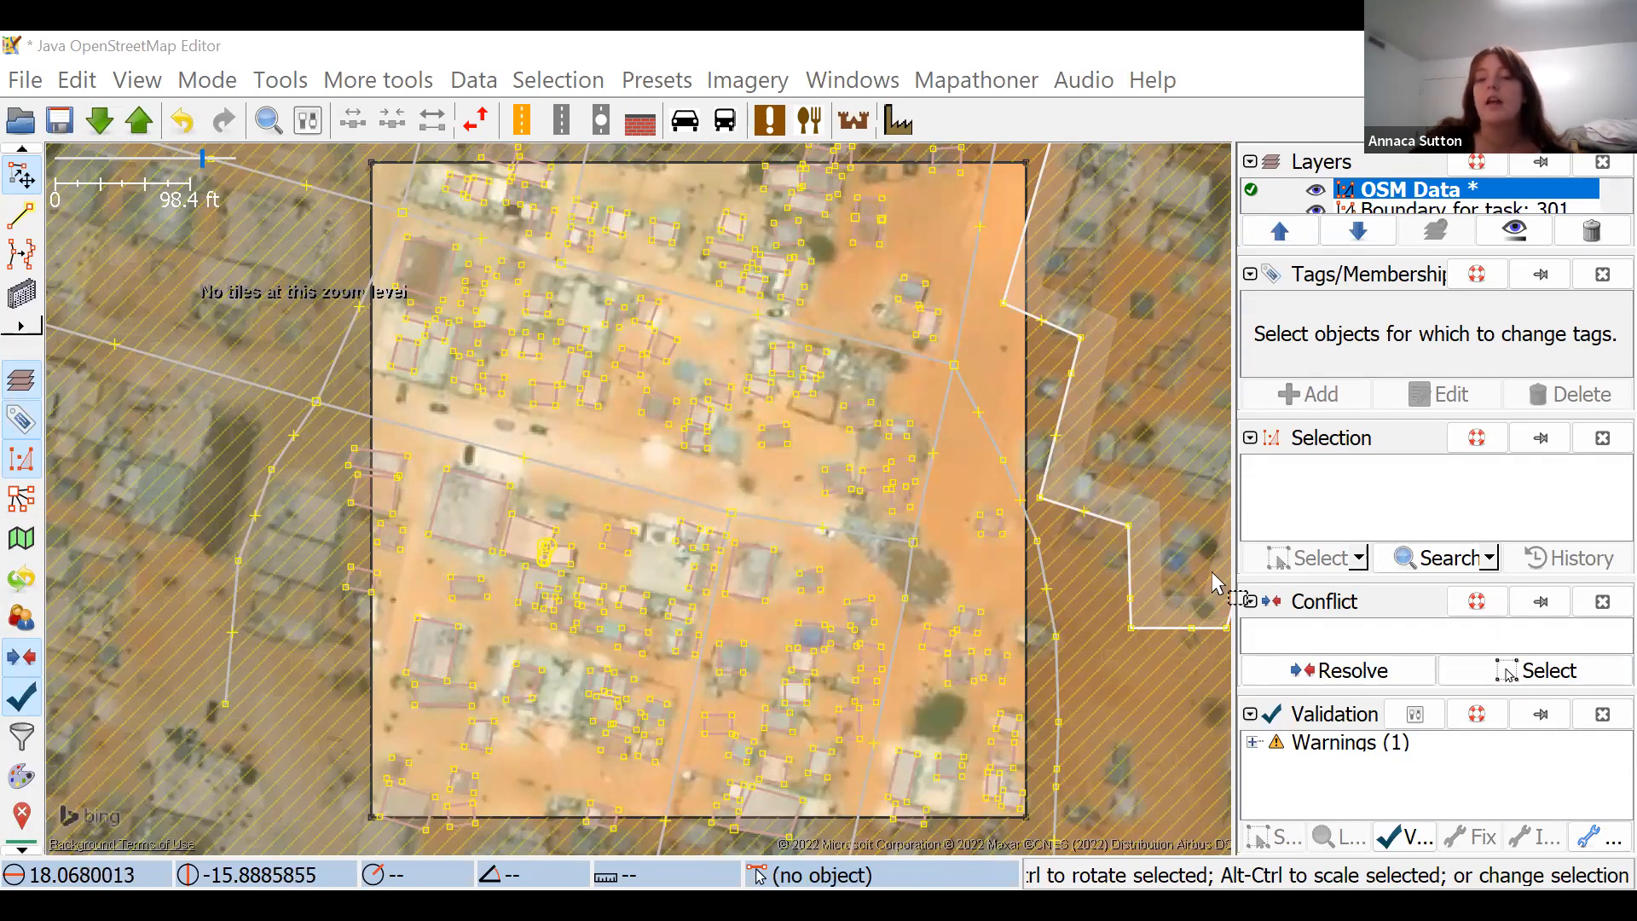
click(765, 82)
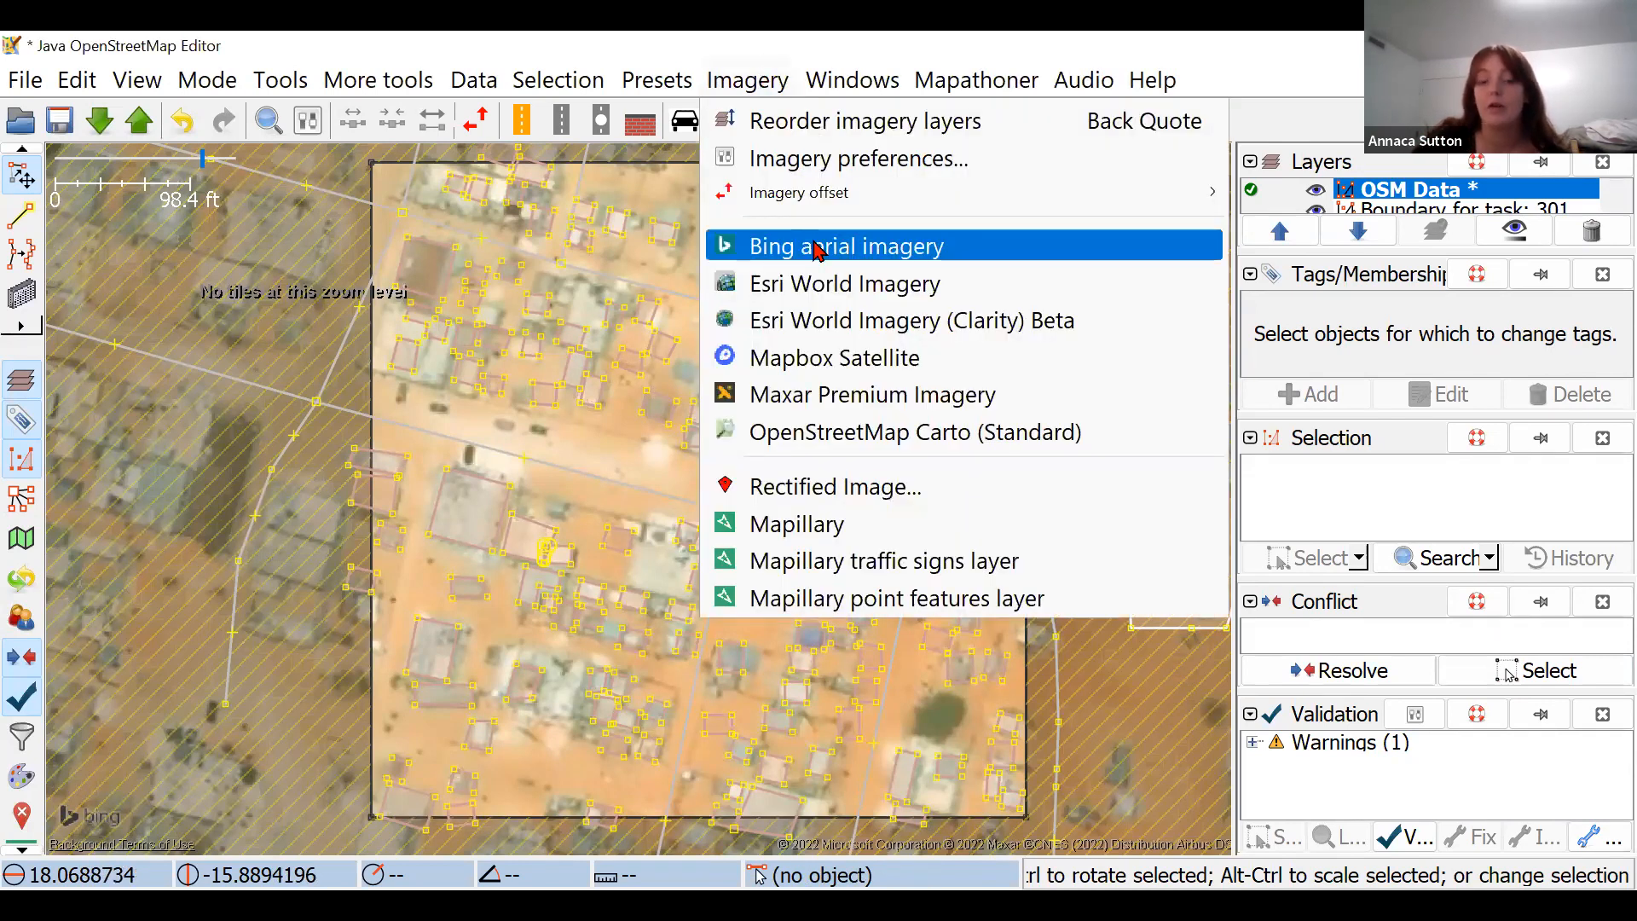
click(752, 85)
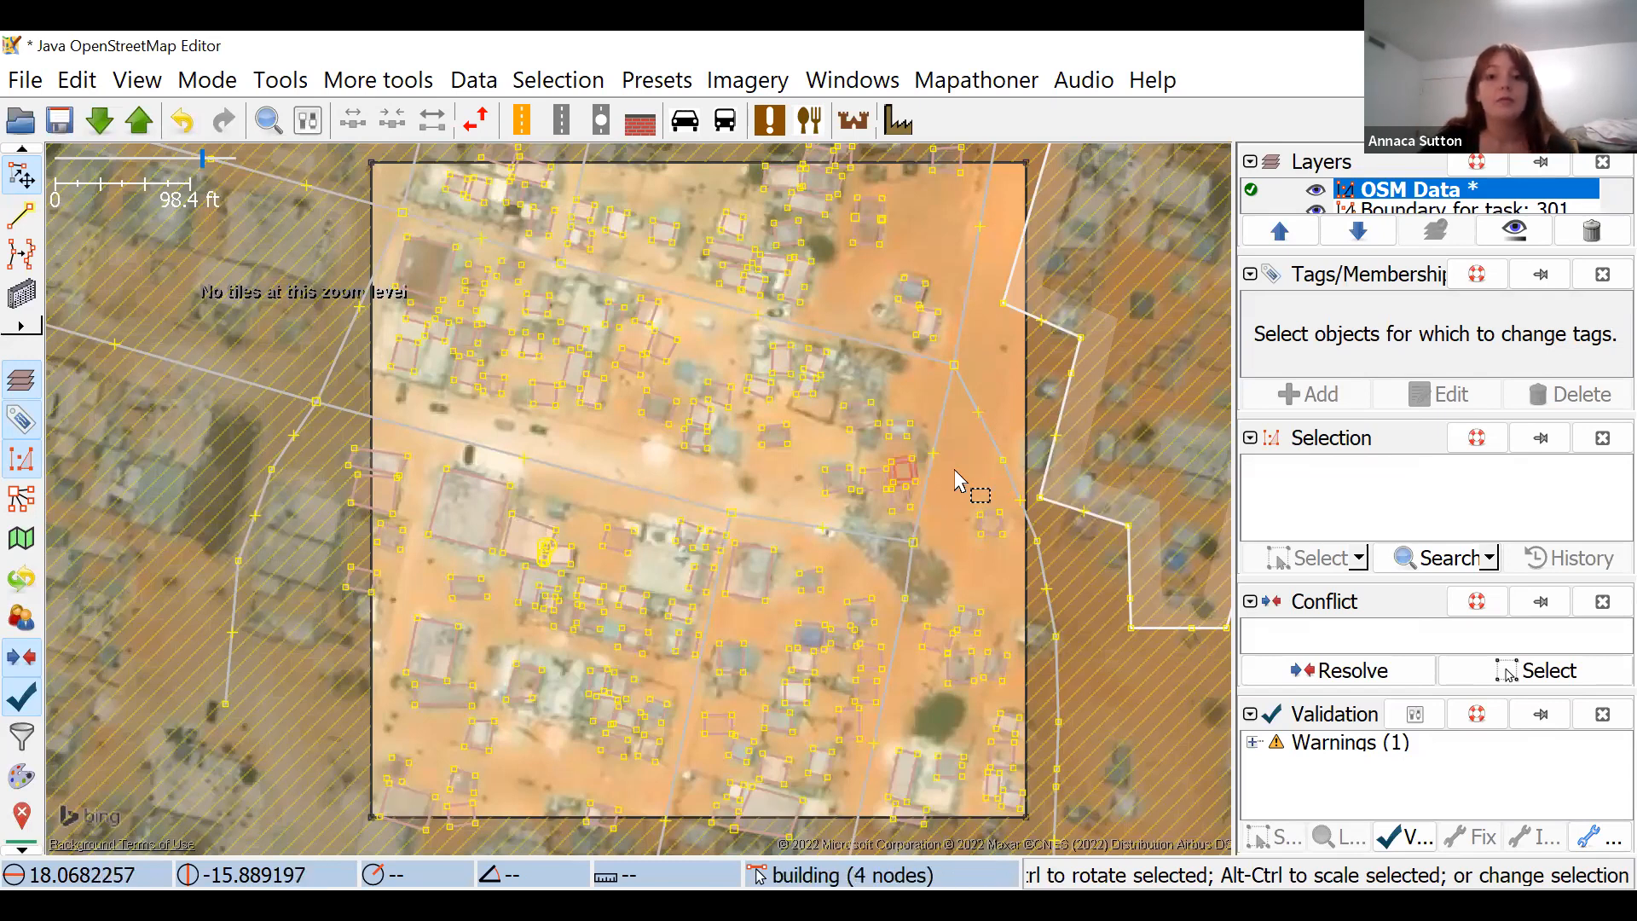
scroll(748, 650, up, 3)
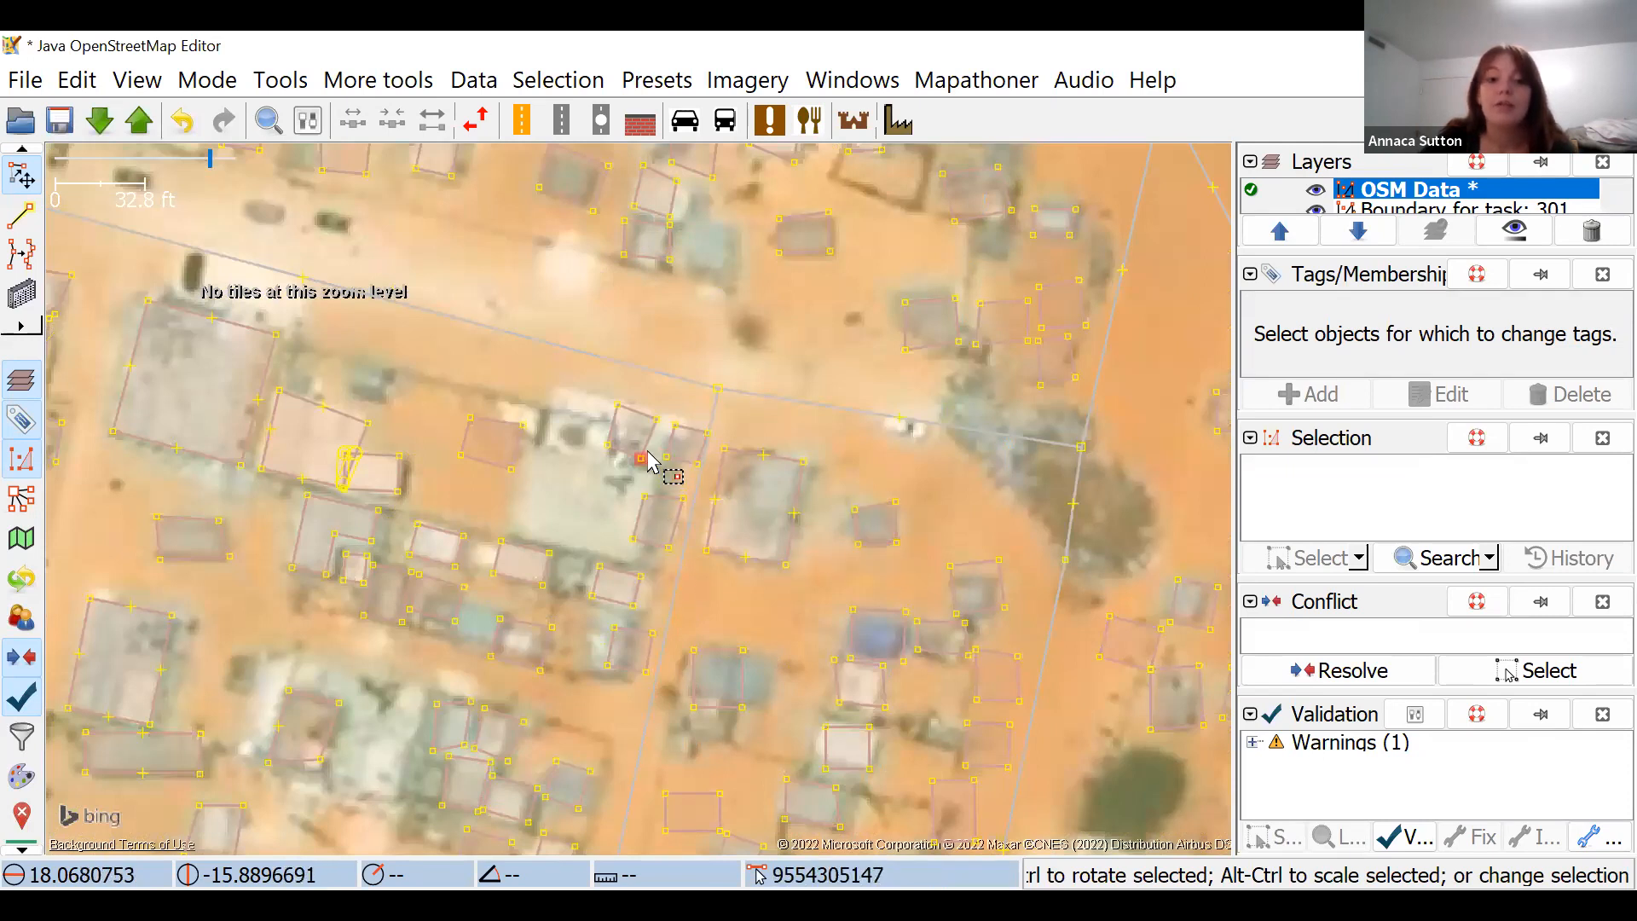
scroll(733, 509, down, 3)
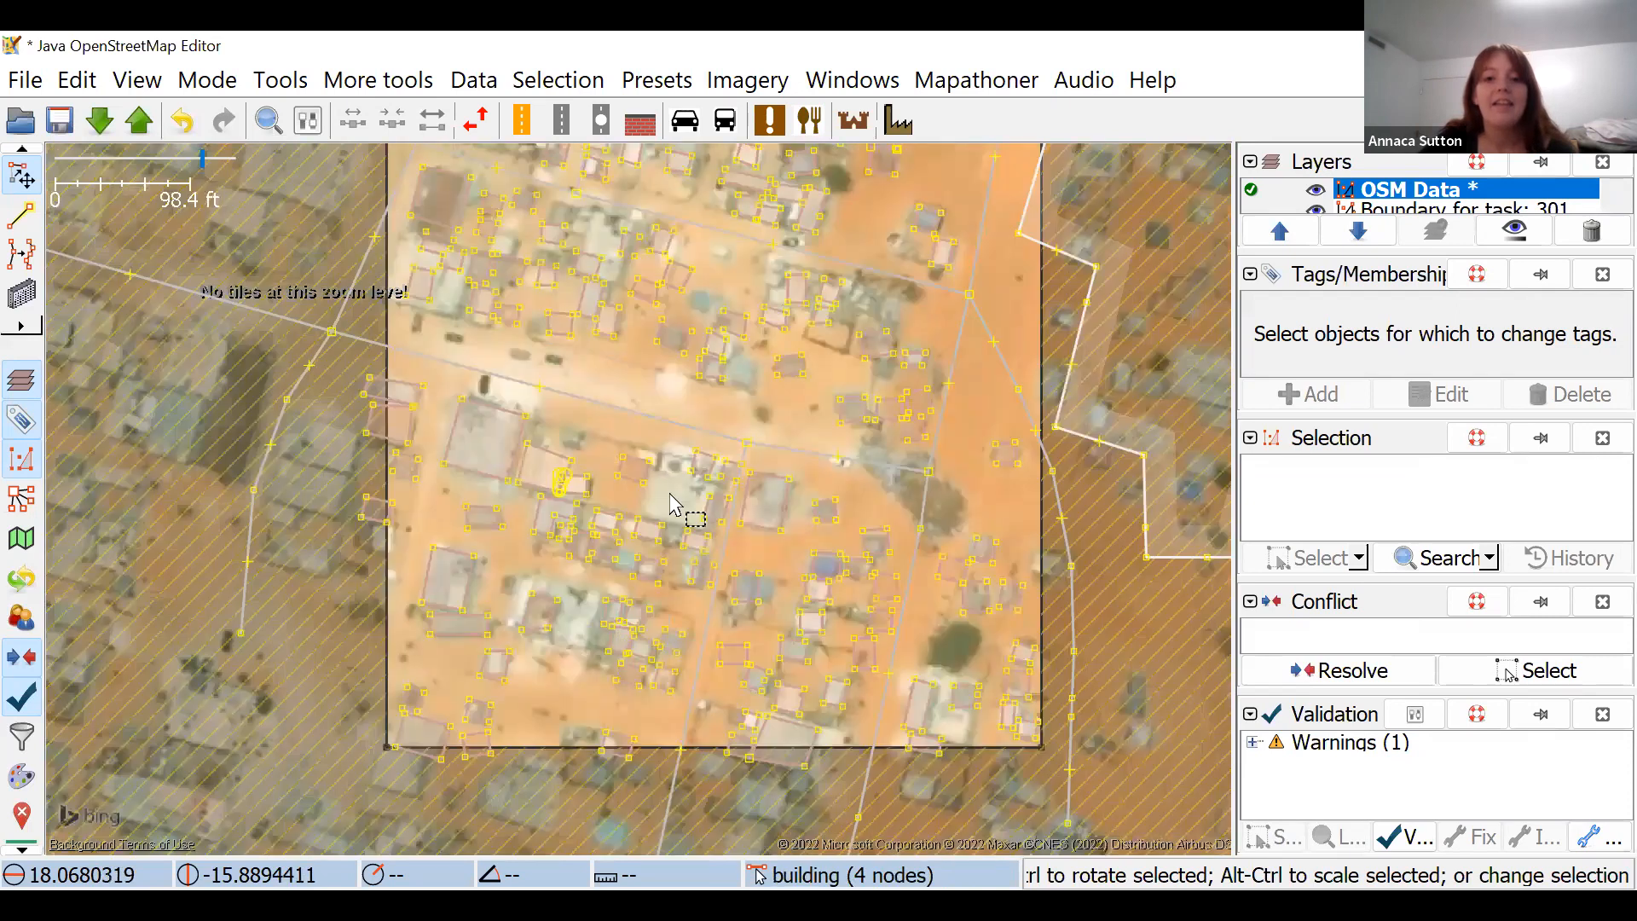
drag(652, 373, 694, 453)
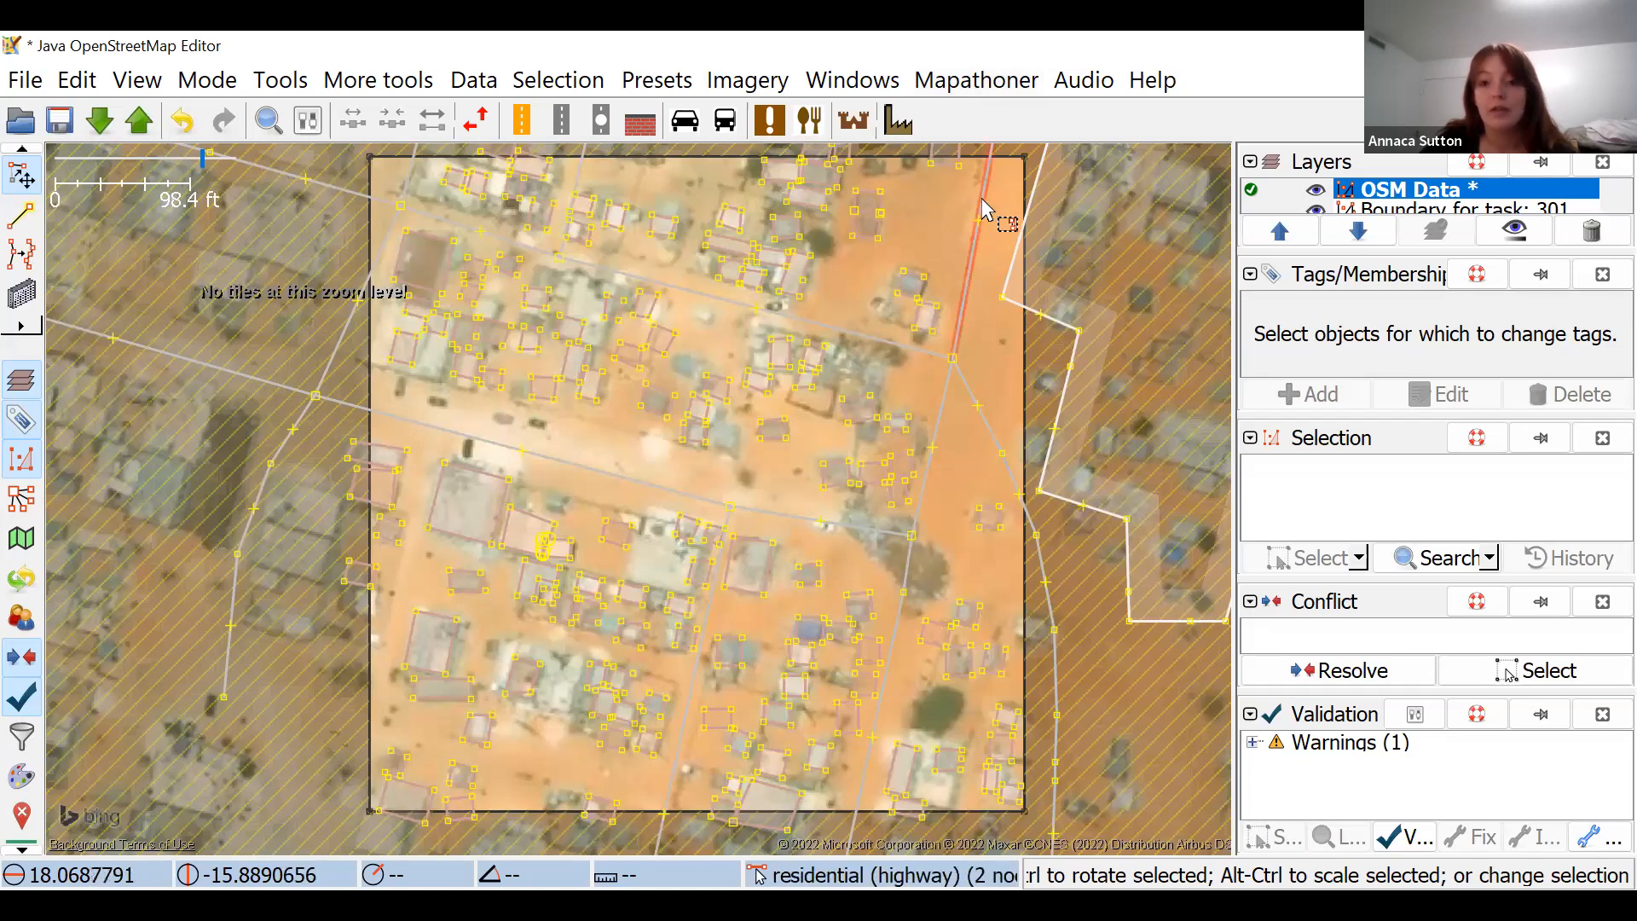
- Select all non-orthogonal buildings with the Mapathoner tool to inspect them, and clear the selection
click(961, 85)
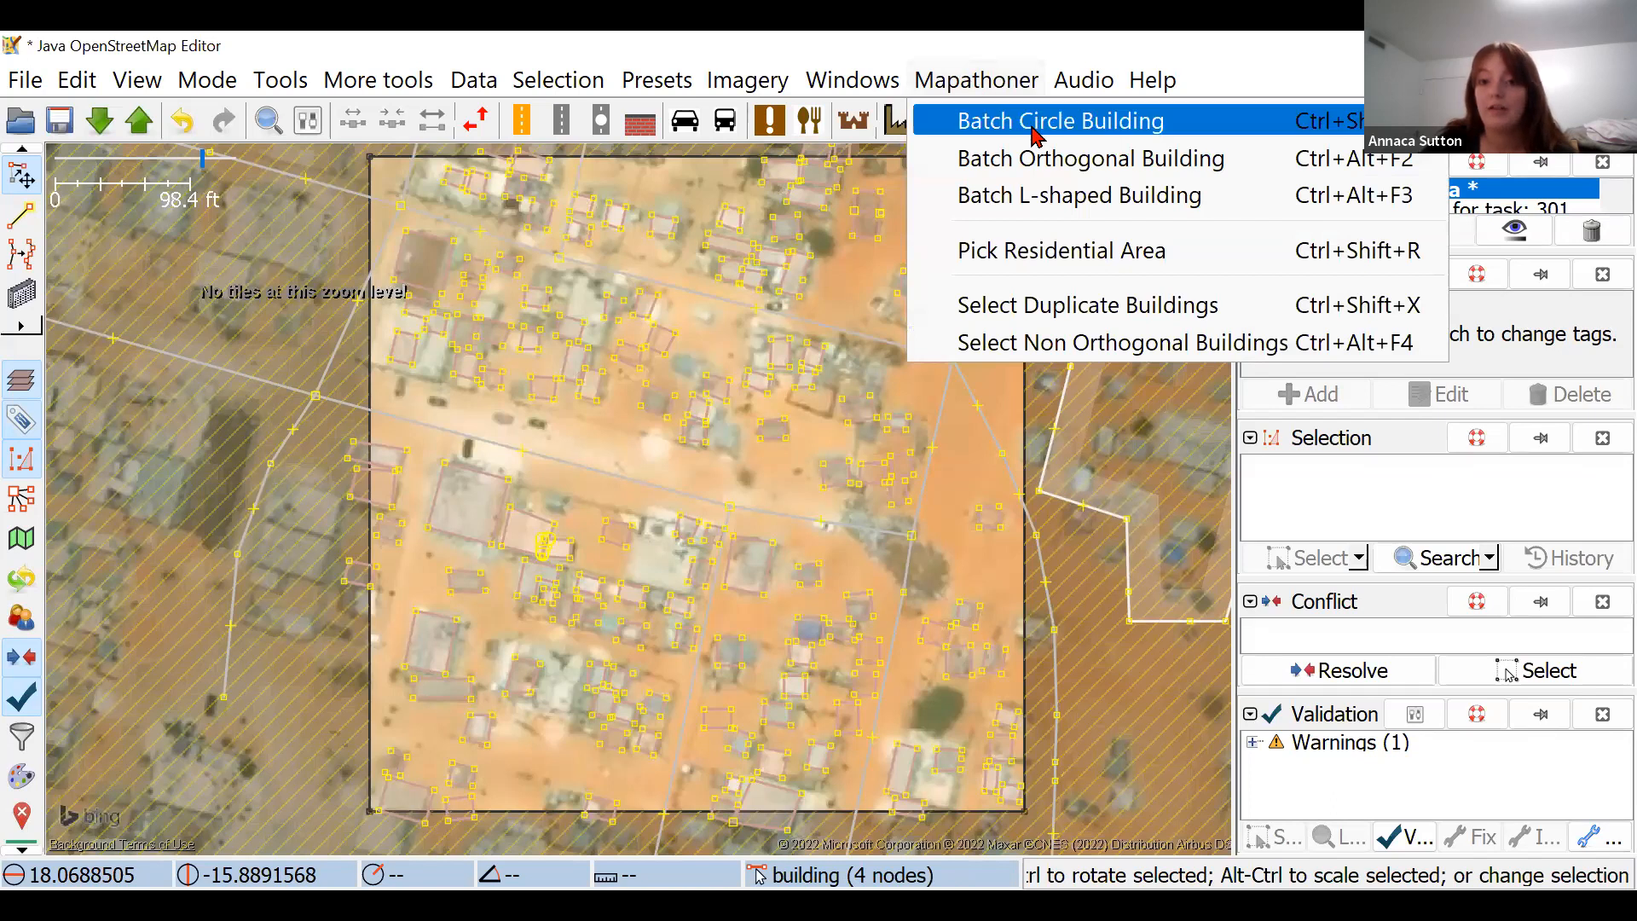
click(1095, 345)
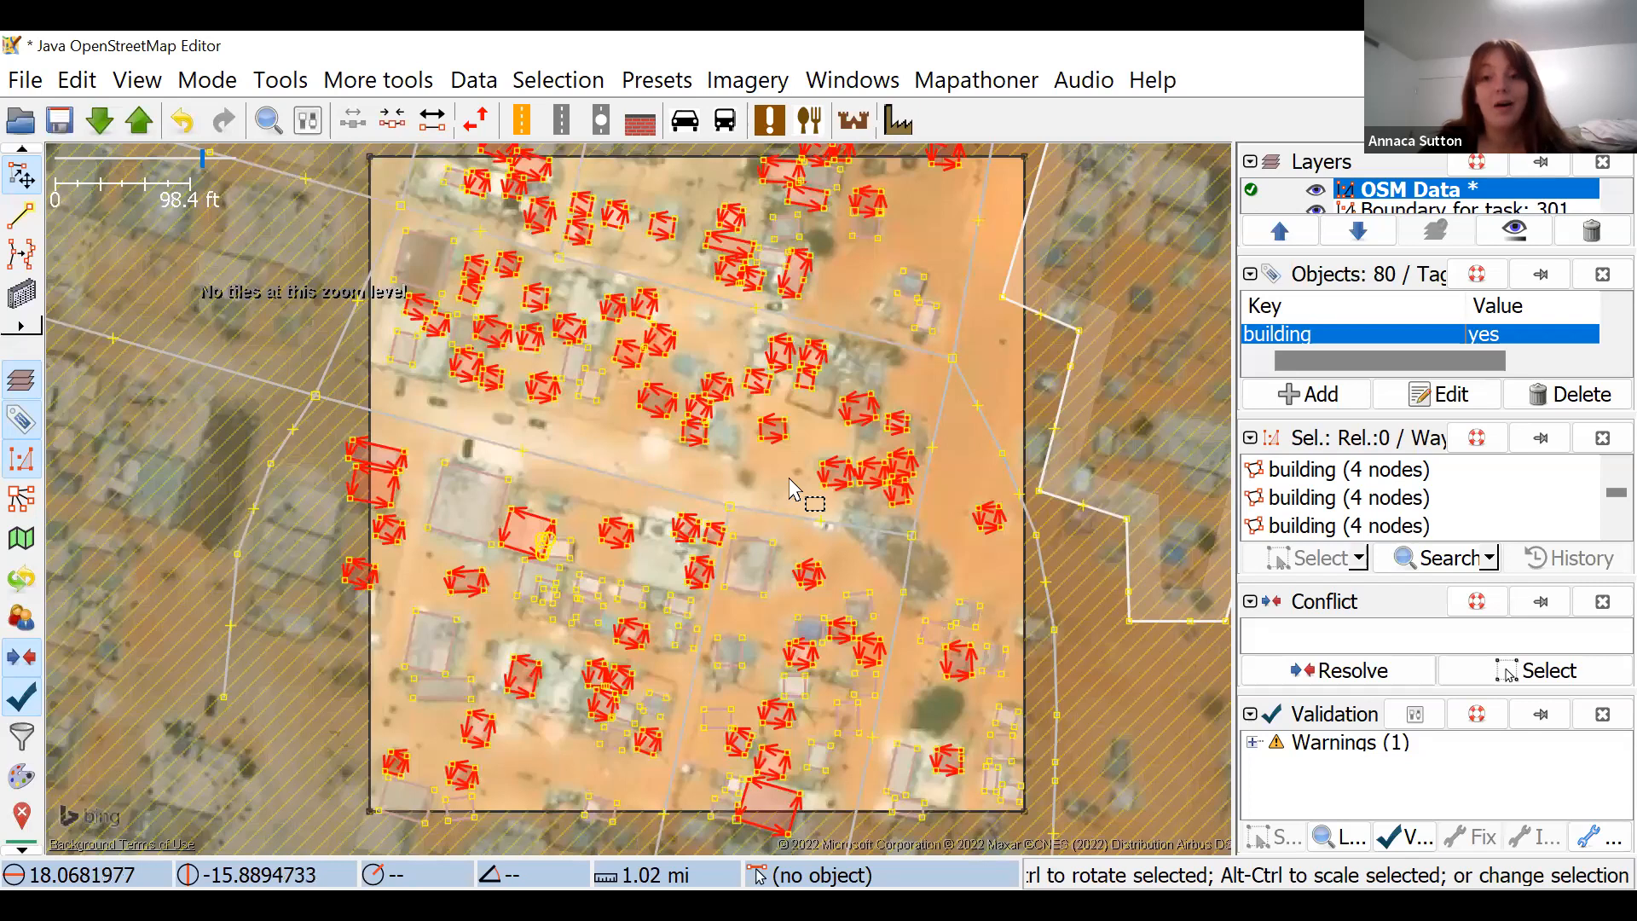
right_click(750, 476)
click(687, 475)
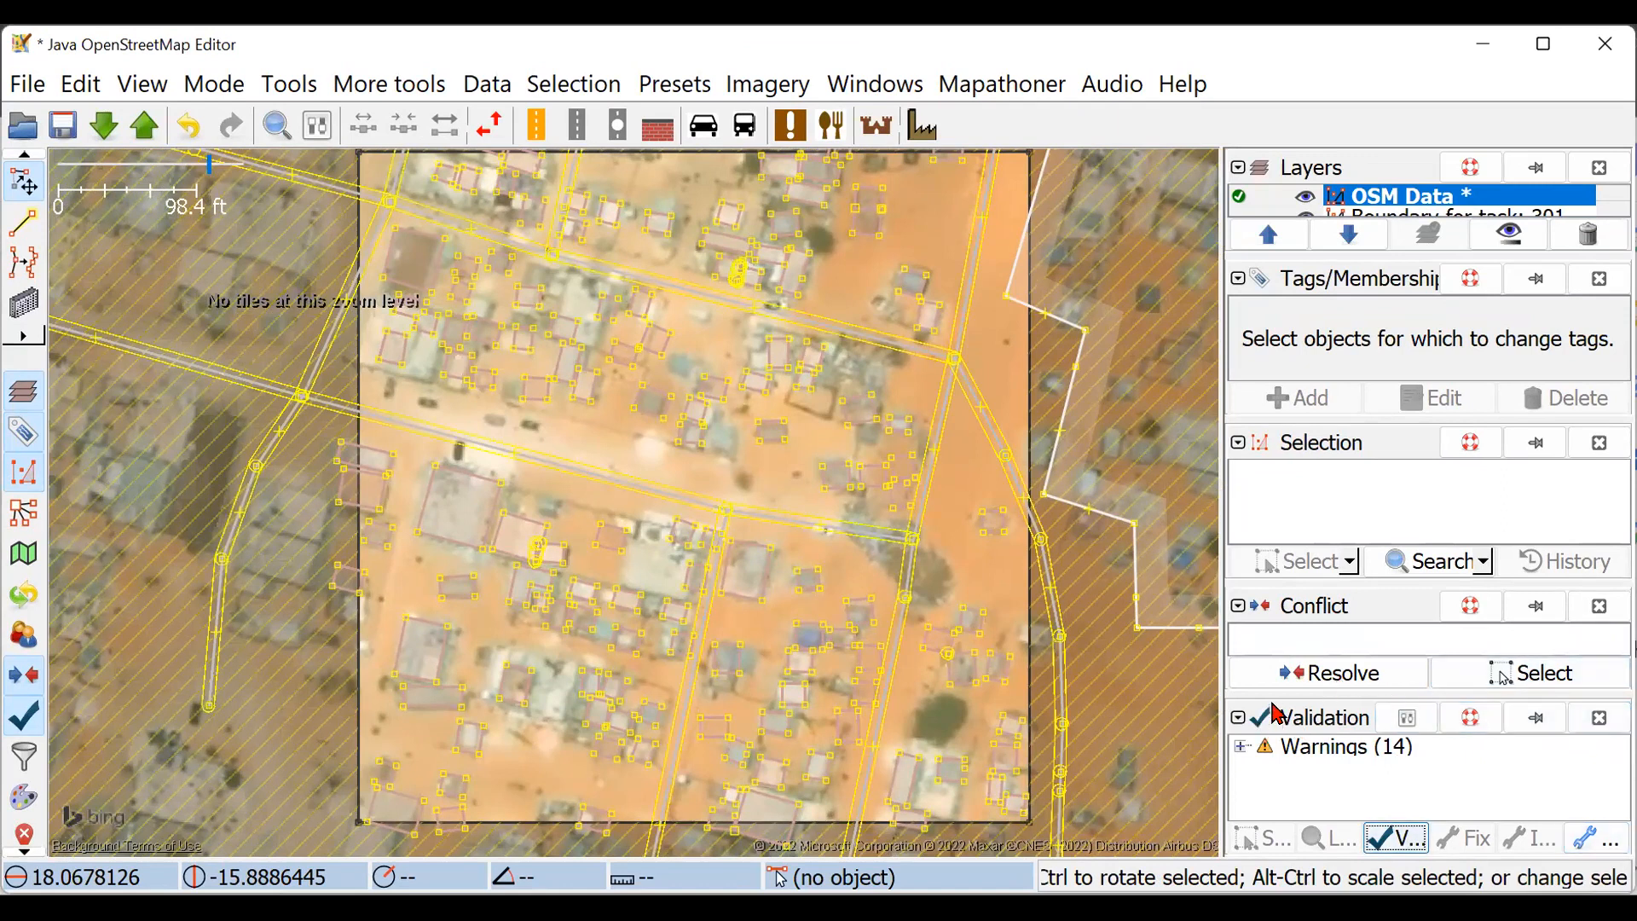
- Enlarge the validation results, expand the warnings, inspect the unnamed ways on the map, and clear the road selection
drag(1262, 692, 1292, 573)
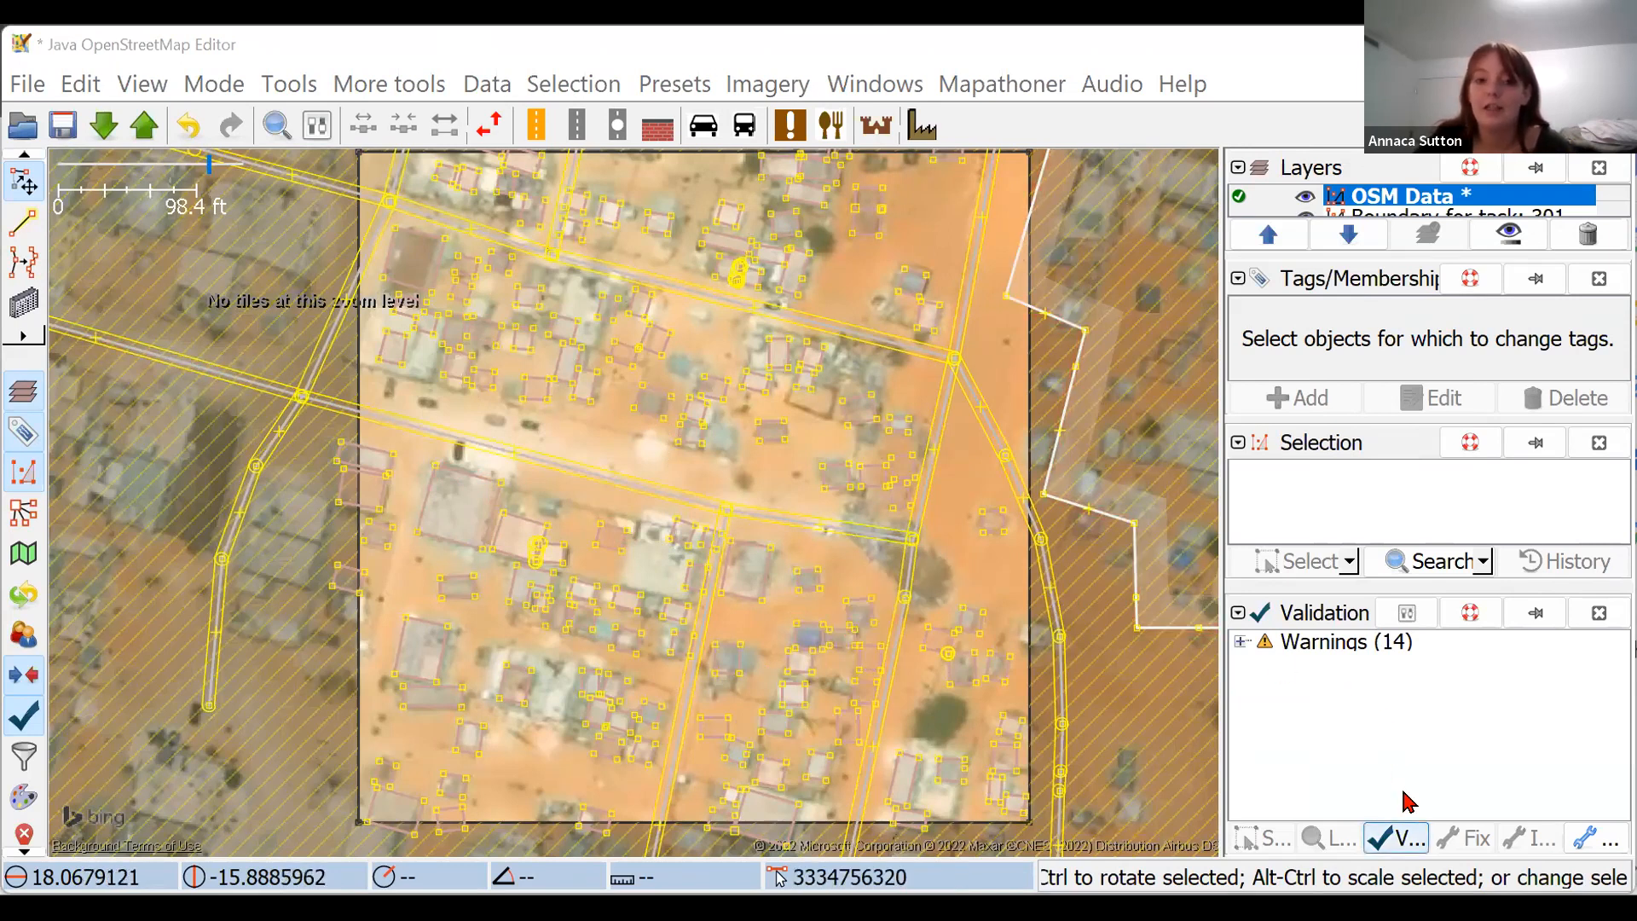
double_click(1310, 643)
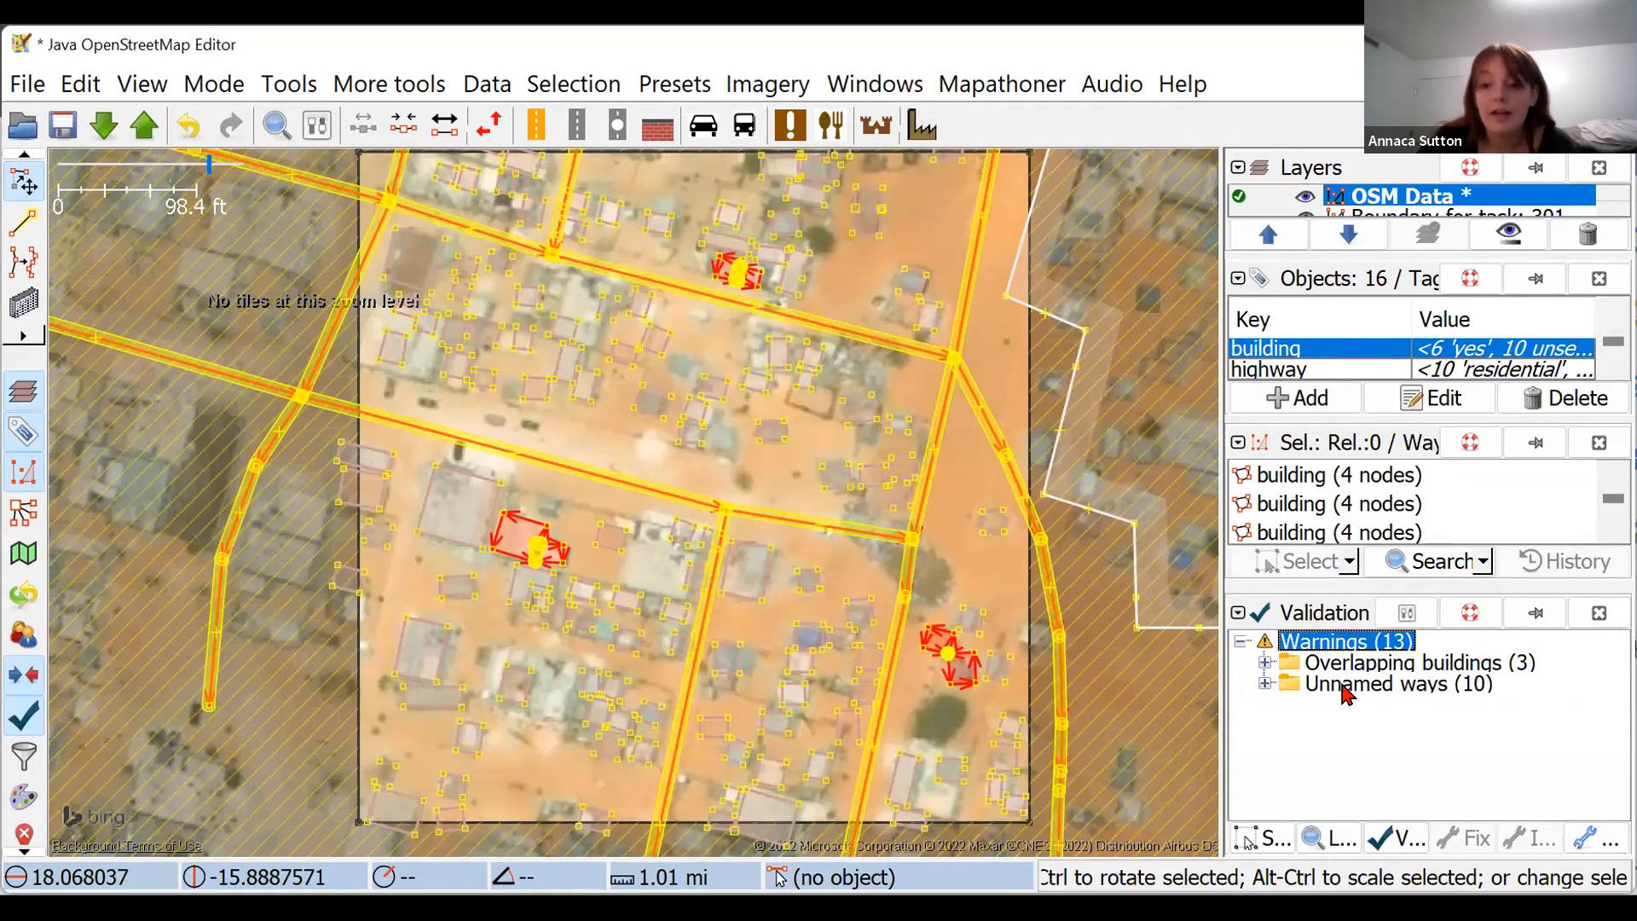
double_click(1342, 687)
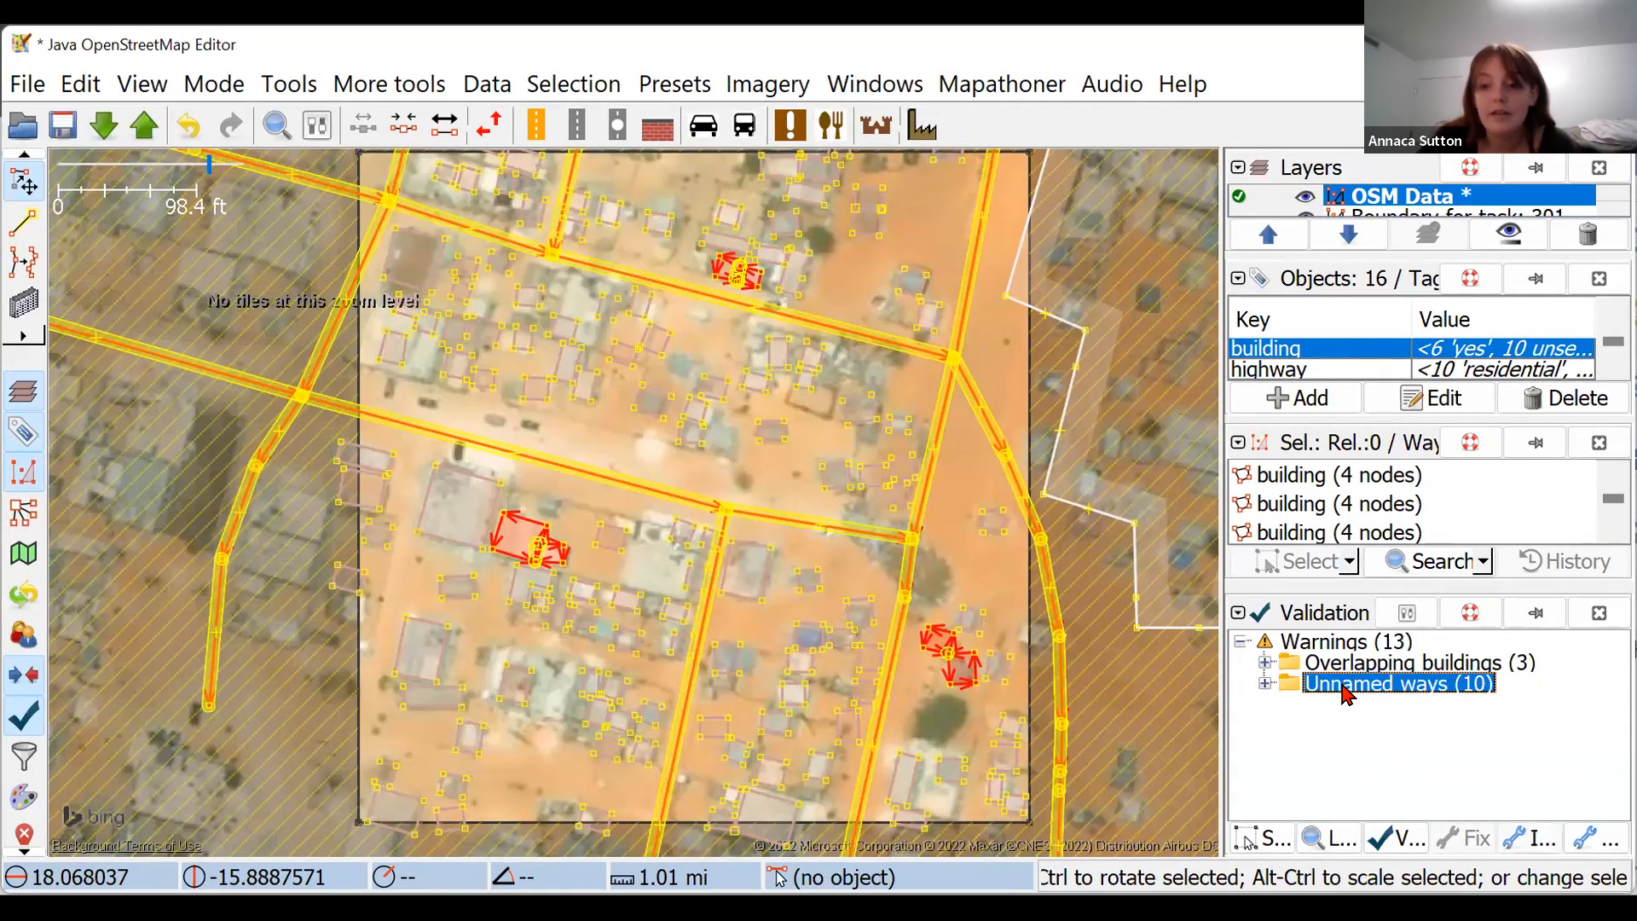
scroll(1417, 682, down, 2)
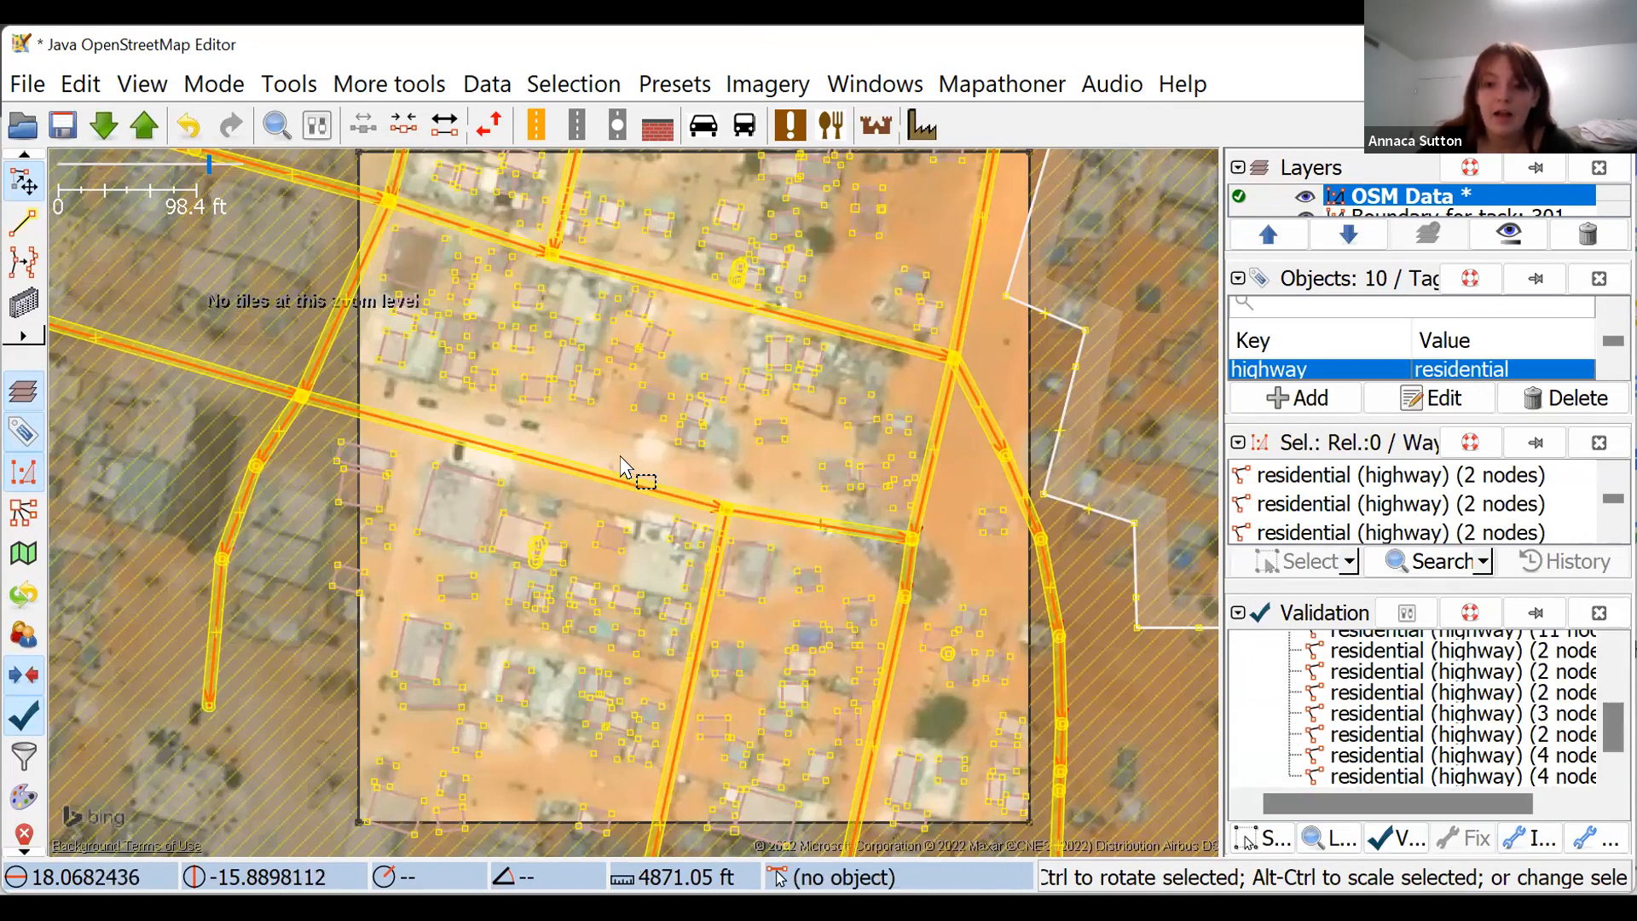
scroll(1371, 761, up, 2)
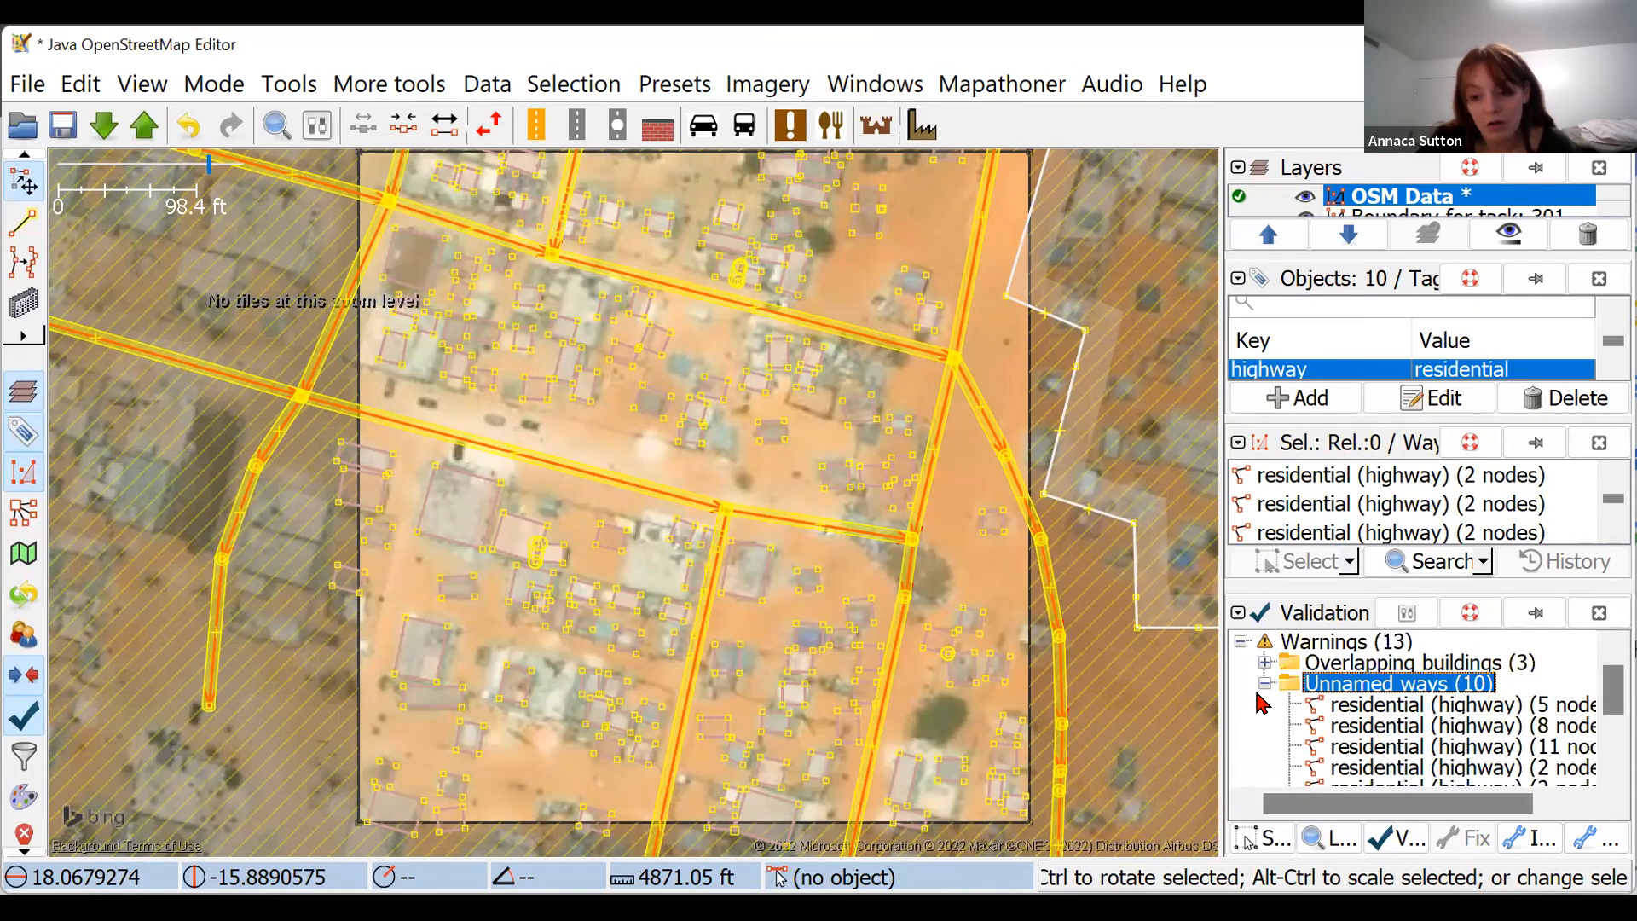
click(1265, 684)
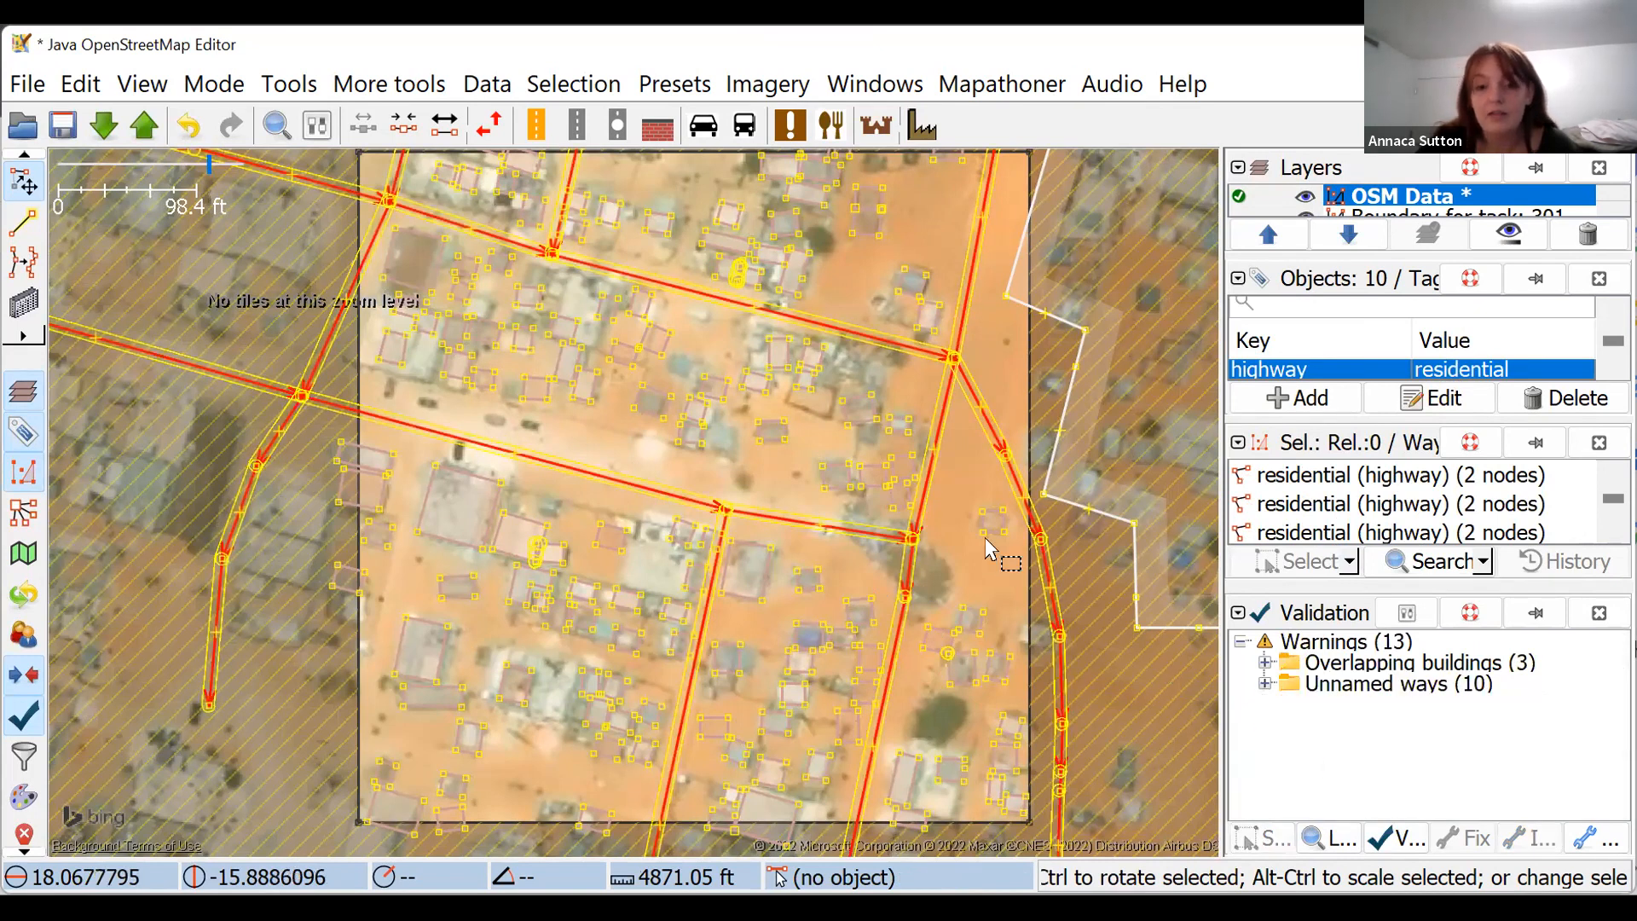
right_click(688, 460)
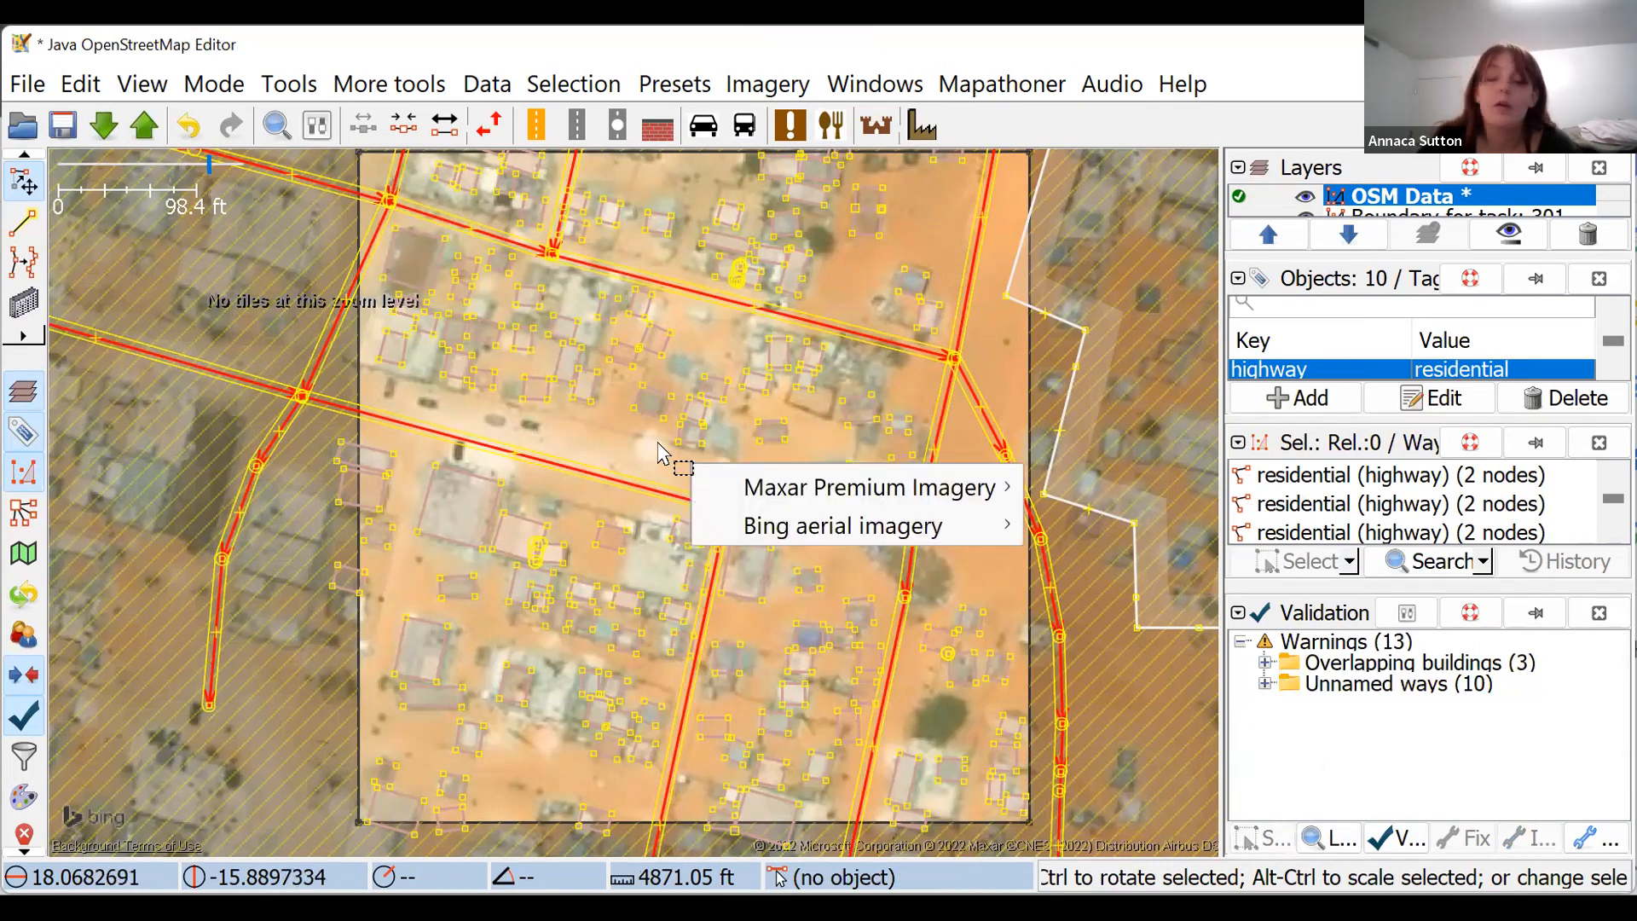
click(658, 453)
drag(658, 454, 661, 456)
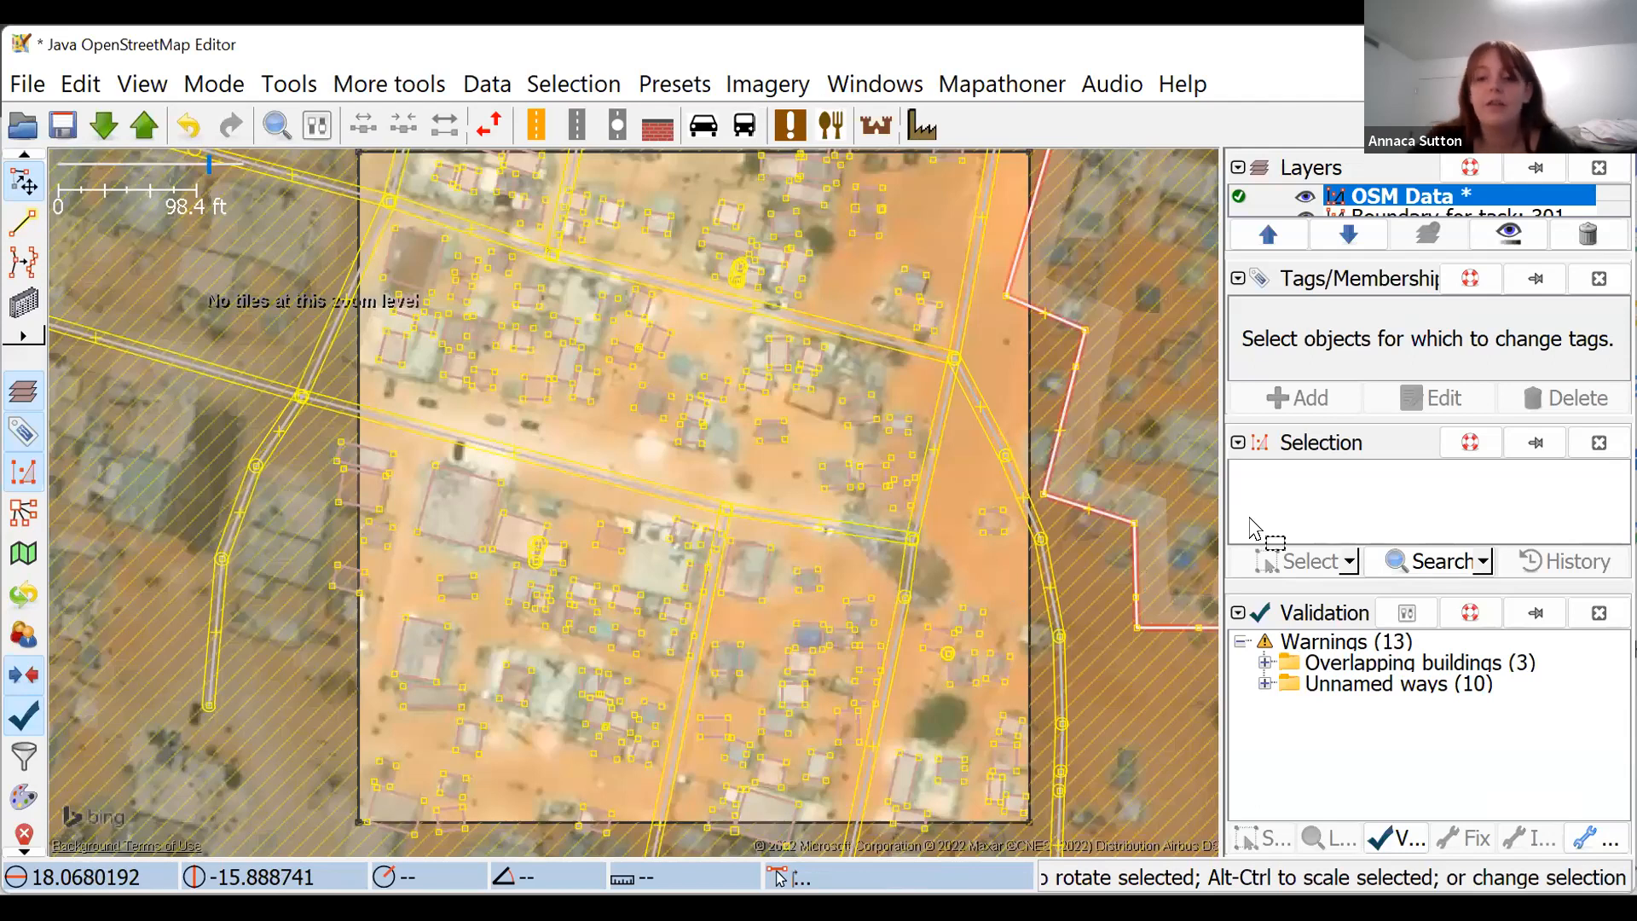
- List the overlapping-building warnings and move the lower building of the southeastern pair slightly away from its neighbour
click(1468, 663)
double_click(1468, 663)
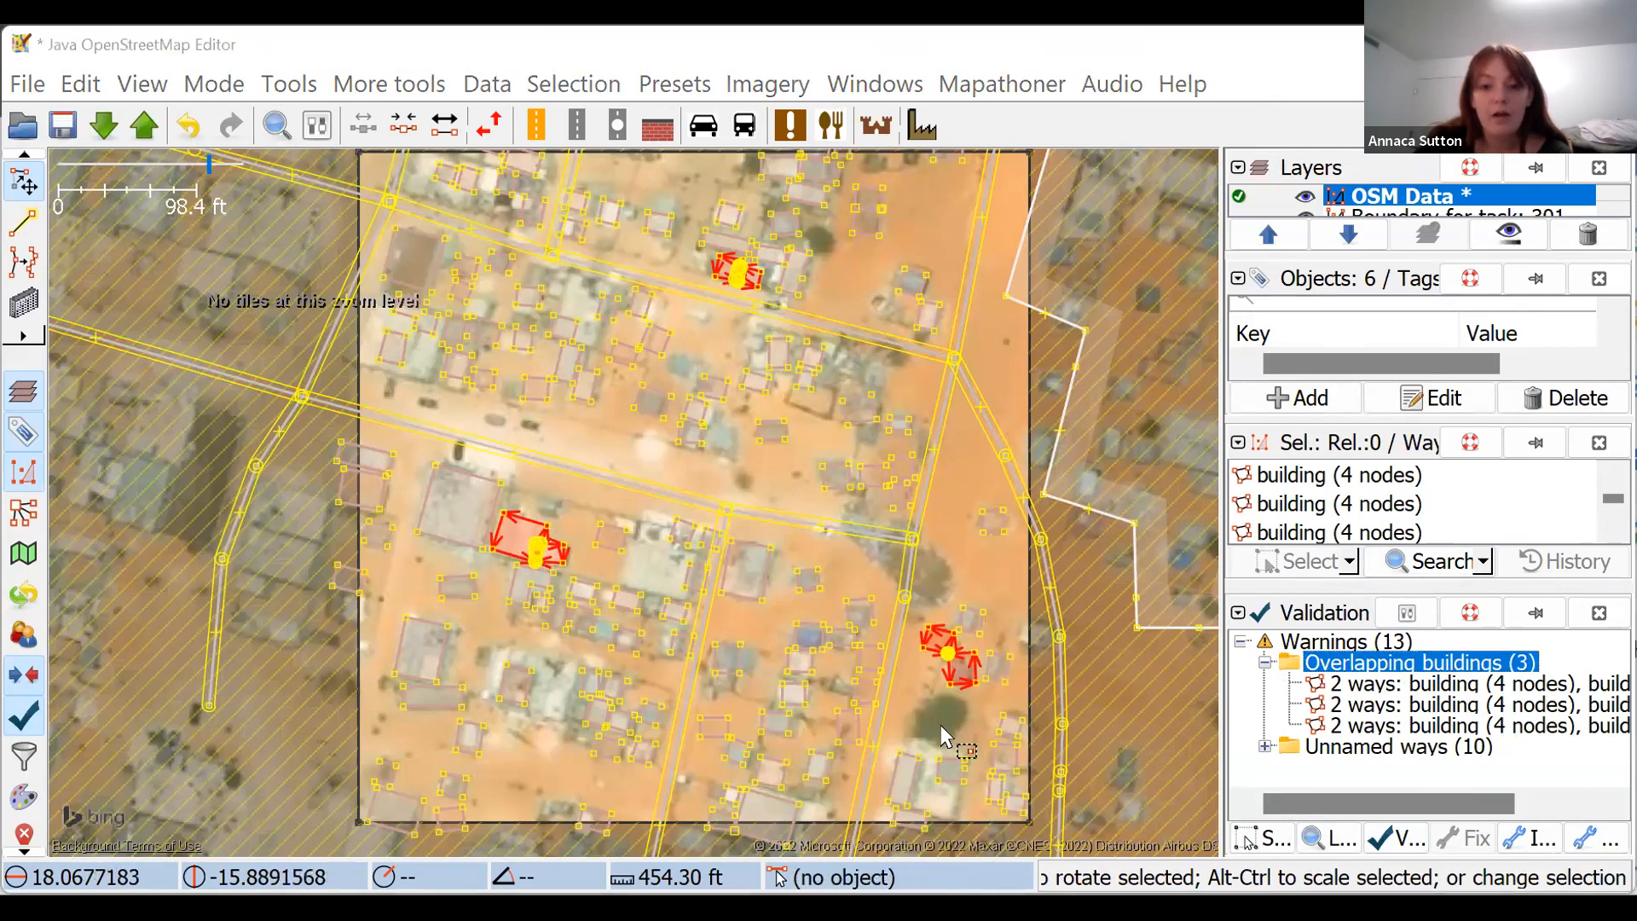
scroll(964, 706, up, 5)
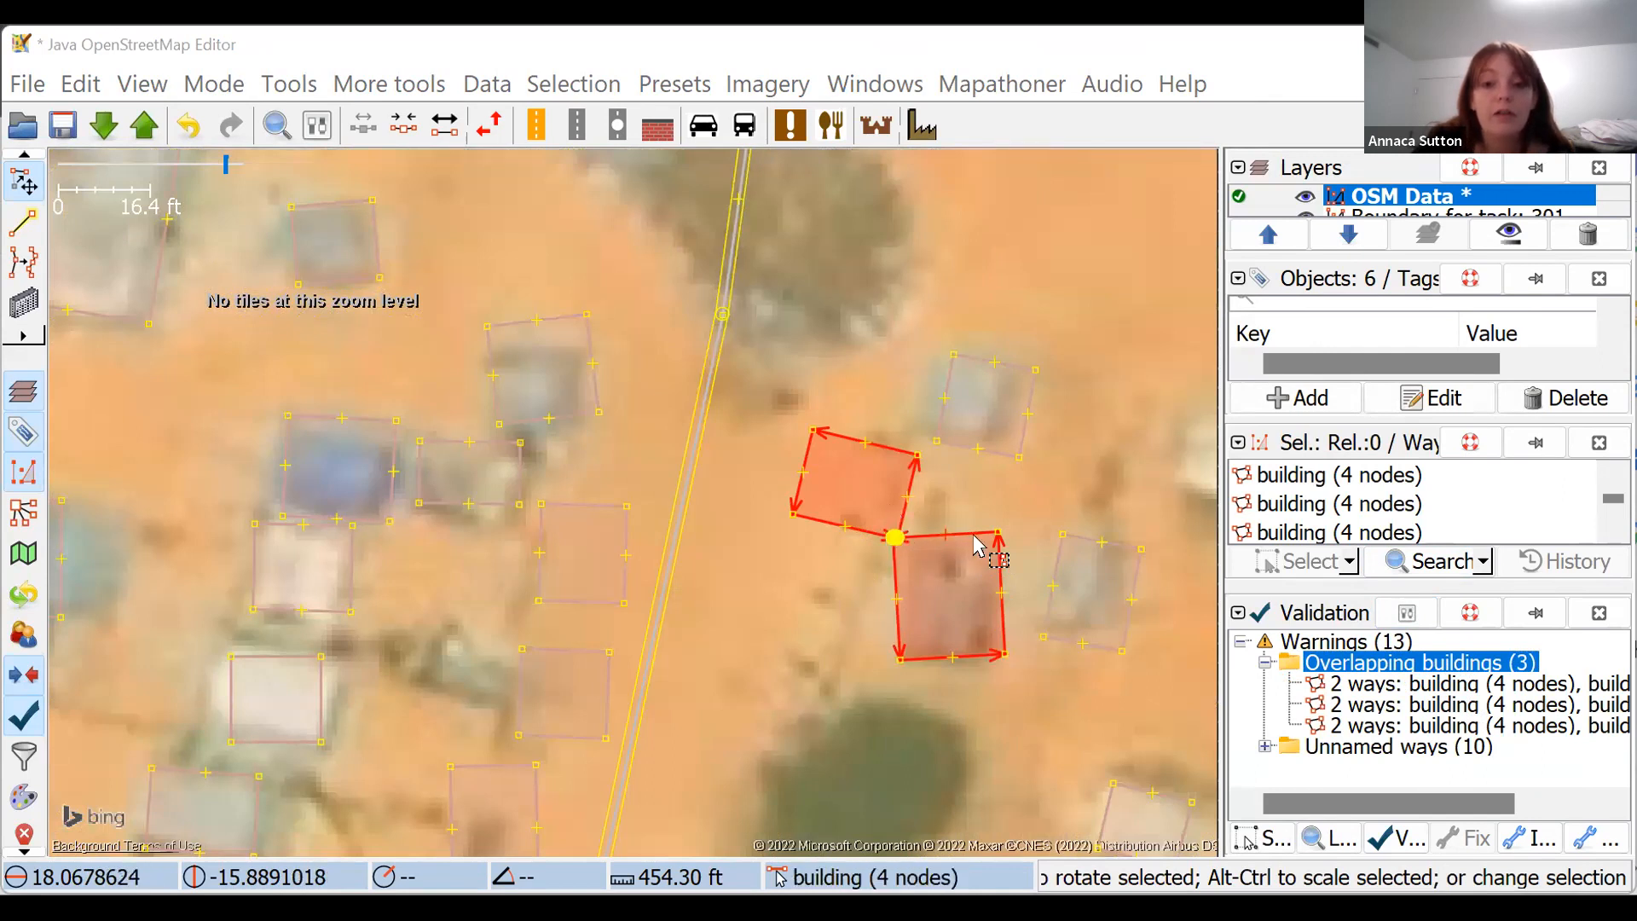
click(1002, 564)
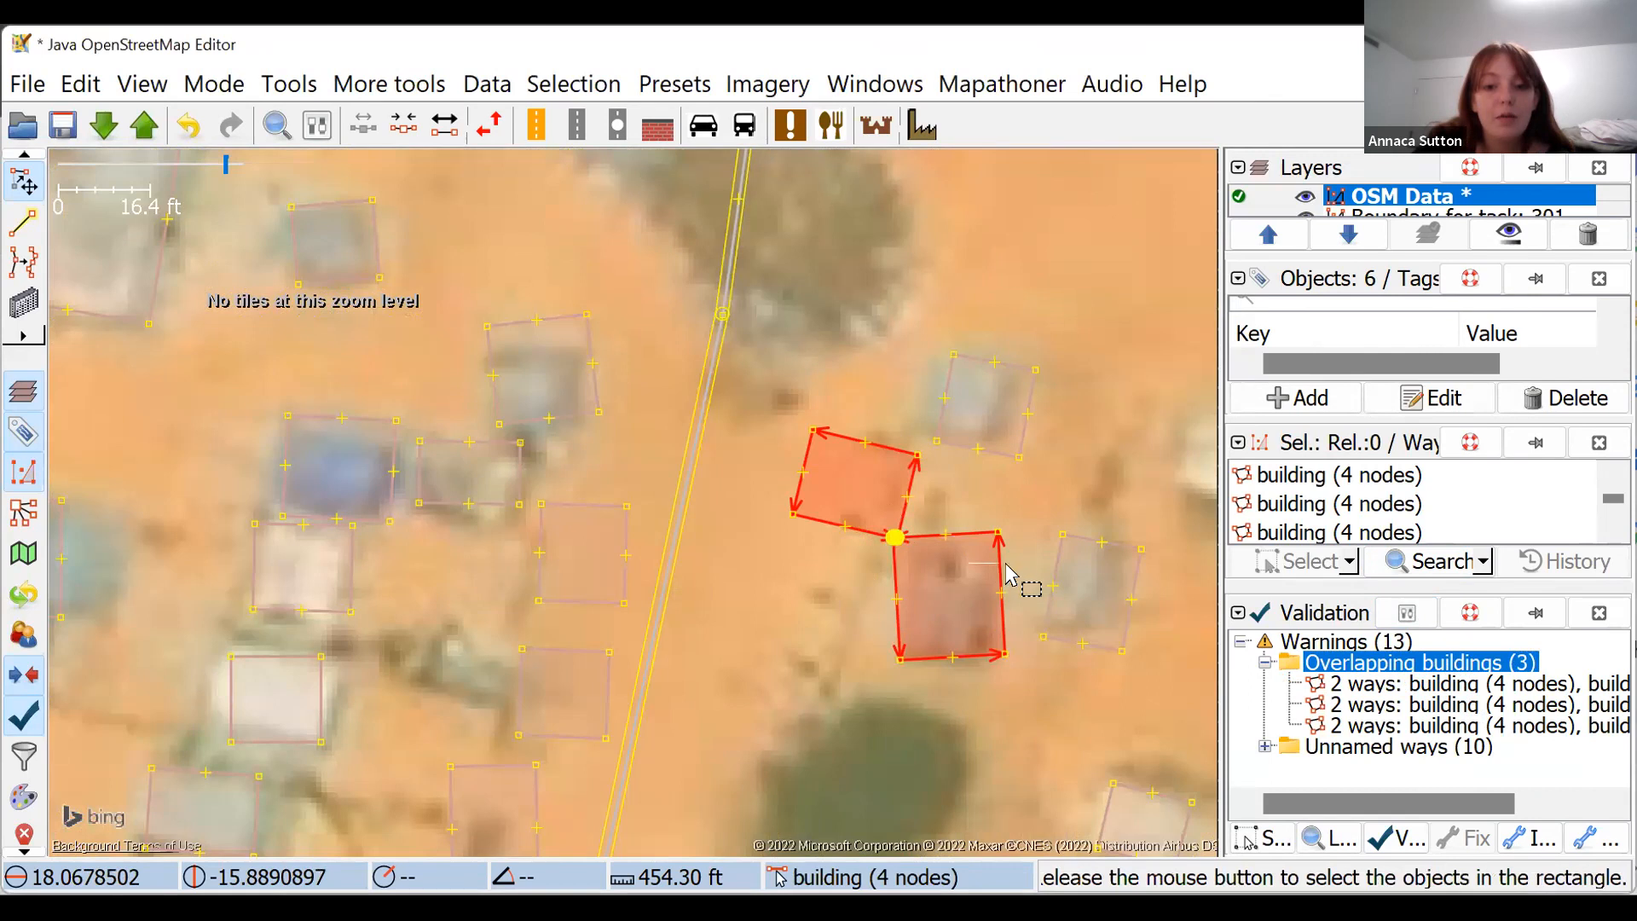
mouse_move(997, 564)
mouse_down()
mouse_move(1042, 563)
mouse_move(998, 570)
mouse_up()
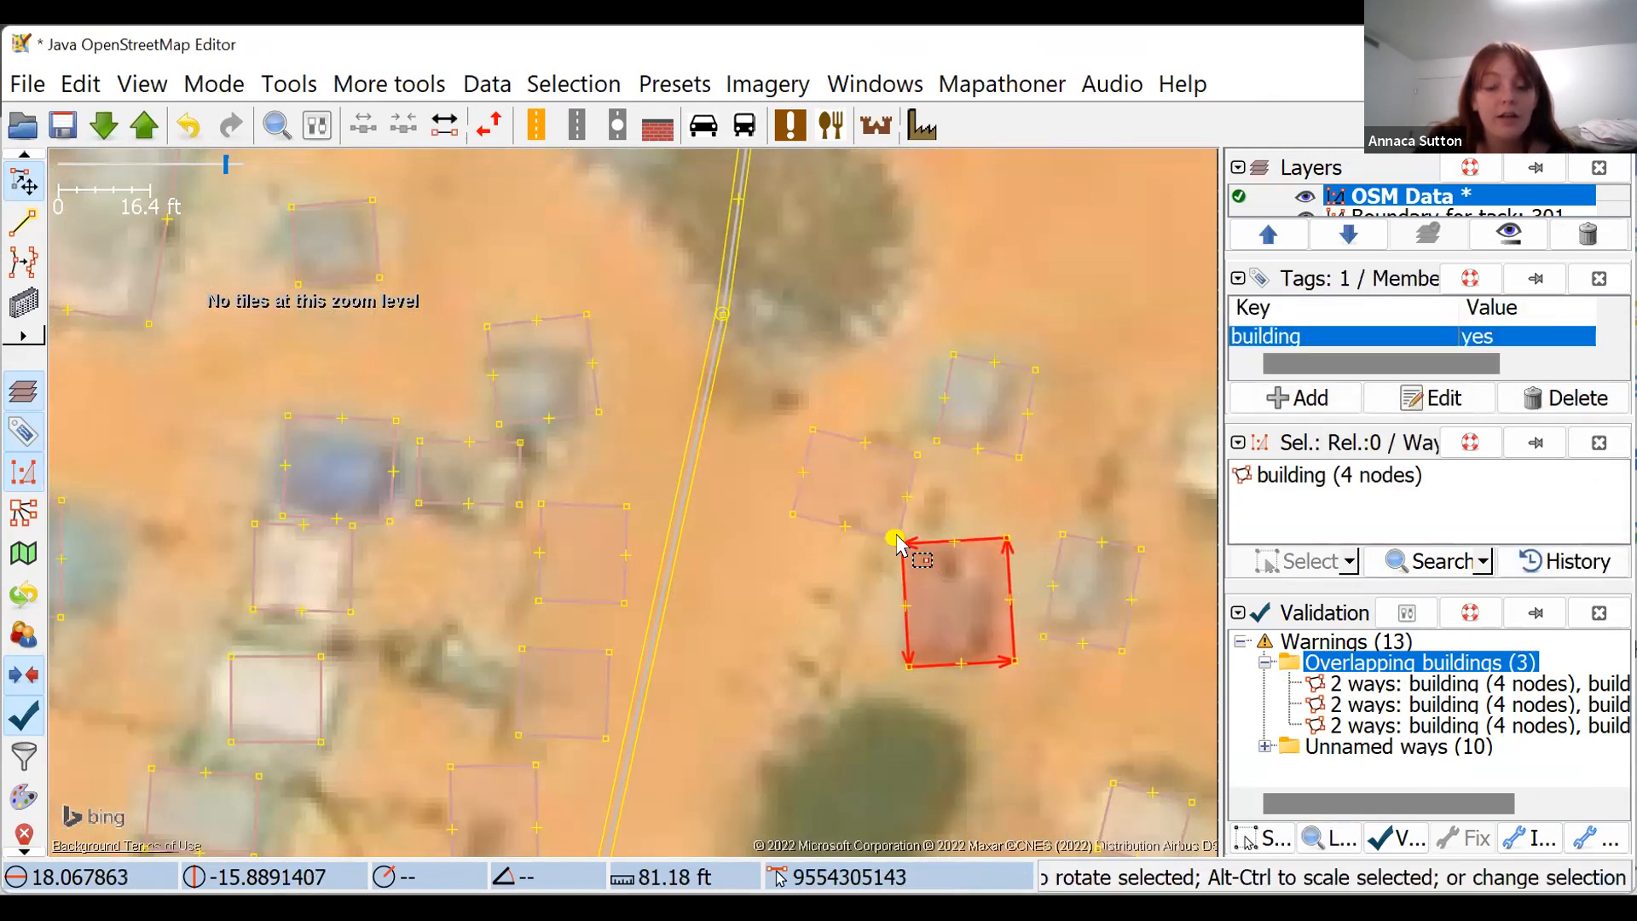
mouse_move(1013, 569)
mouse_down()
mouse_move(1034, 566)
mouse_move(1003, 570)
mouse_up()
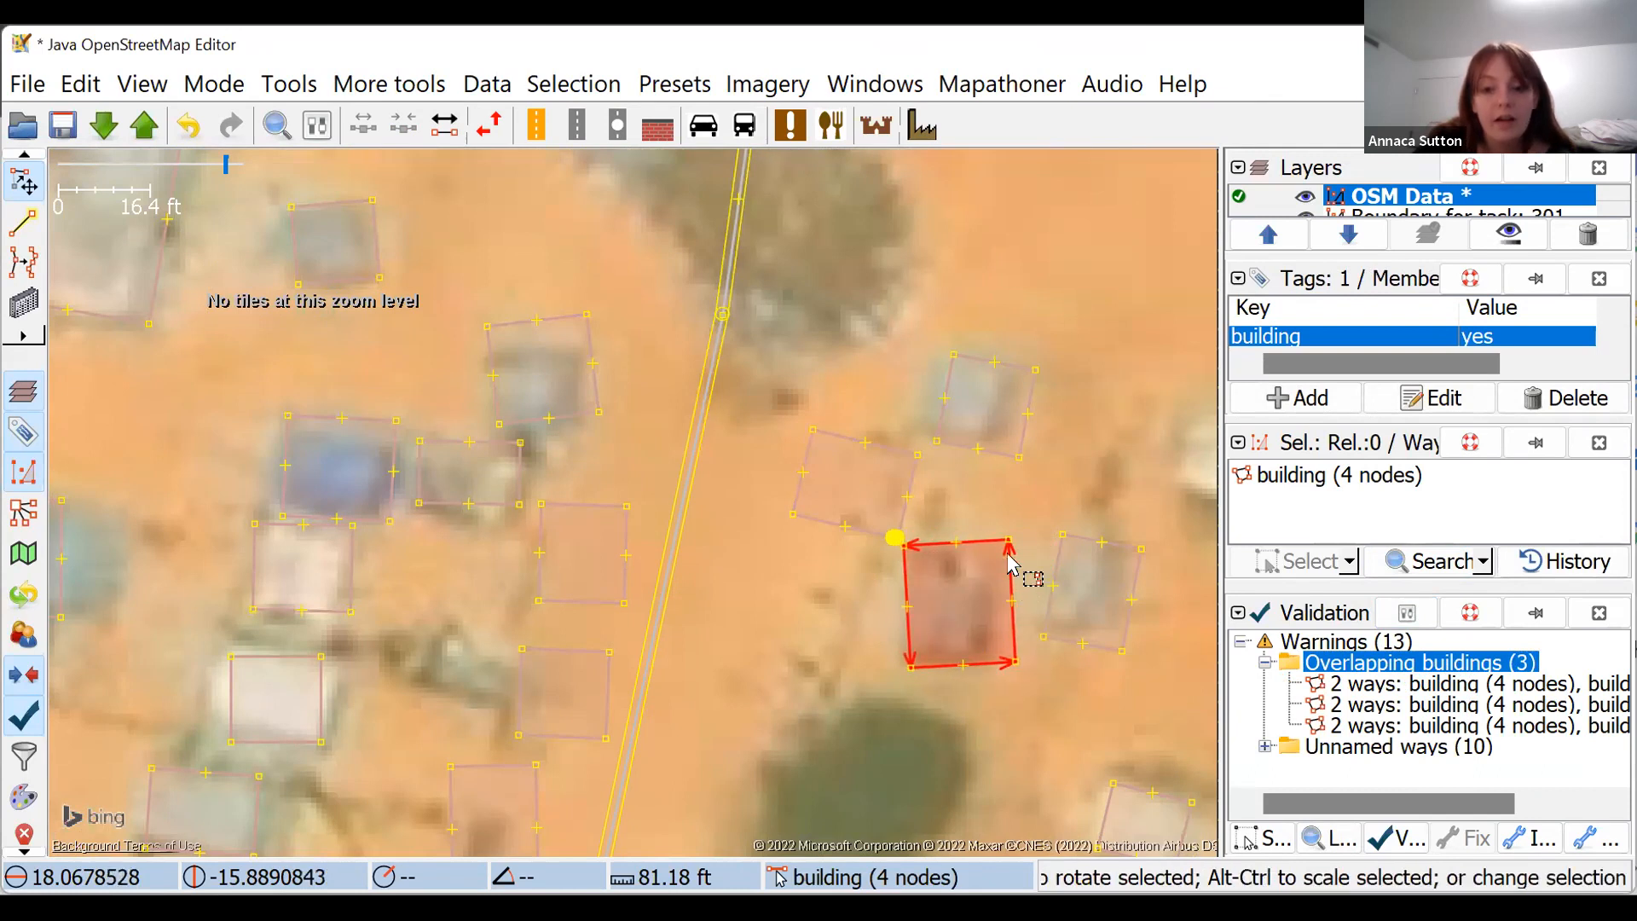
- Adjust the corners of the lower building so its outline fits the roof and stays clear of the overlap
click(1009, 546)
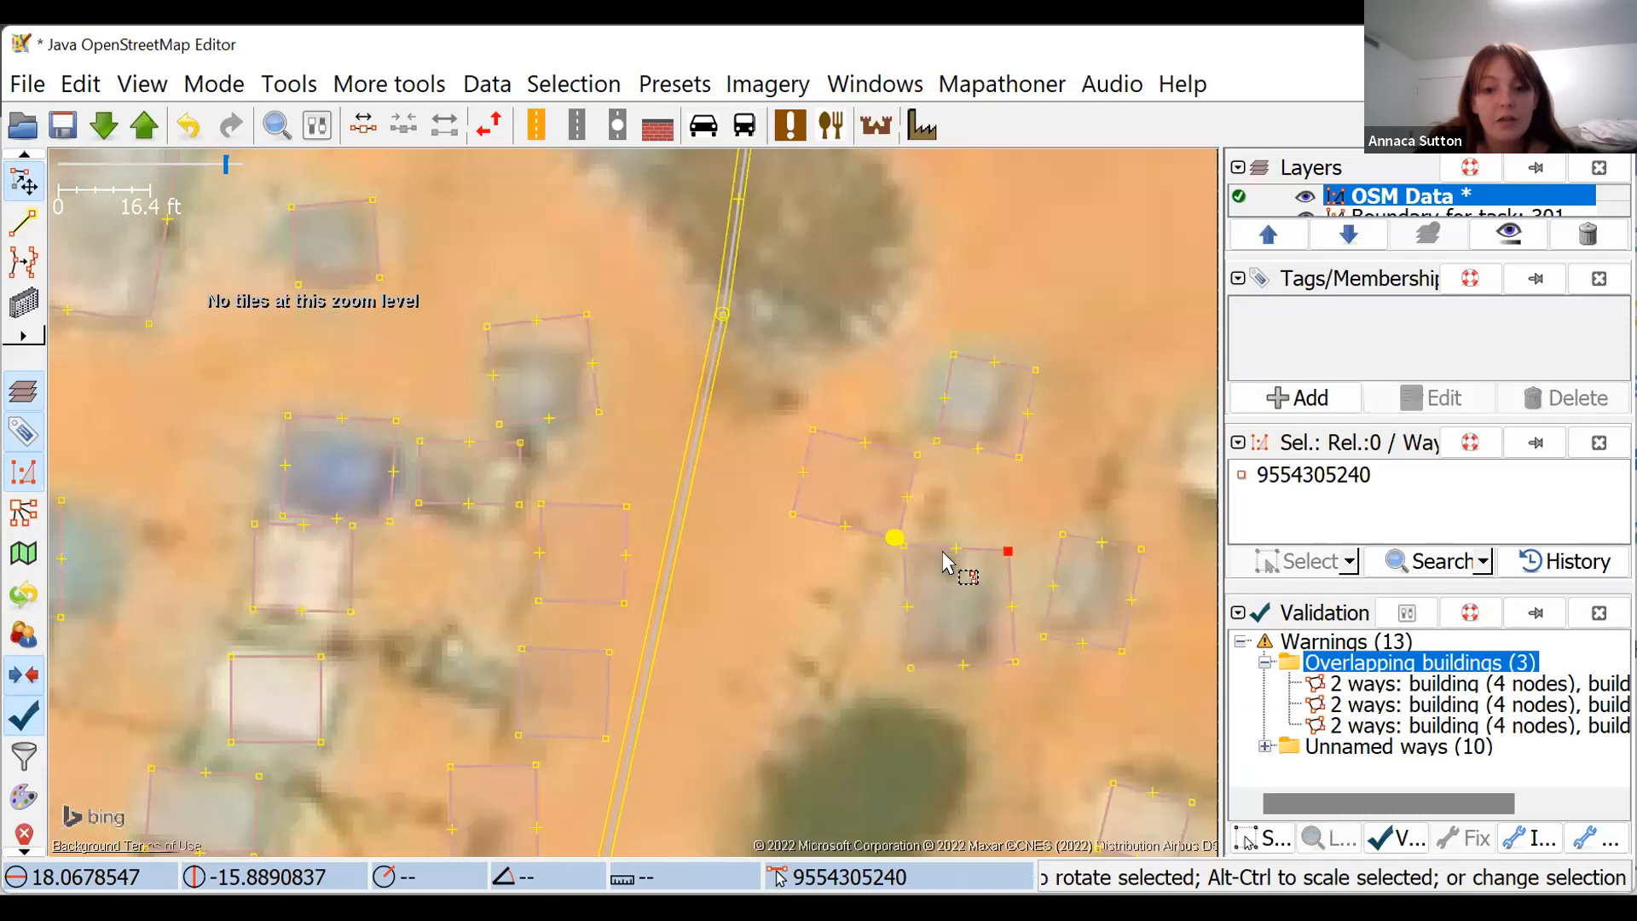
click(904, 546)
drag(909, 549, 915, 558)
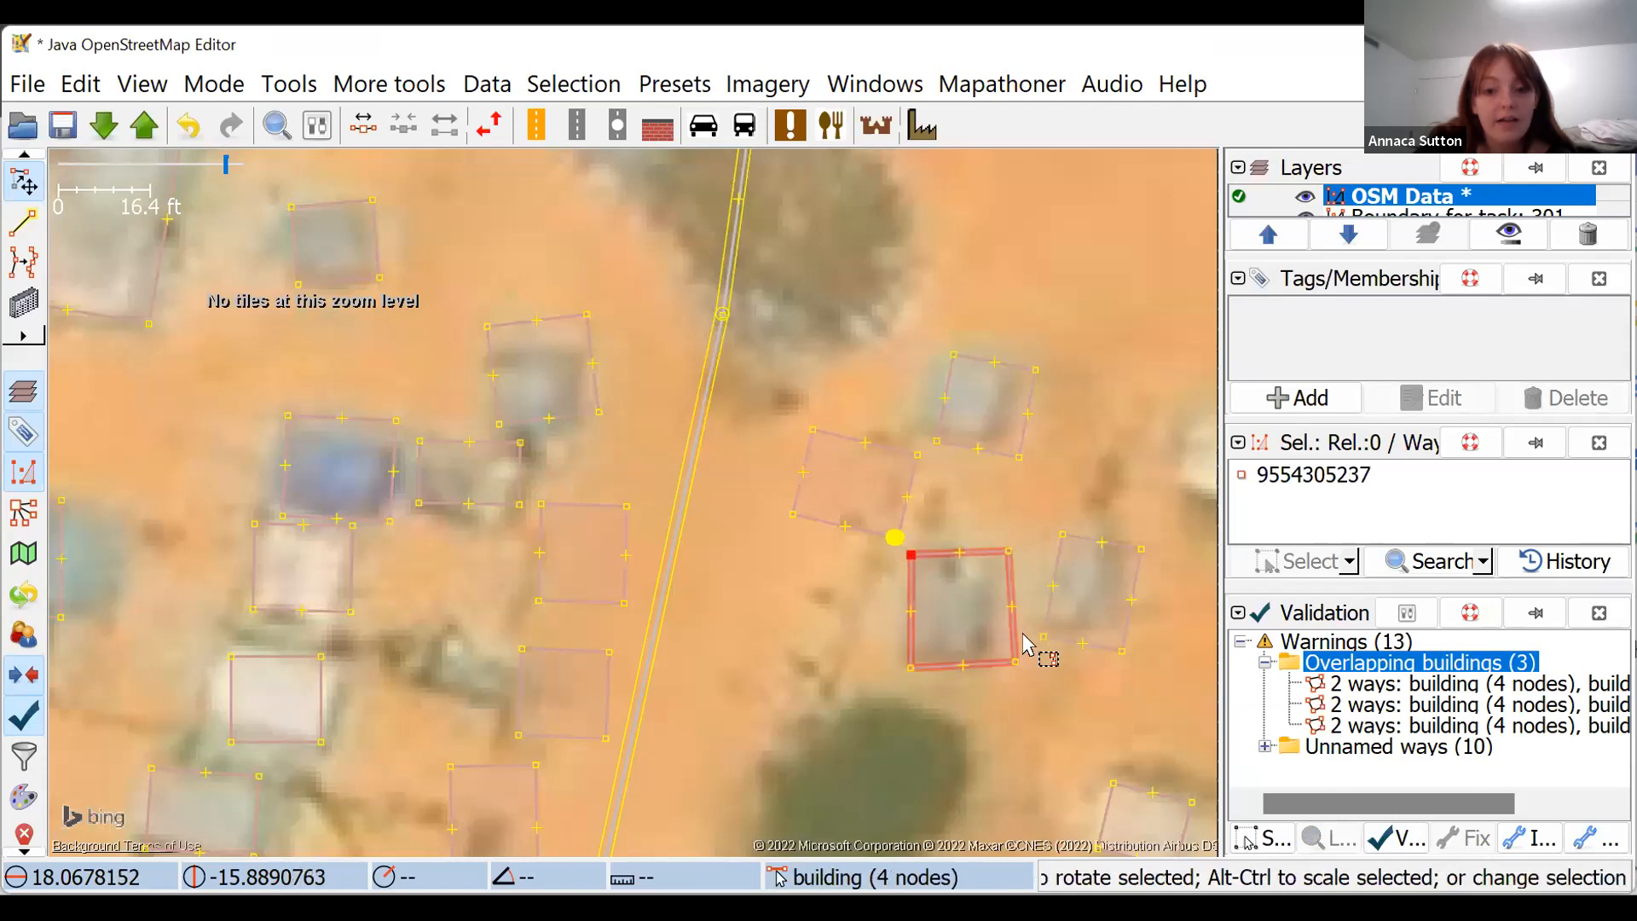
drag(1013, 669, 907, 654)
drag(1008, 552, 1005, 563)
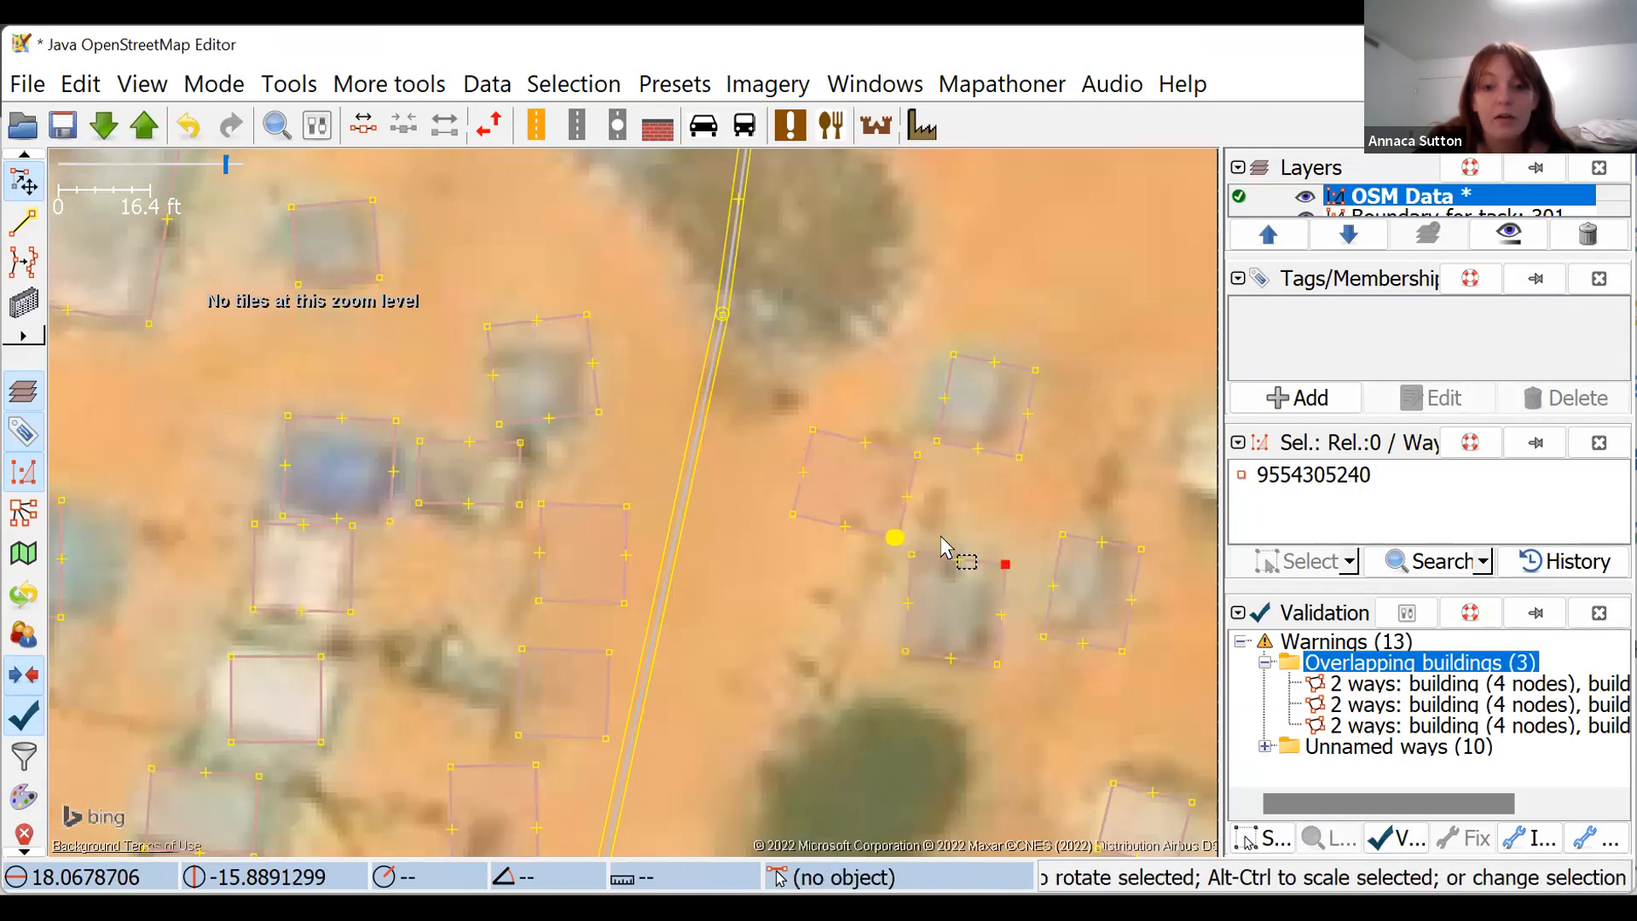
click(976, 568)
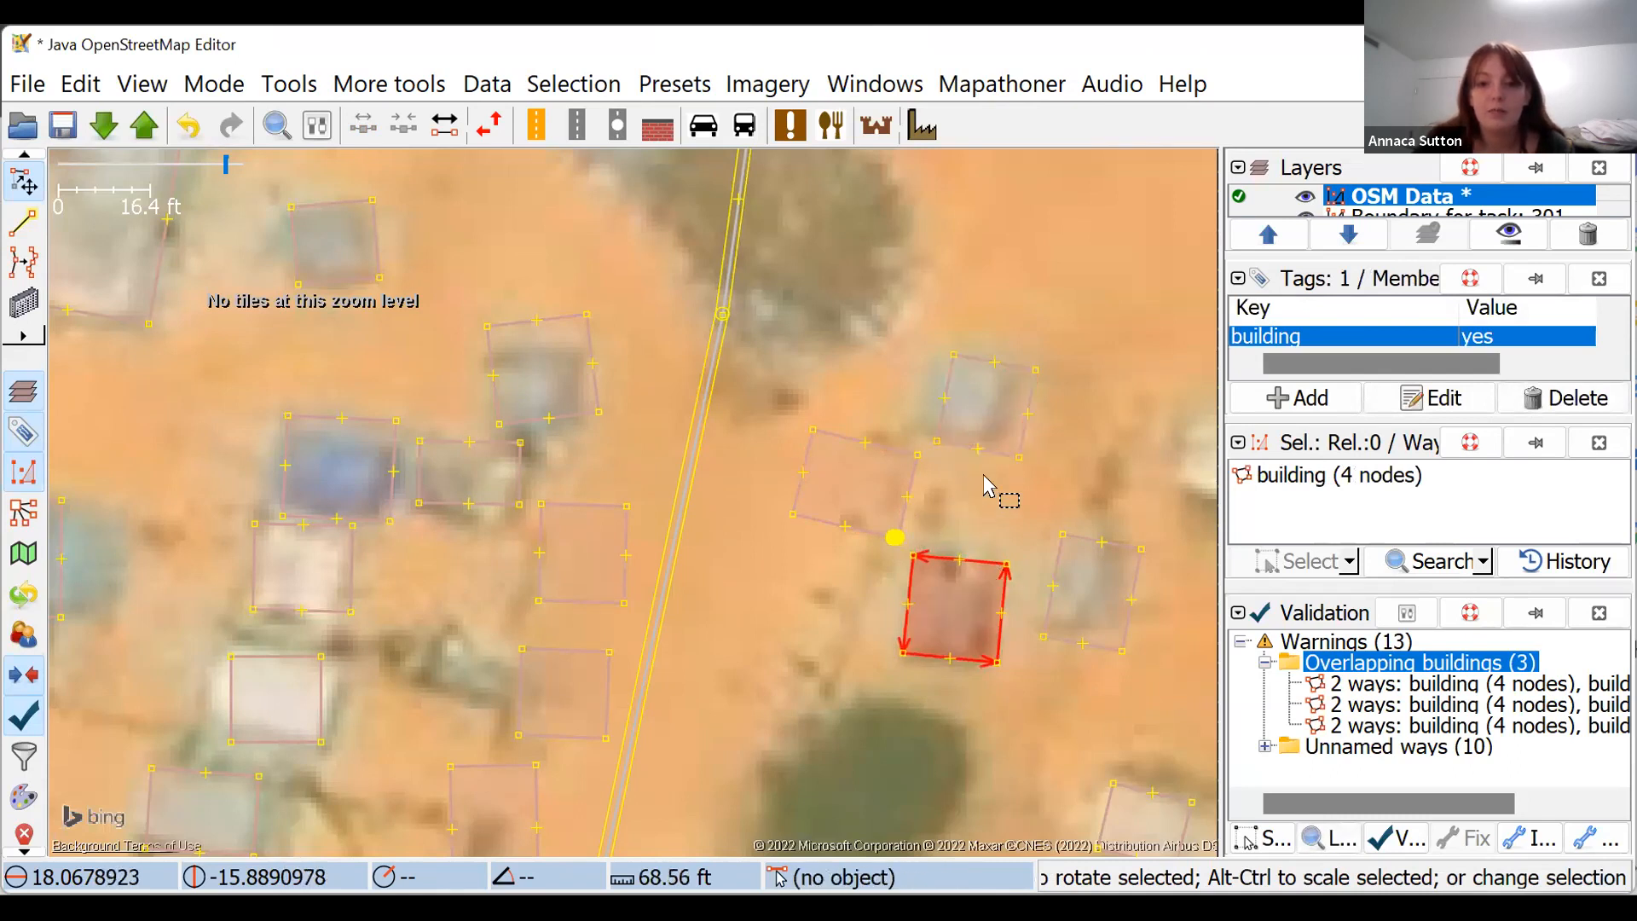
- Move the upper building of the pair off the overlap and onto the unmapped roof crossing the task area's eastern edge
click(908, 492)
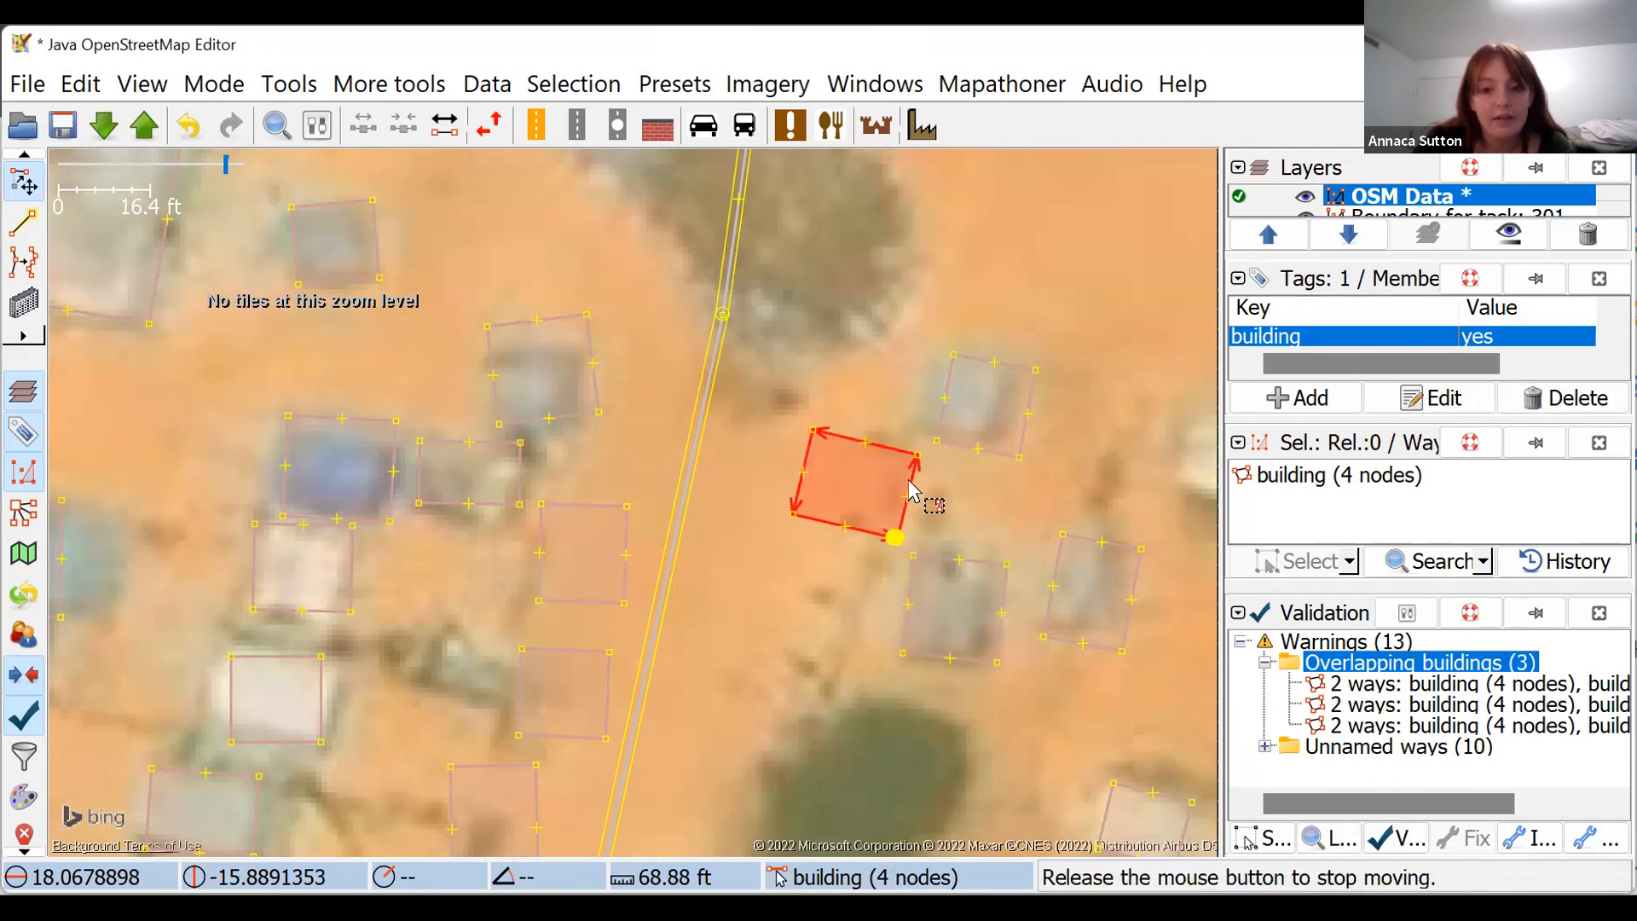
mouse_move(908, 492)
mouse_down()
mouse_move(796, 497)
mouse_move(905, 477)
mouse_move(852, 519)
mouse_move(796, 515)
mouse_move(885, 512)
mouse_up()
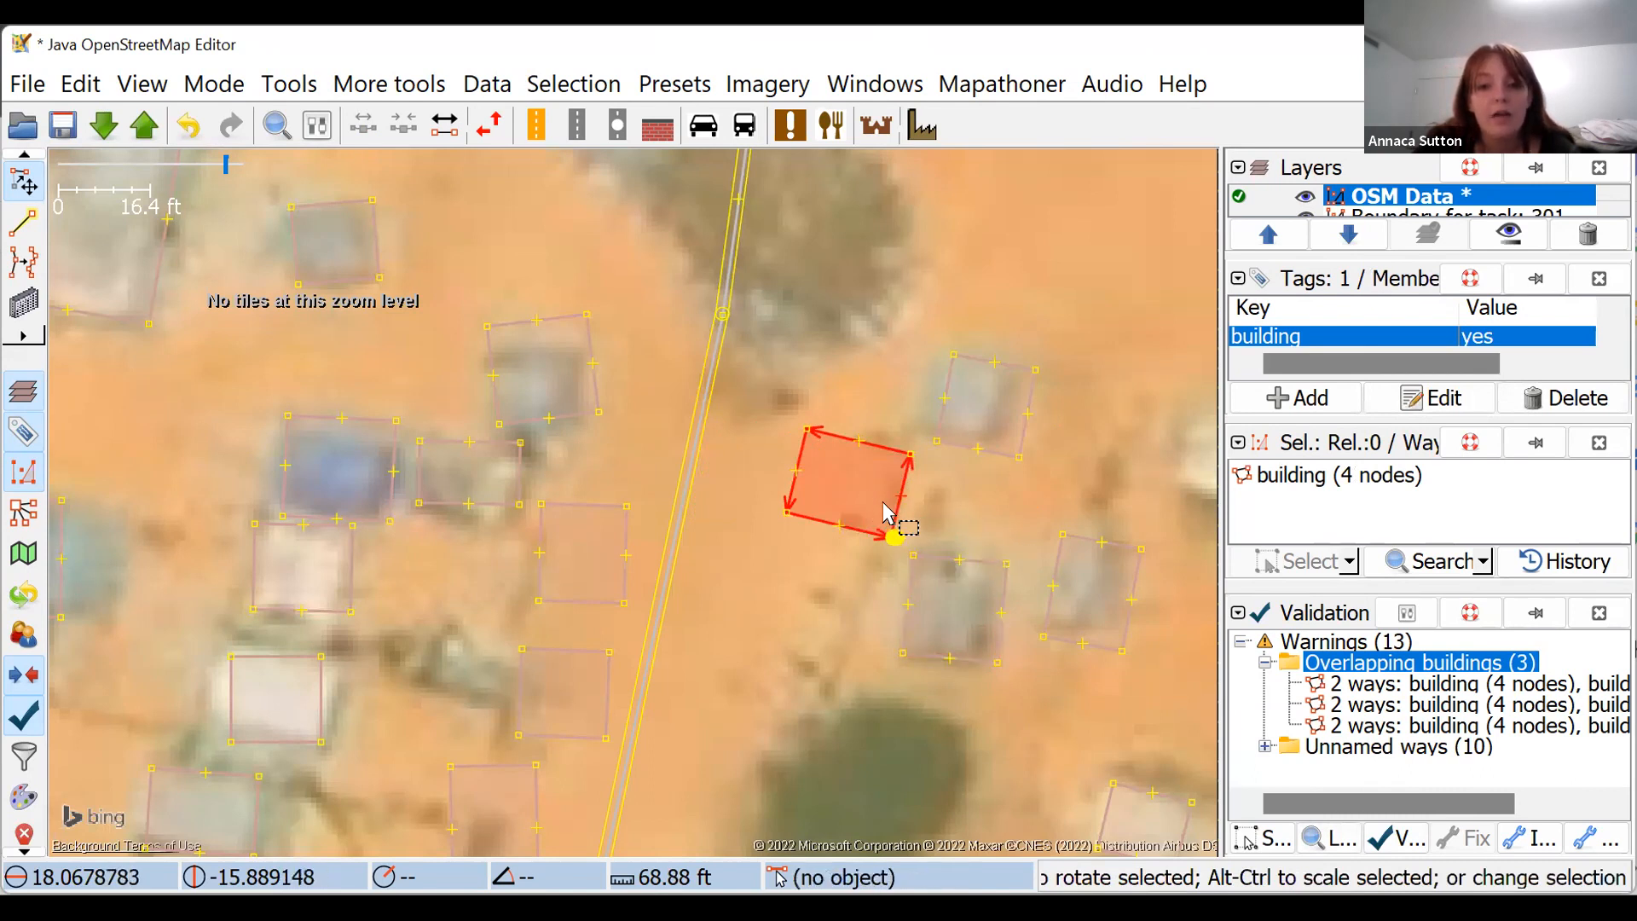
drag(898, 520, 855, 511)
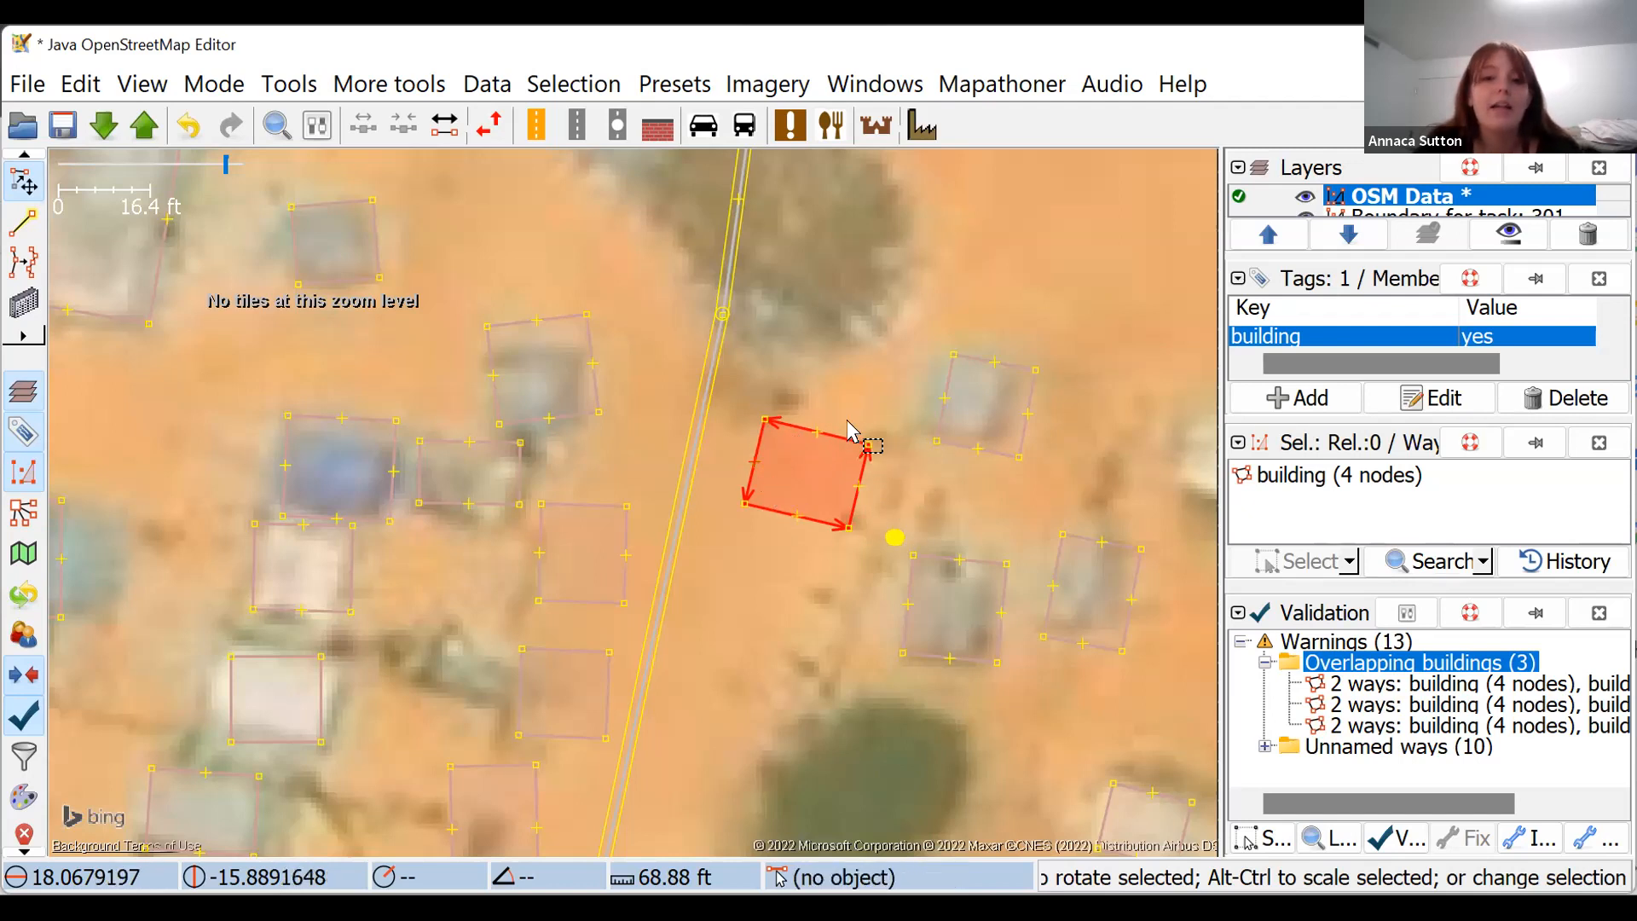
scroll(816, 346, down, 2)
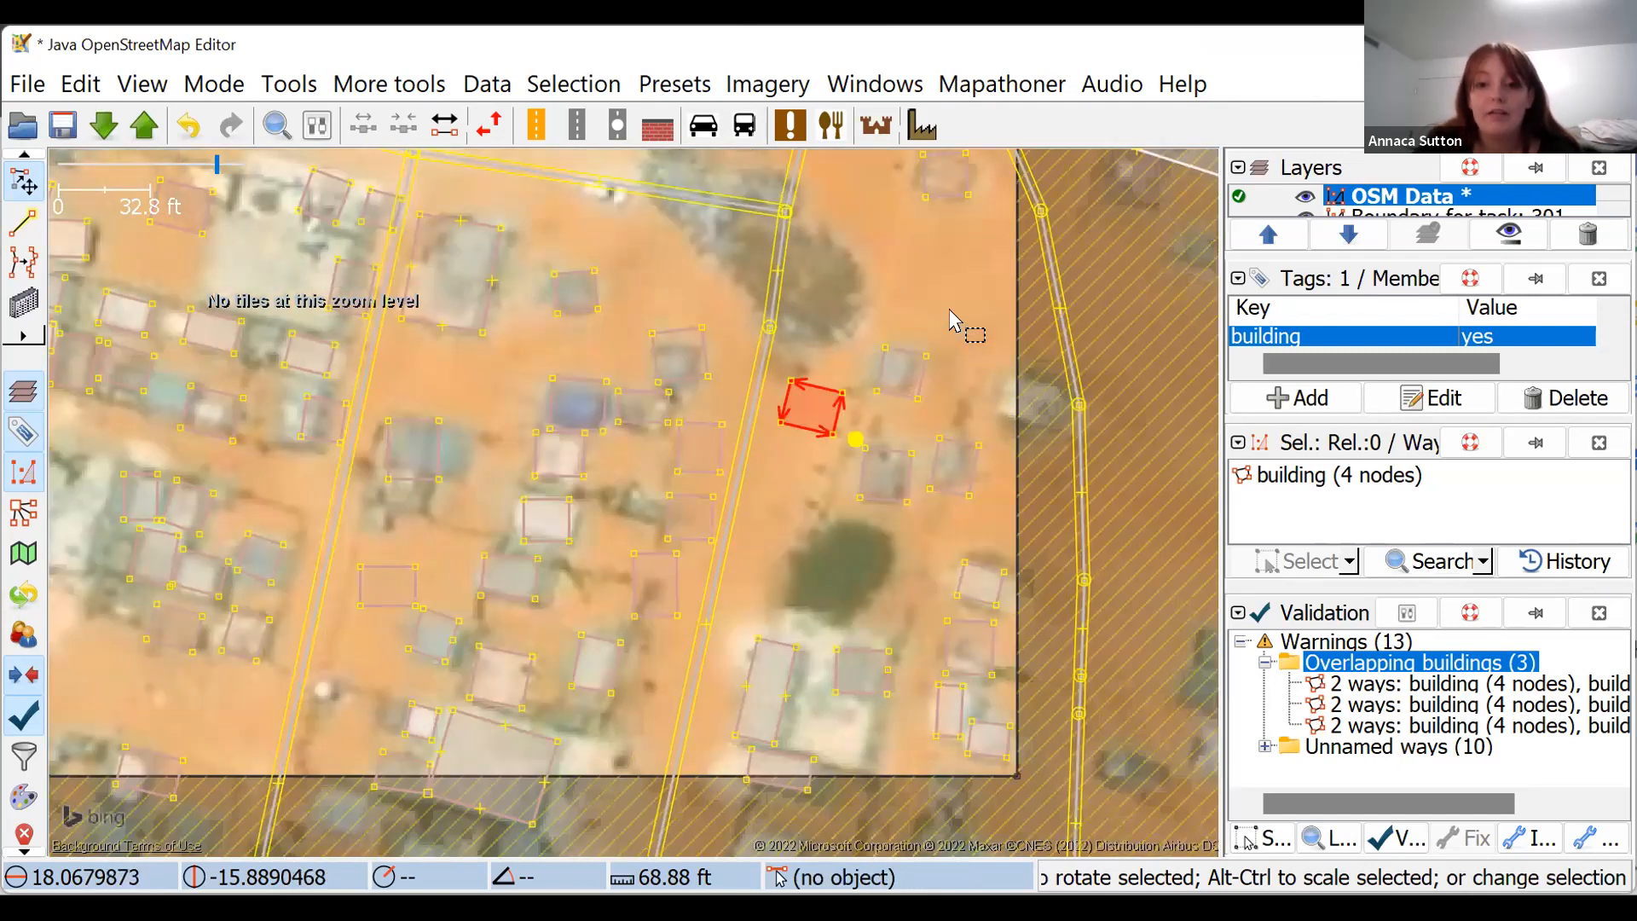
scroll(945, 320, up, 2)
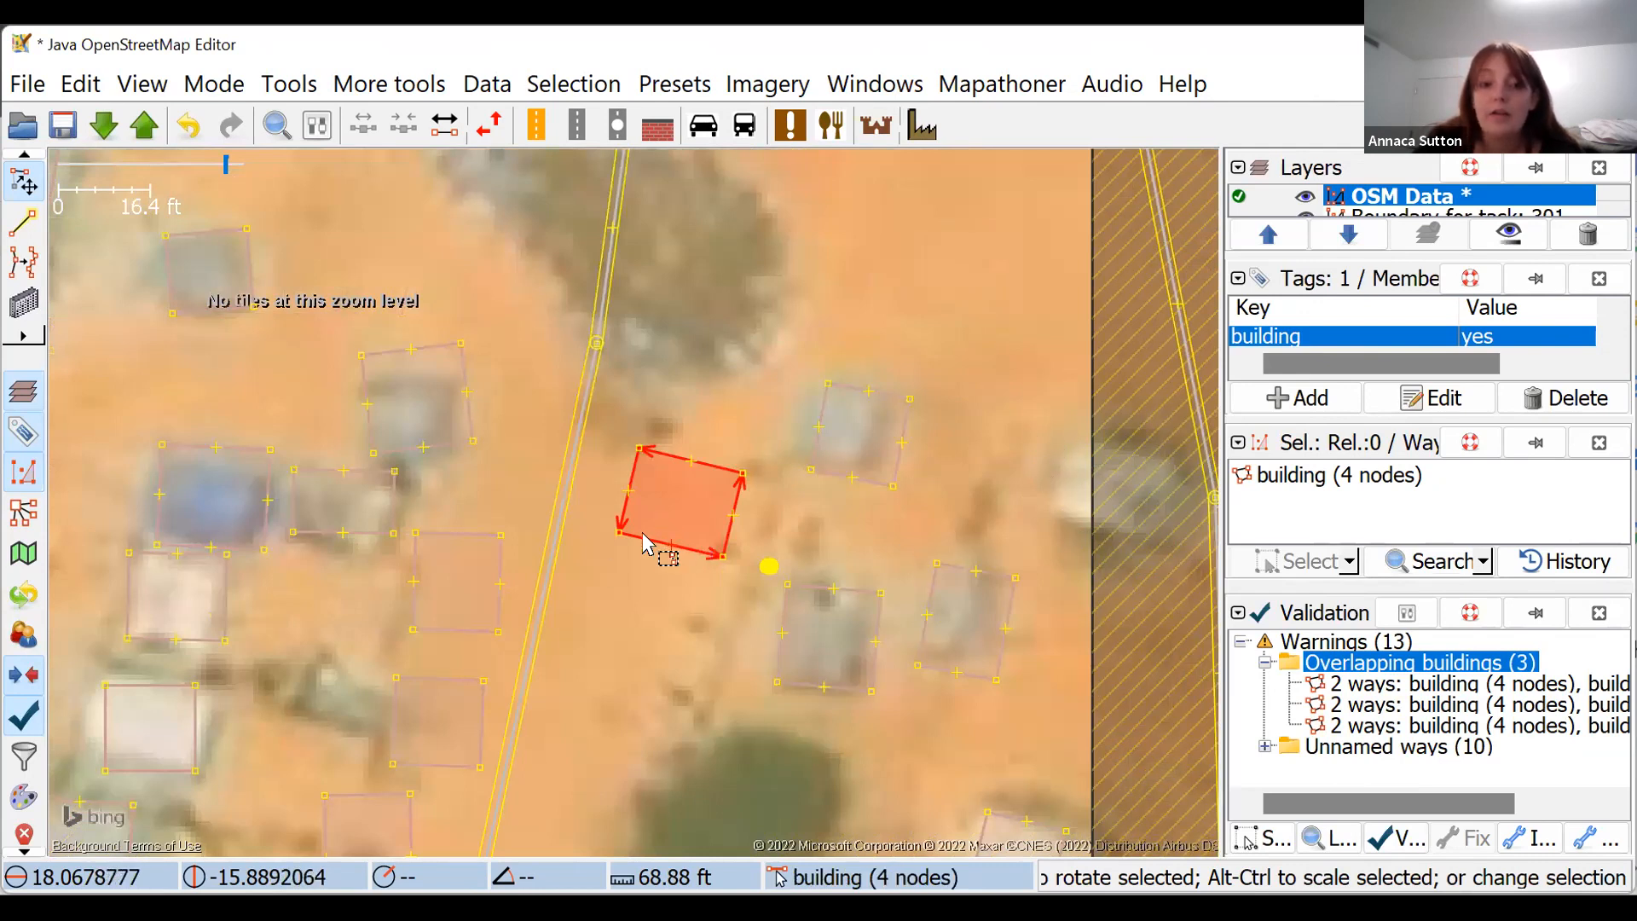
mouse_move(644, 543)
mouse_down()
mouse_move(855, 566)
mouse_move(1008, 515)
mouse_move(1081, 514)
mouse_up()
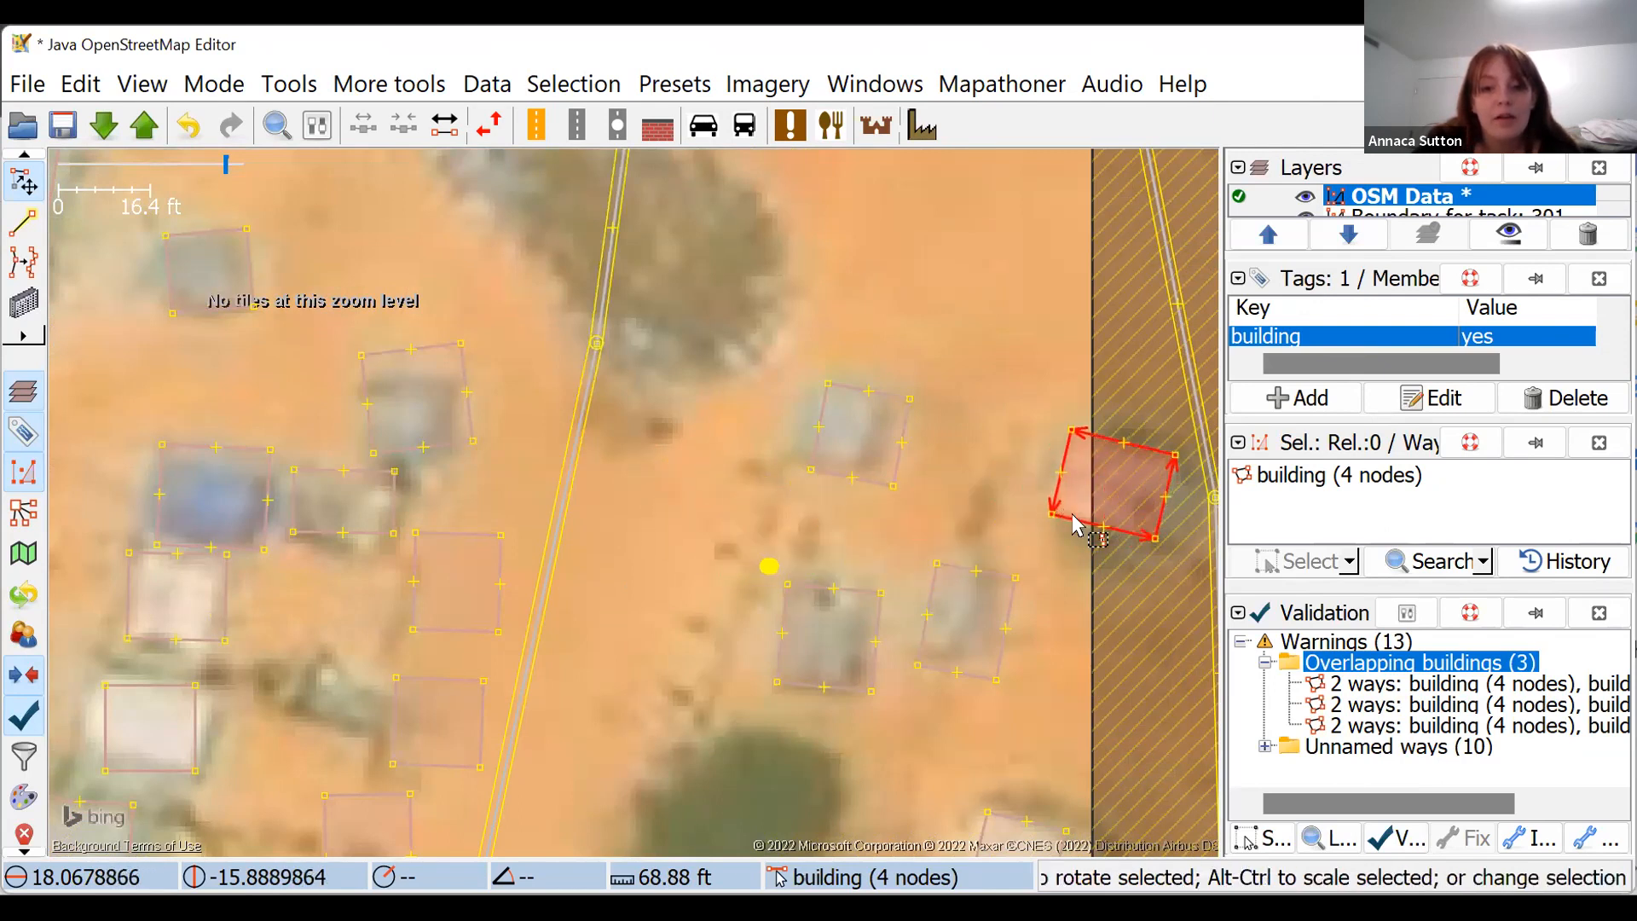
click(1164, 550)
click(1164, 467)
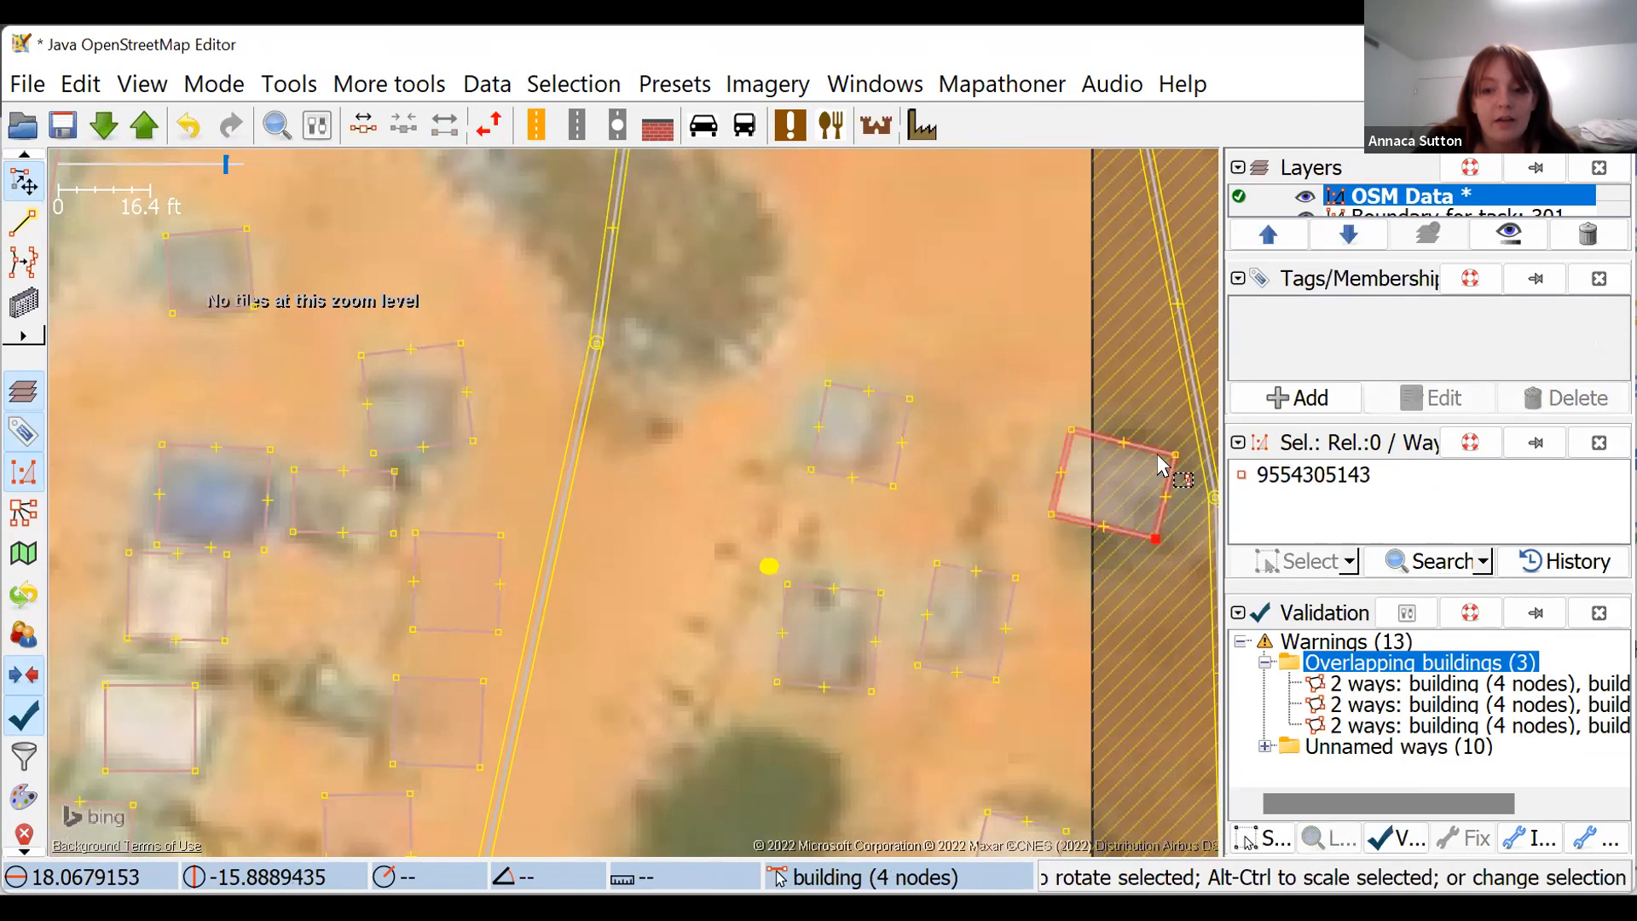
click(1023, 388)
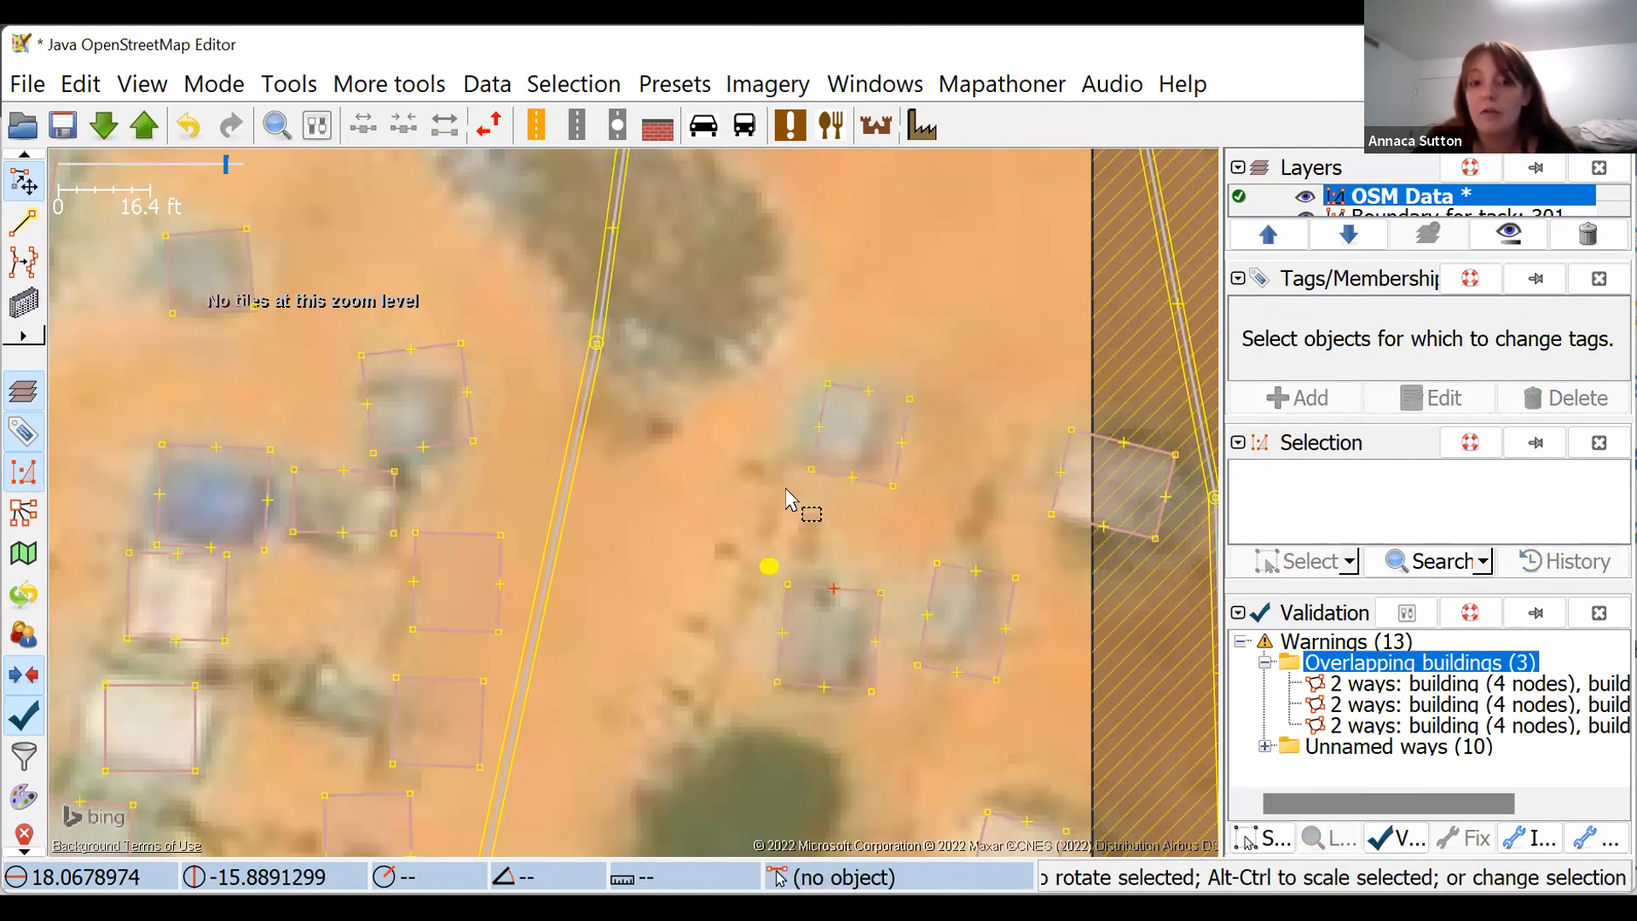
scroll(796, 497, down, 1)
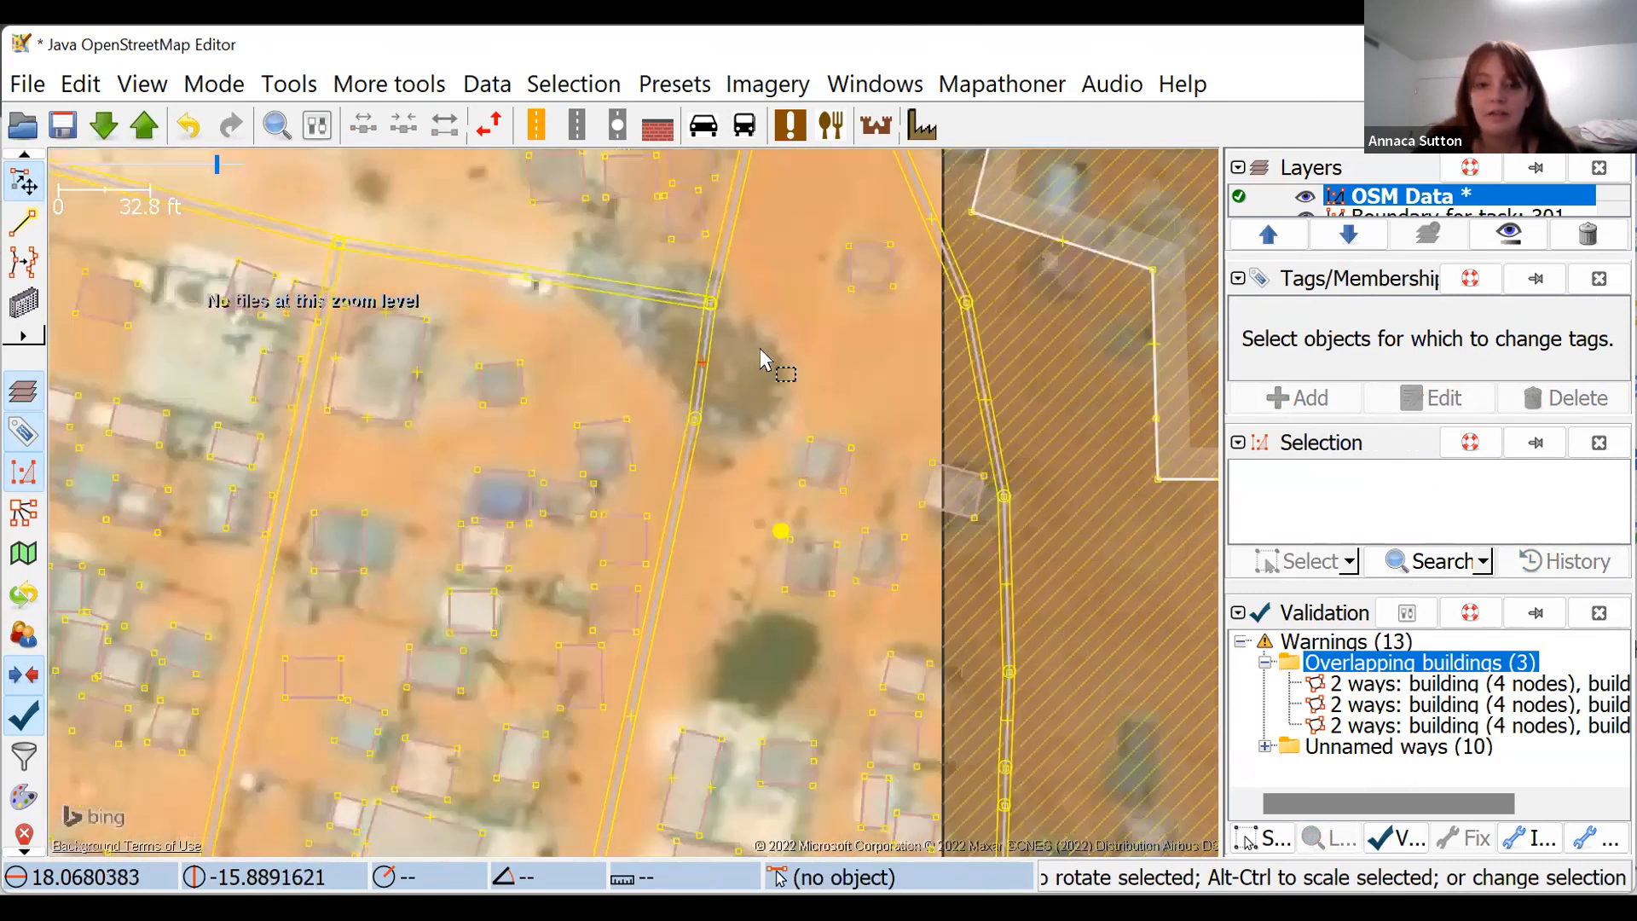
scroll(839, 405, down, 2)
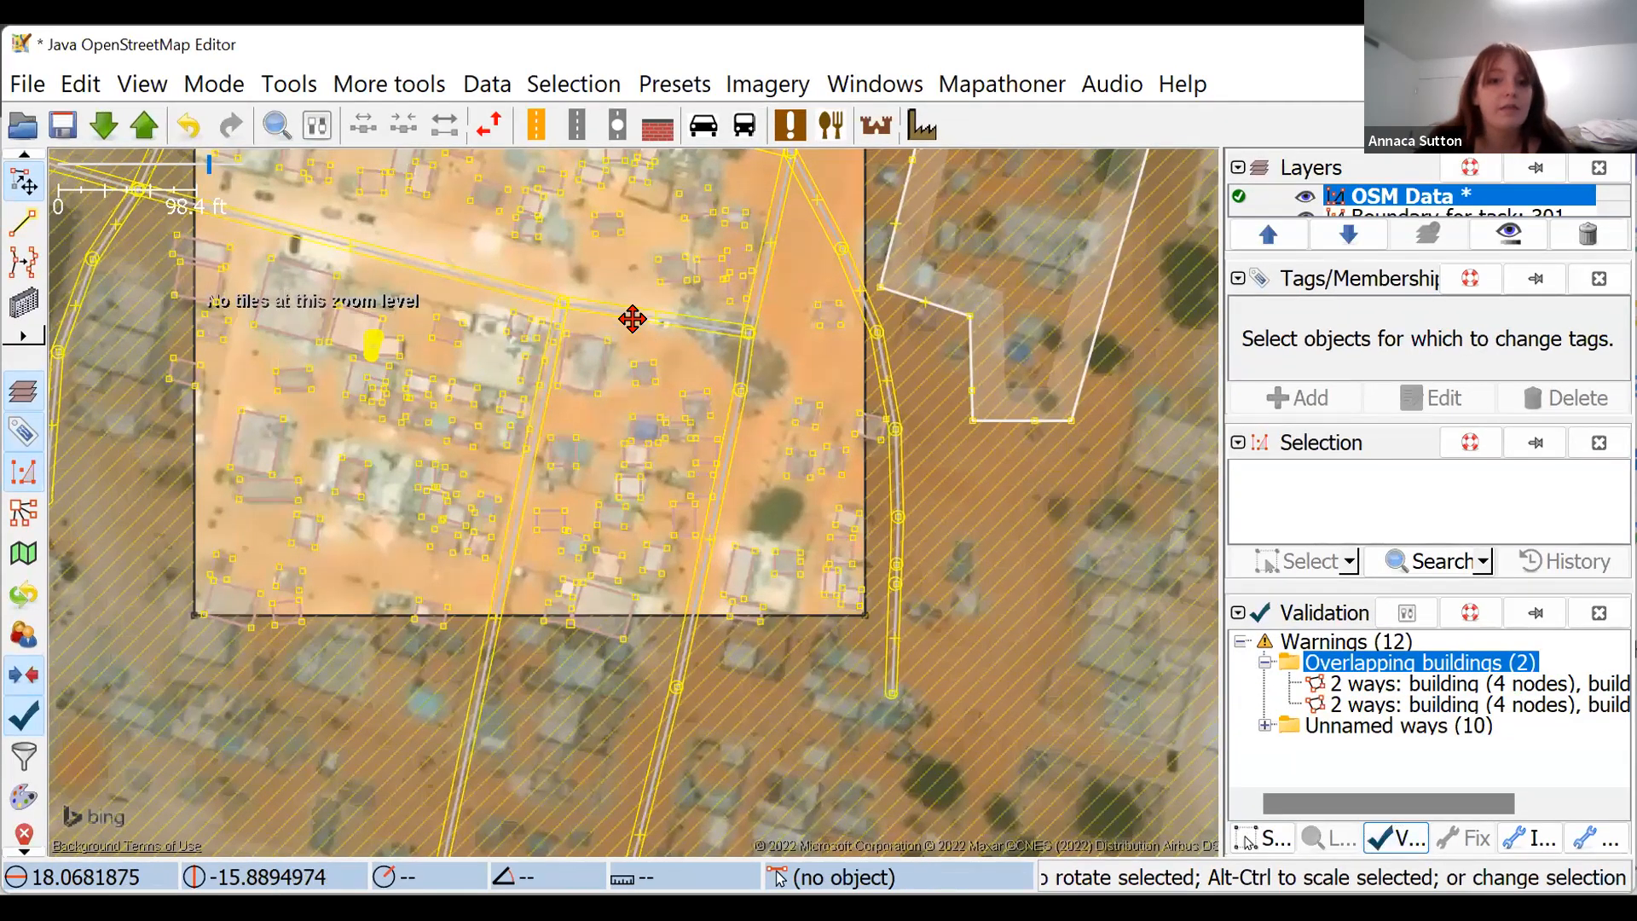
- Select the overlapping pair in the western half of the task area from the warnings and shift both buildings slightly west
drag(617, 321, 890, 597)
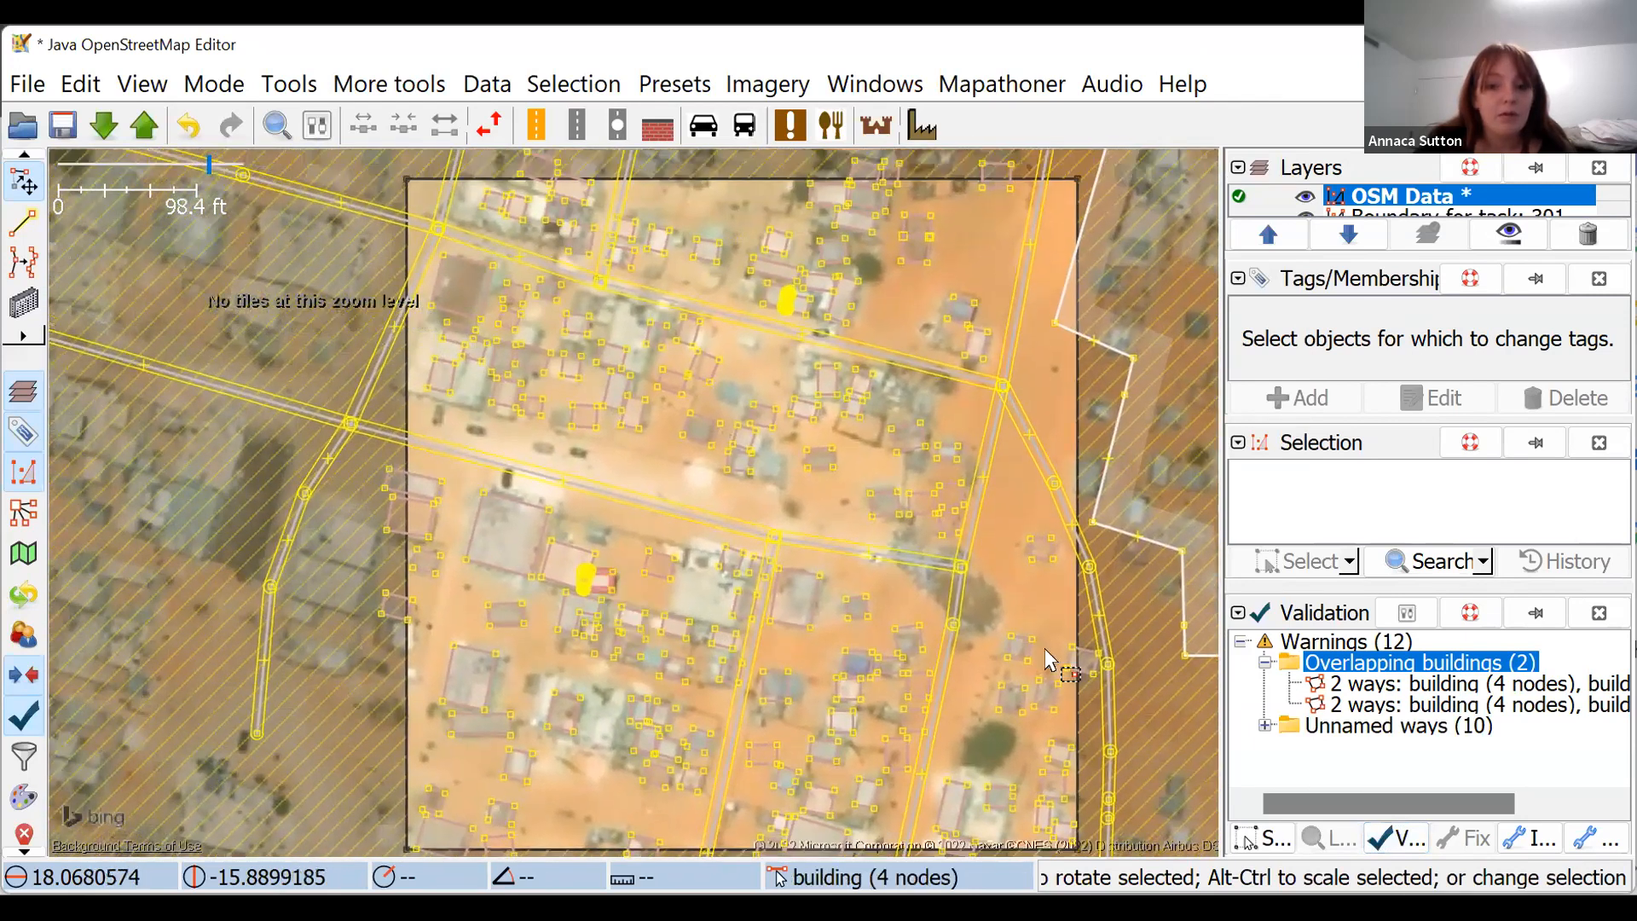
click(1345, 682)
scroll(635, 627, up, 3)
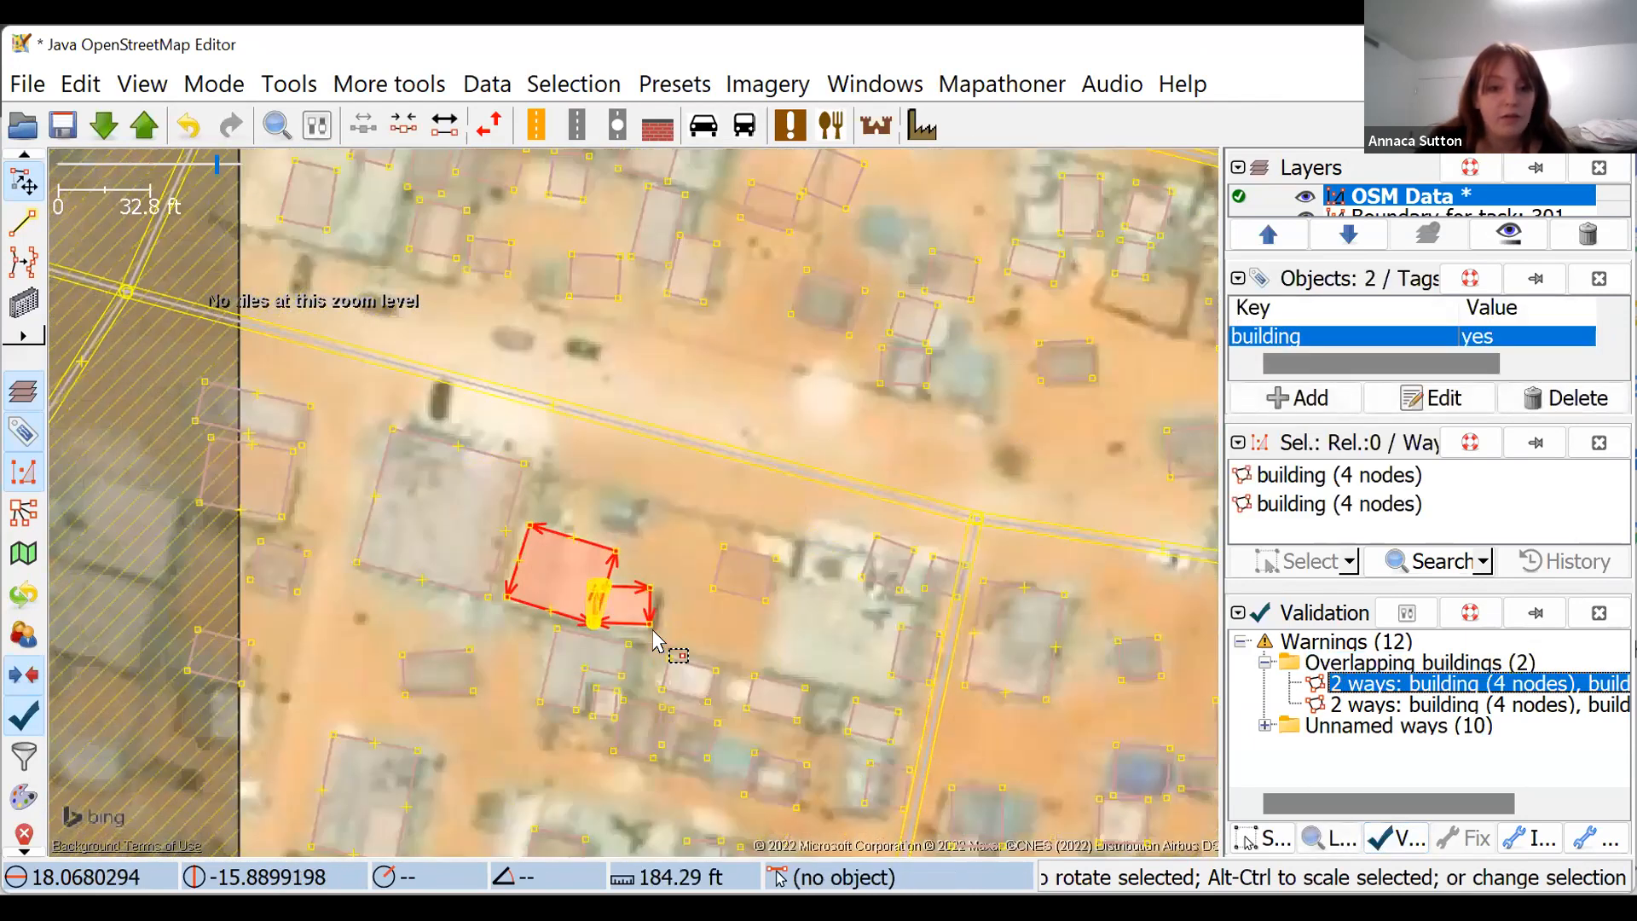
scroll(643, 645, up, 1)
drag(733, 384, 847, 468)
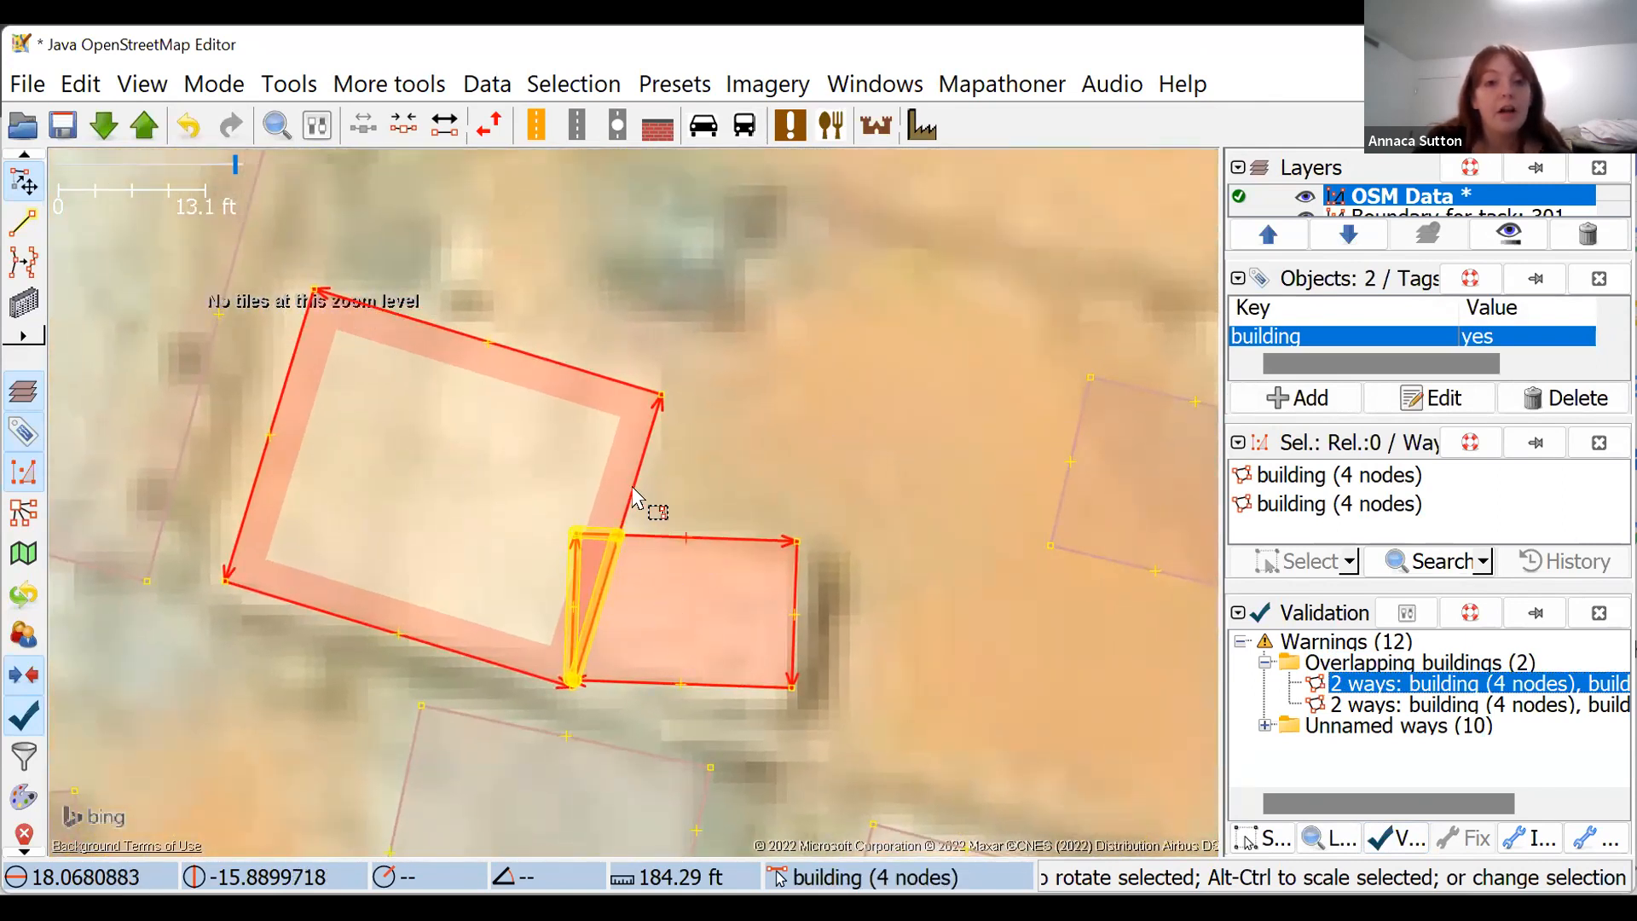
drag(645, 452, 628, 445)
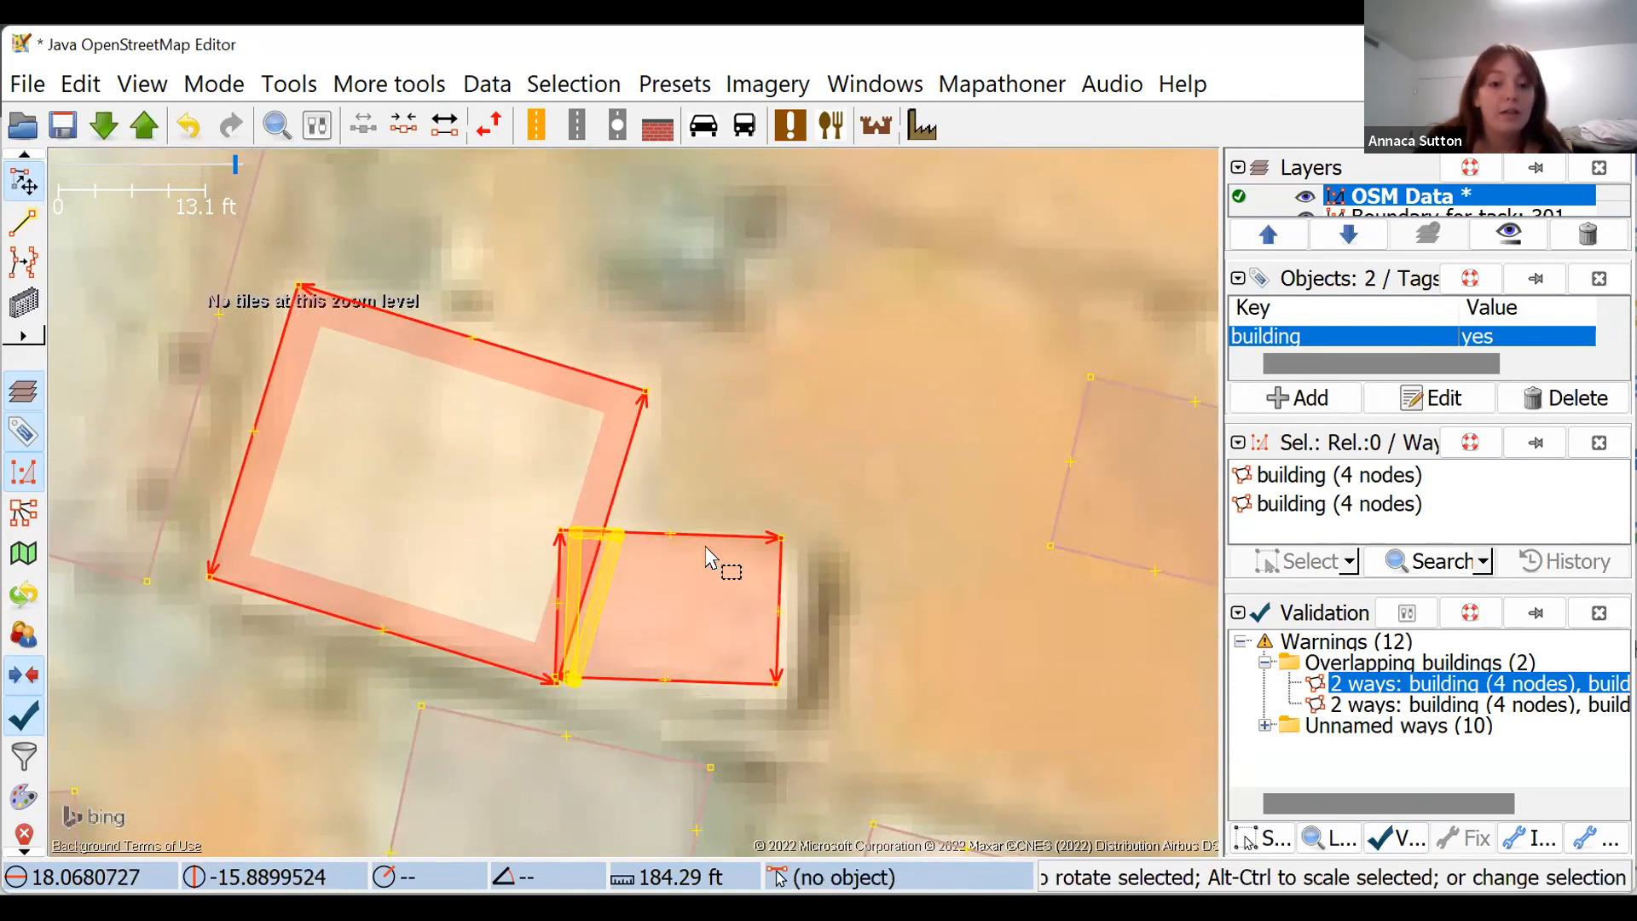
- Separate the pair by moving the smaller building east onto its roof and the larger building slightly northwest
right_click(702, 485)
click(662, 456)
drag(693, 540, 733, 538)
drag(629, 439, 641, 373)
drag(808, 607, 788, 589)
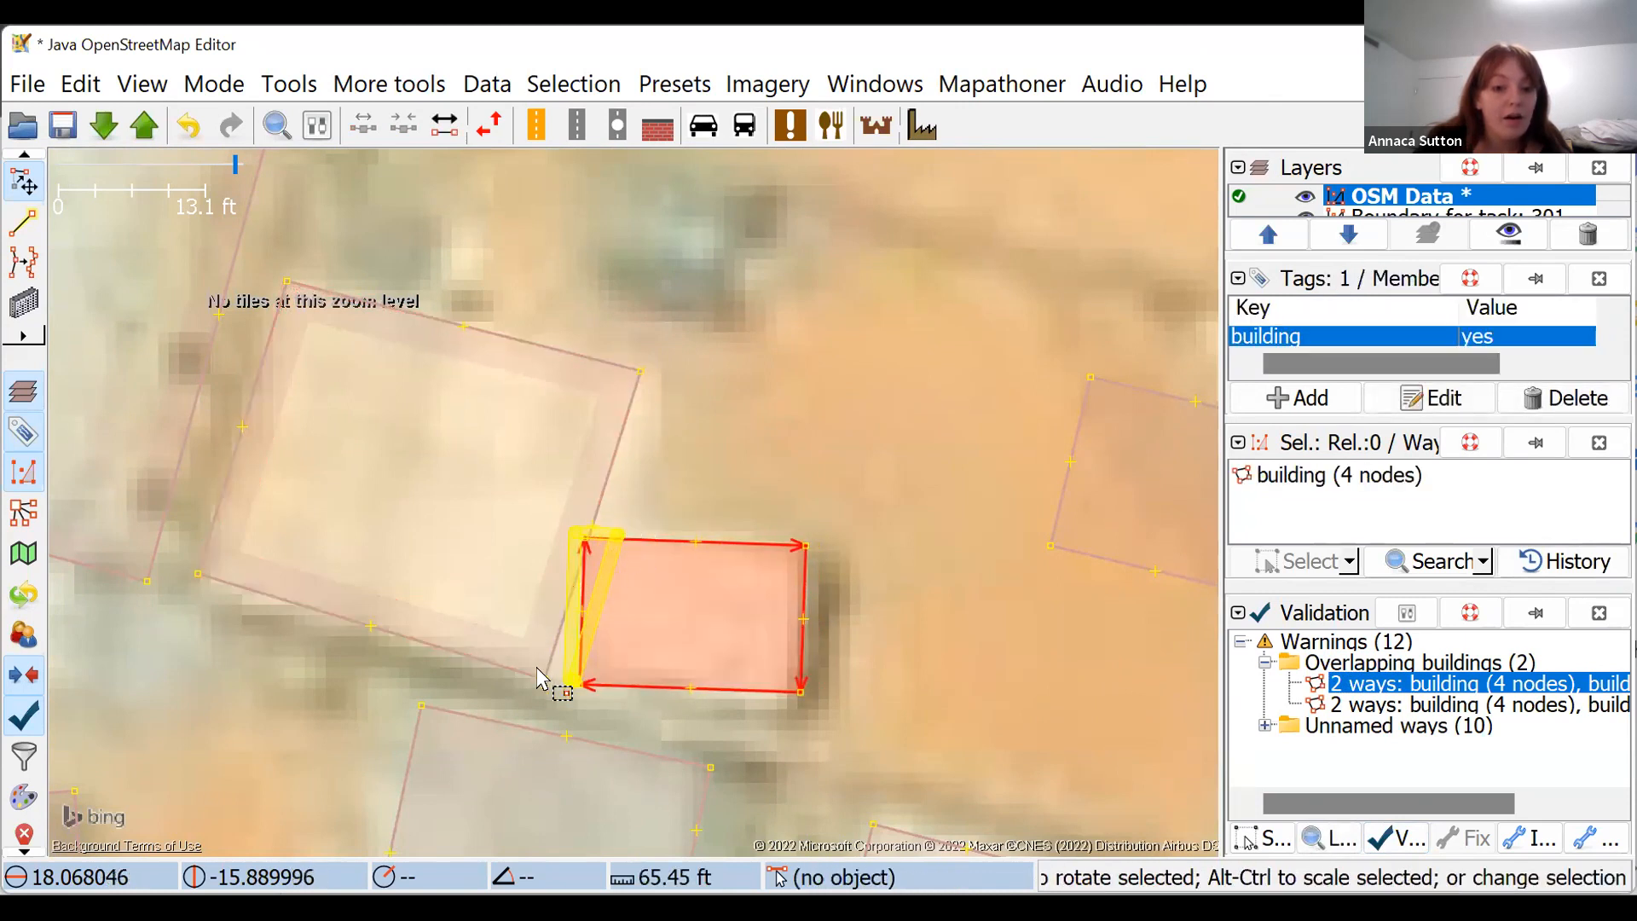
- Pull the larger building's two eastern corners inward, clear of the smaller building, and rerun the validation
drag(640, 372, 626, 368)
drag(543, 679, 546, 671)
click(692, 467)
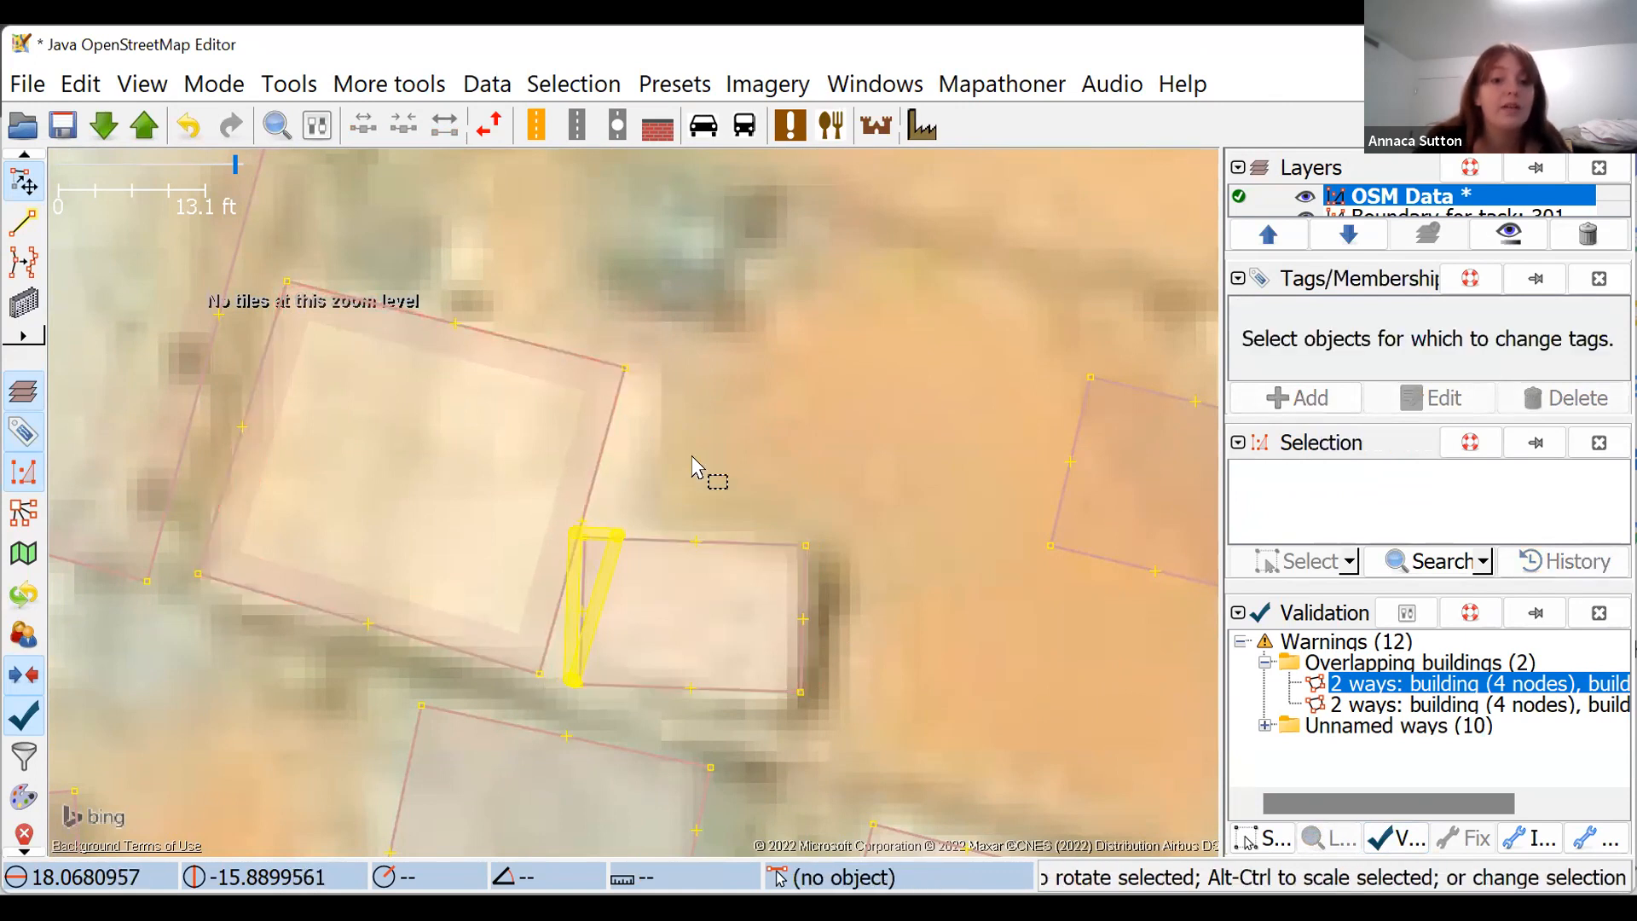
right_click(692, 465)
click(670, 408)
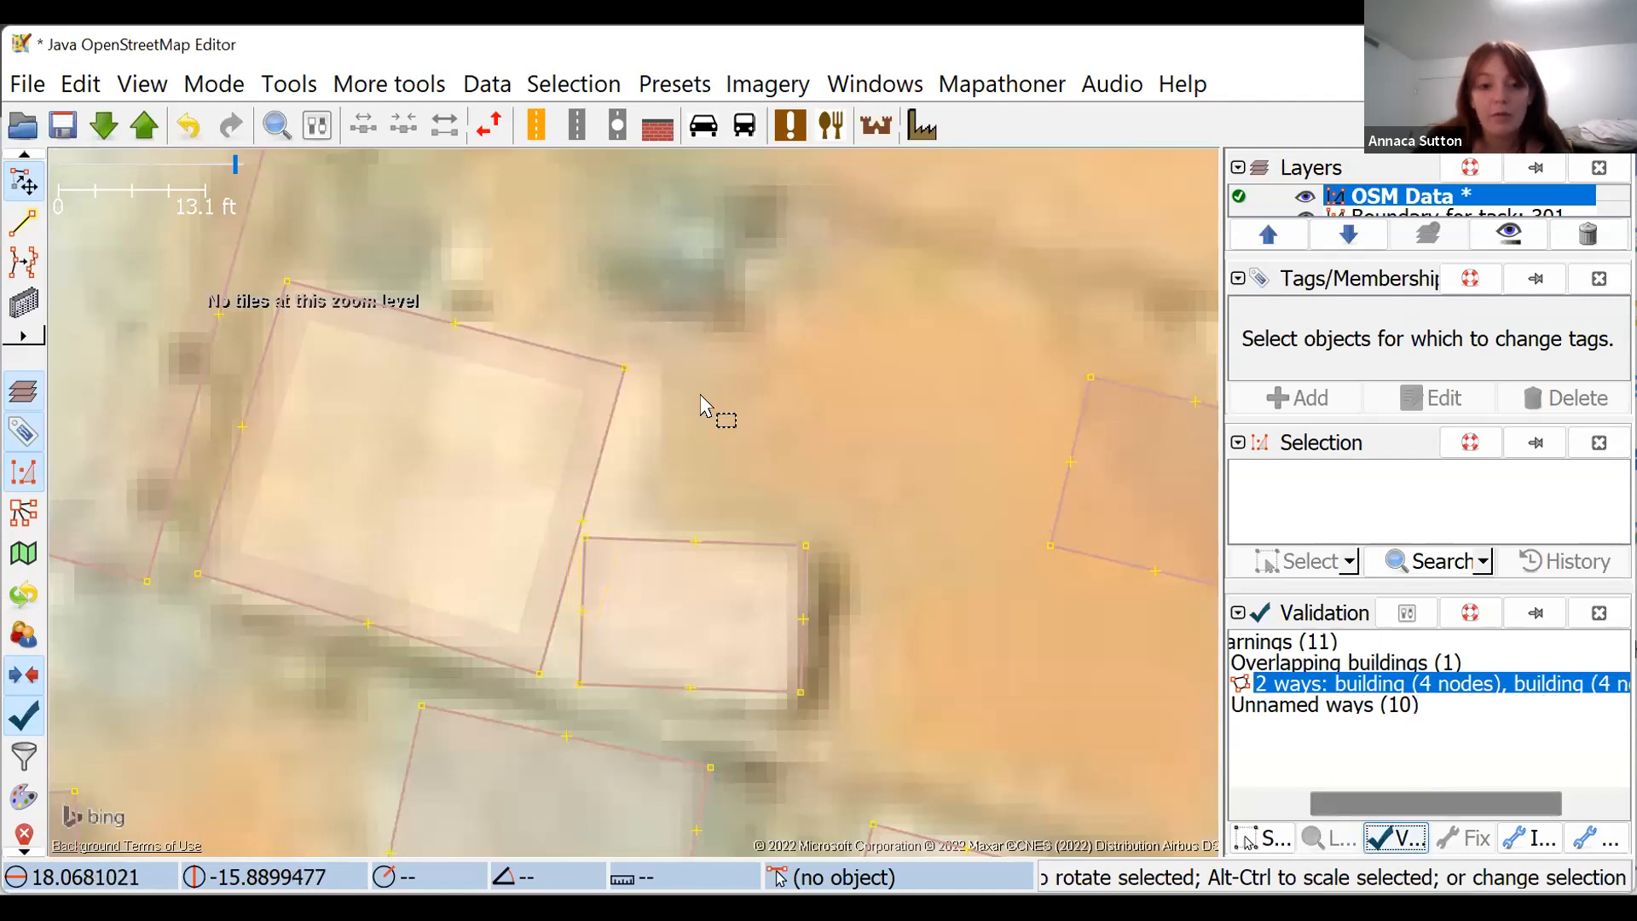
- Square the larger building's corners, clear the selection, and validate the whole data layer again
click(556, 612)
click(555, 612)
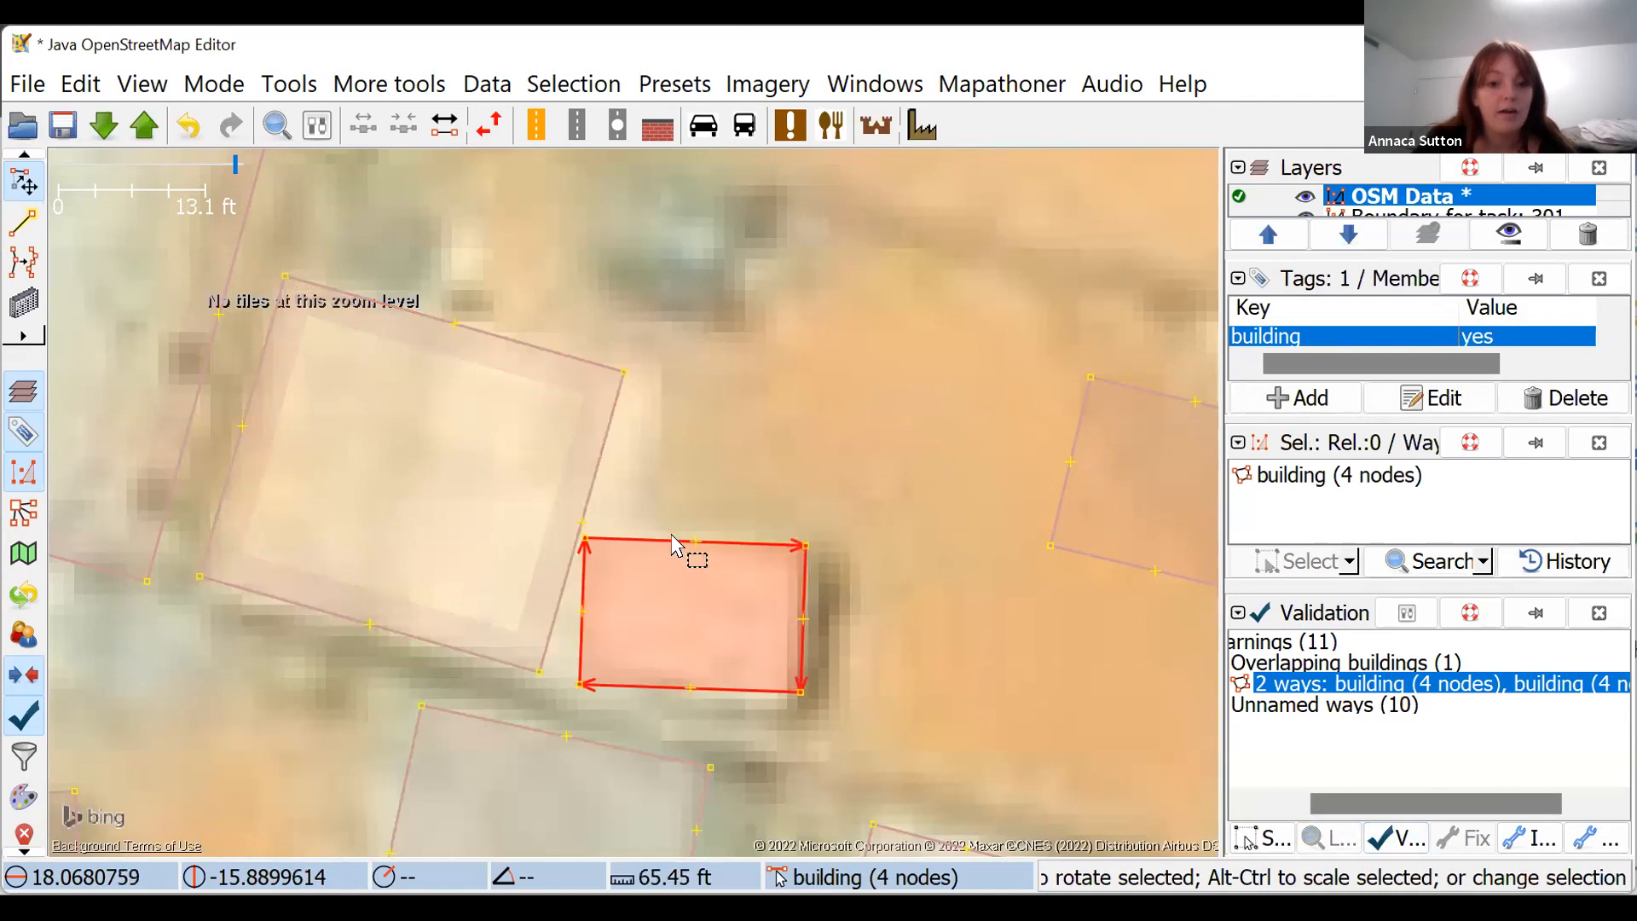
click(1397, 838)
click(1075, 687)
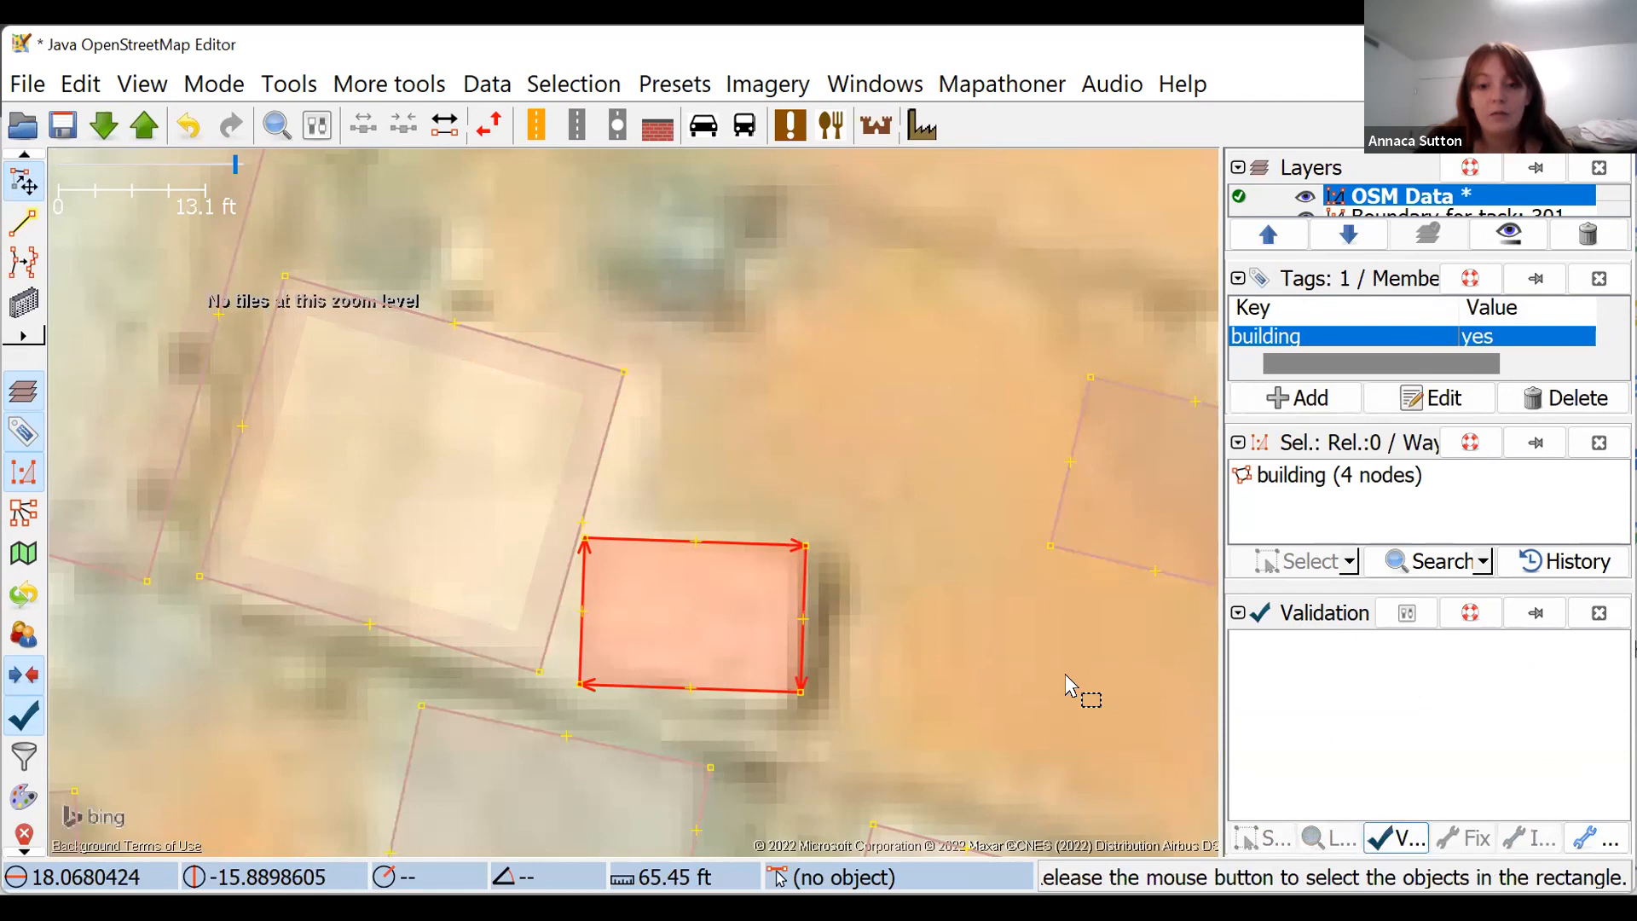
click(1398, 838)
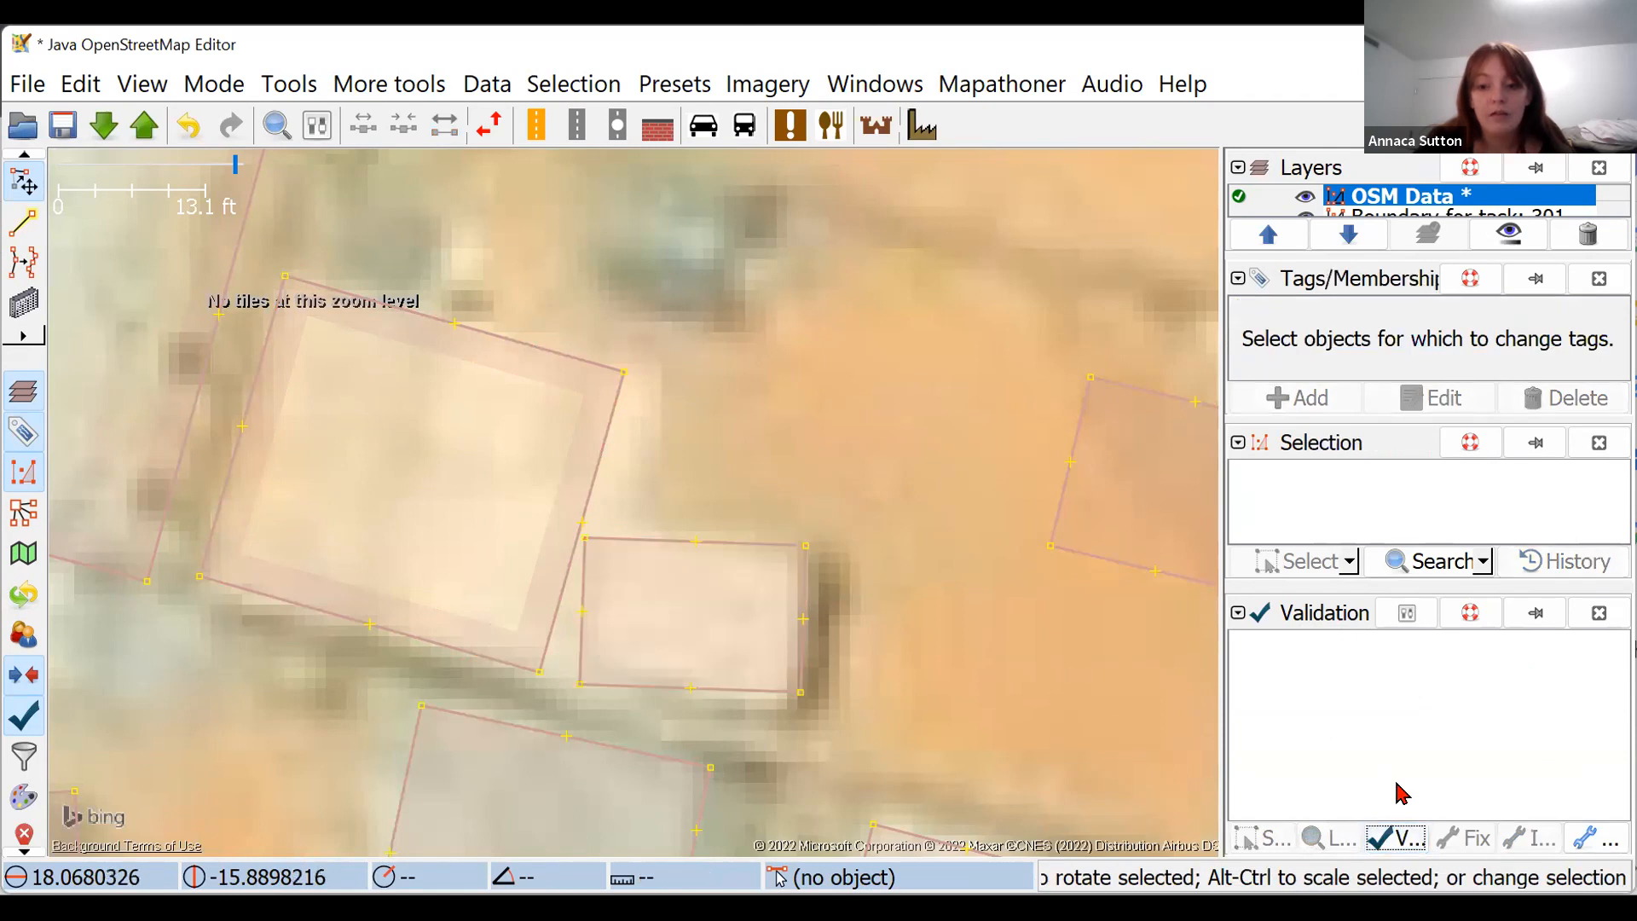
- Expand the remaining overlapping-buildings warning in the validation results
click(1364, 663)
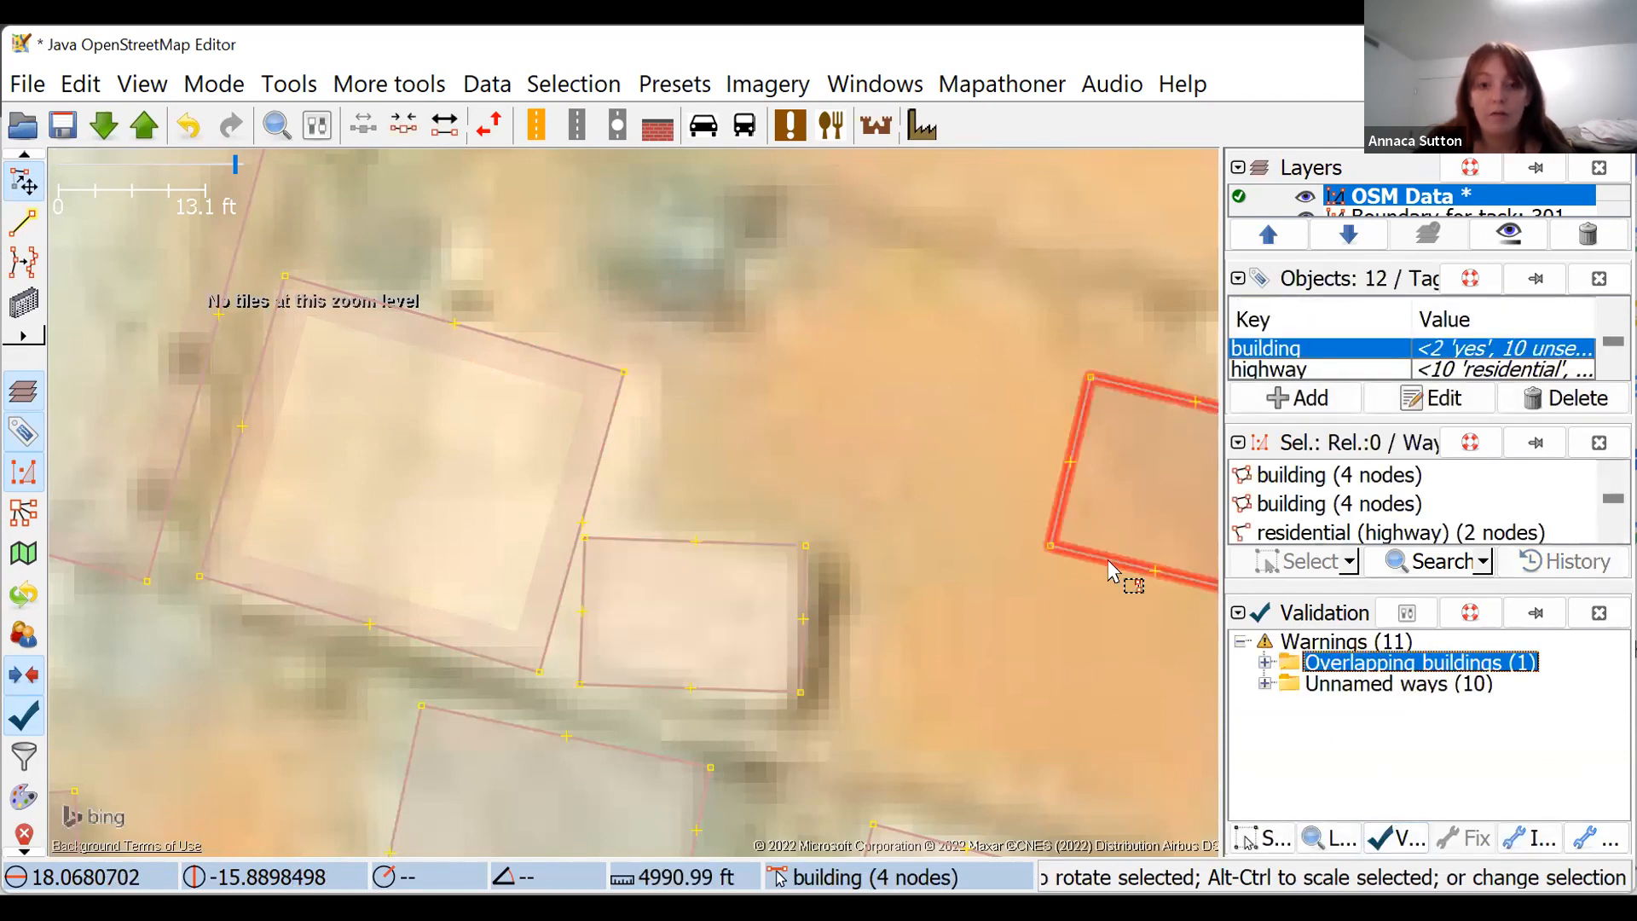
scroll(1112, 571, down, 4)
double_click(1470, 673)
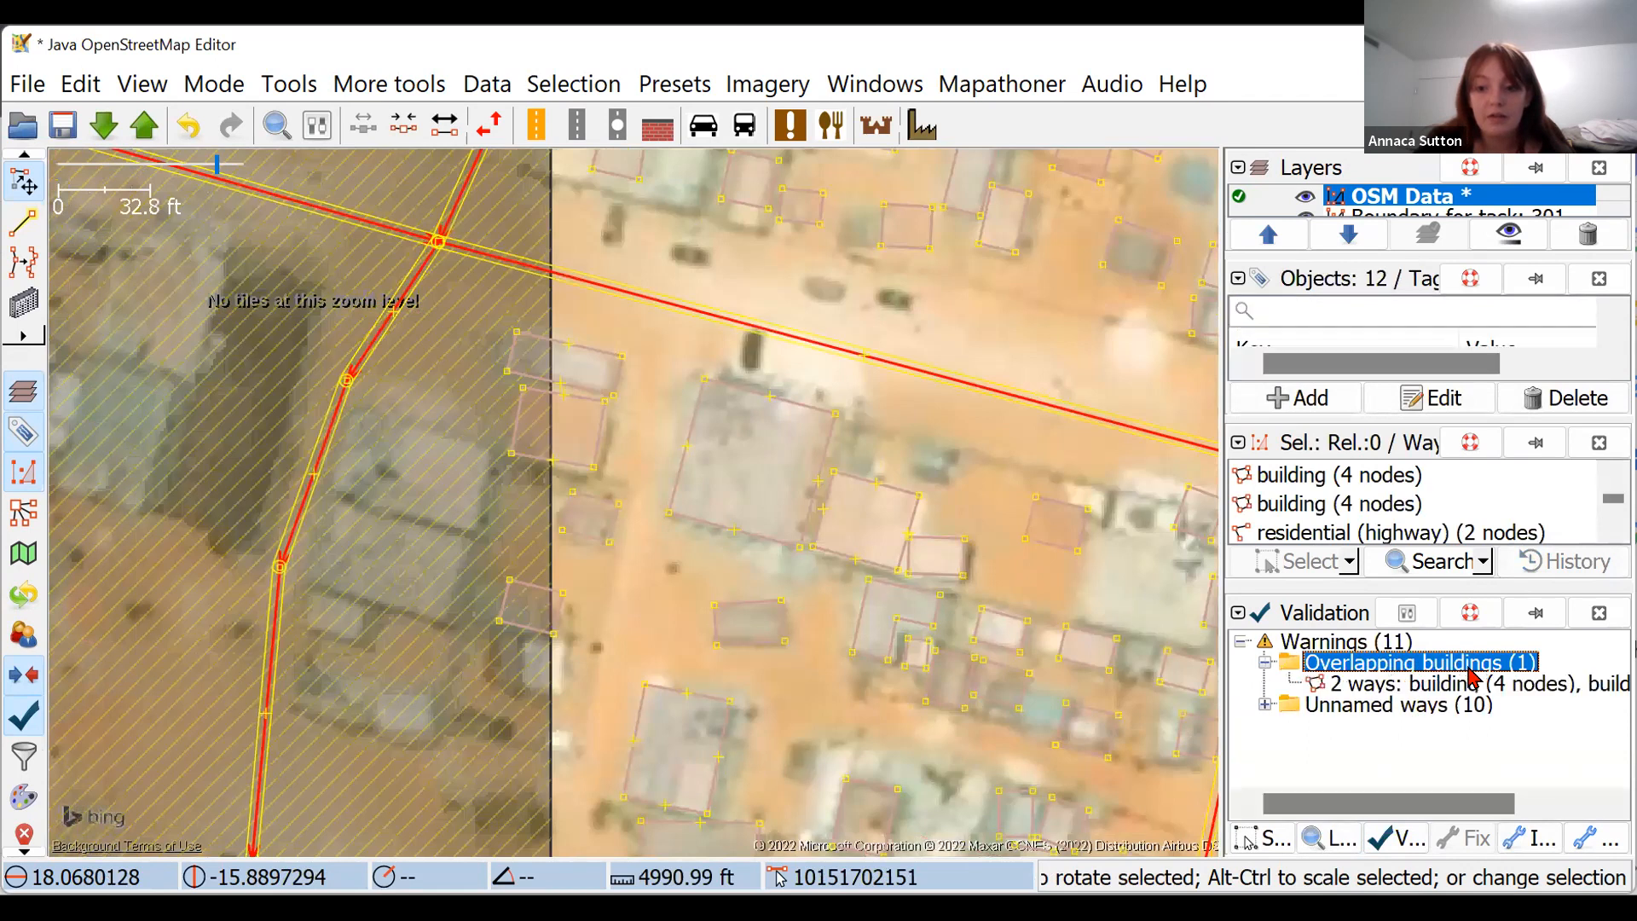
- Separate the overlapping pair beside the northern road by moving the eastern building east and the western one slightly northwest
middle_click(1108, 363)
middle_click(1060, 415)
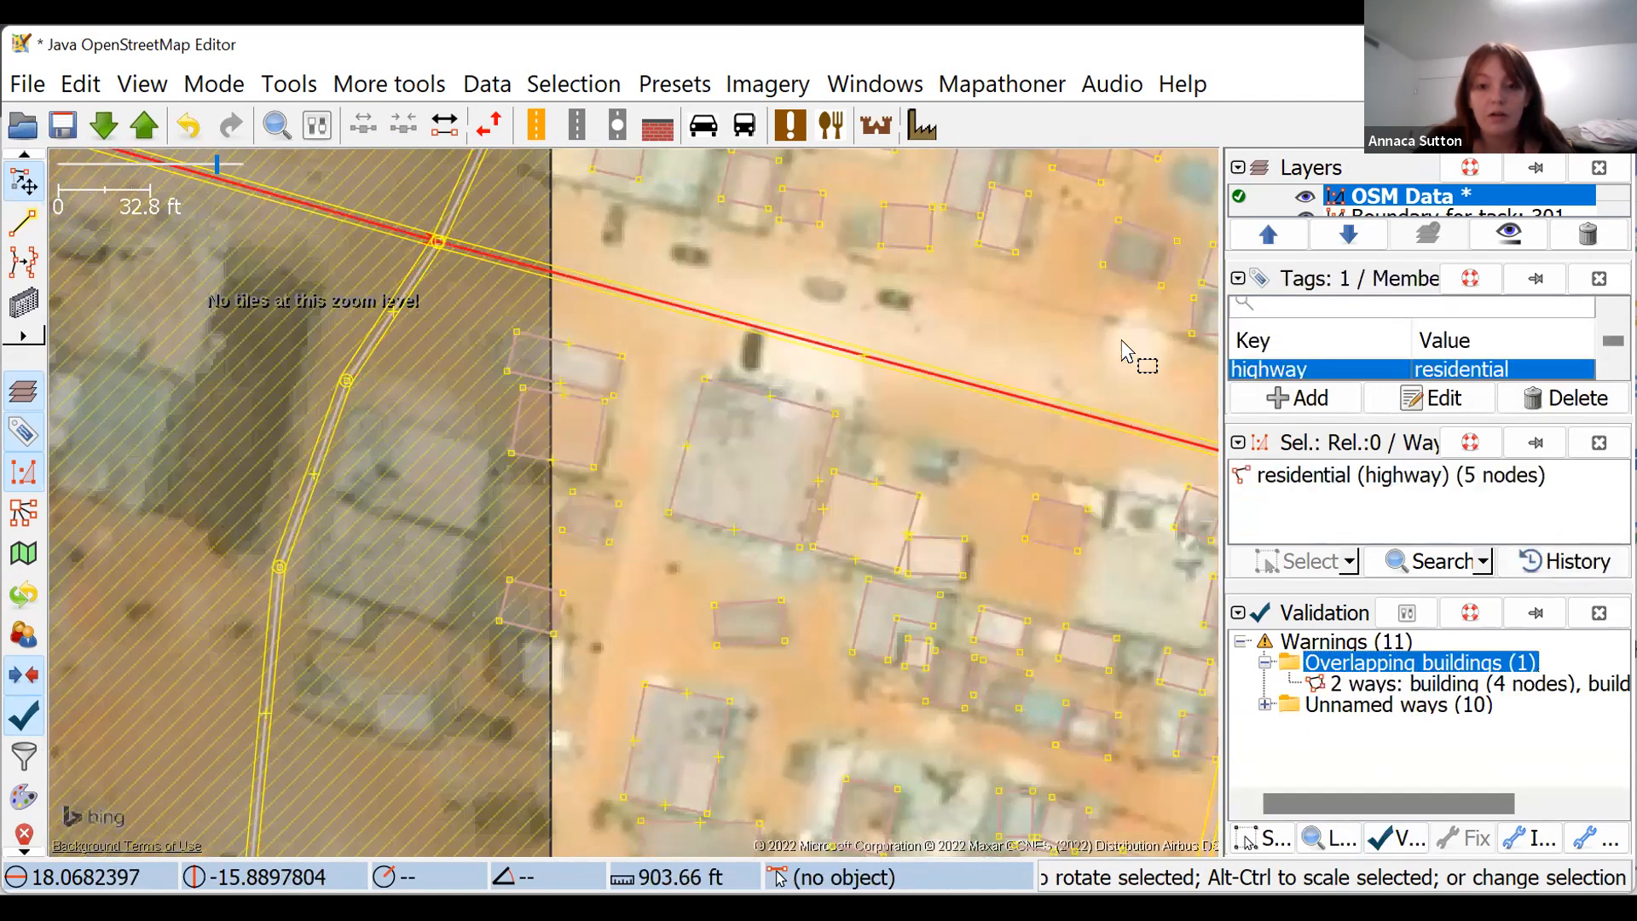
drag(1050, 427, 584, 767)
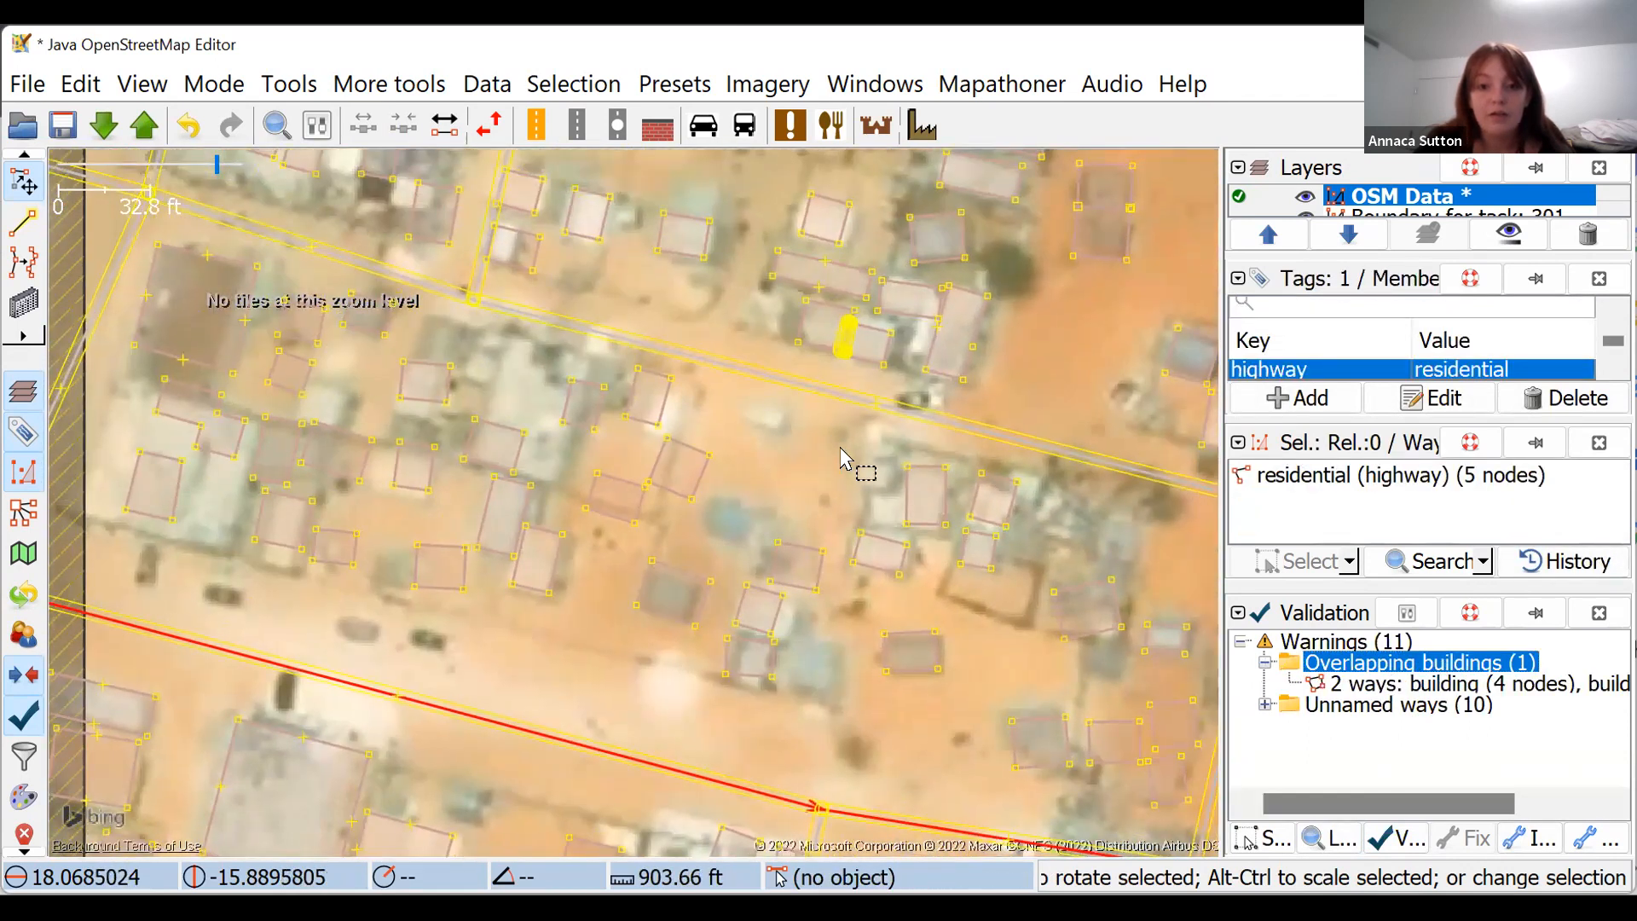
scroll(749, 622, up, 4)
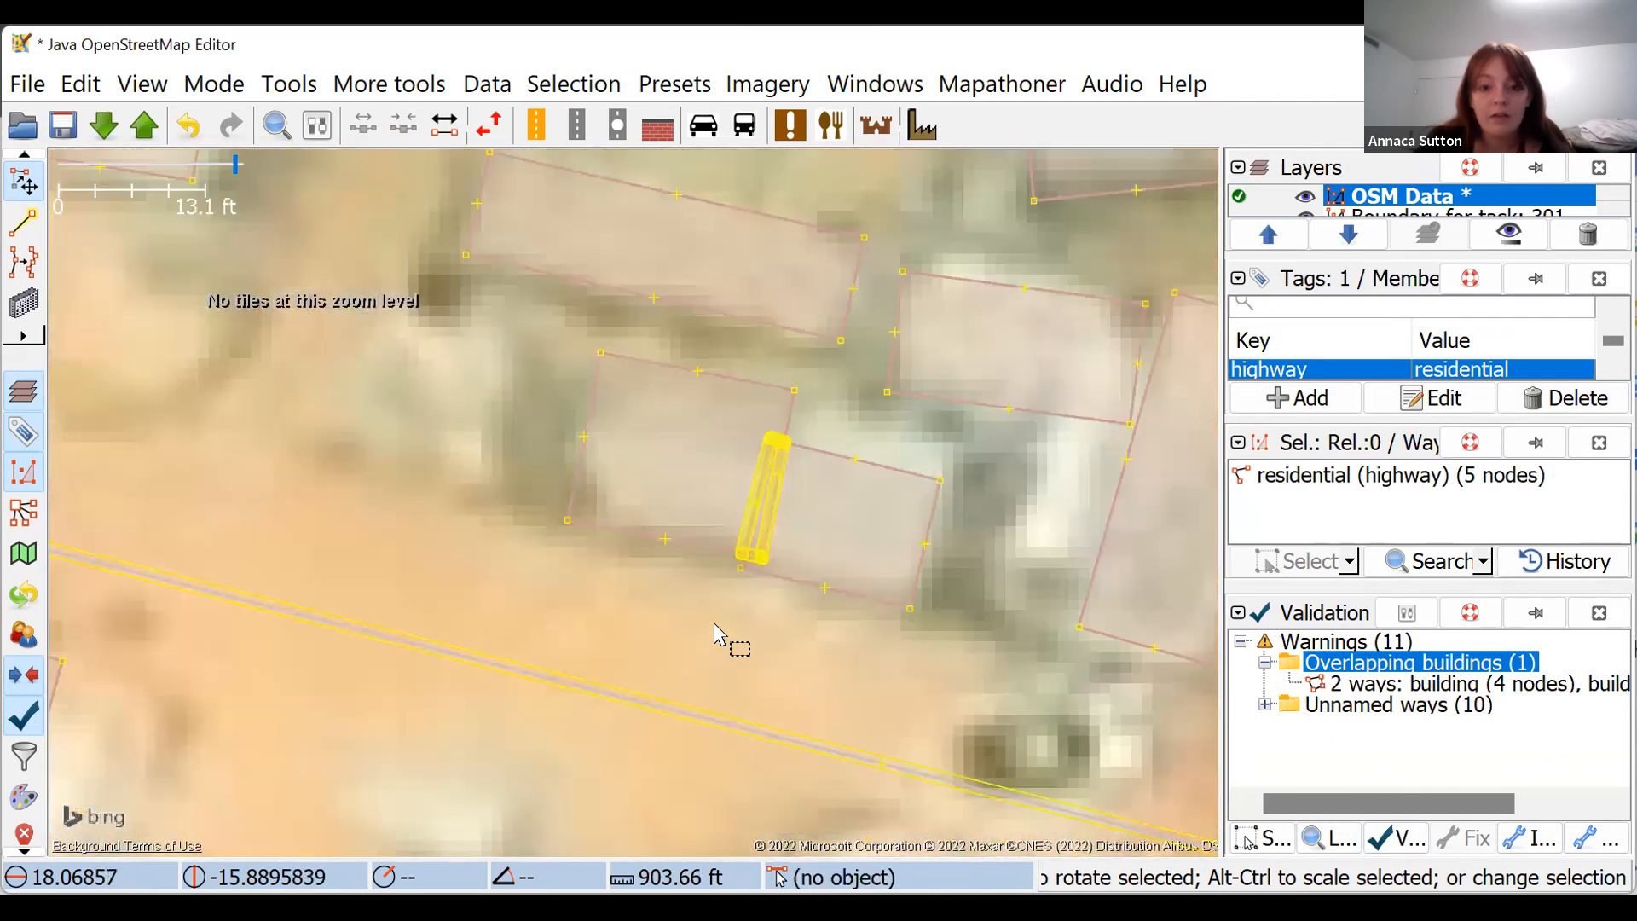
drag(876, 525, 915, 509)
drag(719, 420, 715, 411)
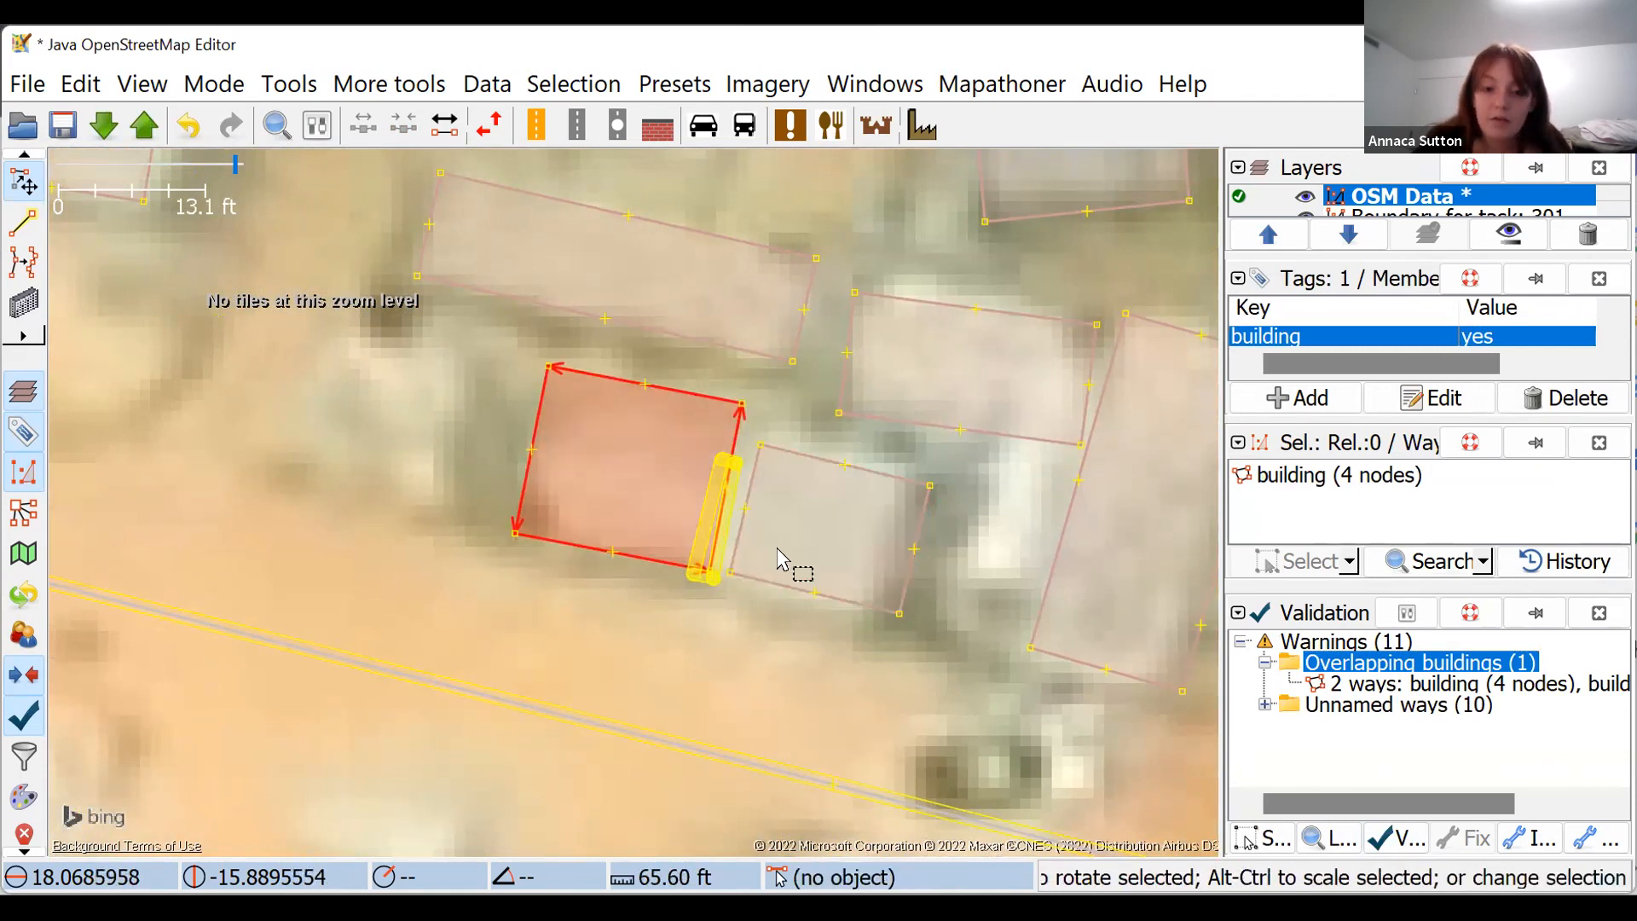
- Adjust the corners of the eastern building in the pair, pulling its east side inward to fit the roof
click(900, 588)
mouse_move(899, 589)
mouse_down()
mouse_move(889, 576)
mouse_move(906, 571)
mouse_up()
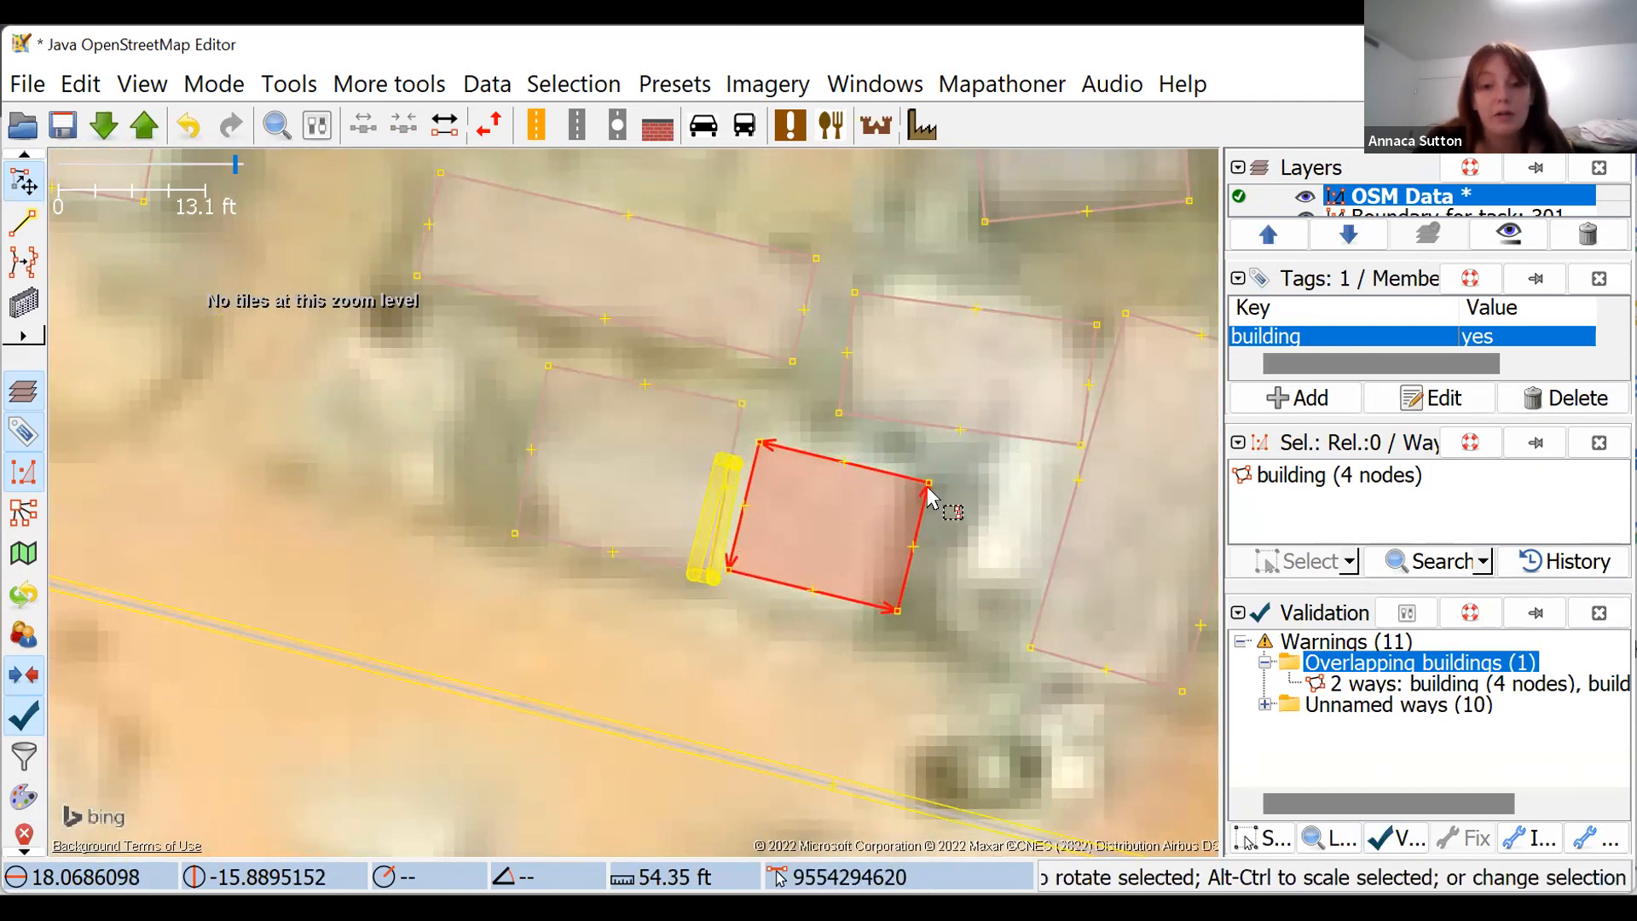
drag(929, 483, 912, 467)
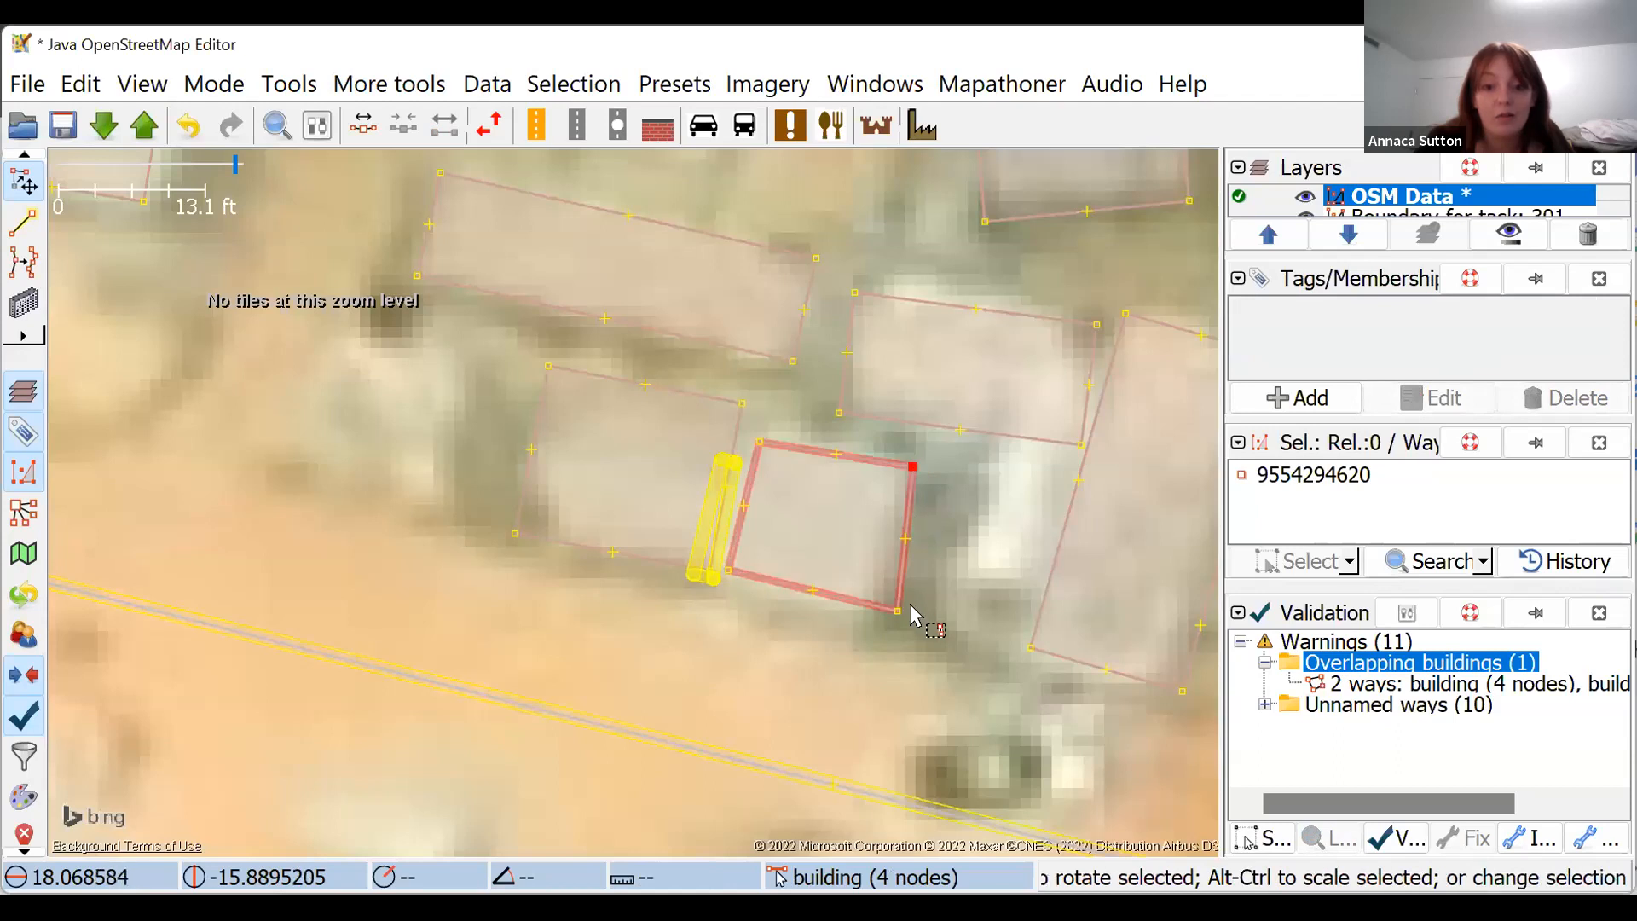
drag(903, 609, 890, 607)
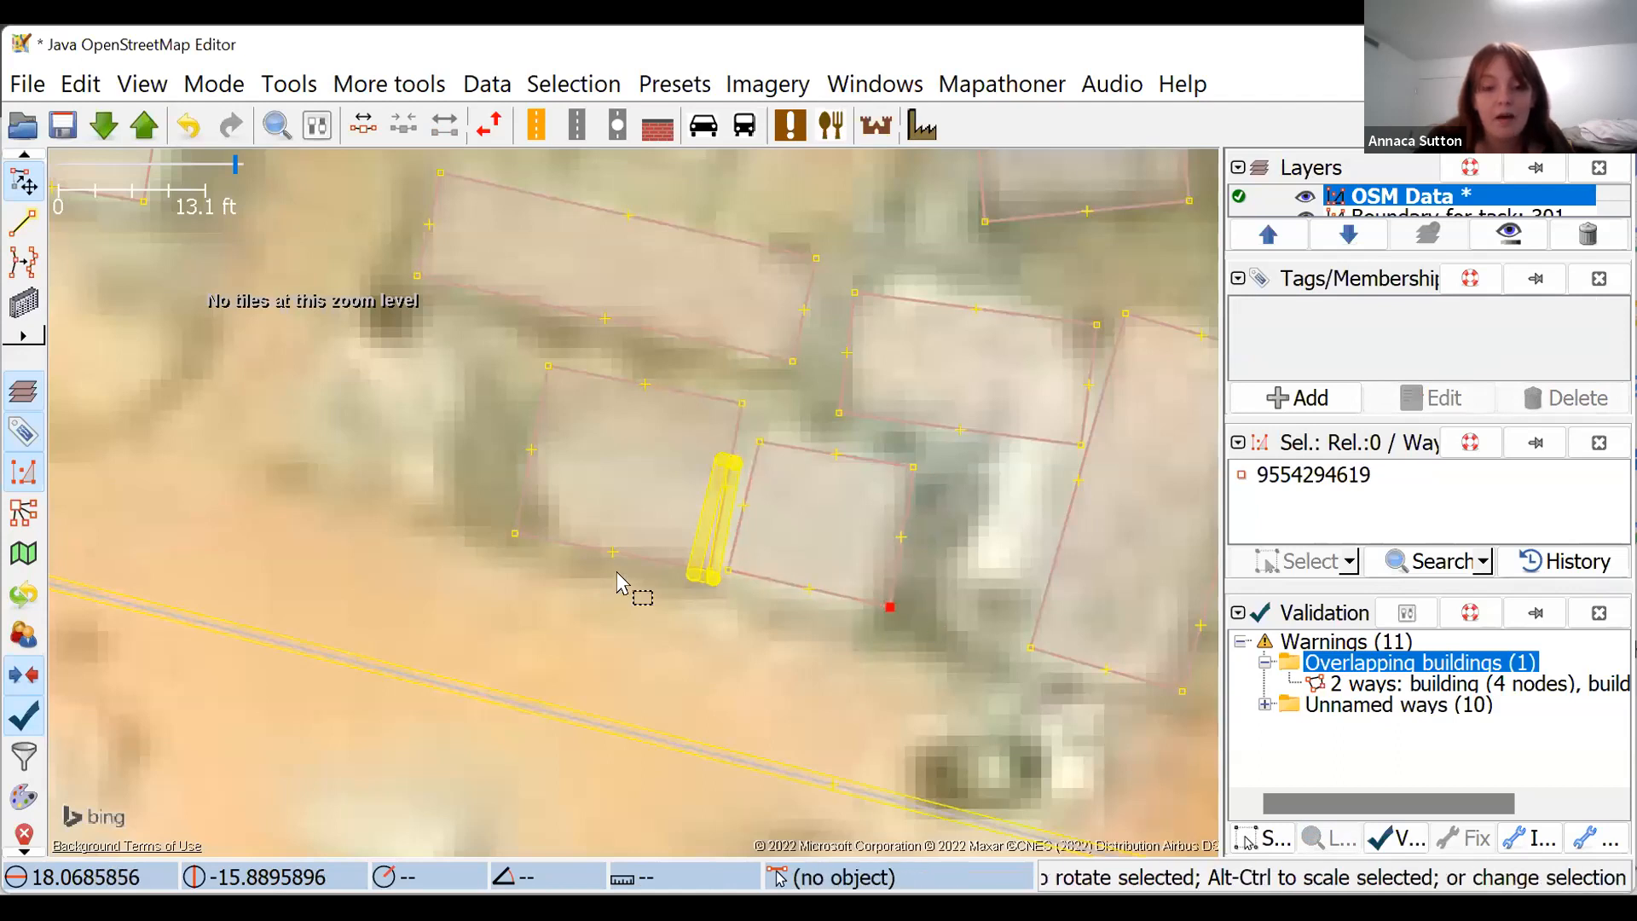
drag(731, 576, 730, 576)
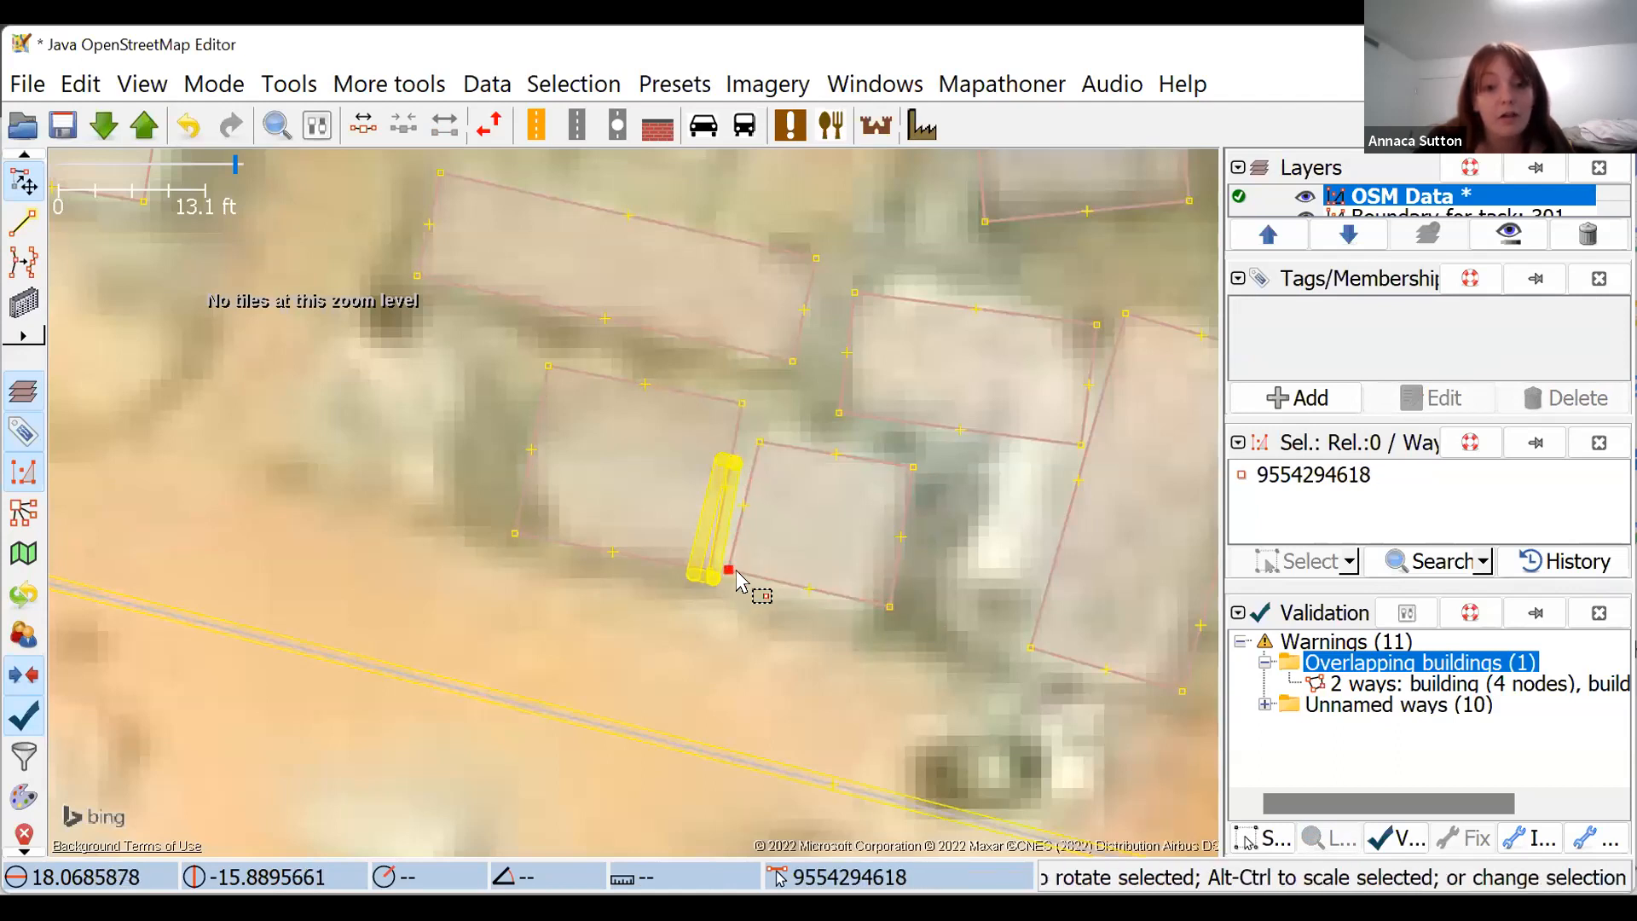
mouse_move(752, 446)
mouse_down()
mouse_move(730, 421)
mouse_move(745, 435)
mouse_up()
- Square the corners of both buildings in the pair, clear the selection, and rerun the validation
click(727, 436)
click(808, 590)
click(887, 601)
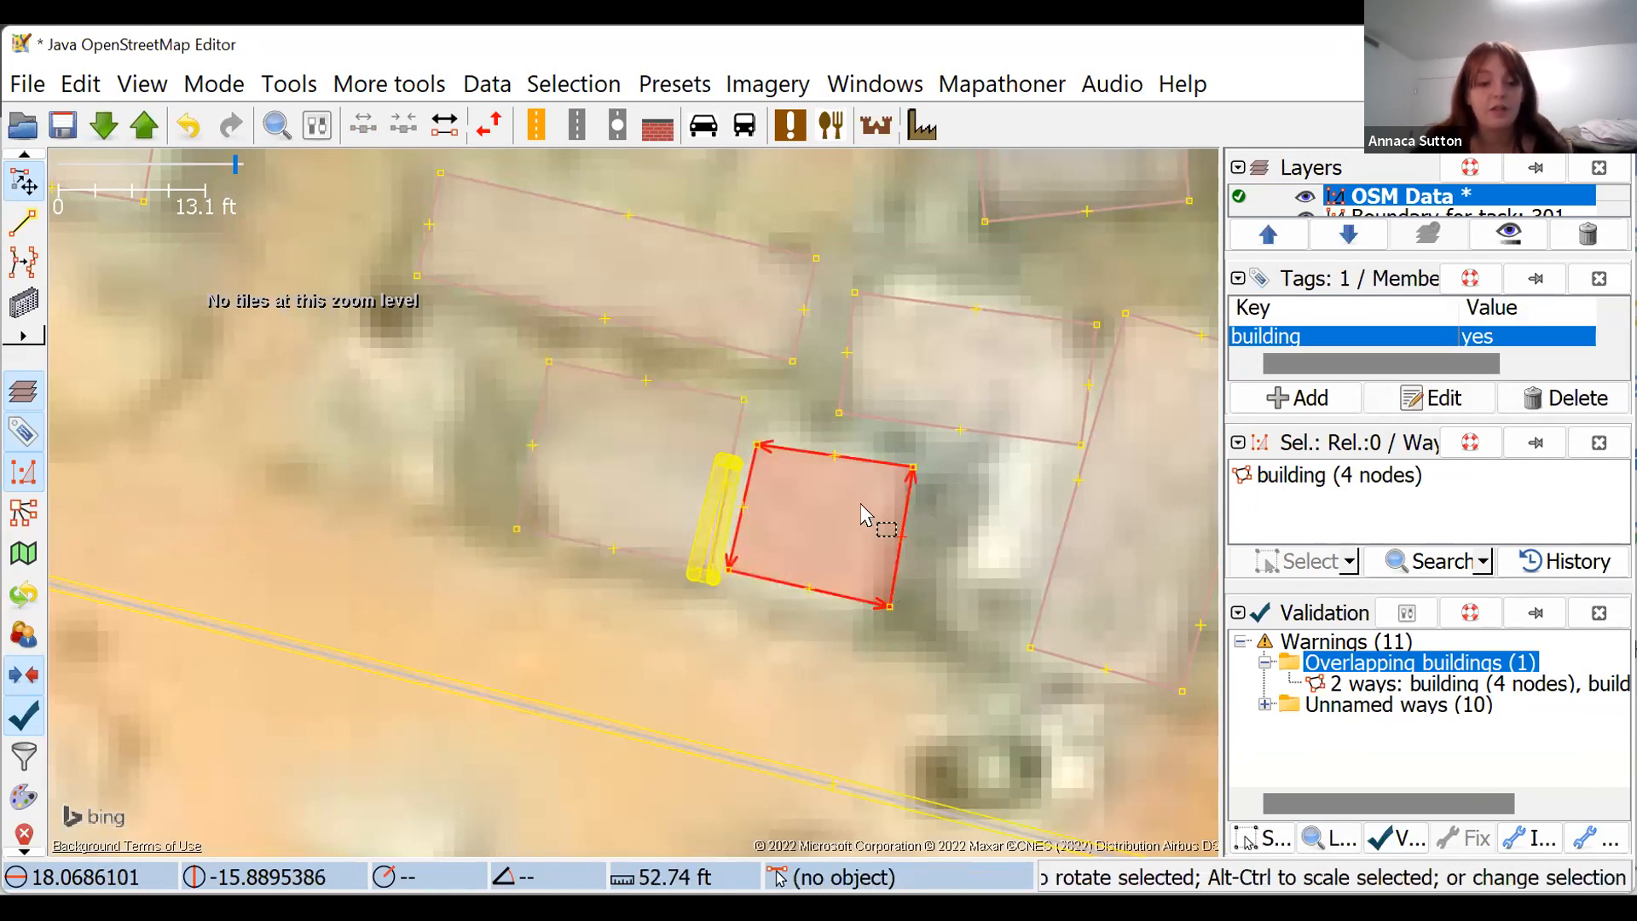
click(555, 540)
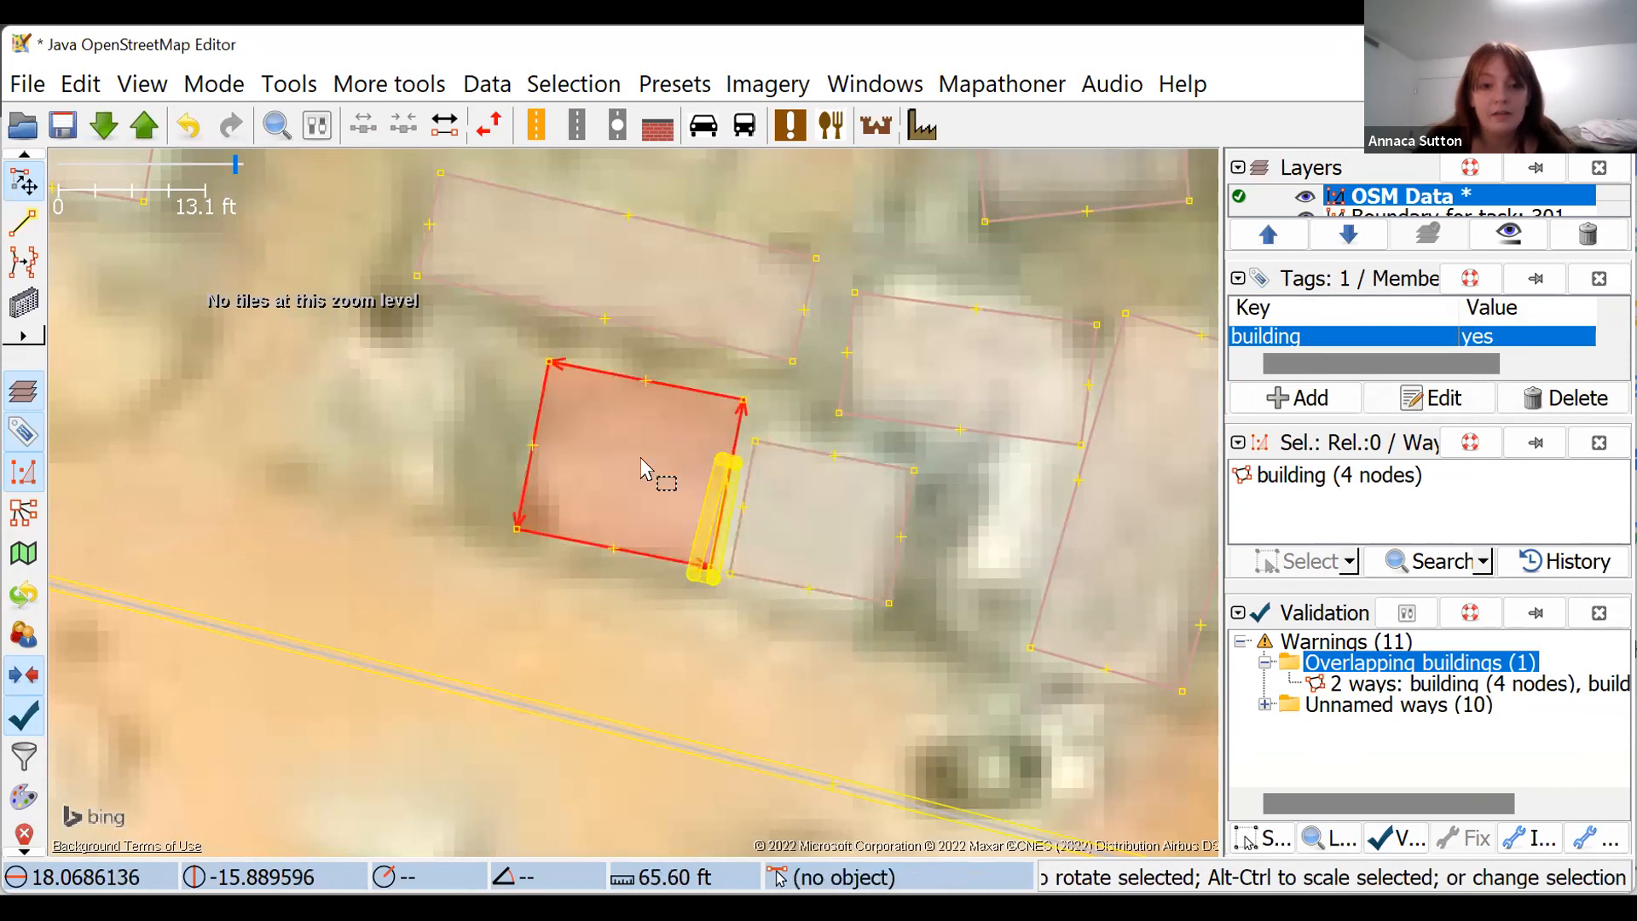
right_click(784, 692)
click(735, 666)
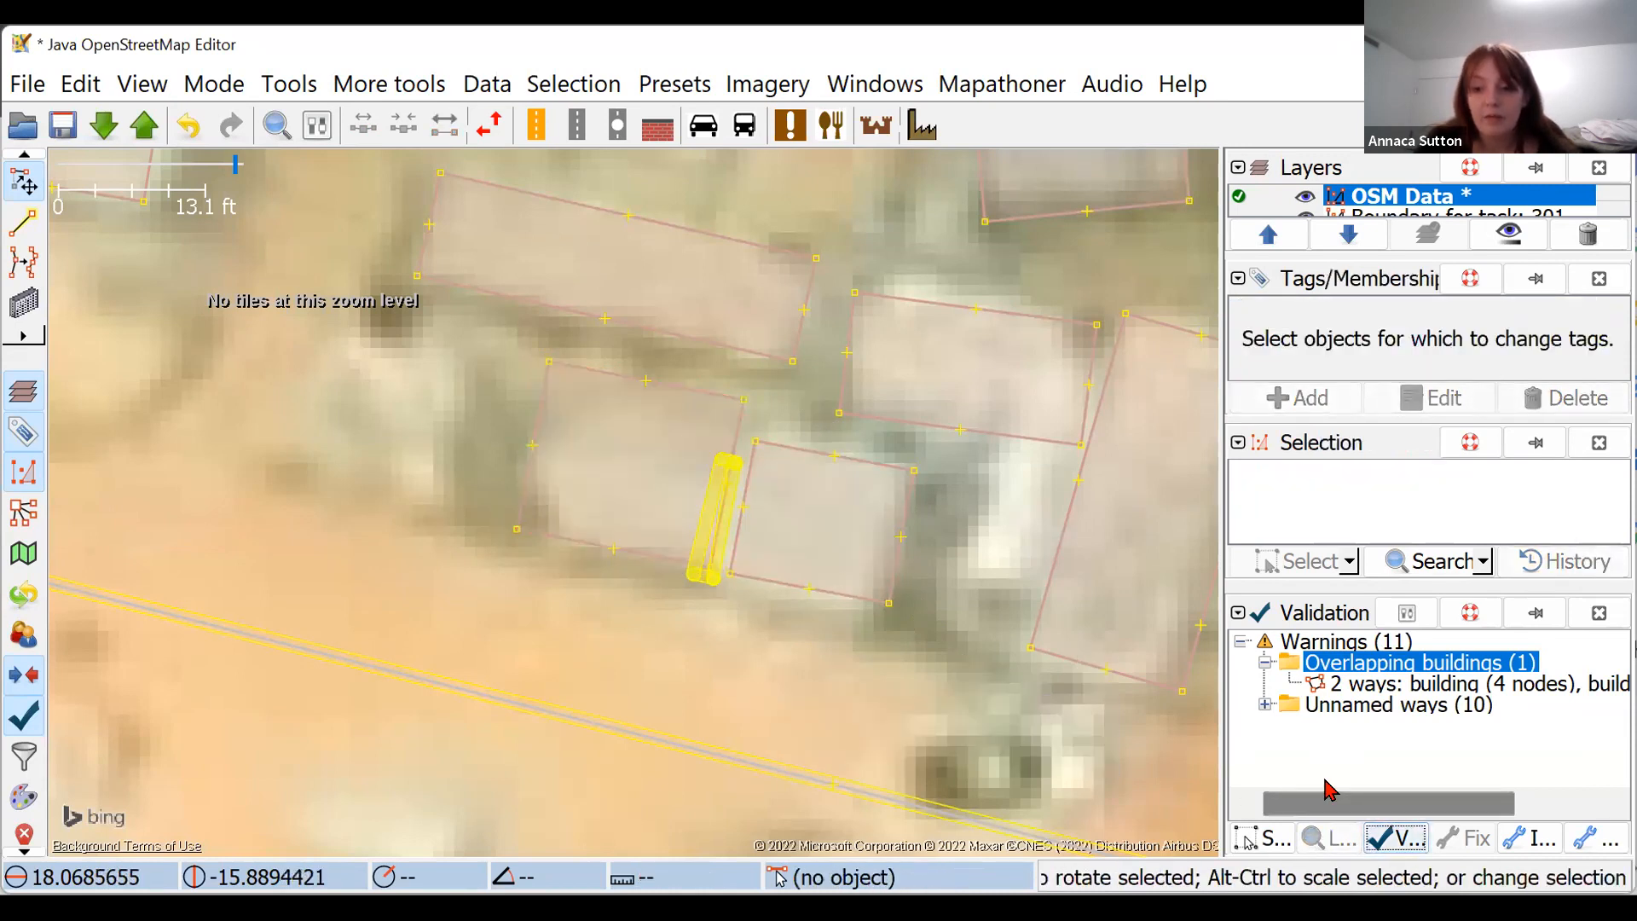
- Review the whole task area, examining the northern edge and northwest corner for roofs that are not yet mapped
scroll(628, 643, down, 2)
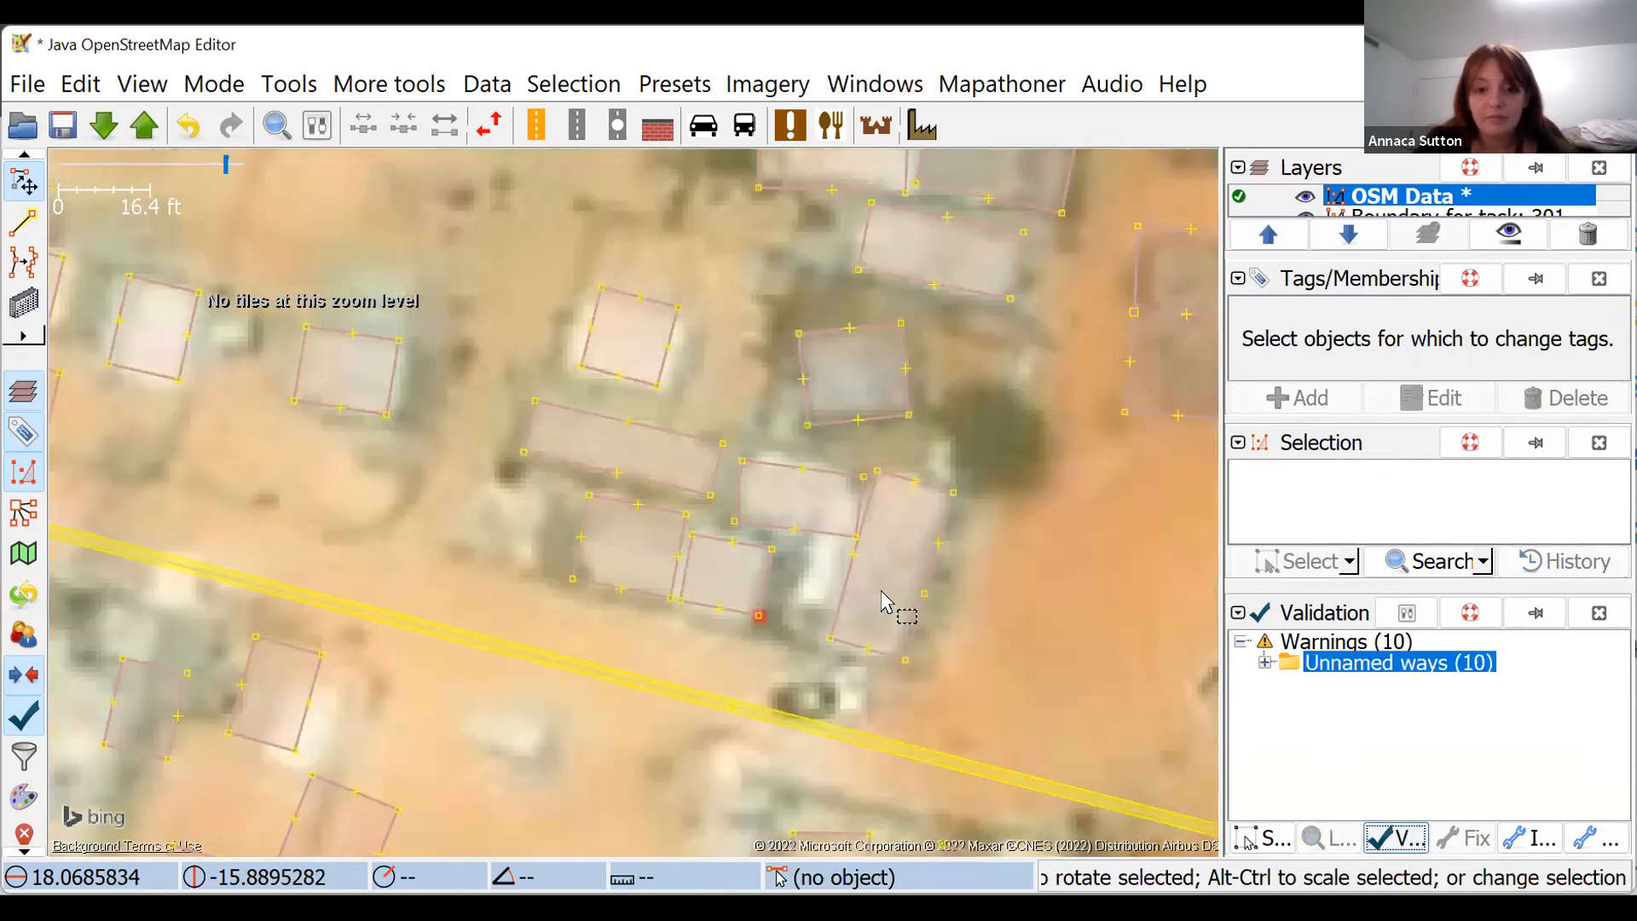
scroll(1078, 585, down, 3)
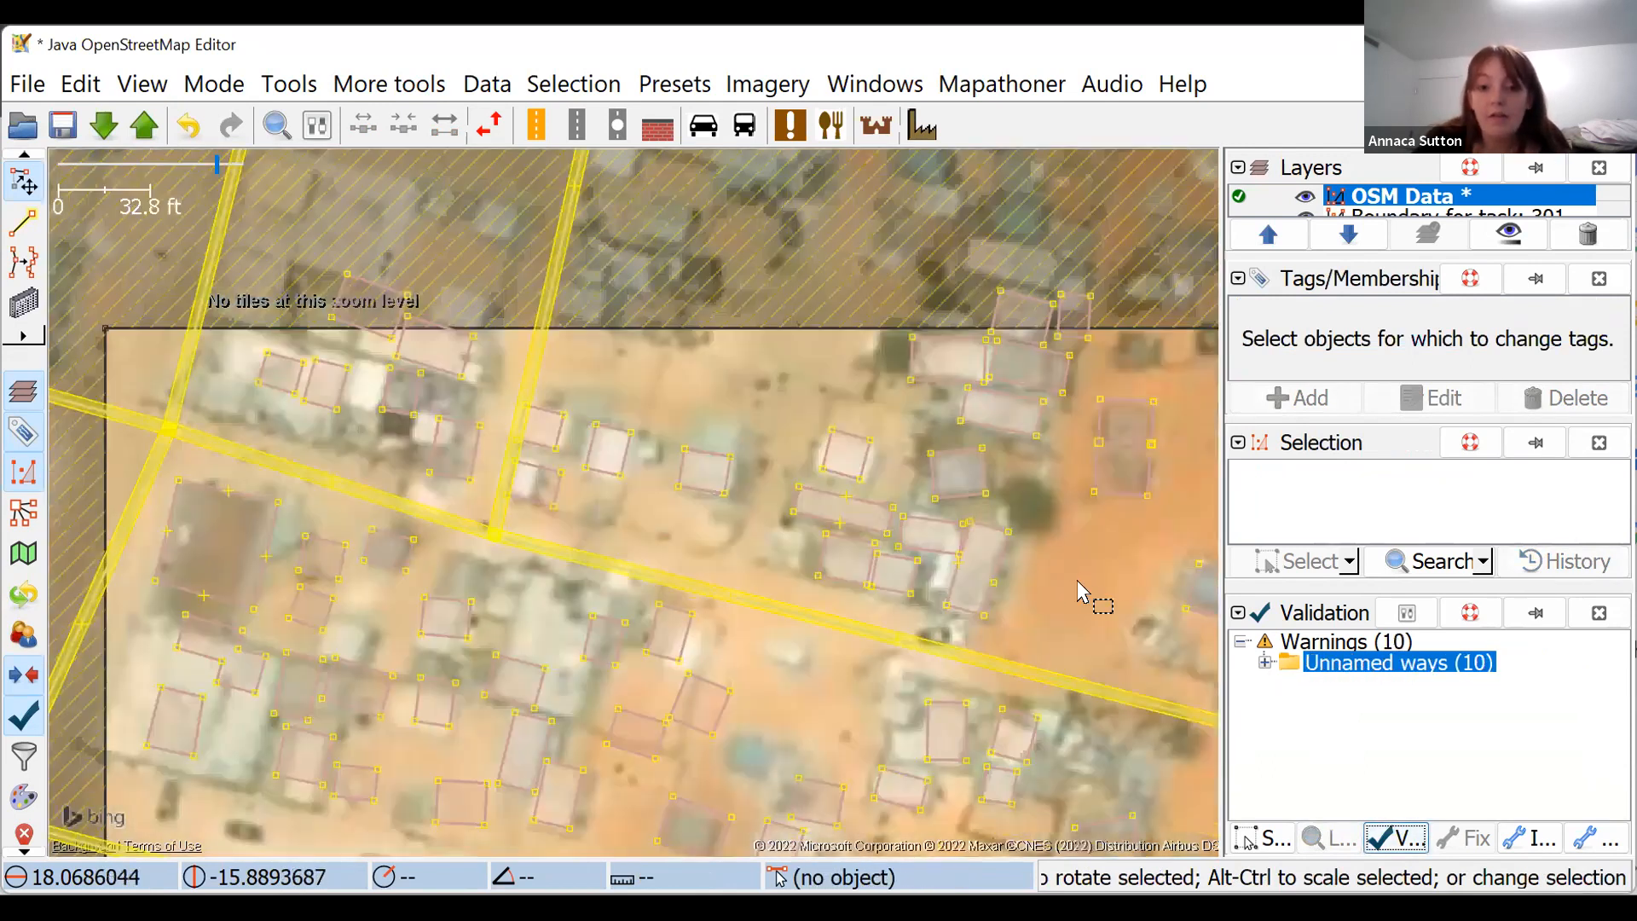
scroll(1014, 417, down, 4)
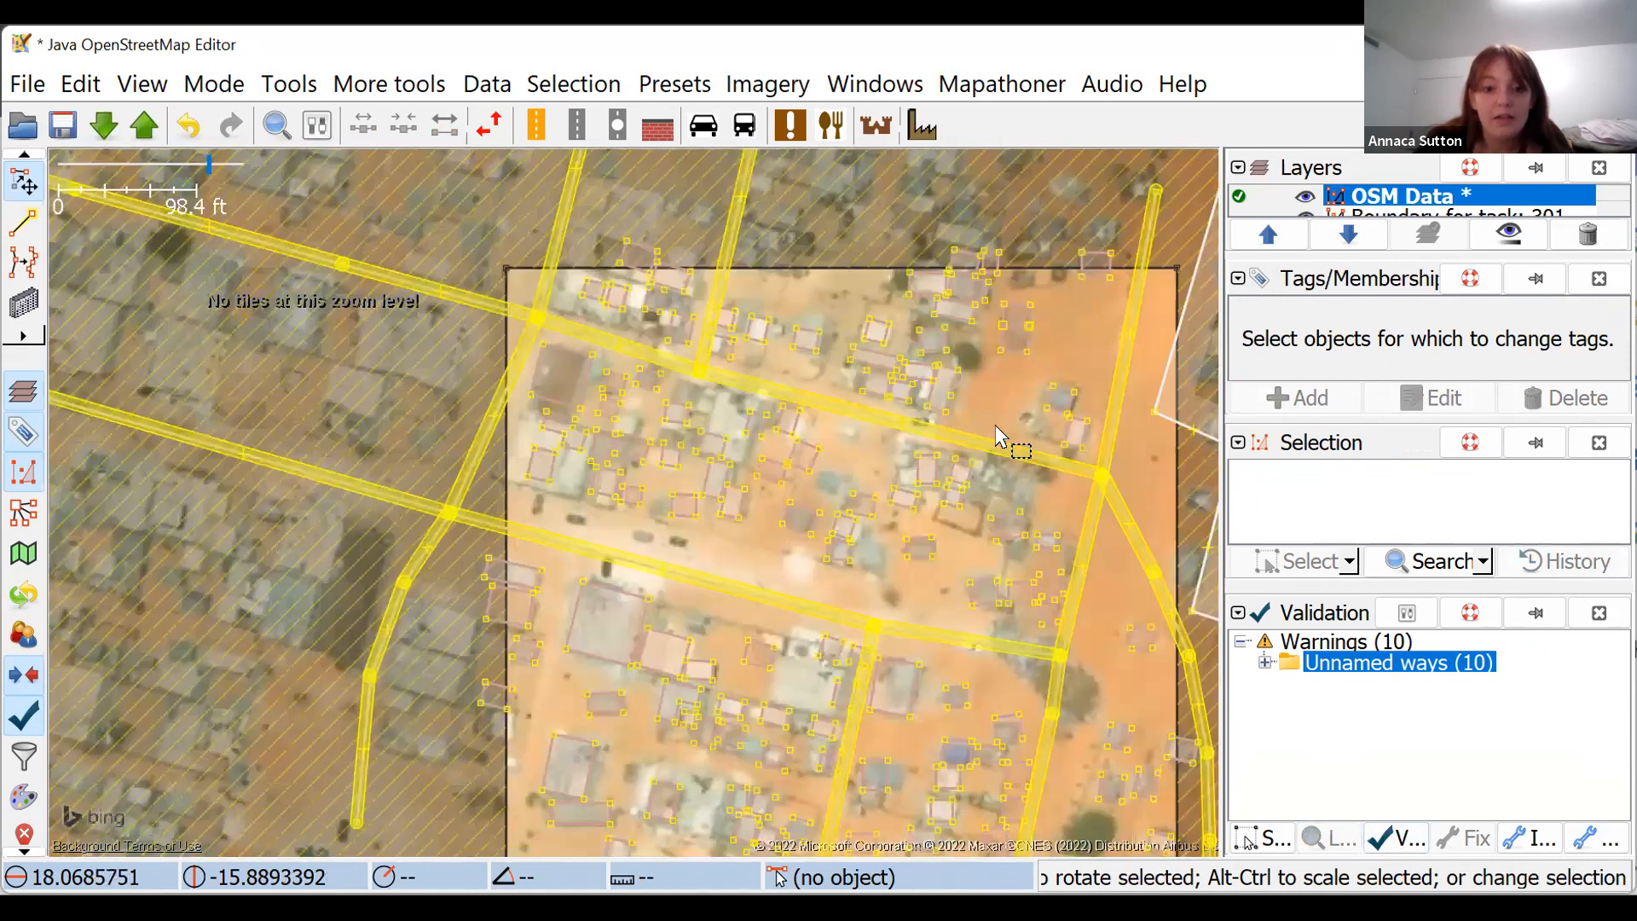
drag(949, 605, 867, 503)
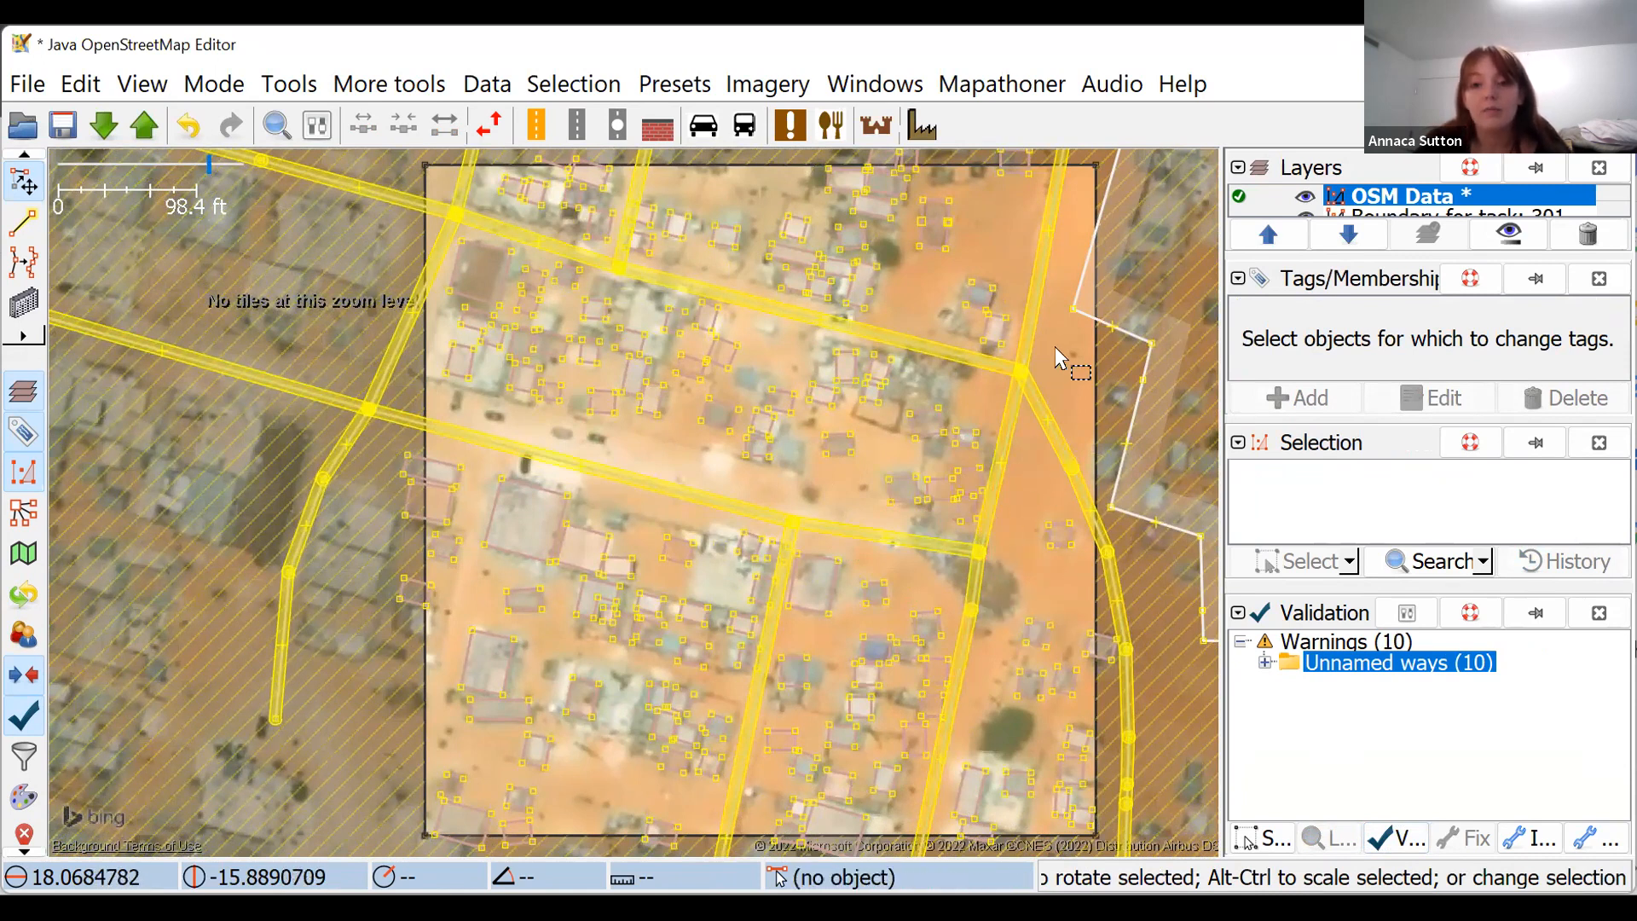
drag(1063, 400, 1051, 598)
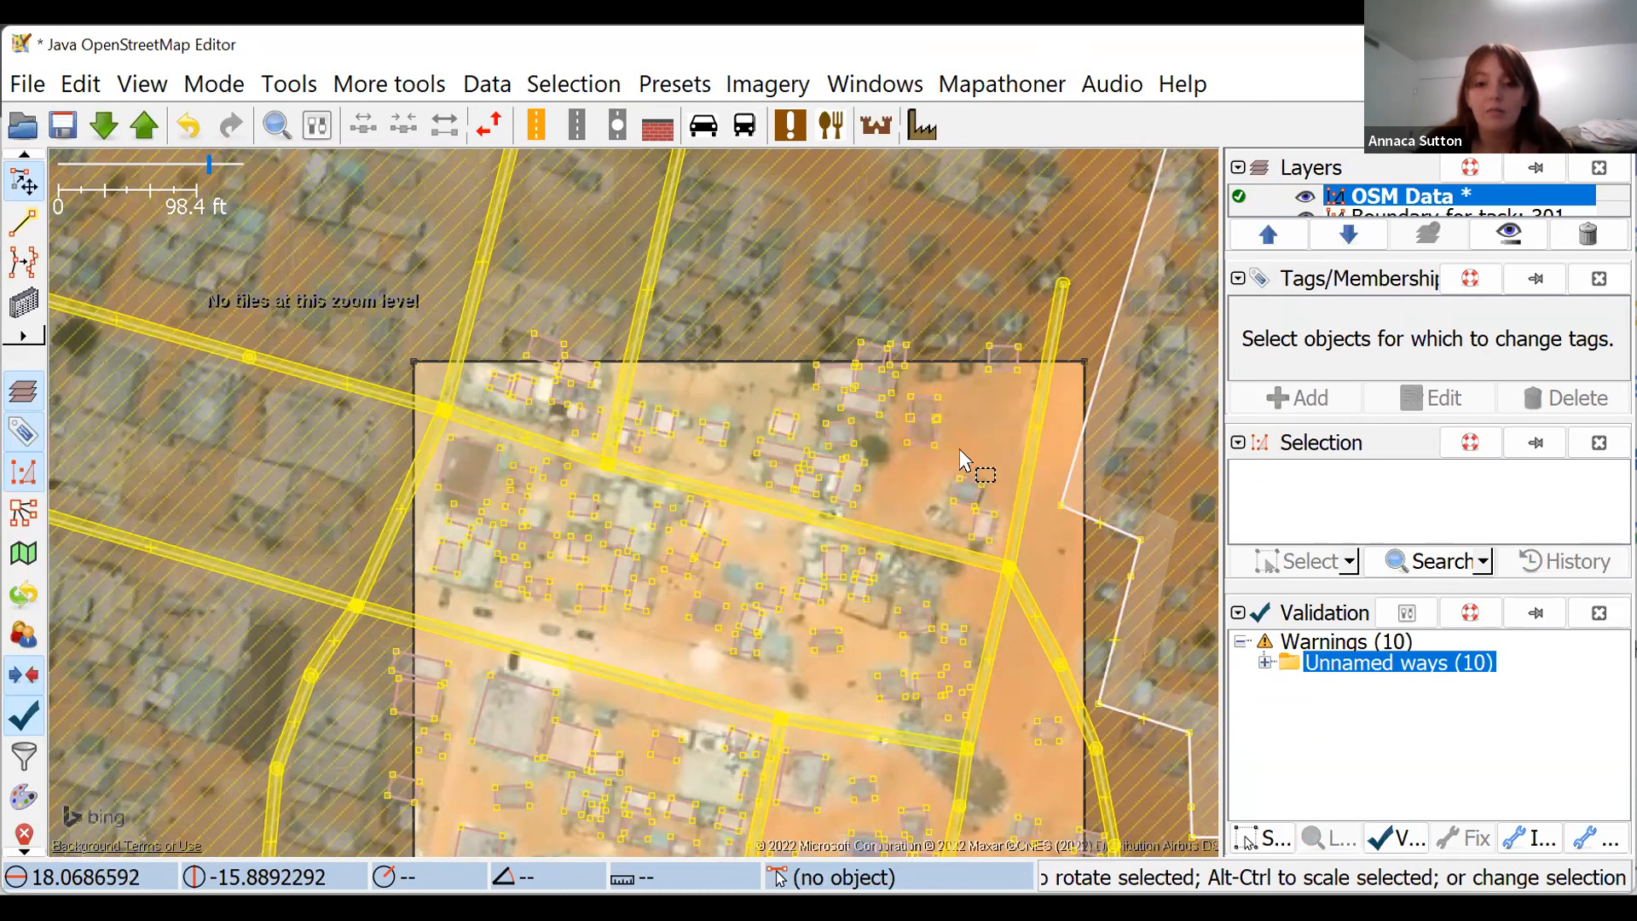
scroll(994, 417, up, 3)
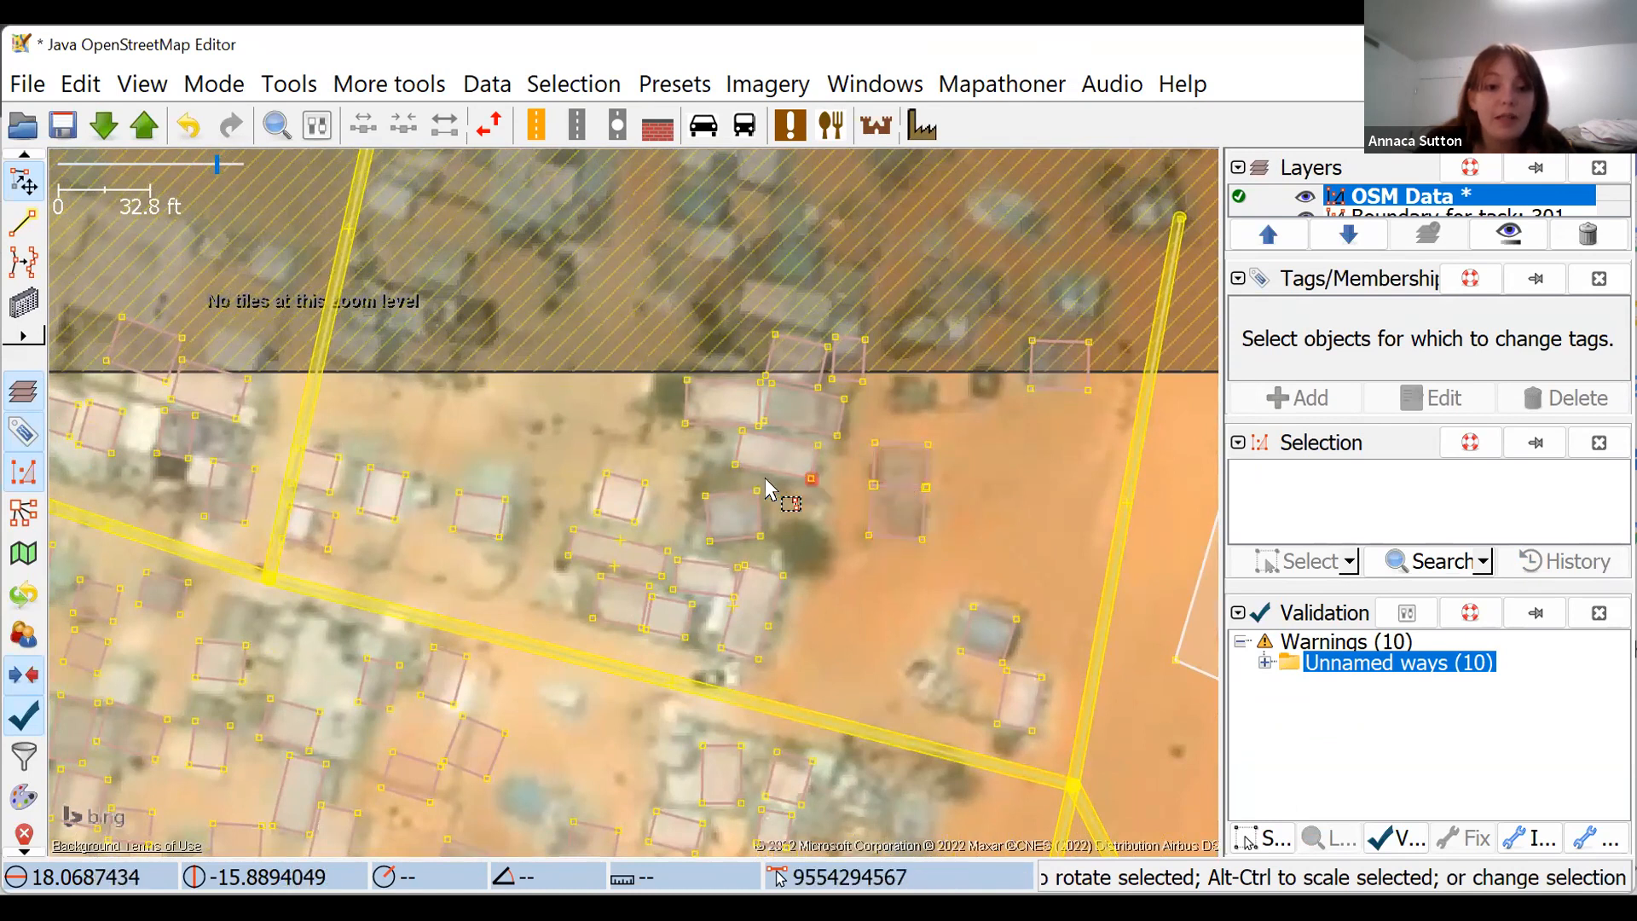
drag(600, 449, 1038, 518)
scroll(594, 518, up, 1)
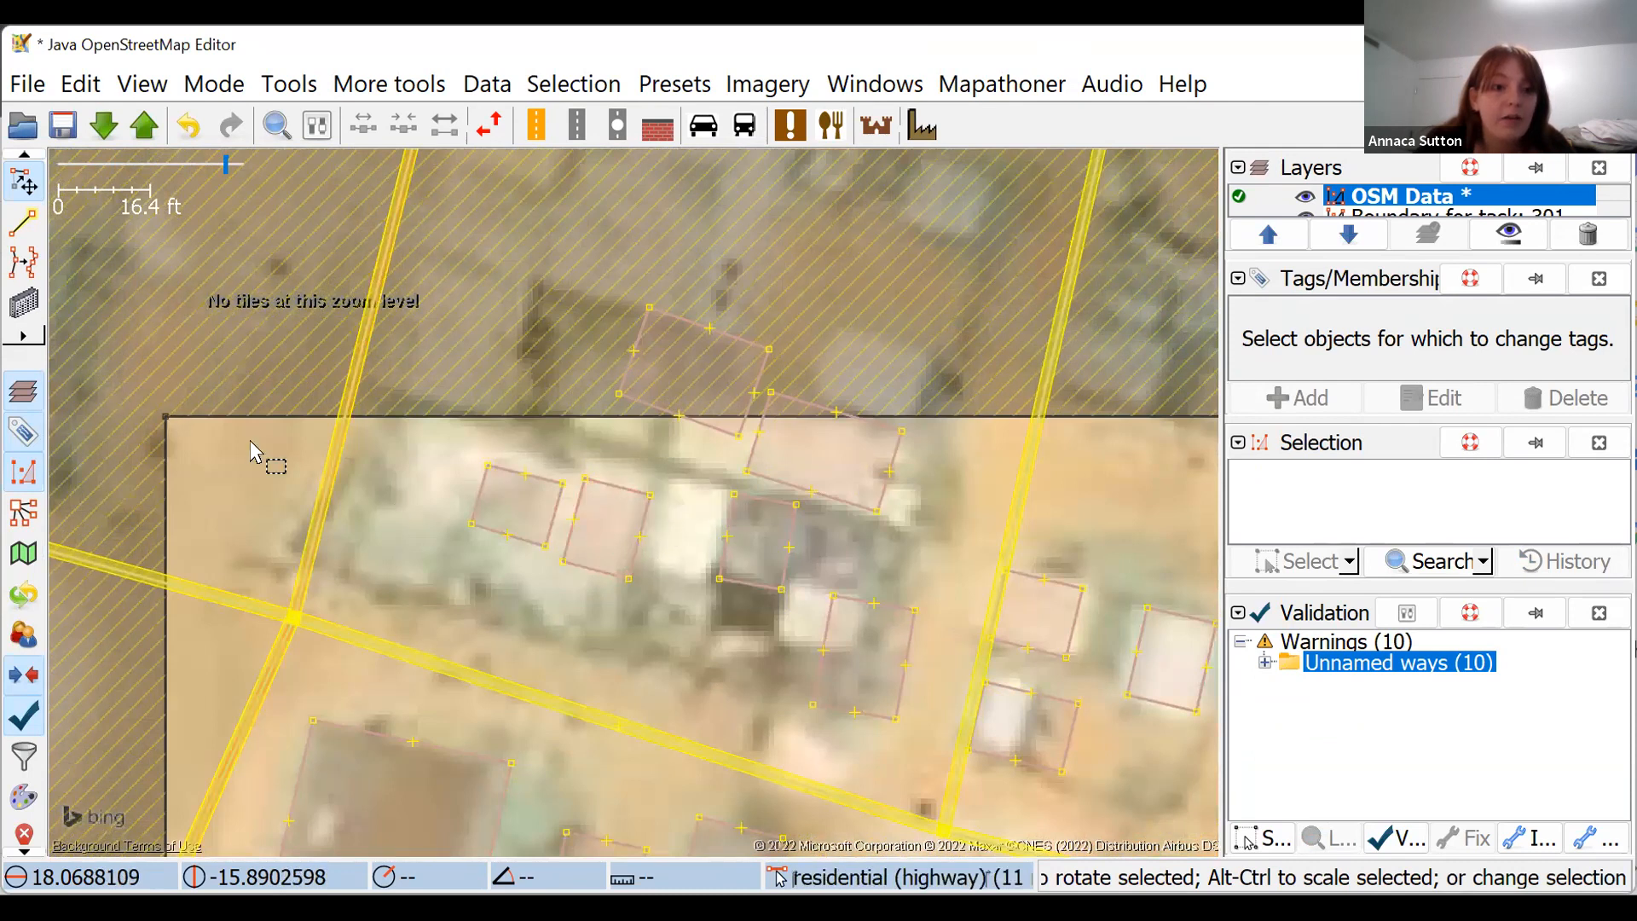
- Draw a building about 13 by 9 ft over the unmapped white roof in the task area's northwest corner
click(24, 303)
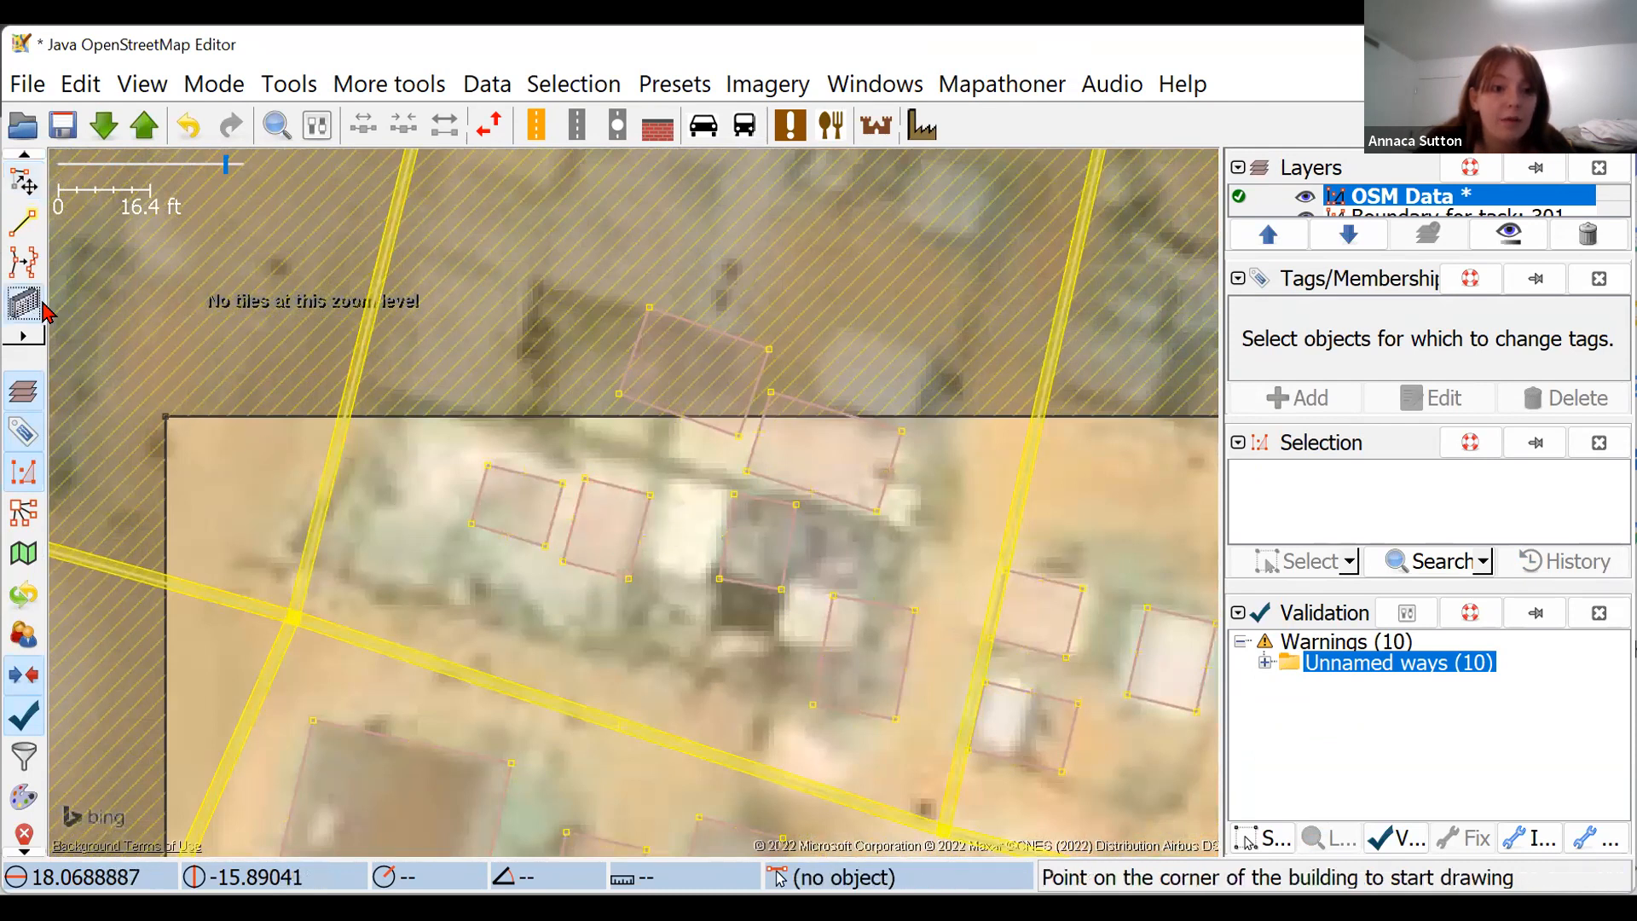
click(653, 558)
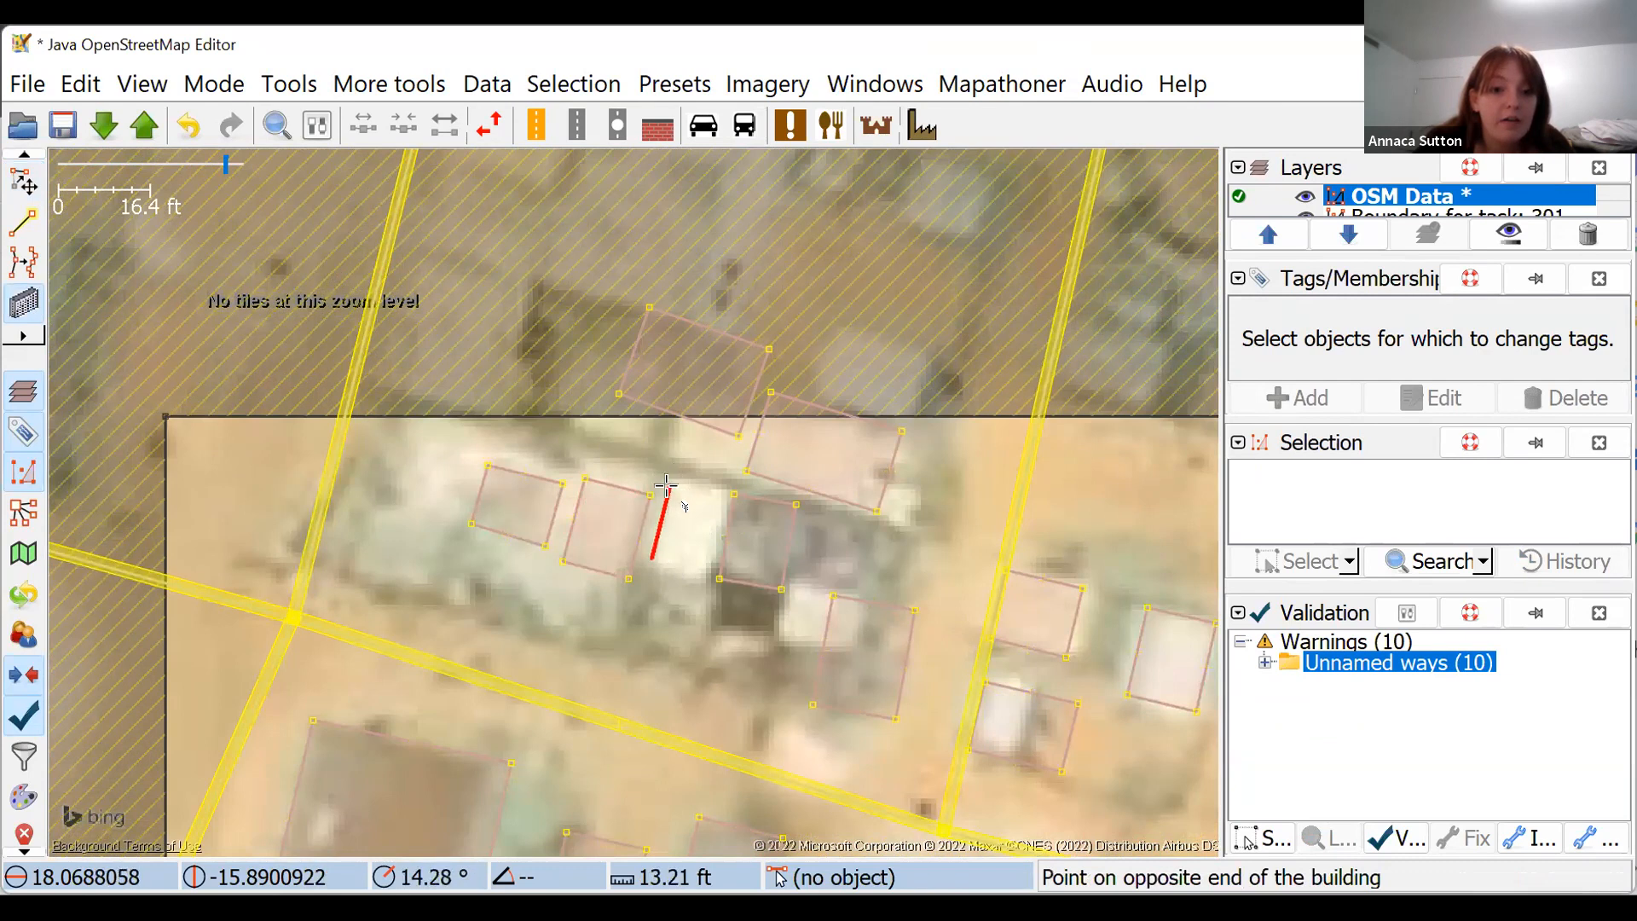
click(669, 483)
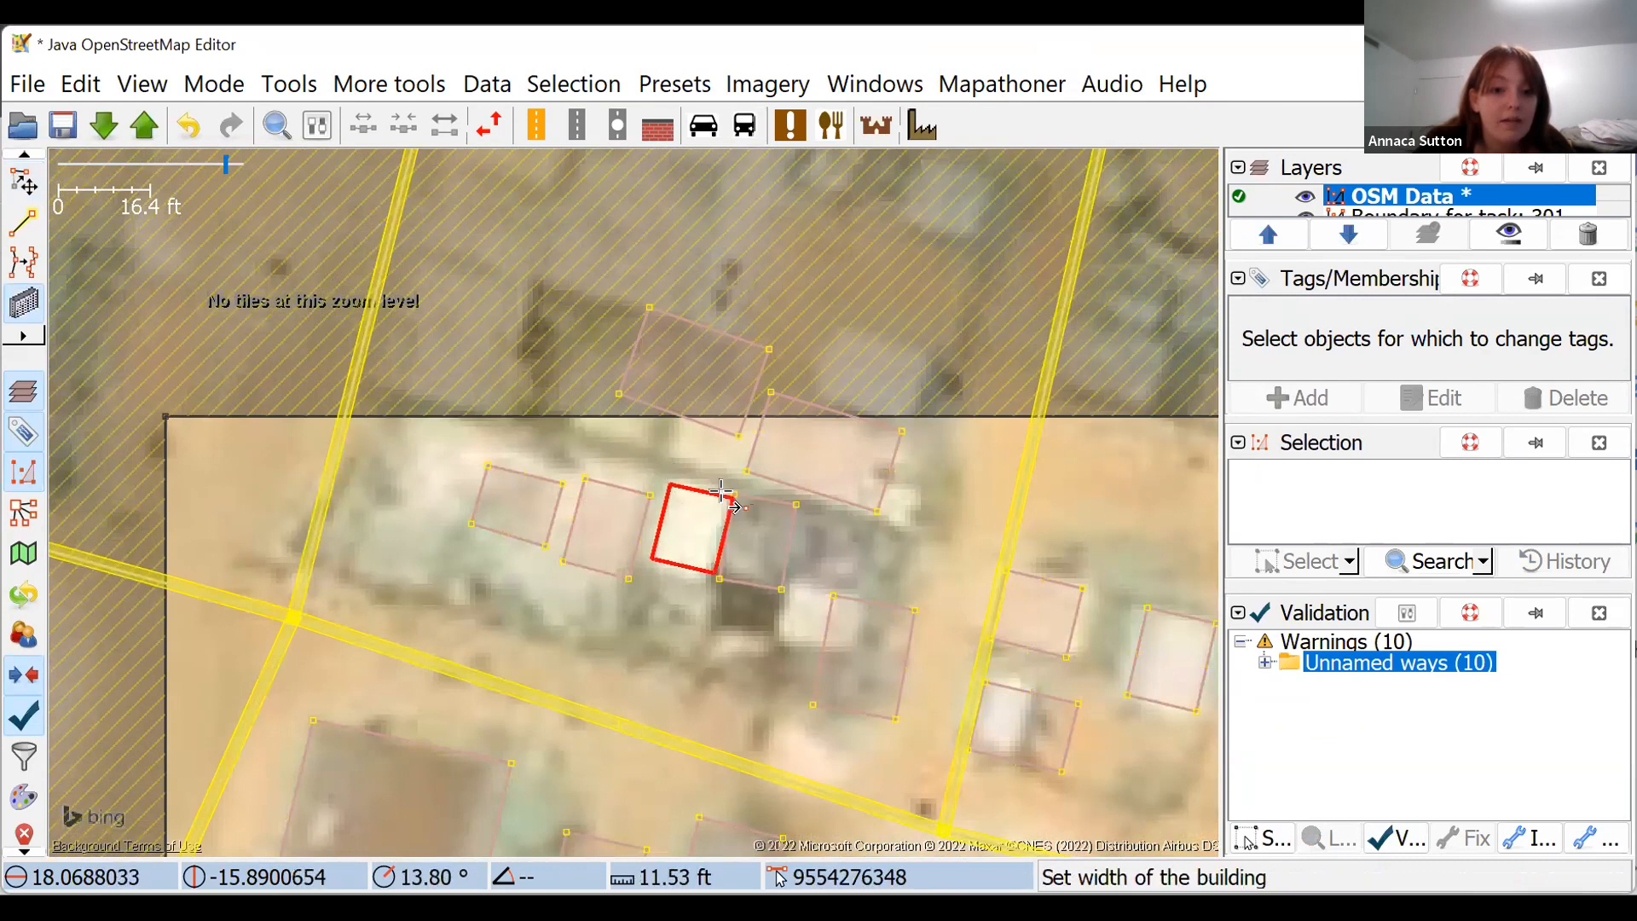
click(718, 489)
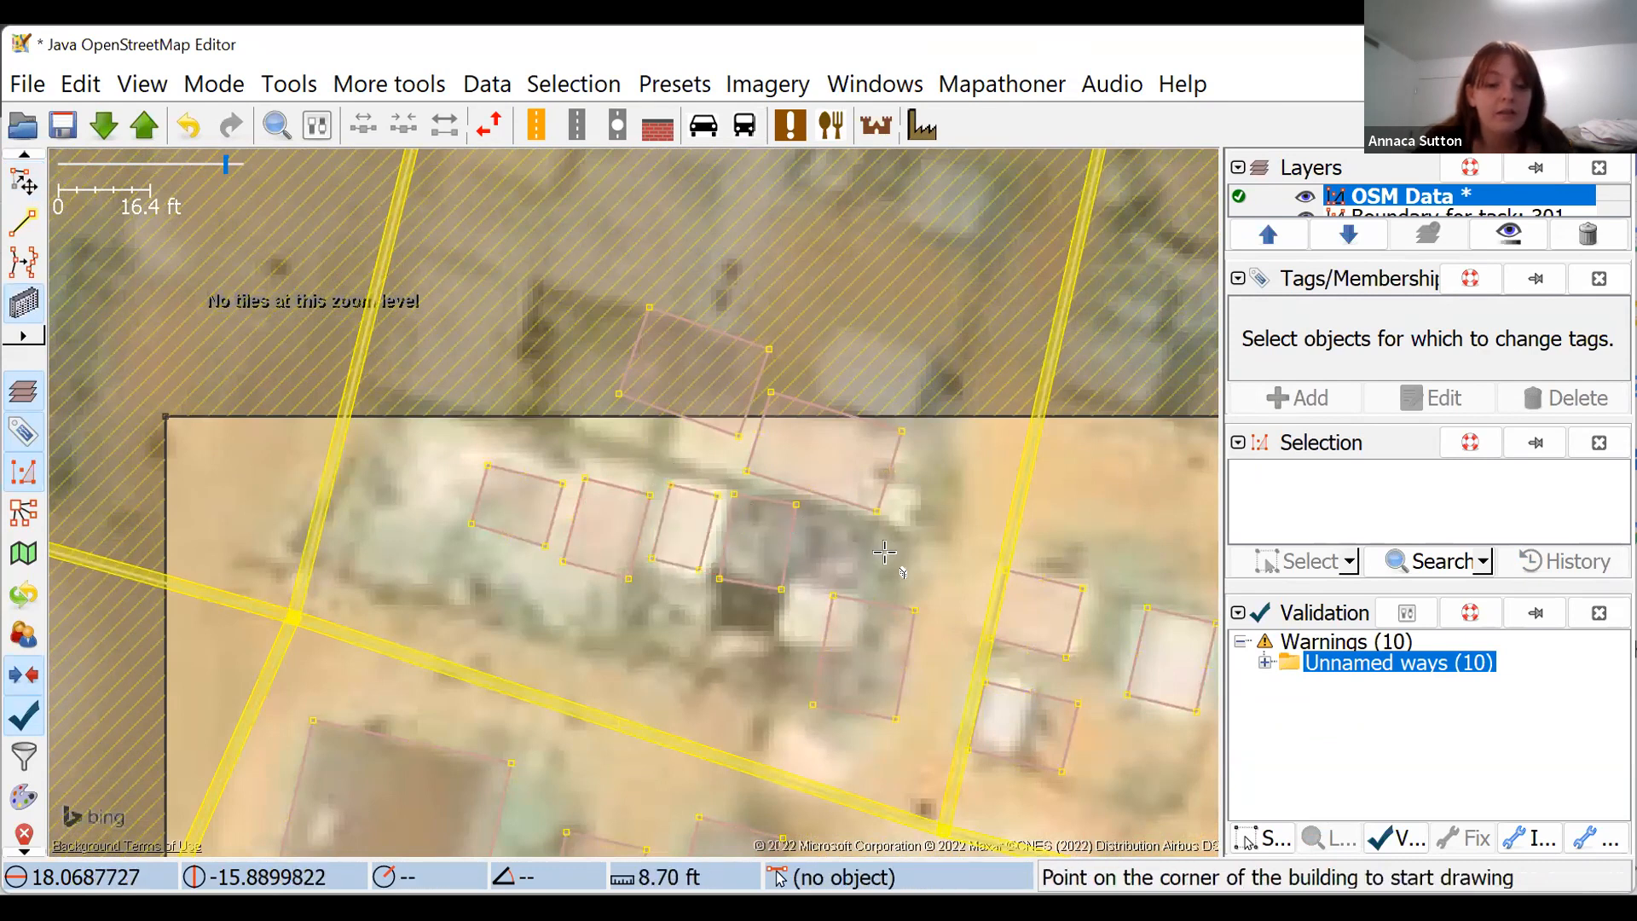
right_click(1080, 543)
scroll(1100, 512, down, 2)
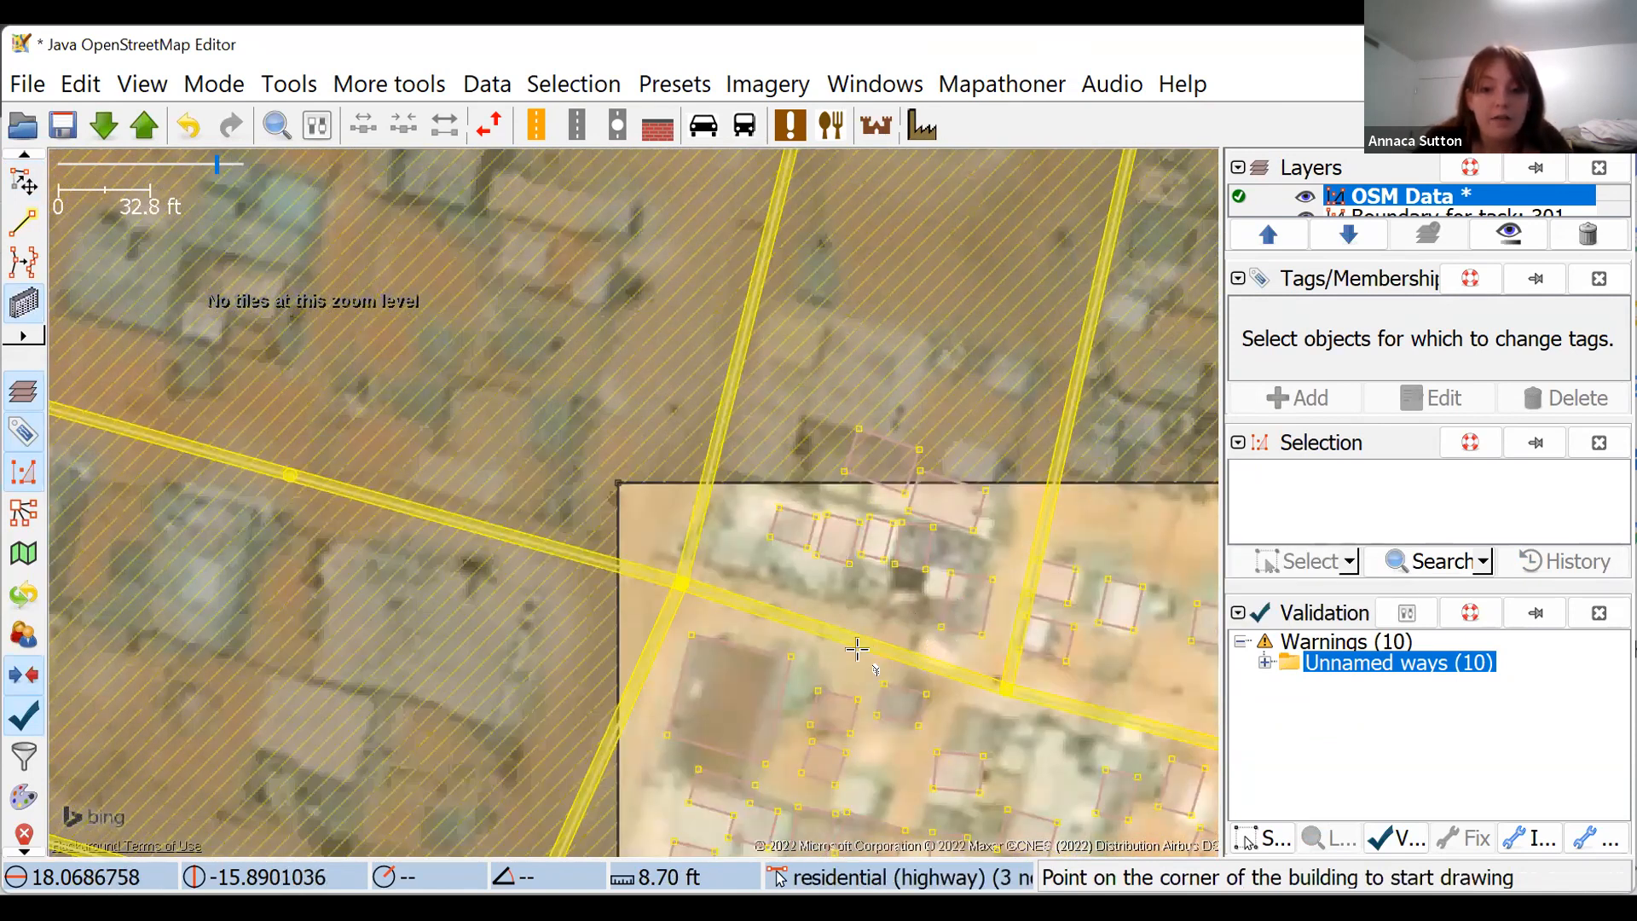
- Check the mapped buildings across the whole task area, rerun the validation, and collapse the list of warnings
scroll(1002, 548, down, 3)
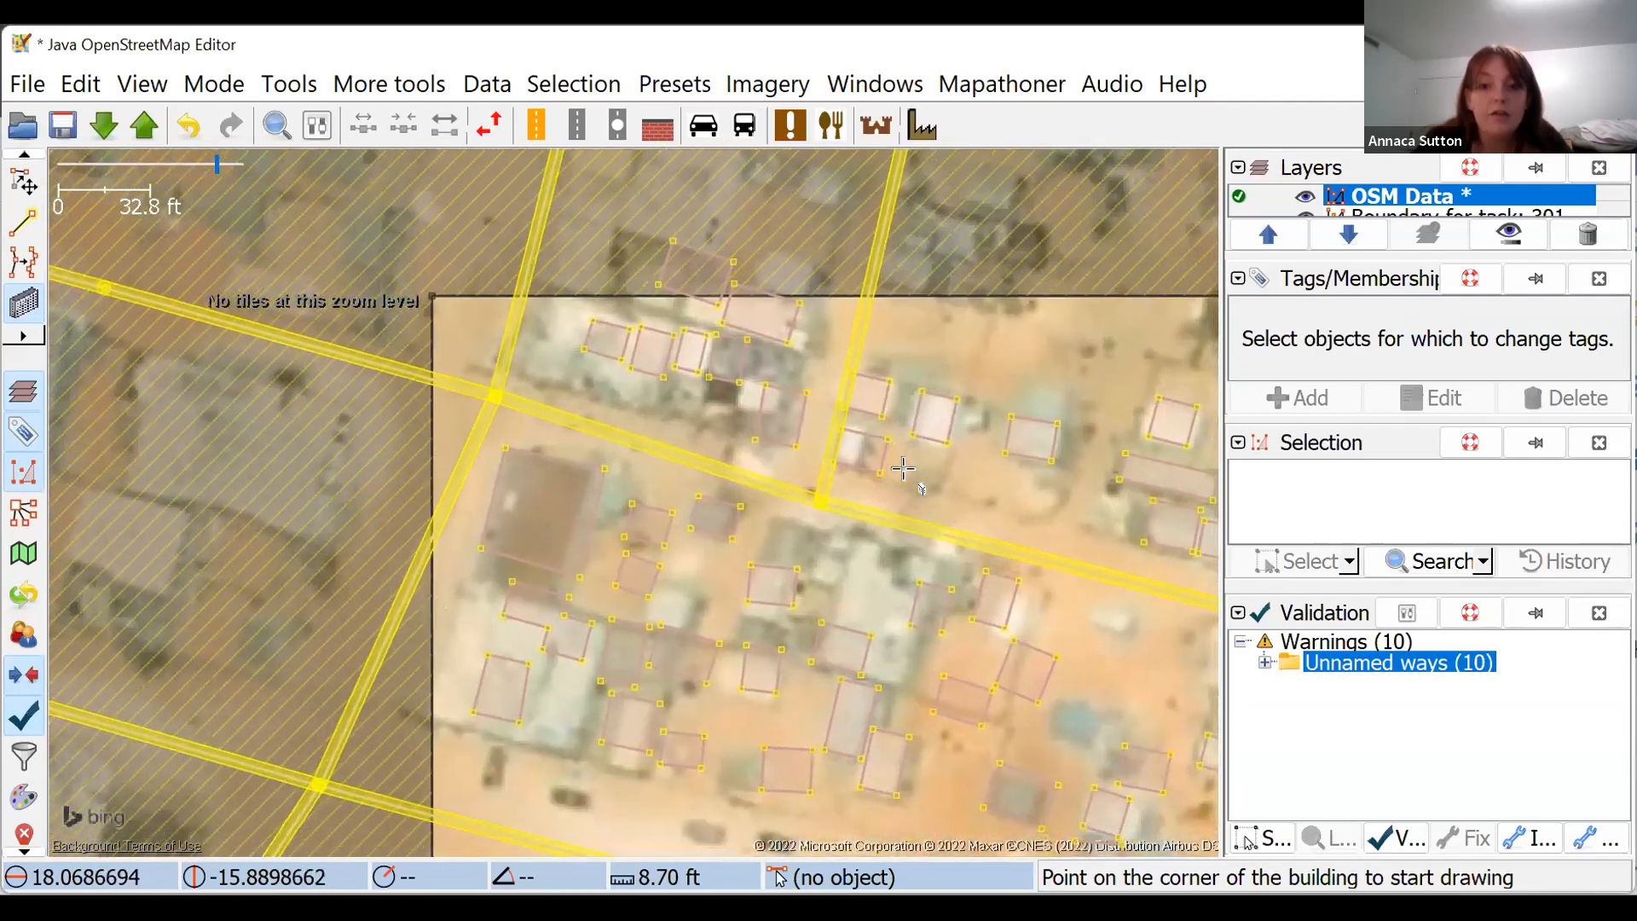
drag(1056, 672, 811, 413)
drag(912, 430, 895, 487)
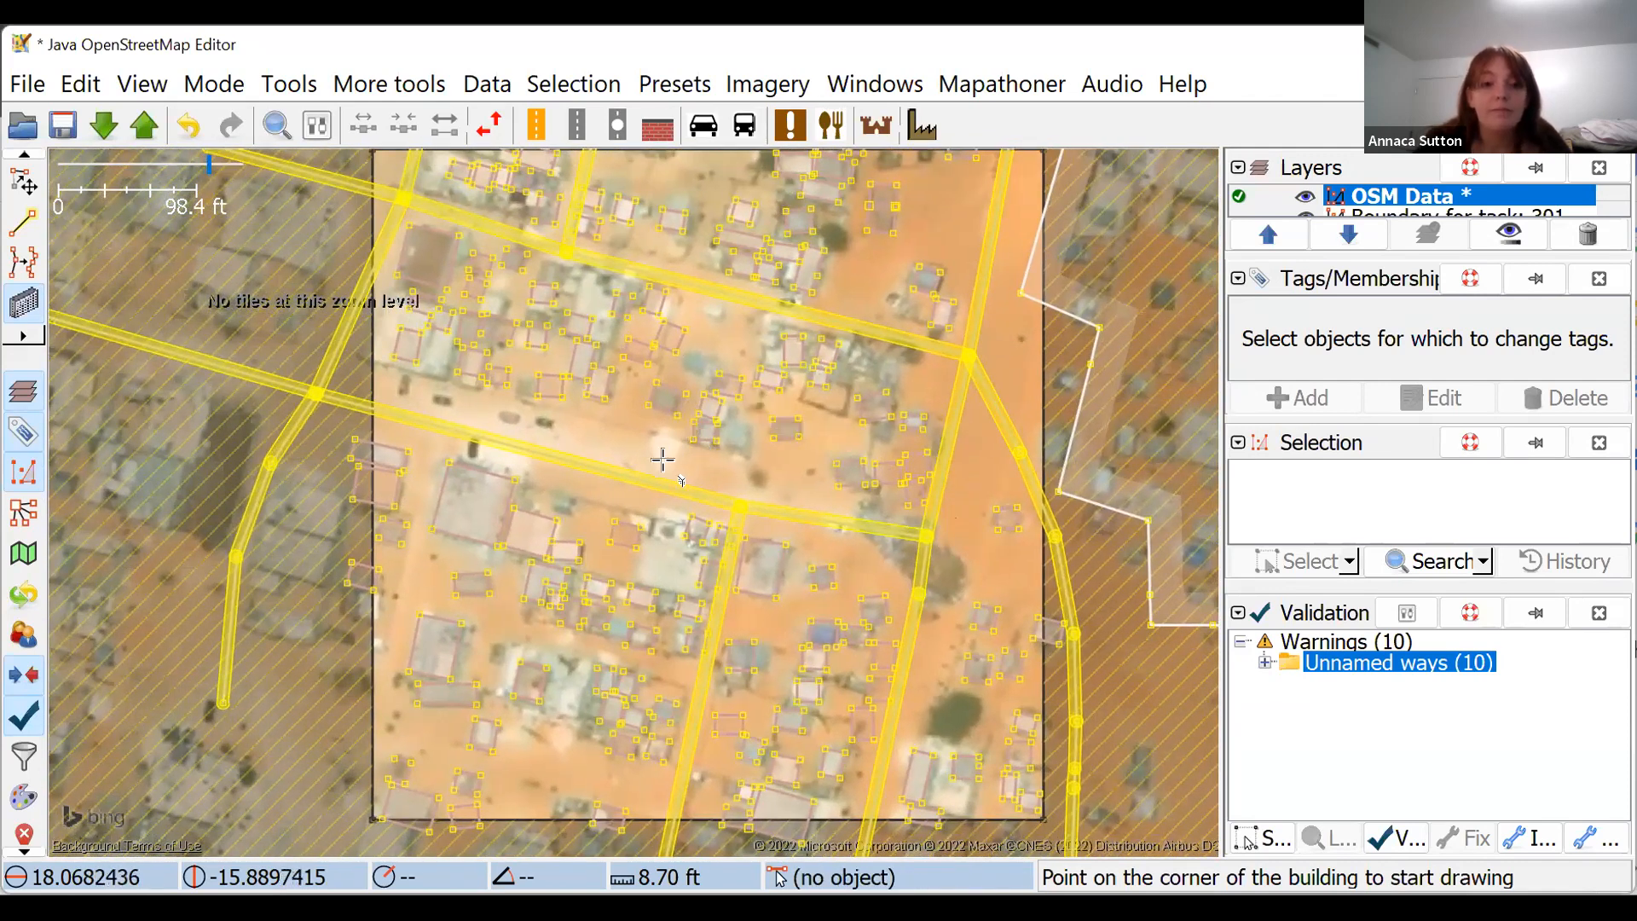
drag(577, 460, 592, 524)
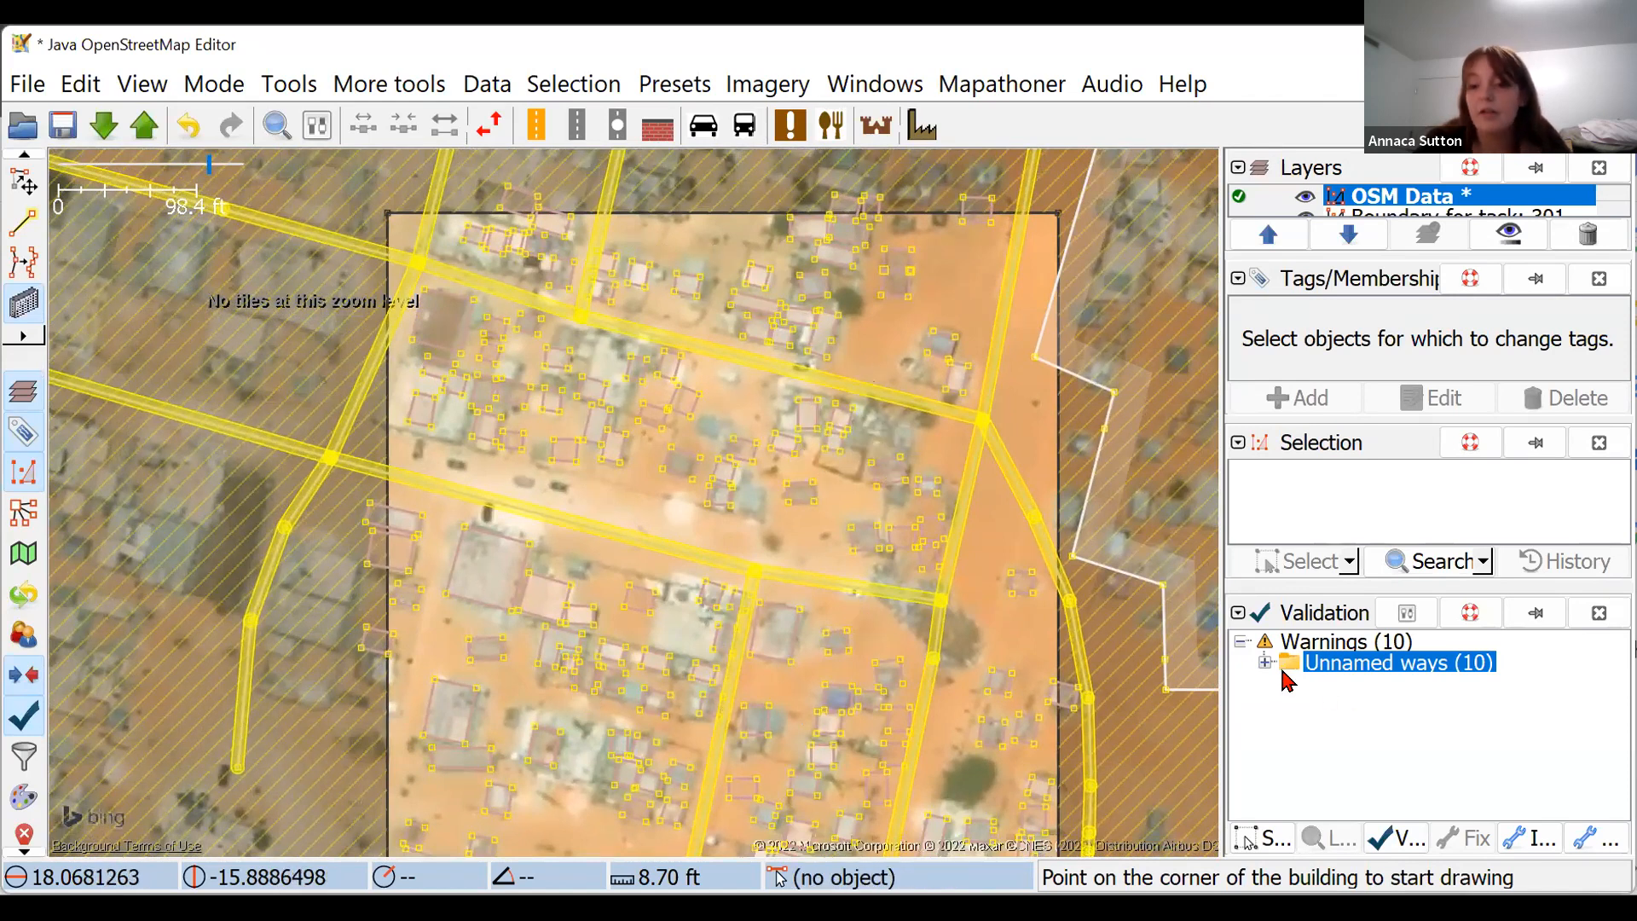
click(1395, 838)
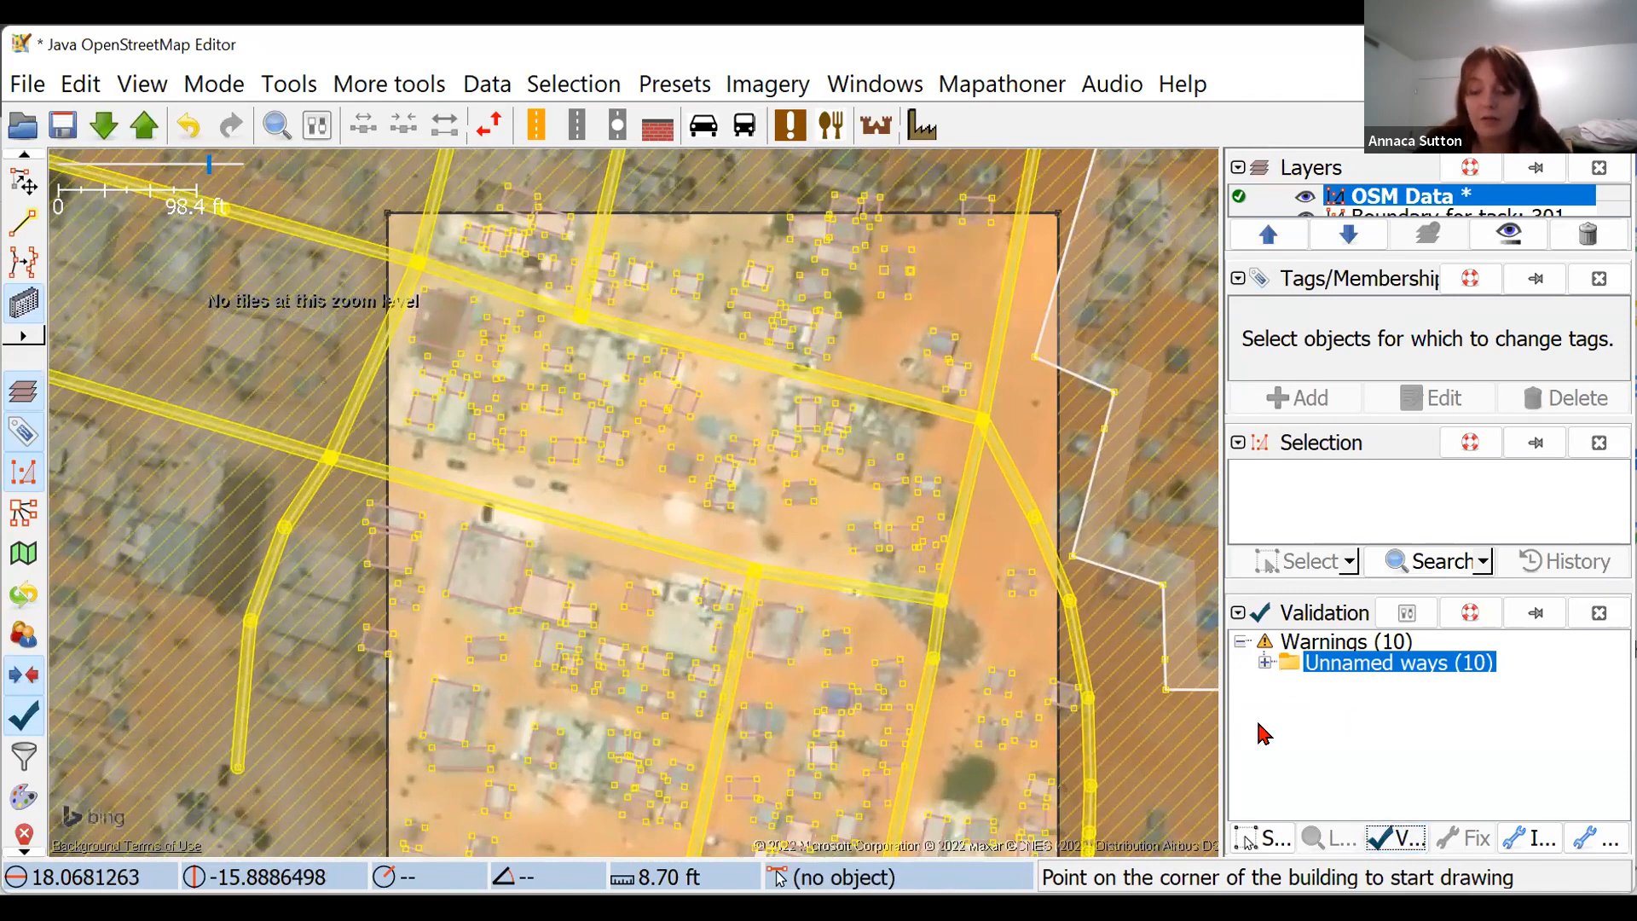
click(1240, 642)
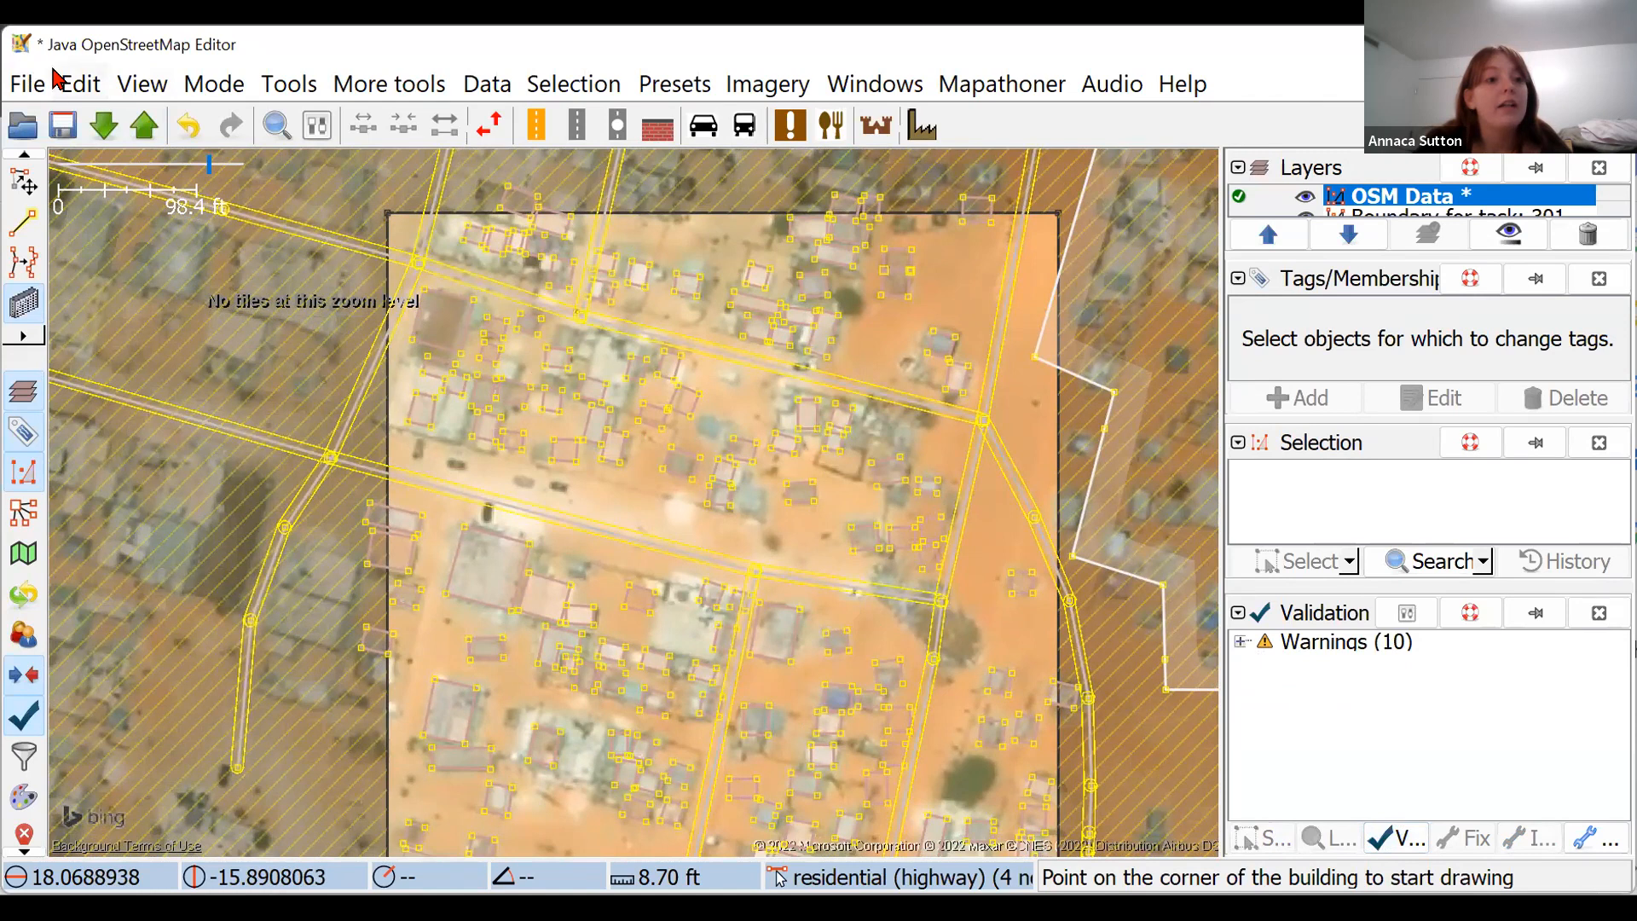
- Start uploading the edited data and shorten the changeset's data source to Bing, removing Maxar Premium Imagery
click(23, 83)
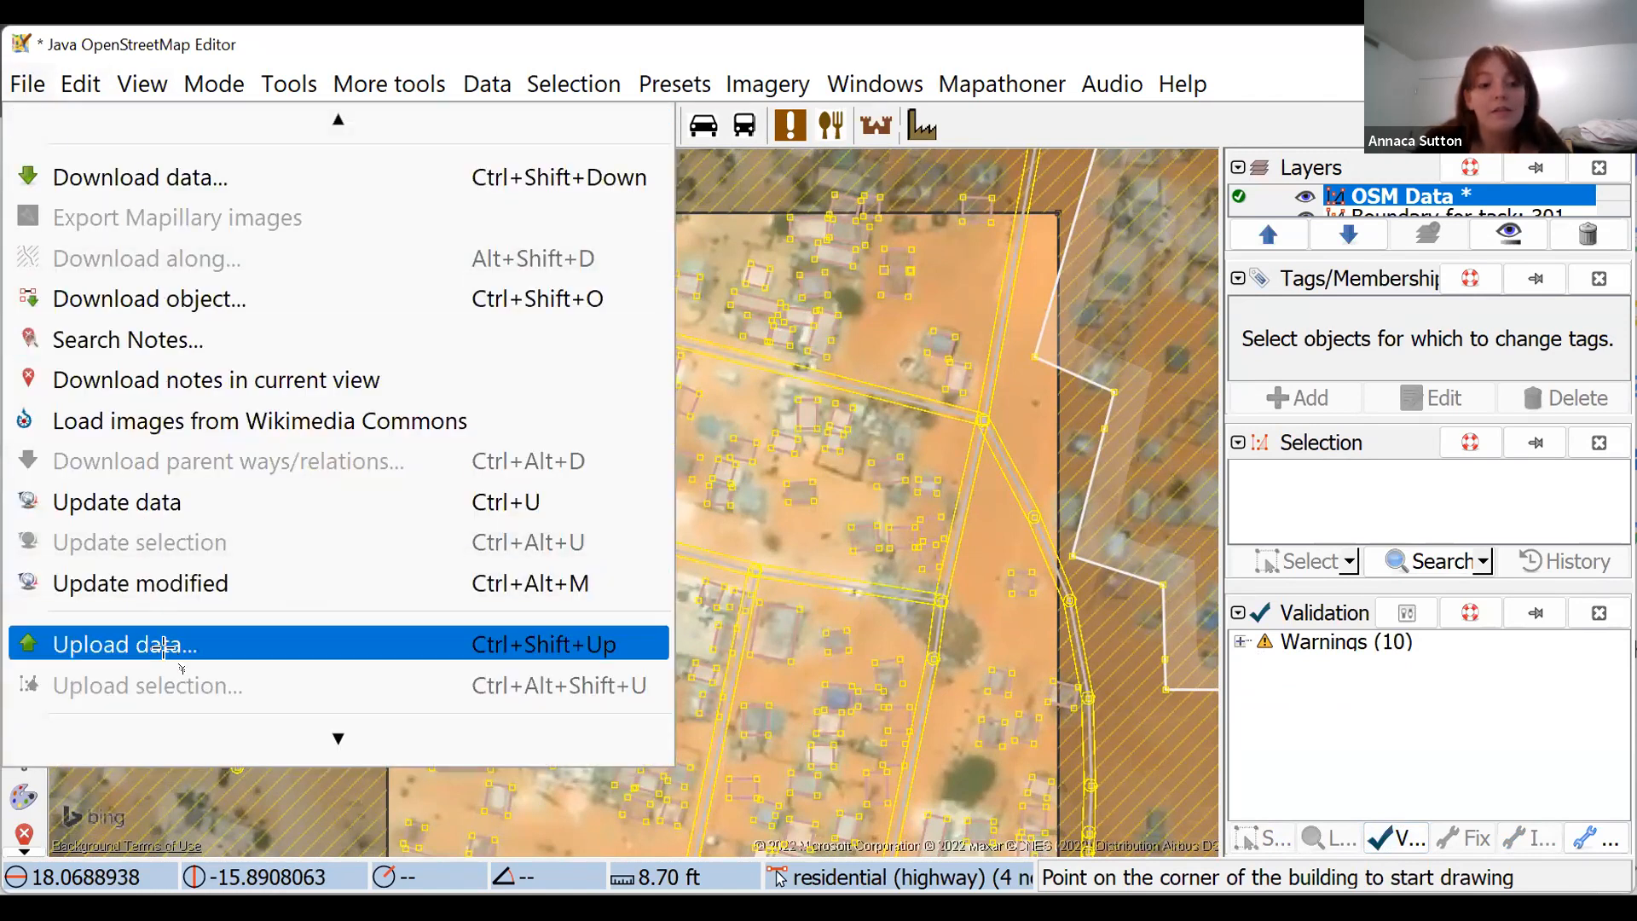
click(232, 641)
click(851, 407)
click(852, 406)
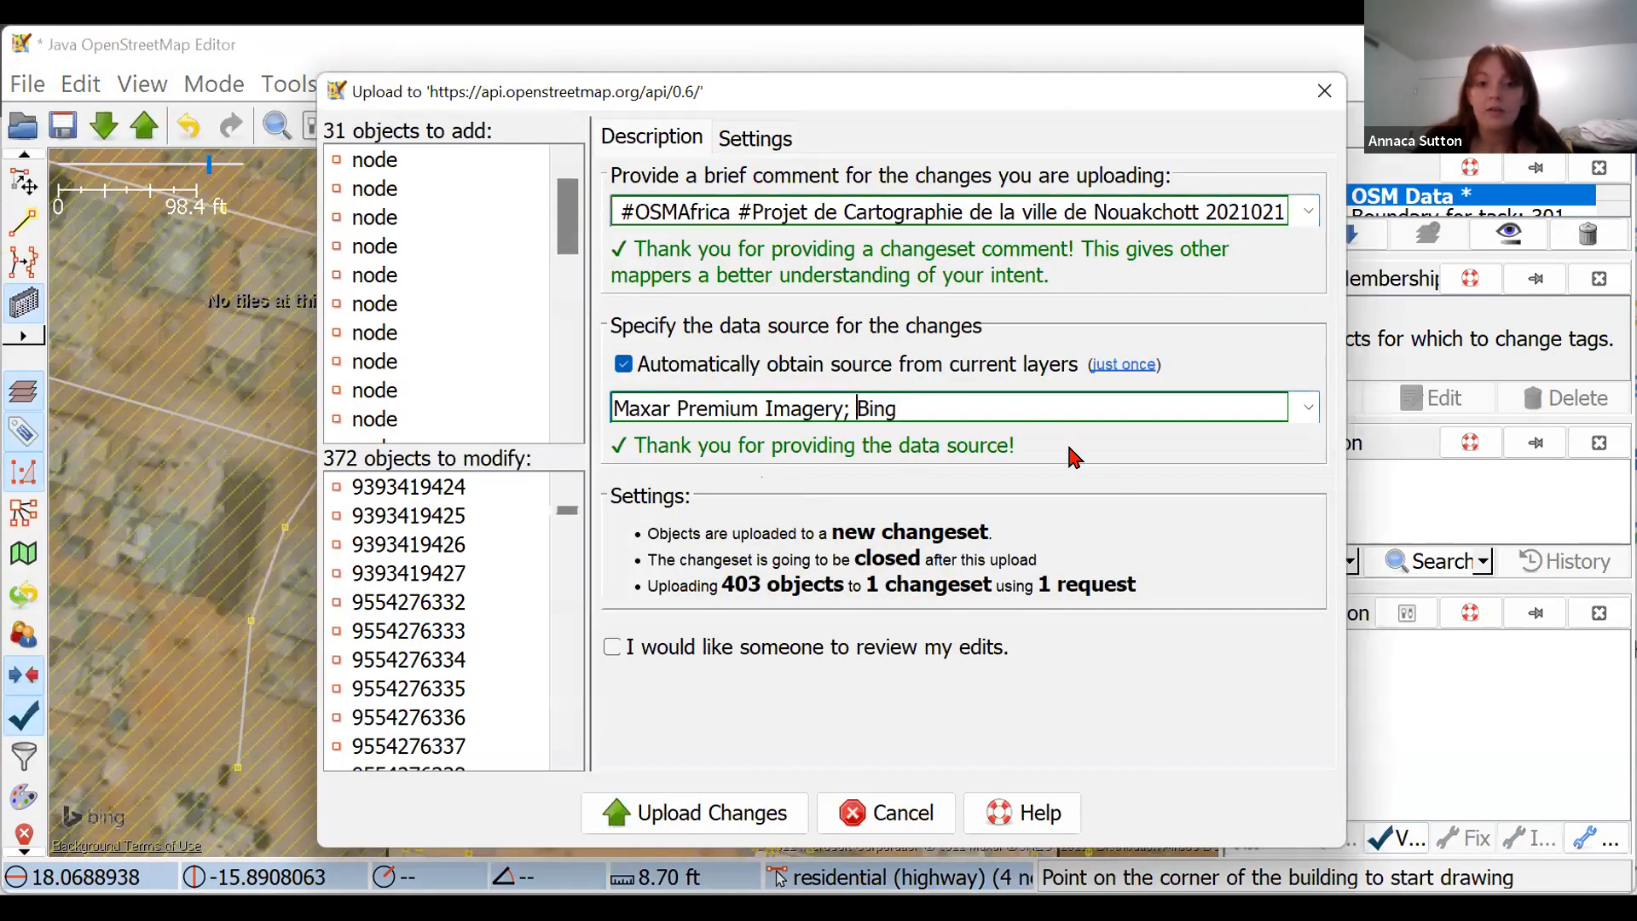
key(BackSpace)
key(BackSpace)
key(BackSpace)
key(BackSpace)
key(BackSpace)
key(BackSpace)
key(BackSpace)
key(BackSpace)
key(BackSpace)
key(BackSpace)
key(BackSpace)
key(BackSpace)
key(BackSpace)
key(BackSpace)
key(BackSpace)
key(BackSpace)
key(BackSpace)
key(BackSpace)
key(BackSpace)
key(BackSpace)
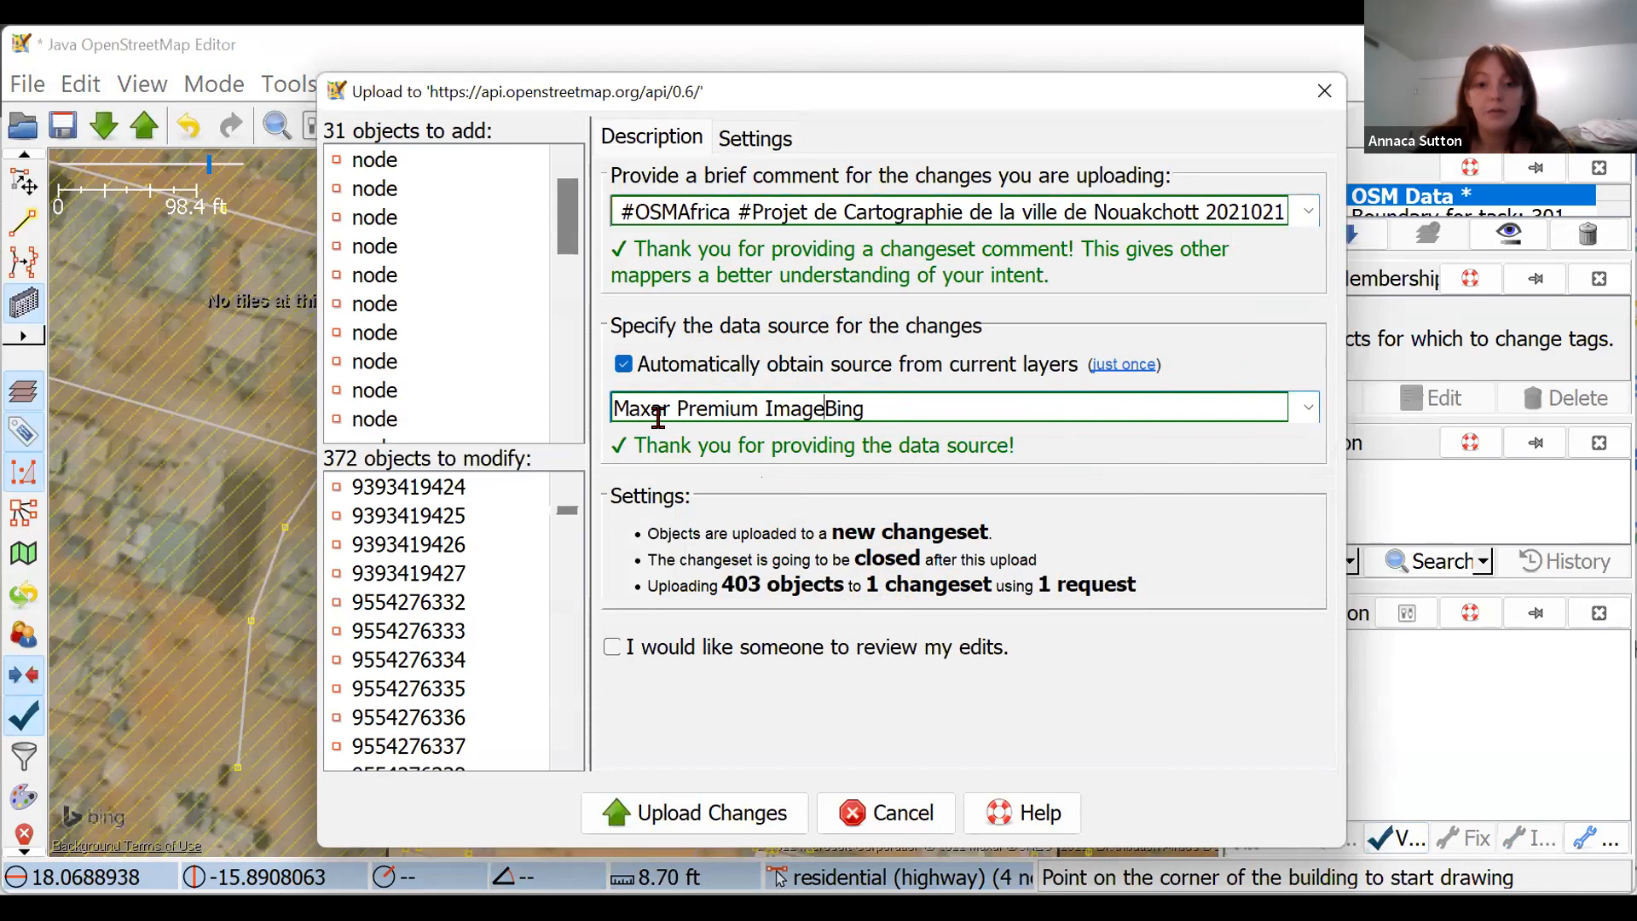
key(BackSpace)
key(BackSpace)
key(BackSpace)
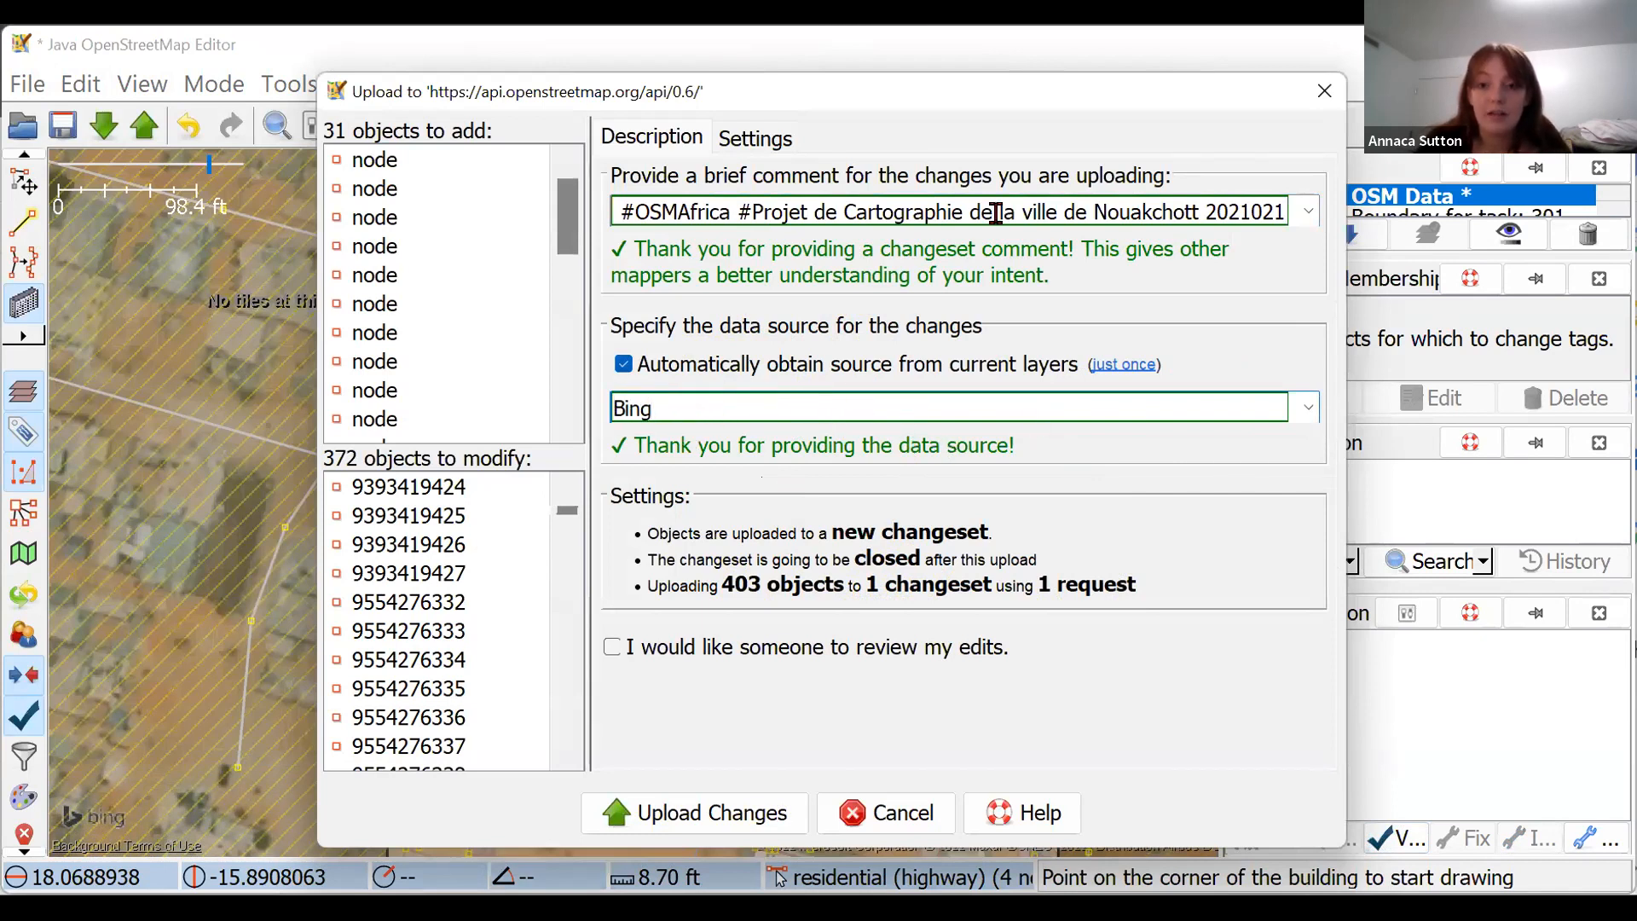
- Append the hashtags #FixedOverlappedBuildings #YMhub to the end of the existing changeset comment
click(947, 208)
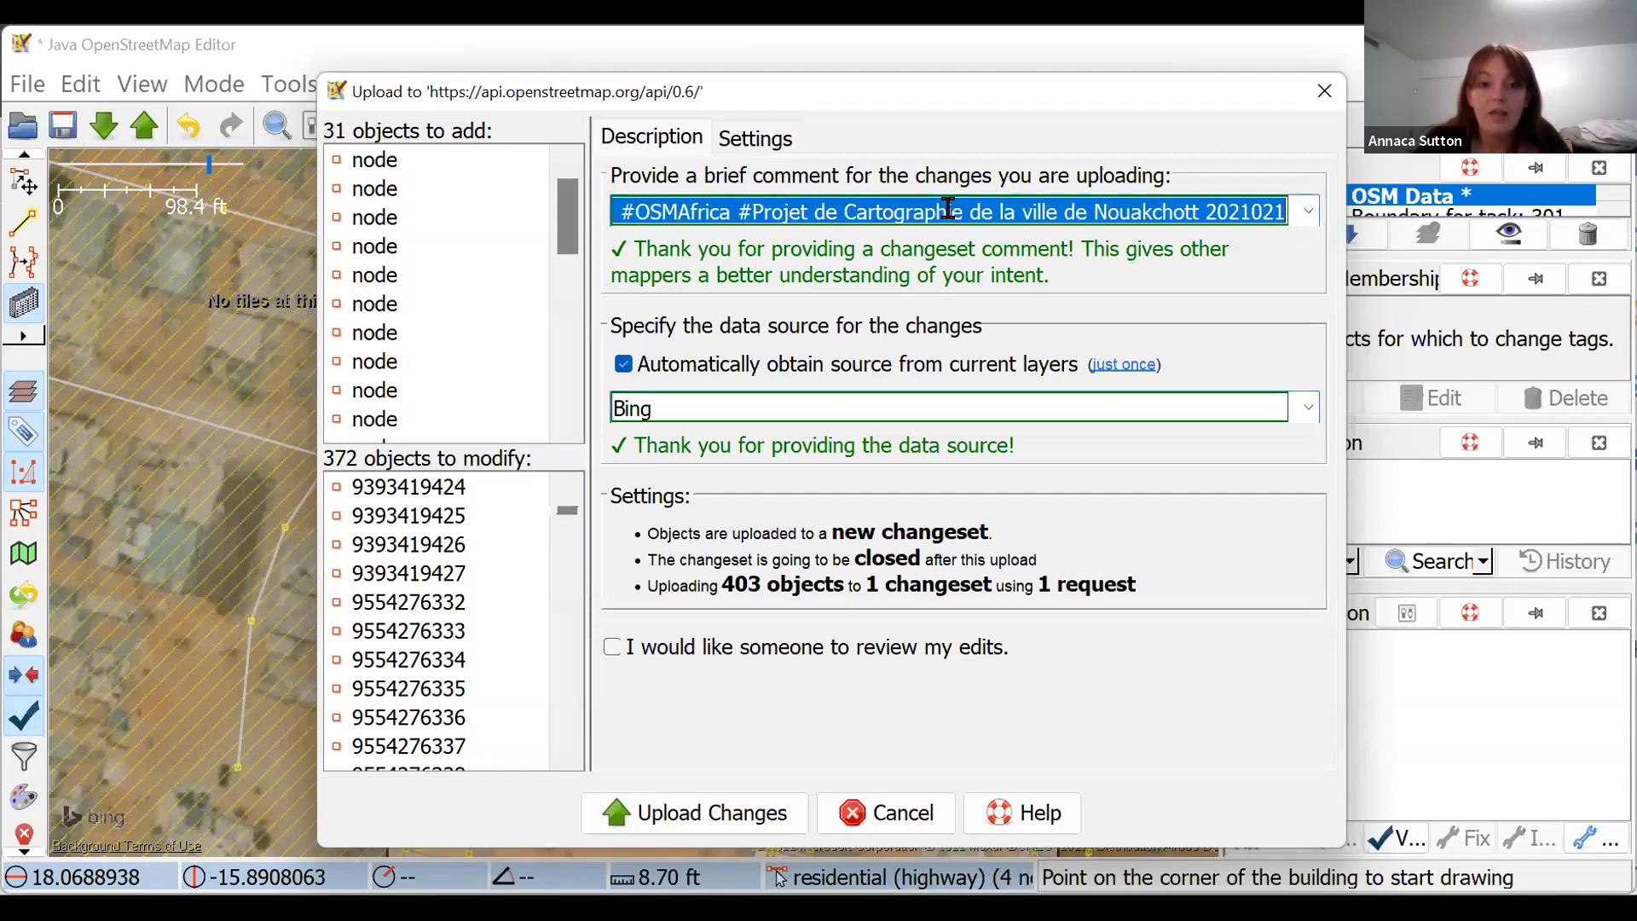
click(1190, 213)
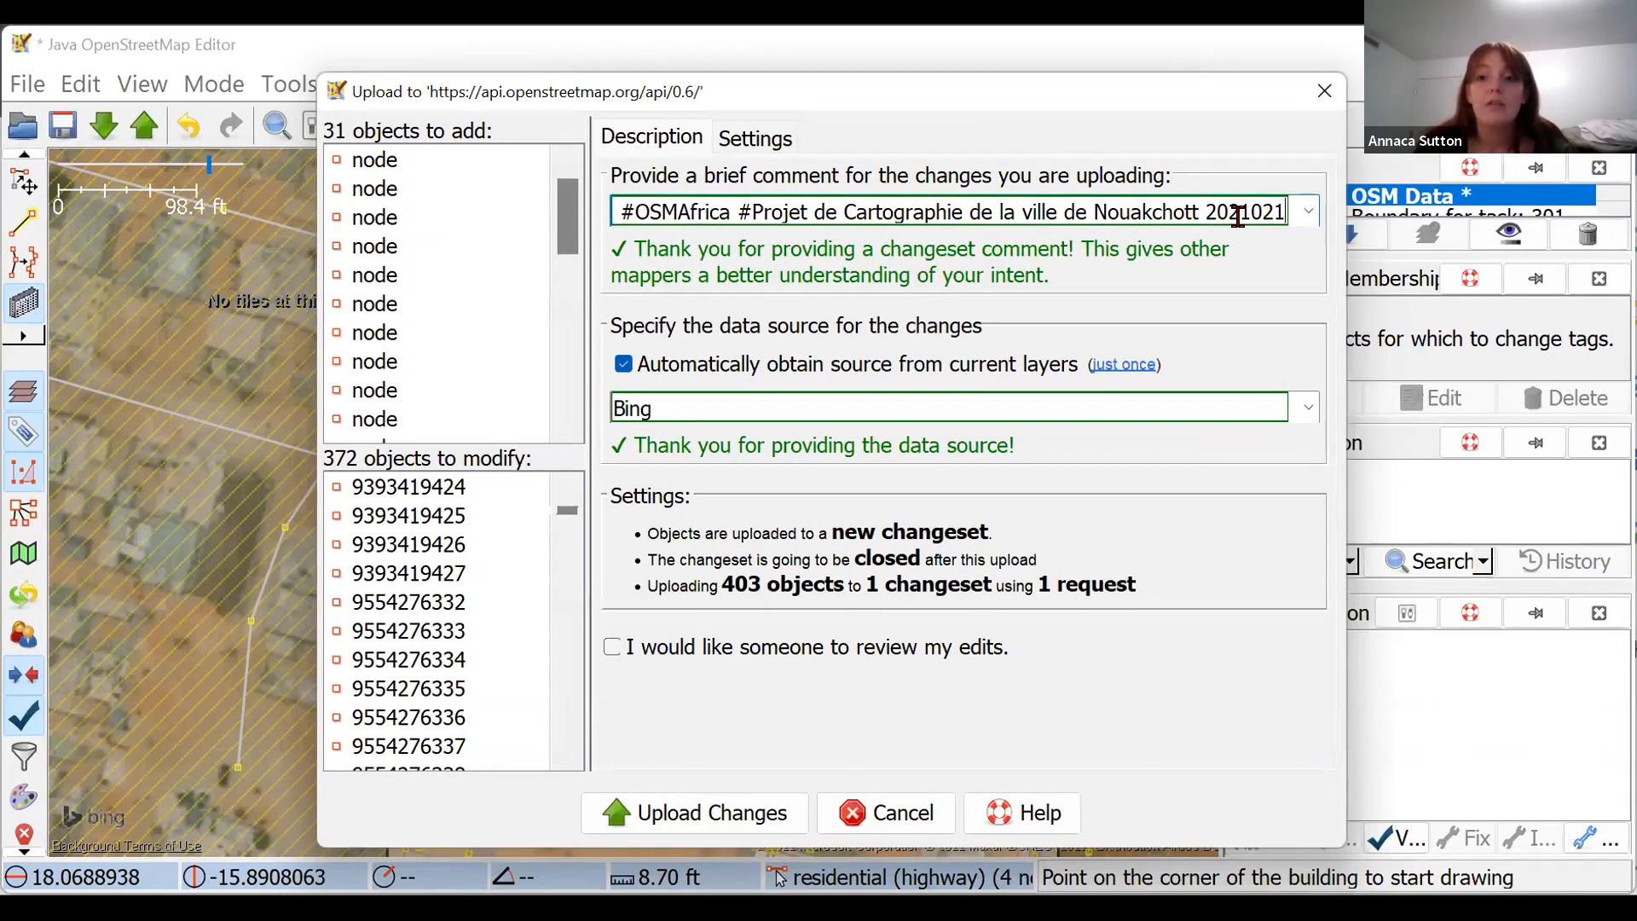
text(#)
text(FixedO)
text(verlappedBui)
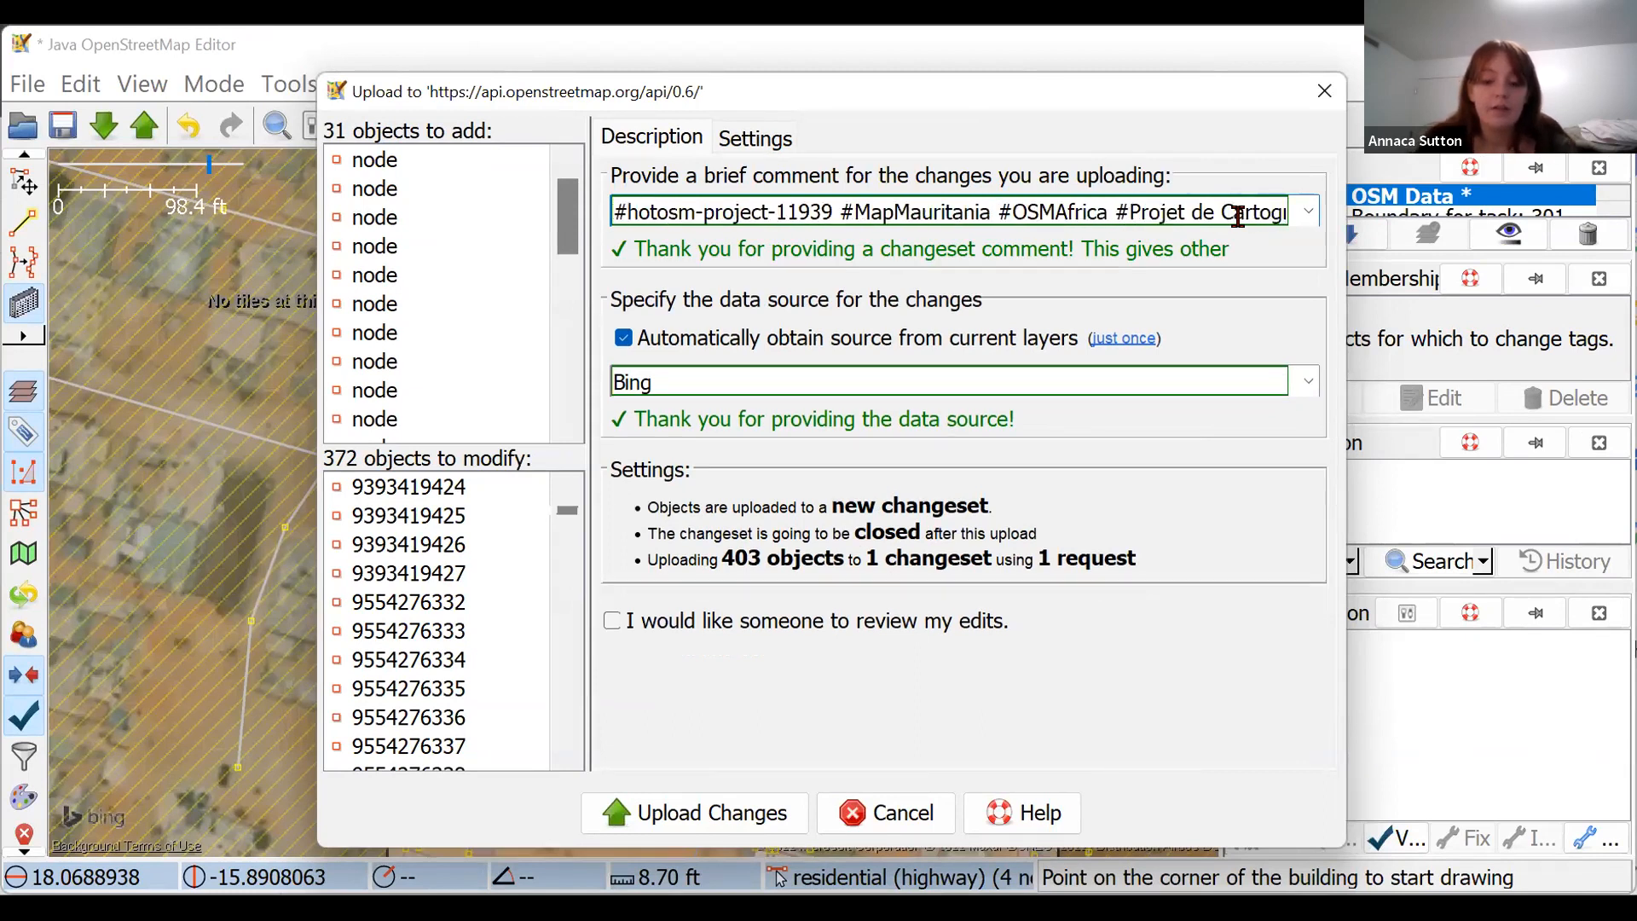
text(lding)
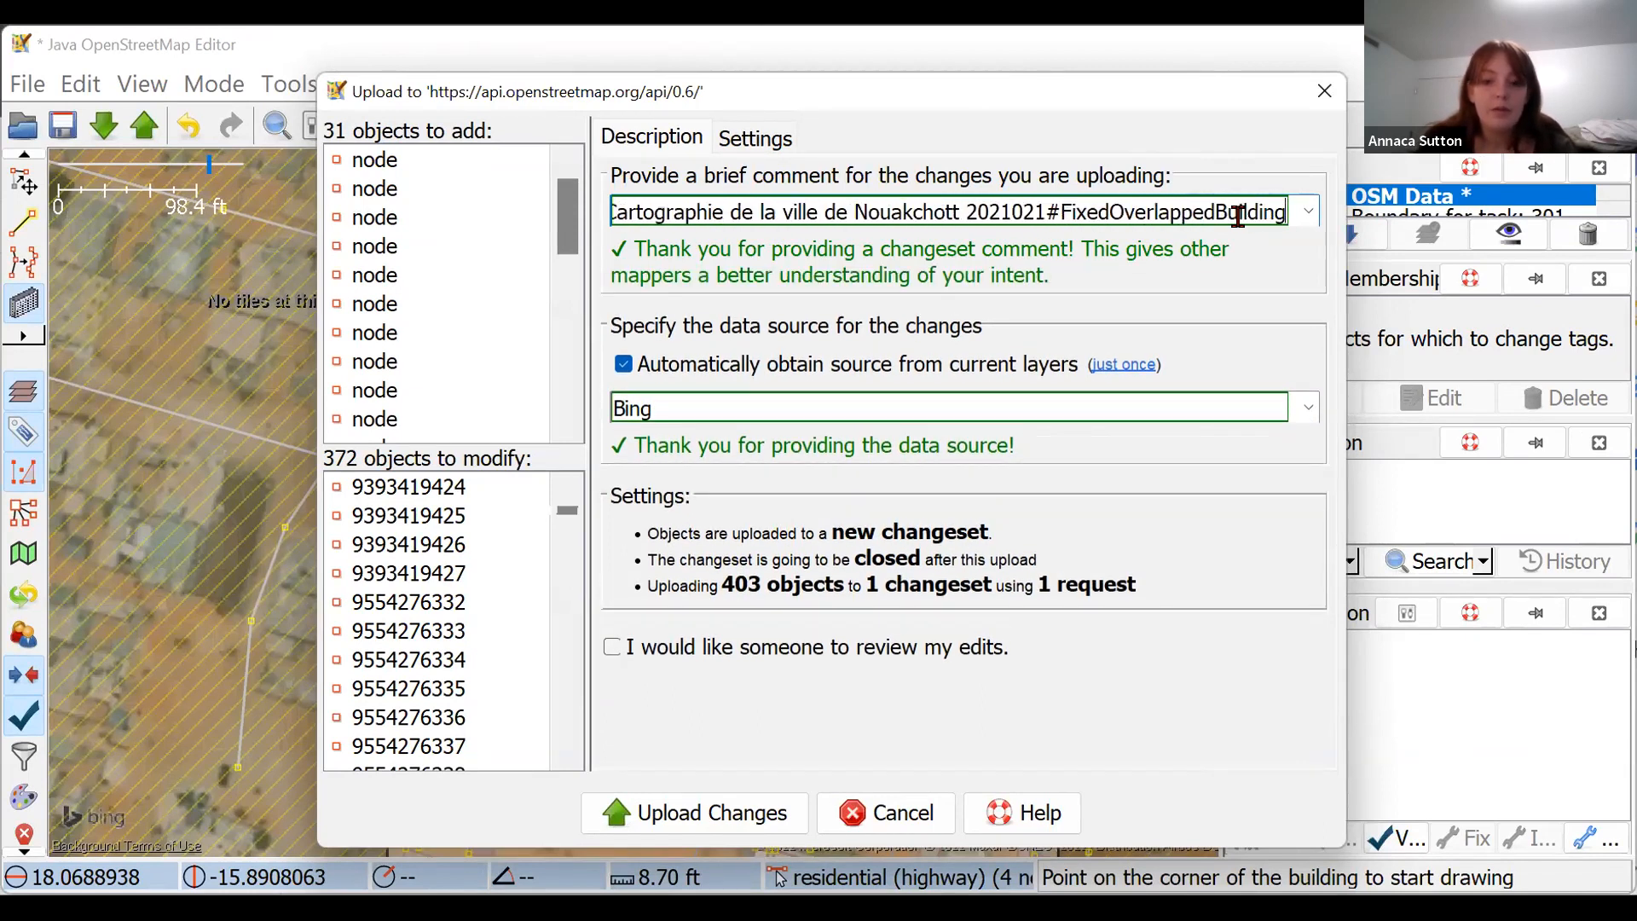
text(s #)
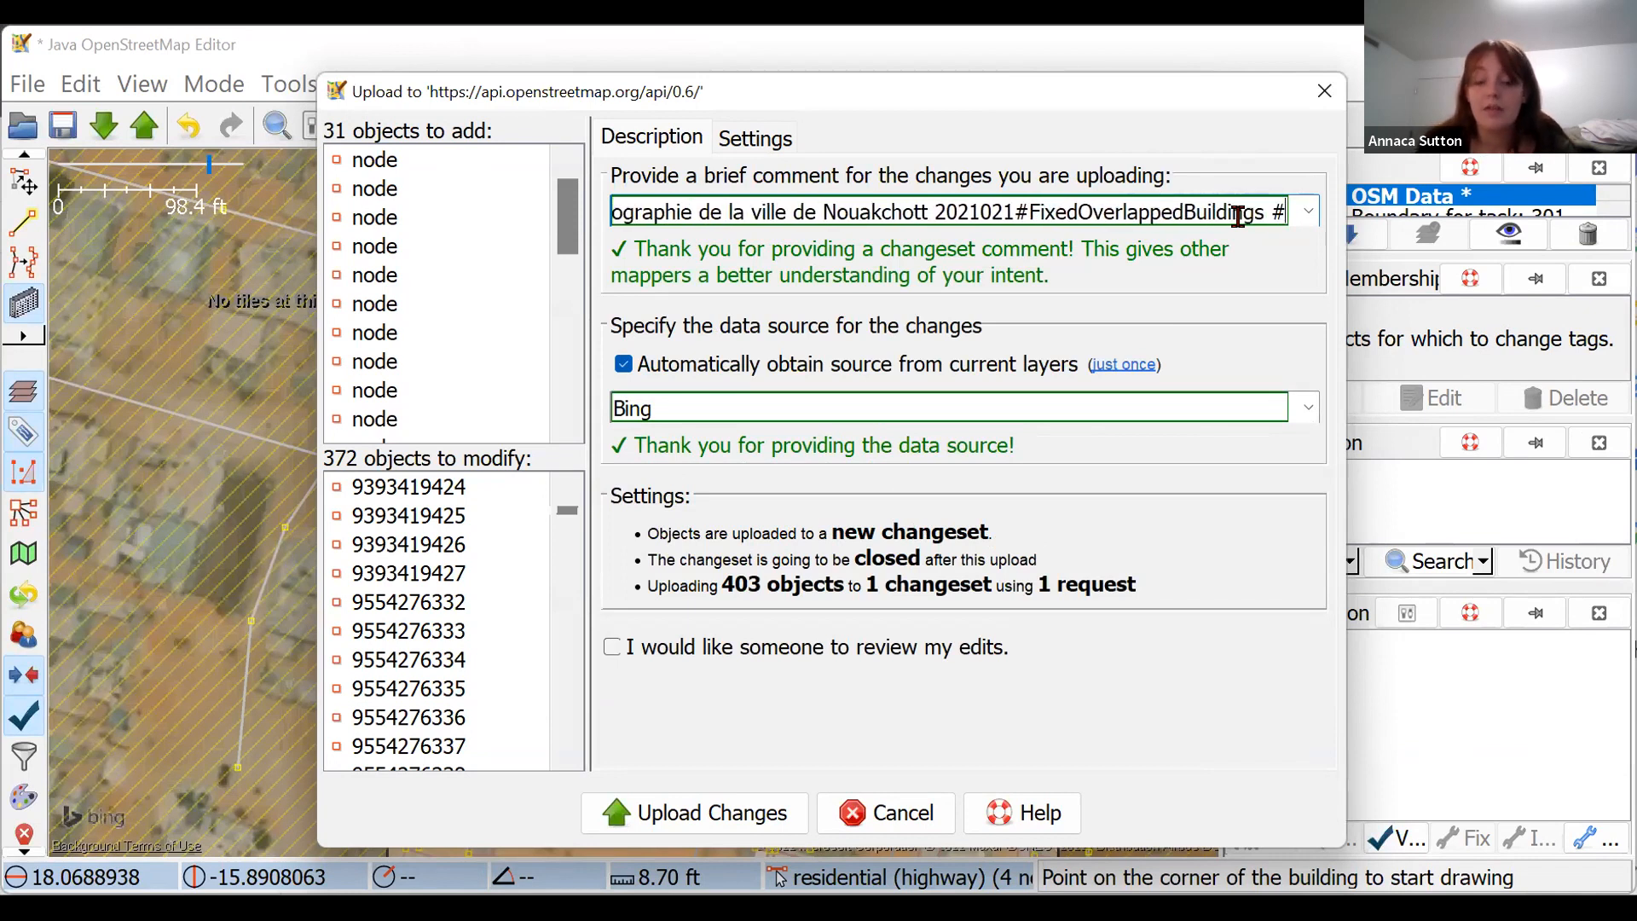
text(YM)
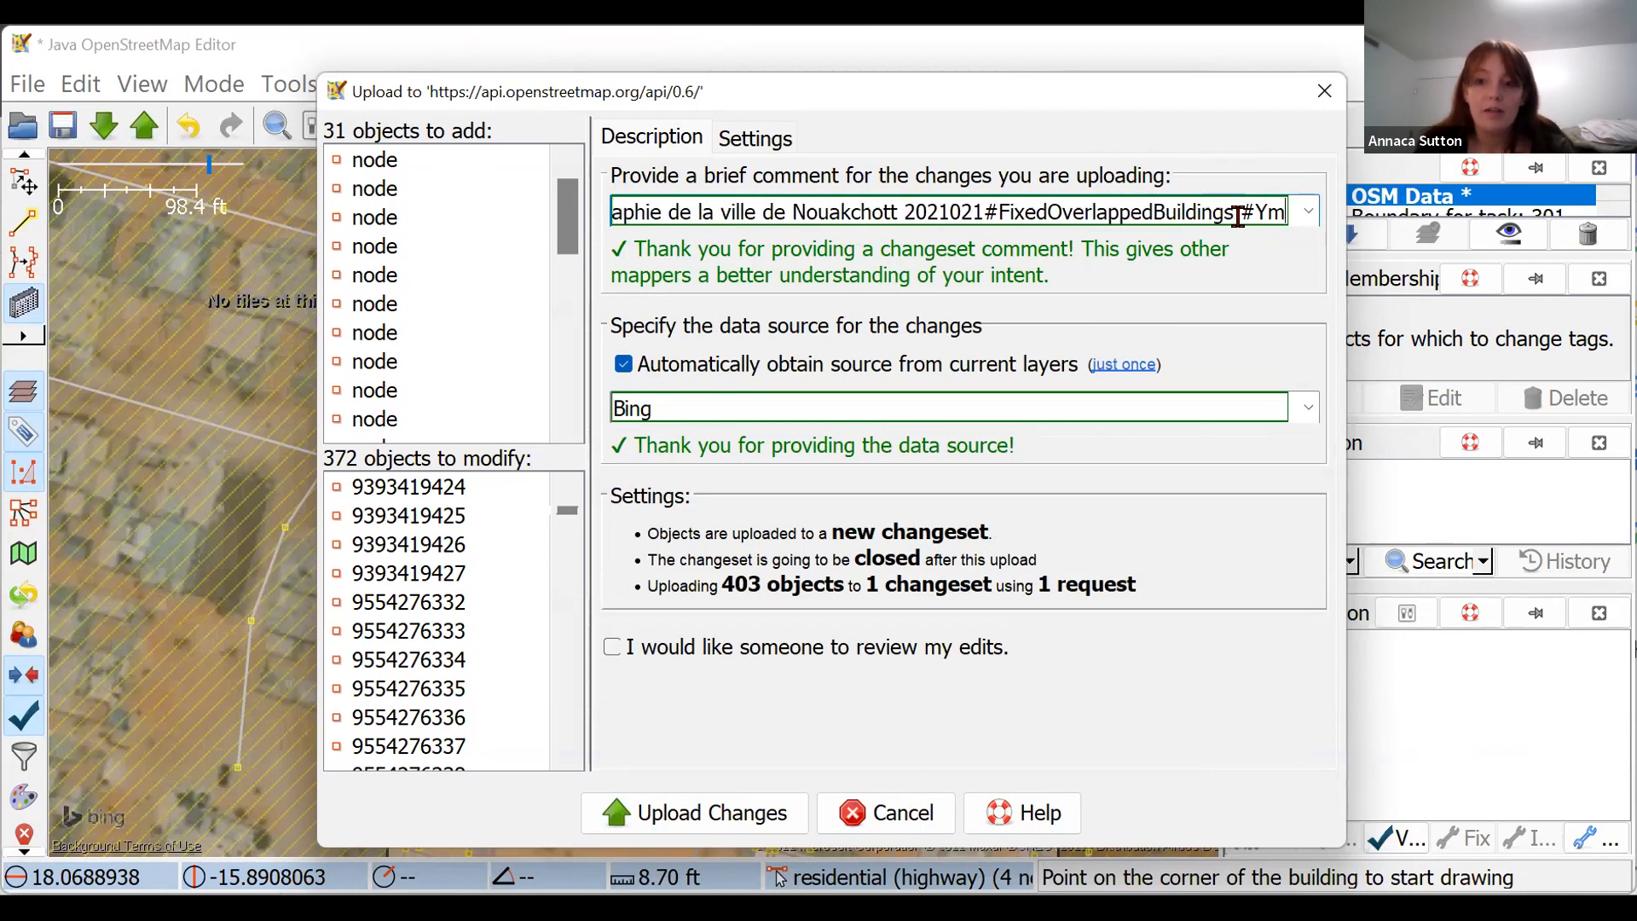
text(hub)
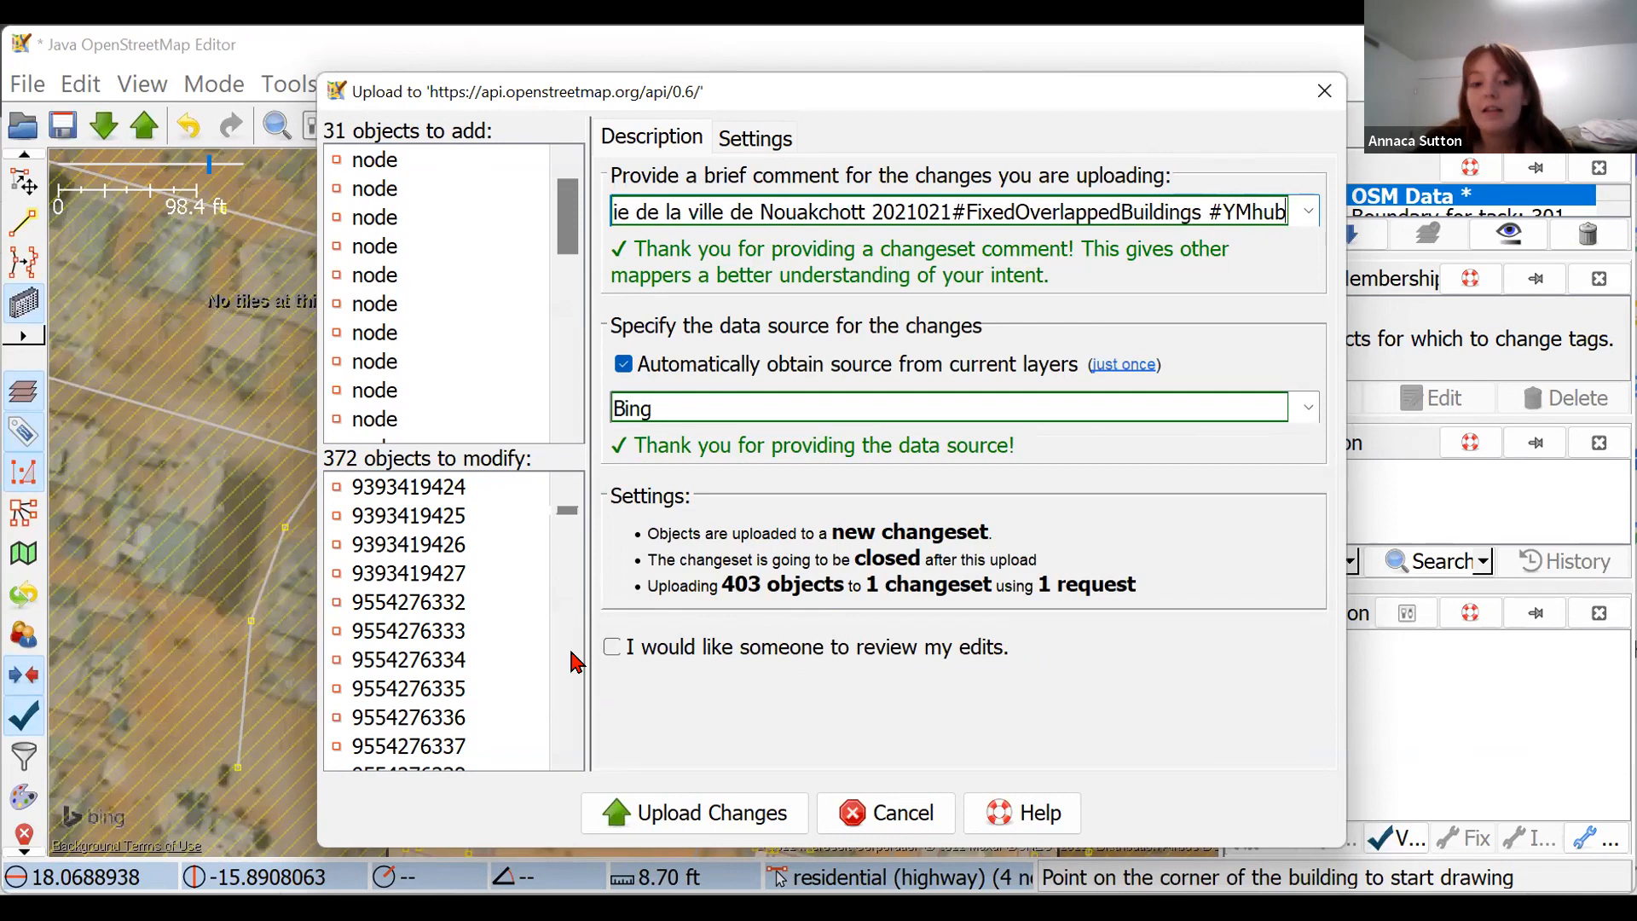
- Request a review of the edits and upload the changes to OpenStreetMap
click(612, 647)
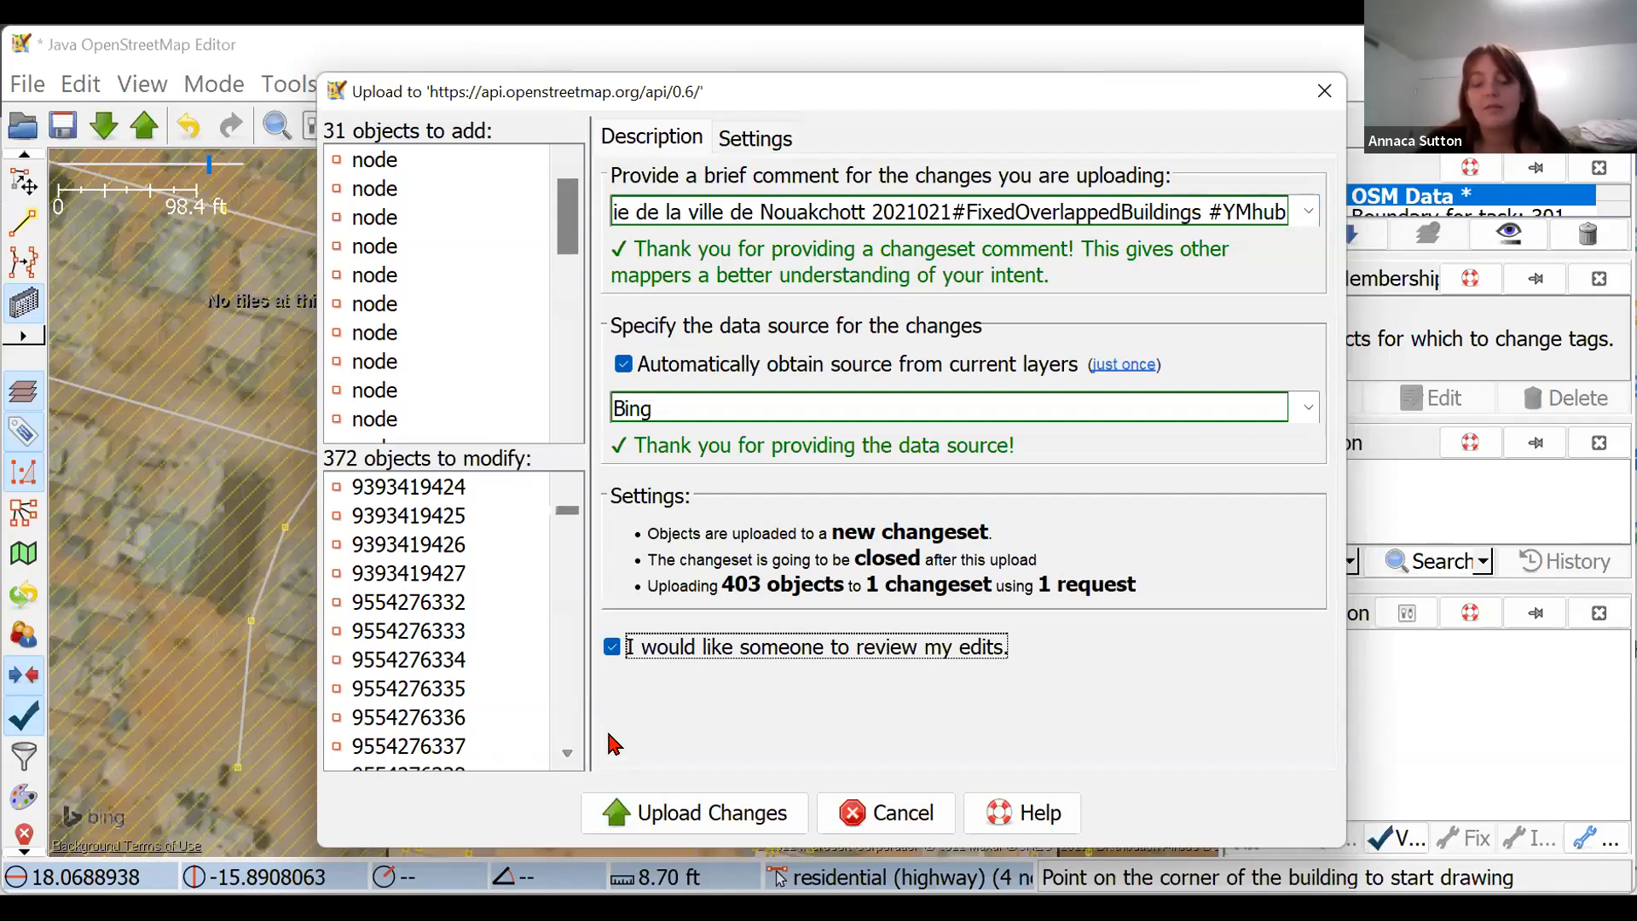
click(617, 796)
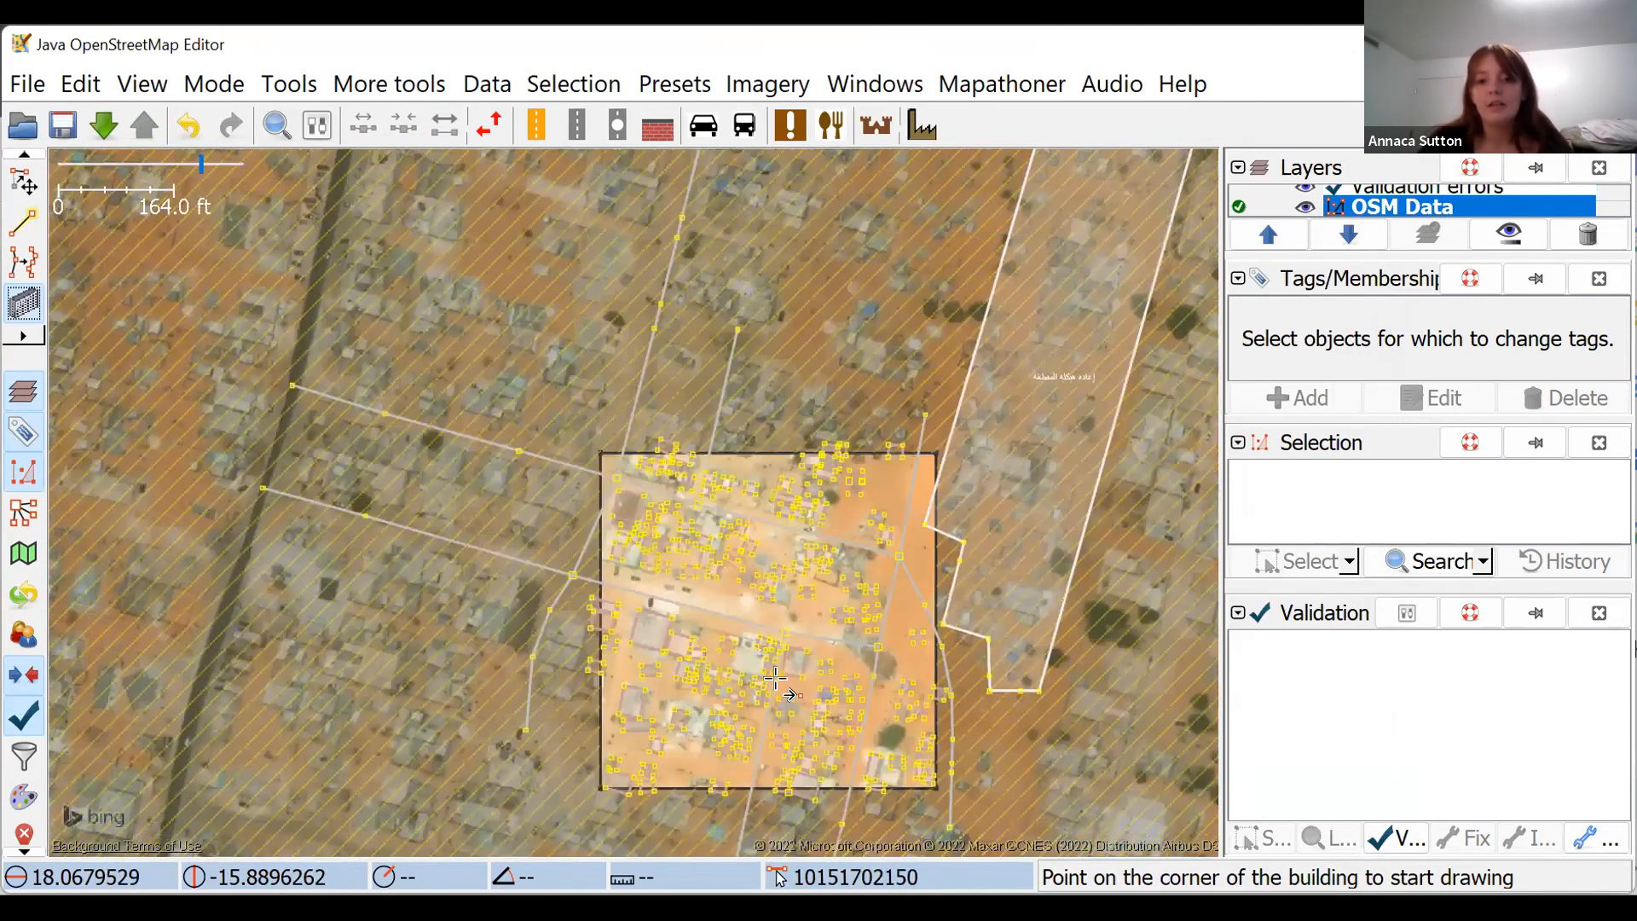
scroll(768, 663, down, 2)
drag(975, 415, 896, 332)
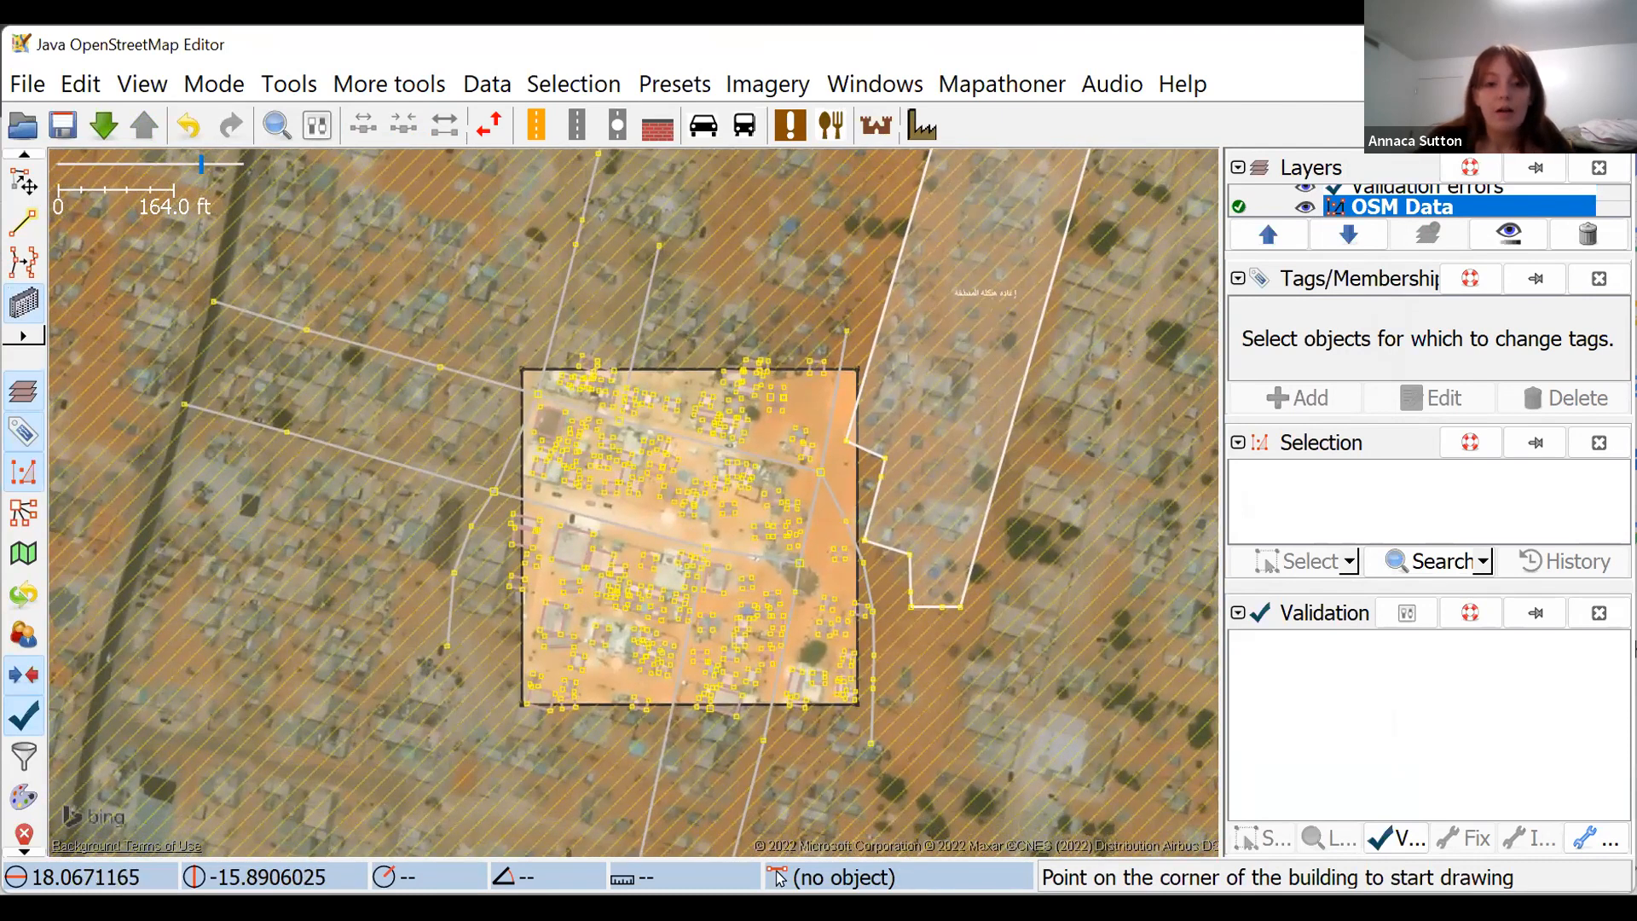
click(28, 86)
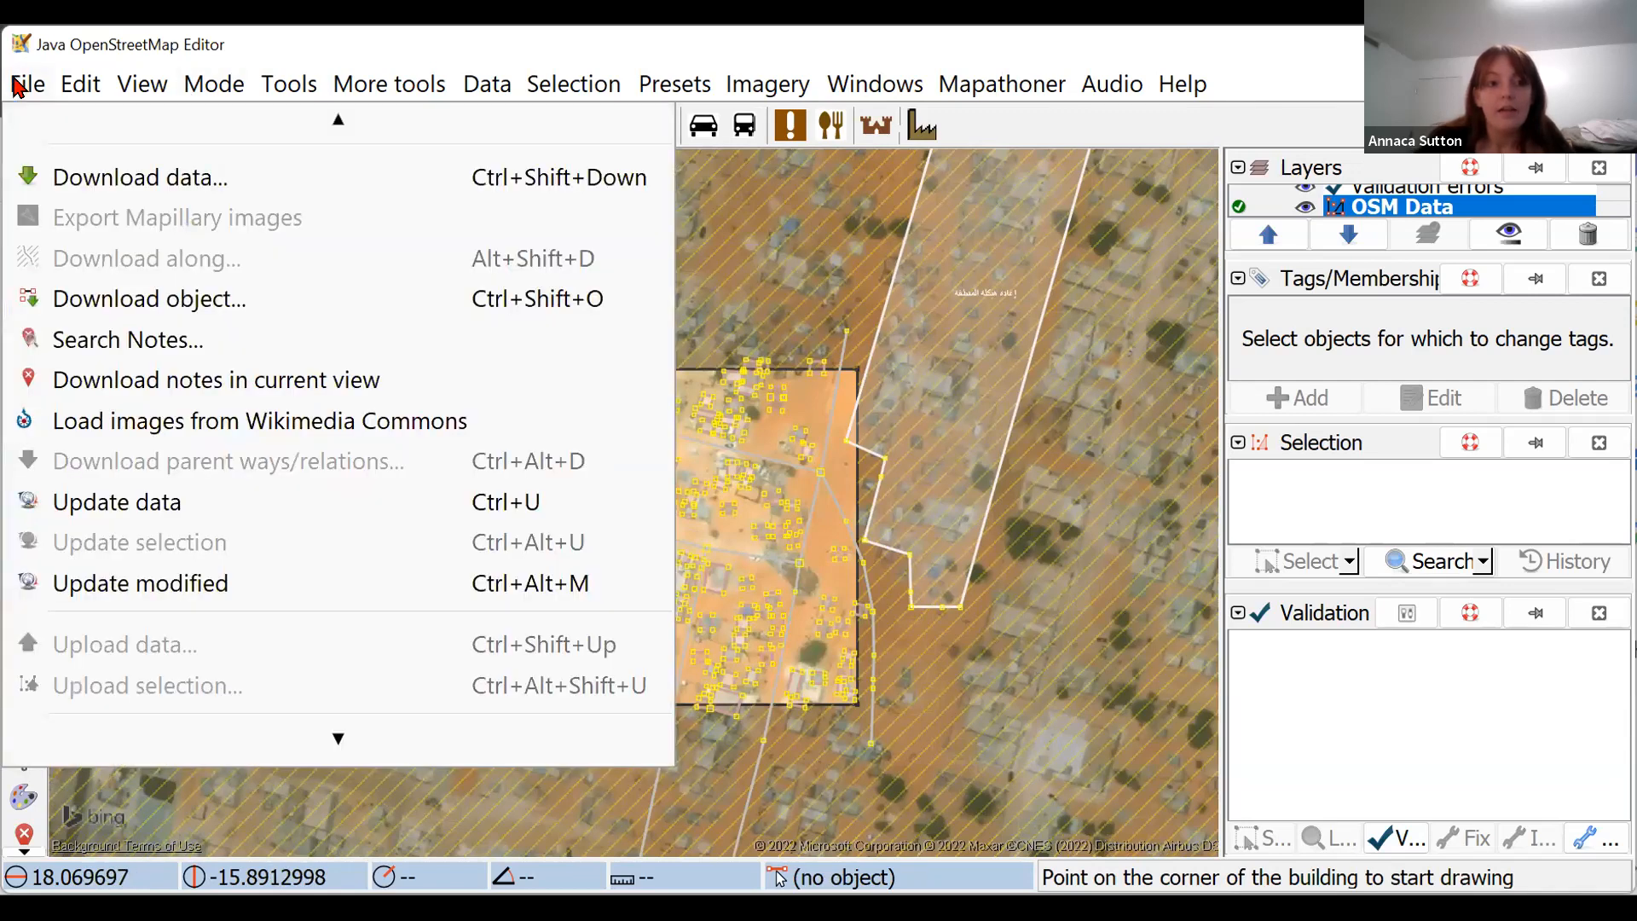
right_click(752, 312)
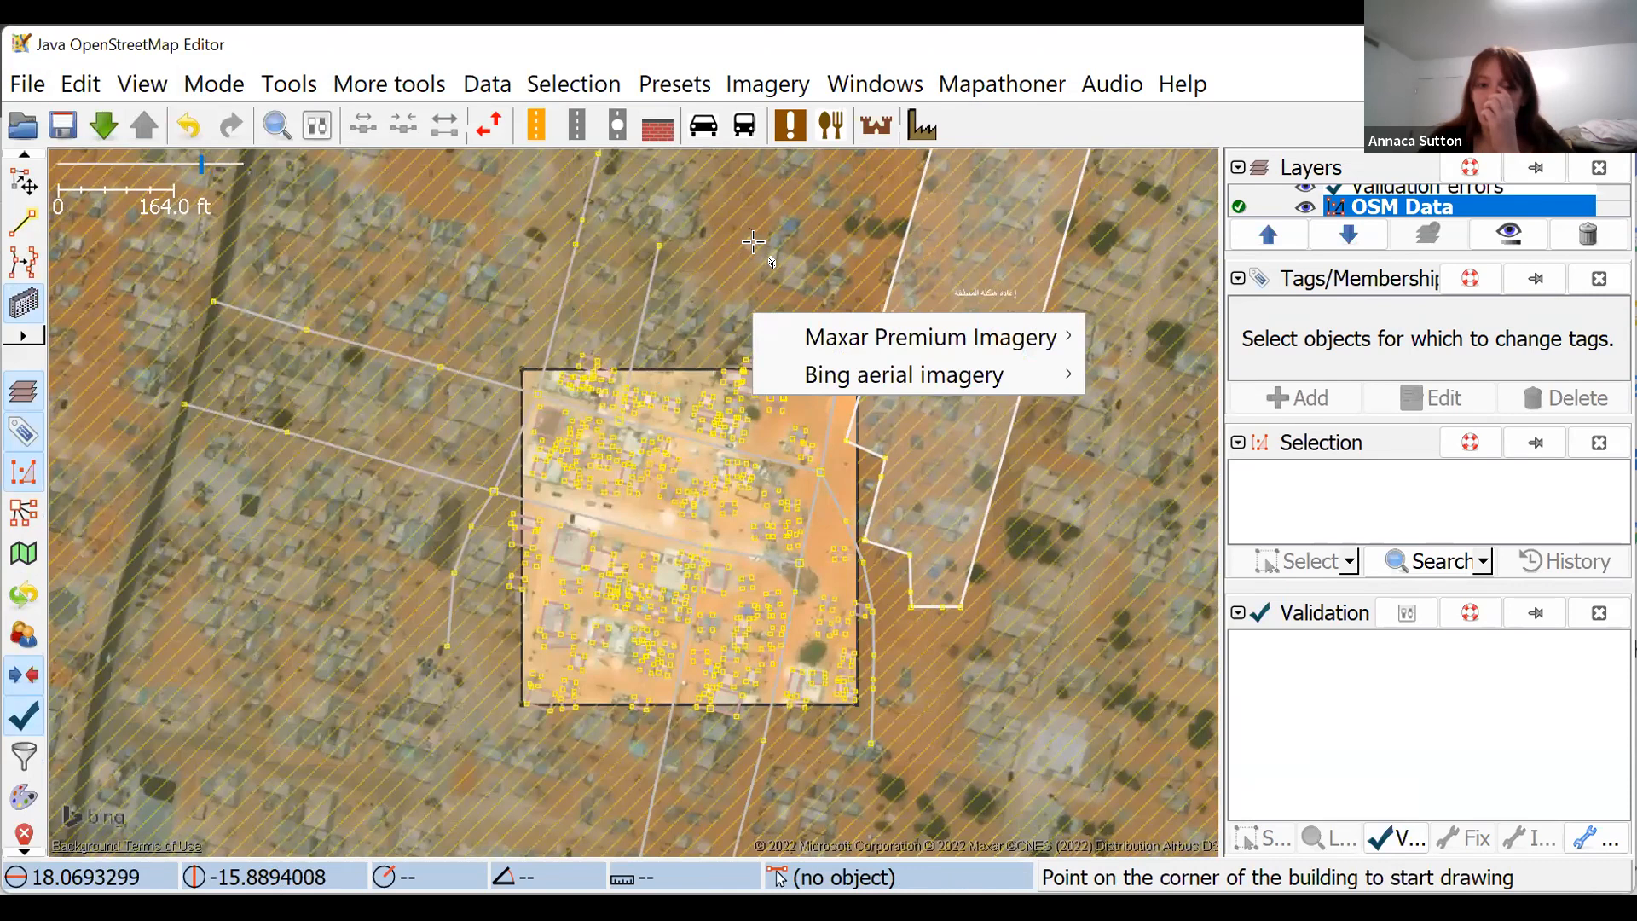
right_click(678, 276)
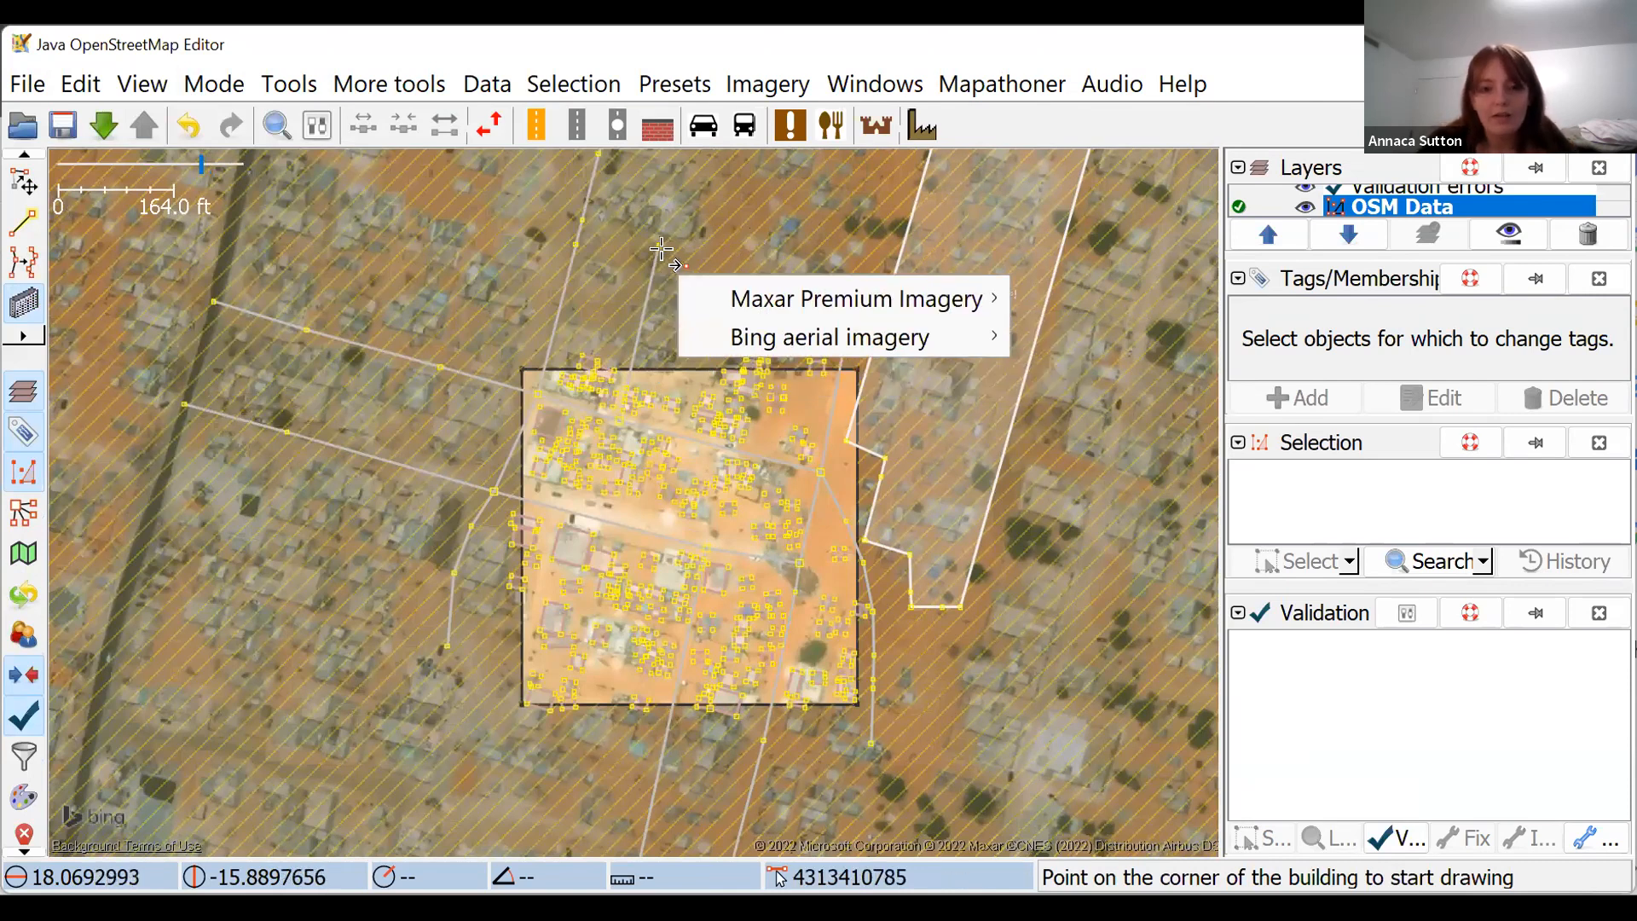
scroll(712, 431, up, 2)
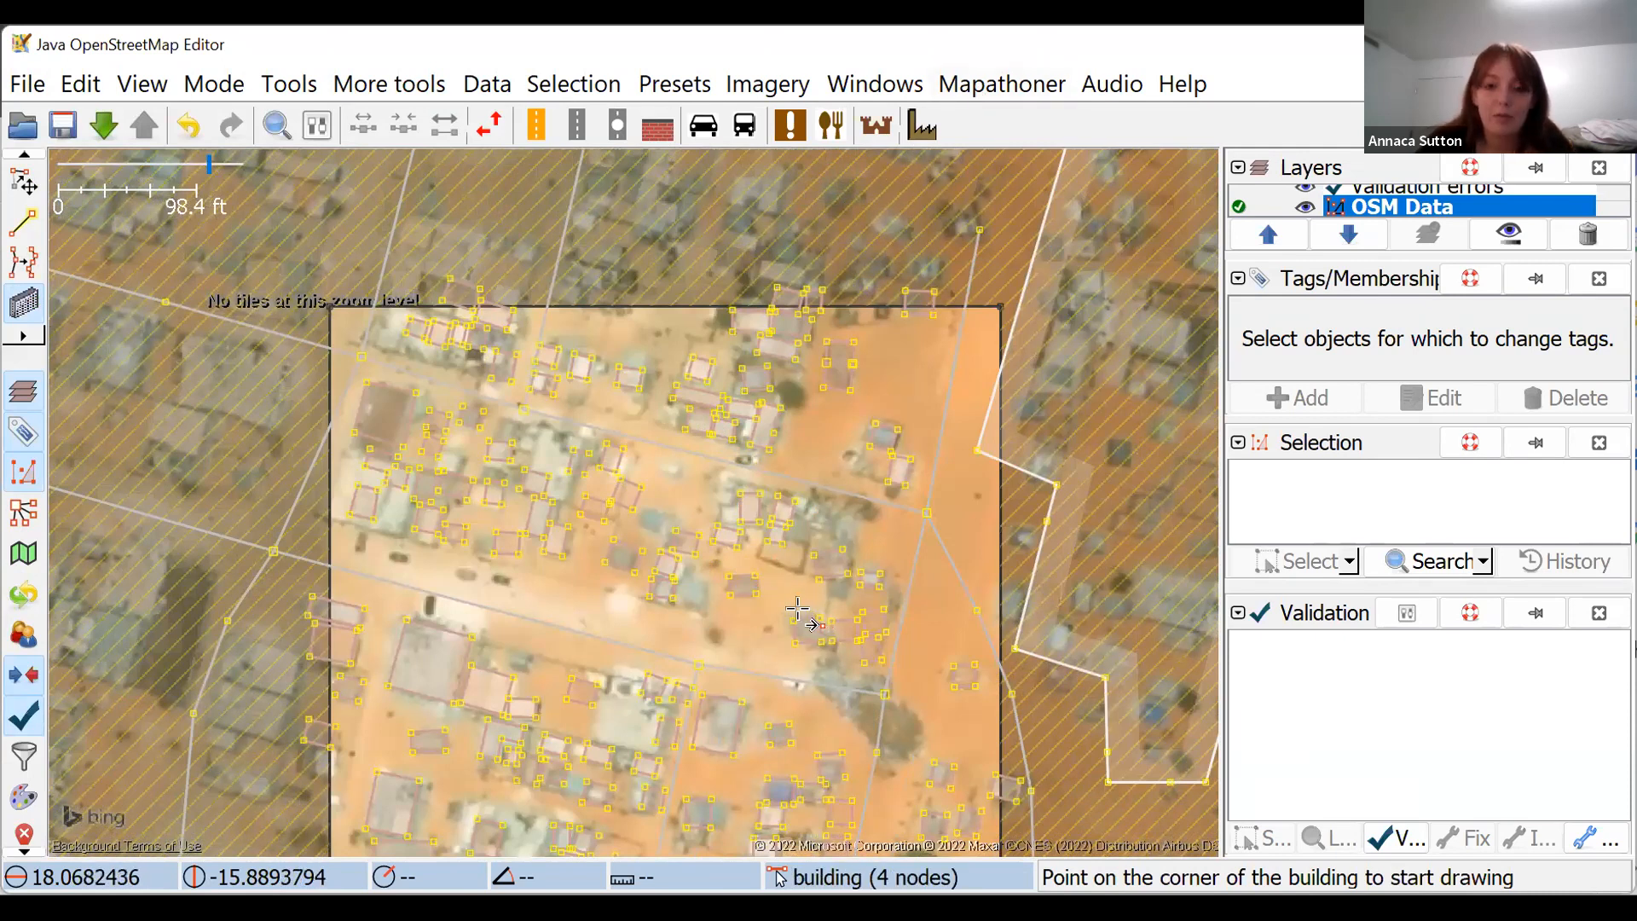
scroll(780, 597, down, 2)
mouse_move(972, 821)
mouse_down()
mouse_move(963, 748)
mouse_move(984, 728)
mouse_up()
scroll(768, 554, up, 2)
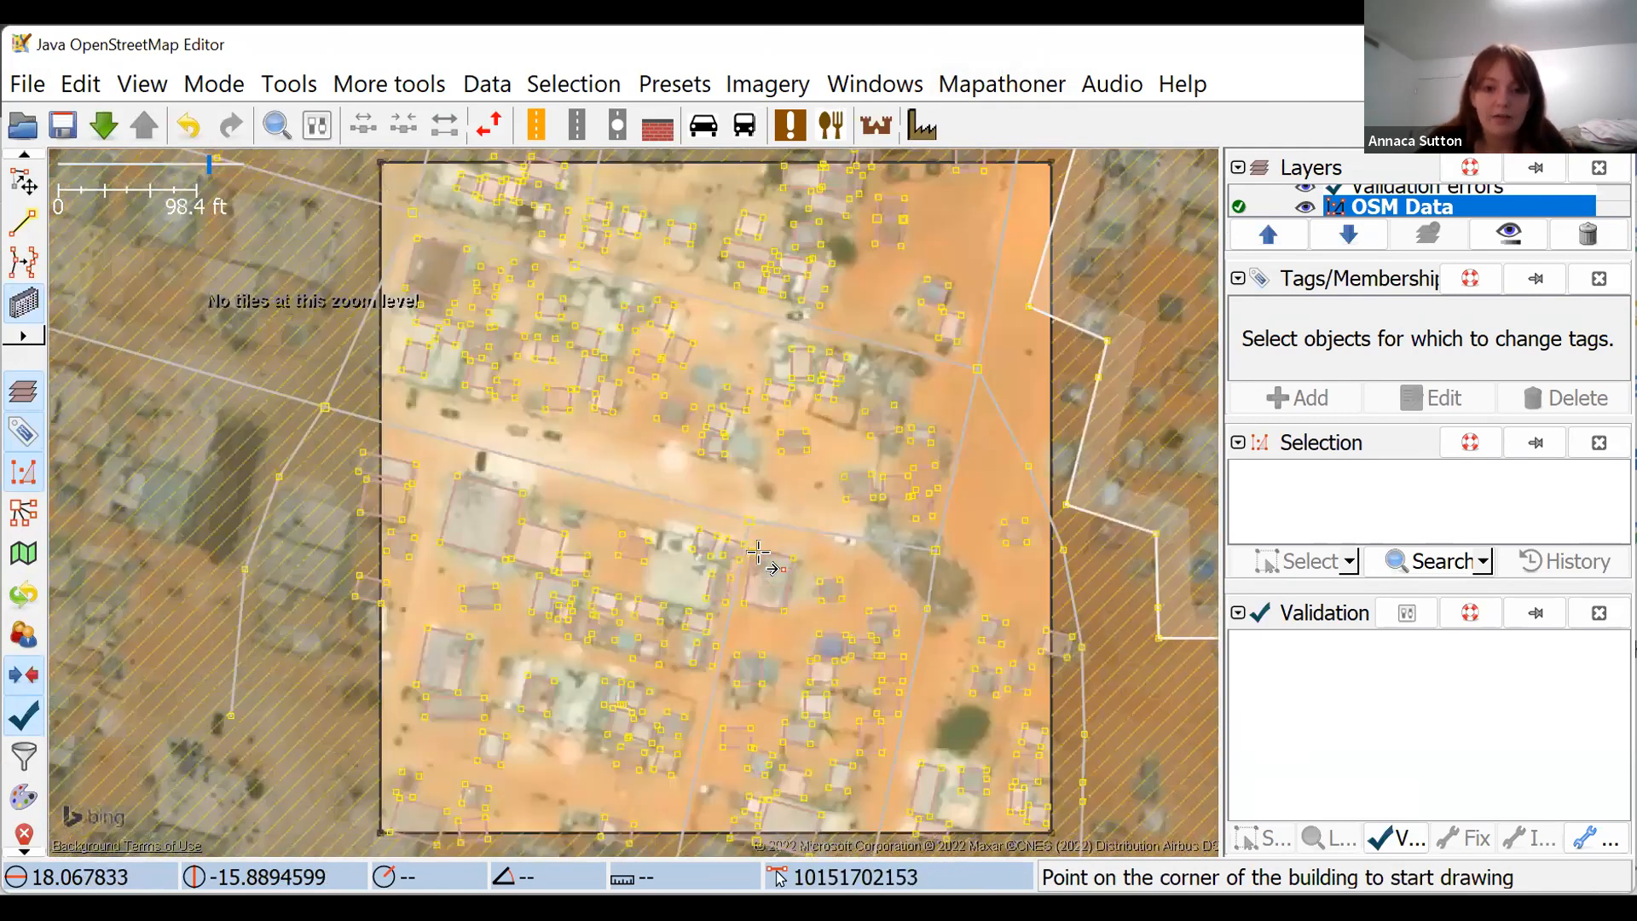
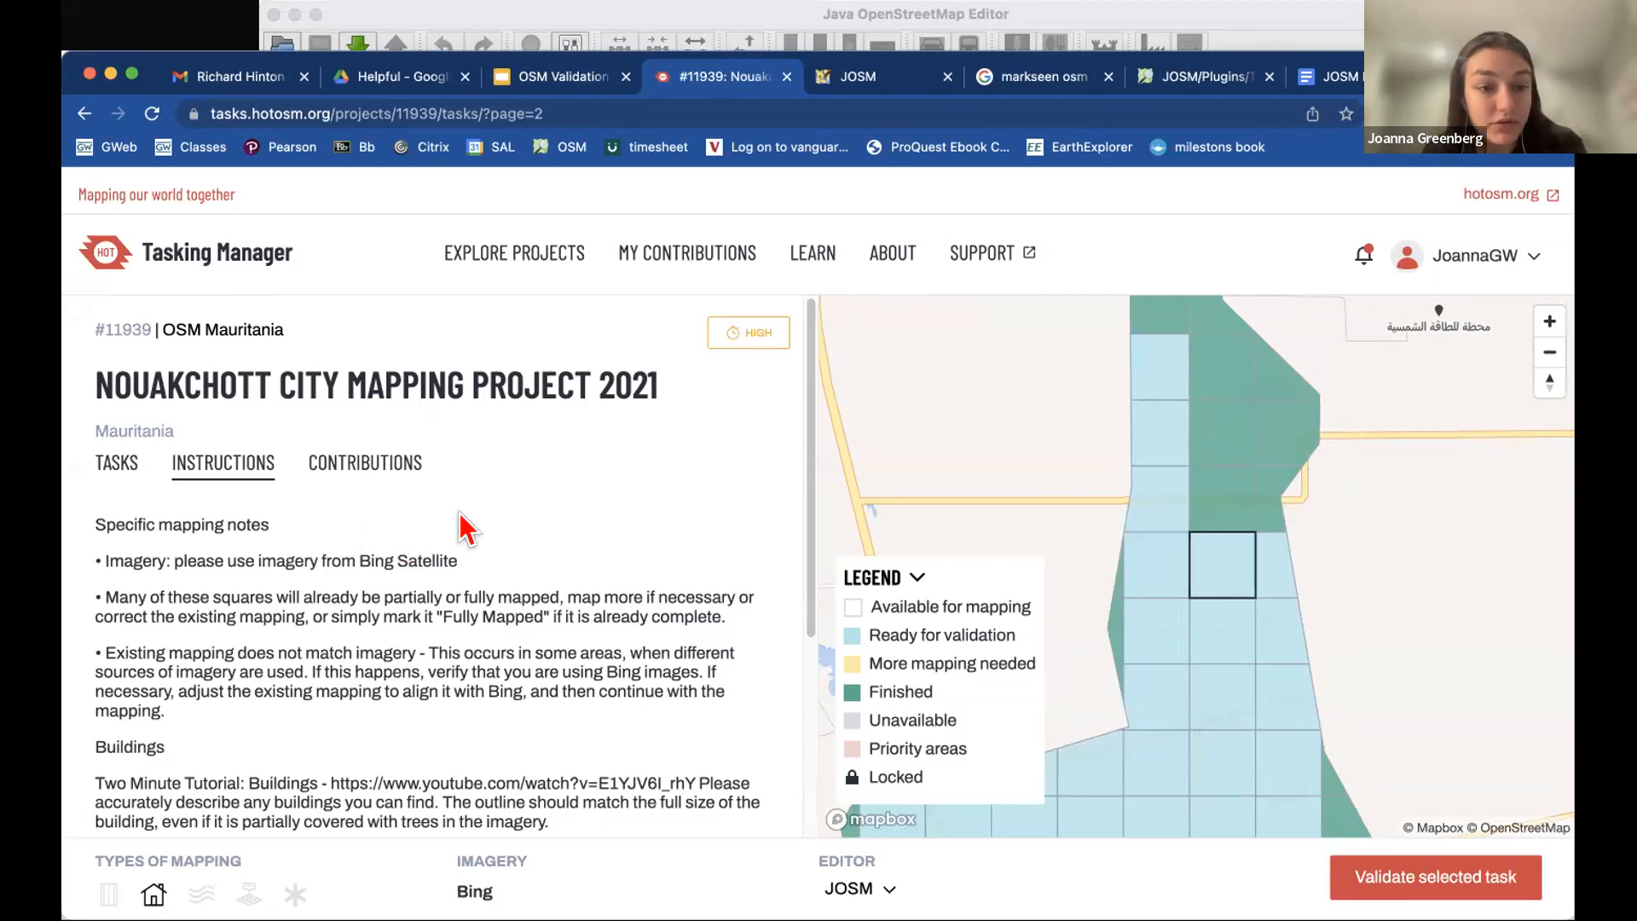
- Read the Nouakchott project's instructions in the HOT Tasking Manager, covering imagery, alignment, building outlines and the changeset comment
scroll(461, 597, down, 2)
scroll(461, 597, down, 2)
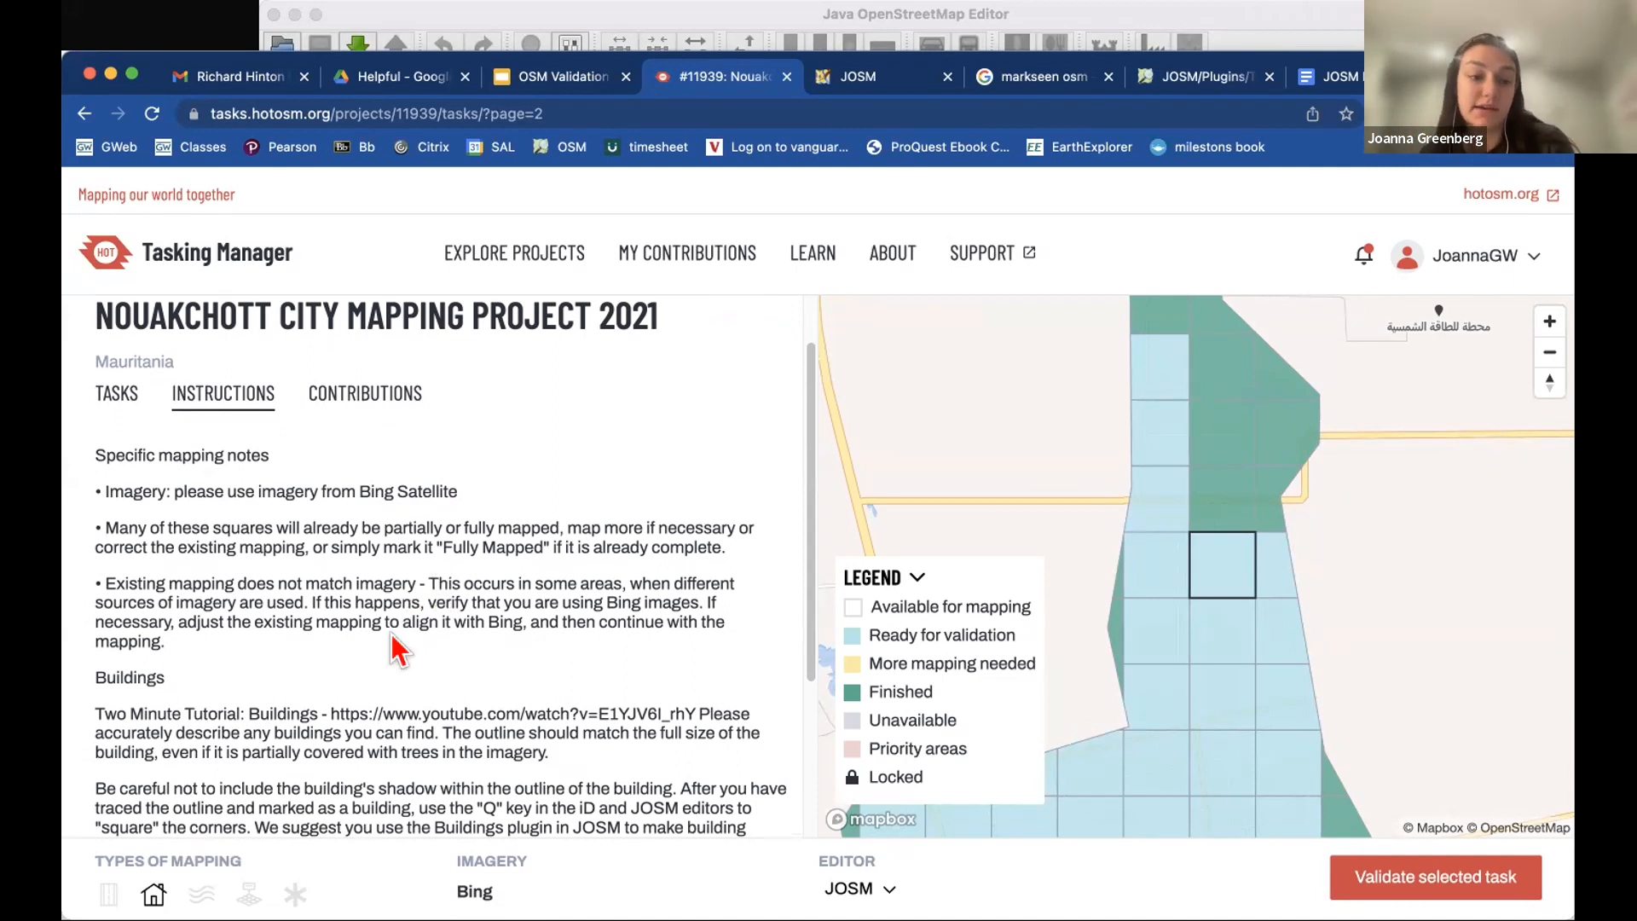
scroll(398, 665, down, 3)
scroll(396, 648, down, 3)
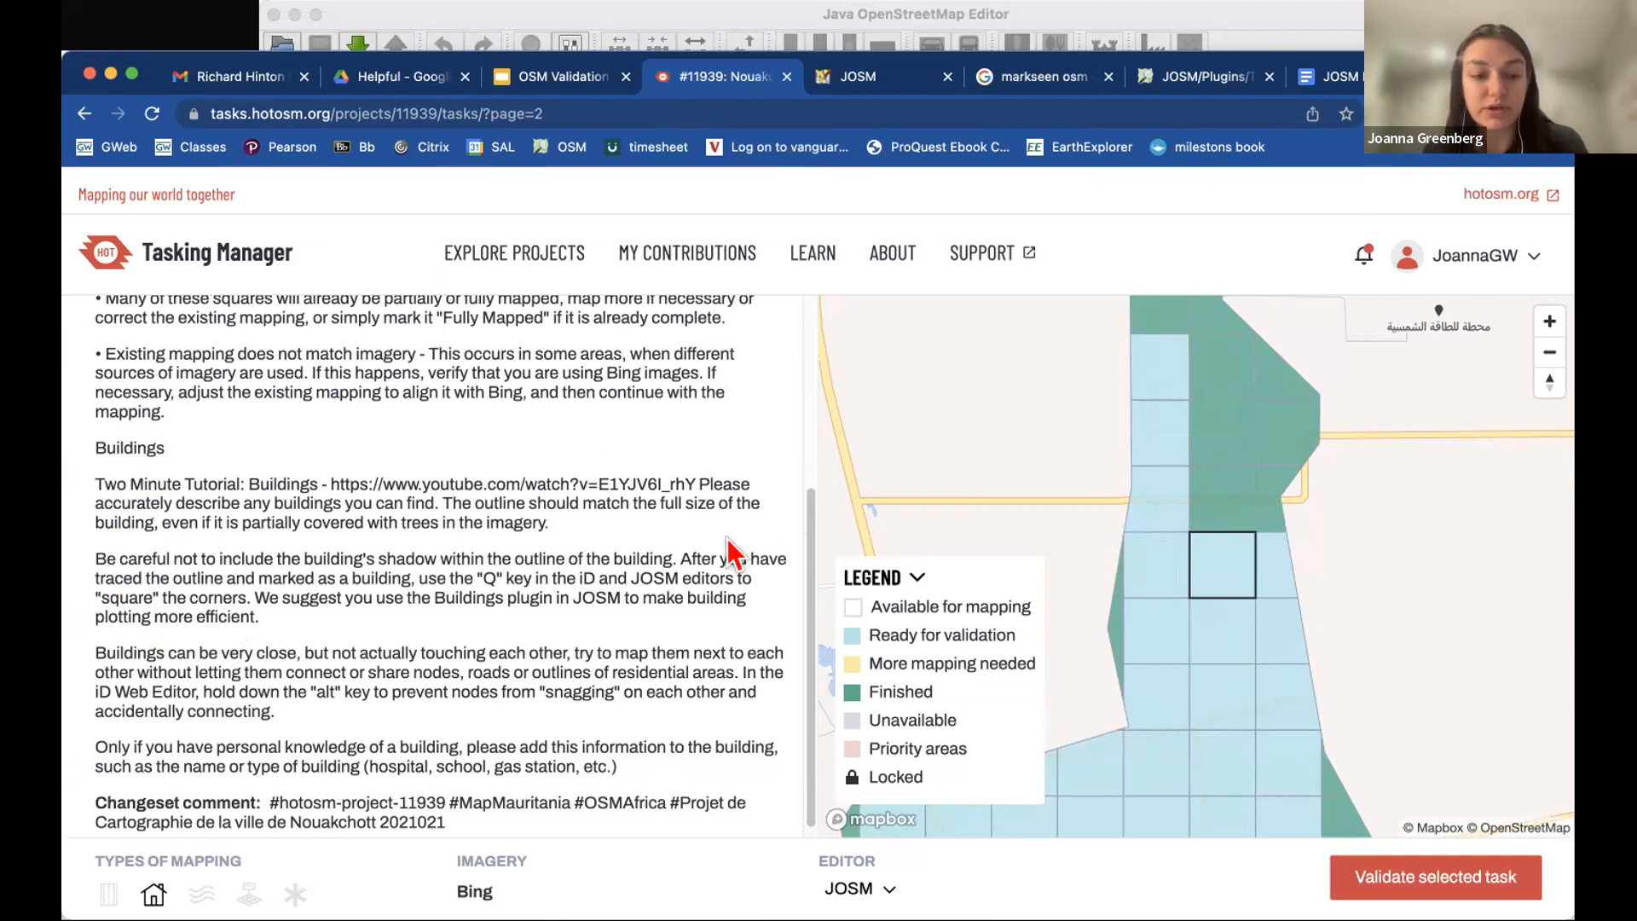
scroll(748, 550, down, 1)
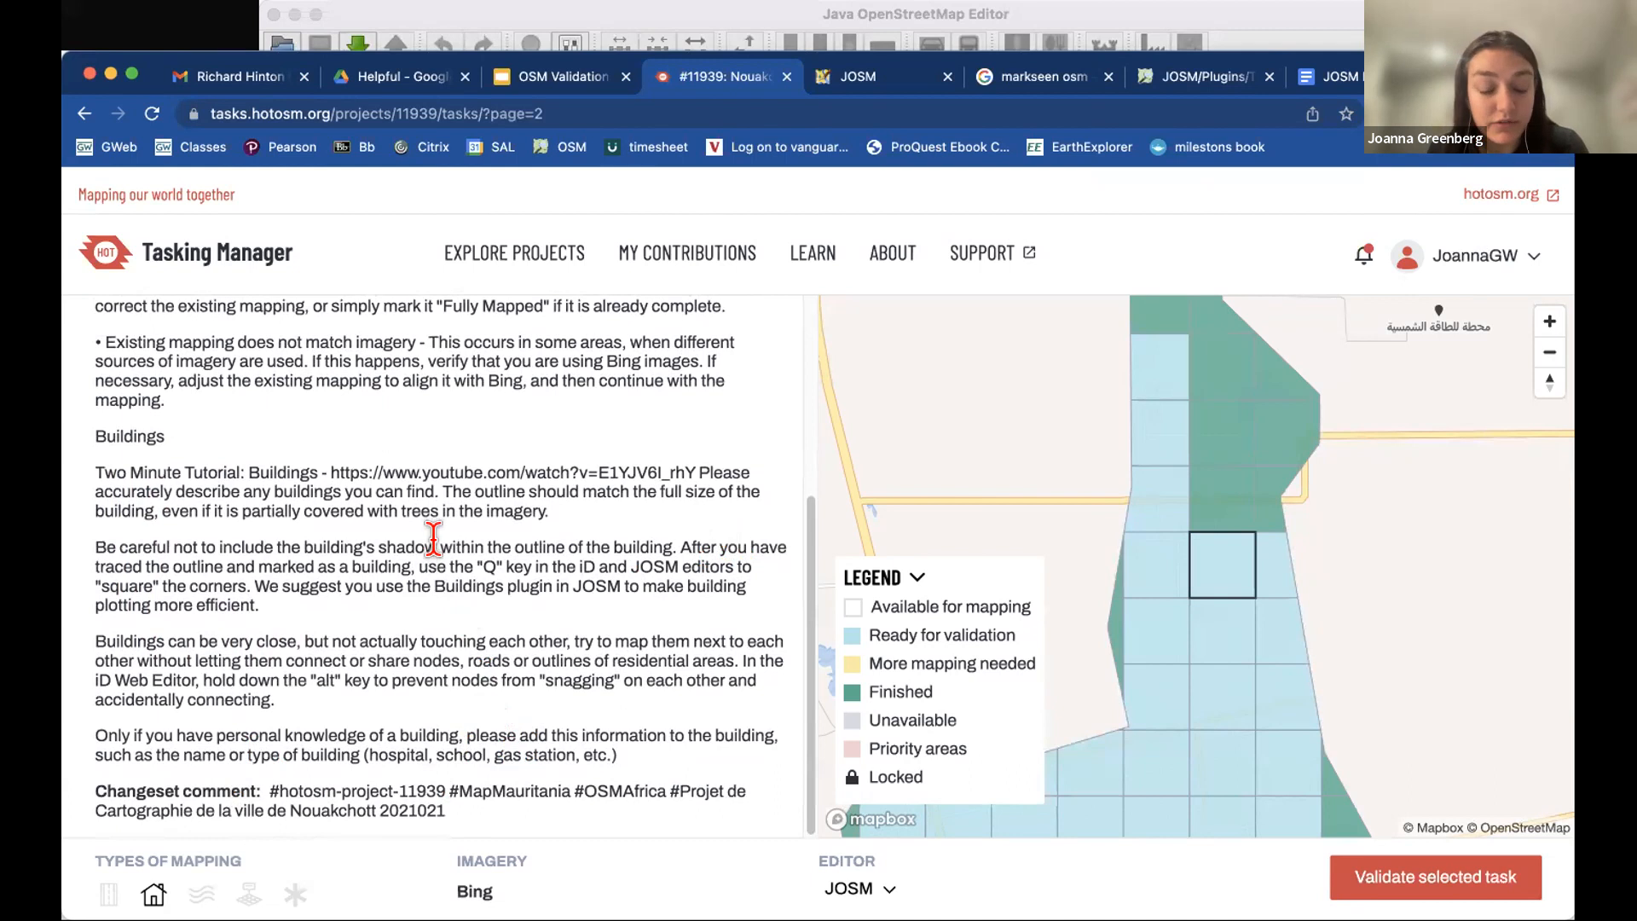
scroll(432, 537, up, 1)
scroll(433, 537, down, 1)
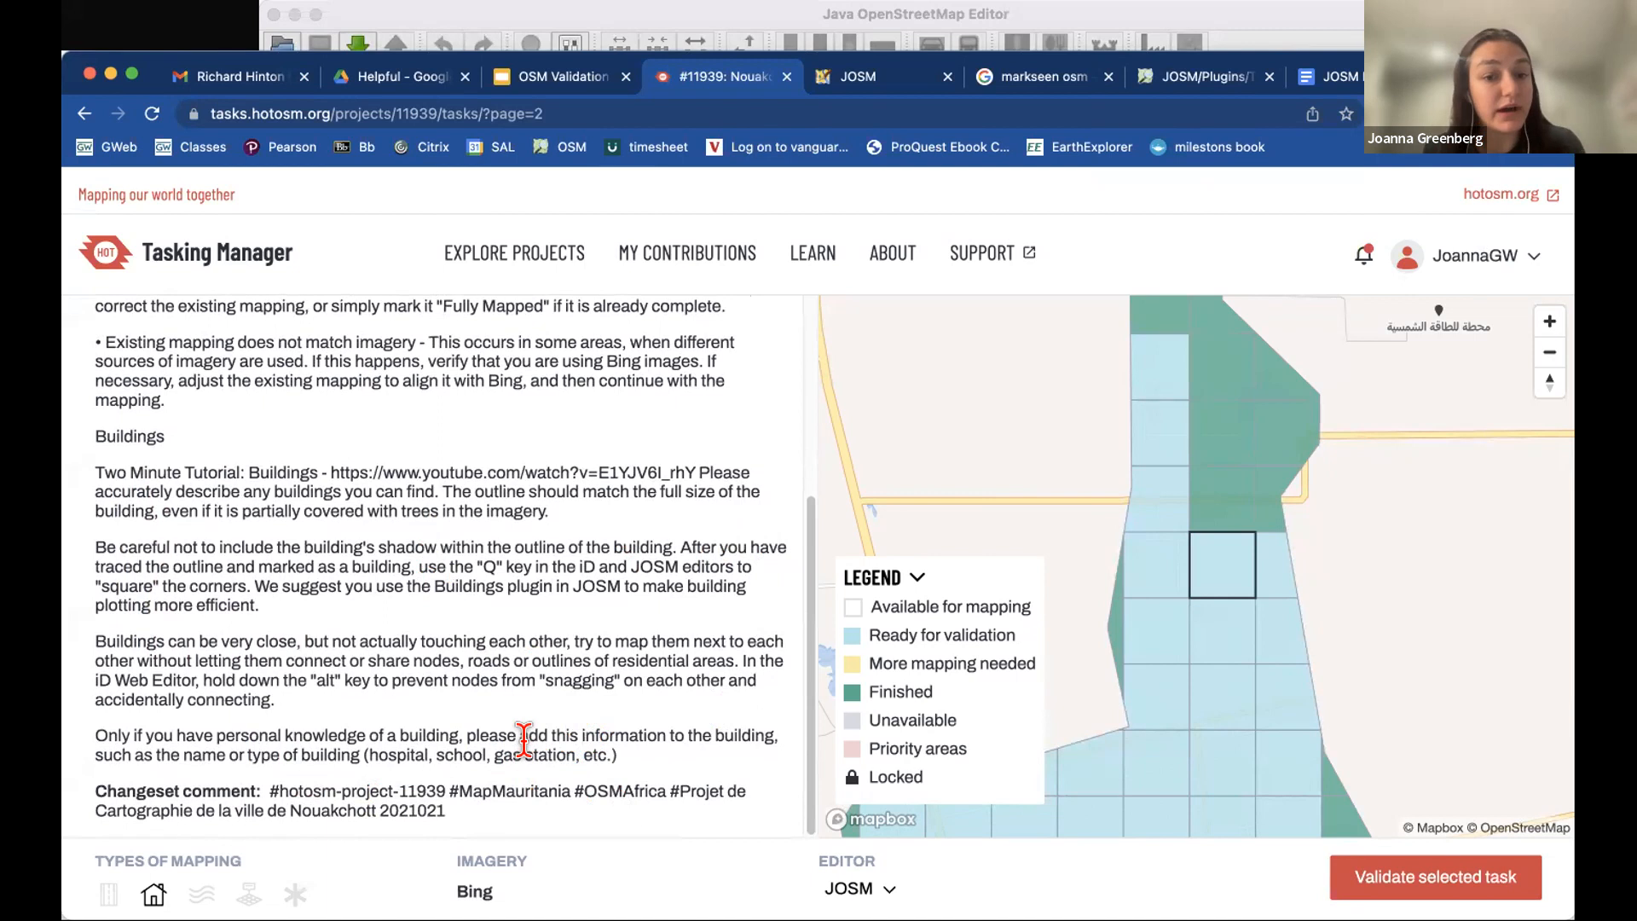
scroll(801, 543, up, 1)
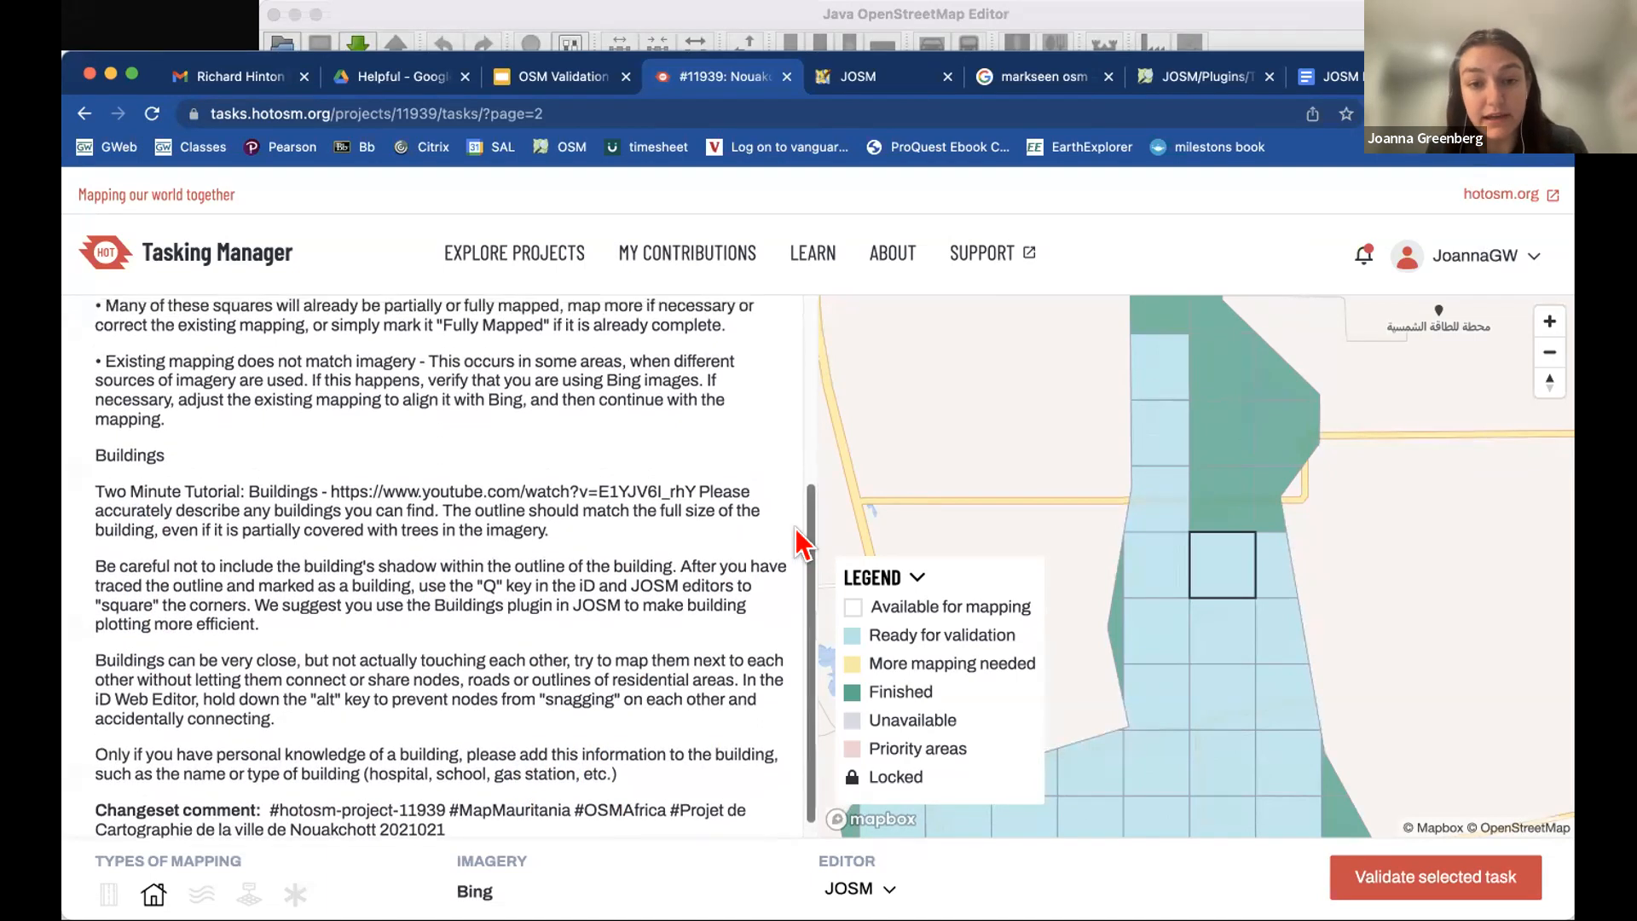
scroll(799, 543, up, 6)
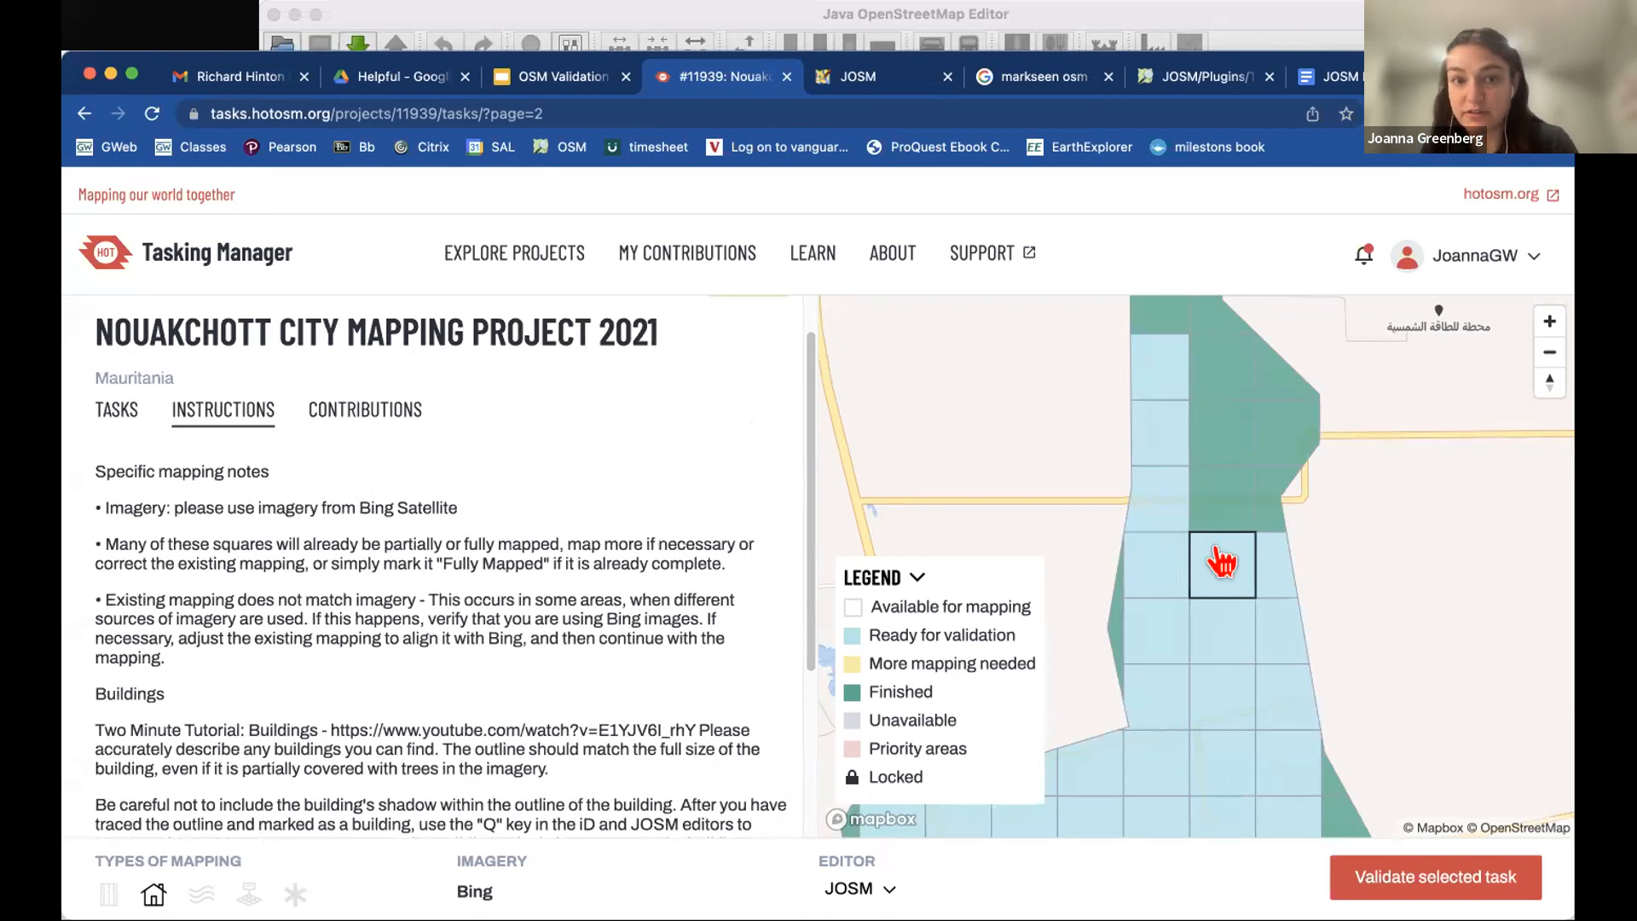
- Try to validate the selected Nouakchott task, and release the locked task #813 in project #9352 by stopping its validation
click(1460, 882)
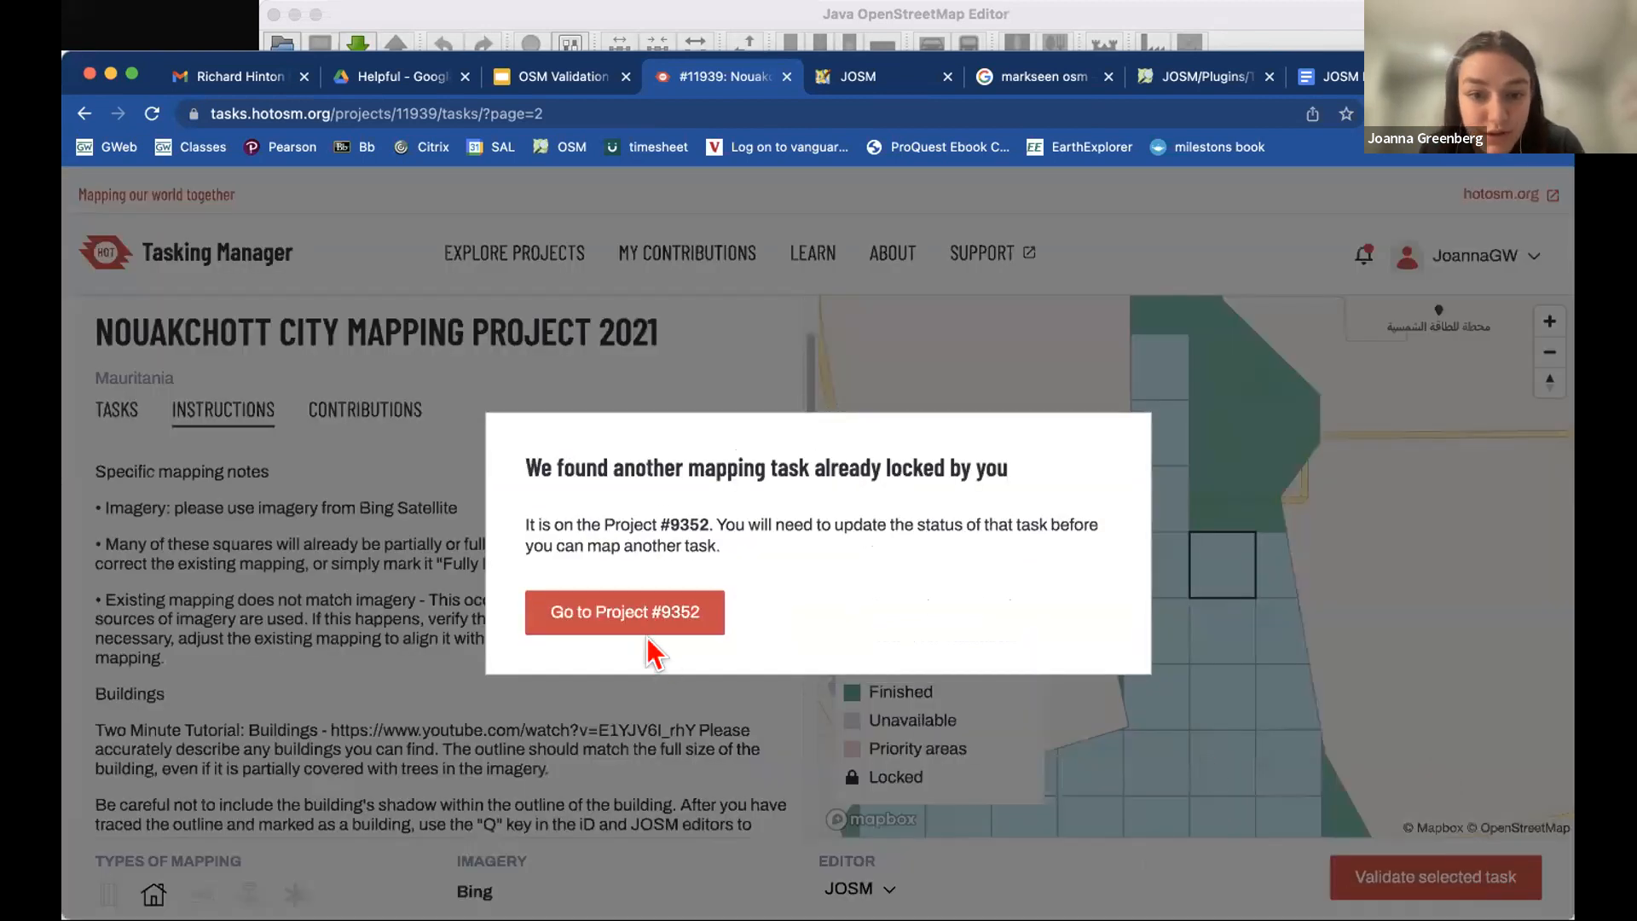
click(638, 620)
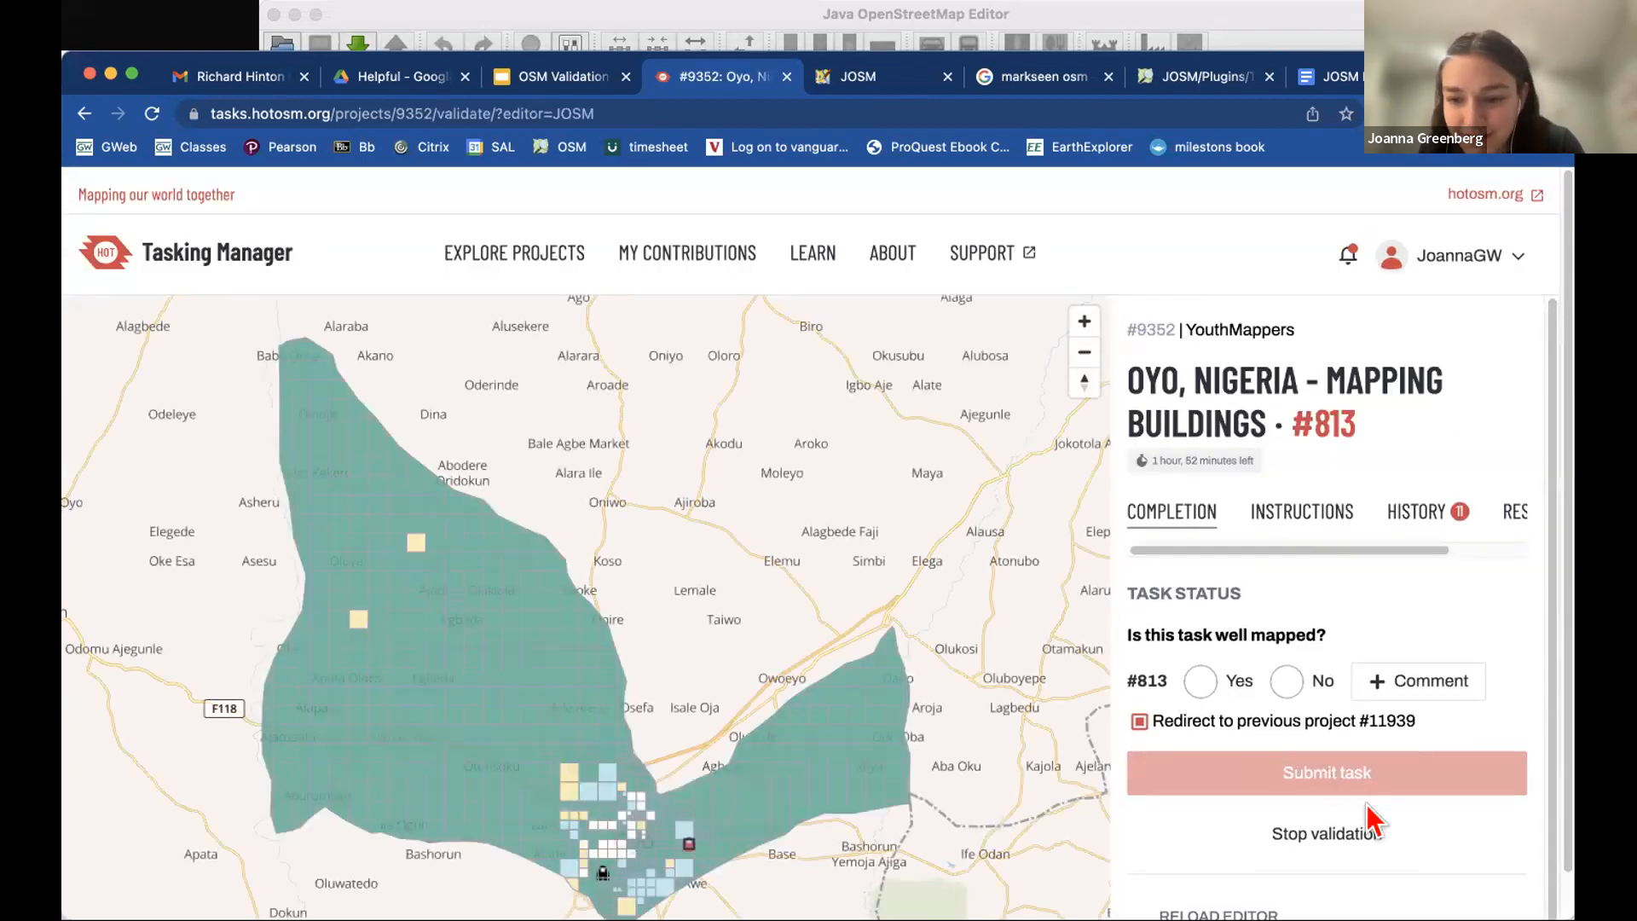
click(1352, 834)
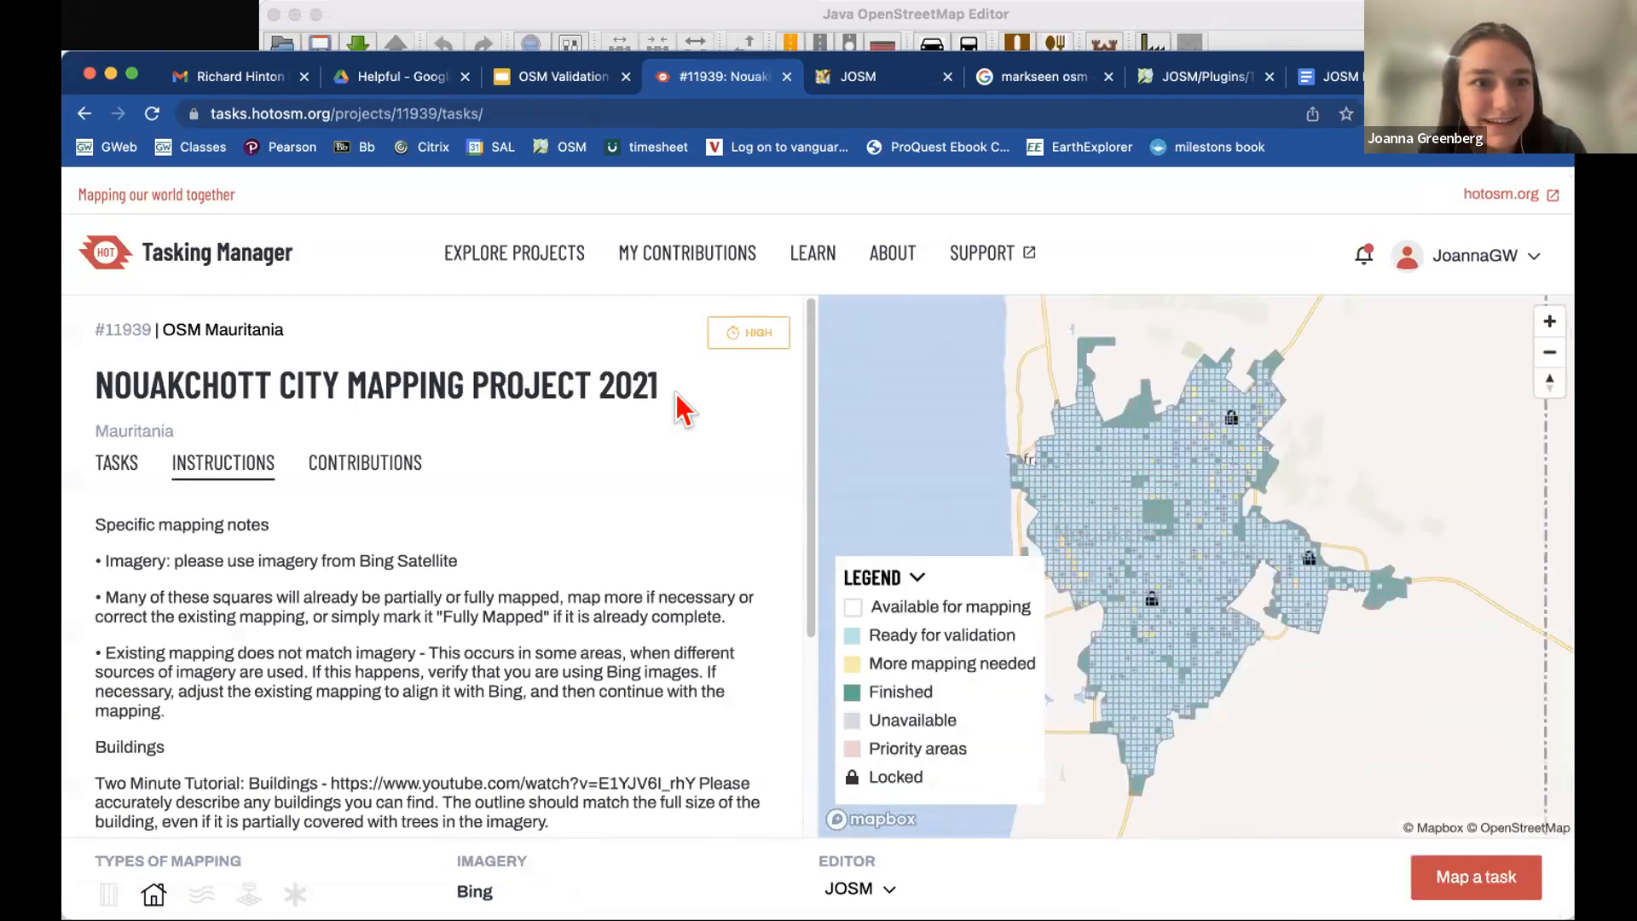
click(81, 116)
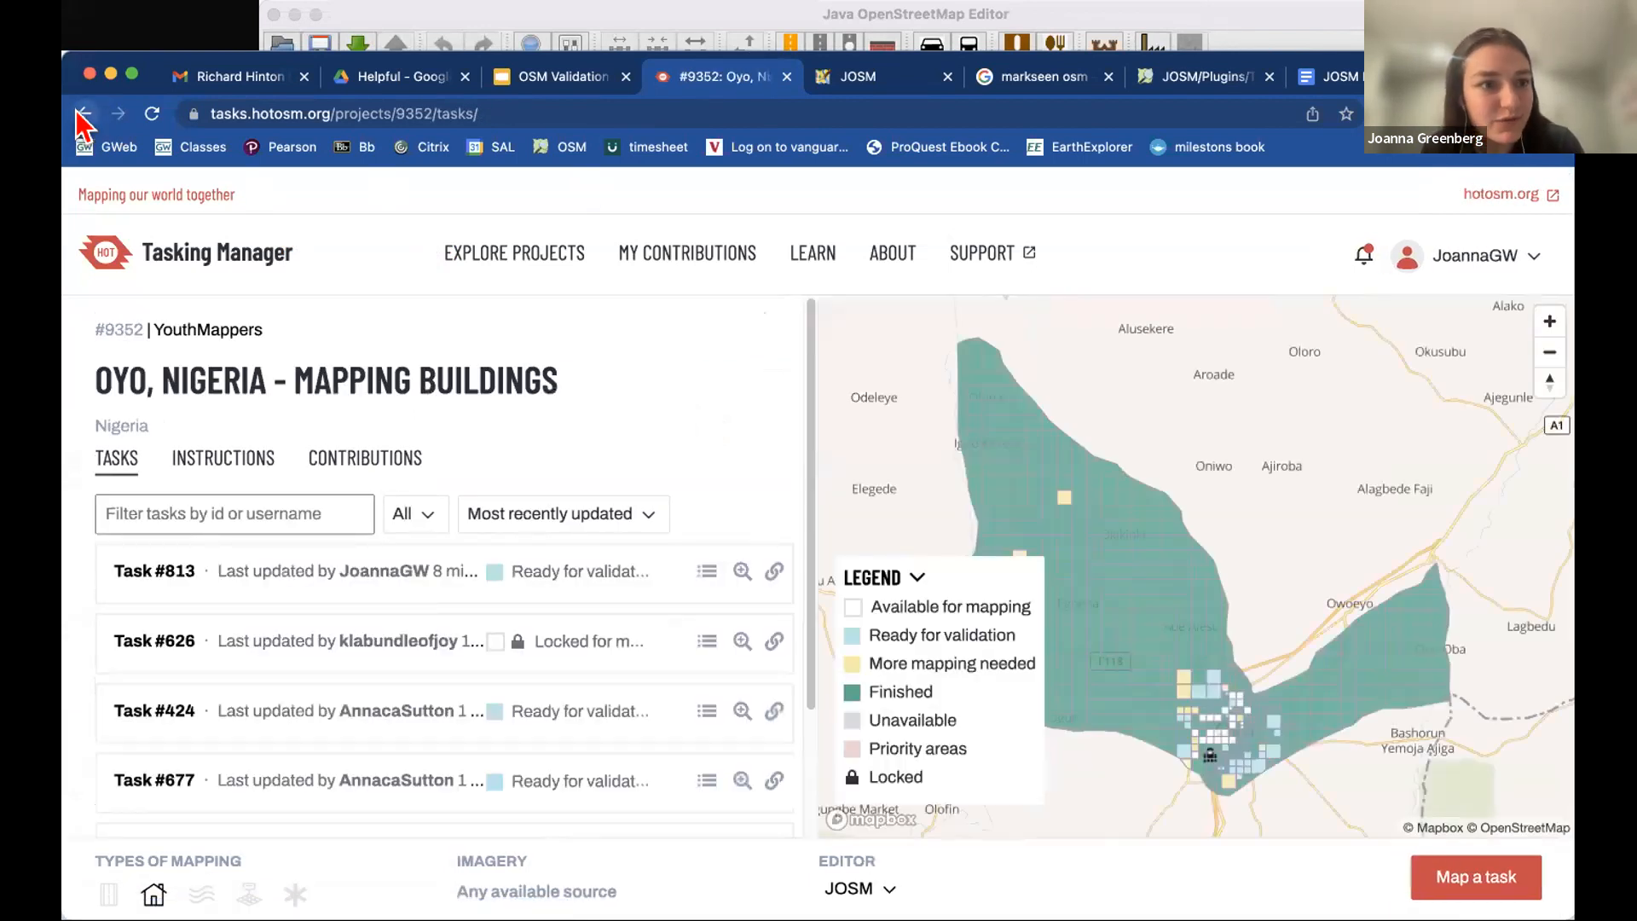
- Try to go back from the Oyo, Nigeria project's task page to the previously viewed page
click(82, 116)
click(82, 116)
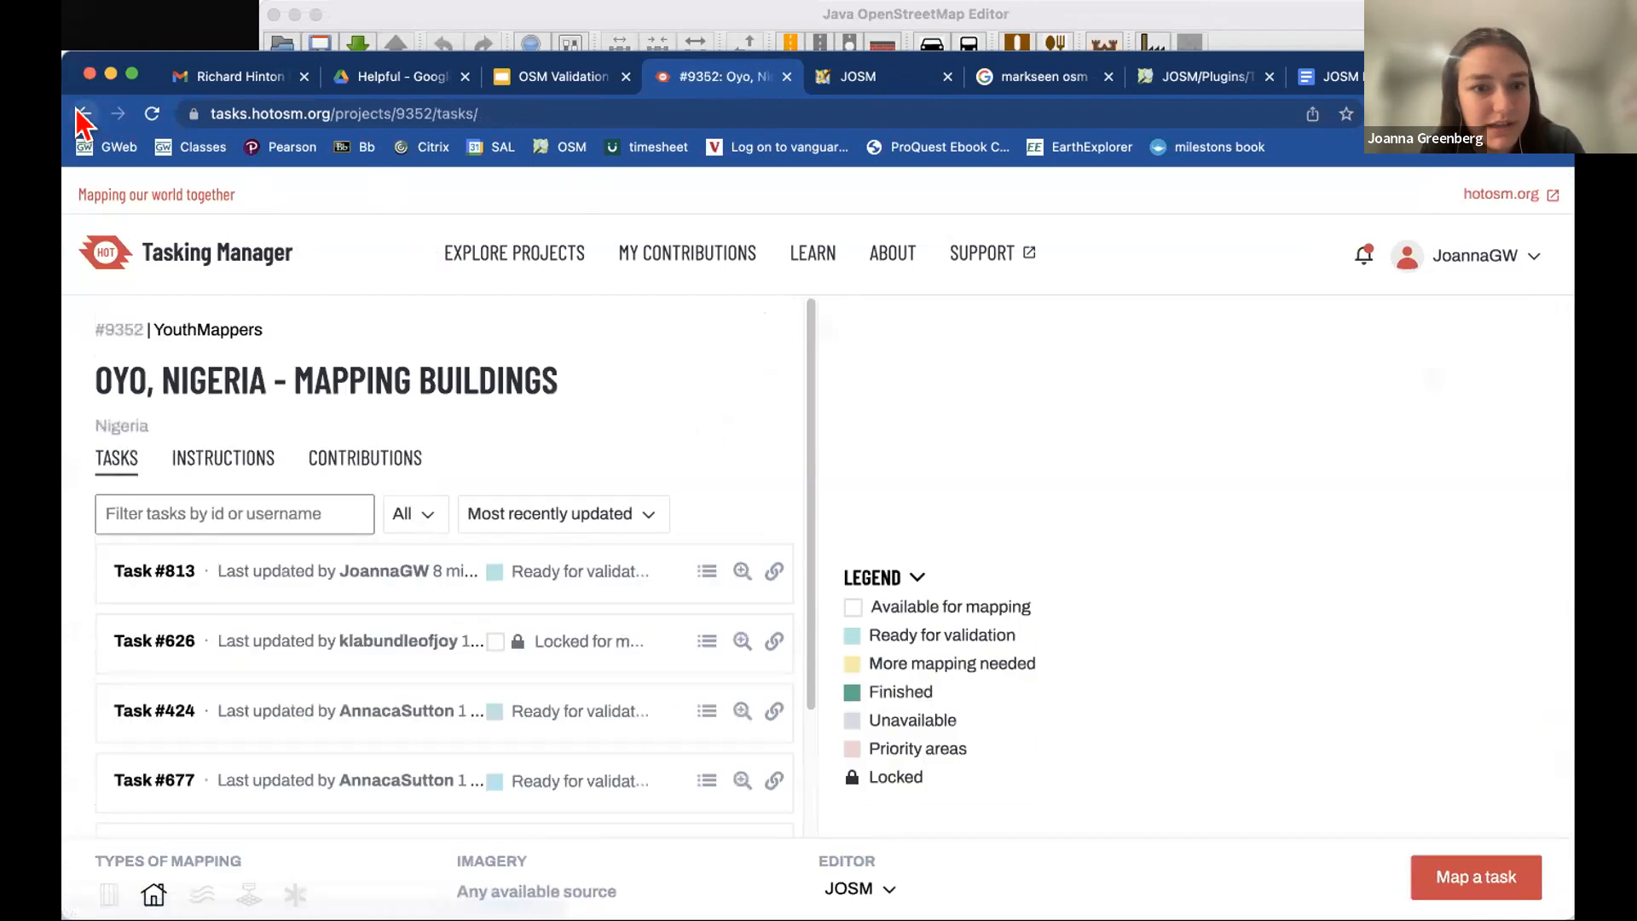
click(81, 116)
click(82, 116)
click(79, 112)
click(79, 113)
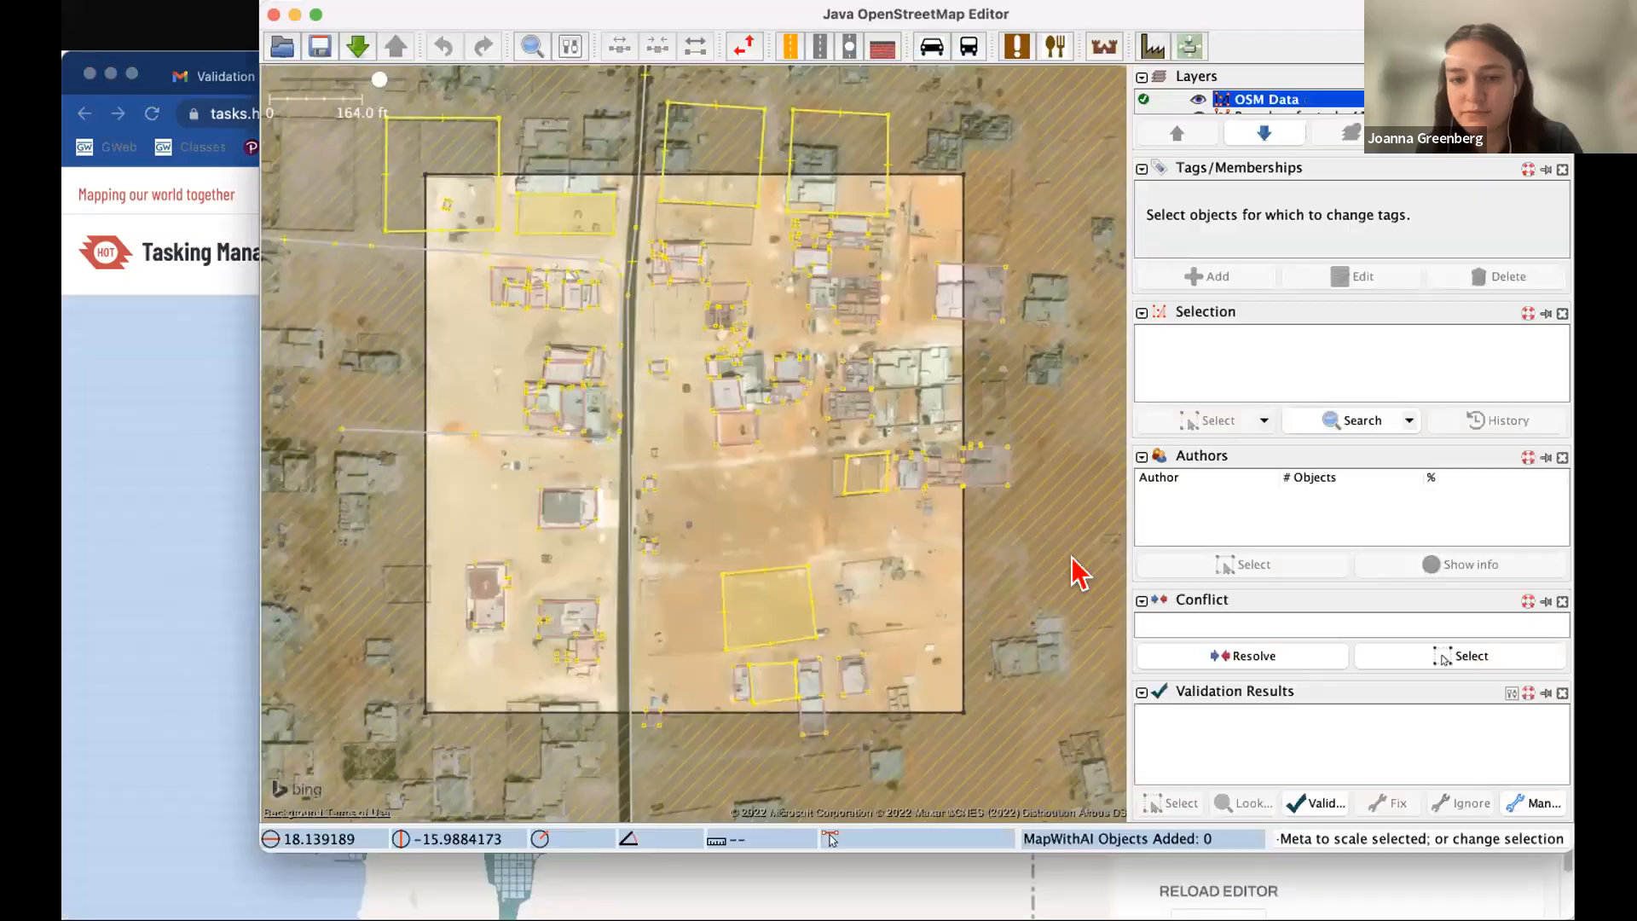
- Locate the locked task #412 on the Nouakchott City Mapping Project map in the HOT Tasking Manager
click(228, 520)
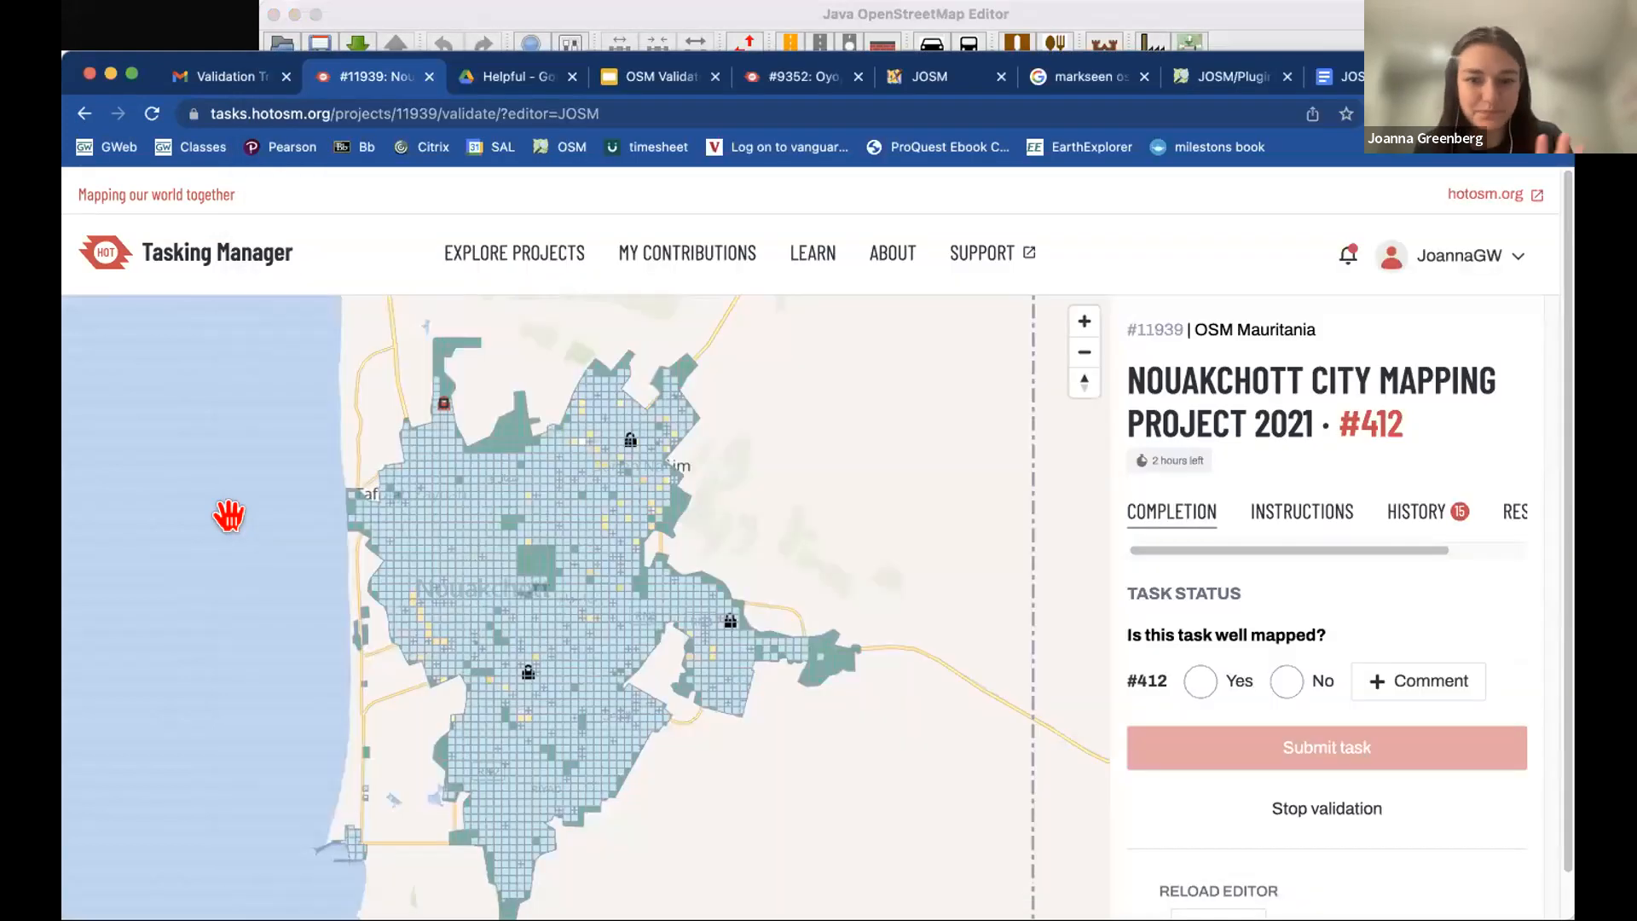
scroll(435, 417, up, 5)
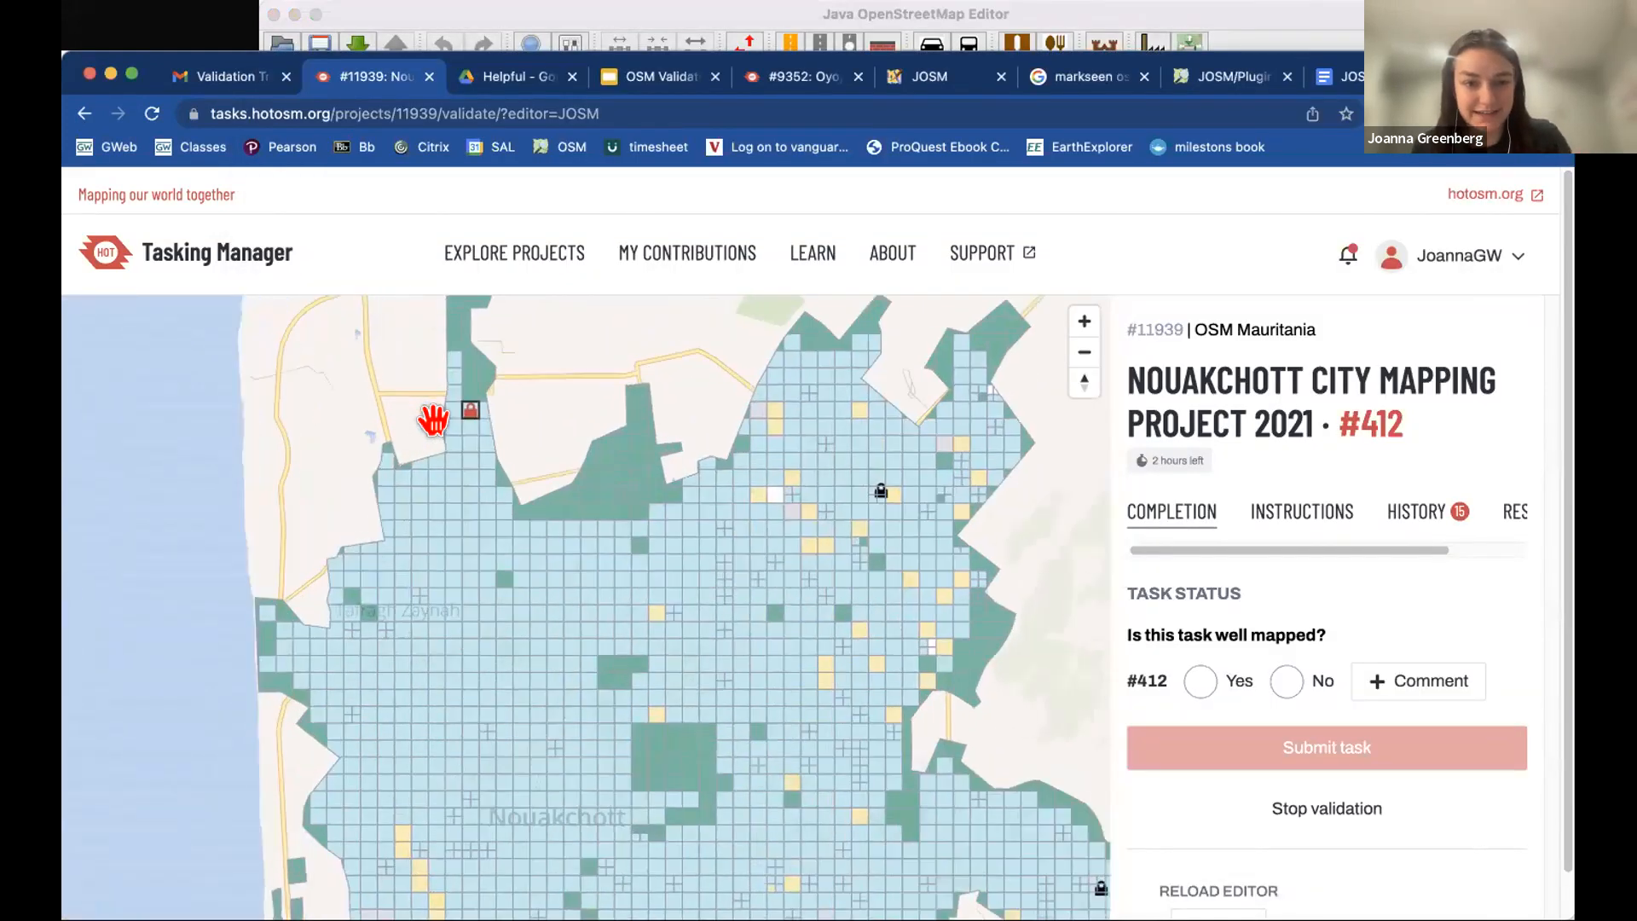
scroll(434, 418, up, 5)
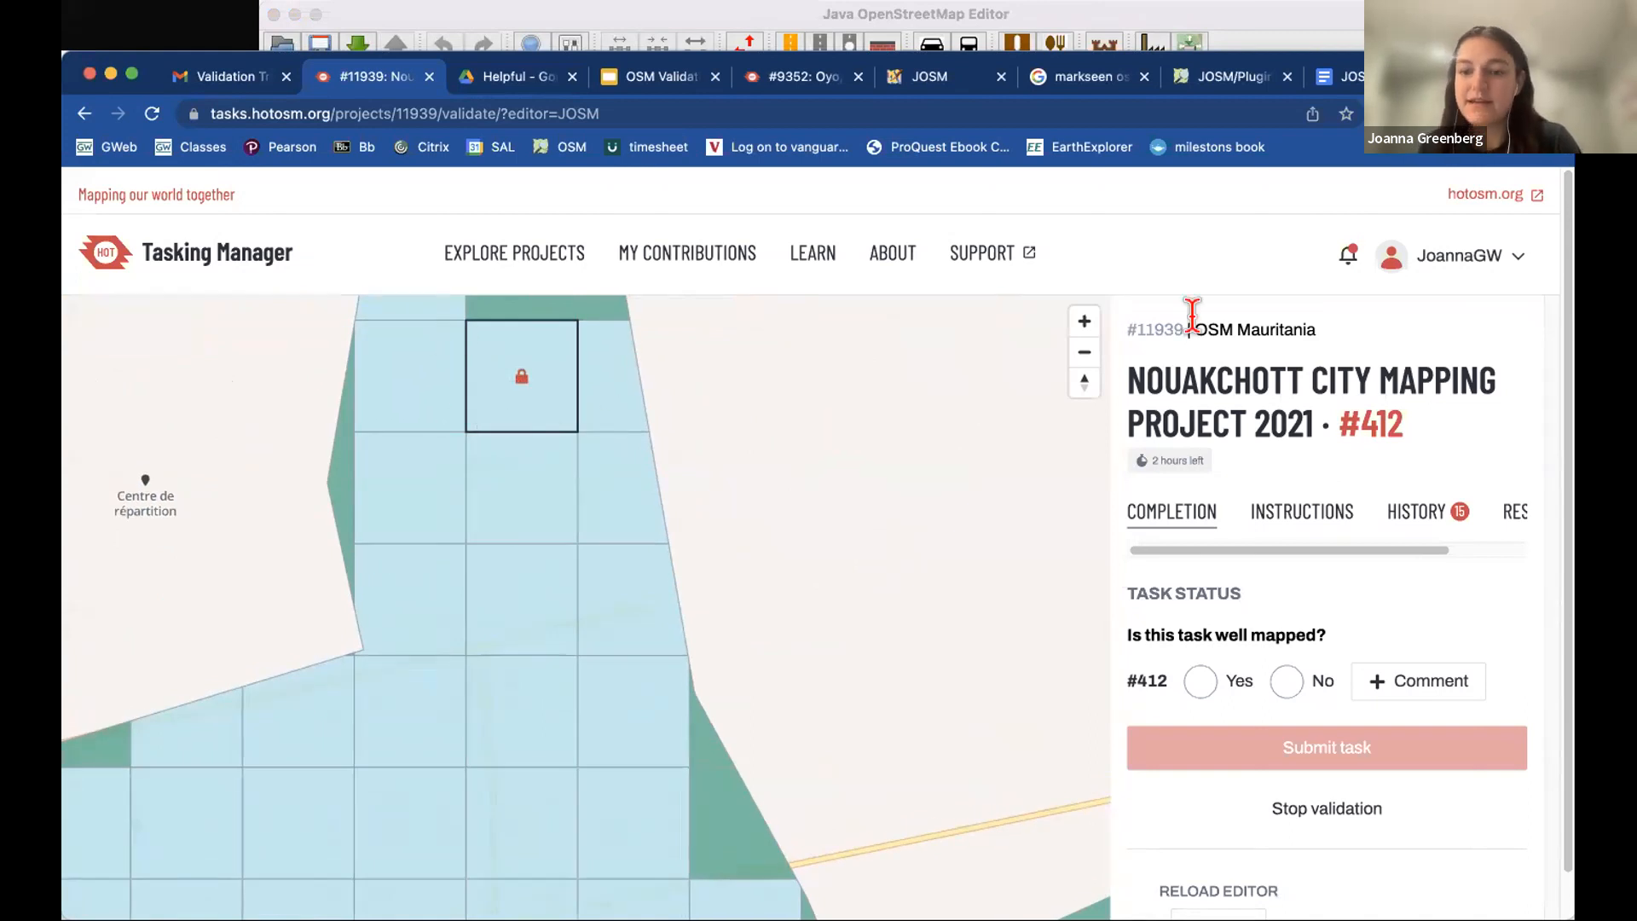
- Return to JOSM and enlarge the layer list so that all loaded data, boundary and imagery layers show
click(1270, 30)
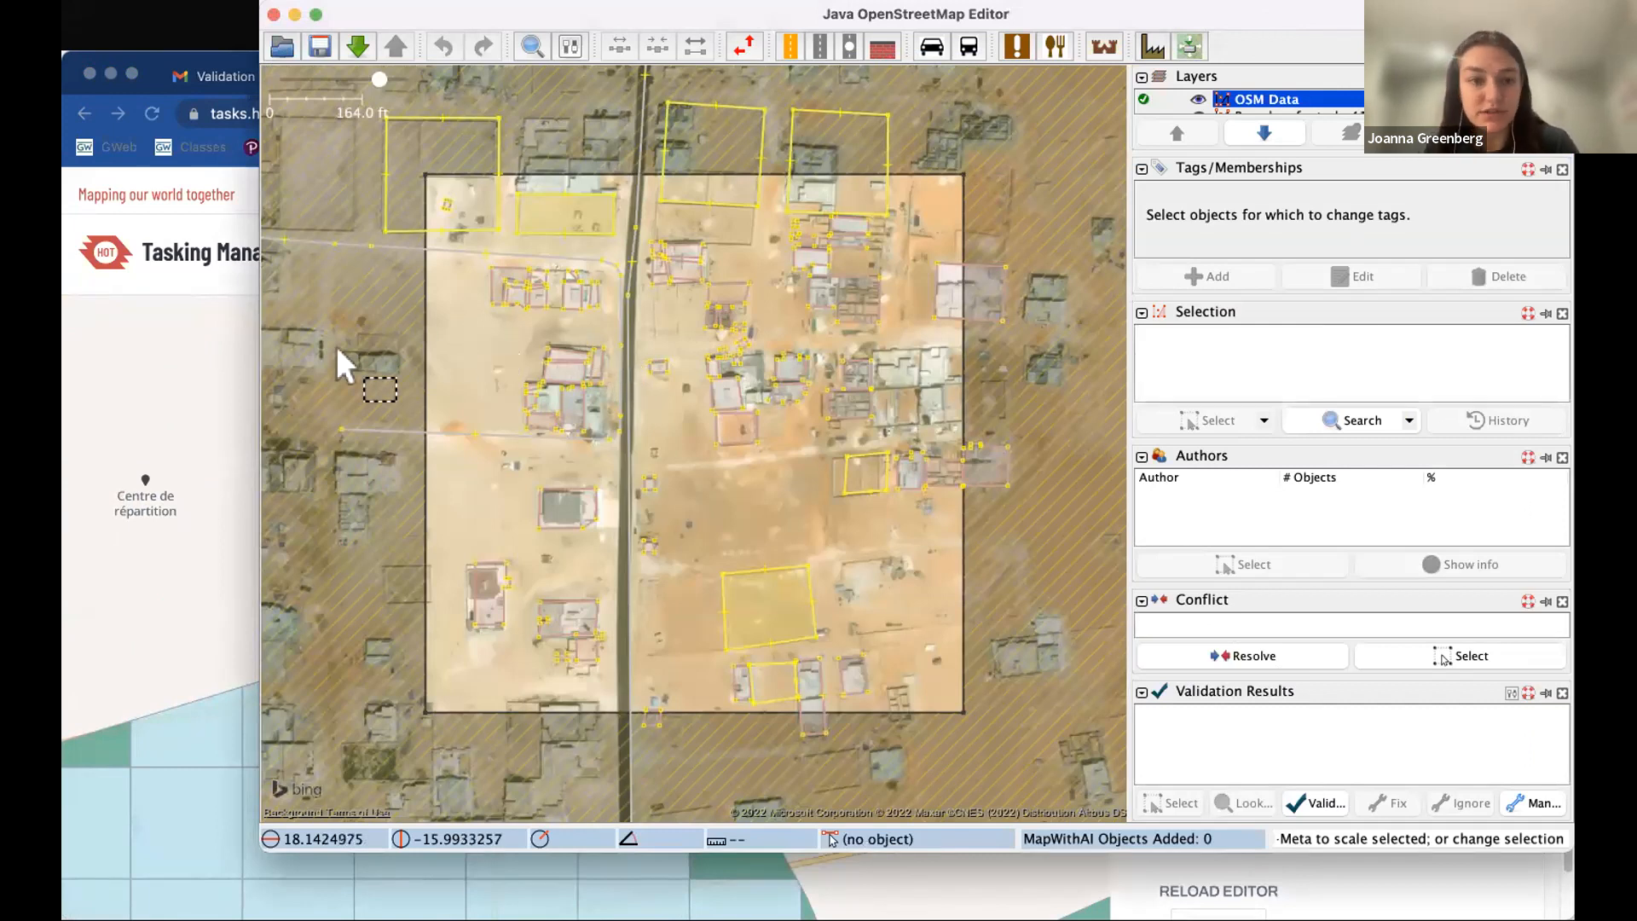
click(500, 190)
click(387, 566)
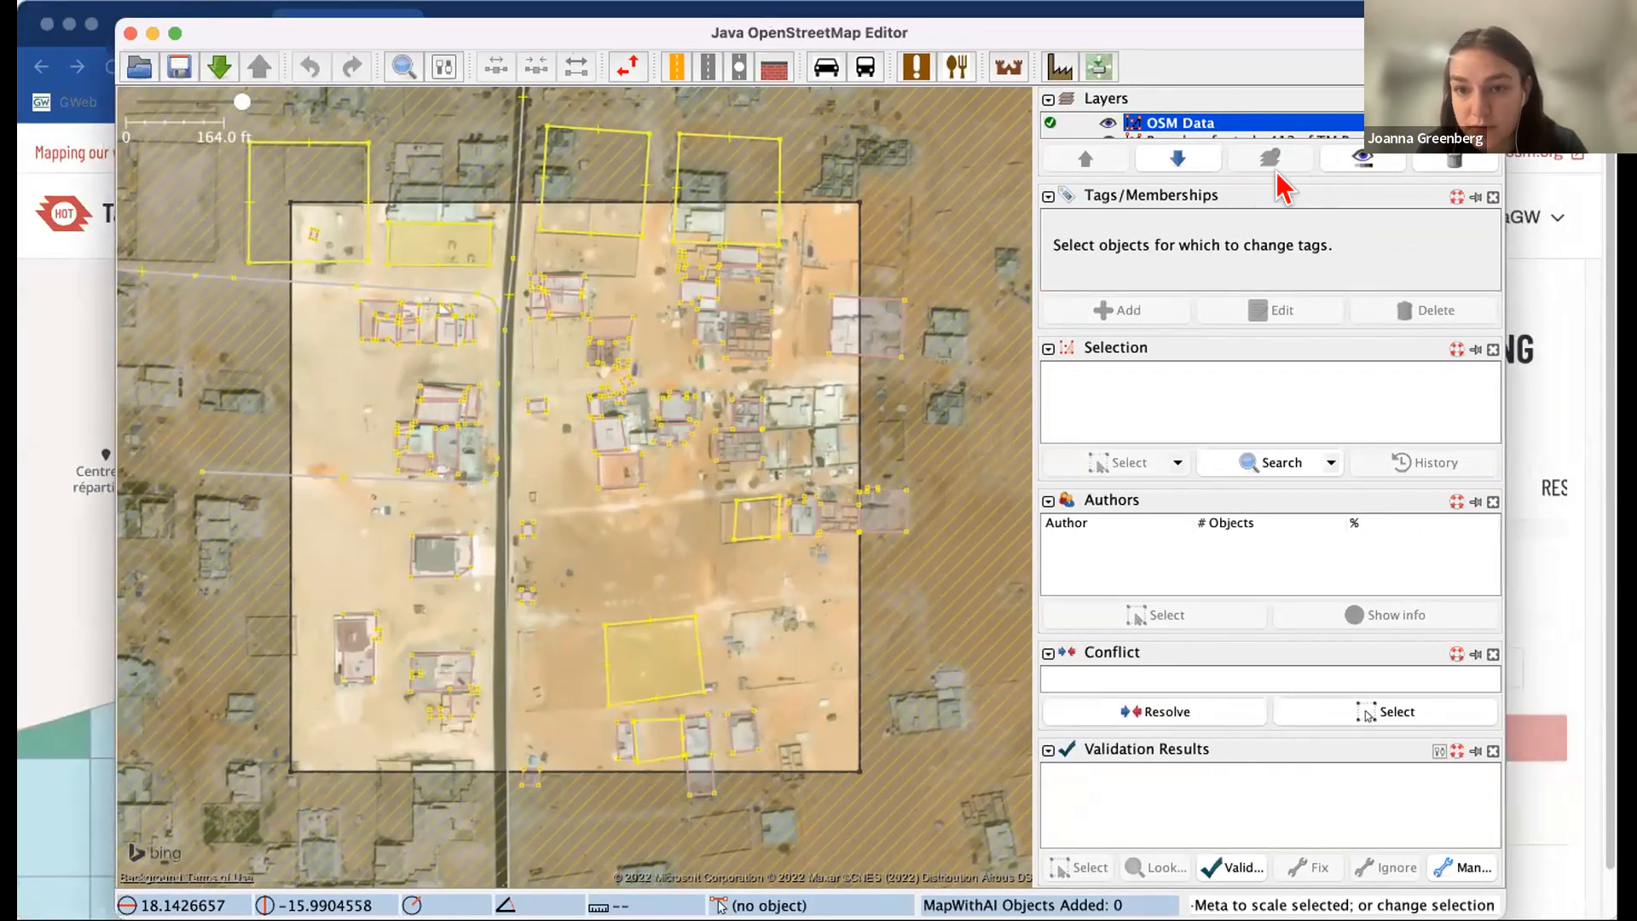
drag(1286, 168, 1286, 233)
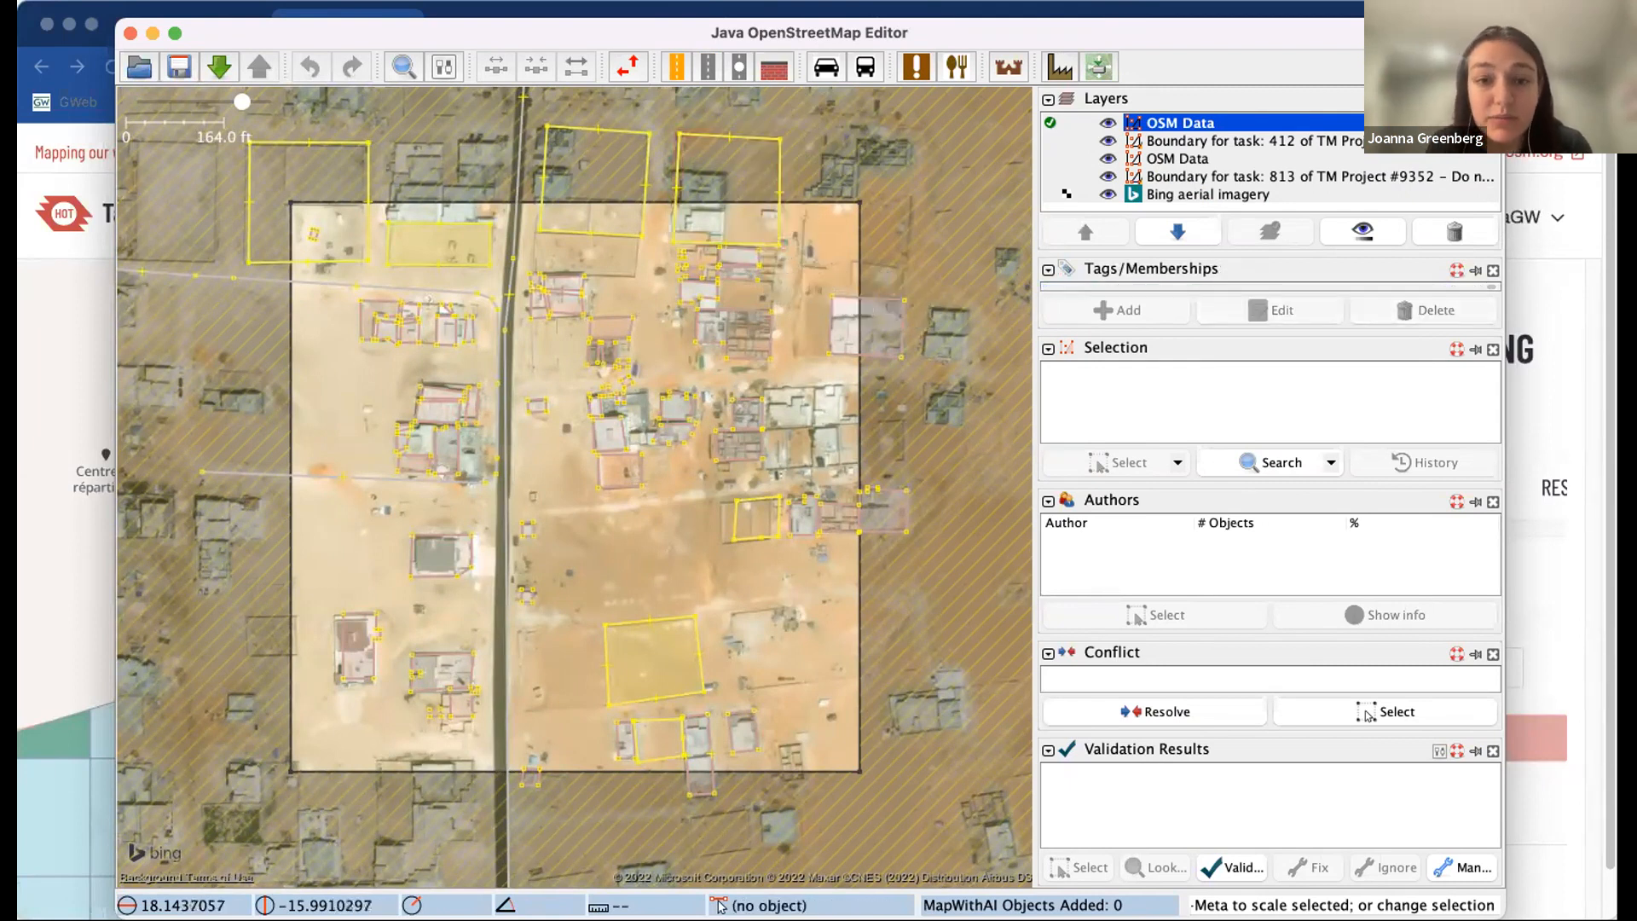
- Review the available background imagery sources and examine how the building outlines align with the Bing imagery
click(735, 0)
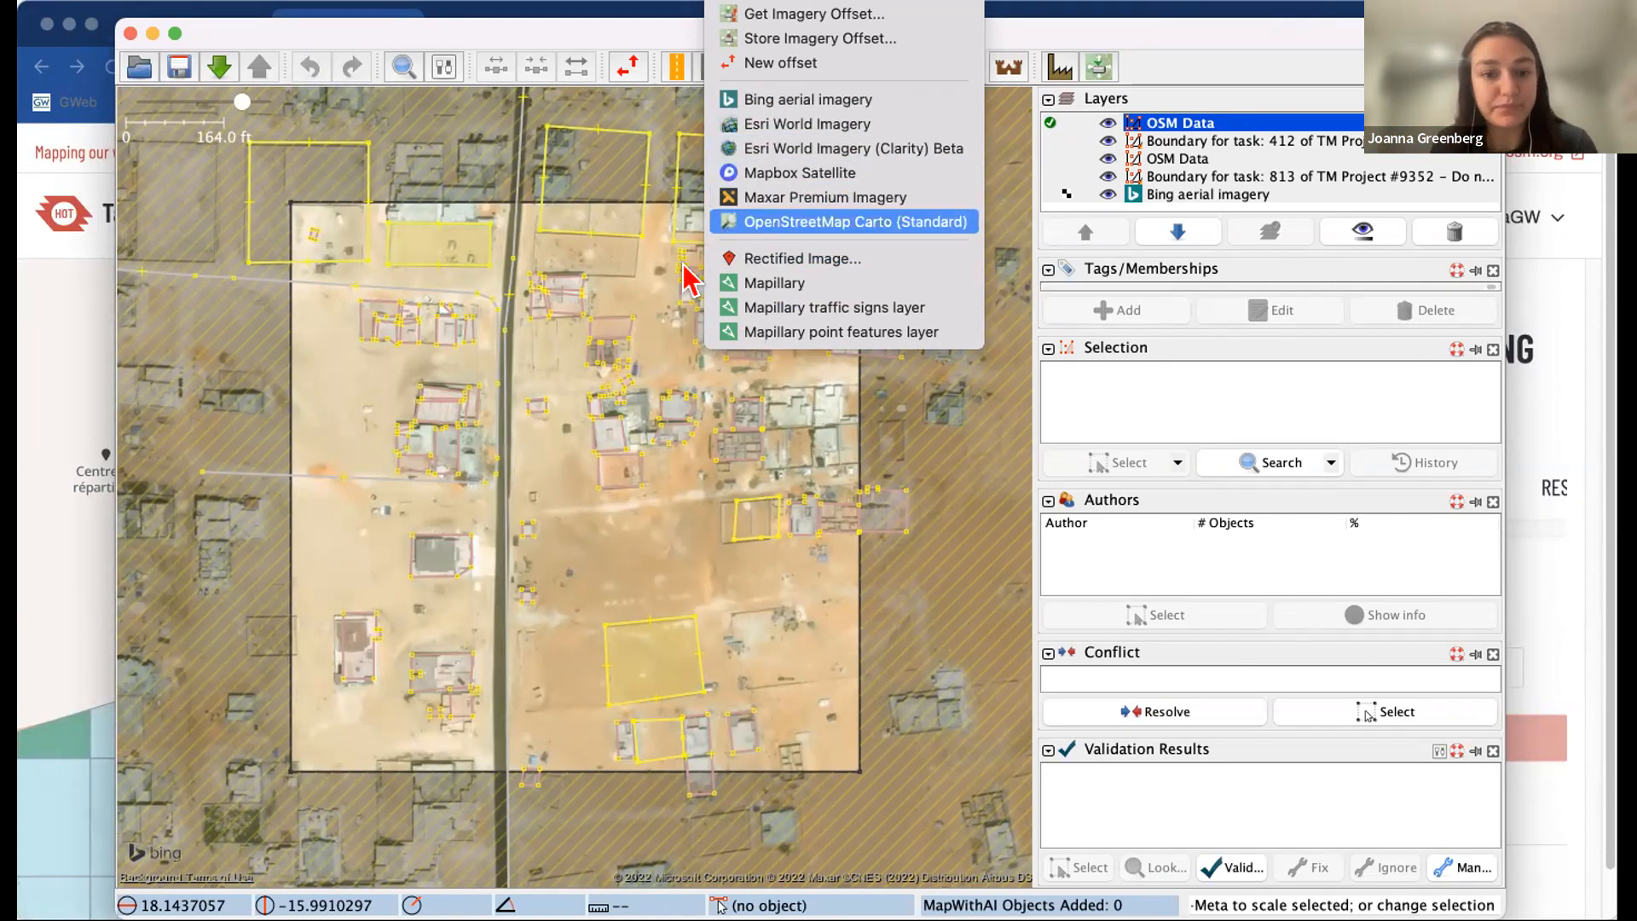
click(641, 287)
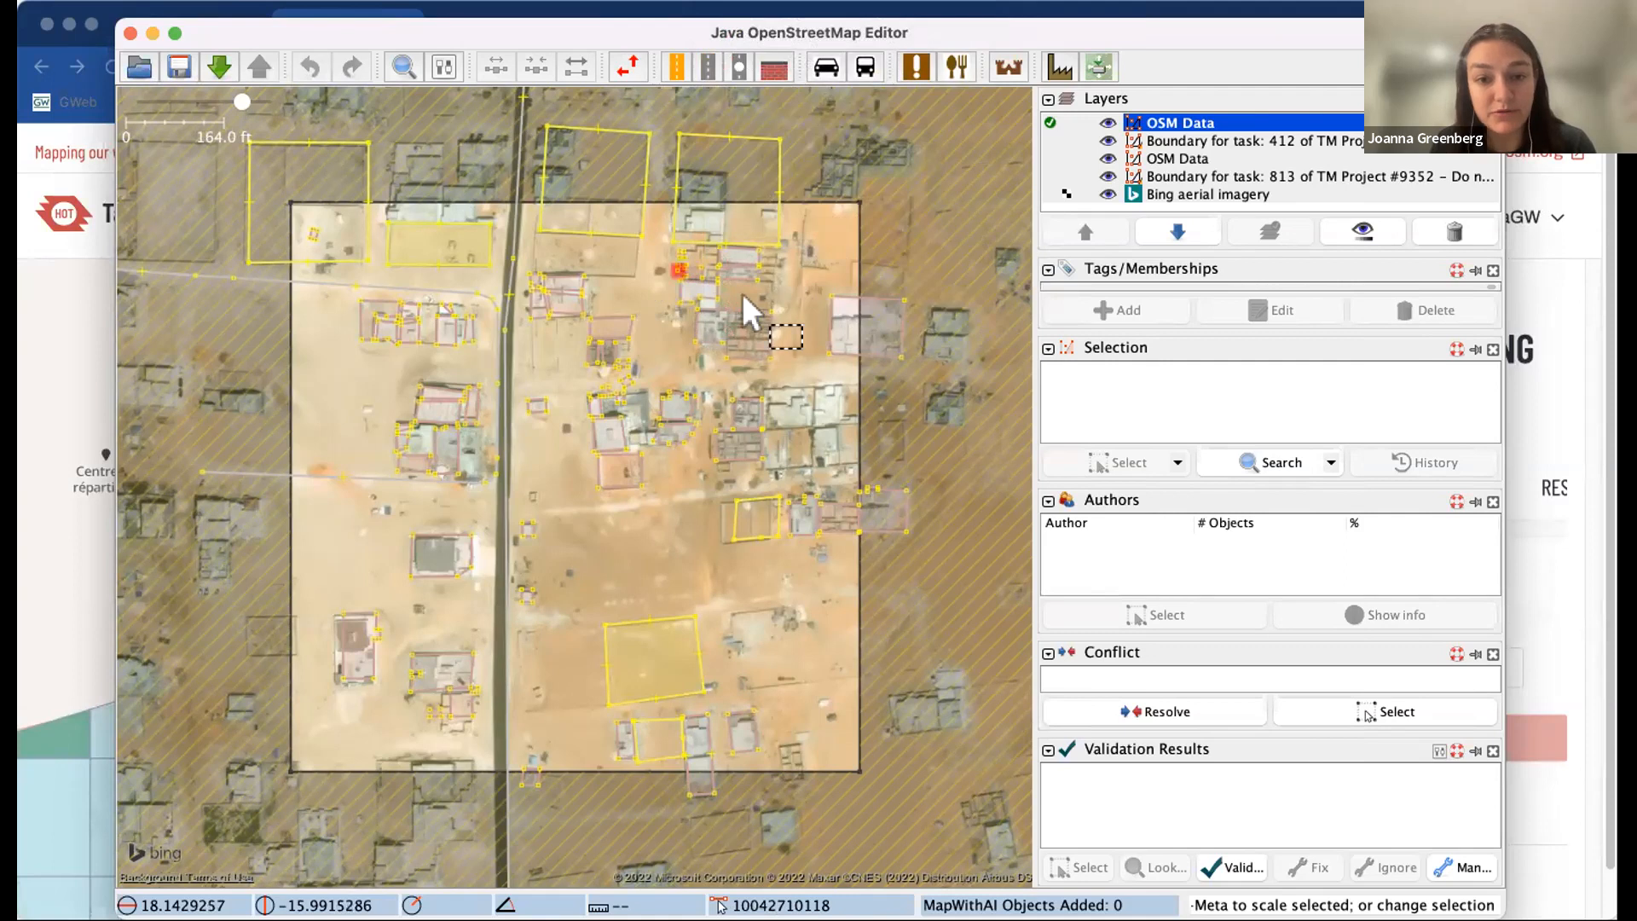
click(616, 426)
scroll(620, 428, up, 5)
click(689, 382)
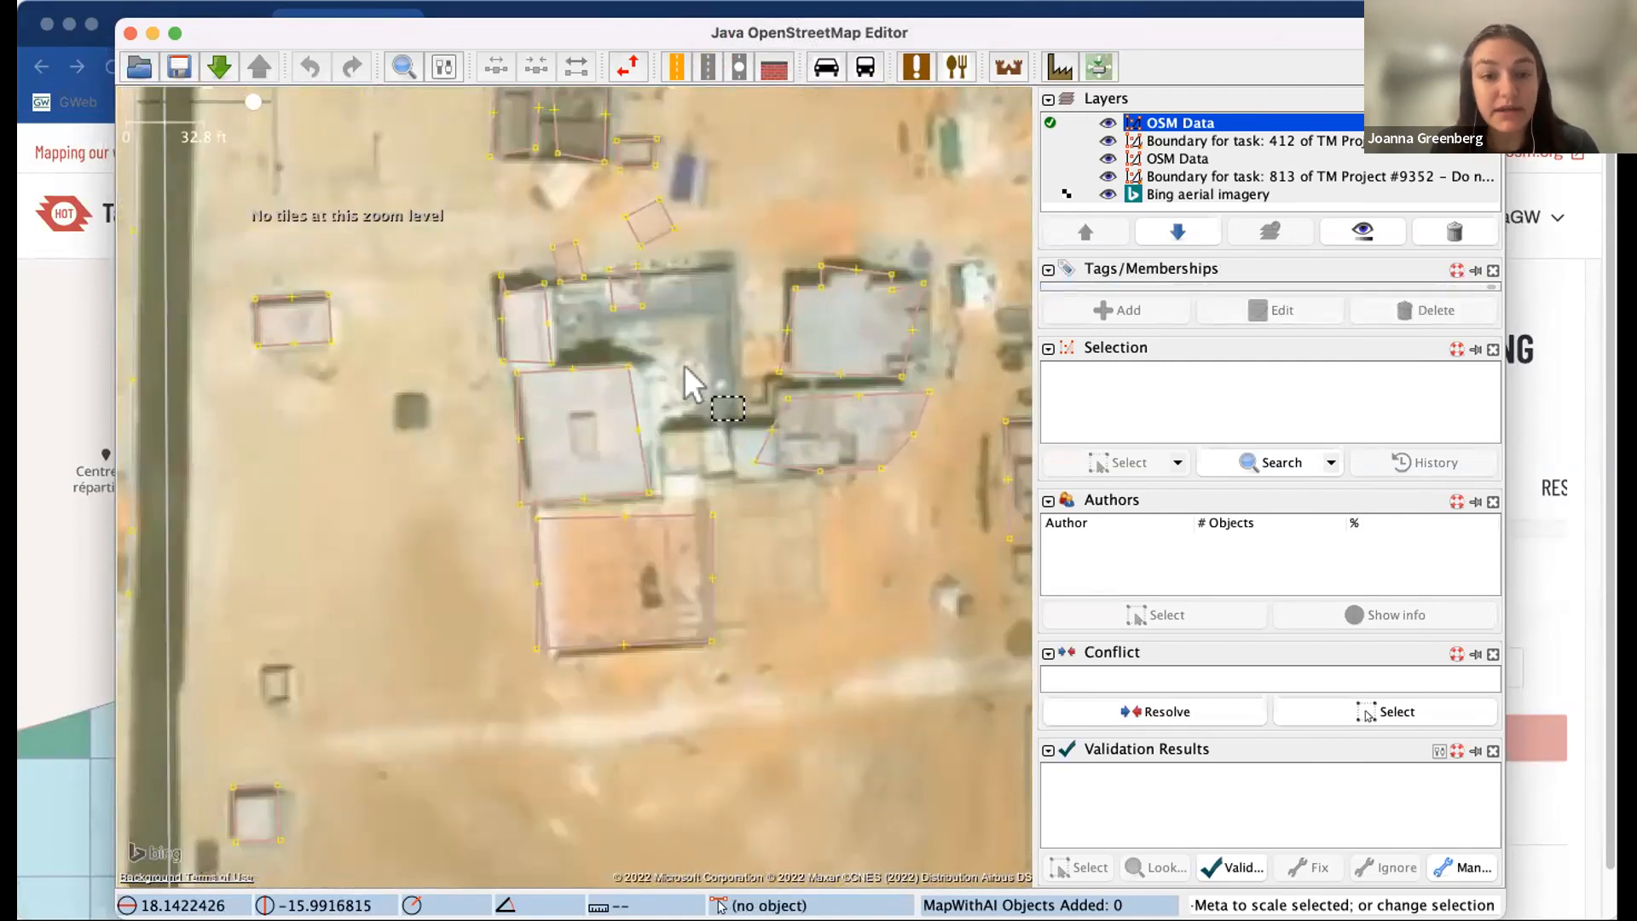
drag(730, 208, 881, 300)
drag(420, 290, 667, 263)
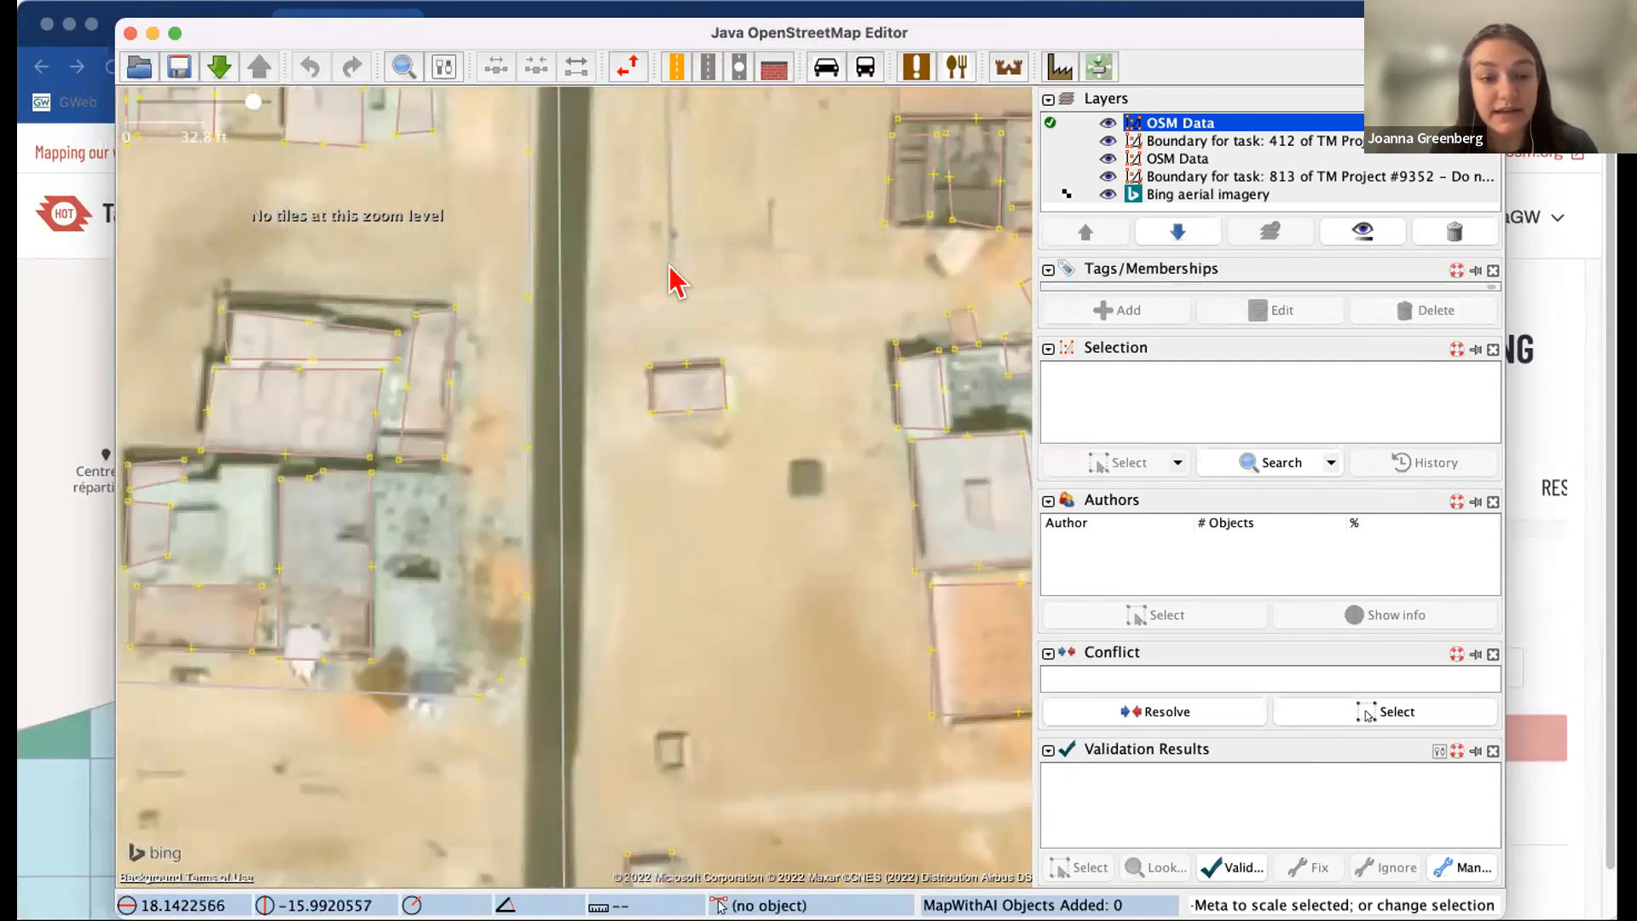
drag(692, 209, 728, 248)
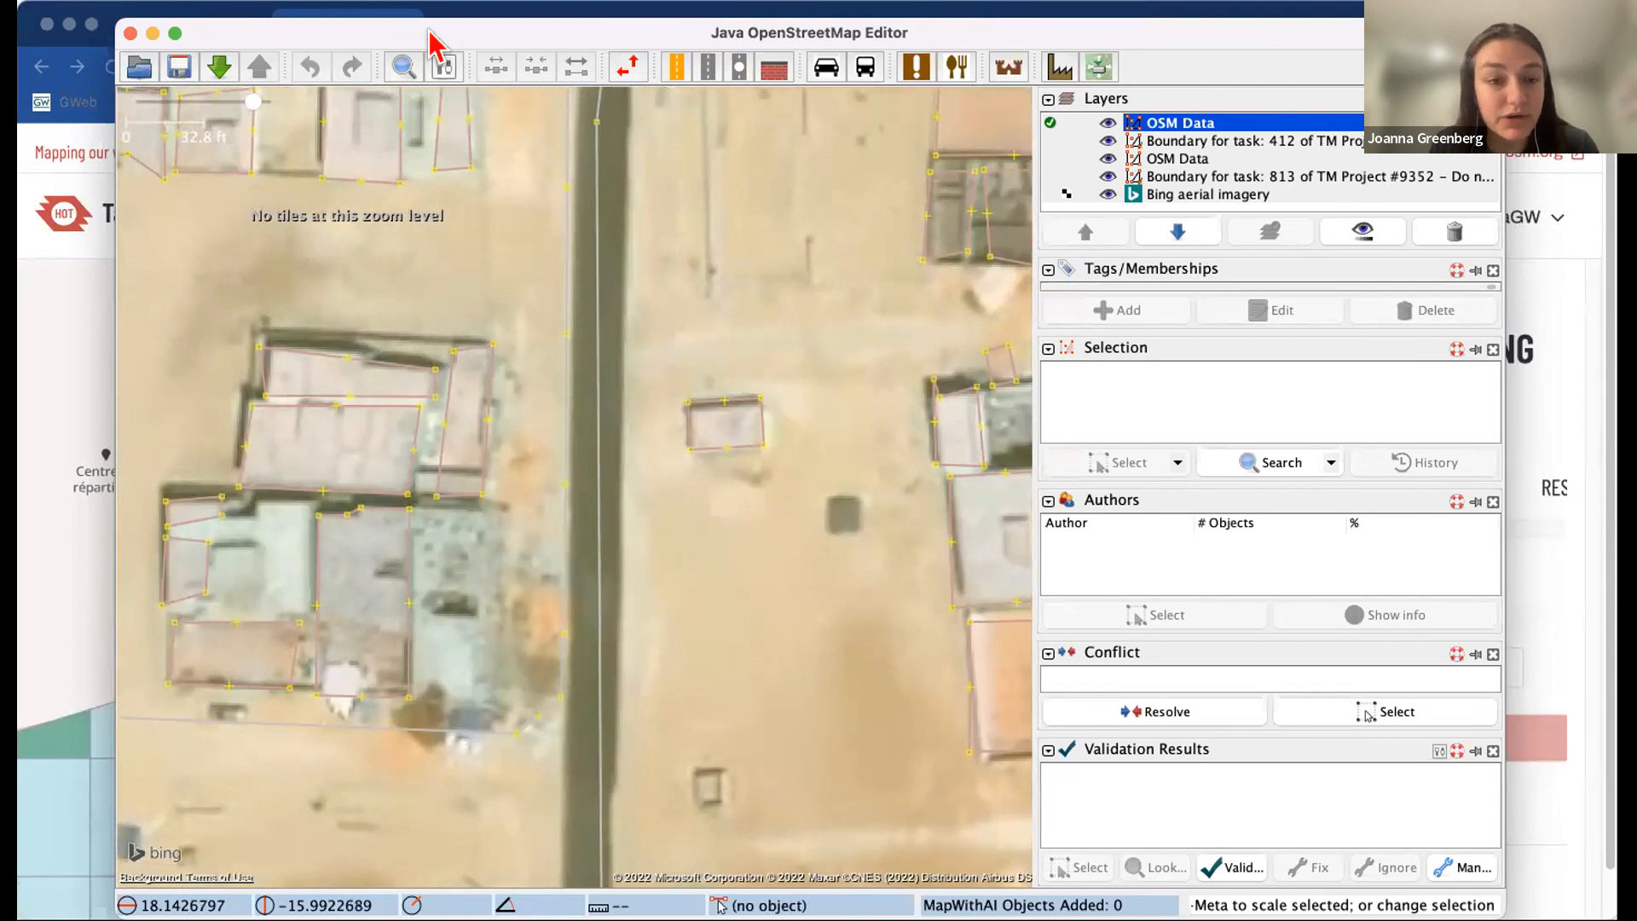
- Try shifting the Bing imagery offset to 0.45; 0.60 against the building outlines, and cancel the adjustment
drag(417, 33, 461, 65)
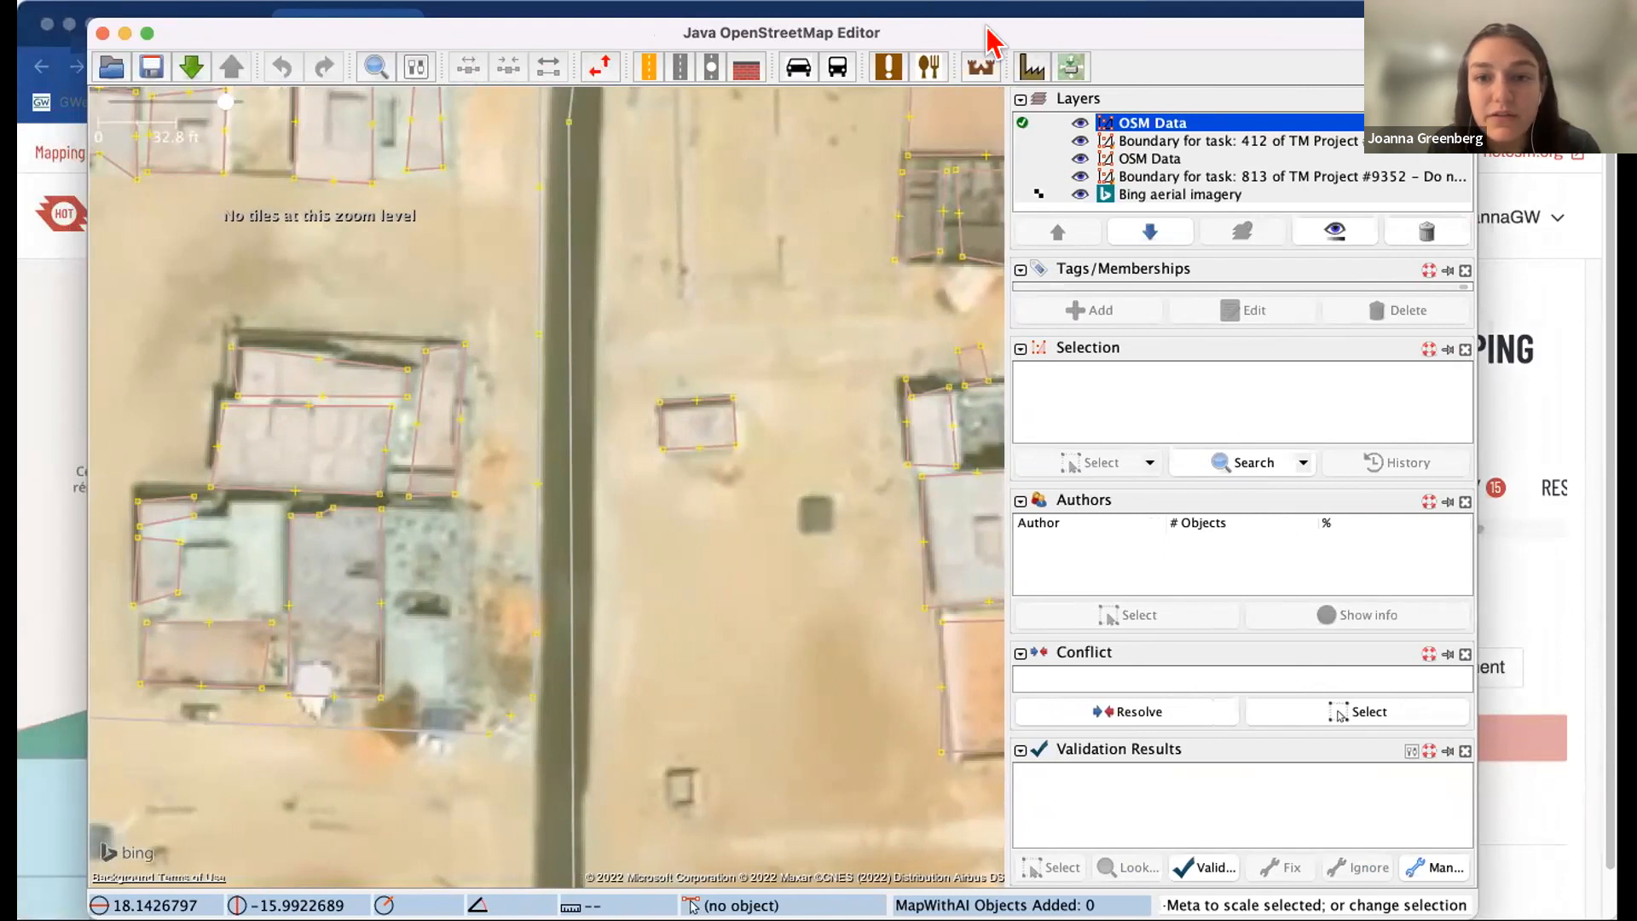
drag(984, 38, 994, 128)
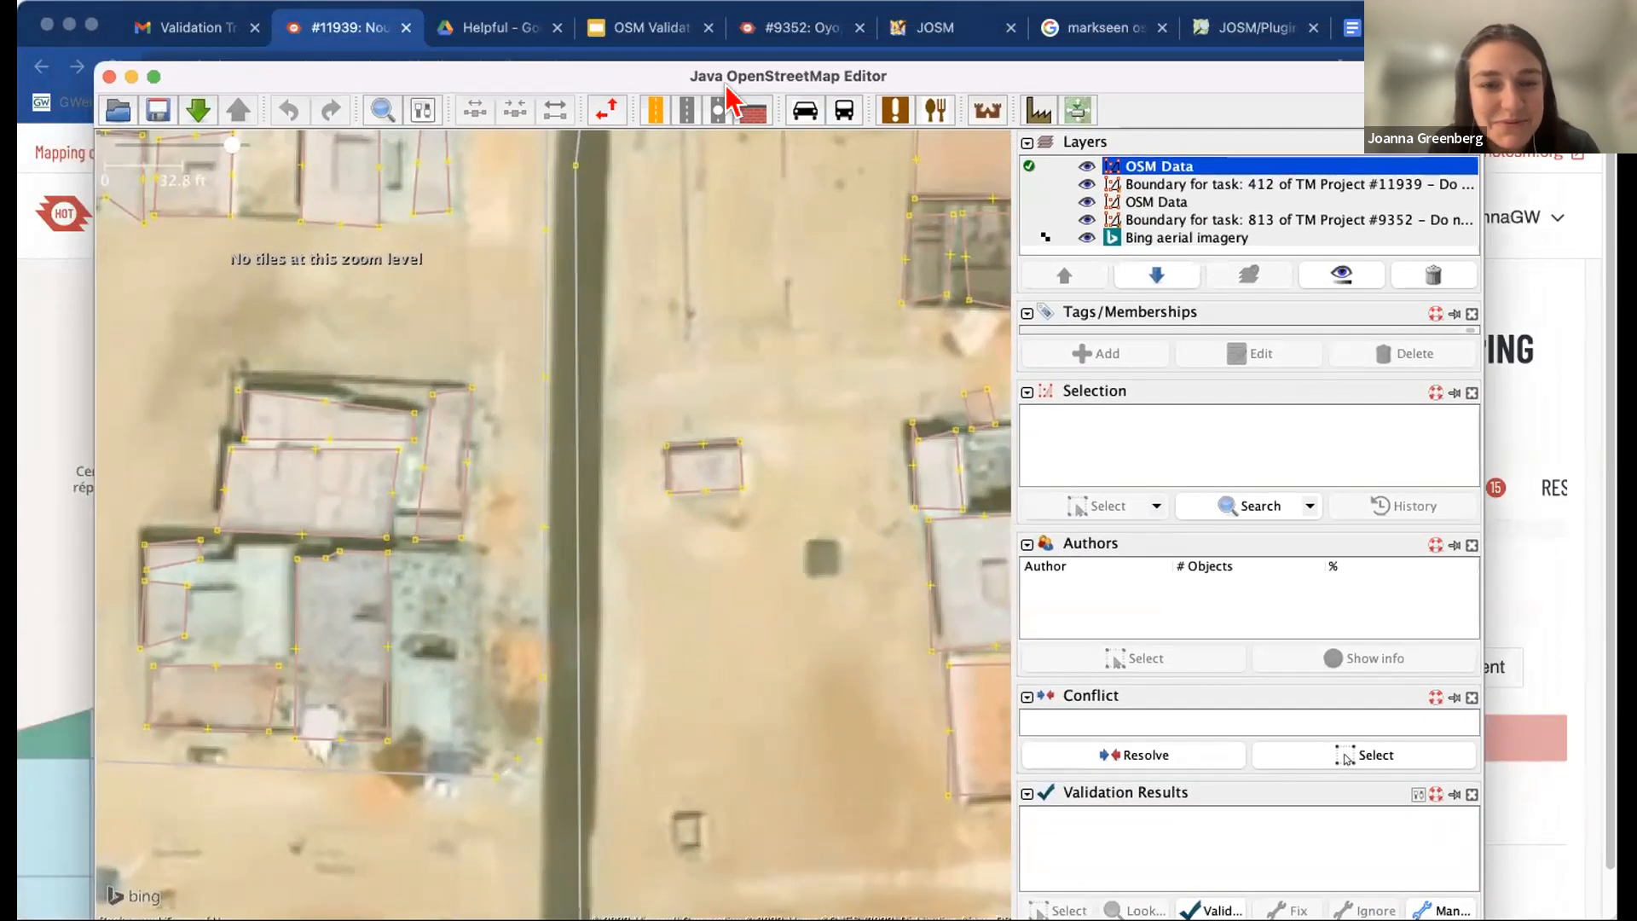
click(609, 119)
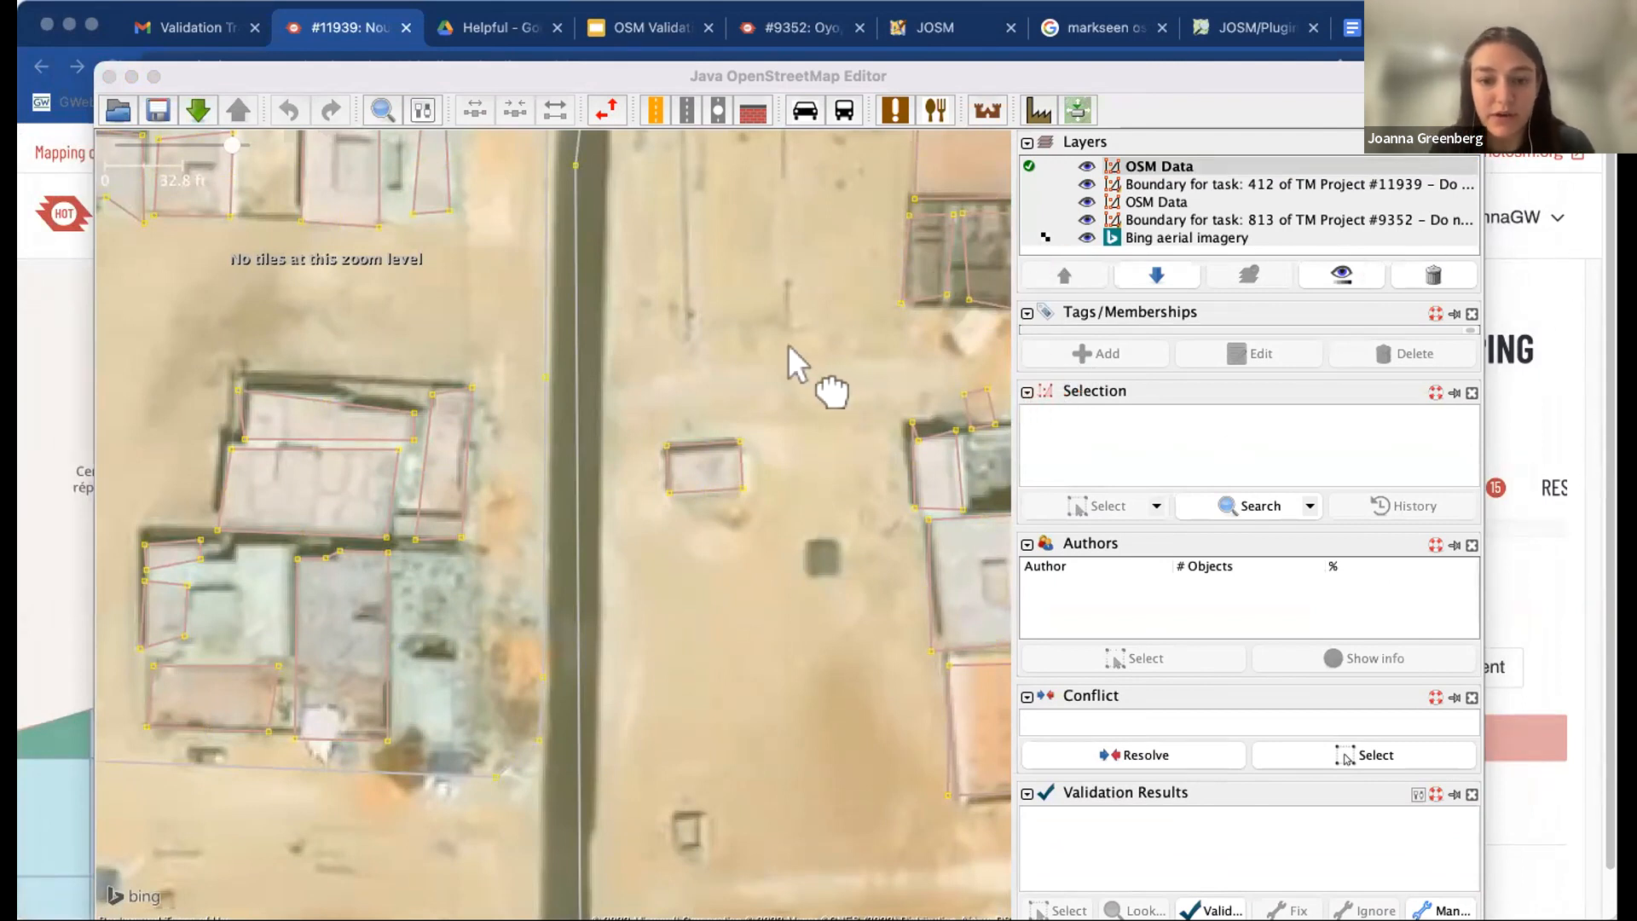
click(778, 363)
drag(778, 354, 840, 433)
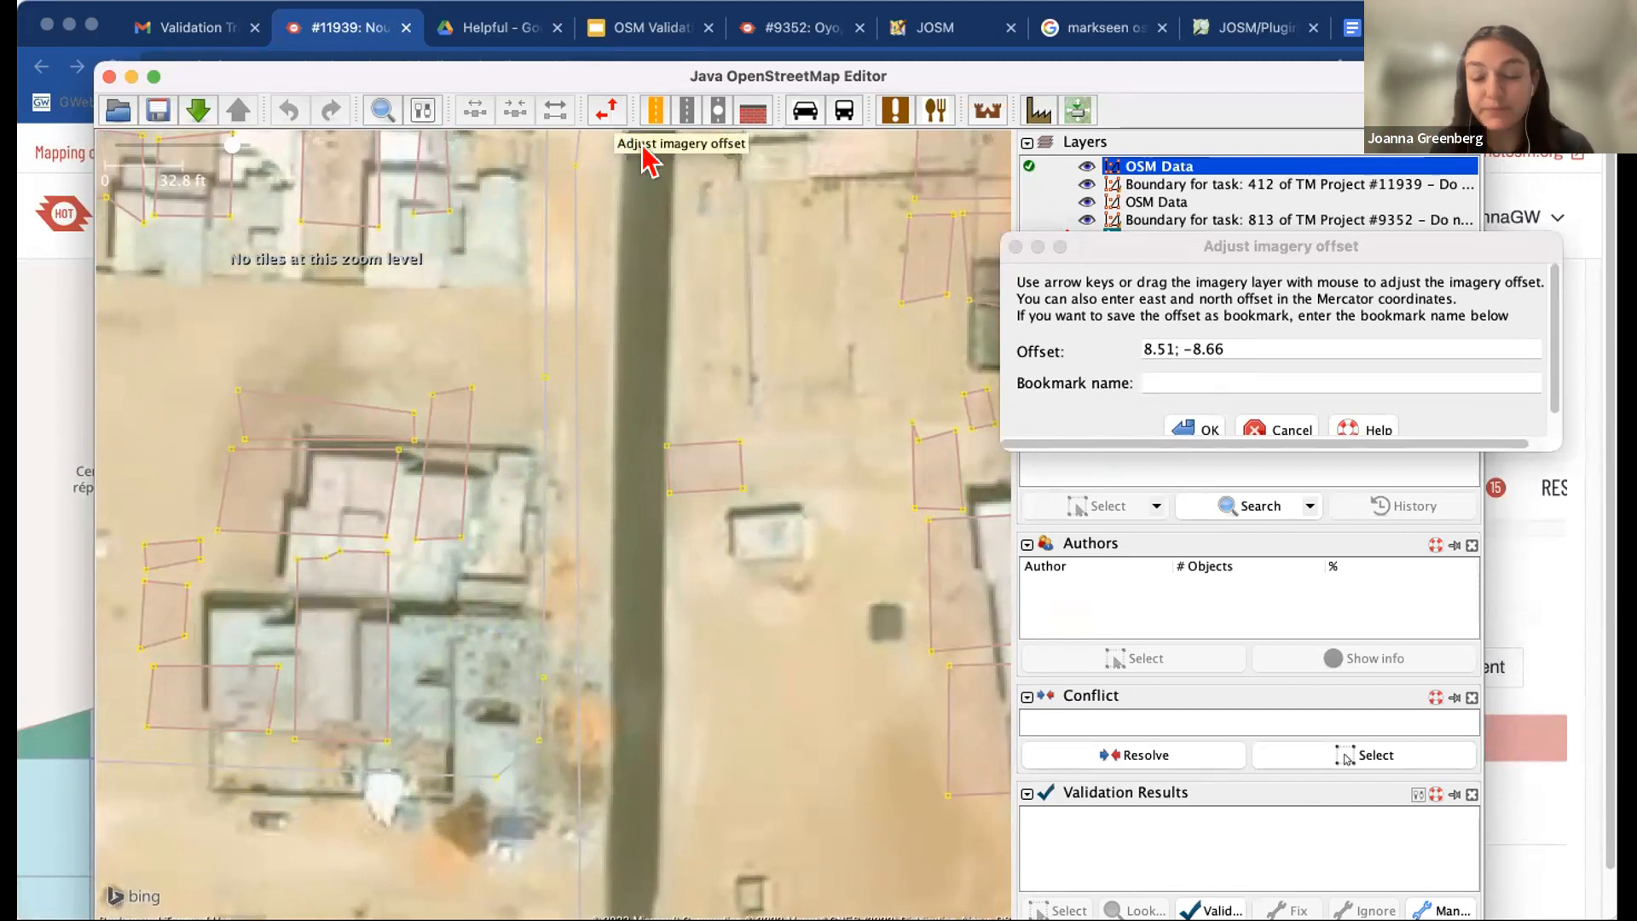
drag(802, 399, 749, 331)
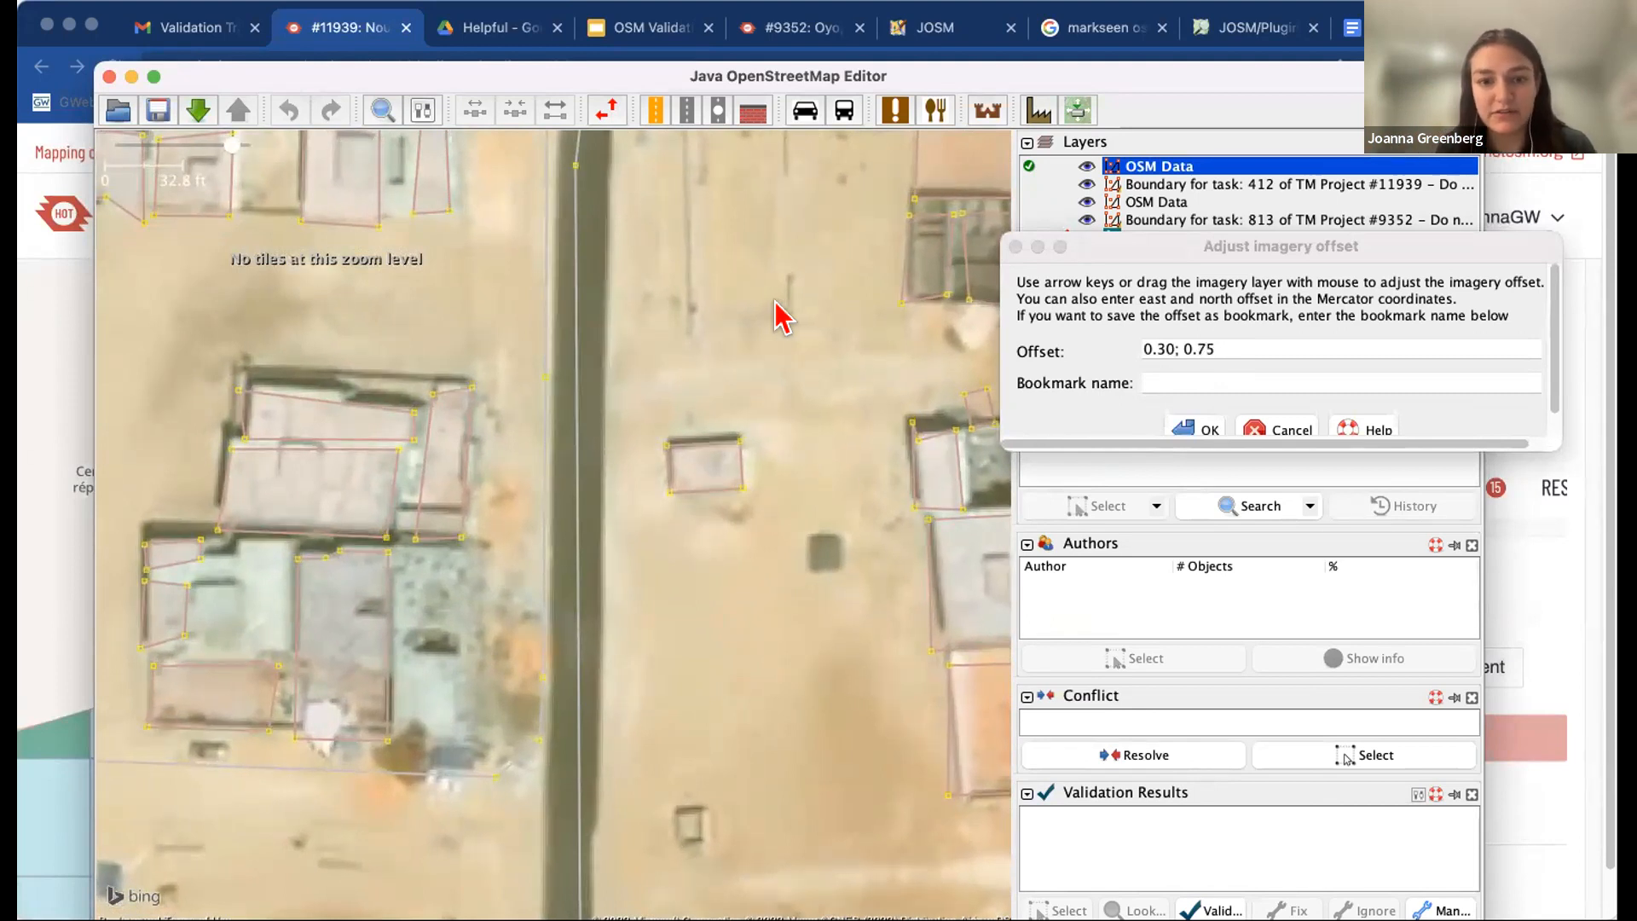
mouse_move(703, 435)
mouse_down()
mouse_move(716, 443)
mouse_move(703, 437)
mouse_up()
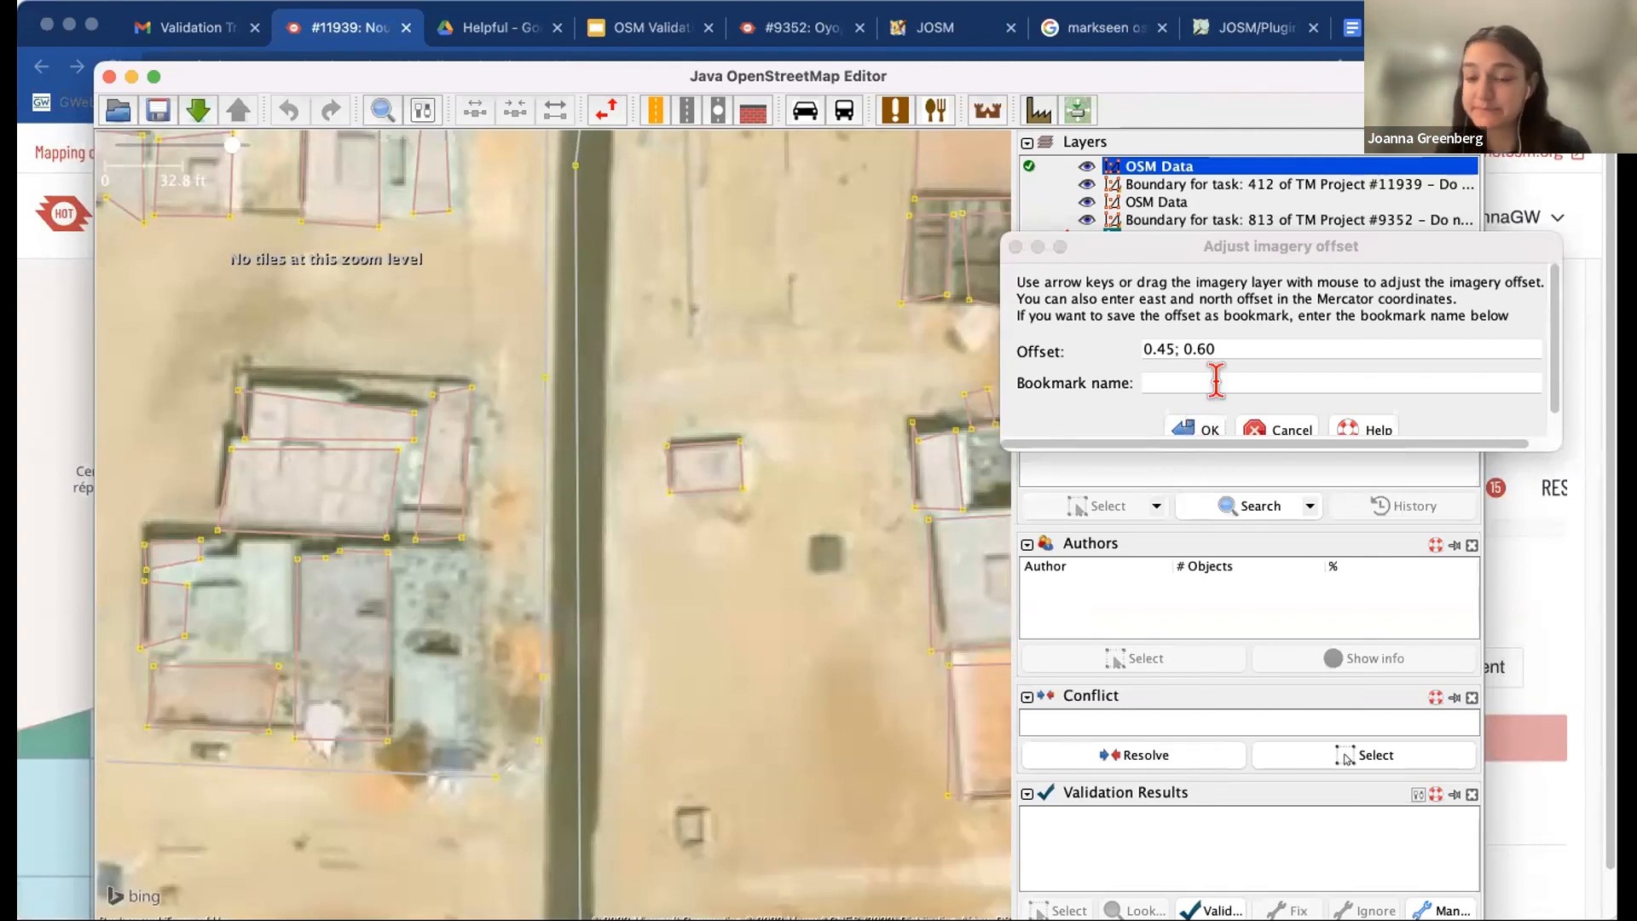
click(1282, 431)
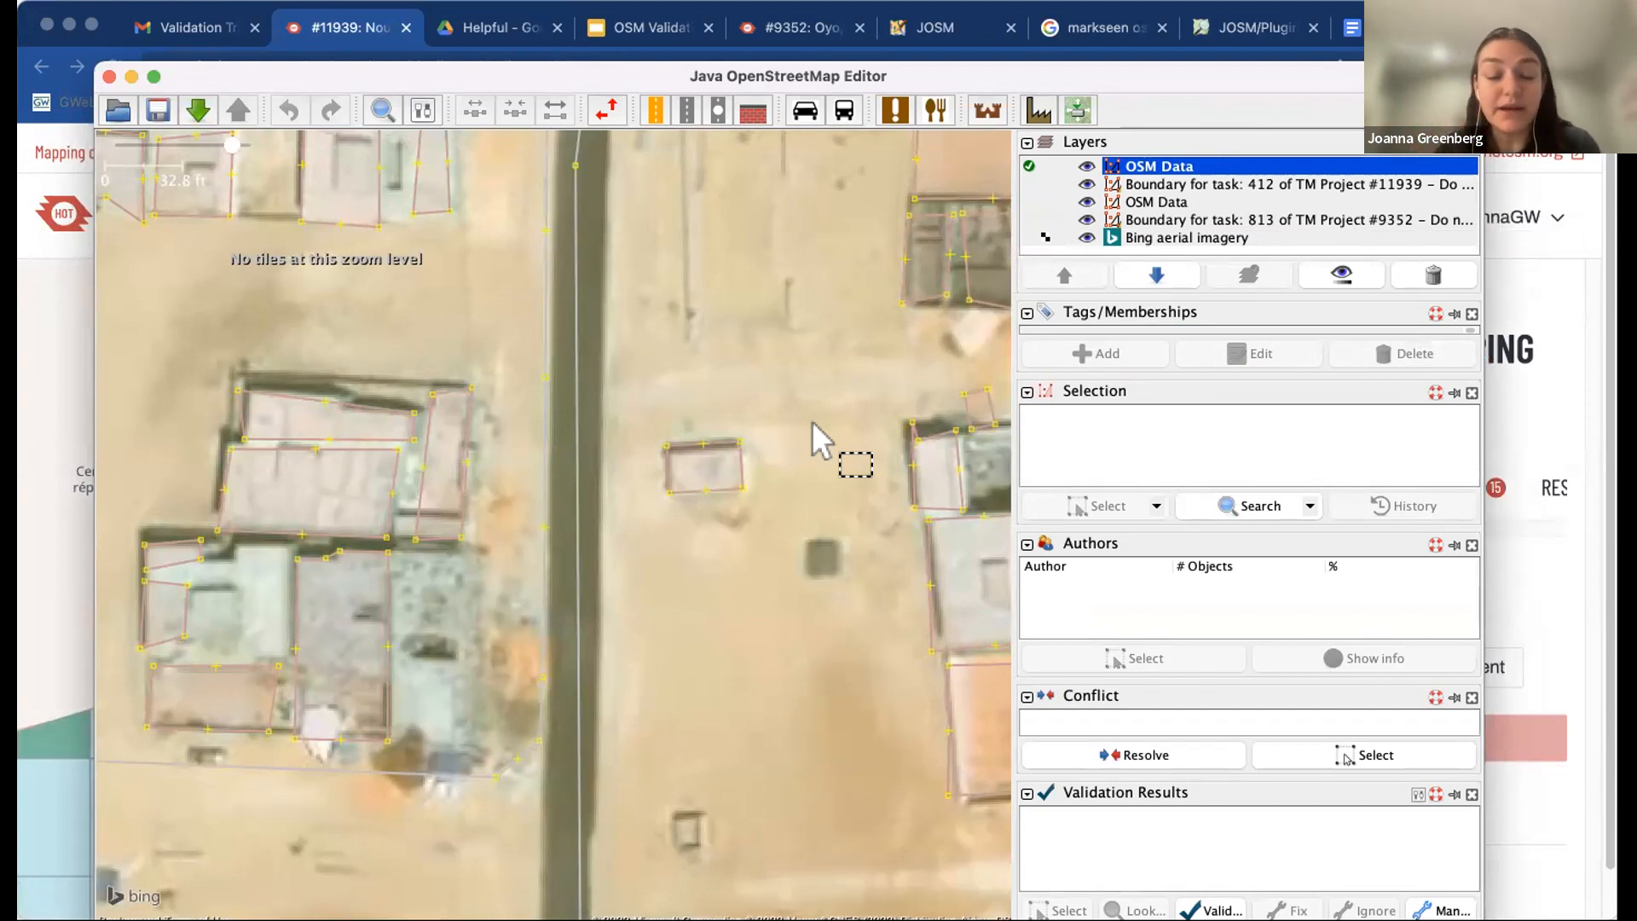
- Run the validator on the OSM data of task #412 and expand its warnings
drag(1223, 67, 1224, 4)
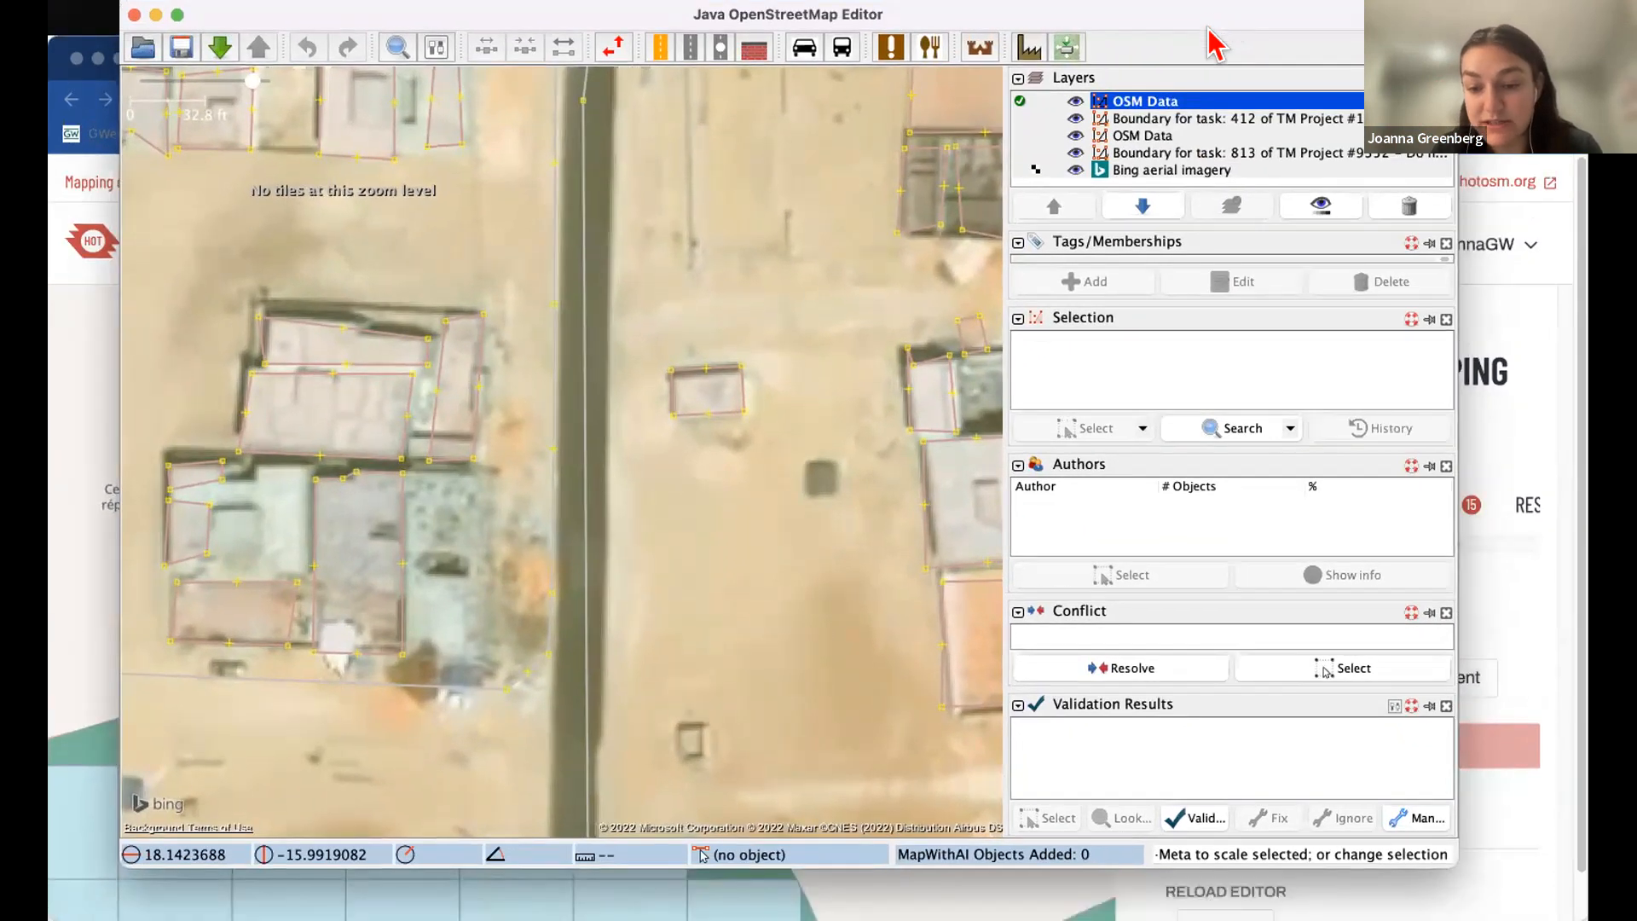
click(1203, 820)
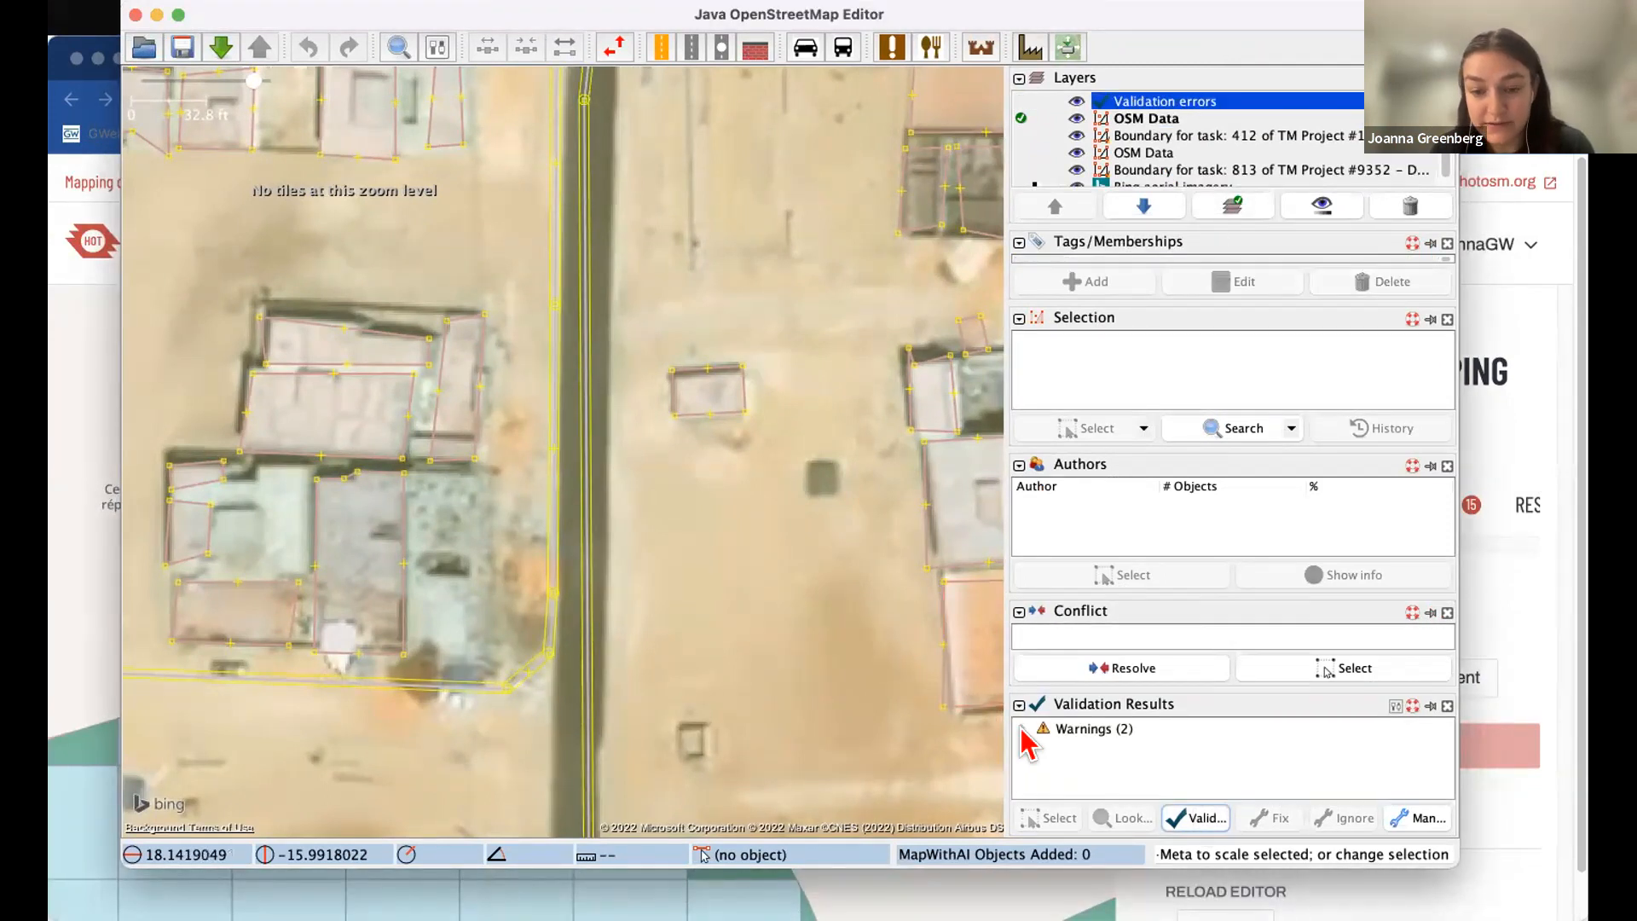
click(1021, 728)
- Examine the highlighted roads around task #412 and their position relative to the imagery and nearby buildings
scroll(802, 693, down, 3)
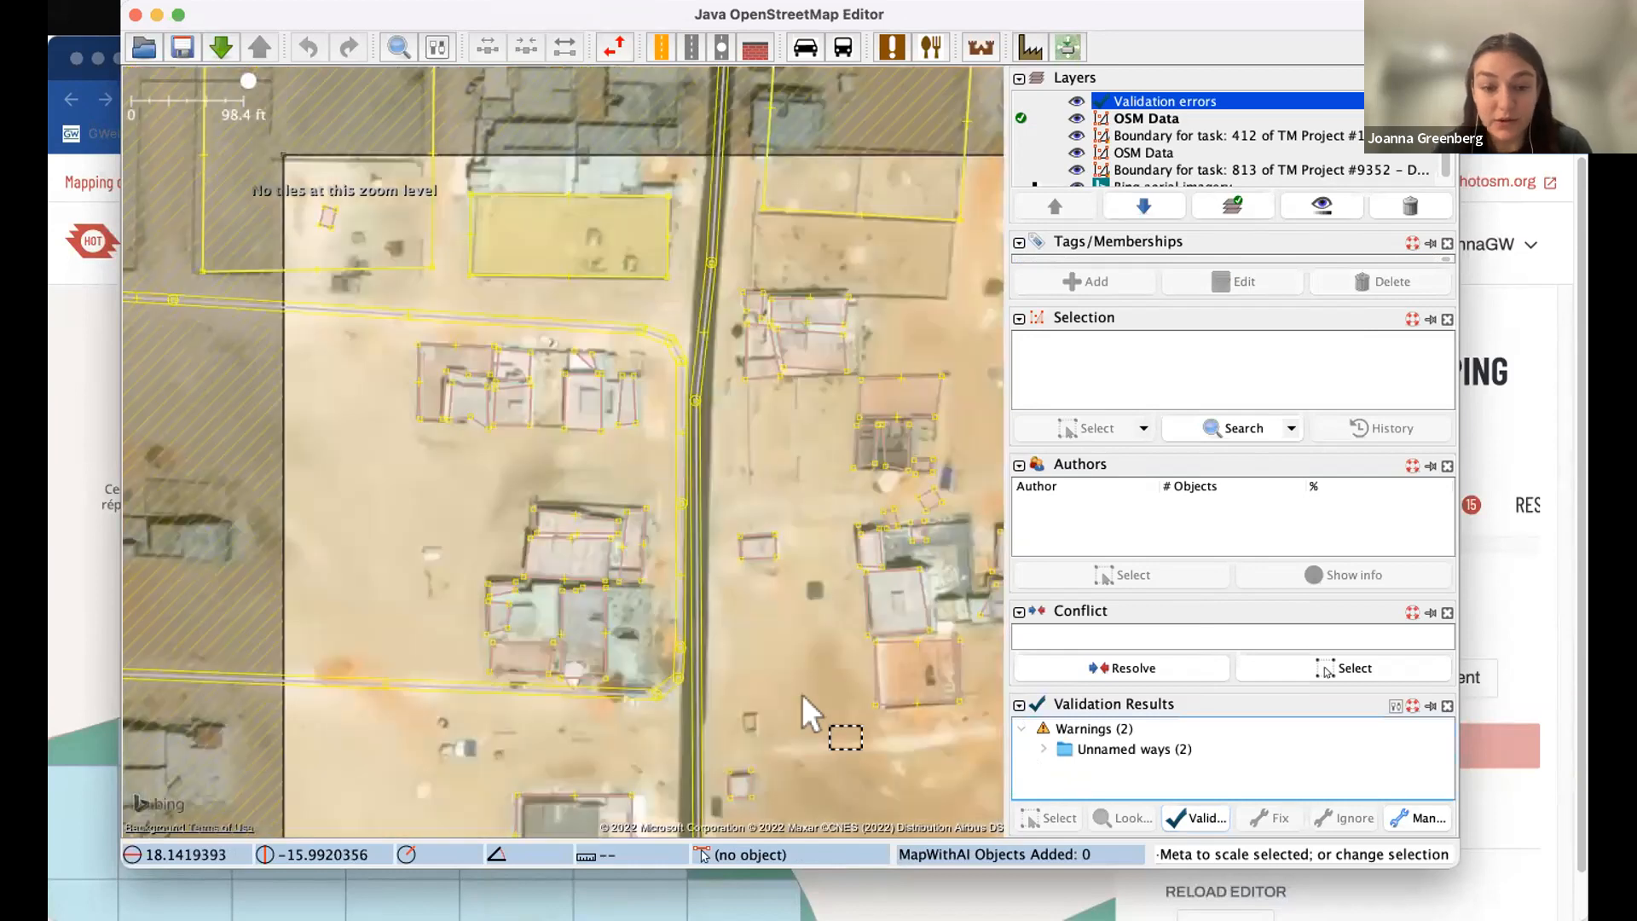
scroll(801, 693, down, 2)
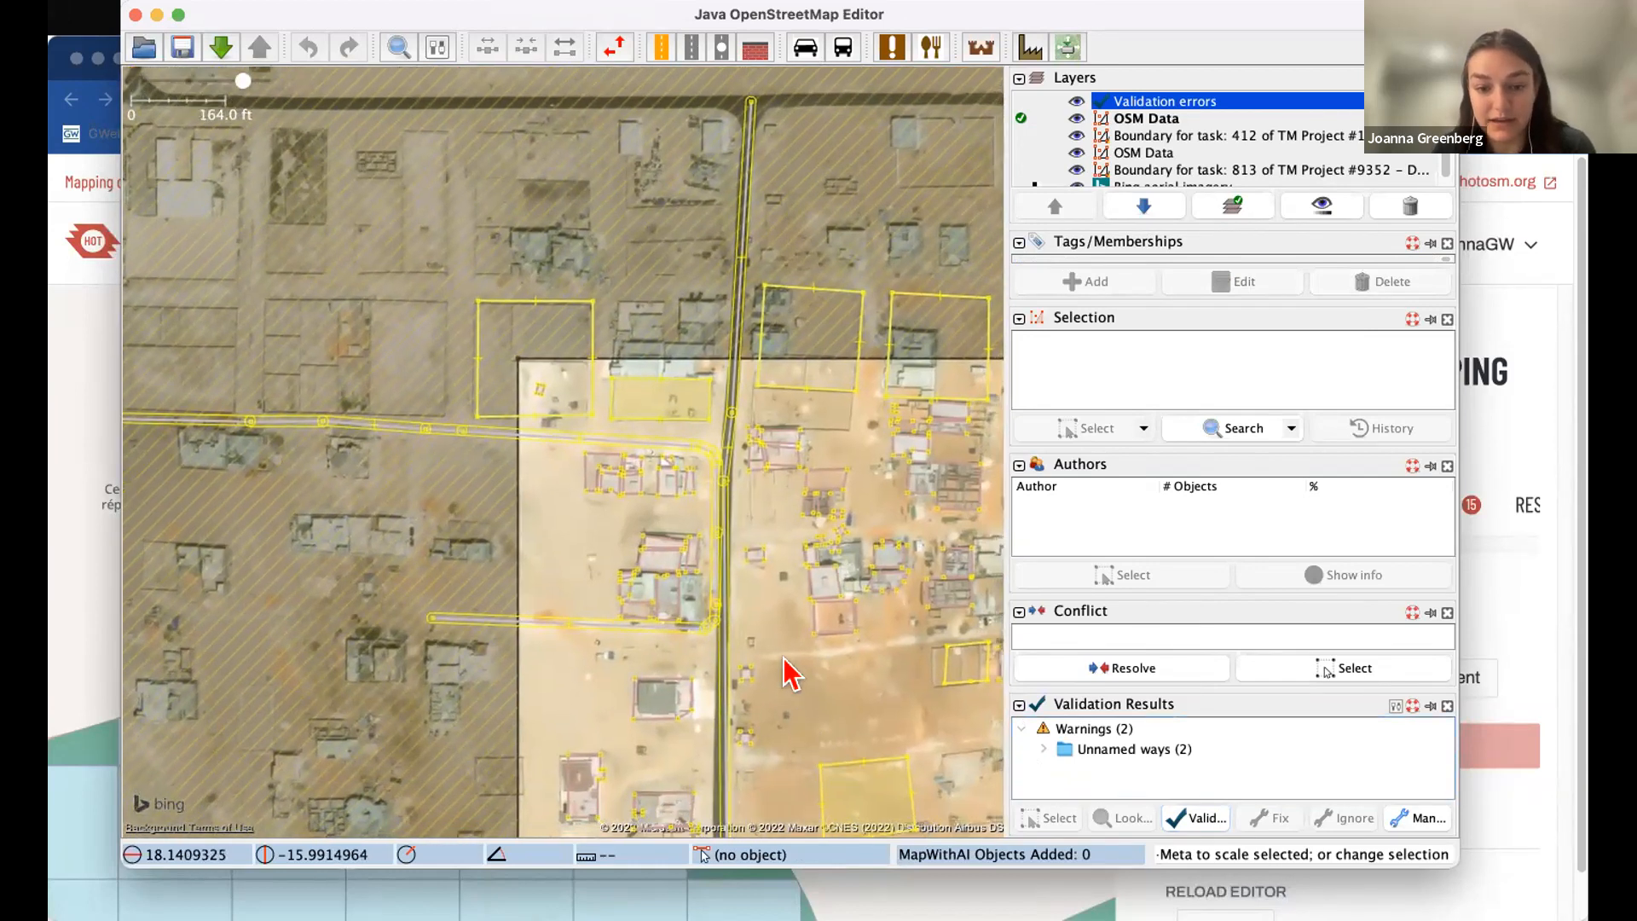
drag(783, 657, 758, 605)
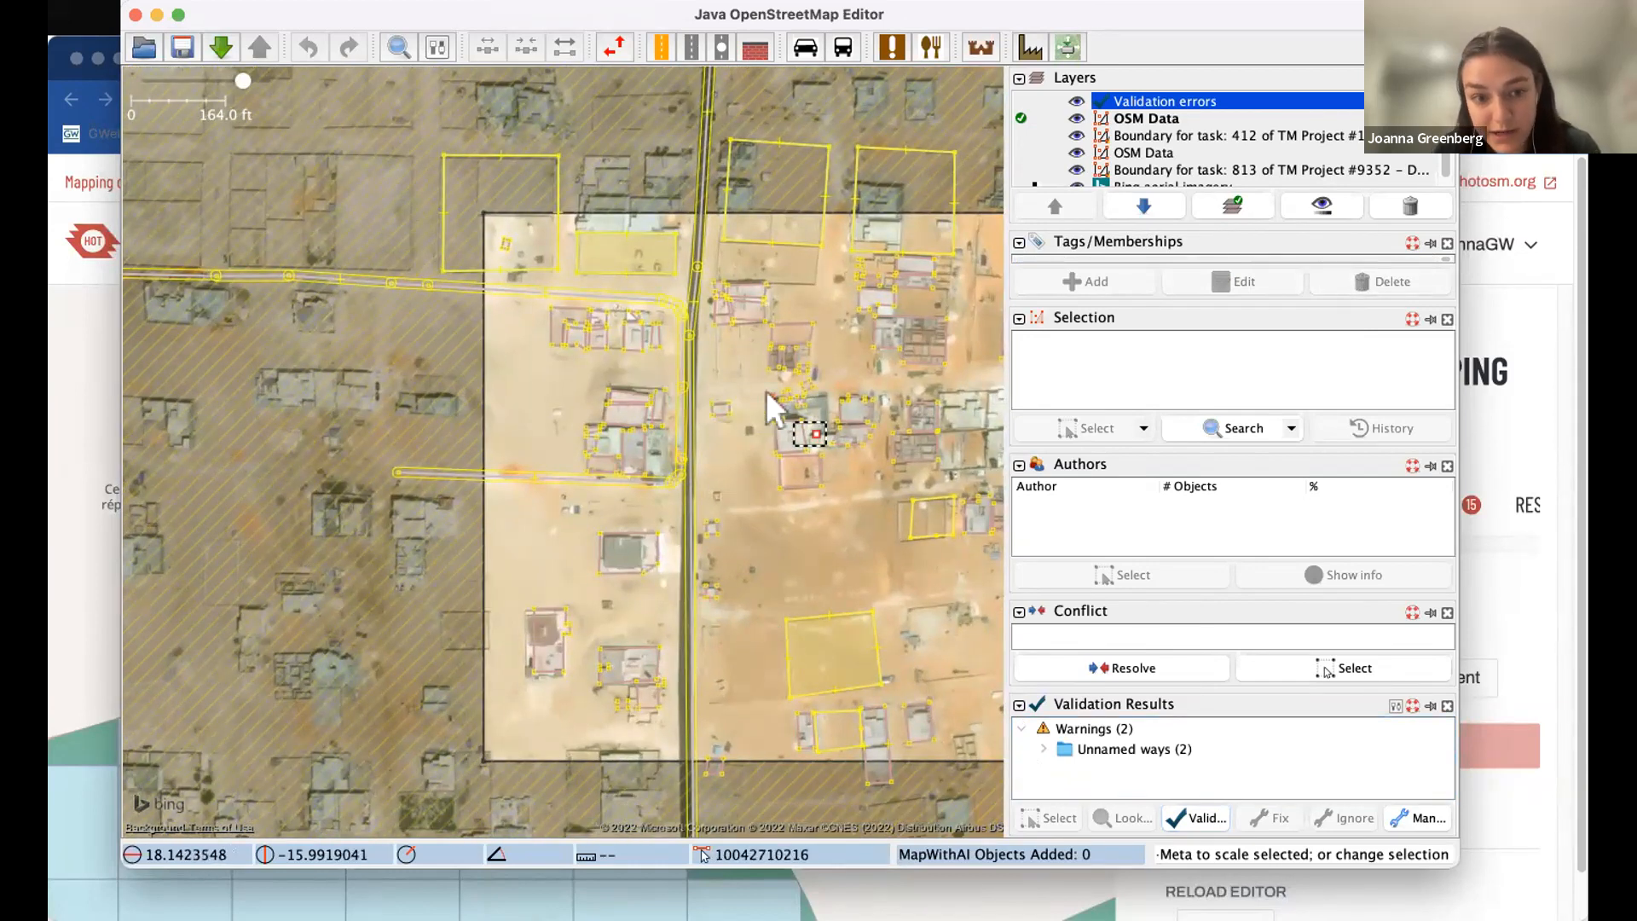
click(716, 407)
click(707, 438)
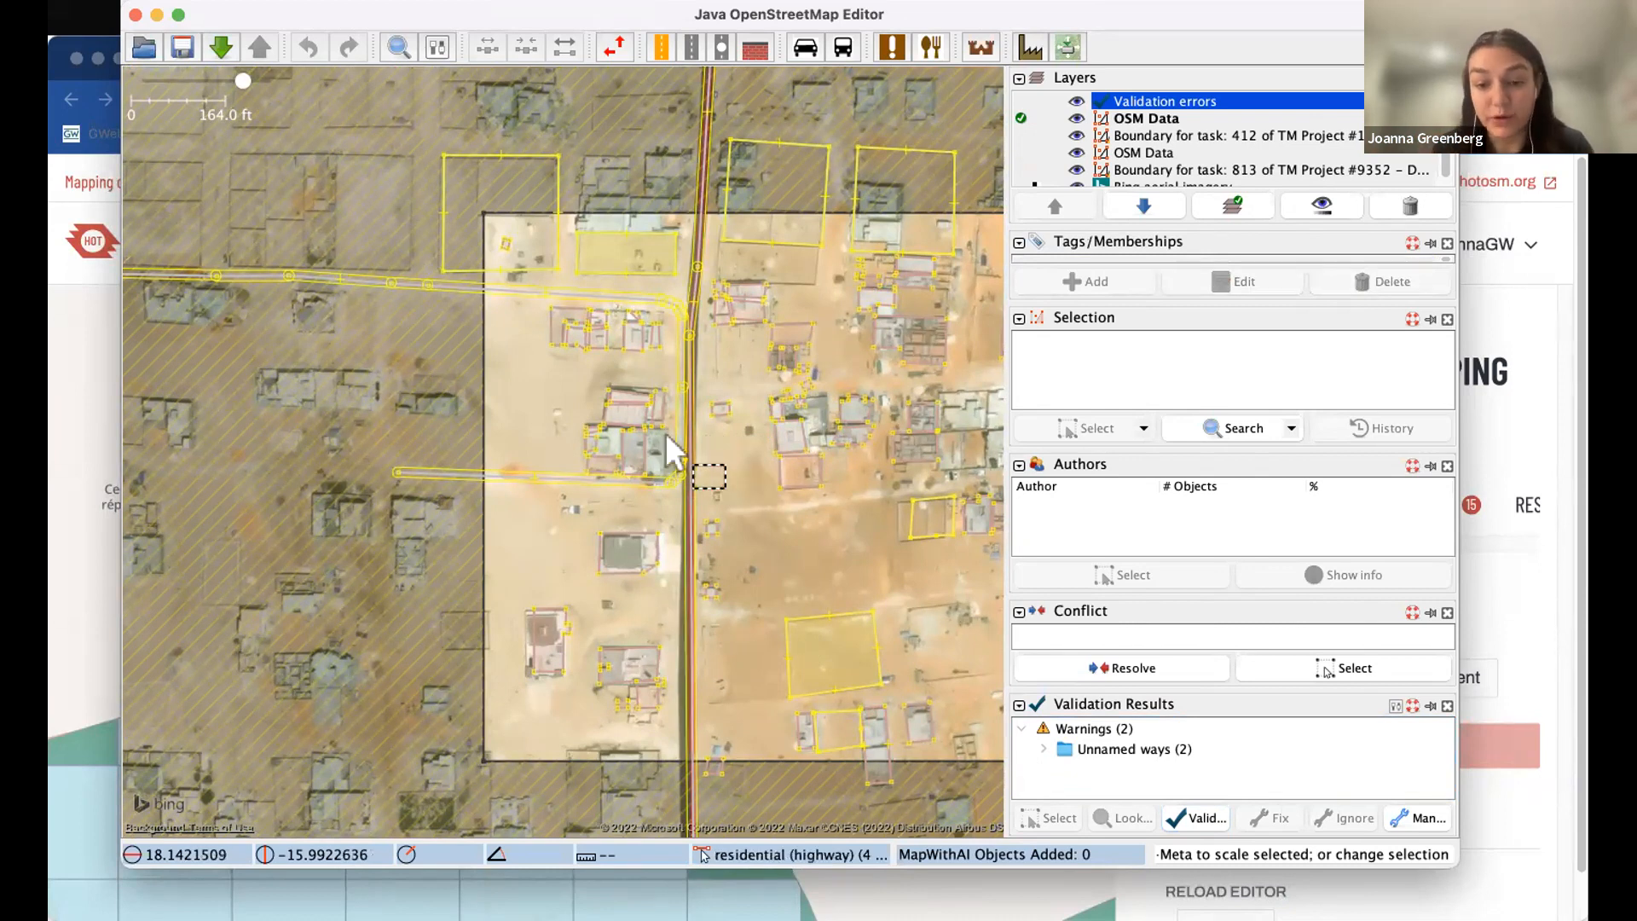
scroll(692, 431, up, 2)
scroll(683, 434, up, 3)
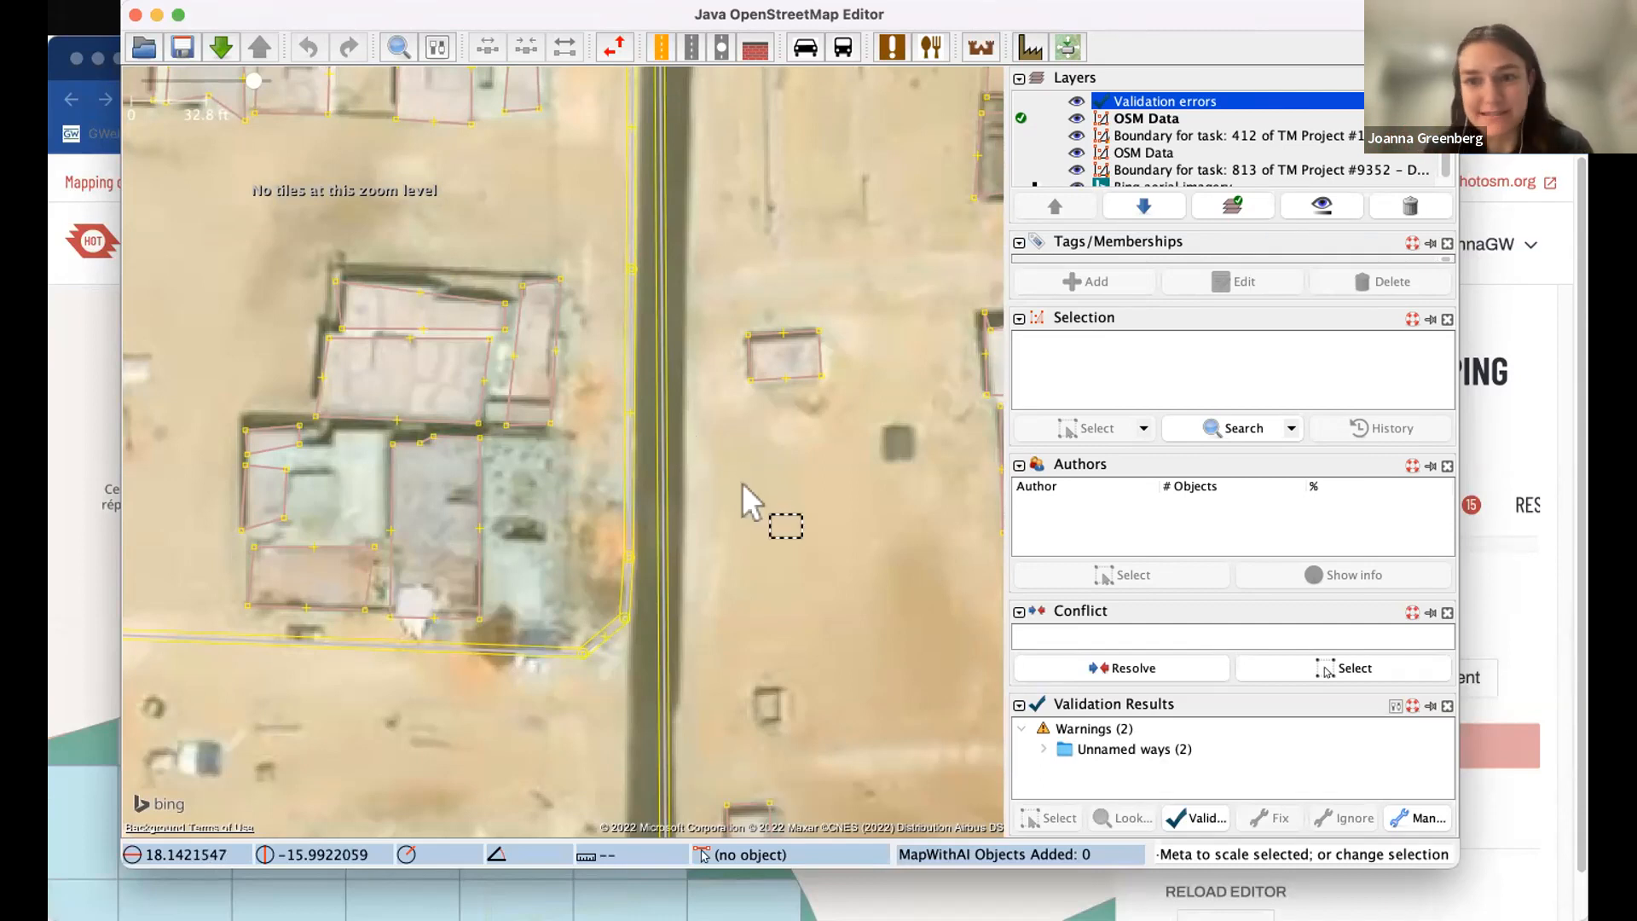
- Inspect the building outlines on both sides of the main road within task #412 against the imagery
scroll(773, 473, down, 3)
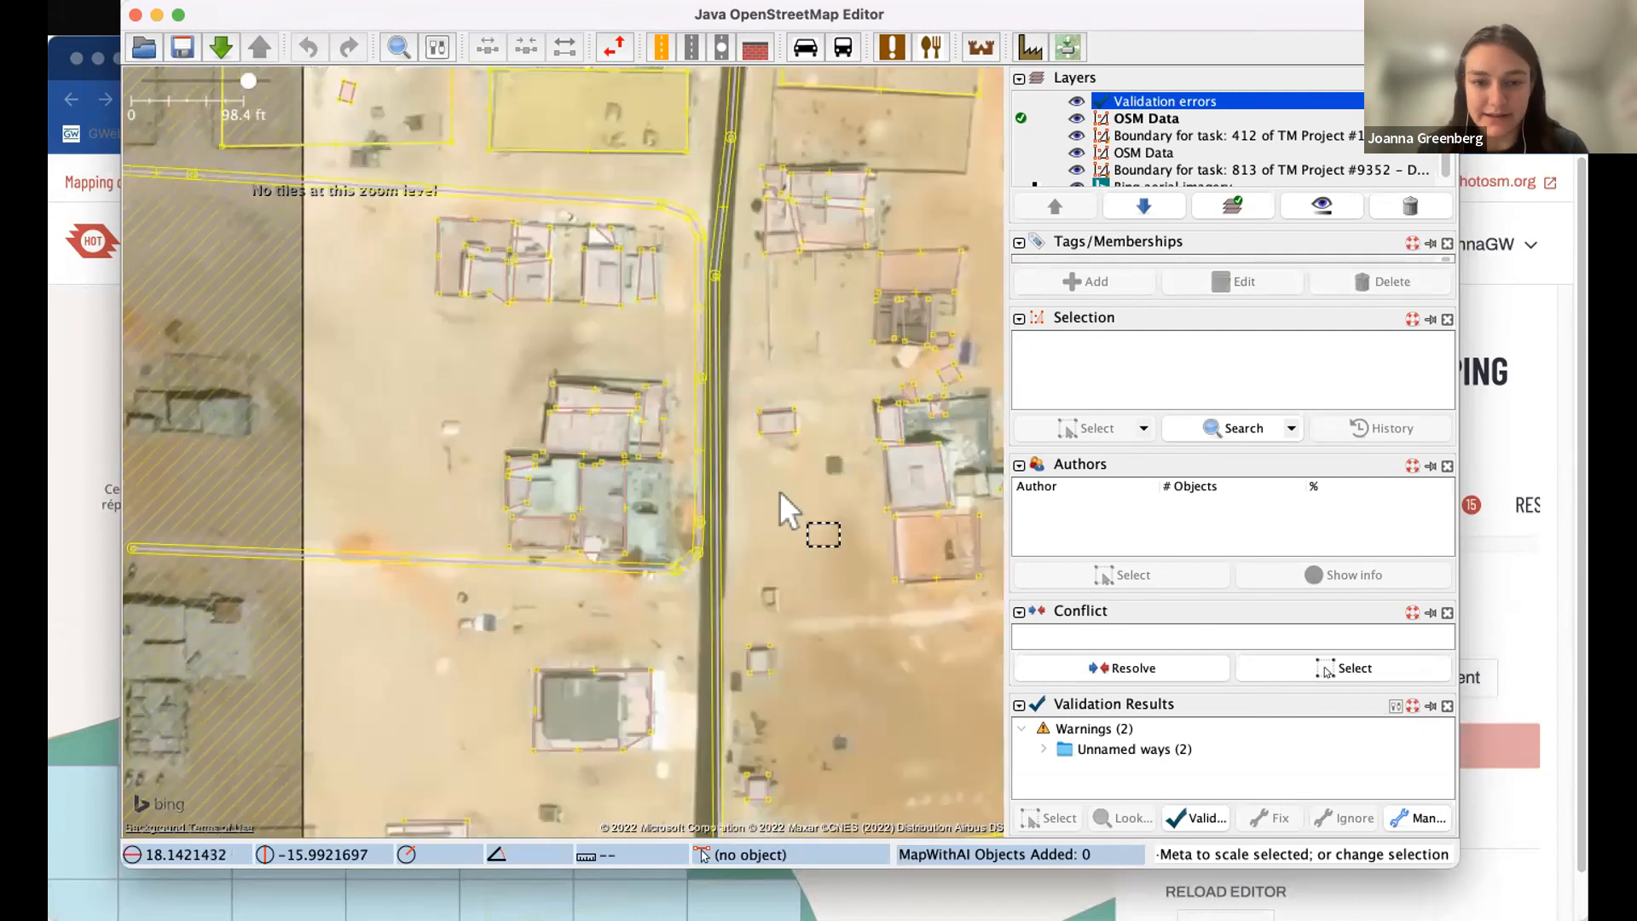
drag(783, 490, 758, 449)
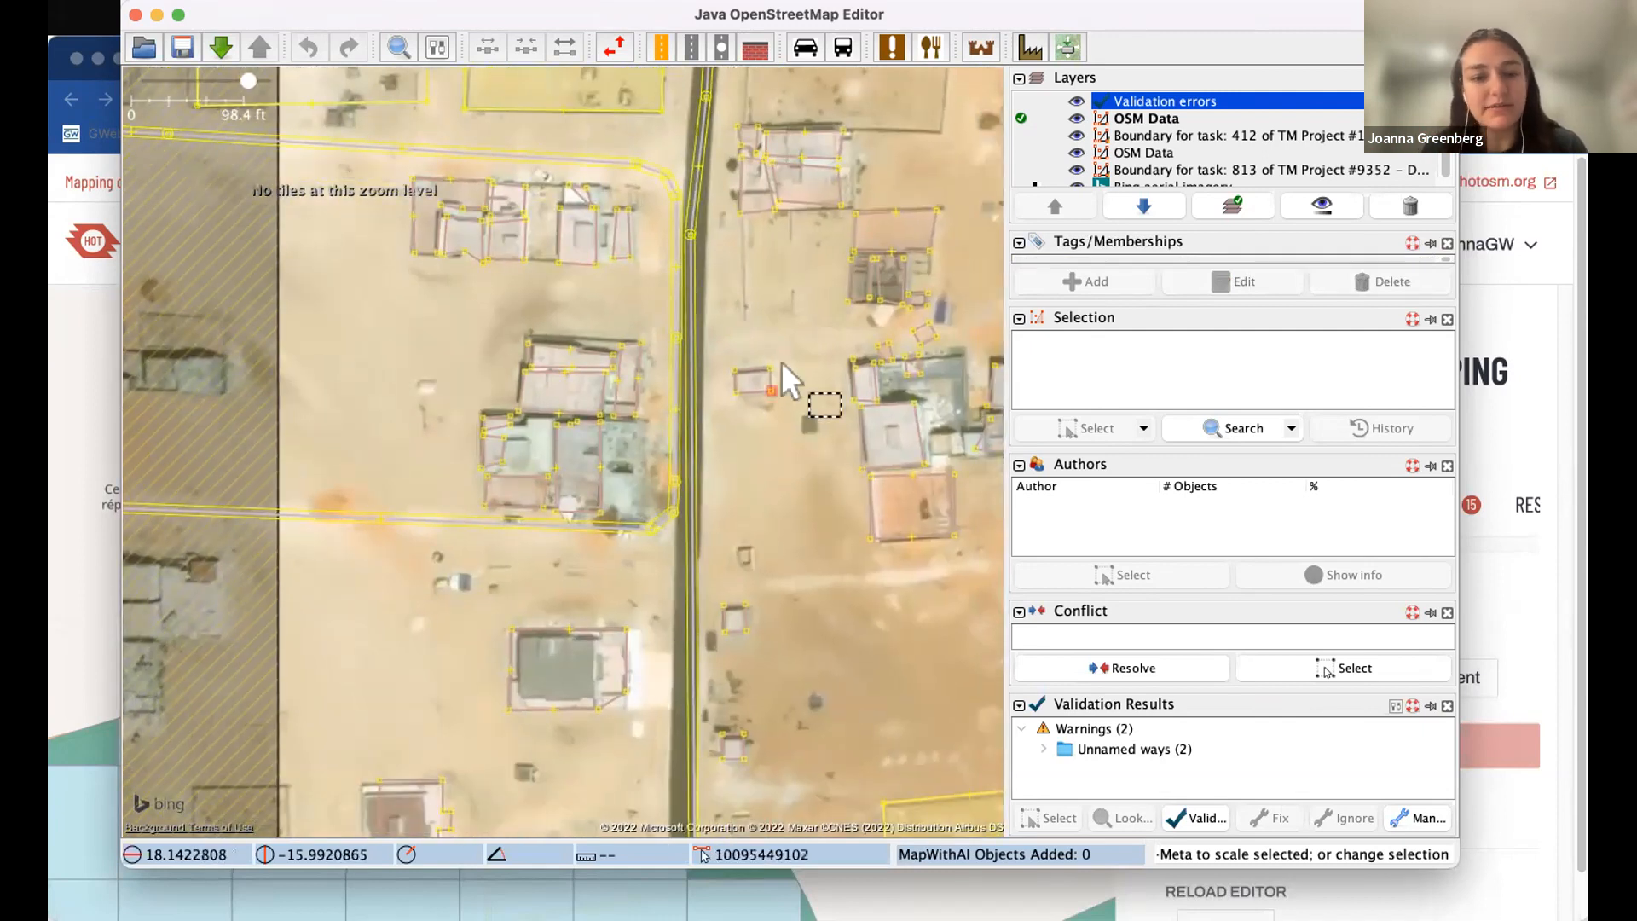
mouse_move(782, 336)
mouse_down()
mouse_move(760, 388)
mouse_move(676, 424)
mouse_up()
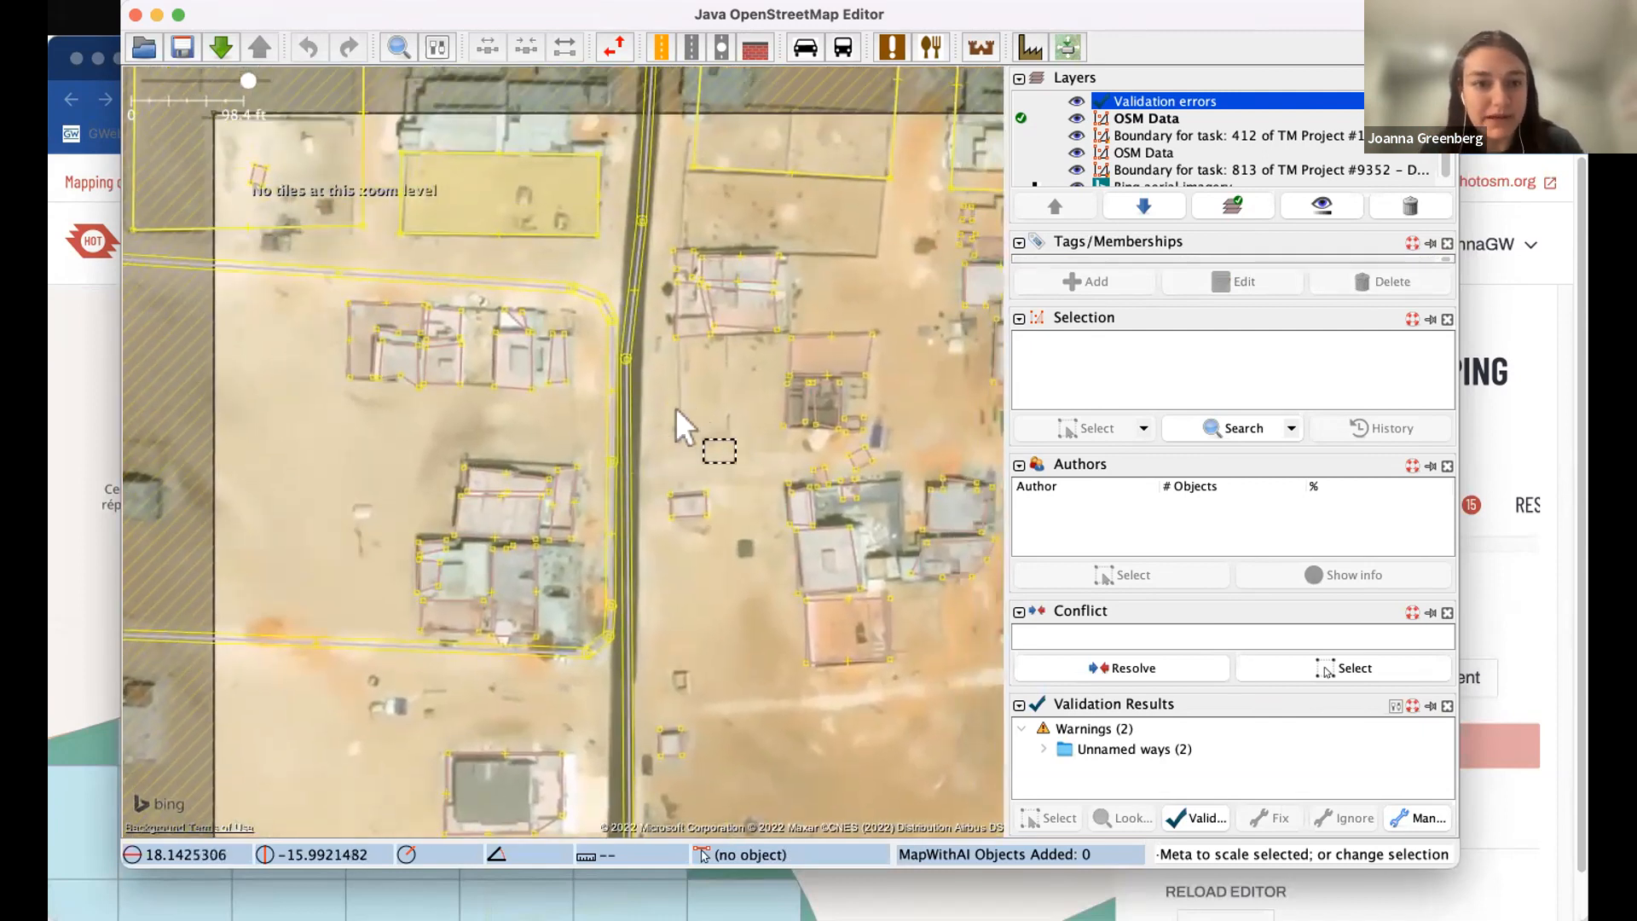
drag(701, 573, 606, 484)
mouse_move(738, 591)
mouse_down()
mouse_move(588, 609)
mouse_move(767, 588)
mouse_move(632, 606)
mouse_up()
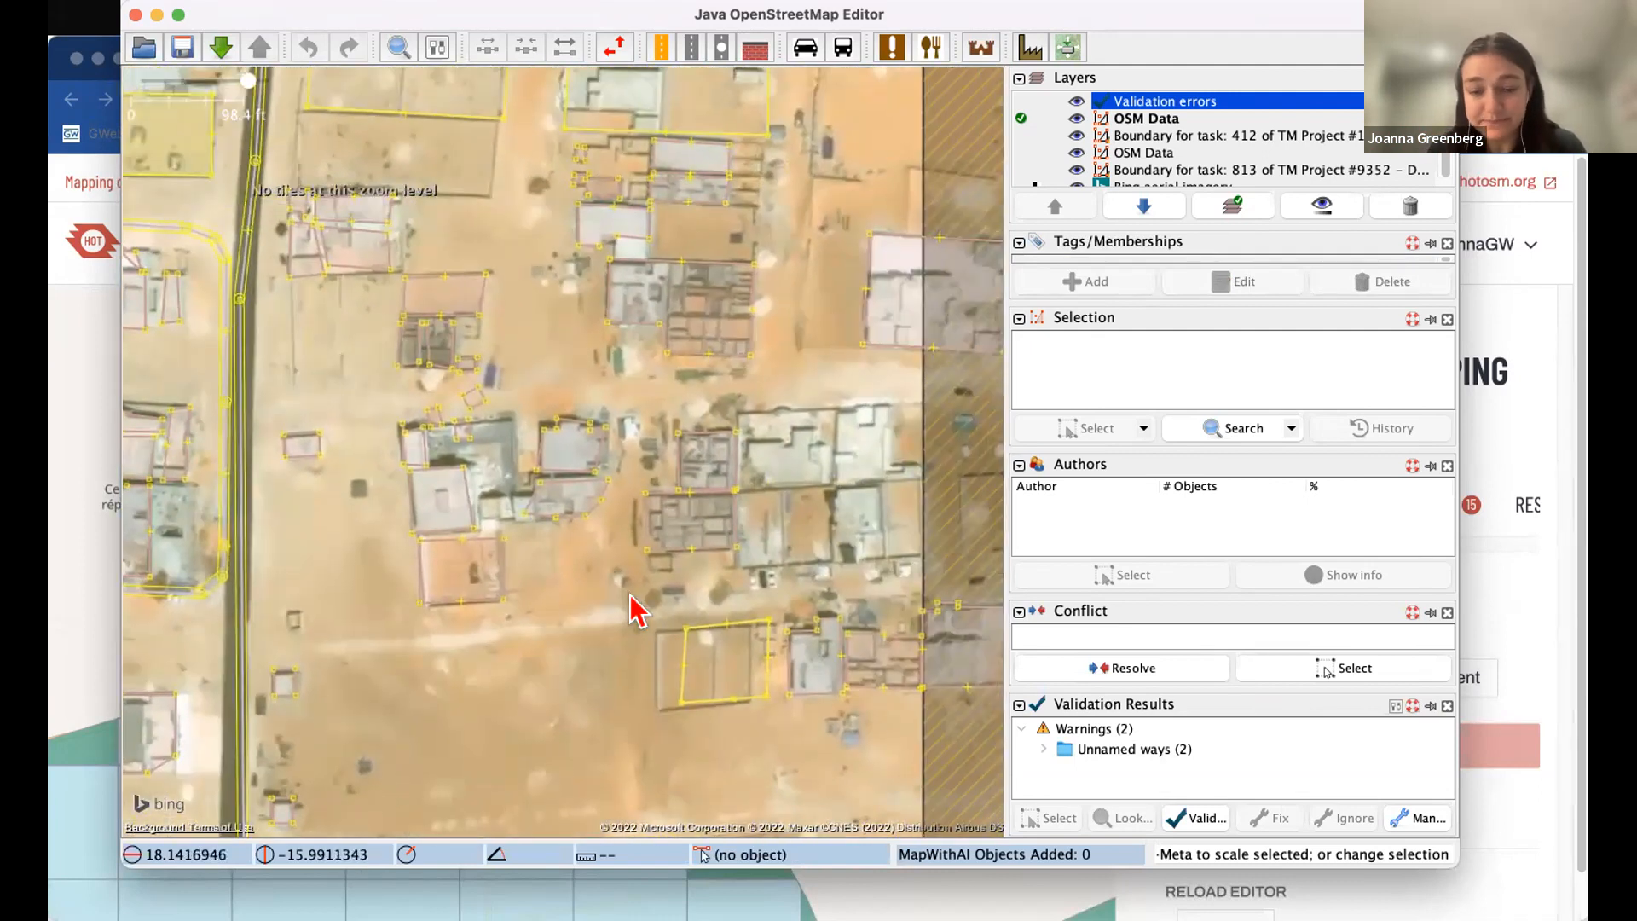
drag(628, 394, 650, 376)
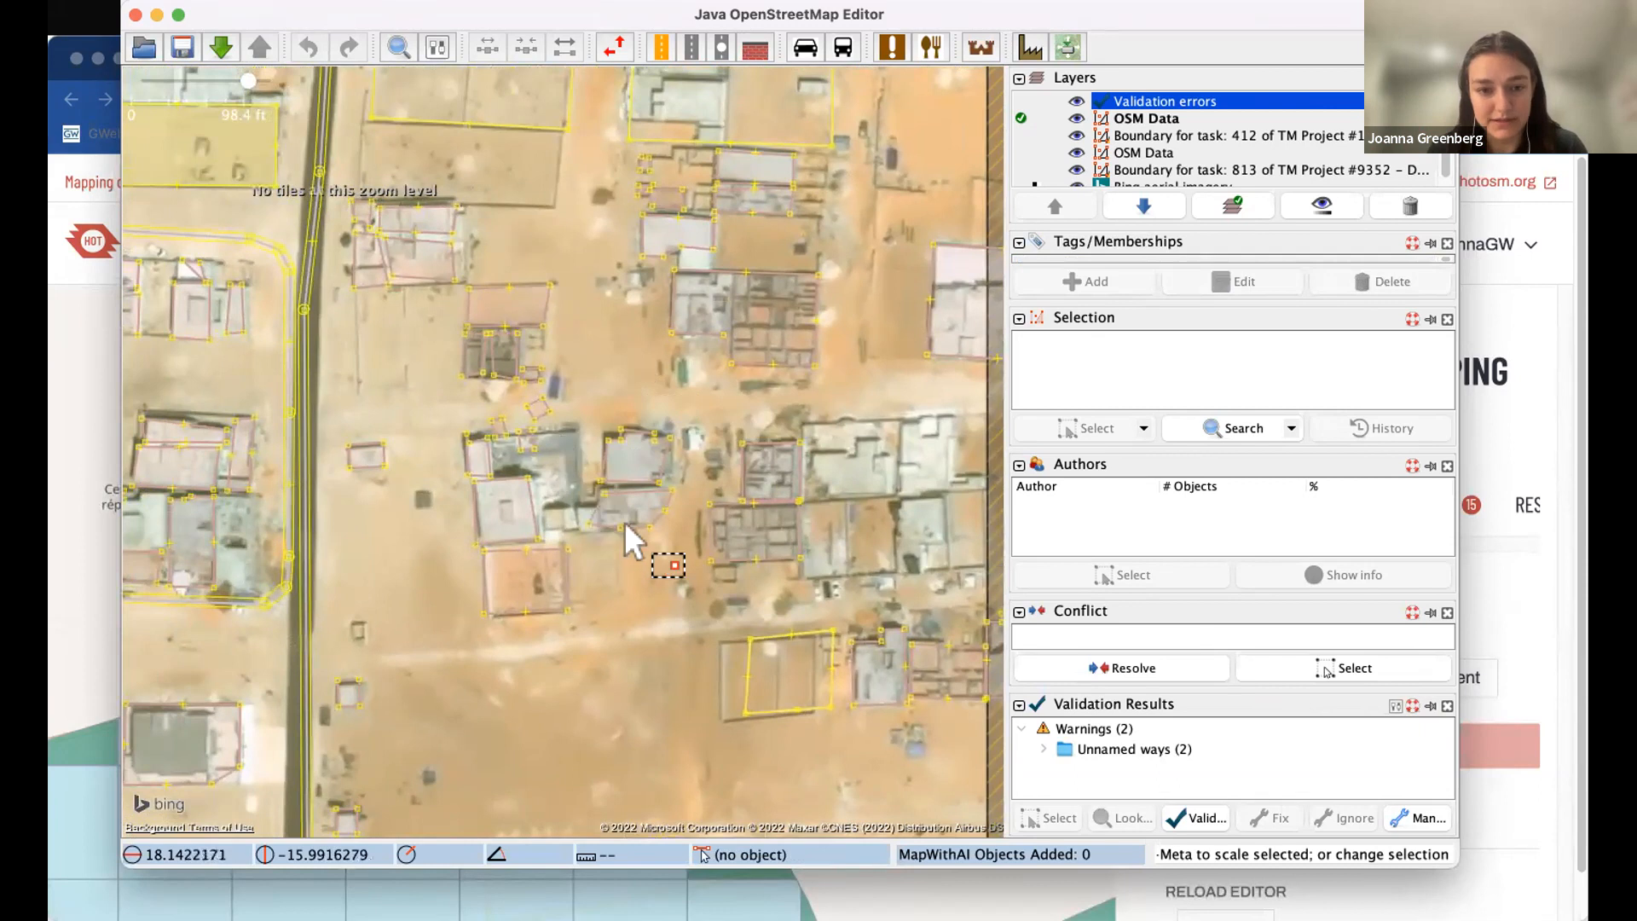
drag(457, 498, 767, 508)
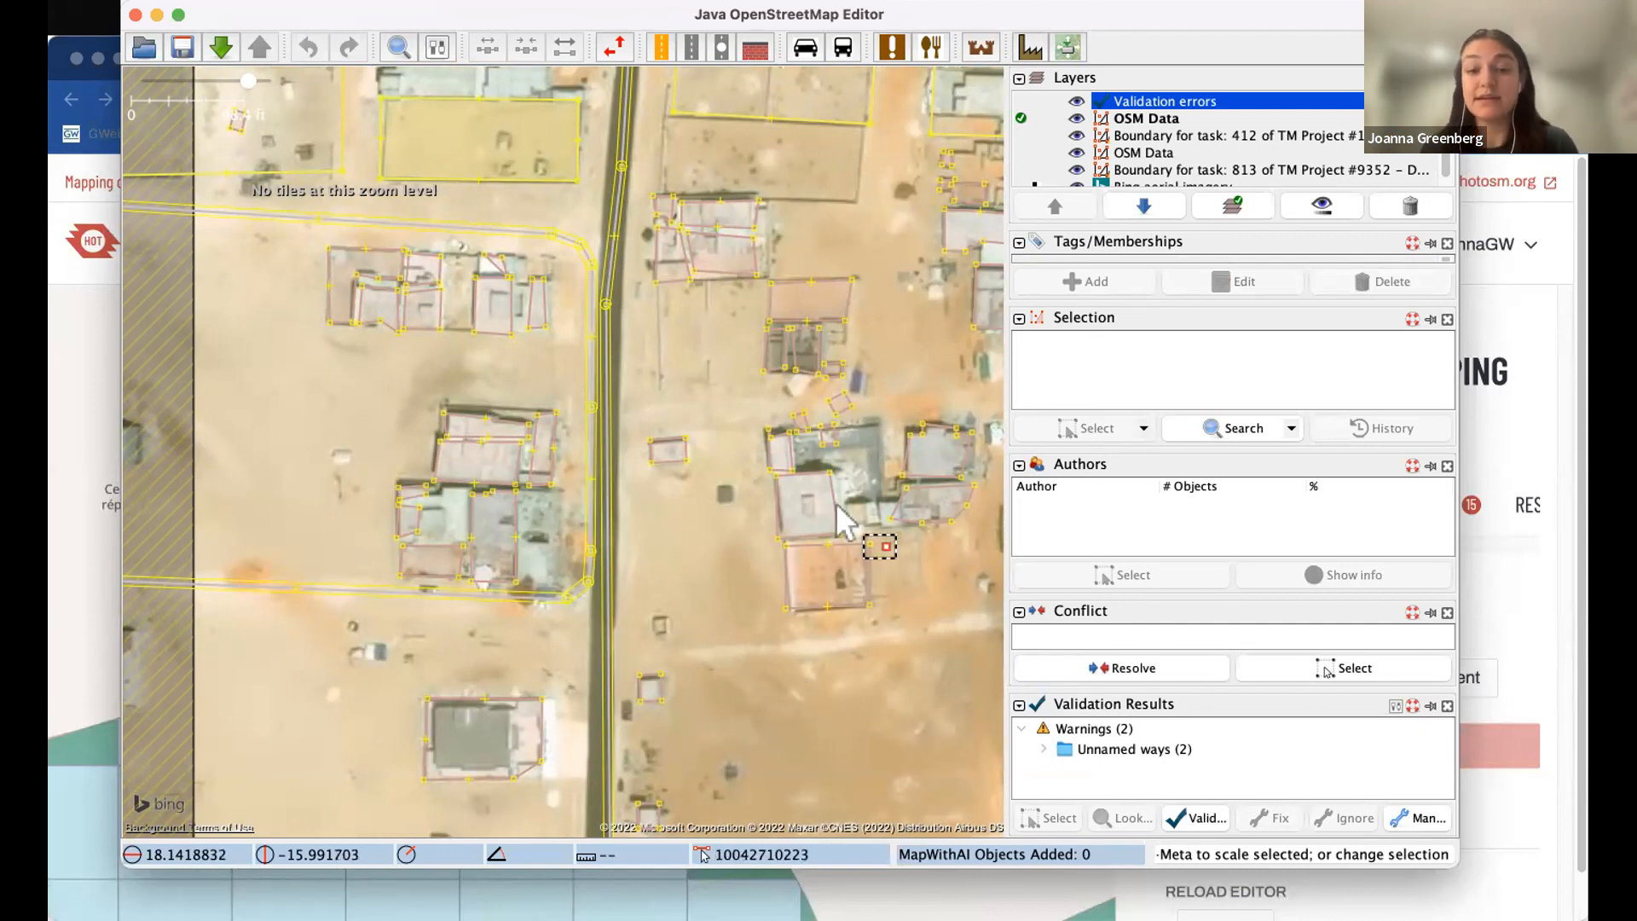
- Move the four-node building outline east of the main road south over the adjoining orange-roofed building, and clear the selection
scroll(778, 521, up, 2)
drag(920, 489, 730, 548)
click(734, 500)
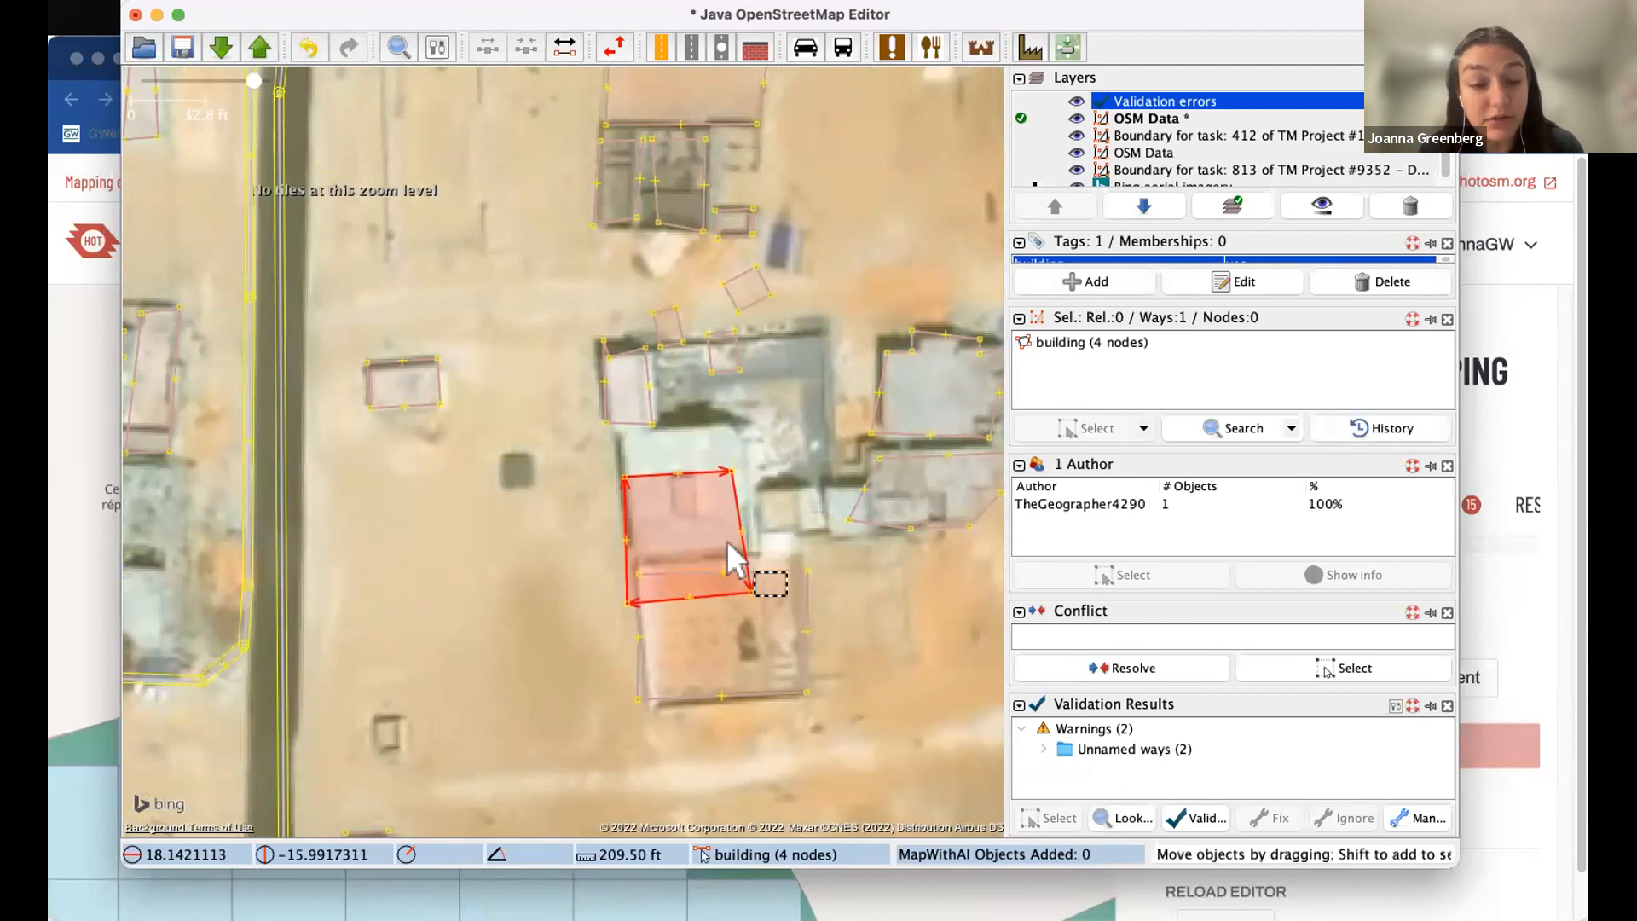
click(587, 546)
scroll(587, 547, down, 3)
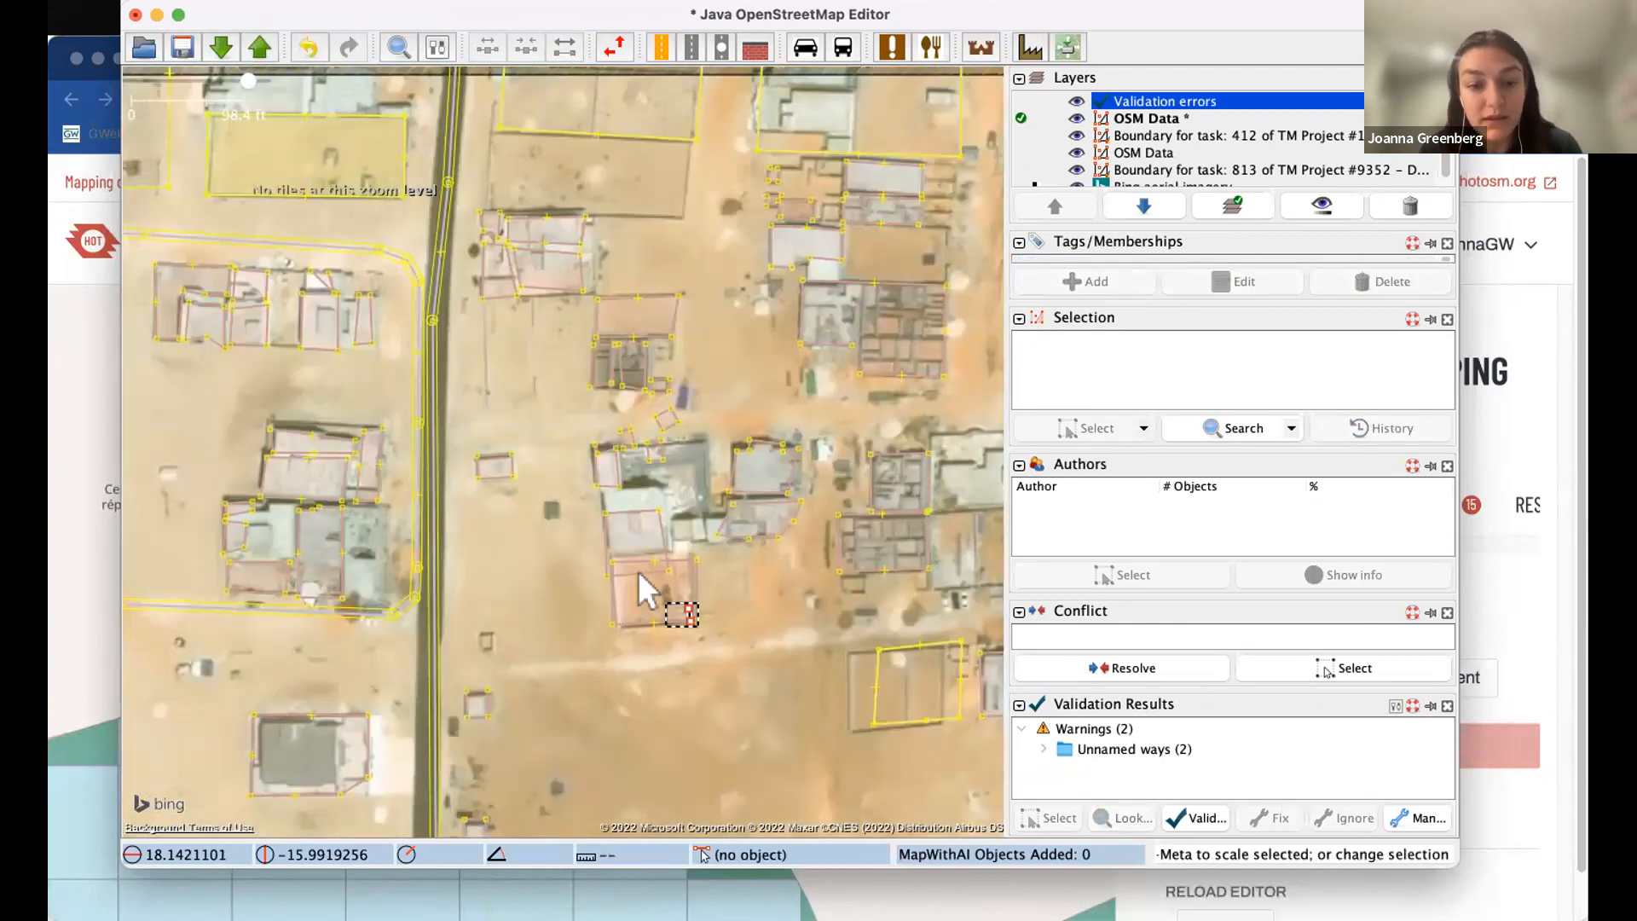
- Rerun the validator, expand the Overlapping buildings warnings and check both entries against the overlap at the orange-roofed building
scroll(648, 573, down, 2)
click(1202, 817)
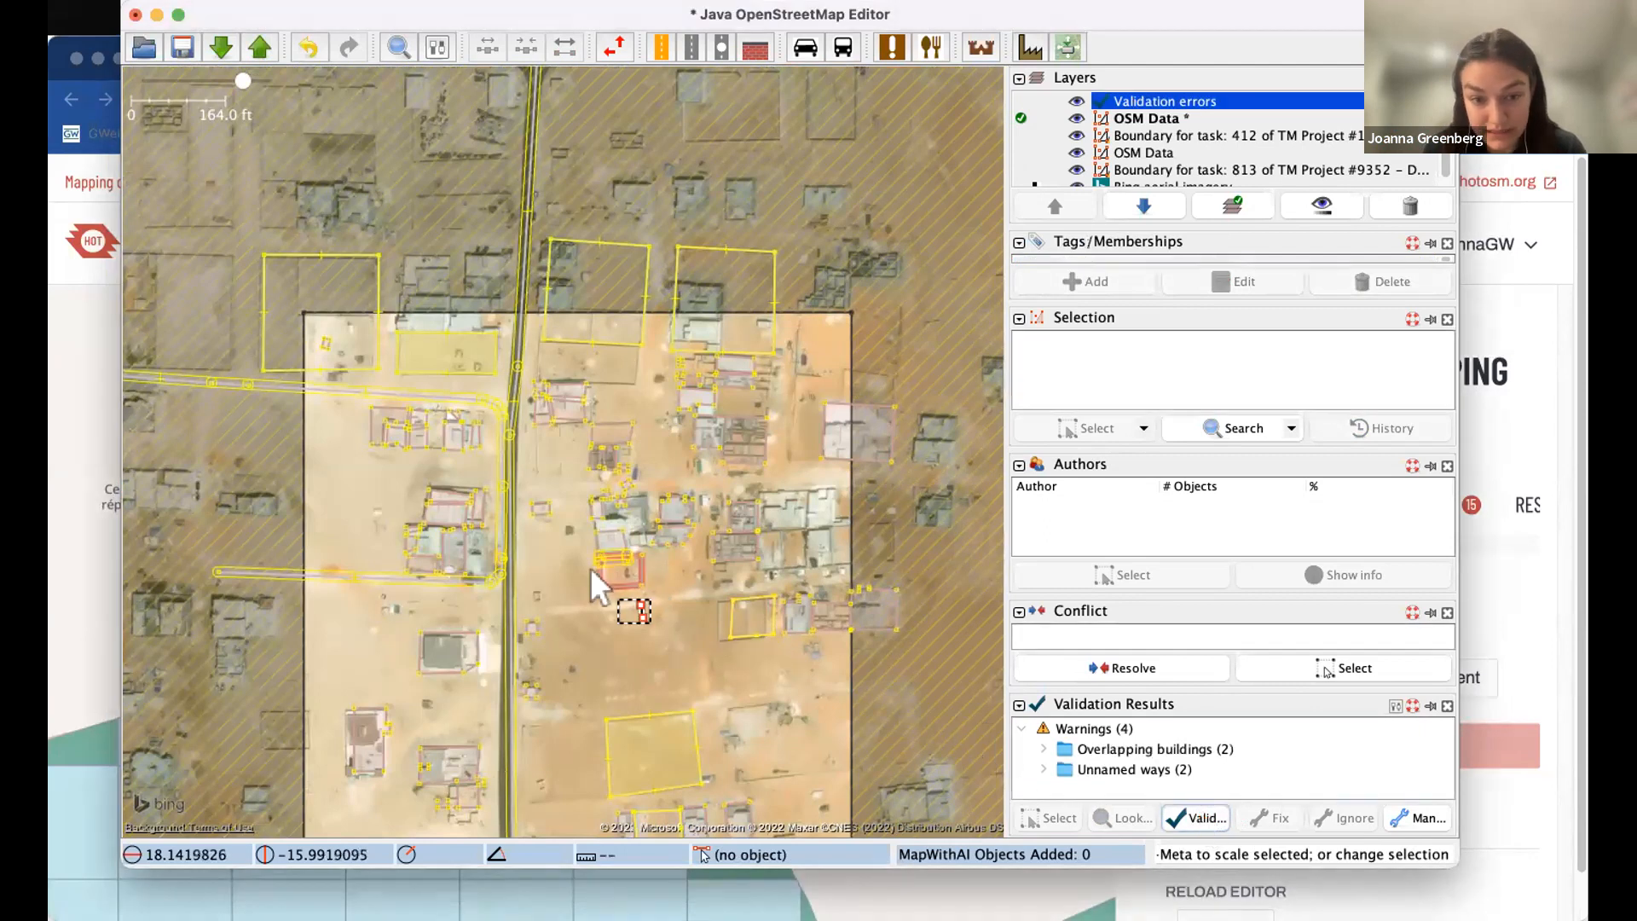
click(643, 555)
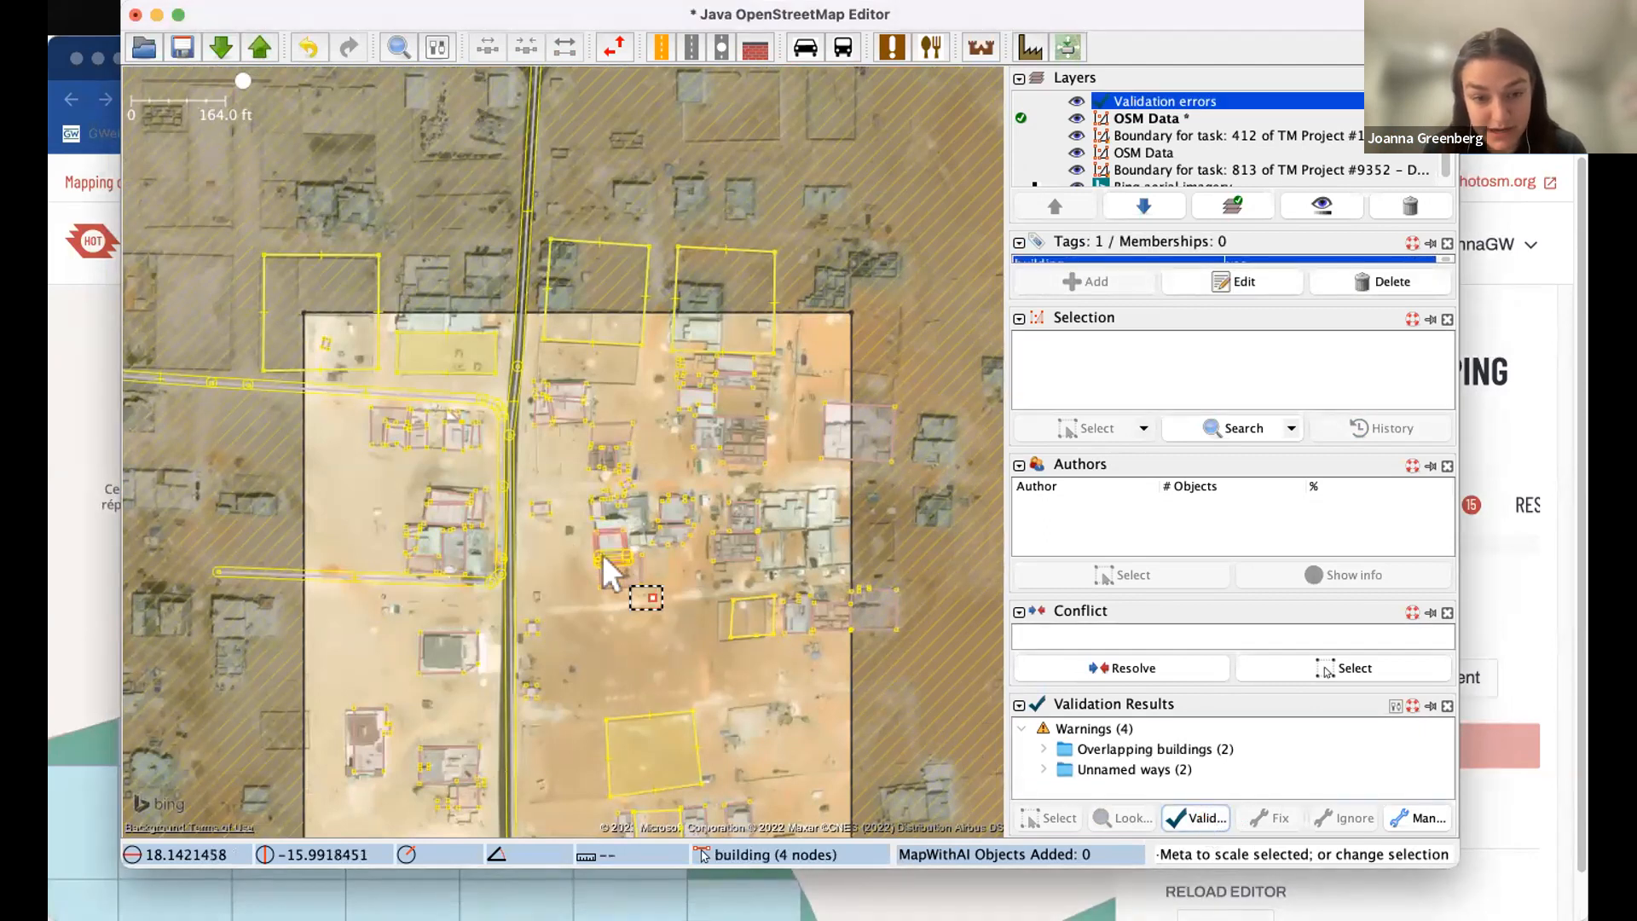
scroll(611, 554, up, 5)
scroll(610, 554, up, 2)
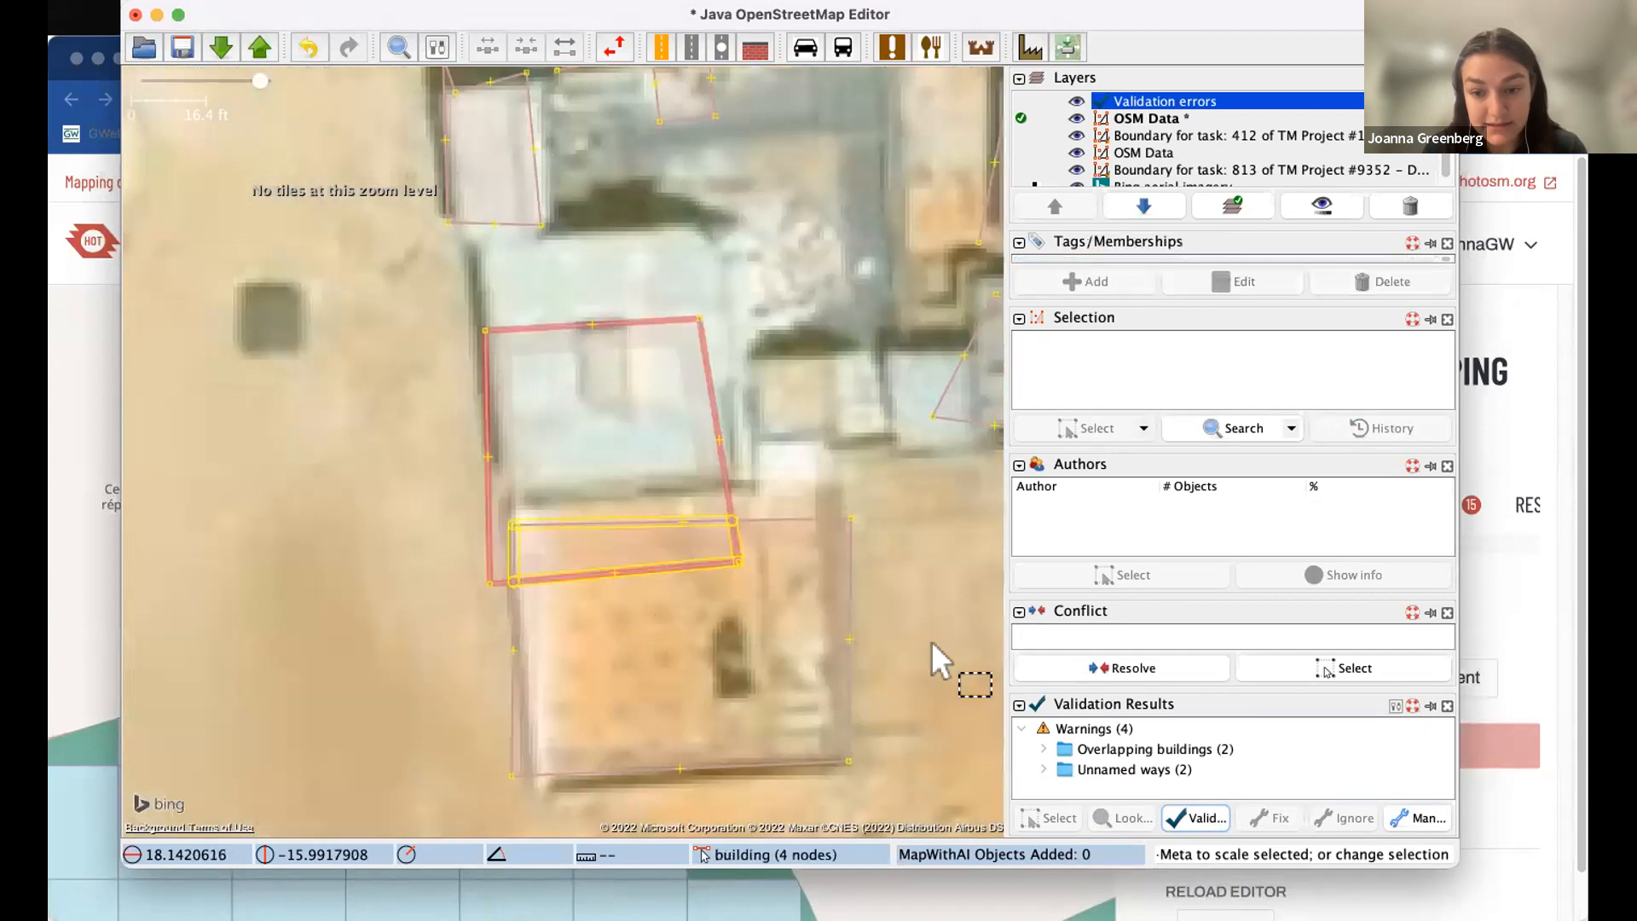
click(1040, 748)
click(1041, 749)
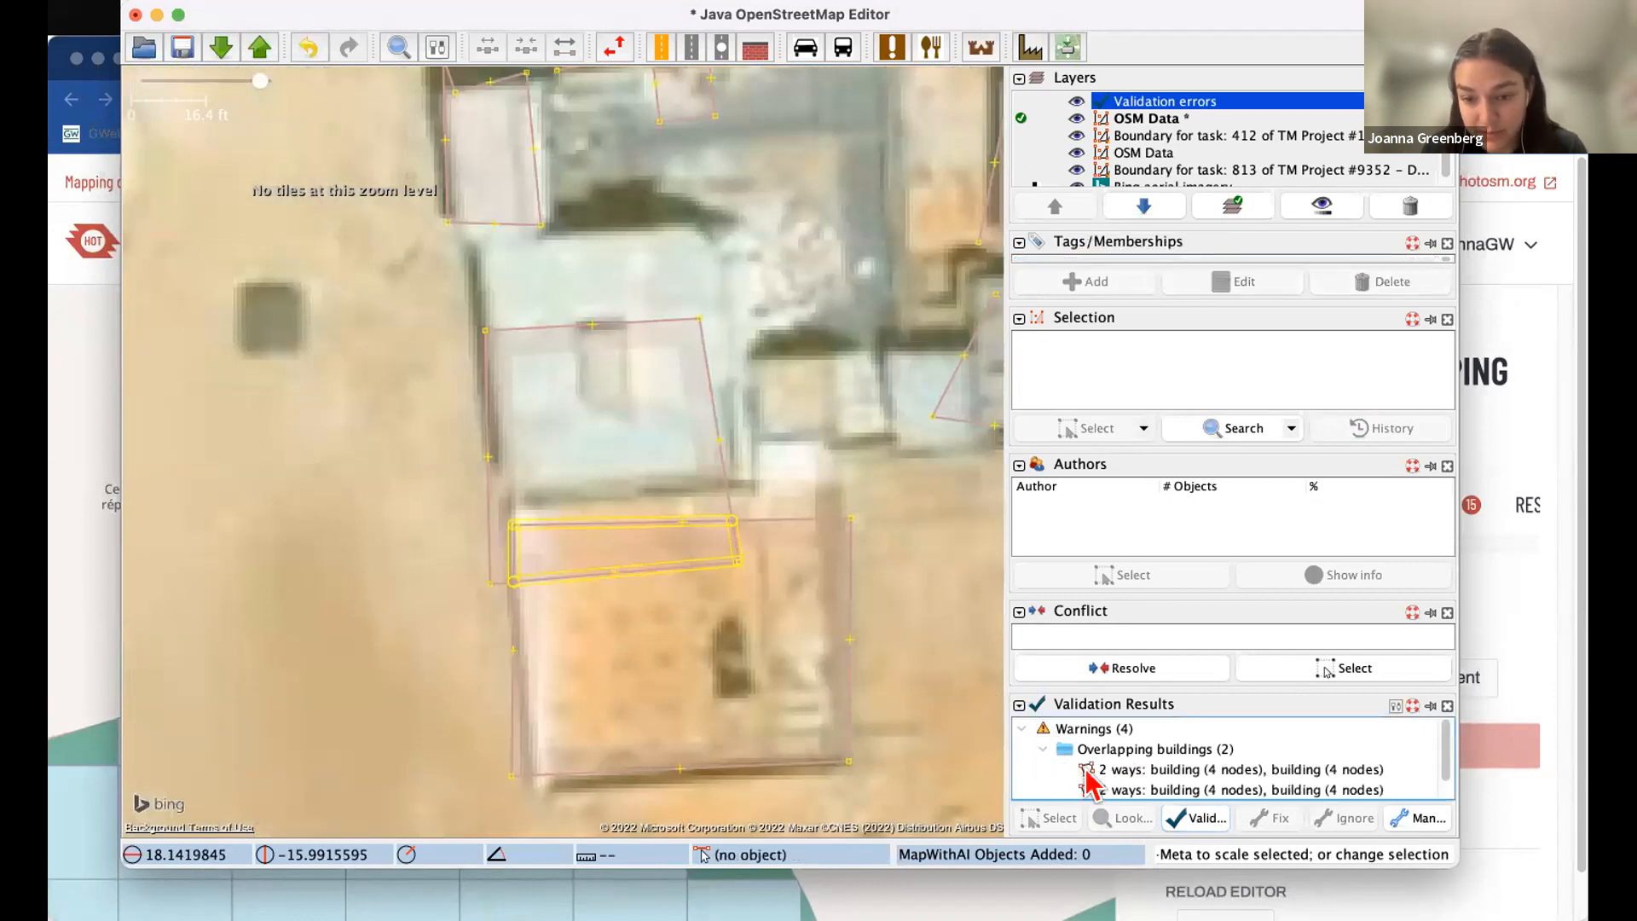
click(1136, 768)
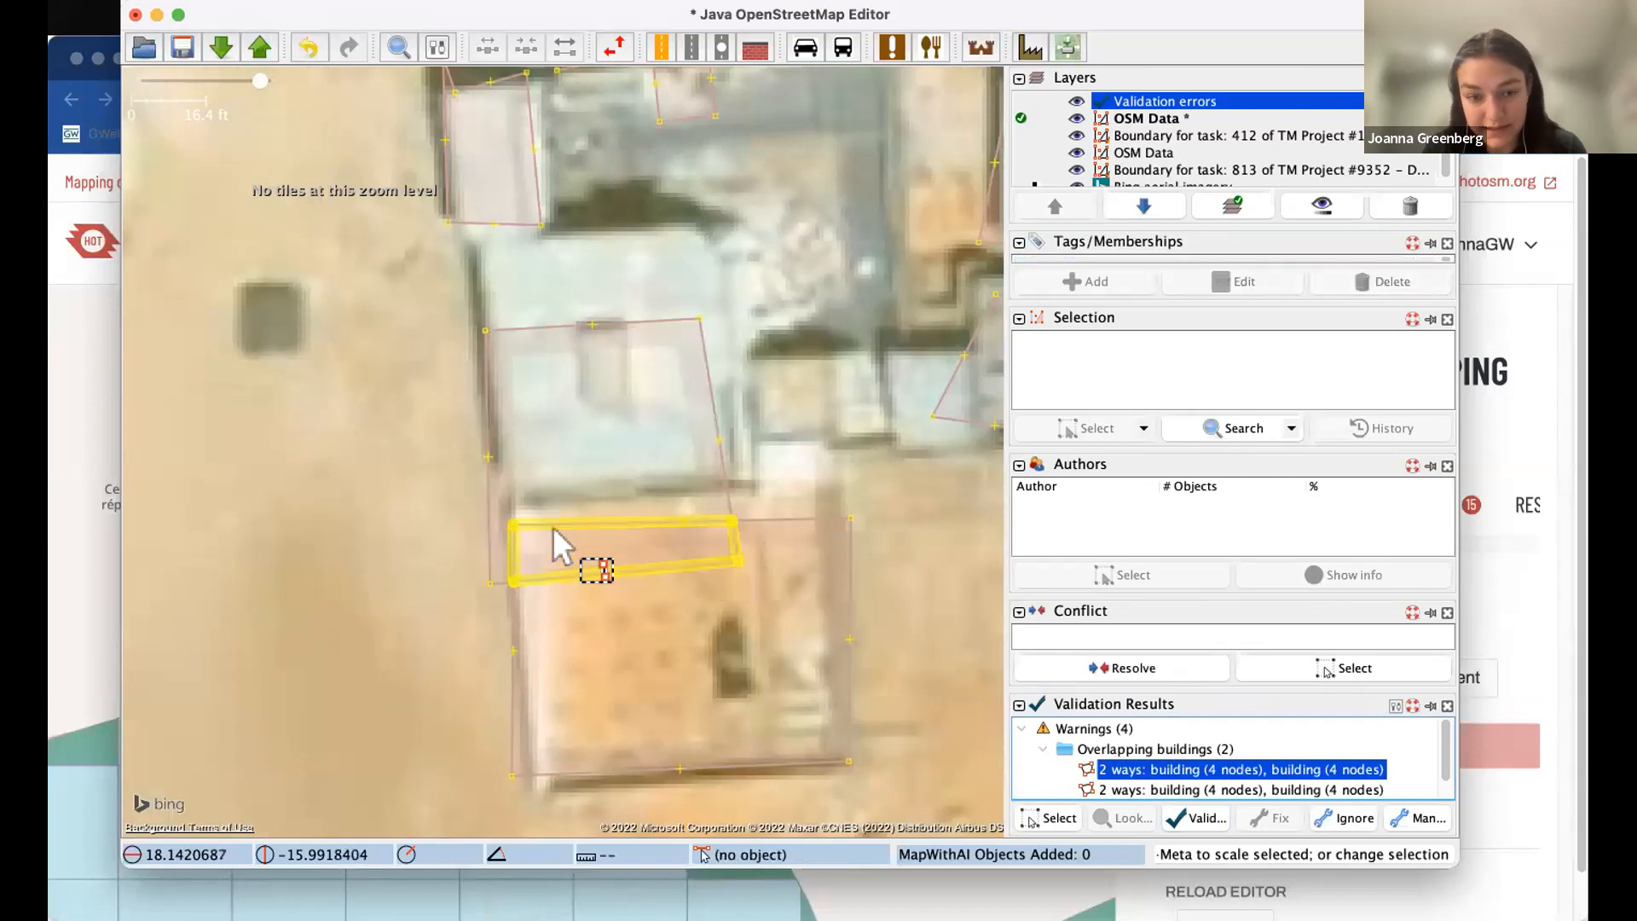
click(1156, 784)
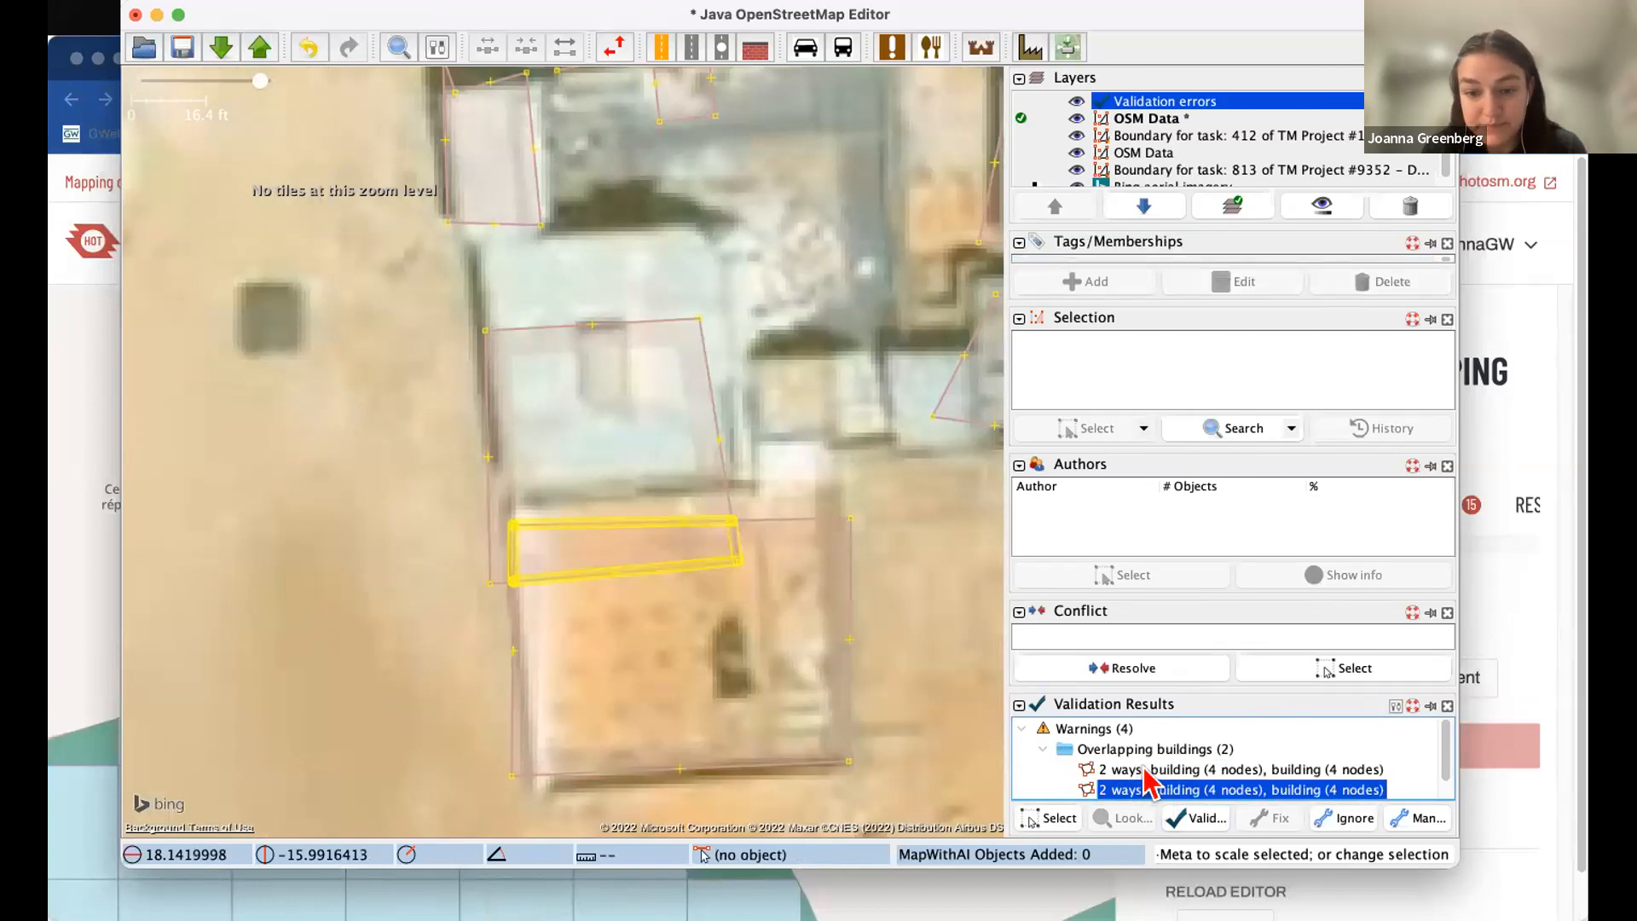
click(1149, 770)
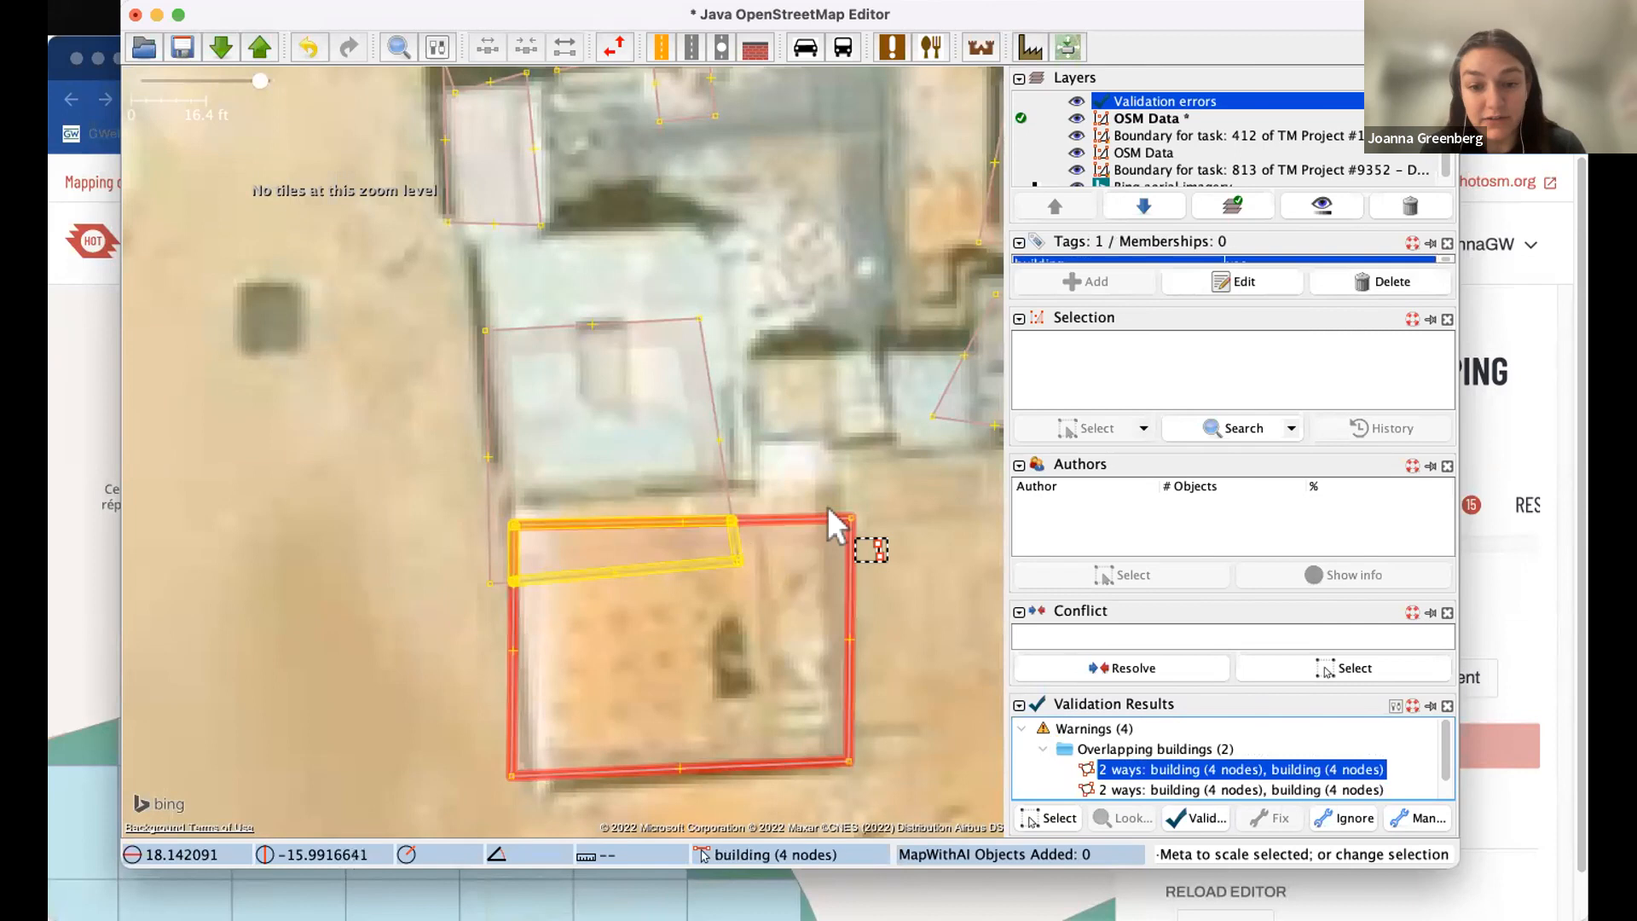
- Look over the whole task area, and zoom to the problem of the first Overlapping buildings warning
scroll(848, 509, down, 2)
scroll(850, 508, down, 4)
drag(883, 552, 679, 540)
click(905, 372)
click(435, 387)
click(618, 712)
click(575, 294)
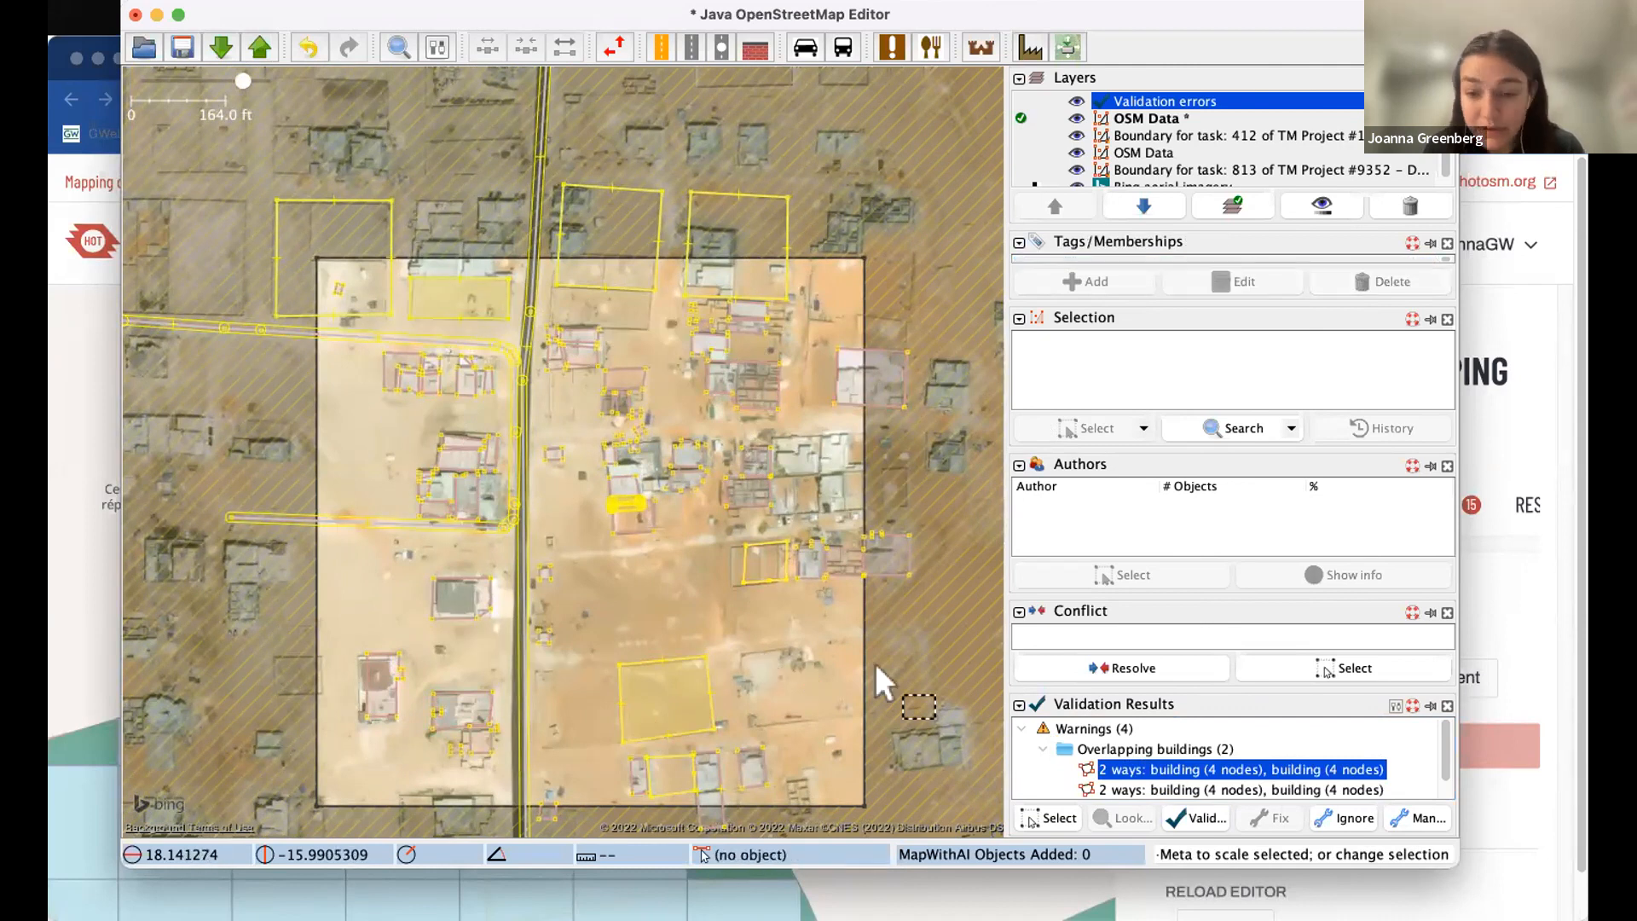
right_click(1172, 775)
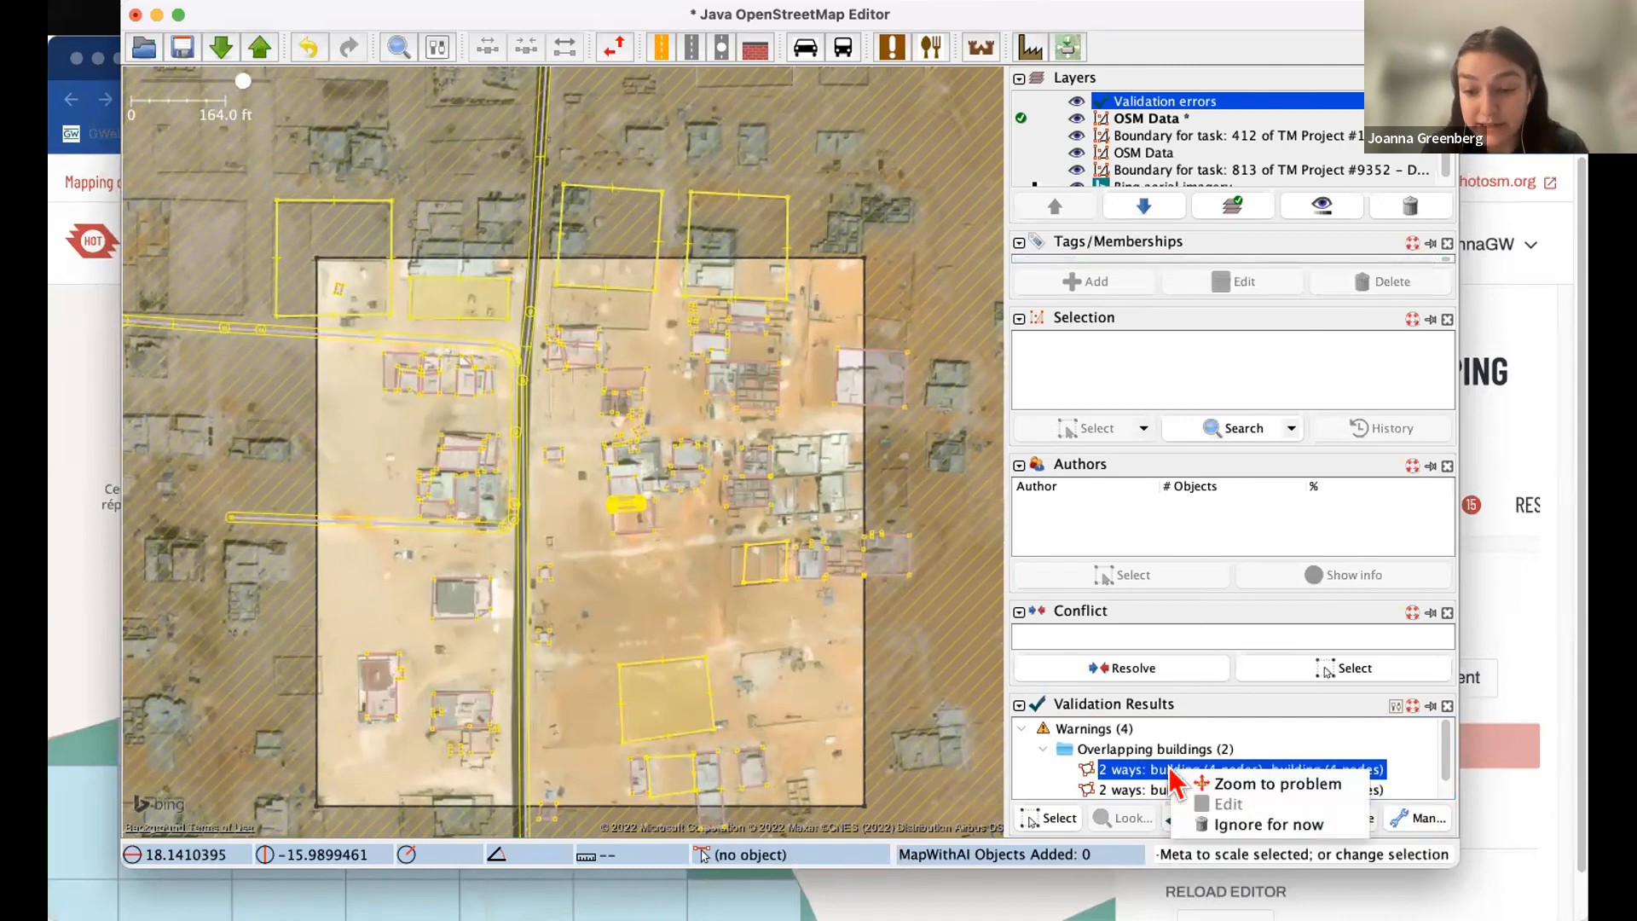
click(1211, 784)
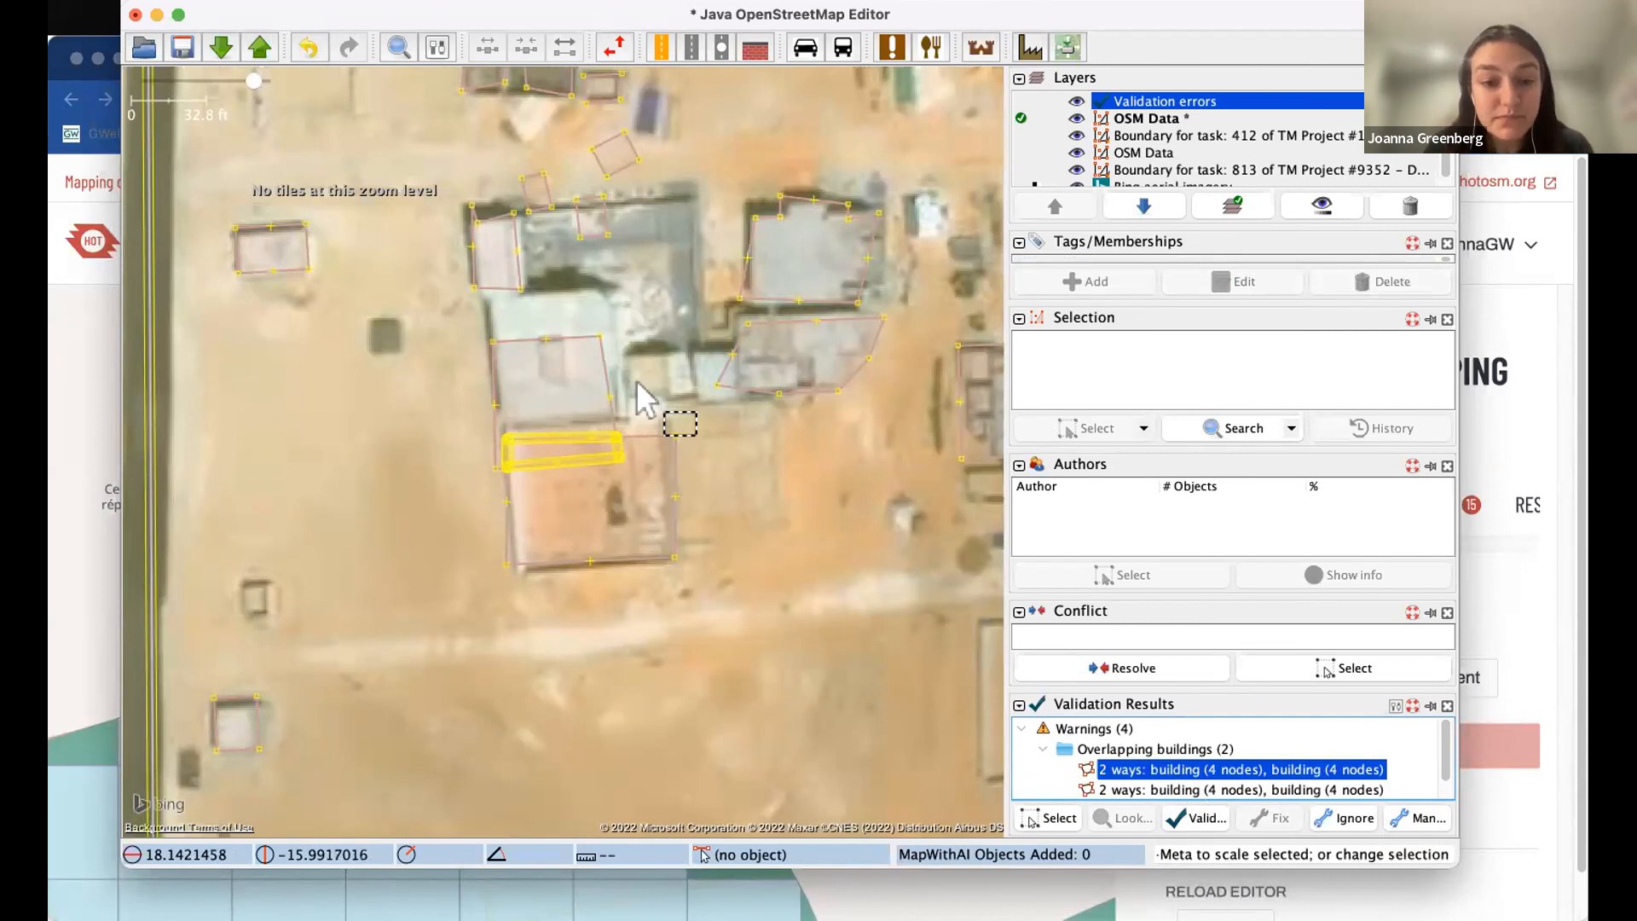
- Move the four-node building above the orange-roofed one north onto its roof, clear the selection and rerun the validator
drag(641, 379, 626, 373)
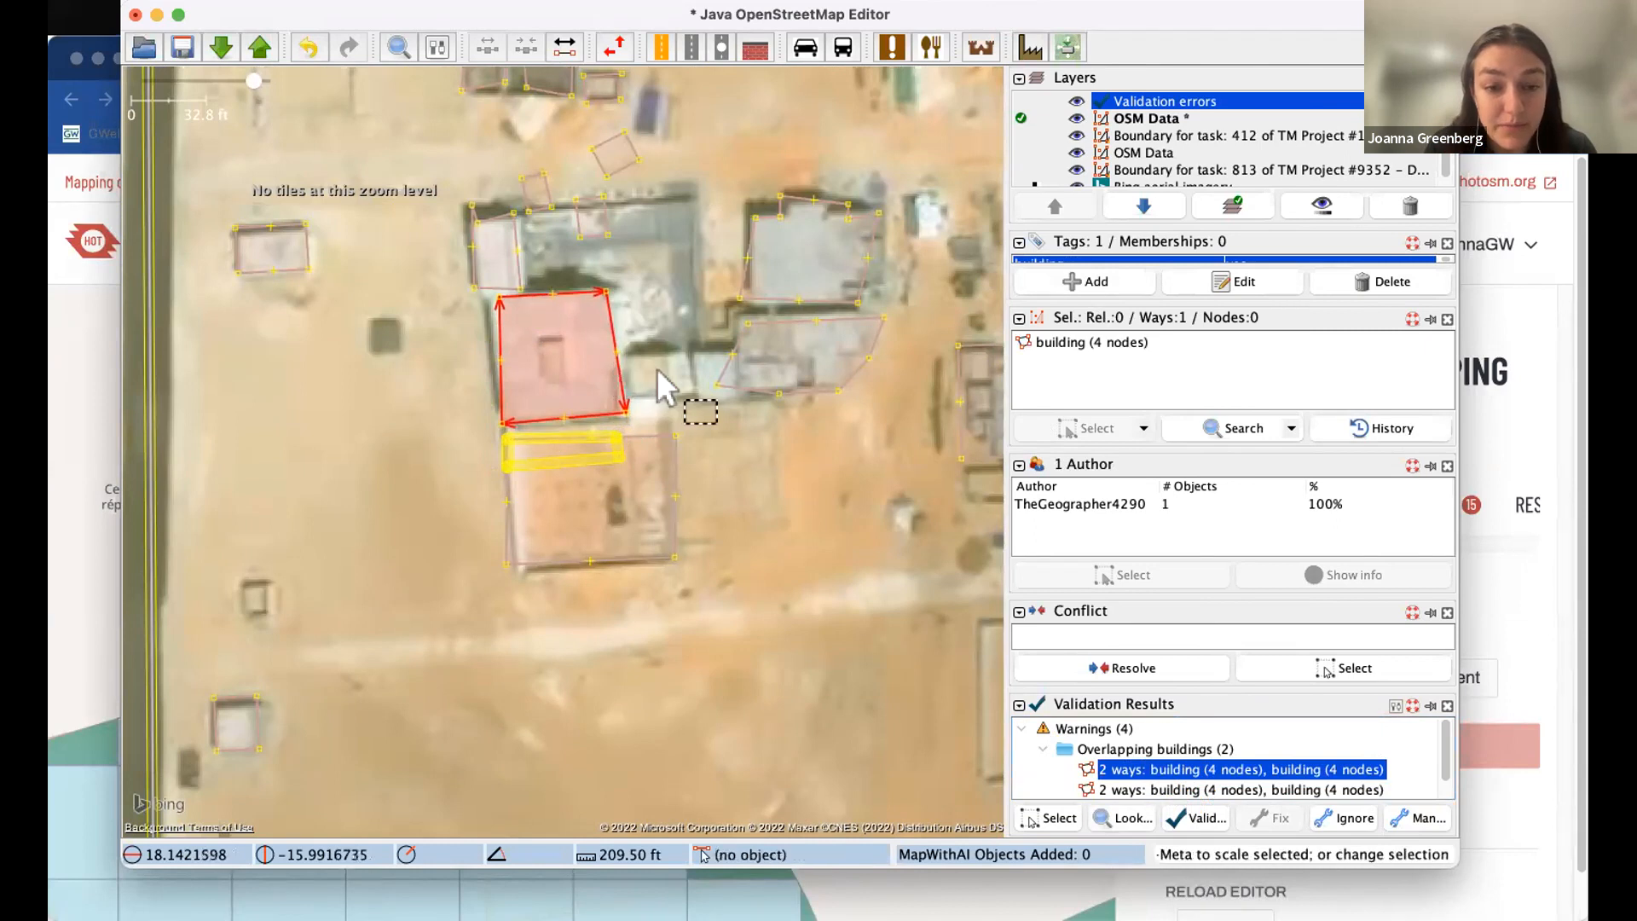
click(659, 370)
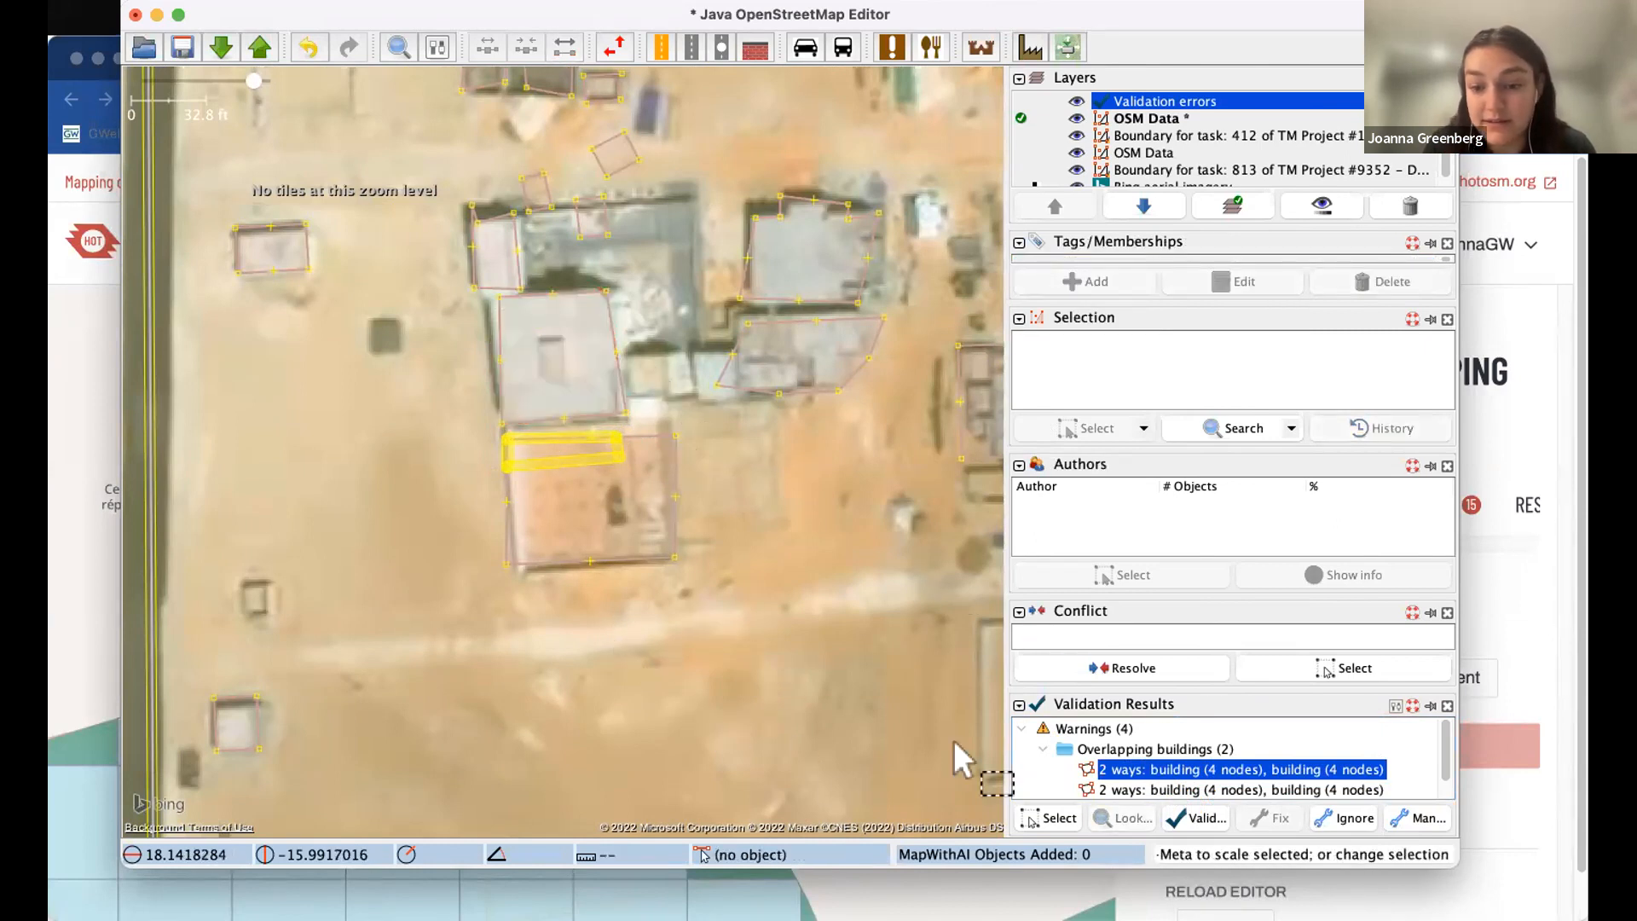
click(1179, 814)
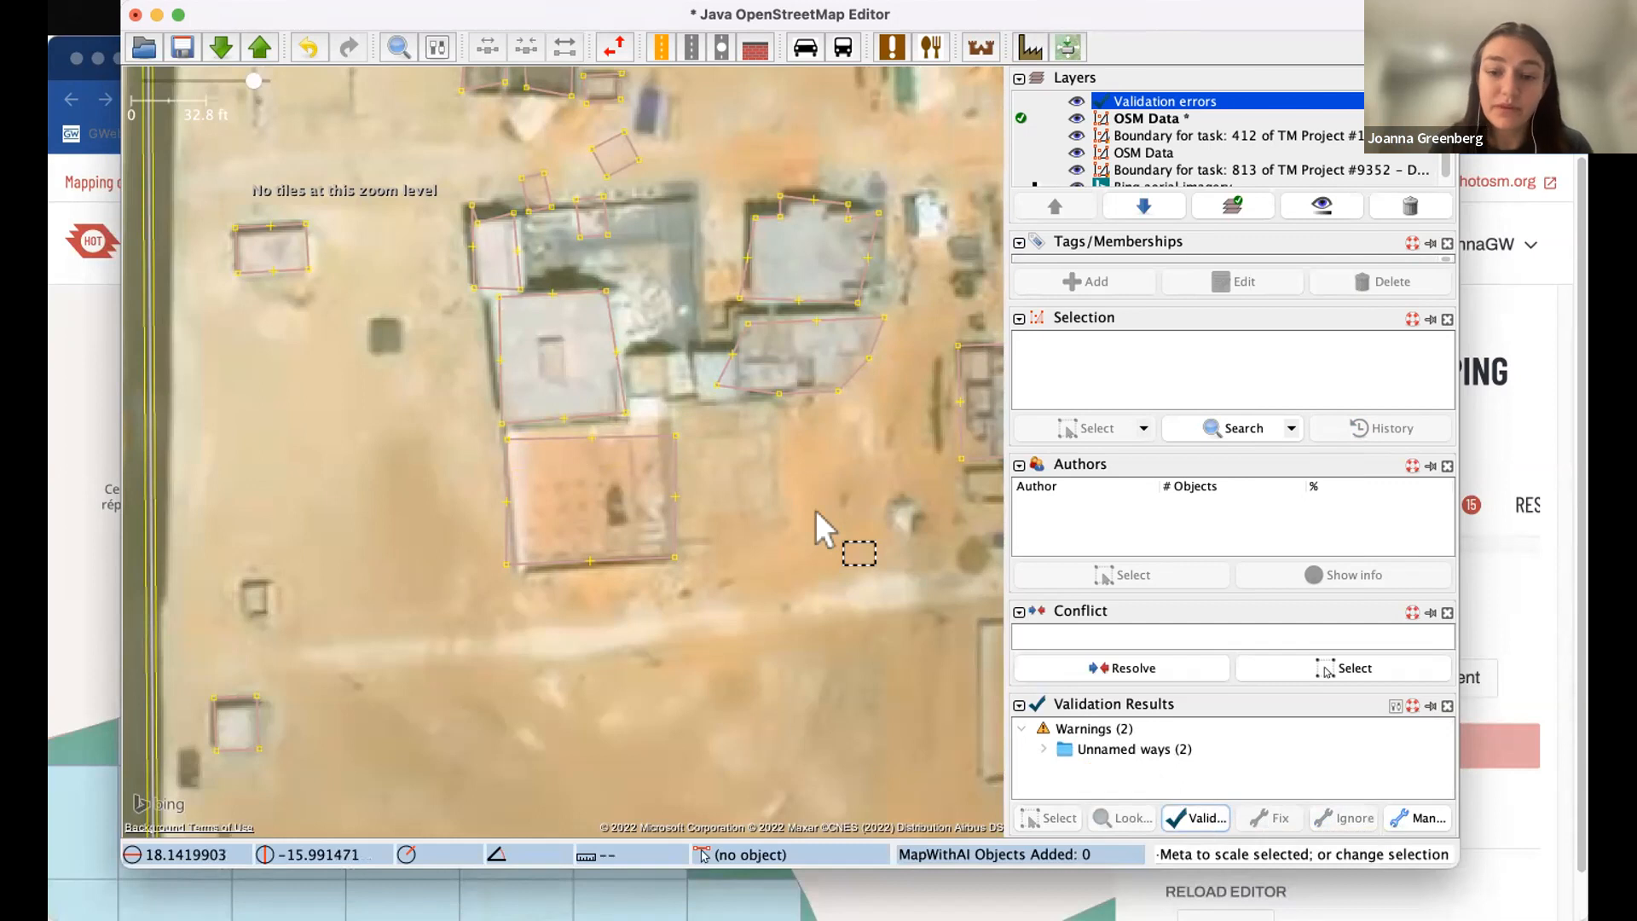
- Examine the building outlines across the northern part of task #412, from the northwest plot to the eastern blocks and back
scroll(806, 529, down, 3)
scroll(818, 522, down, 2)
click(482, 329)
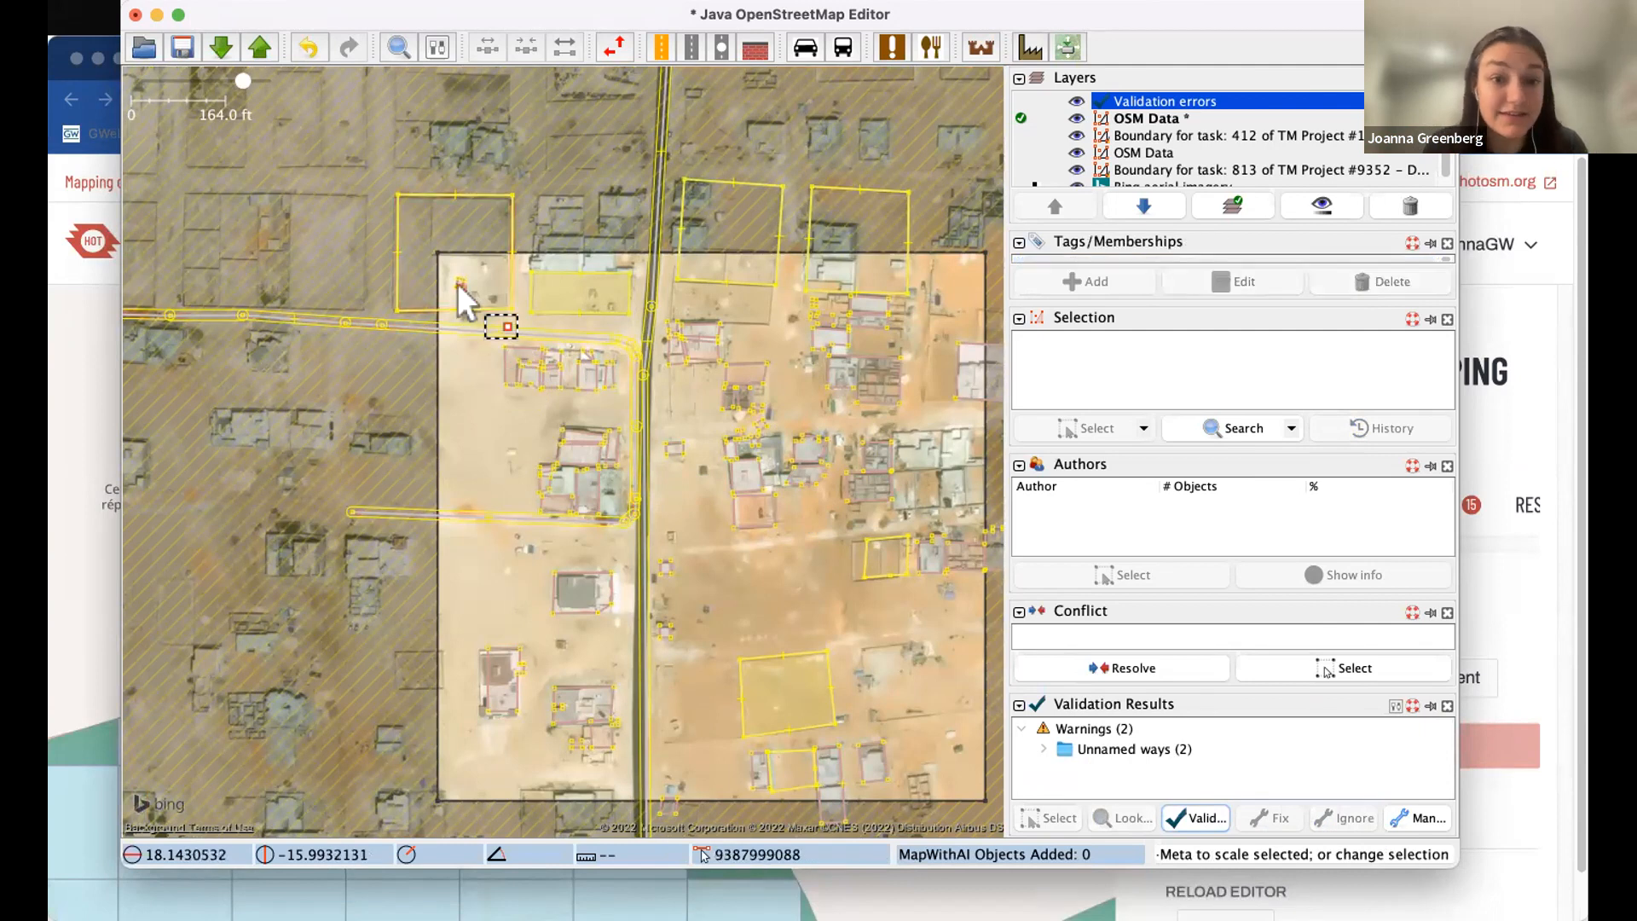
scroll(462, 289, up, 5)
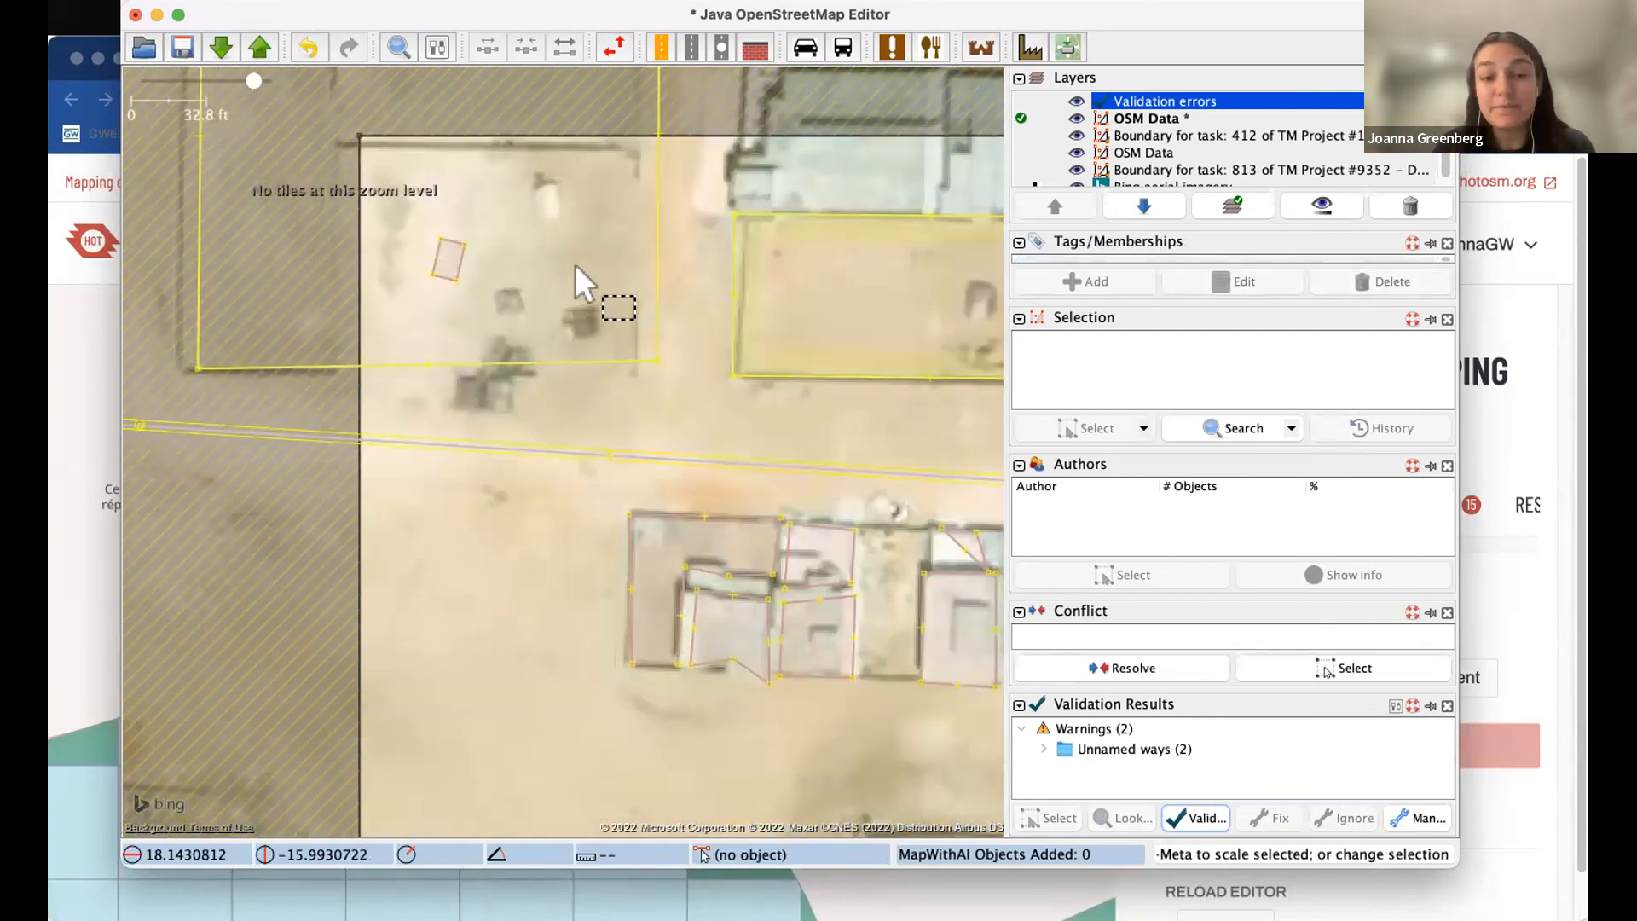
drag(587, 282, 353, 289)
drag(755, 281, 351, 292)
drag(750, 266, 397, 303)
drag(759, 356, 498, 327)
drag(932, 335, 484, 348)
drag(704, 277, 708, 135)
drag(555, 314, 629, 333)
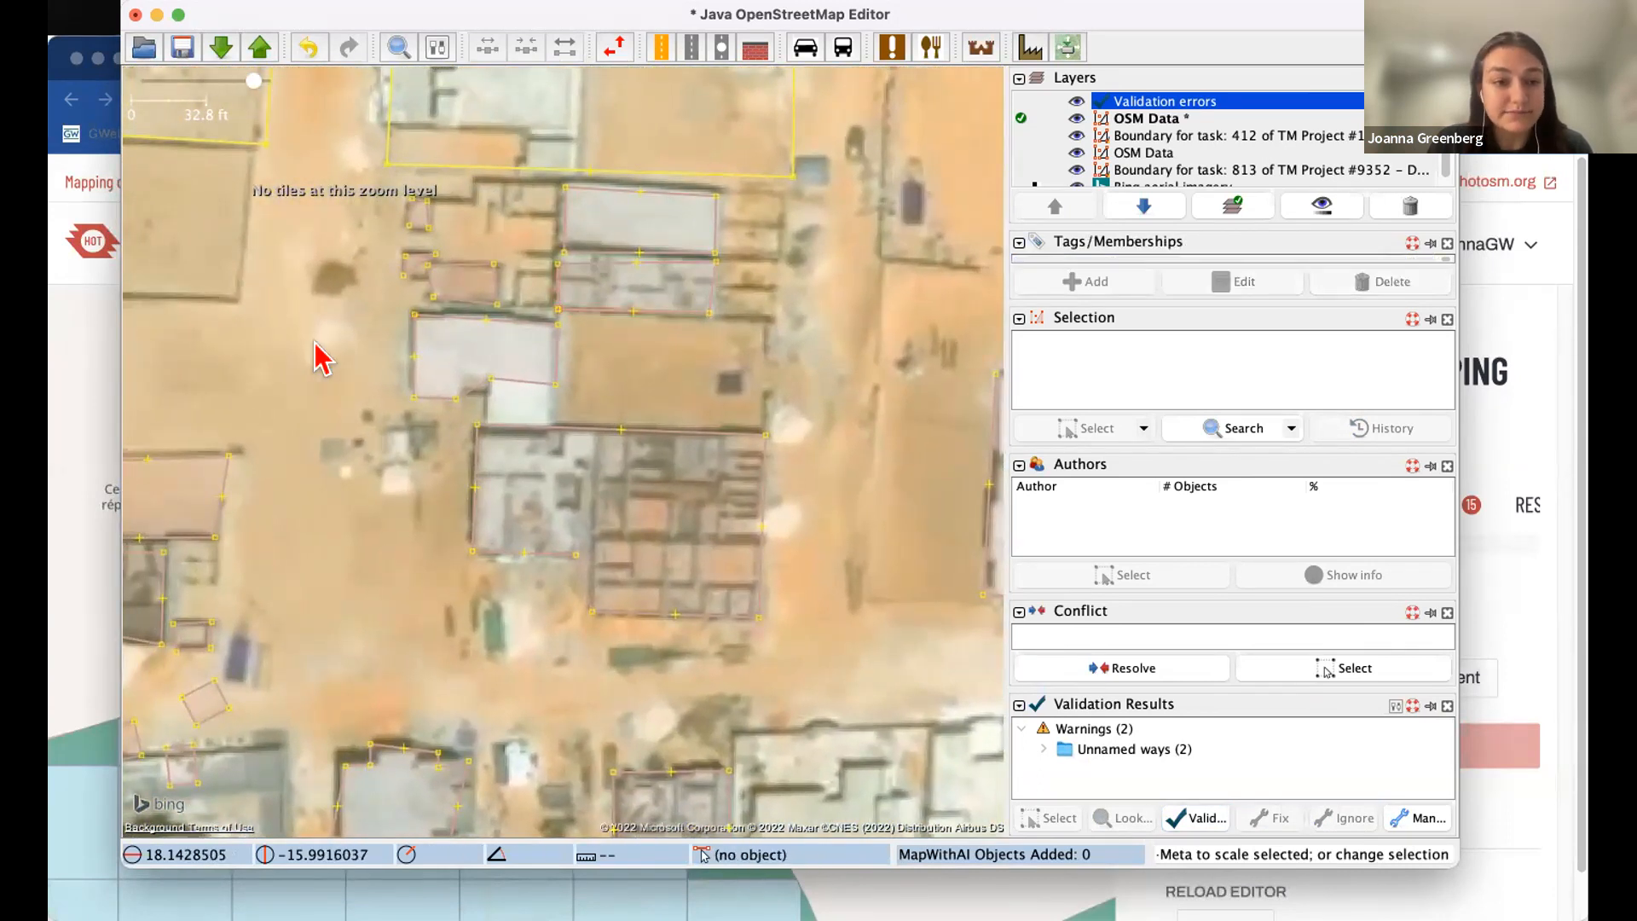
drag(321, 354, 467, 350)
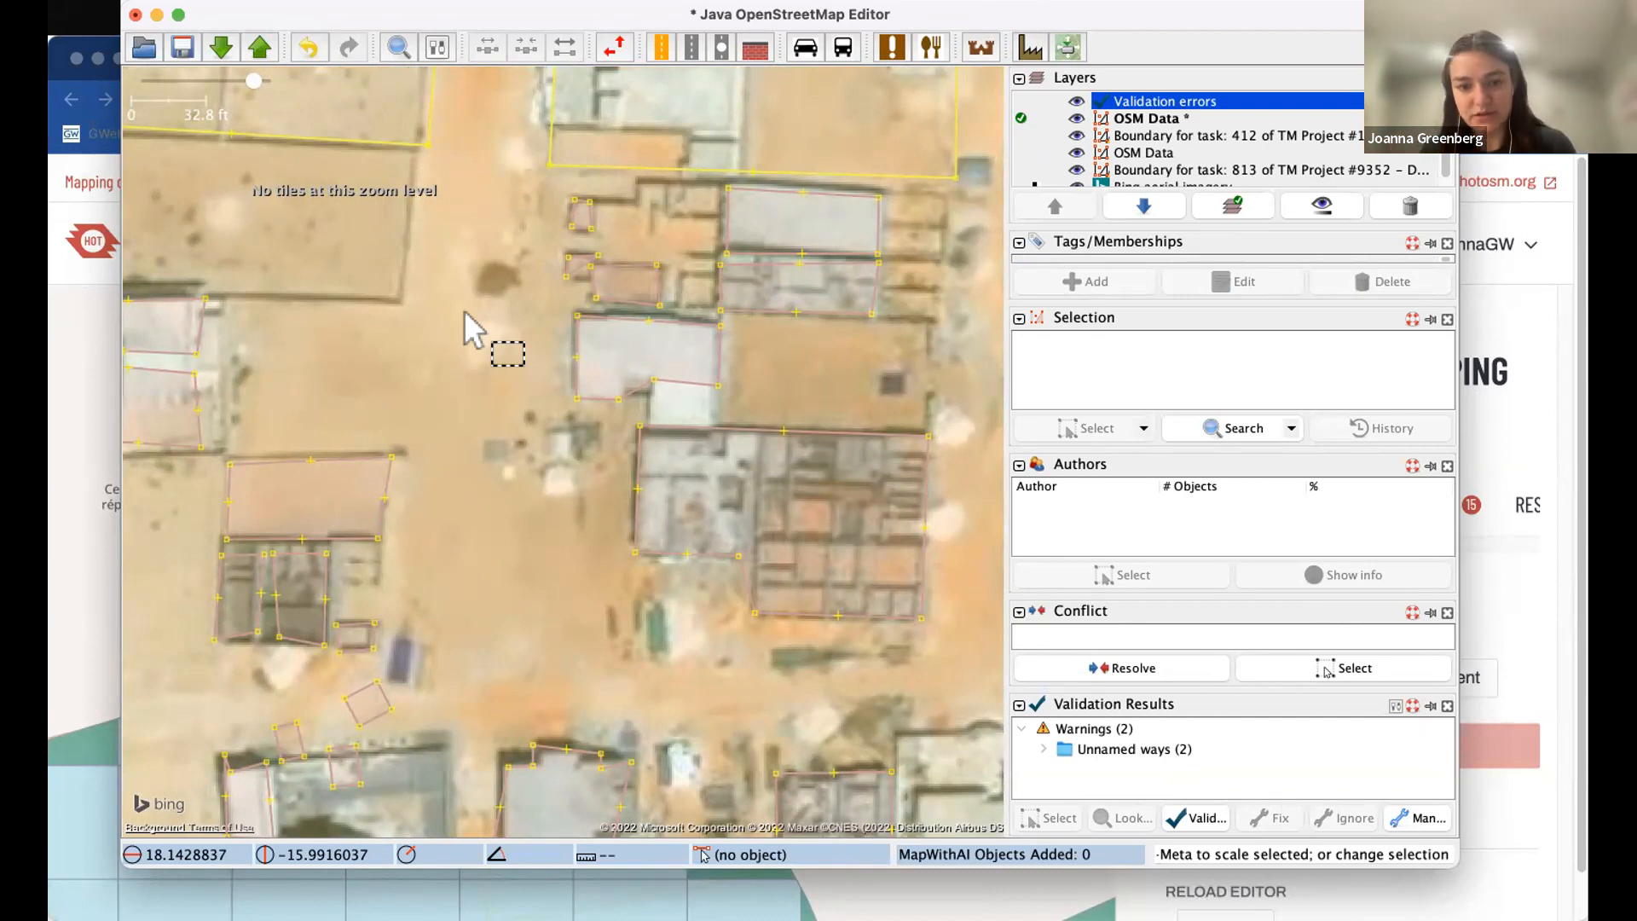
drag(317, 311, 820, 356)
mouse_move(247, 342)
mouse_down()
mouse_move(622, 392)
mouse_move(904, 388)
mouse_up()
drag(300, 340, 463, 349)
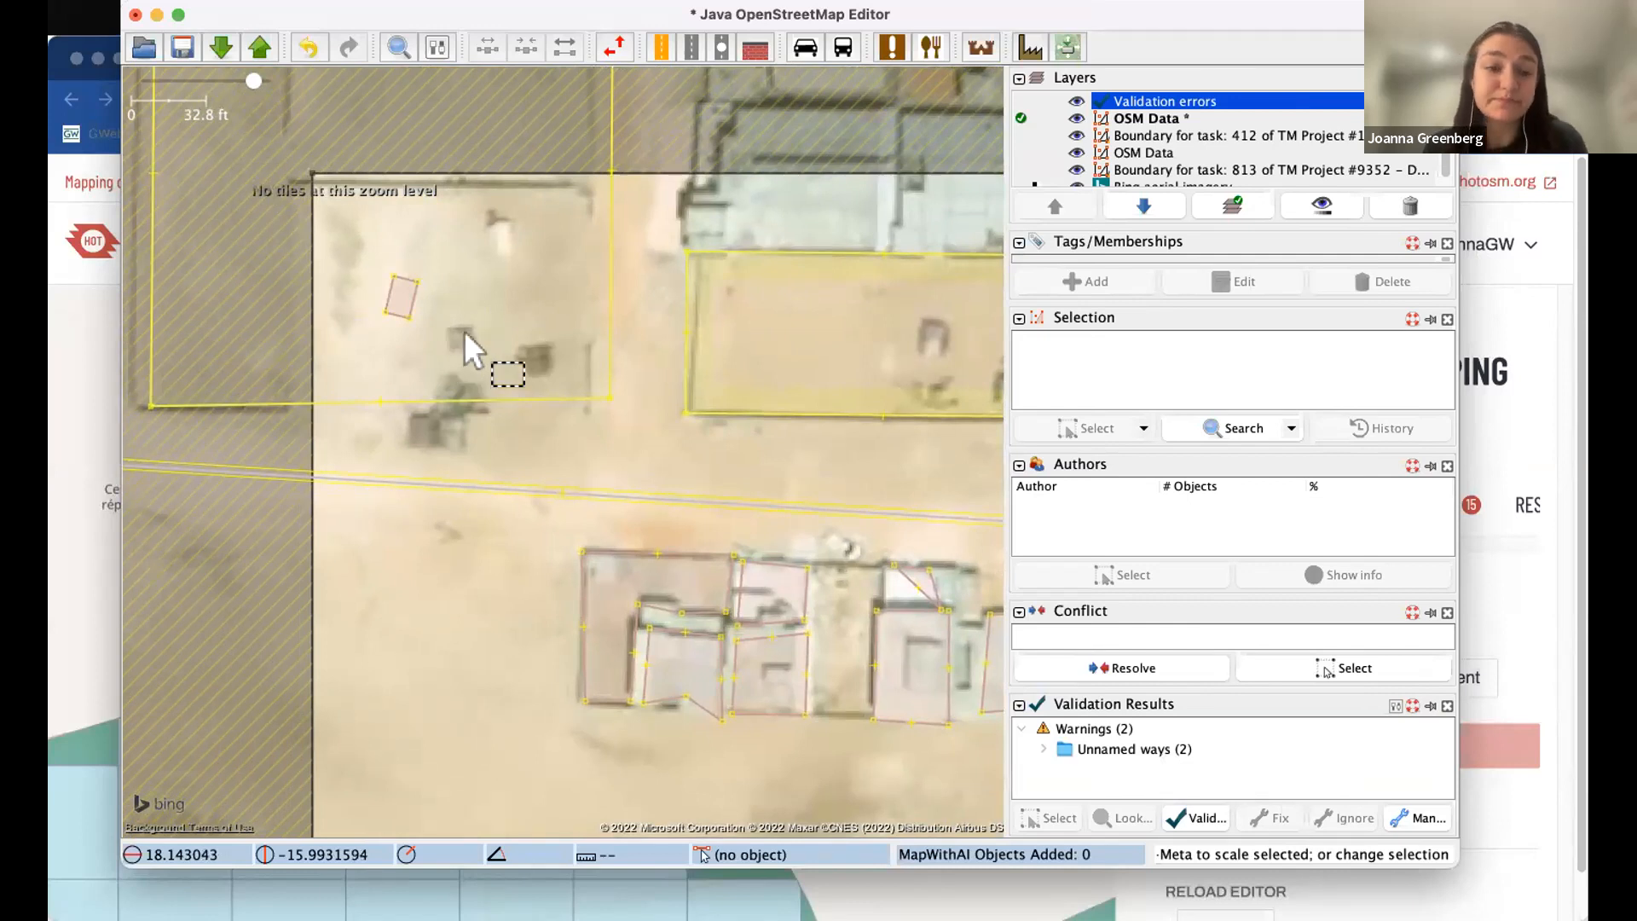
- Try the small four-node building at other spots inside the open northwest plot
click(408, 295)
mouse_move(408, 295)
mouse_down()
mouse_move(546, 294)
mouse_move(367, 351)
mouse_move(360, 328)
mouse_move(409, 303)
mouse_move(403, 287)
mouse_up()
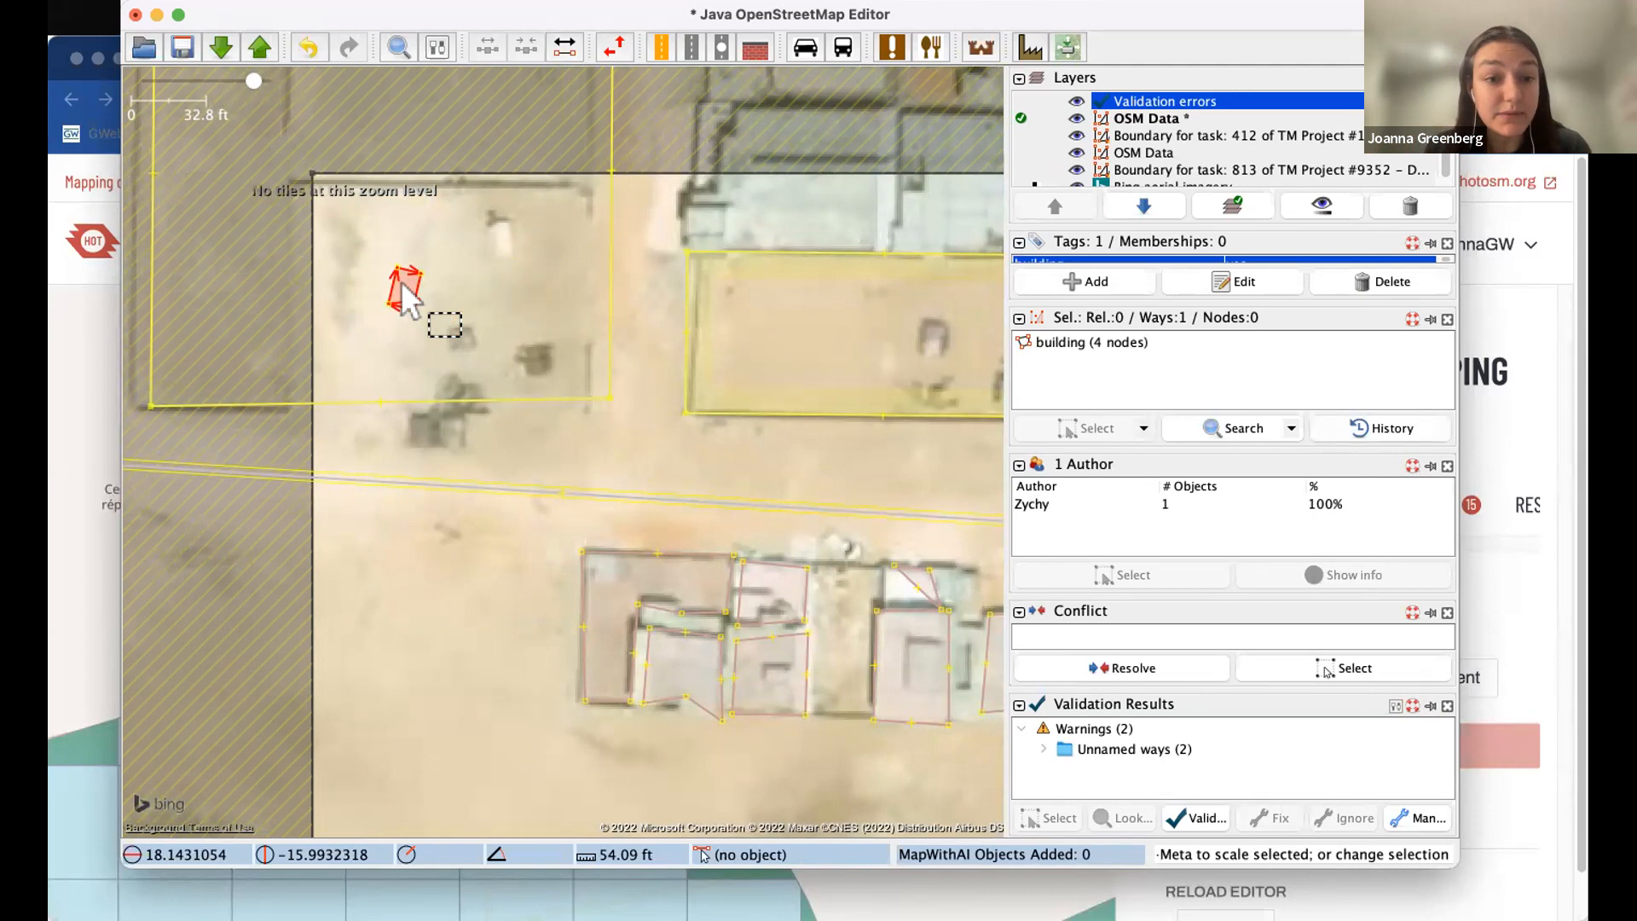
drag(487, 310, 464, 300)
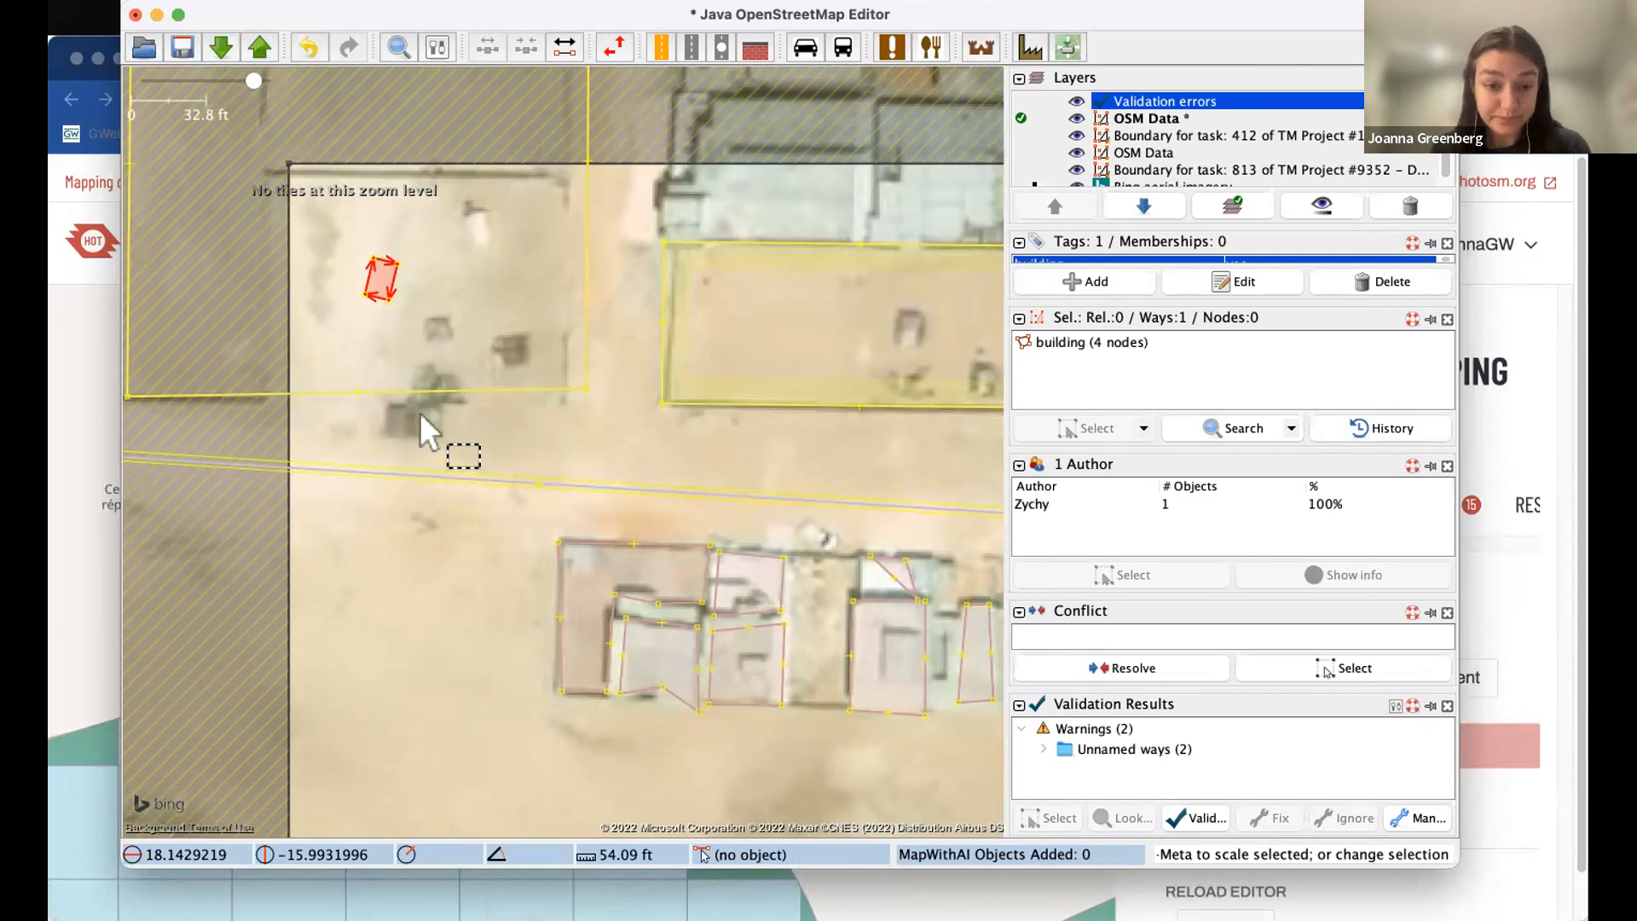
scroll(414, 321, right, 2)
scroll(413, 322, up, 1)
drag(350, 297, 509, 330)
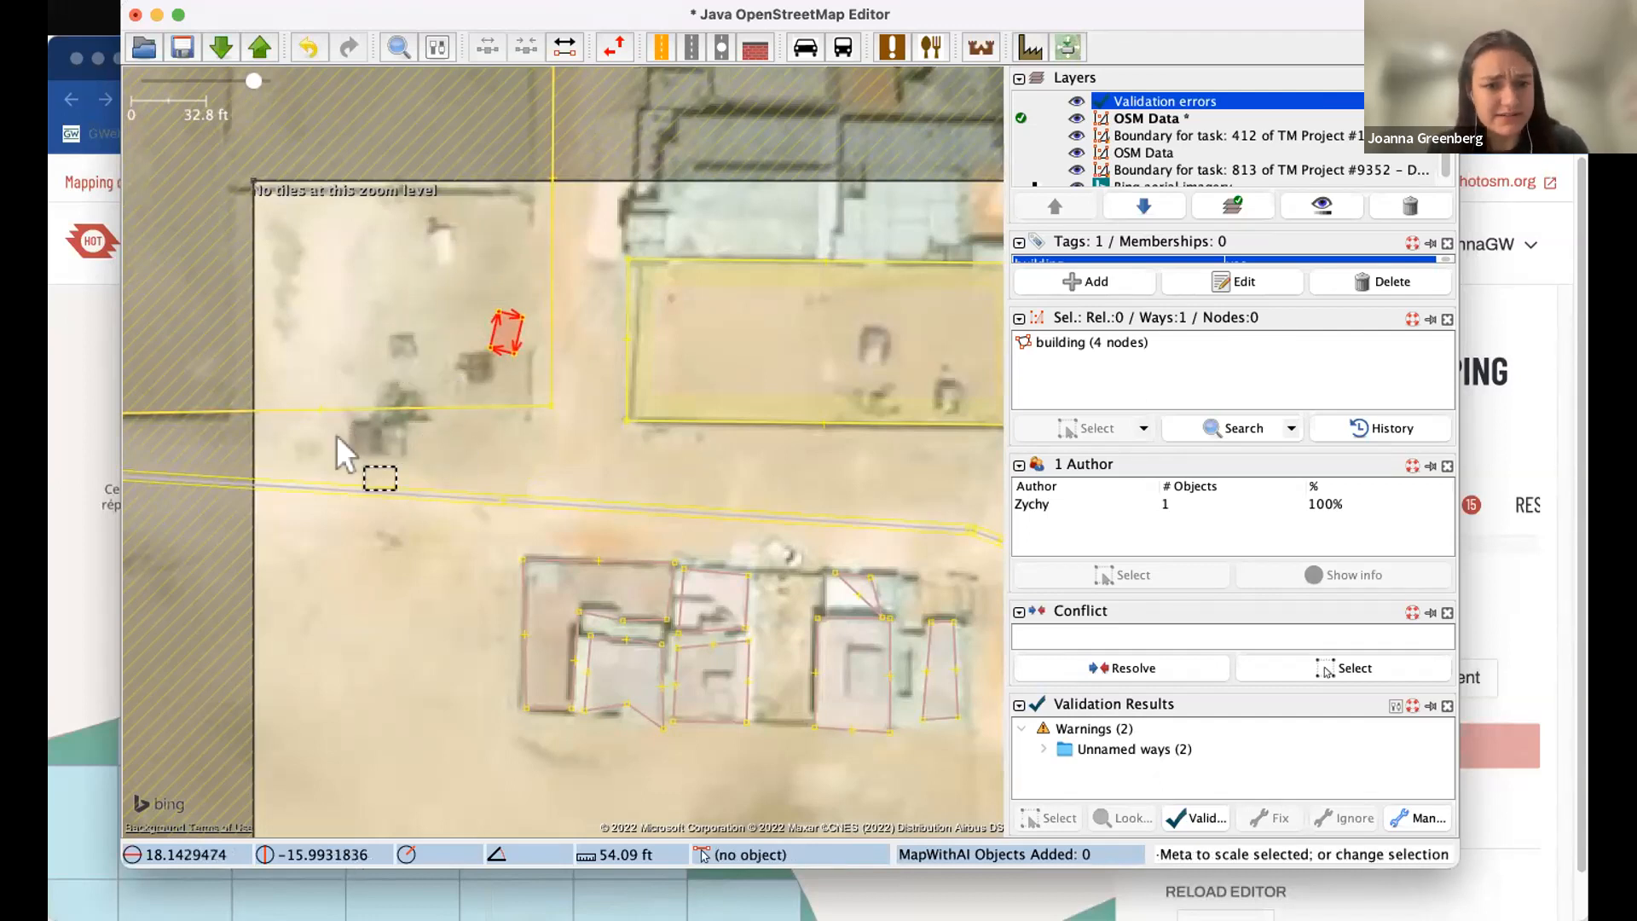
mouse_move(537, 455)
mouse_down()
mouse_move(477, 457)
mouse_move(427, 484)
mouse_move(391, 475)
mouse_move(517, 468)
mouse_up()
drag(608, 395, 505, 388)
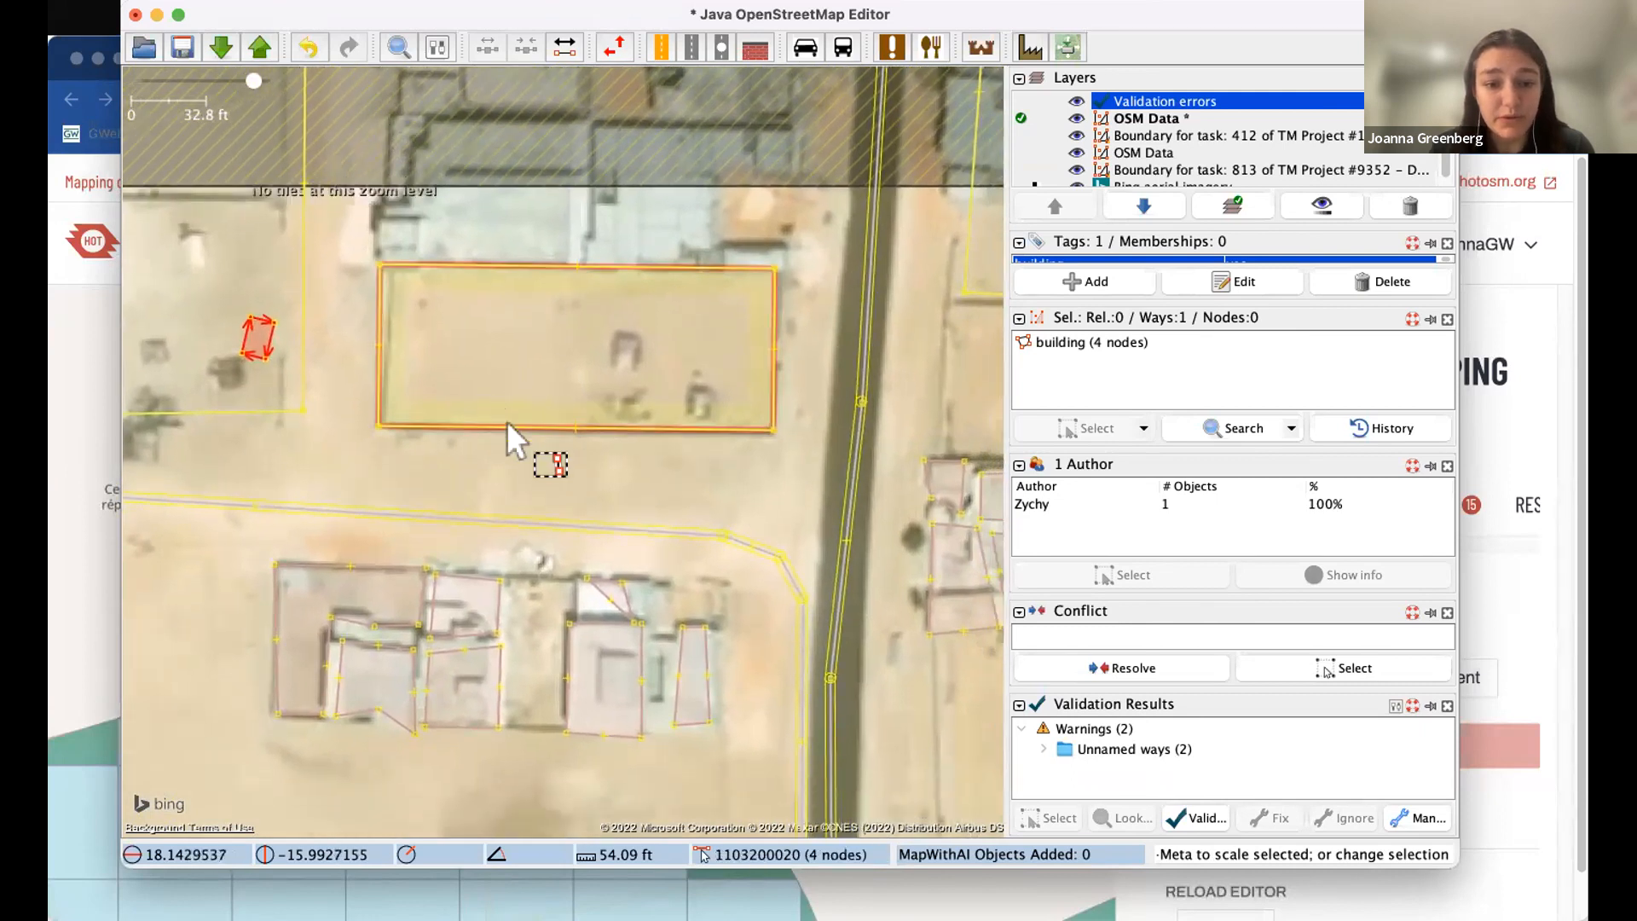
- Move the small four-node building south beside the isolated small structure west of the building cluster
scroll(511, 426, down, 3)
drag(589, 568, 595, 491)
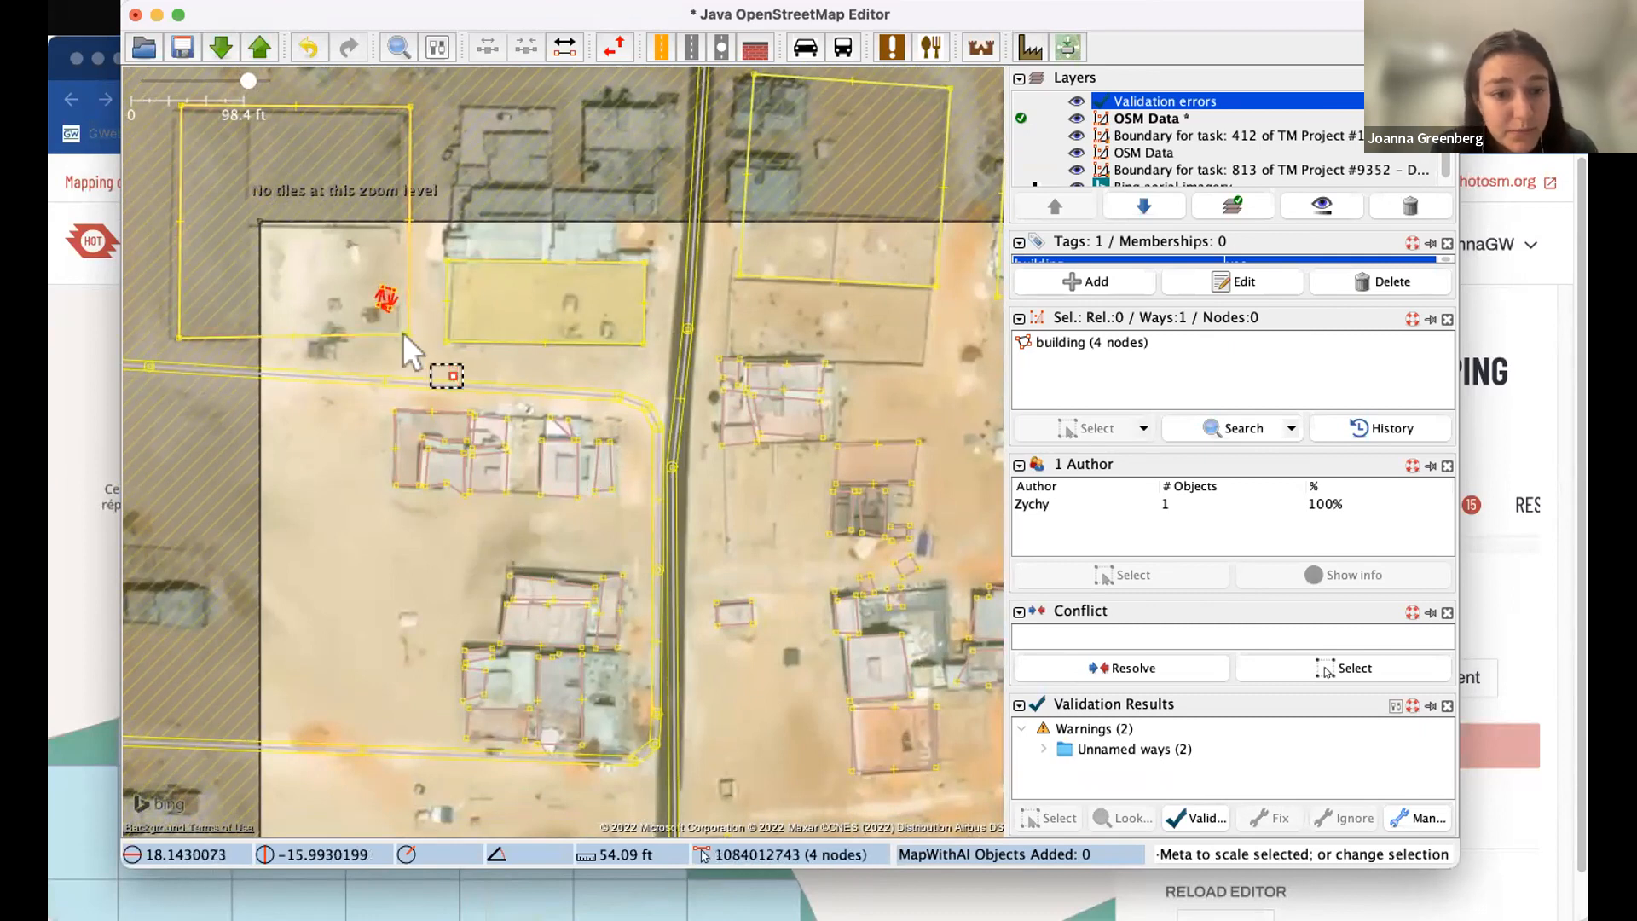
drag(387, 300, 417, 630)
scroll(408, 620, up, 3)
scroll(408, 620, up, 2)
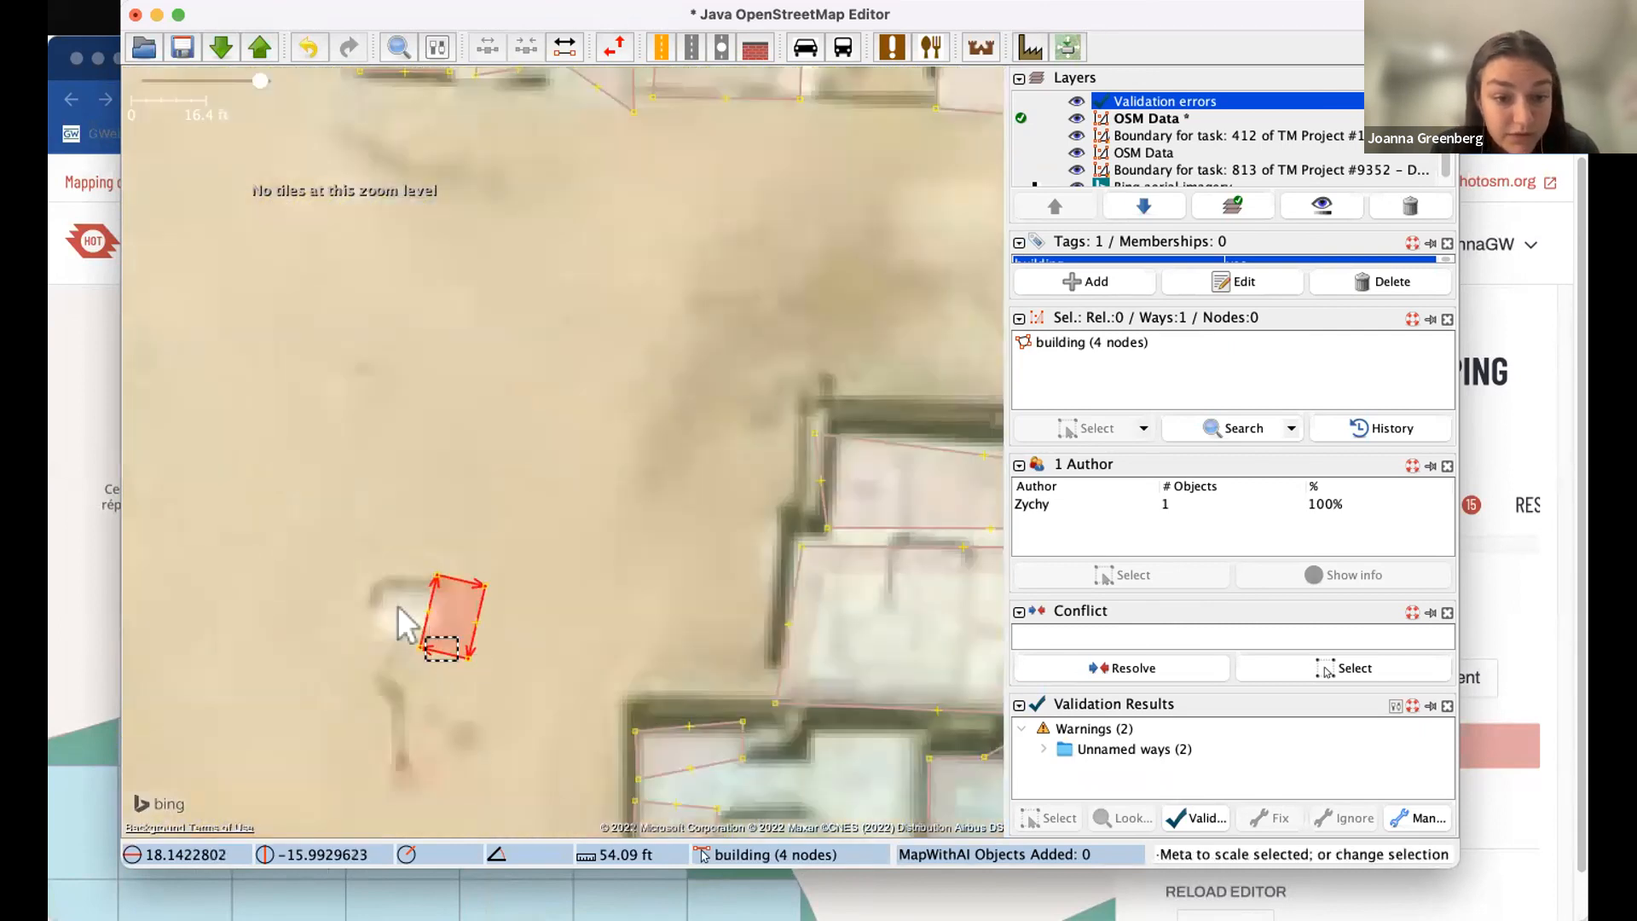
- Reshape the small building by moving its four corner nodes onto the isolated structure's corners, and clear the selection
drag(388, 547, 481, 607)
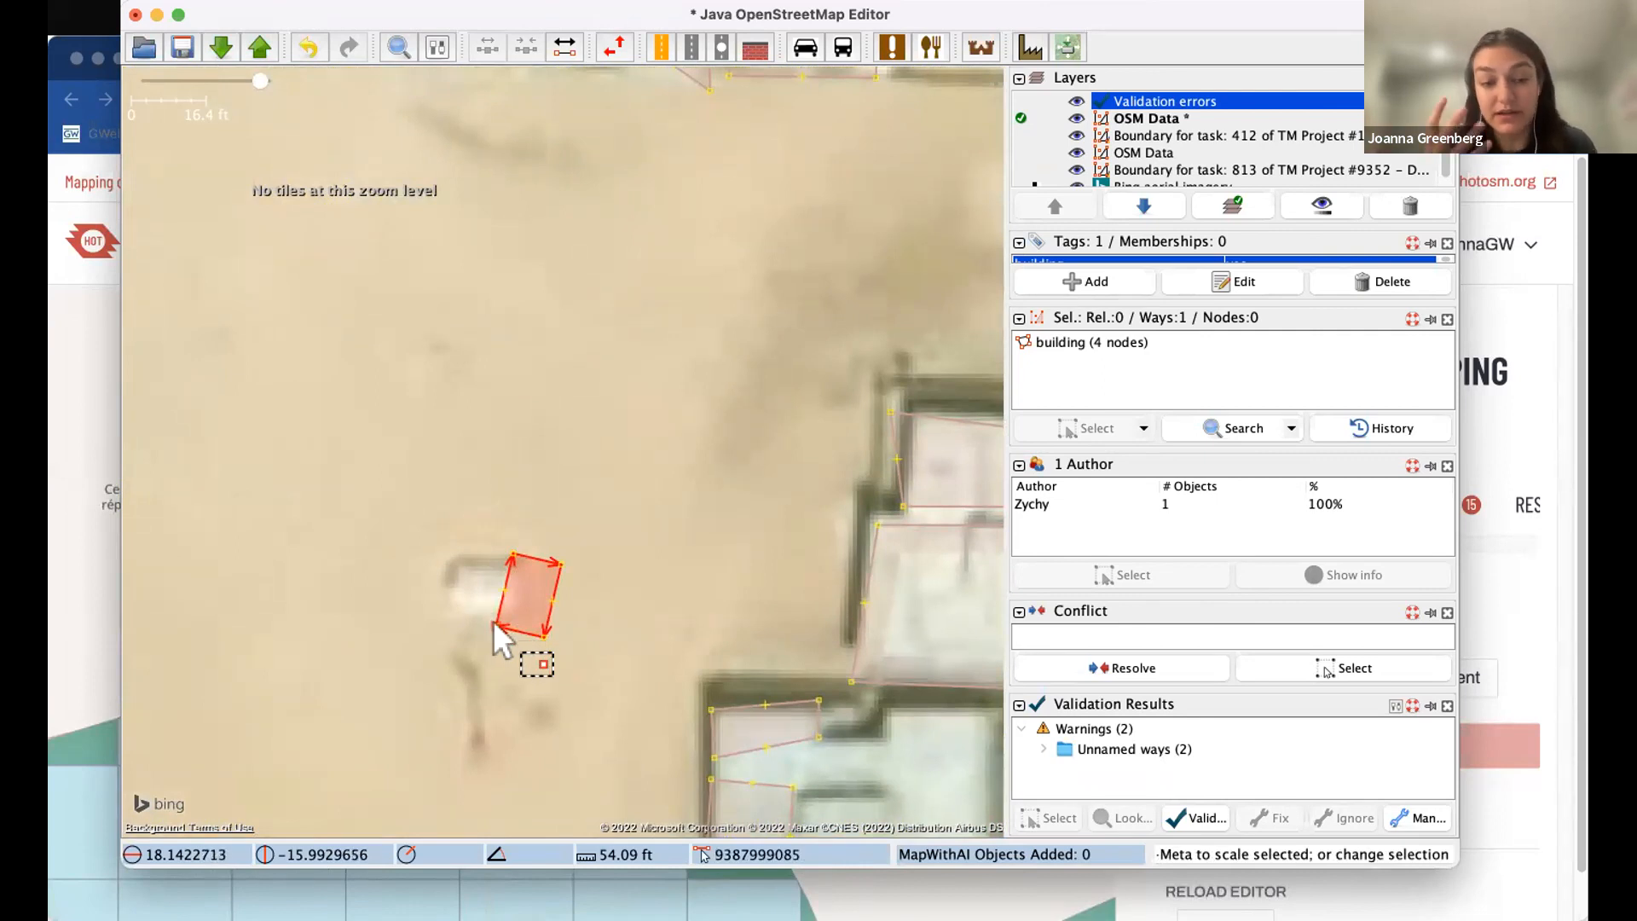
drag(493, 621, 449, 555)
drag(544, 630, 450, 612)
drag(558, 561, 520, 611)
drag(512, 554, 519, 554)
drag(519, 610, 517, 615)
click(513, 593)
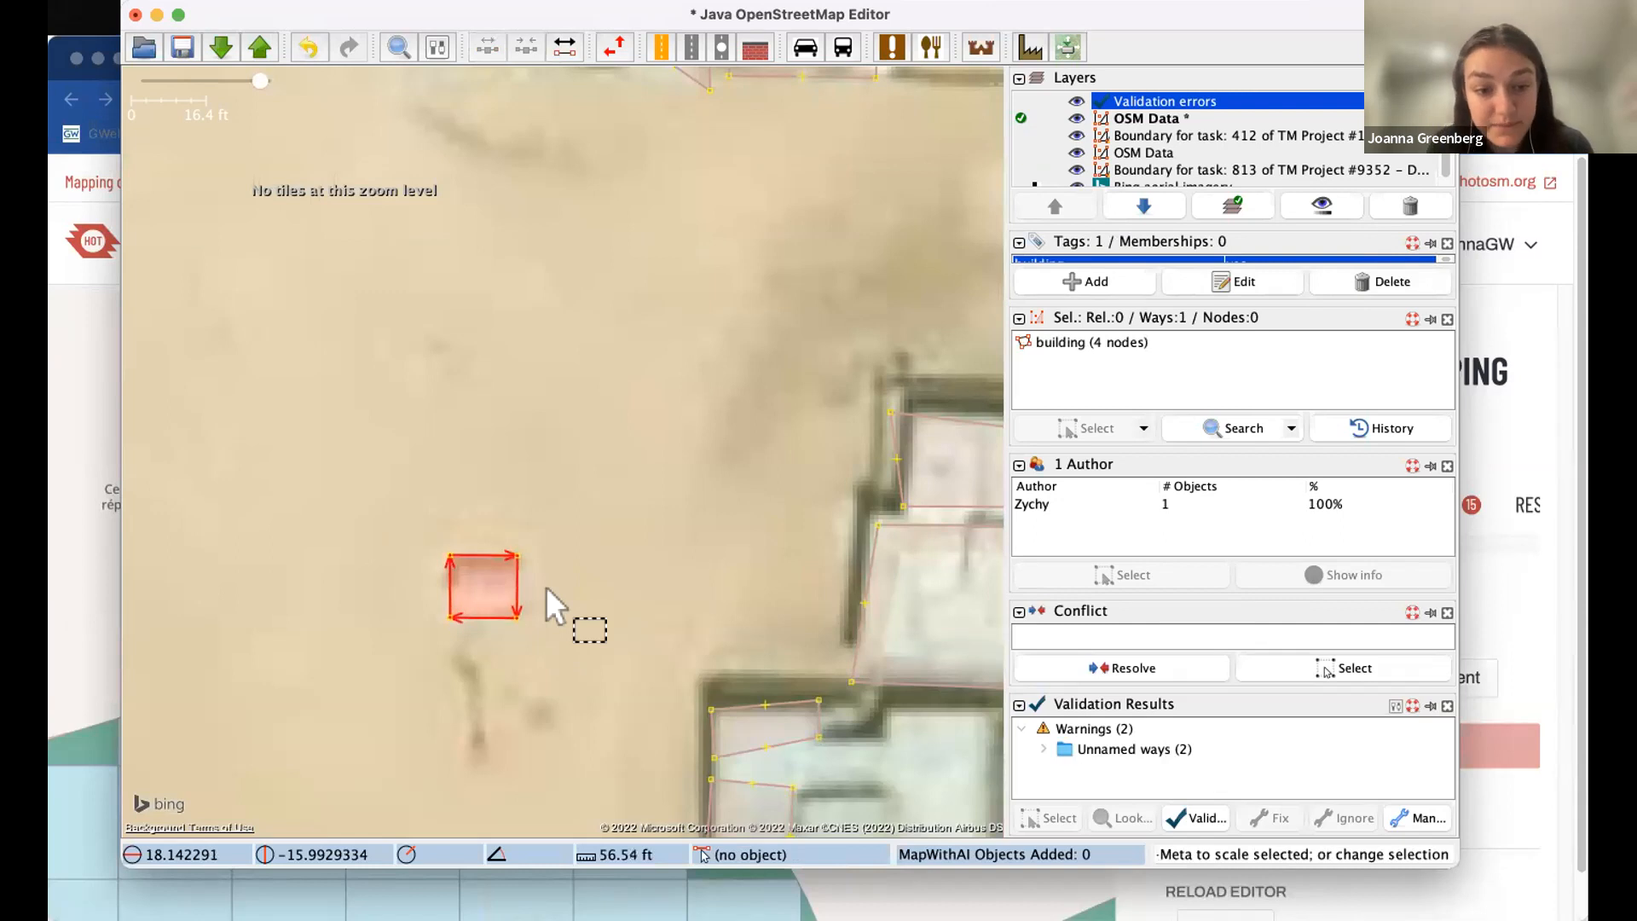
click(696, 522)
- Examine the open northwest plot and the northern buildings on both sides of the main road against the imagery
scroll(691, 529, down, 2)
drag(641, 497, 644, 657)
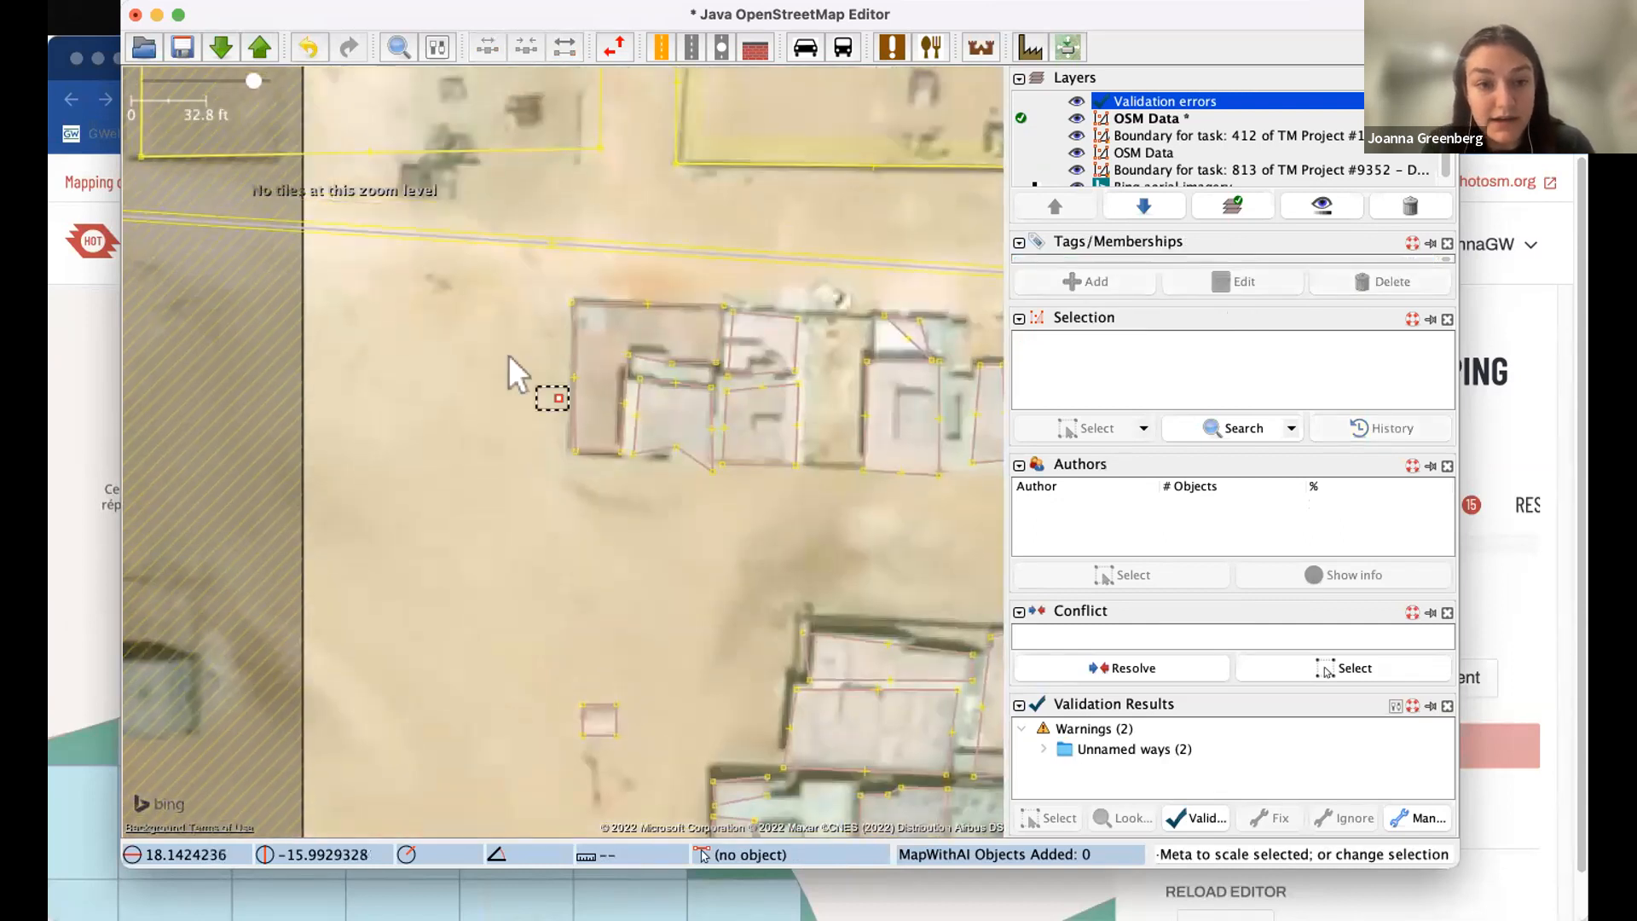
drag(508, 354, 491, 539)
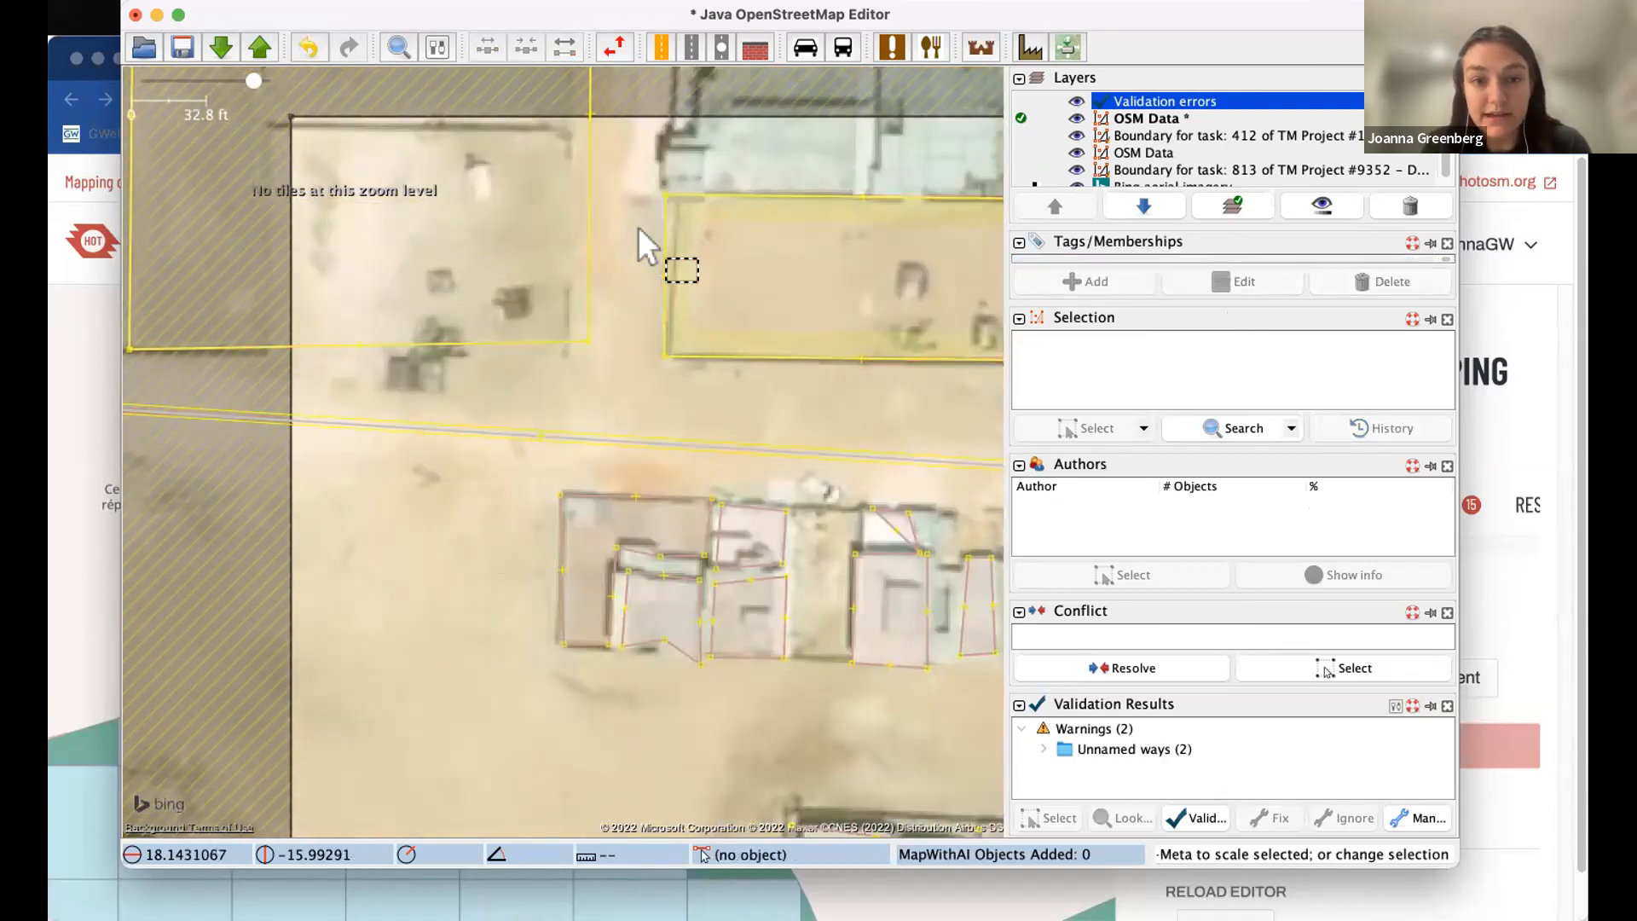
drag(640, 245, 585, 299)
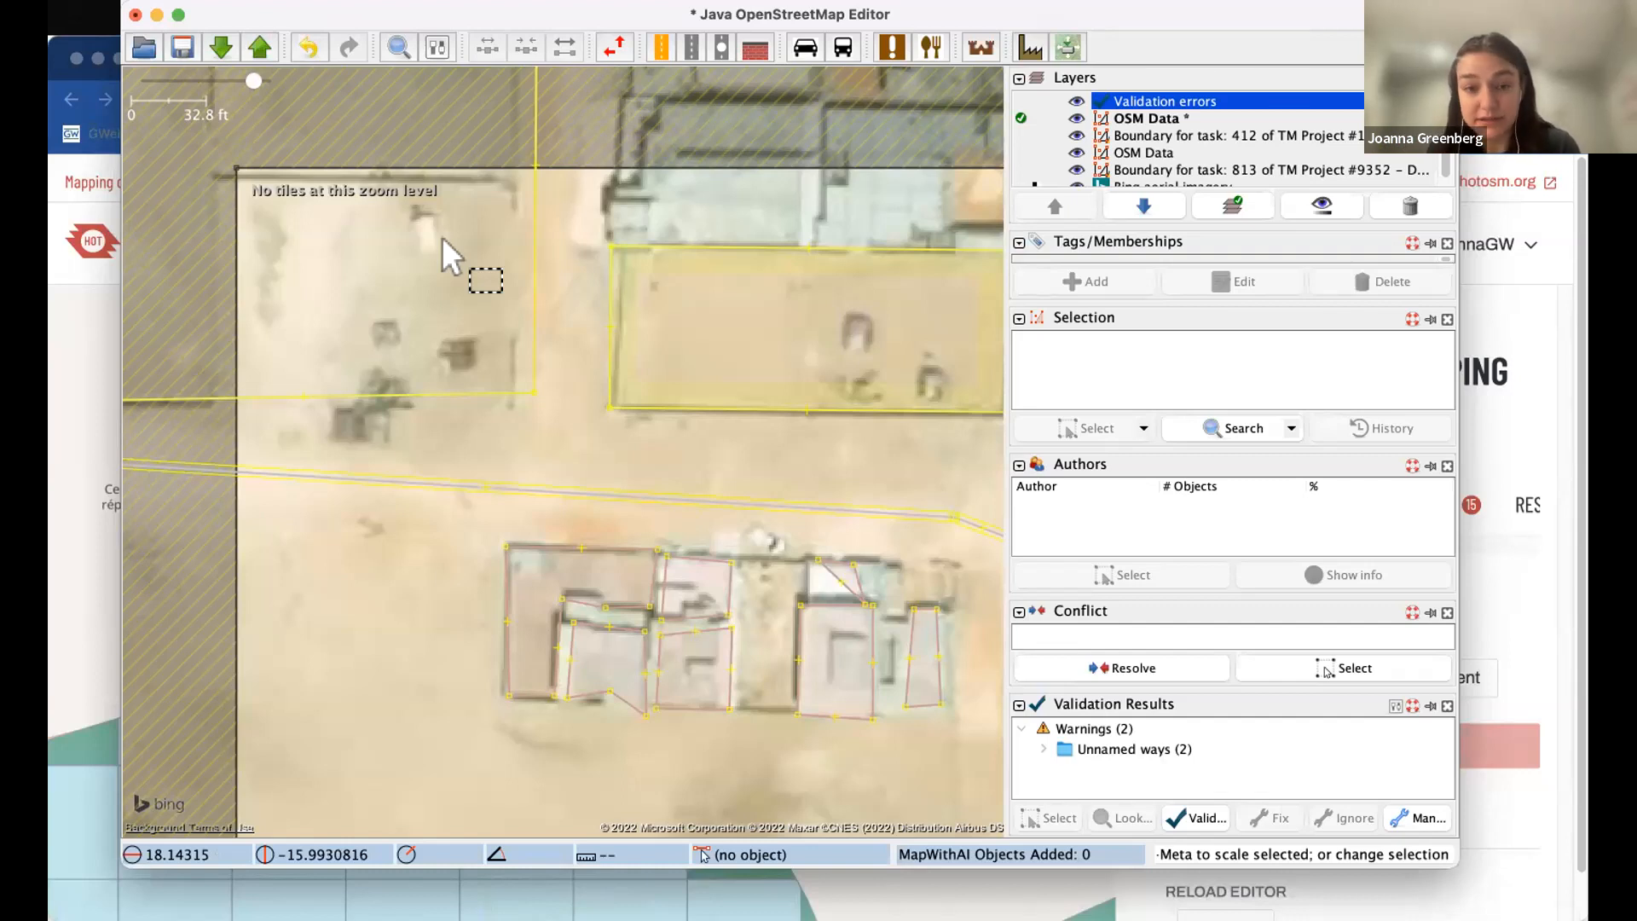
click(538, 248)
drag(543, 263, 384, 269)
click(711, 271)
click(716, 307)
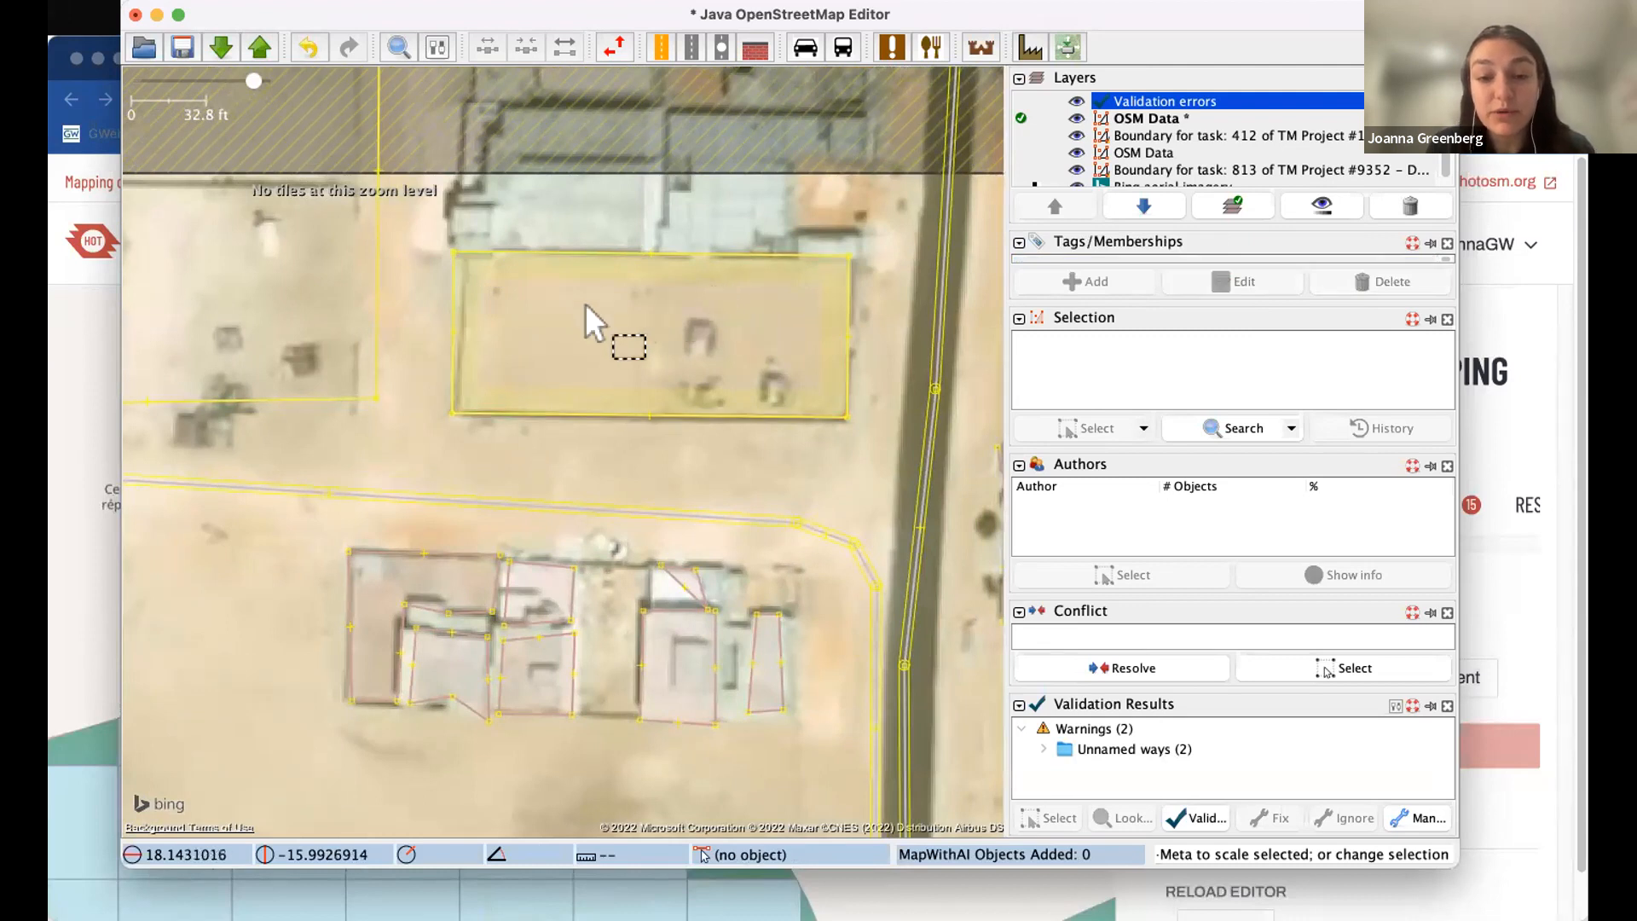
scroll(573, 347, down, 2)
drag(833, 351, 785, 335)
drag(910, 342, 855, 348)
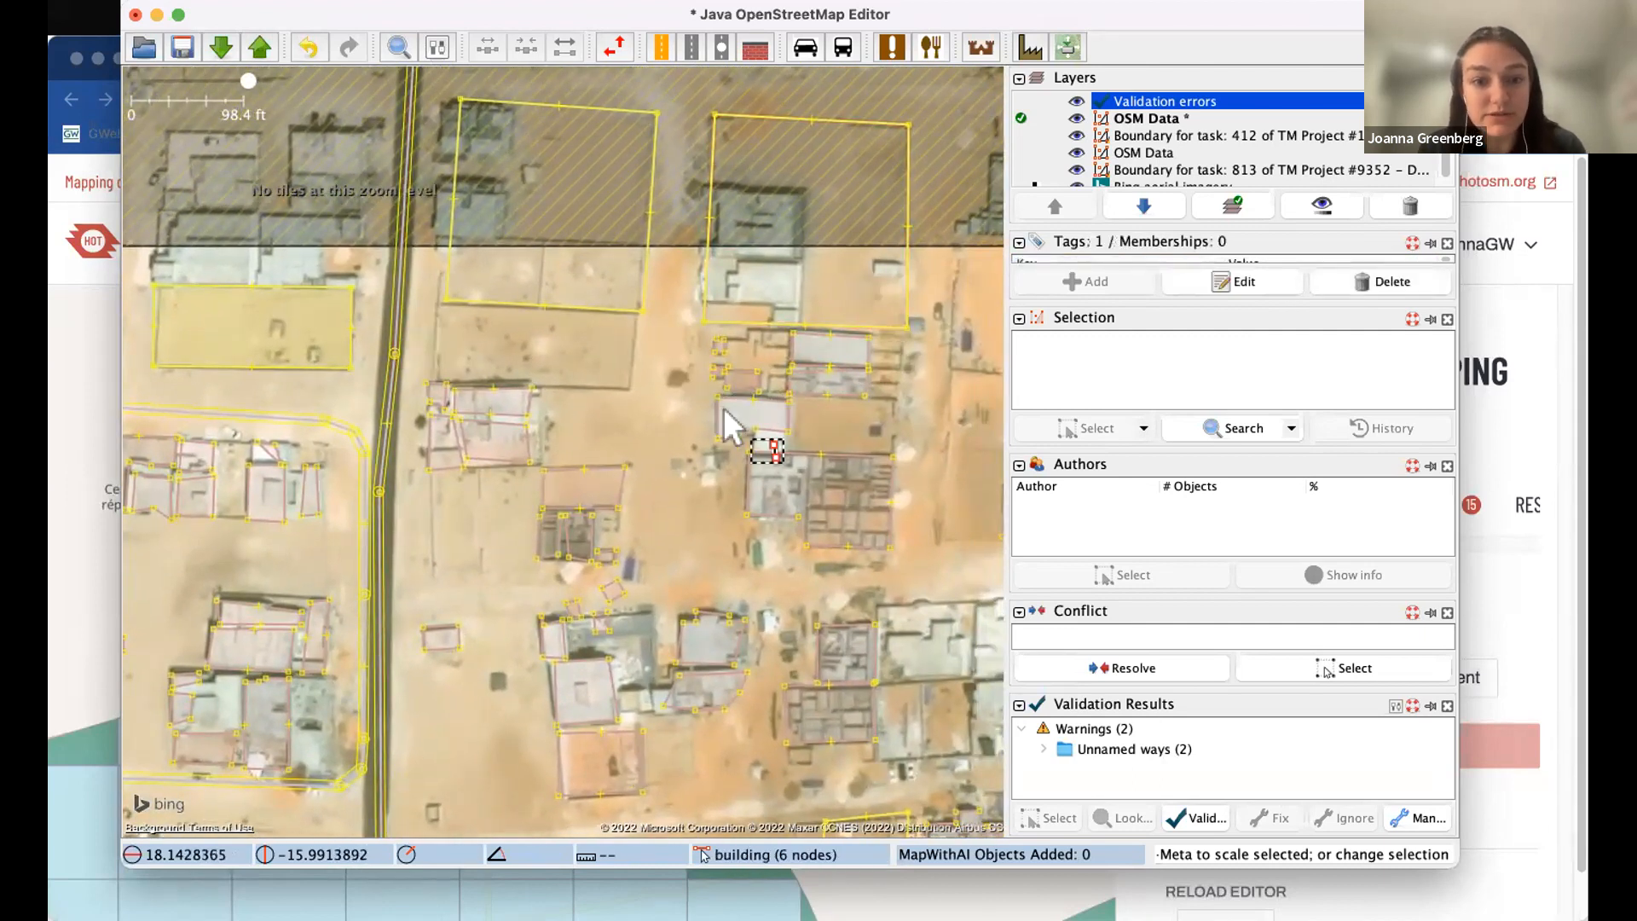
scroll(652, 439, down, 2)
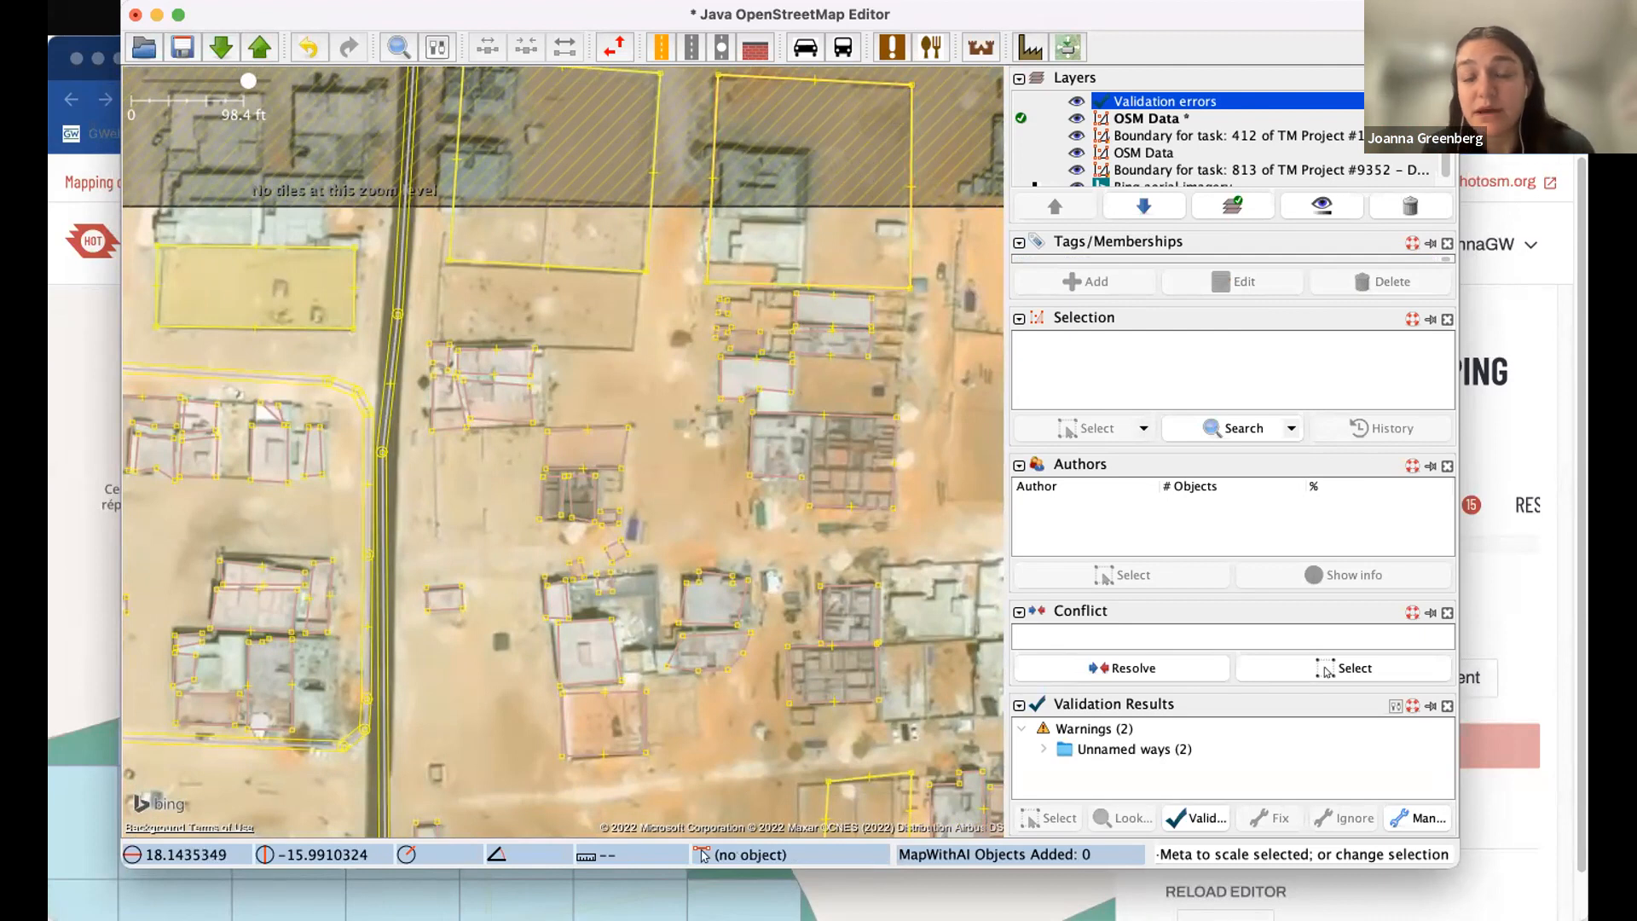
- Select all non-orthogonal buildings in the data and show them across the whole task area
click(911, 0)
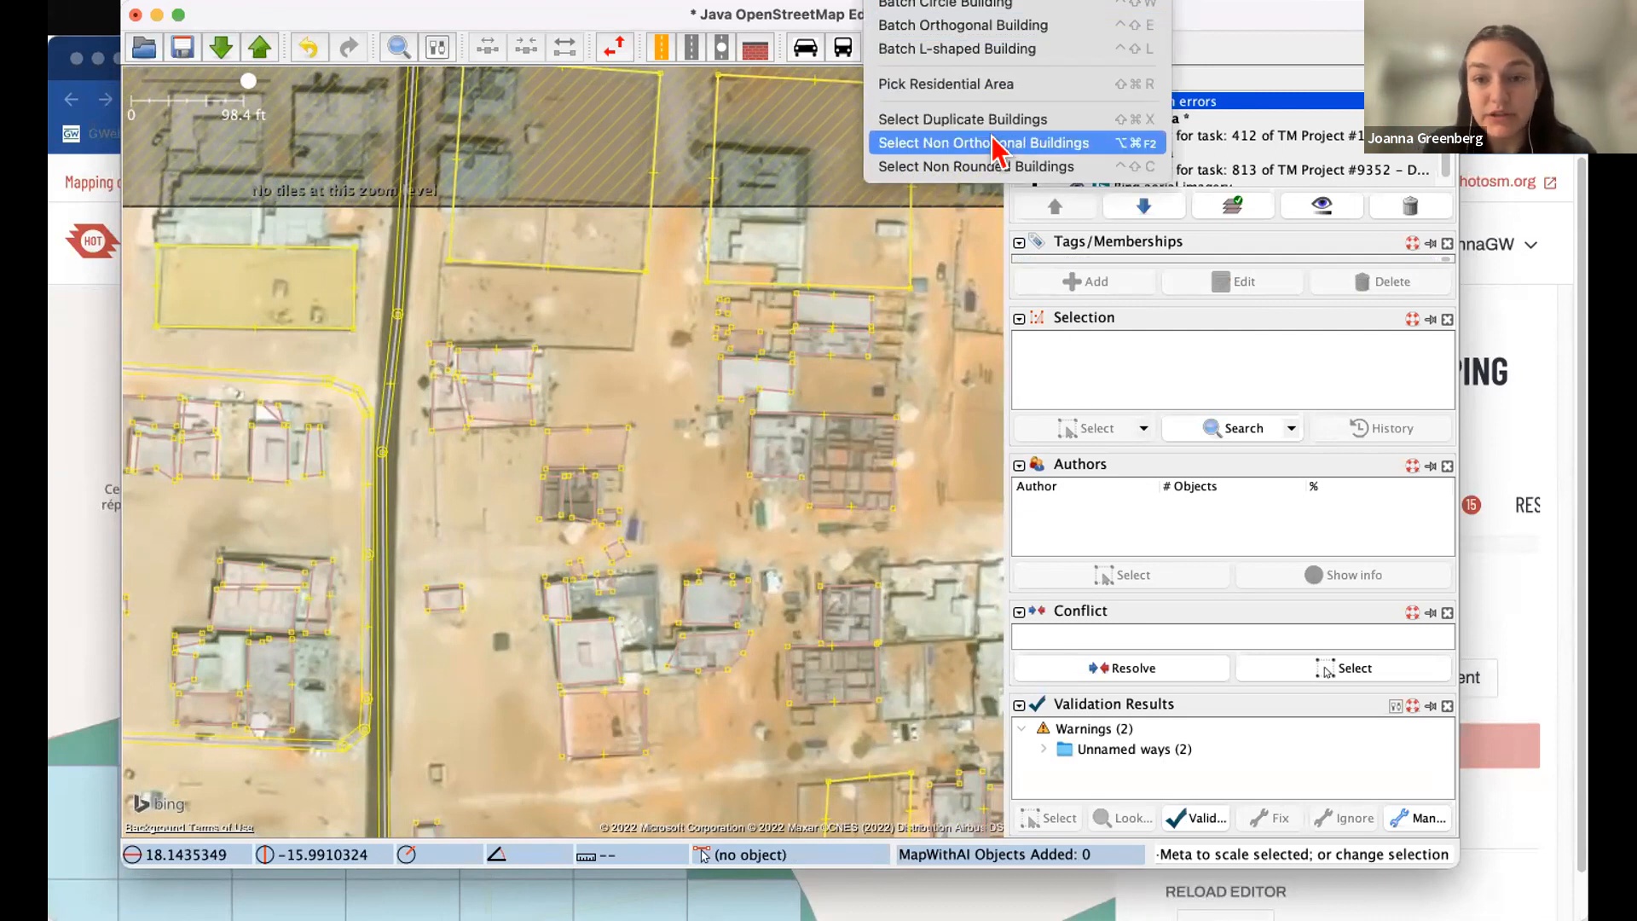
click(1041, 154)
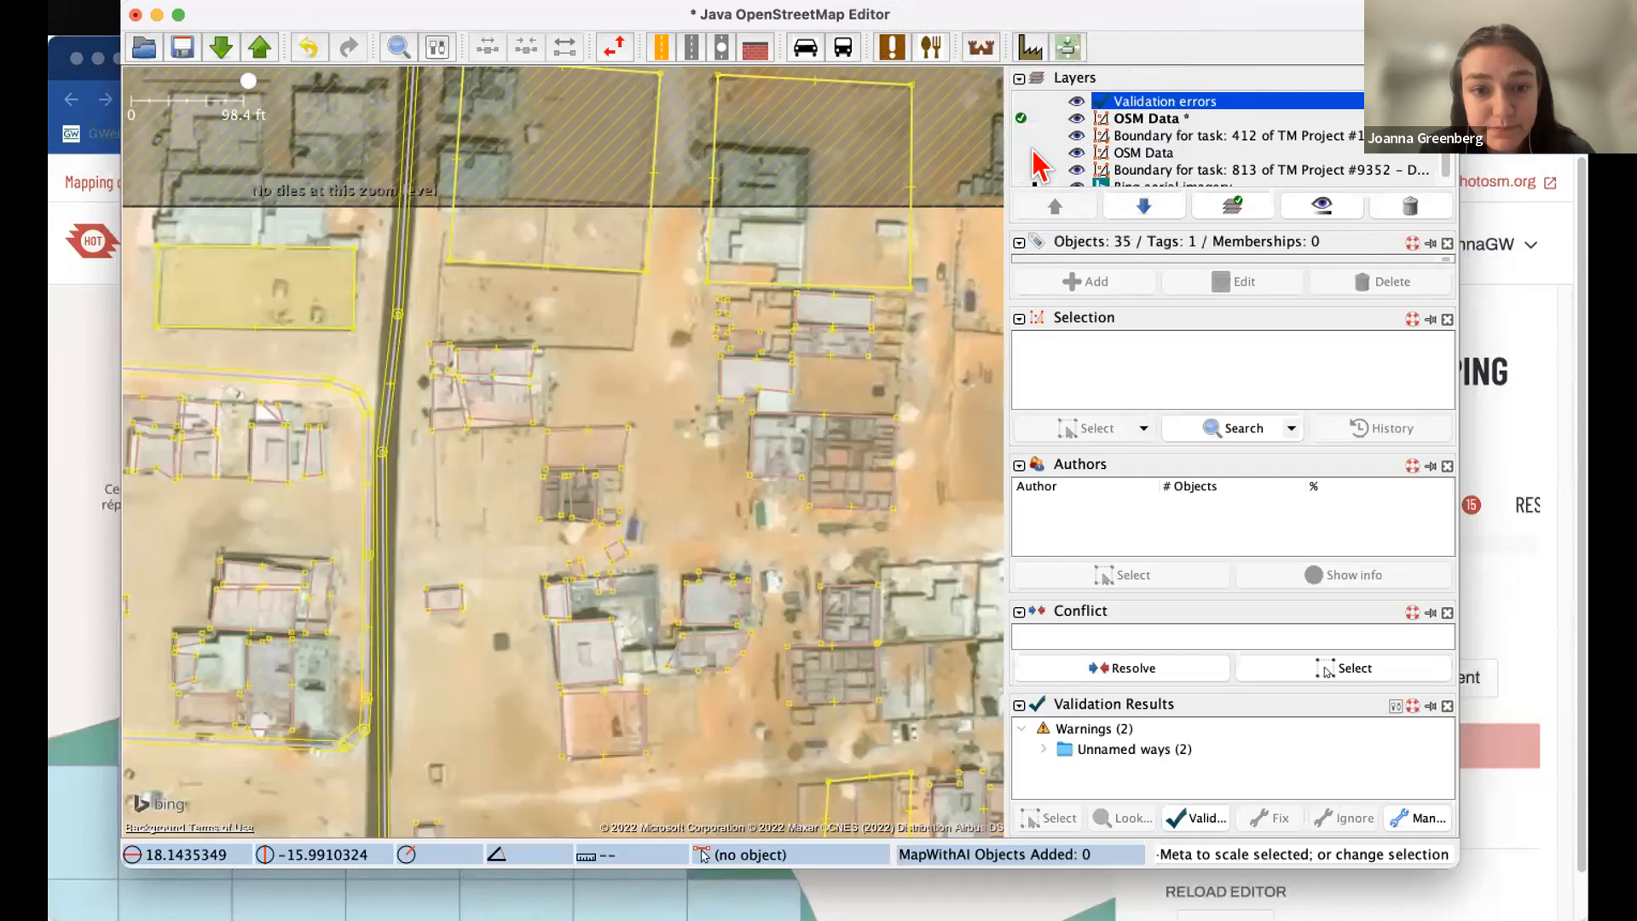
scroll(721, 435, down, 2)
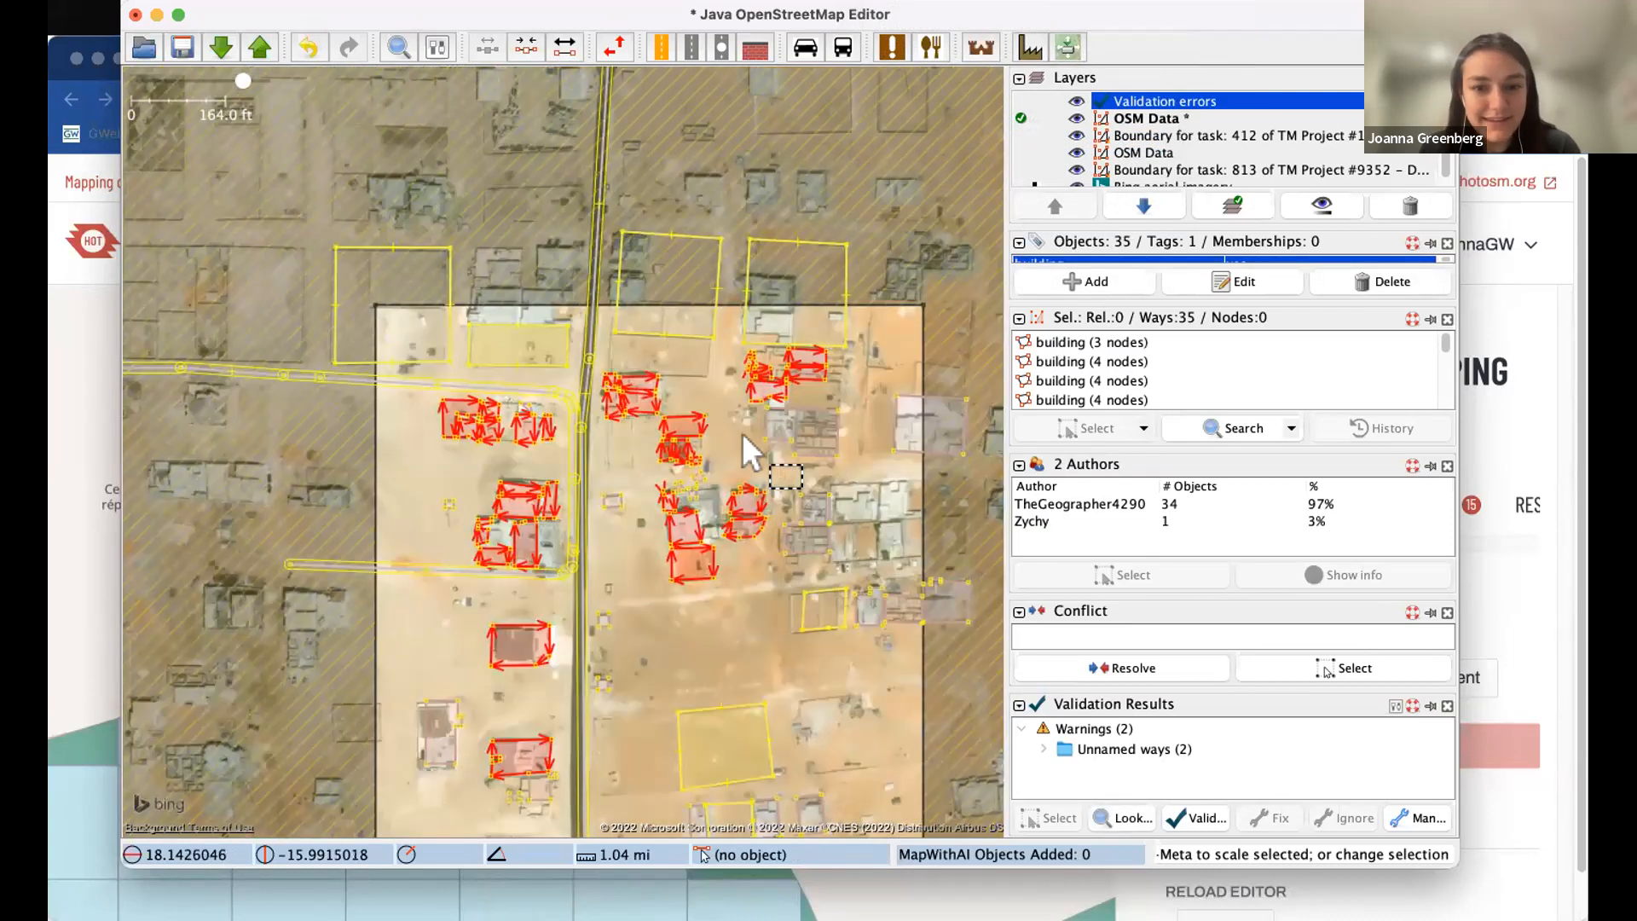
- Examine the selected non-orthogonal buildings on both sides of the main road, from the northern to the southern task boundary
drag(746, 433, 754, 348)
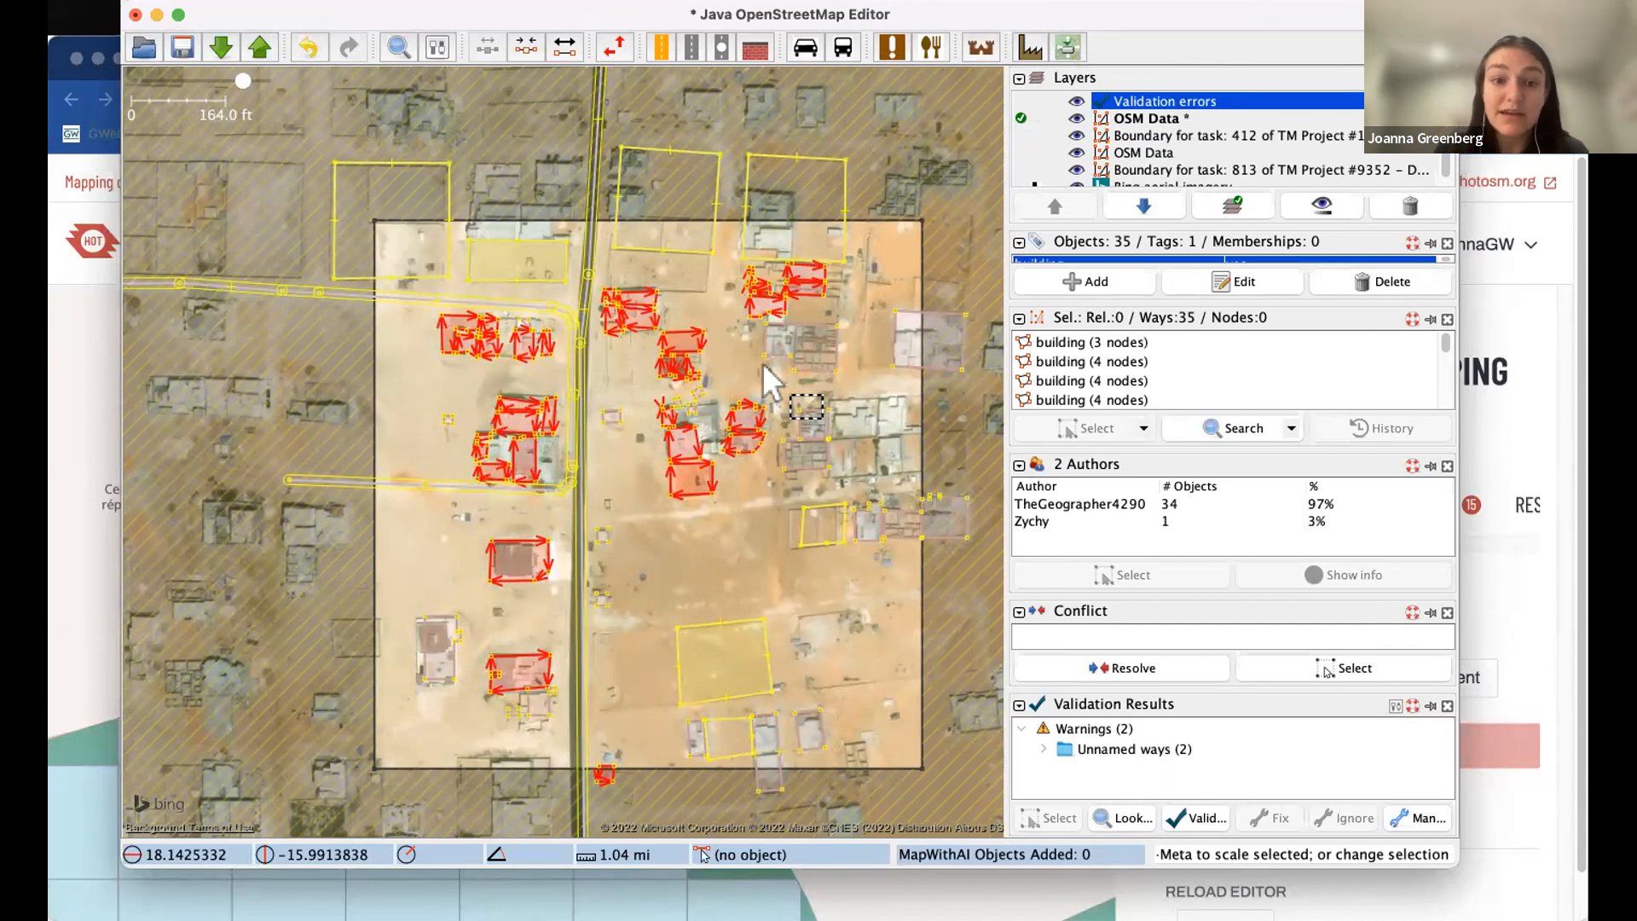
scroll(755, 334, up, 3)
drag(687, 365, 765, 348)
drag(547, 470, 631, 284)
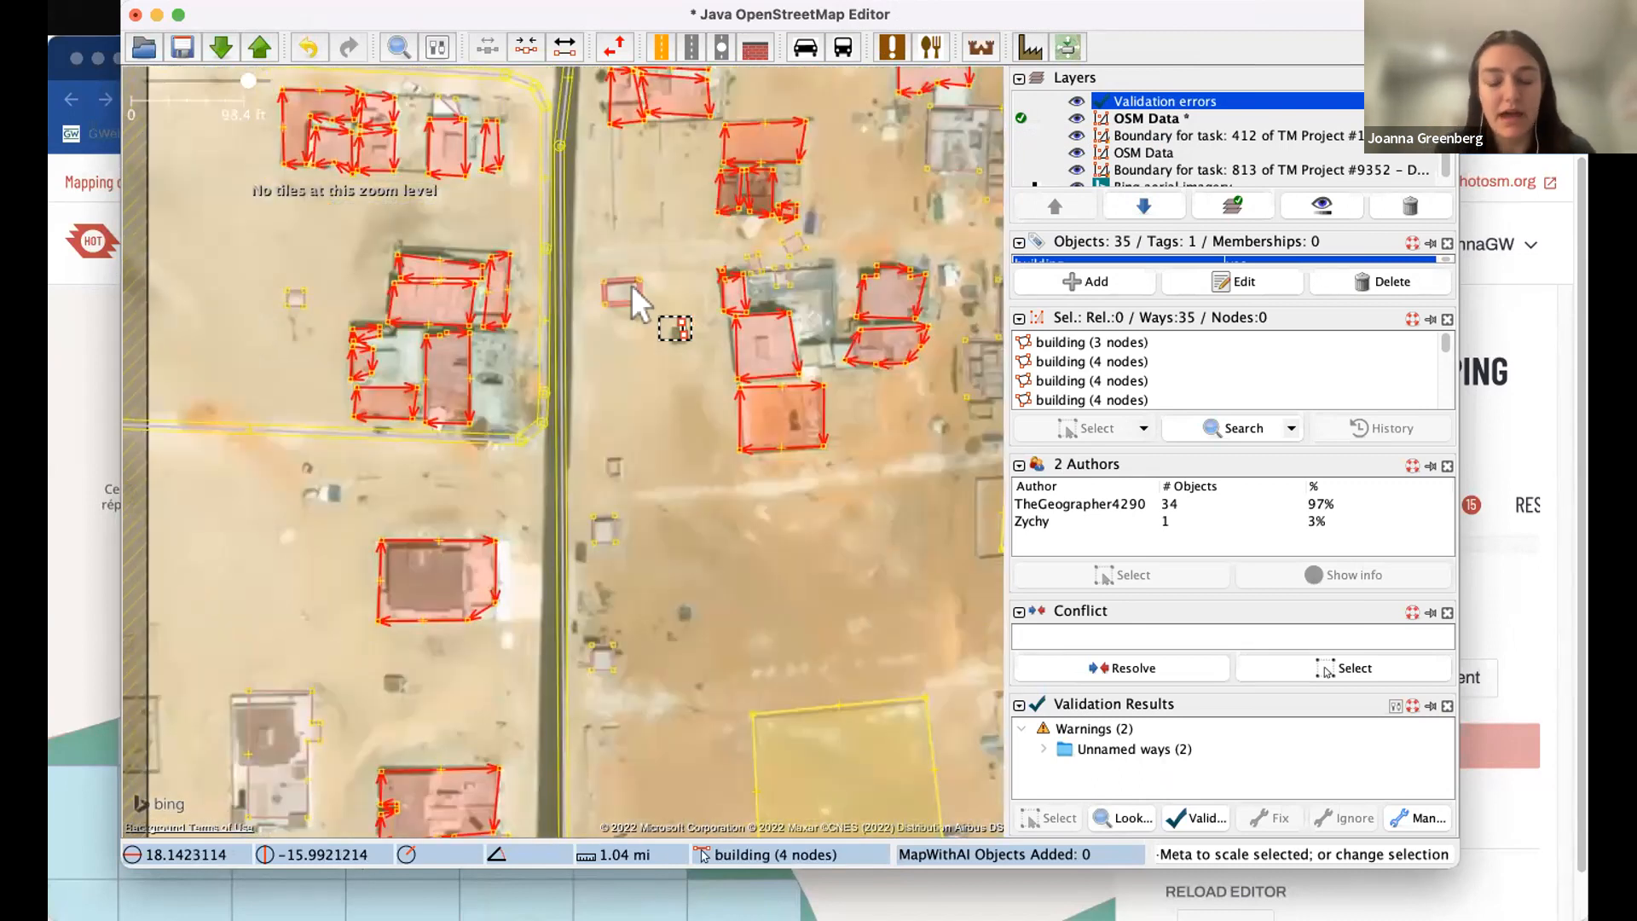
drag(648, 441, 665, 203)
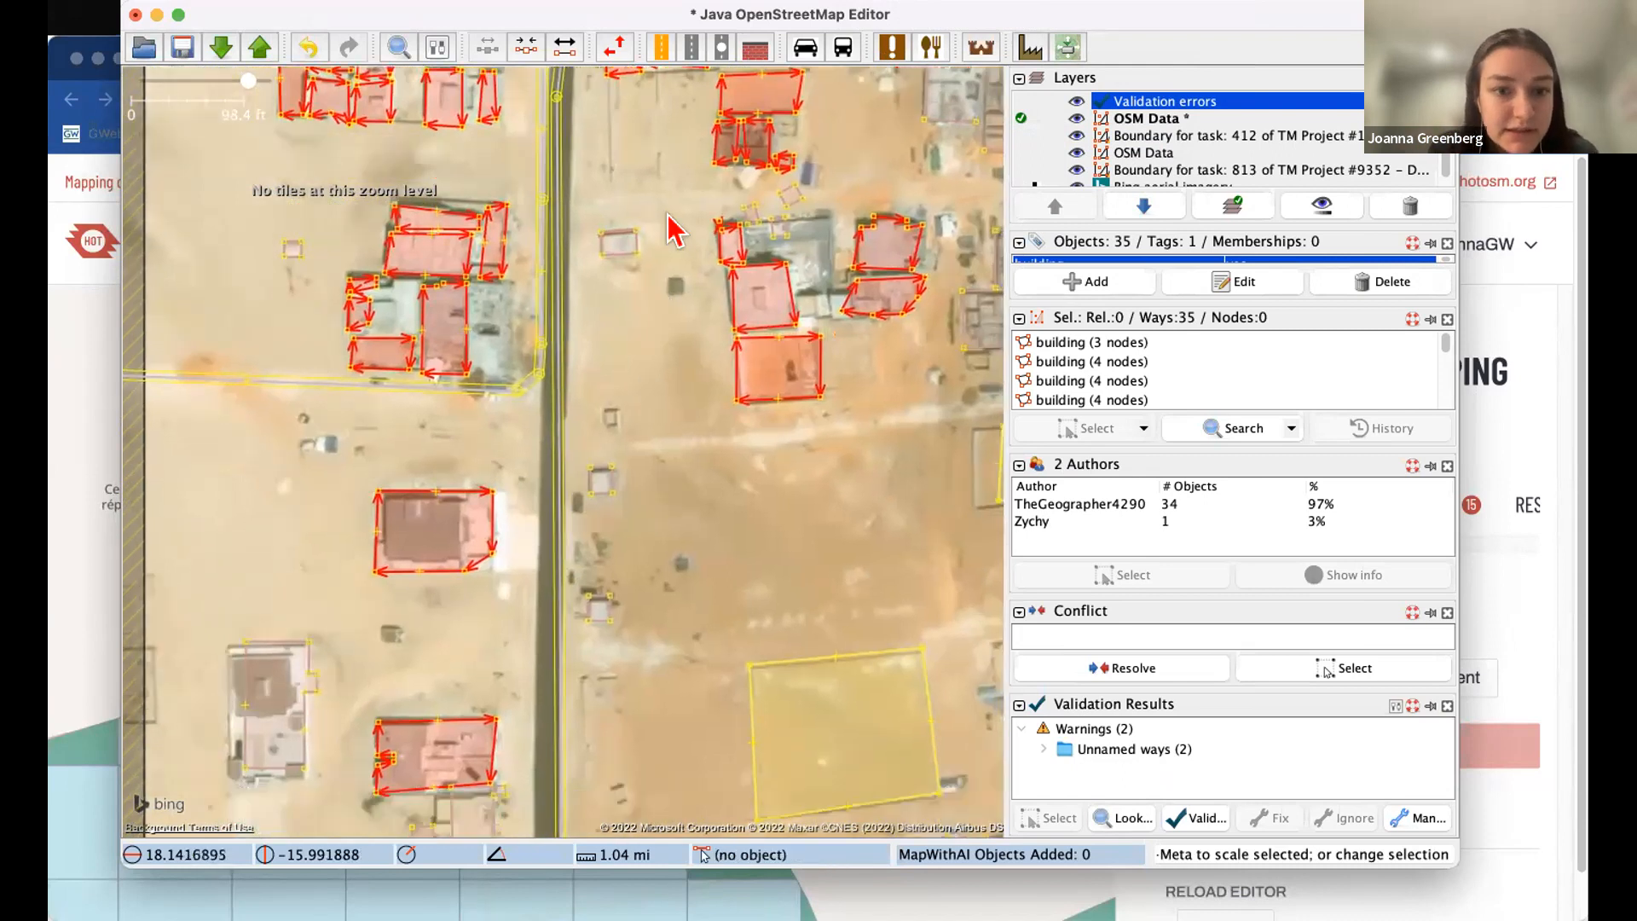
drag(719, 430, 698, 409)
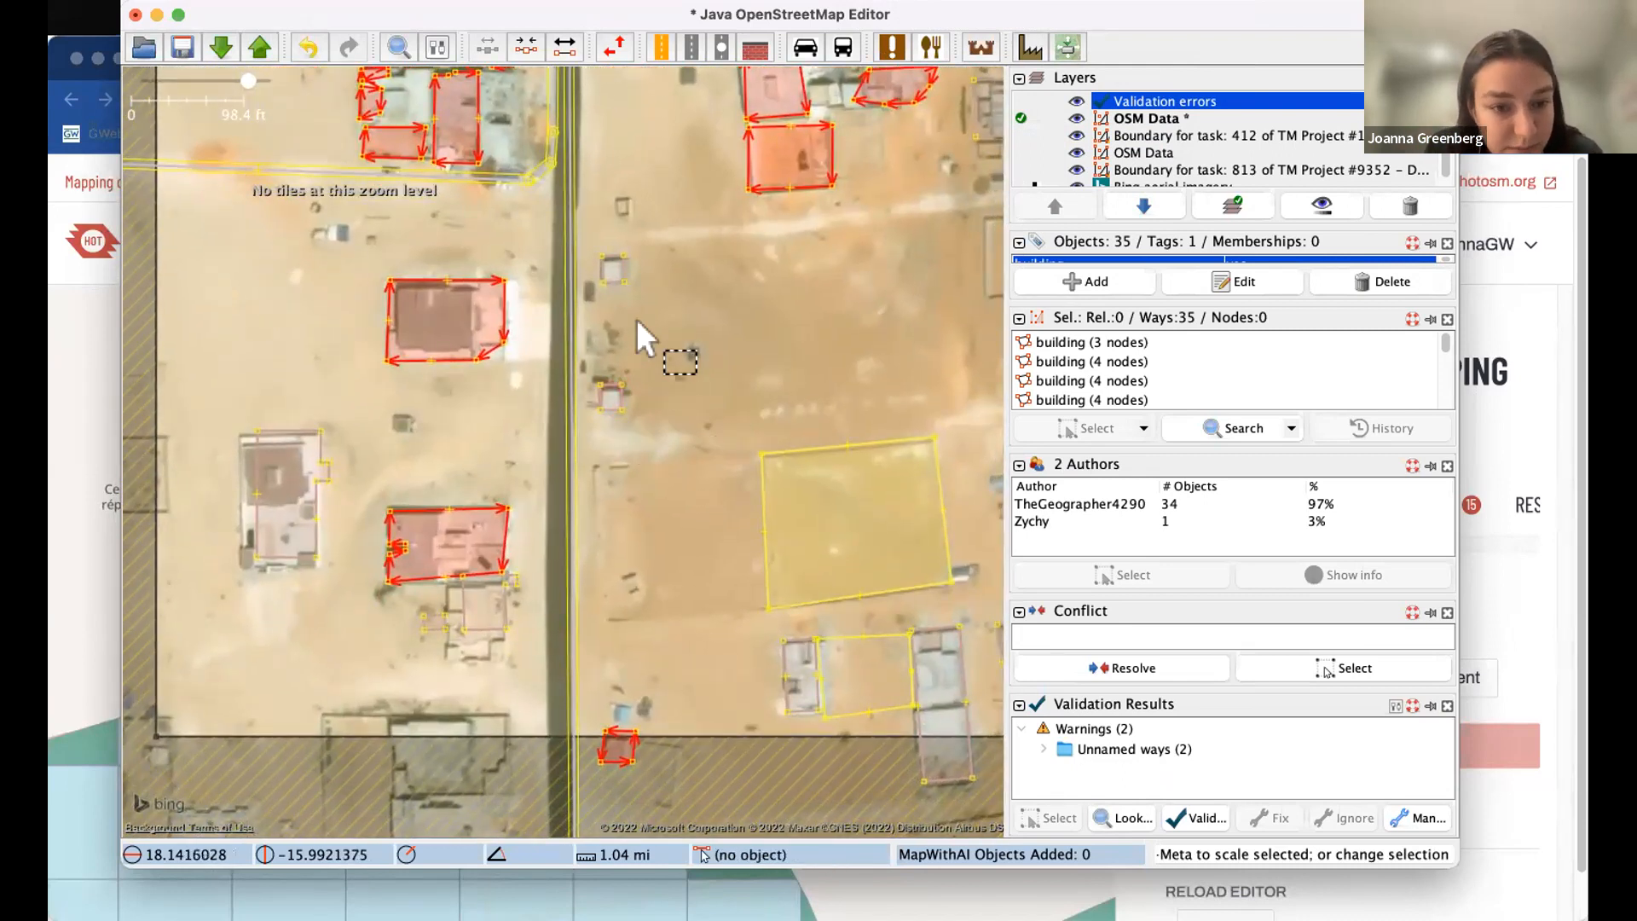
drag(636, 324, 635, 494)
drag(583, 243, 603, 352)
drag(627, 211, 501, 414)
drag(769, 335, 697, 376)
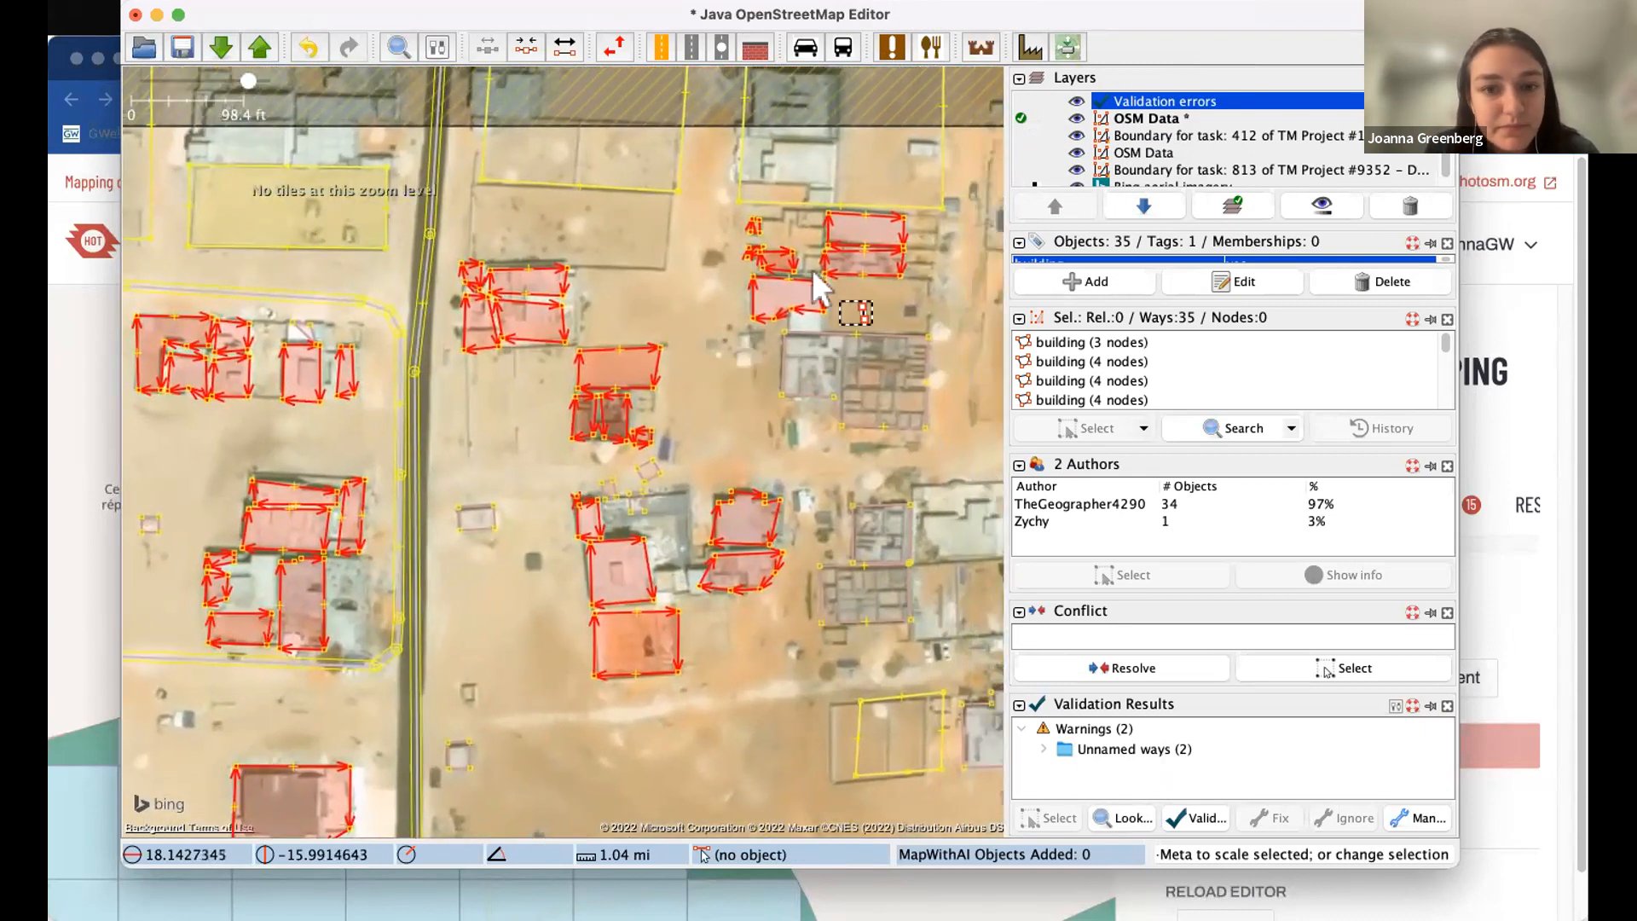
drag(865, 323, 841, 367)
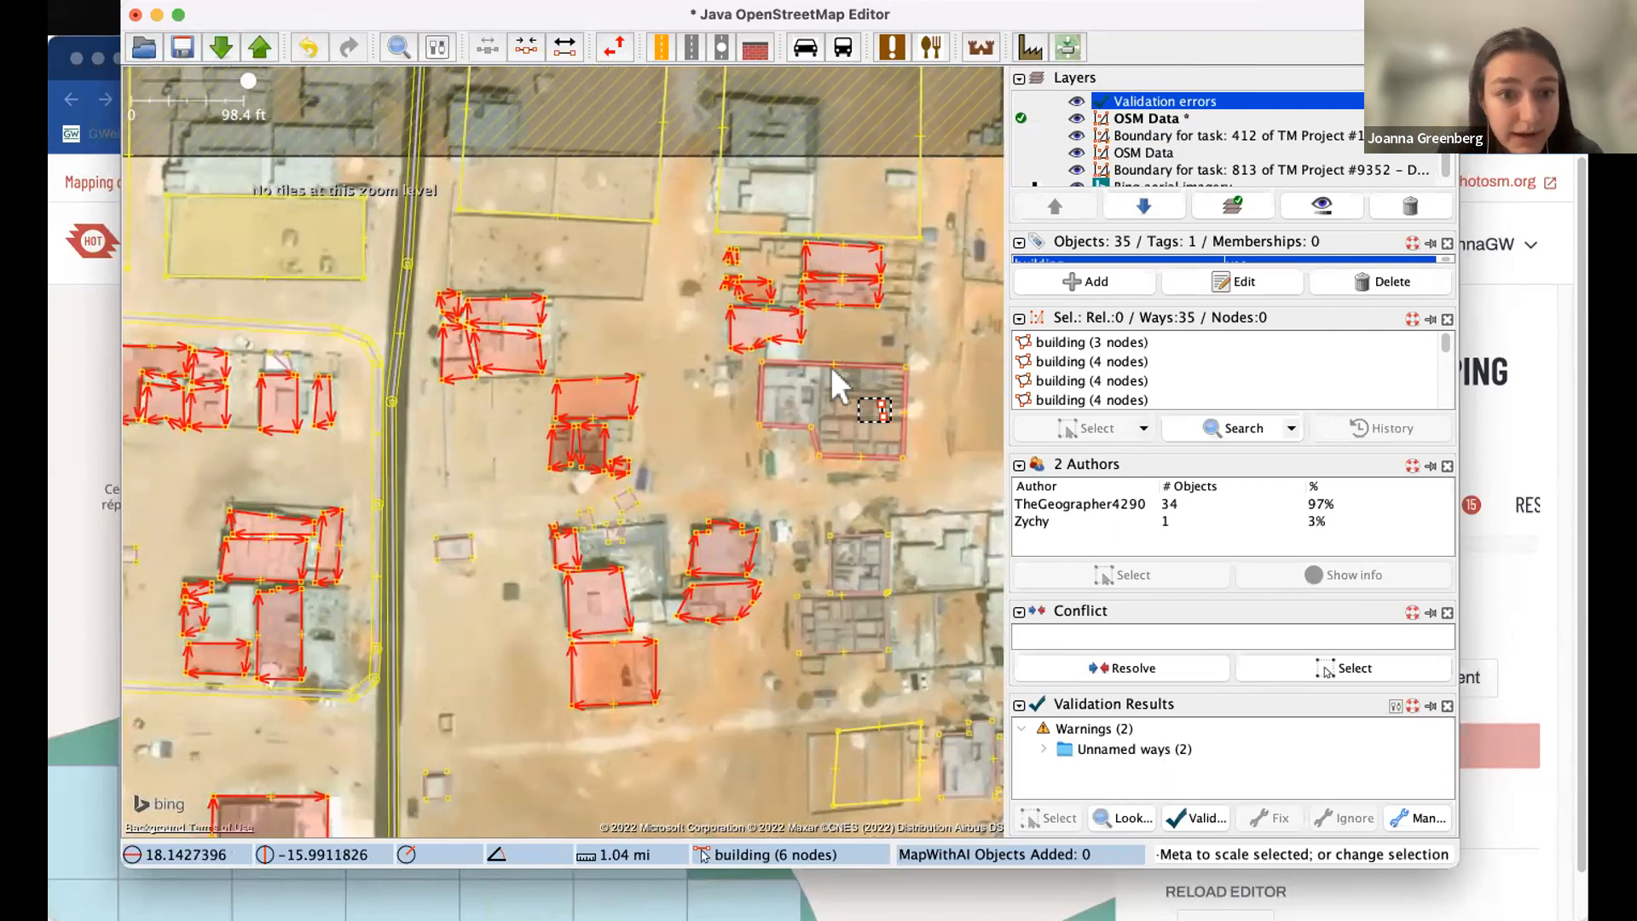
drag(707, 371, 759, 366)
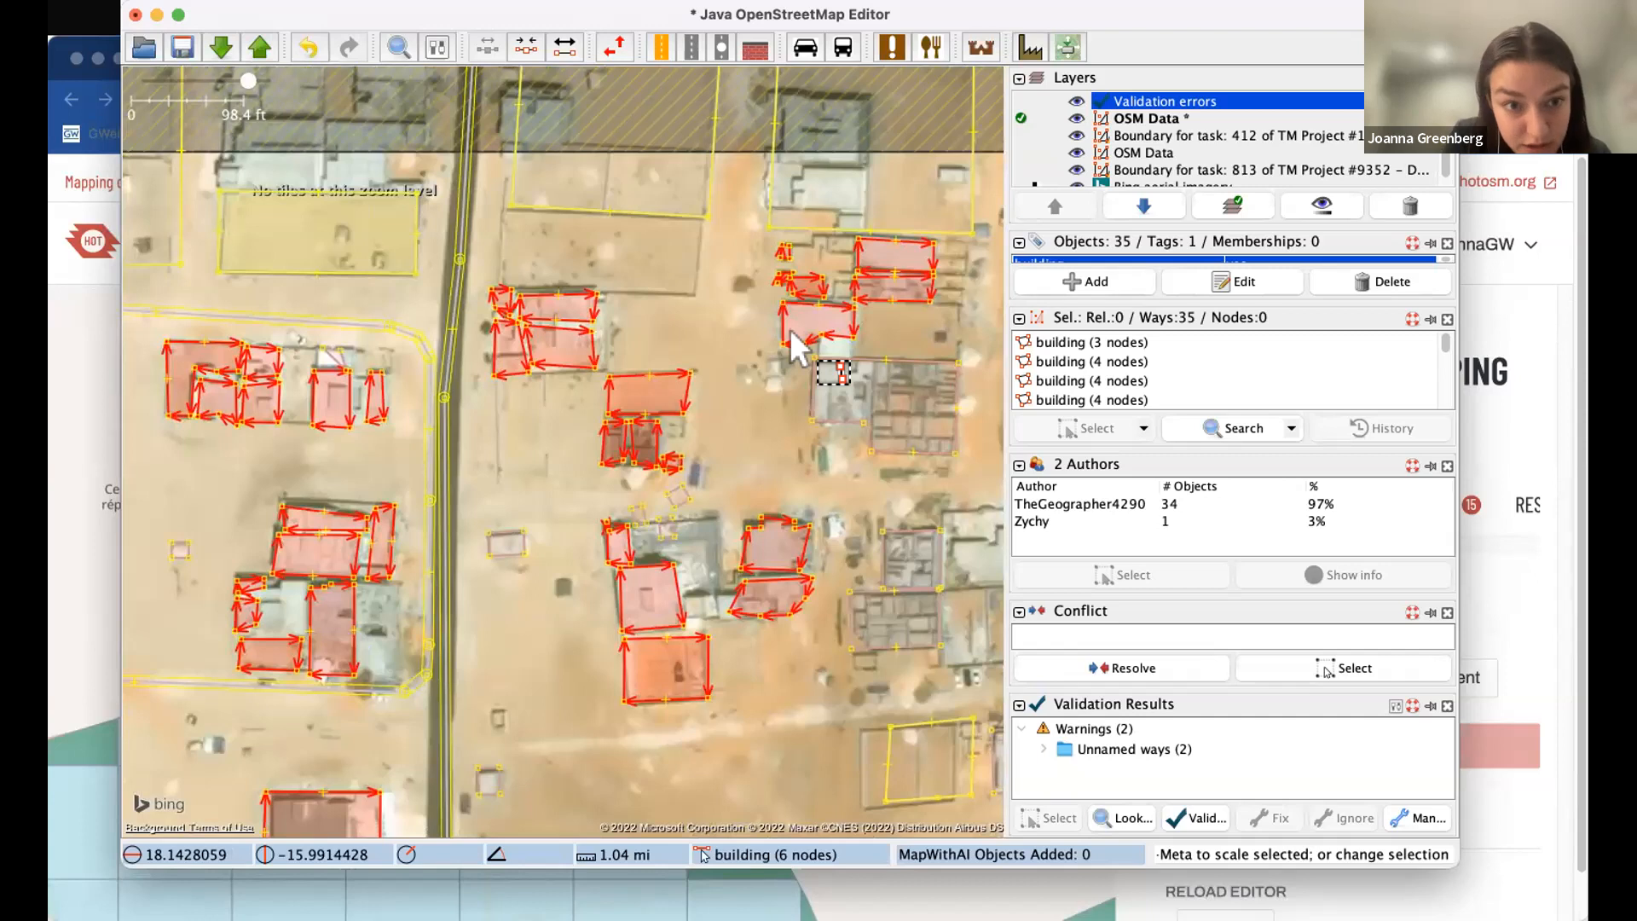
- Try squaring all selected non-orthogonal buildings at once, compare the shapes before and after, and undo the squaring
key(q)
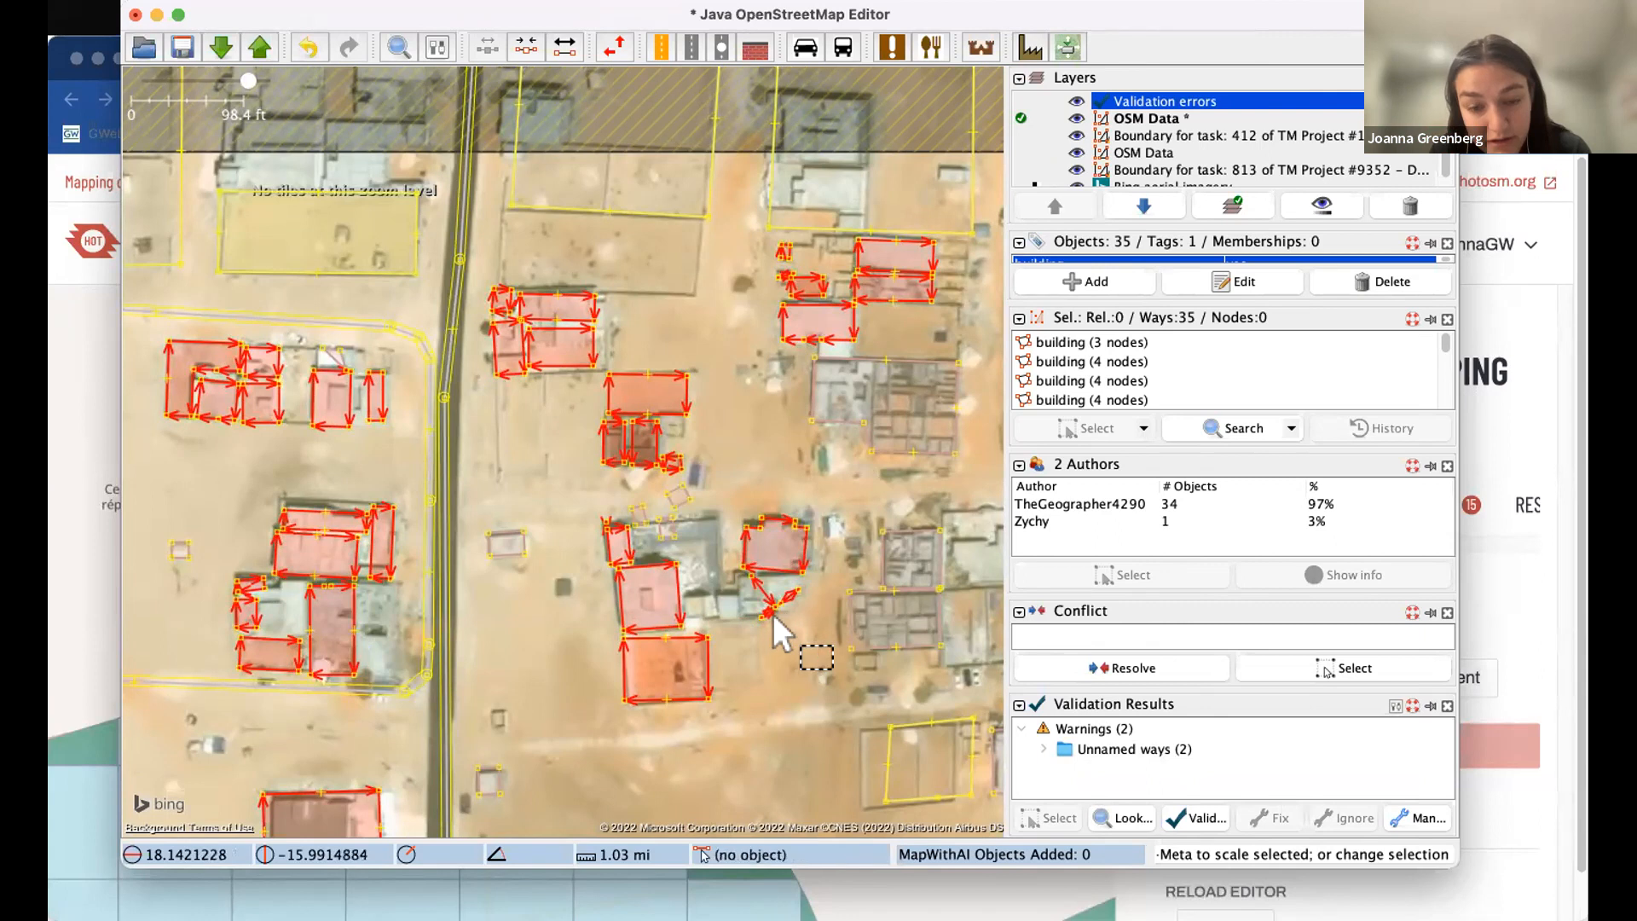
scroll(781, 615, up, 3)
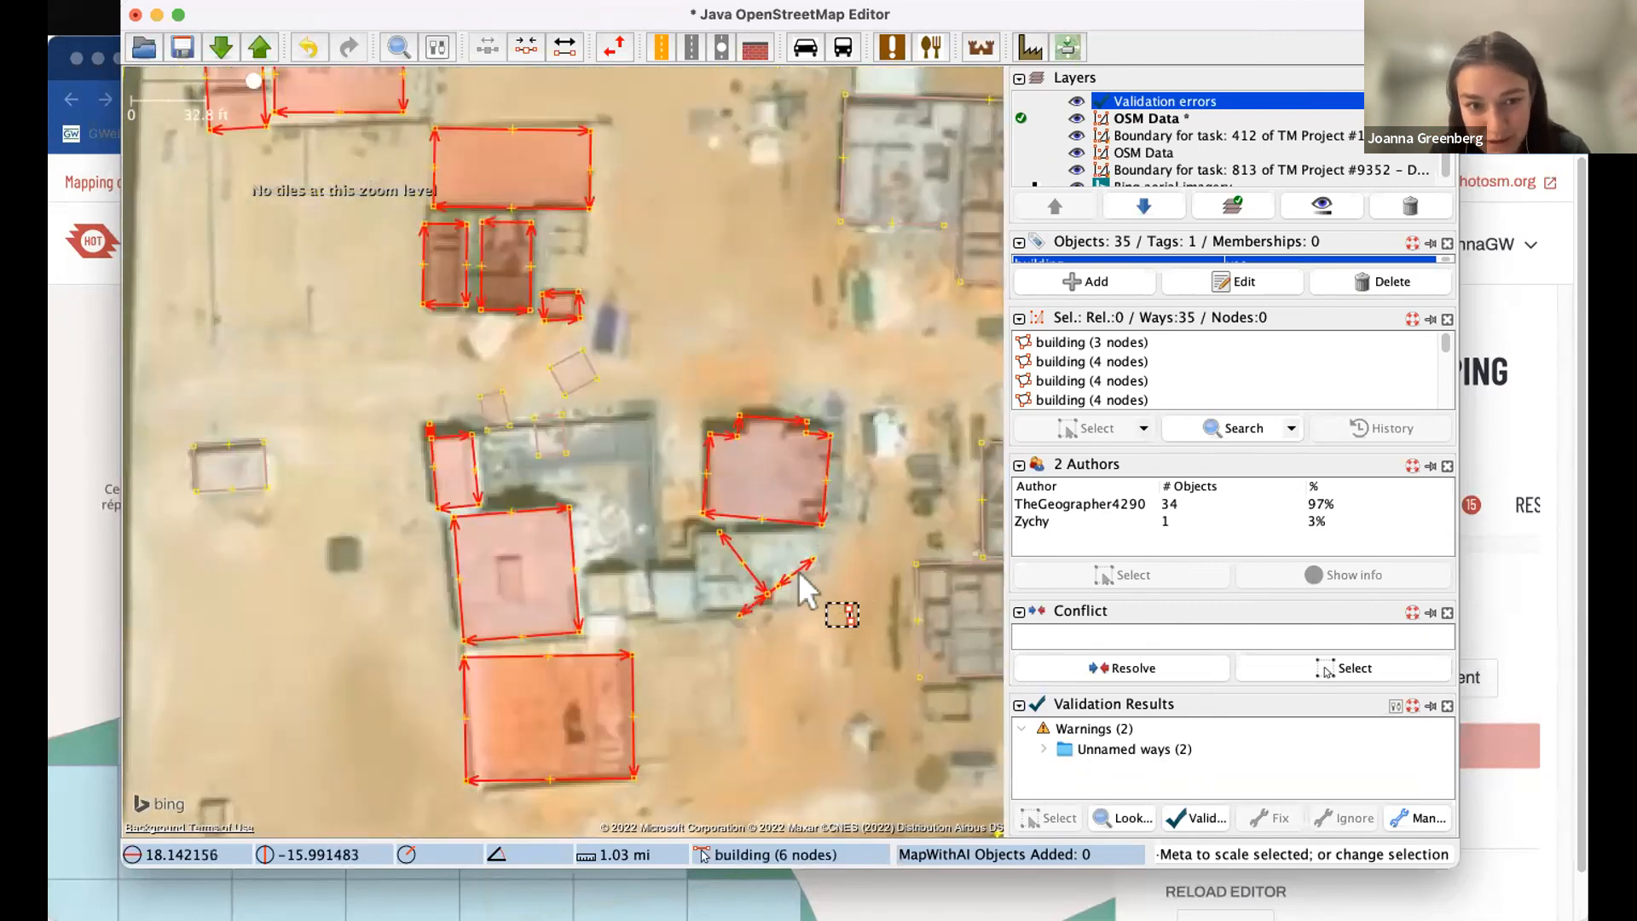
click(306, 49)
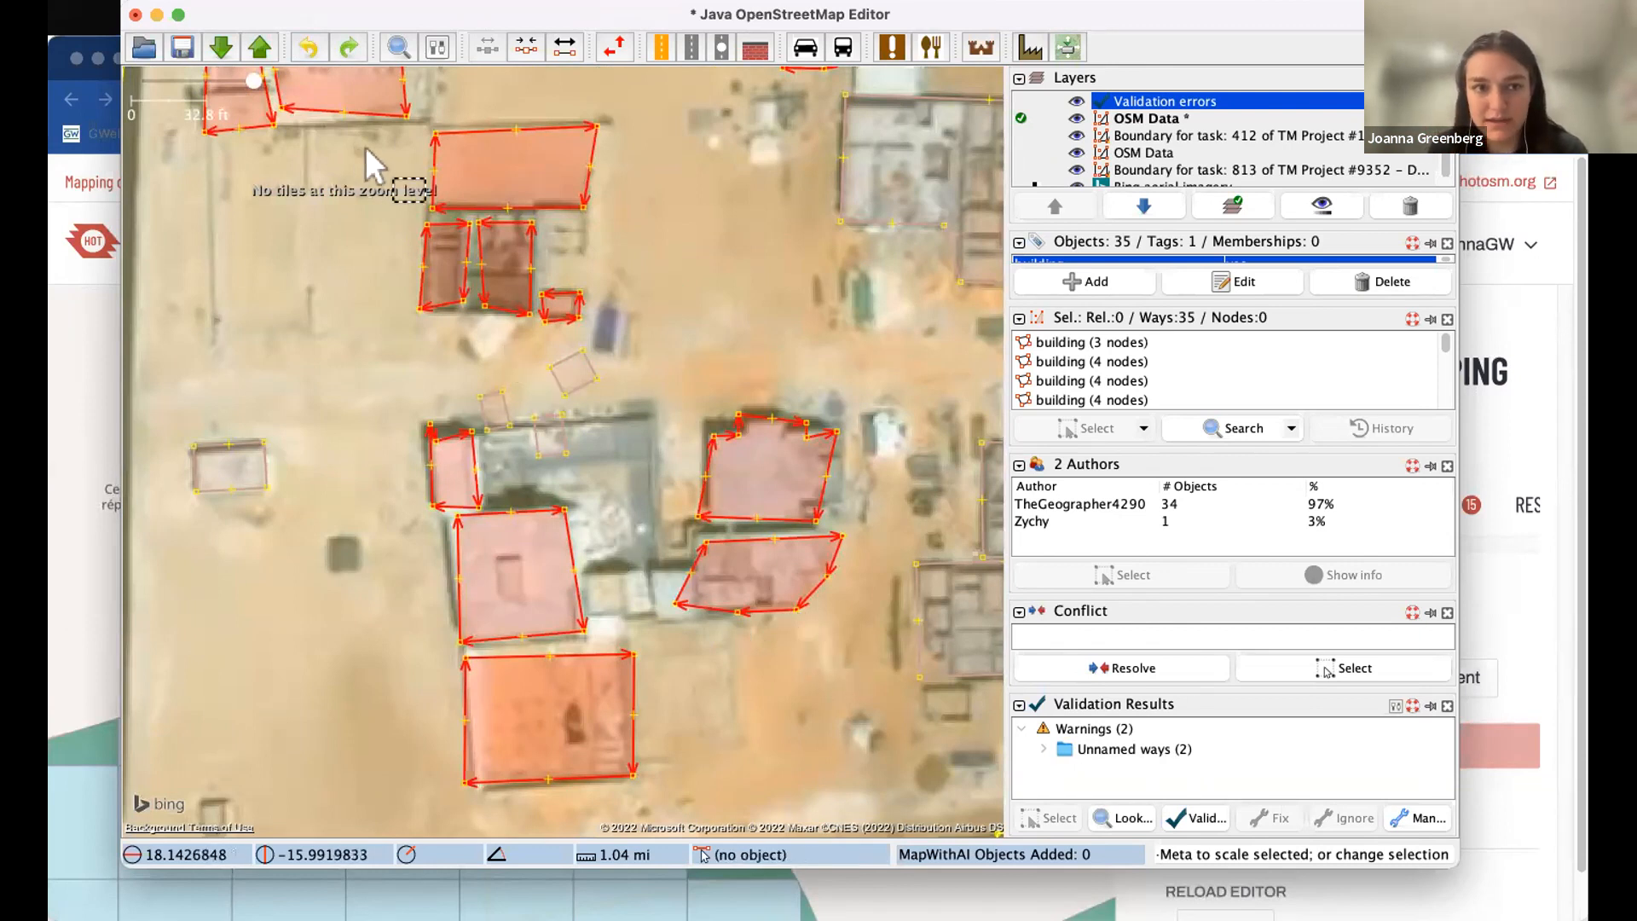
click(354, 51)
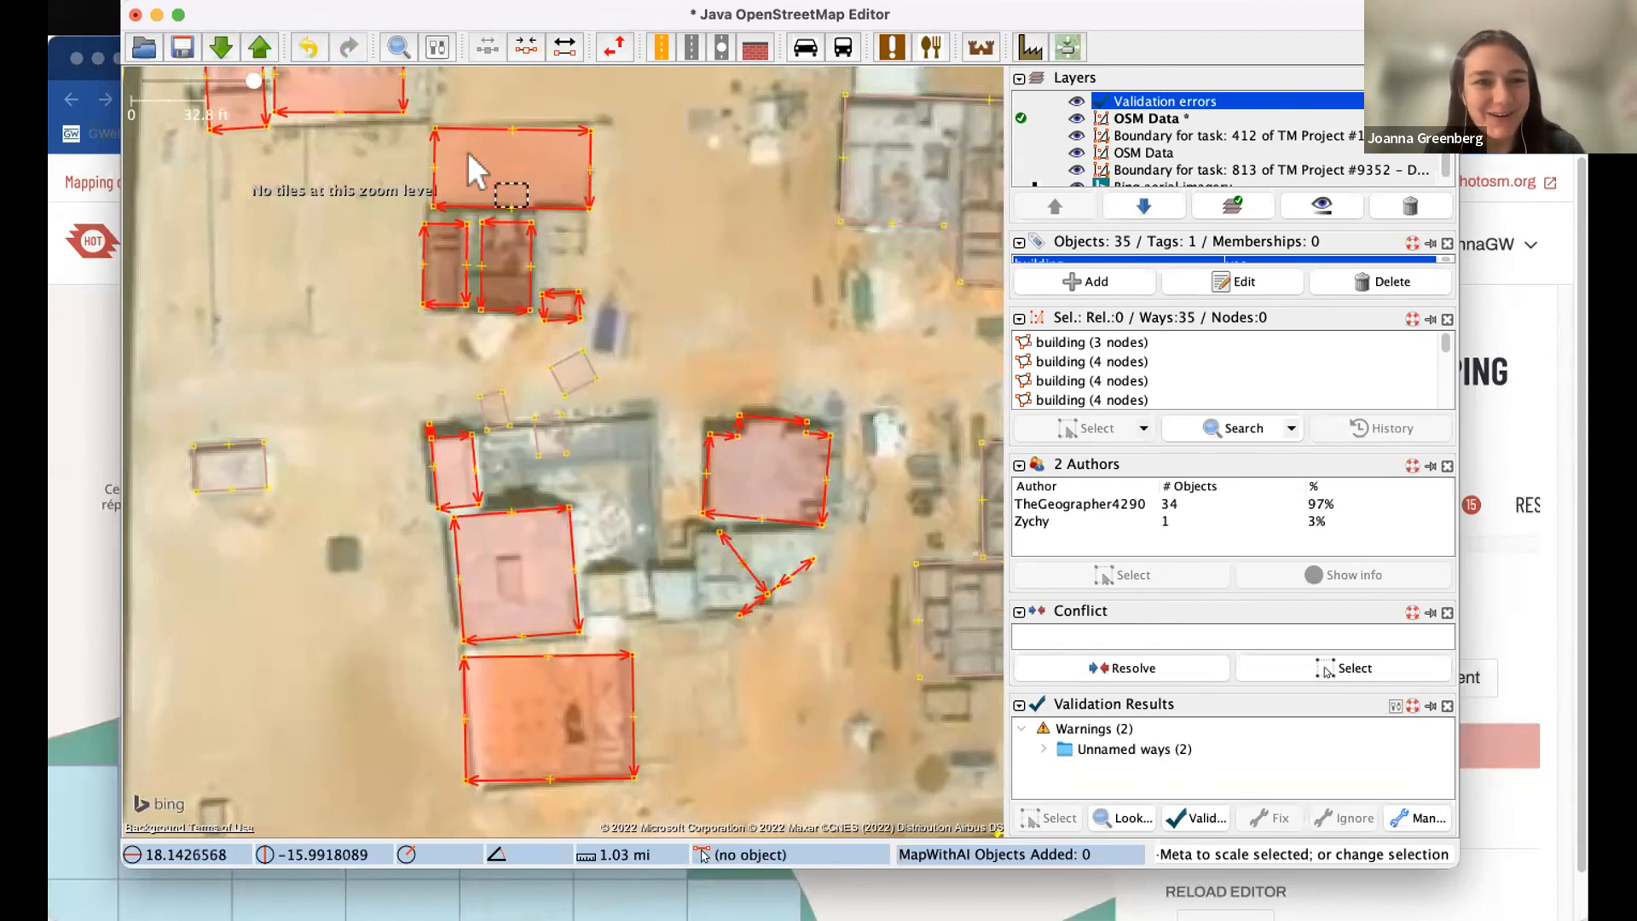
click(307, 50)
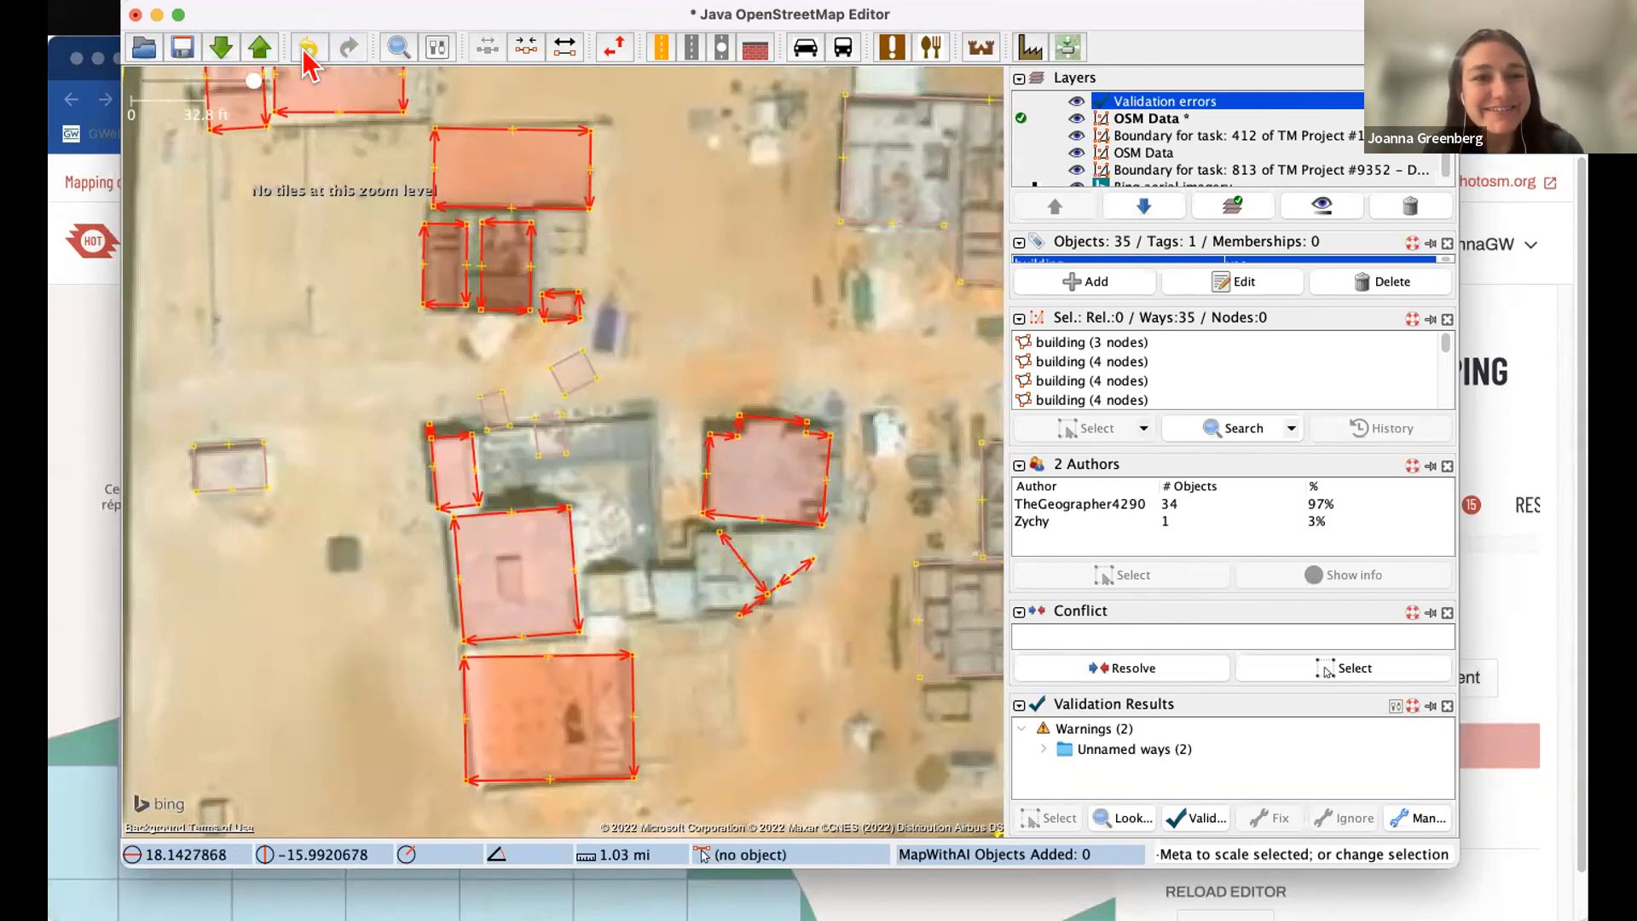
- Reshape the slanted six-node building east of the courtyard to match its L-shaped roof, and square its corners
click(867, 572)
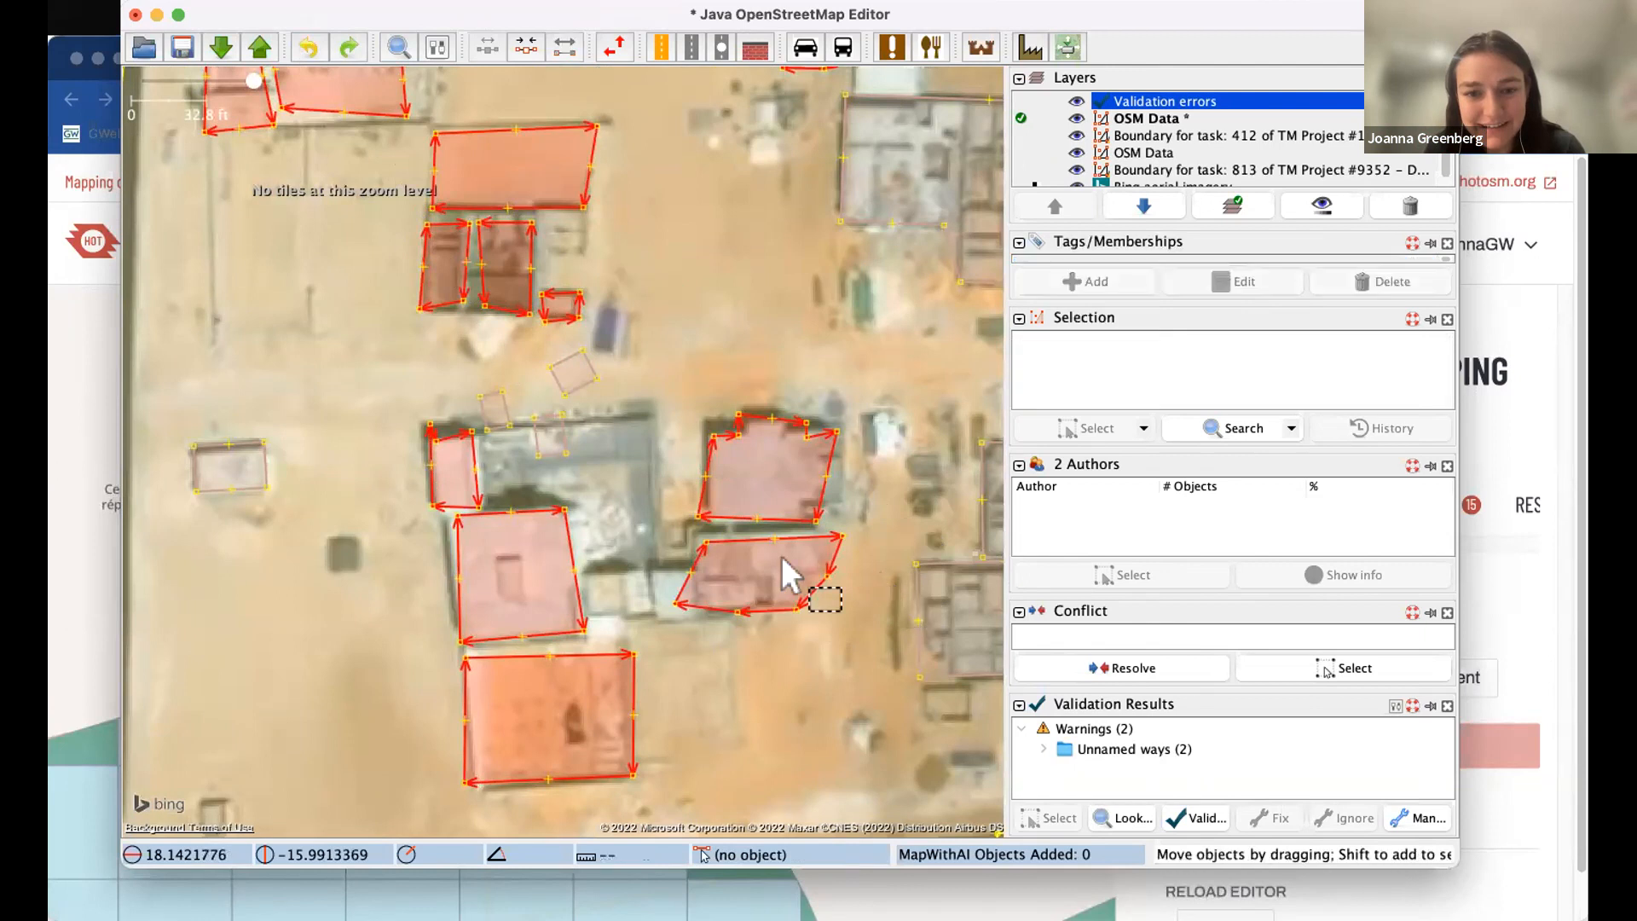
click(697, 537)
drag(844, 537, 830, 572)
drag(738, 611, 805, 573)
drag(676, 604, 697, 606)
drag(804, 611, 804, 606)
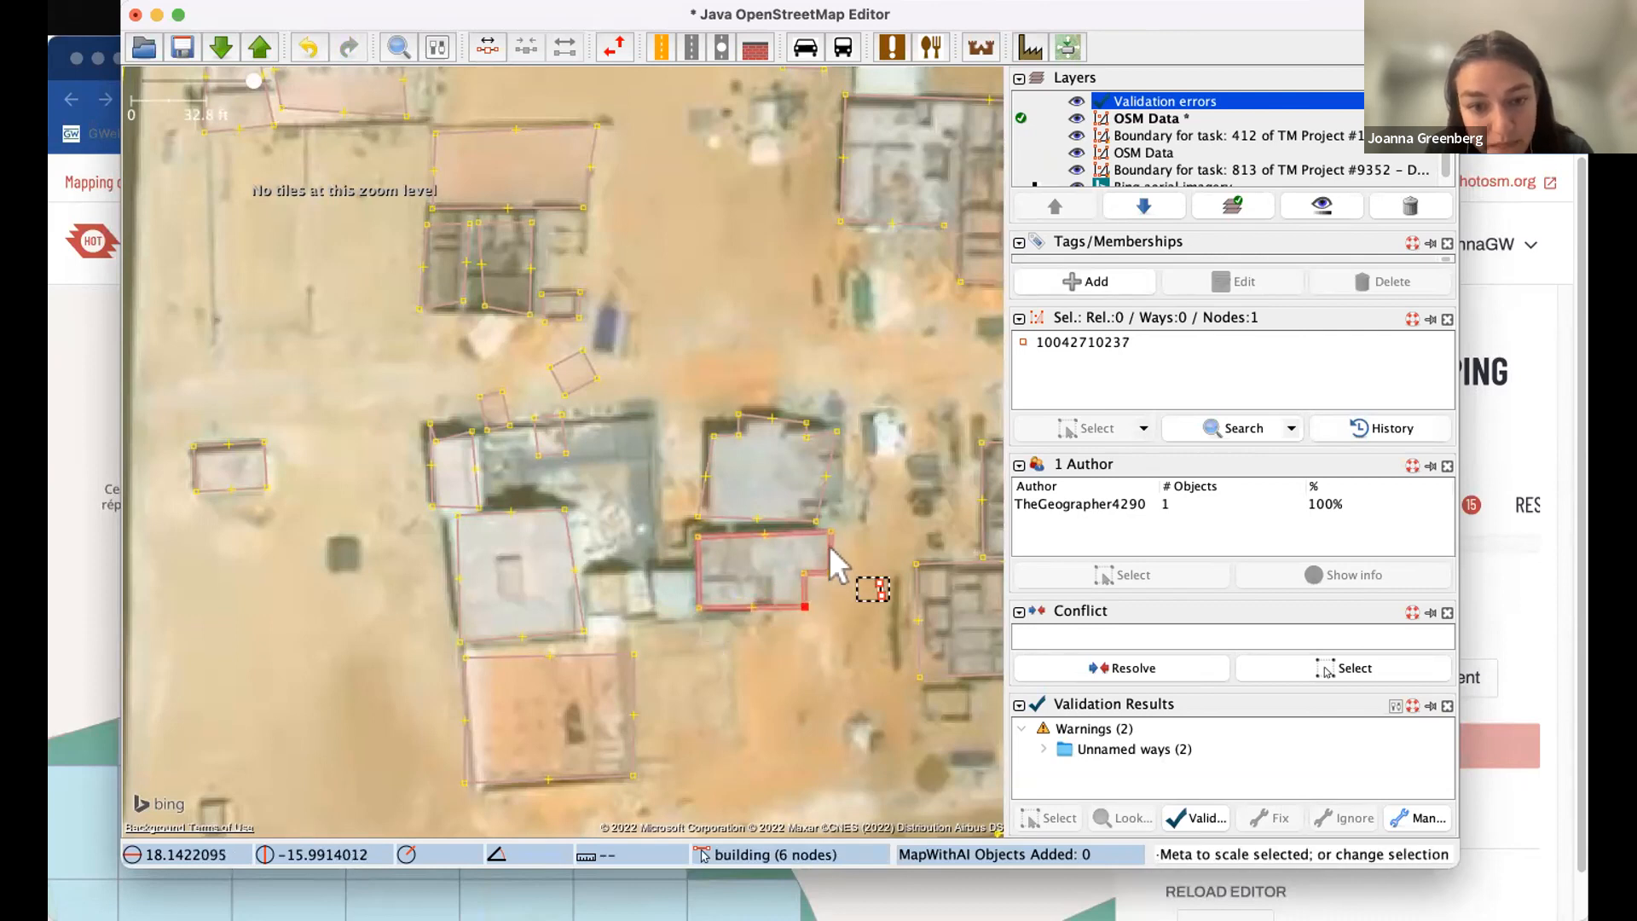
click(827, 550)
key(q)
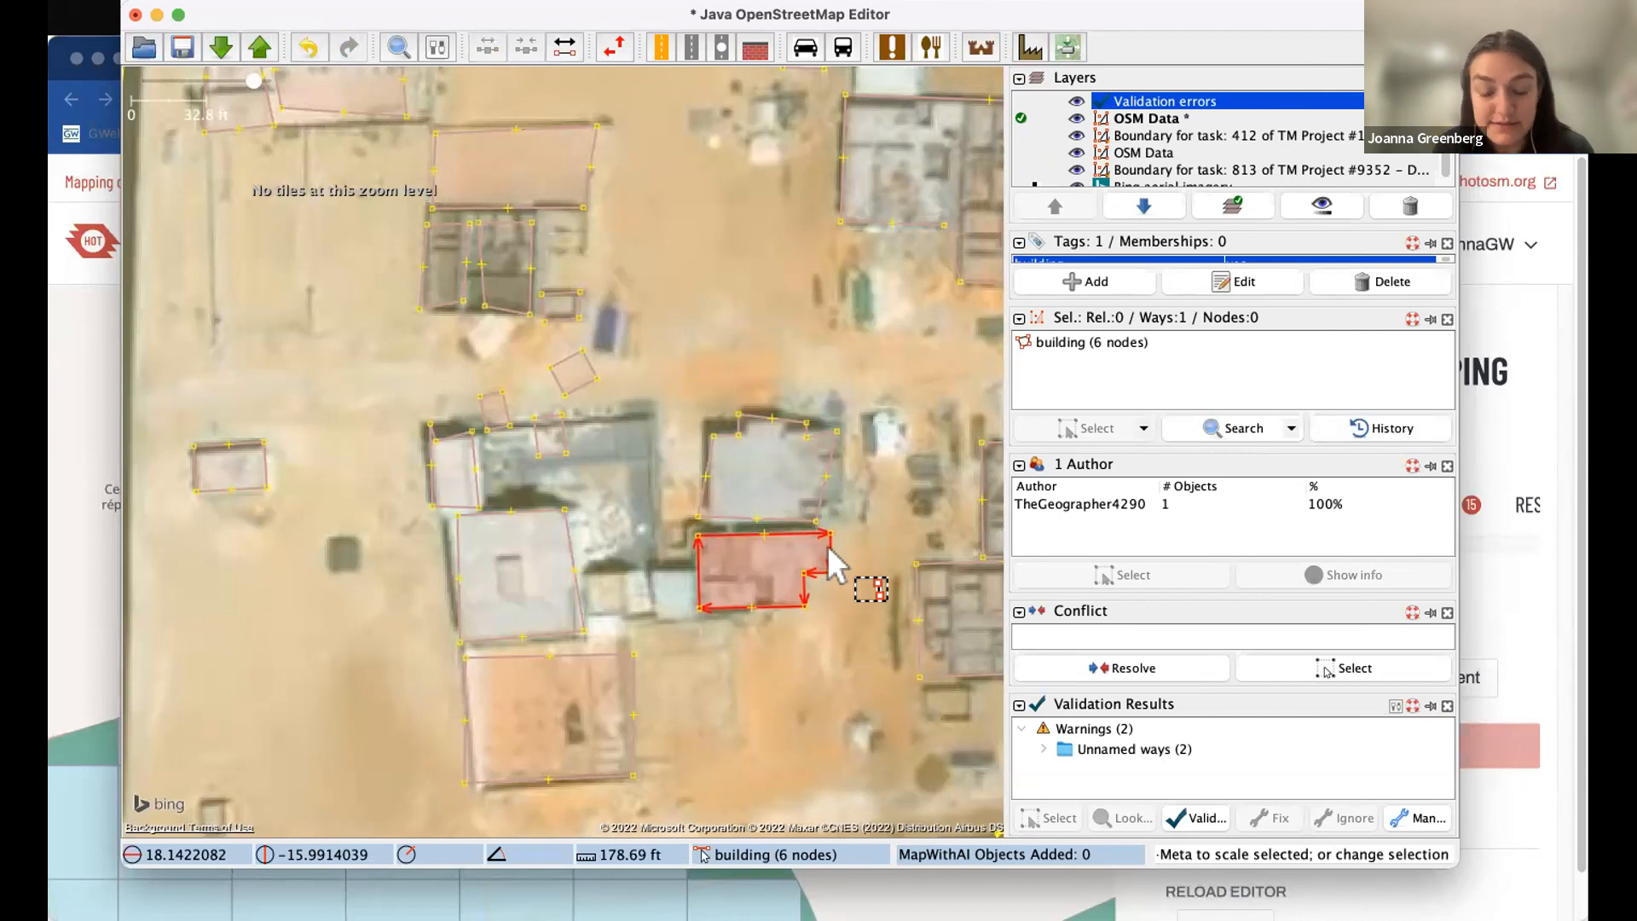
click(820, 645)
- Select all non-orthogonal buildings in the data again and square them together
scroll(767, 580, down, 3)
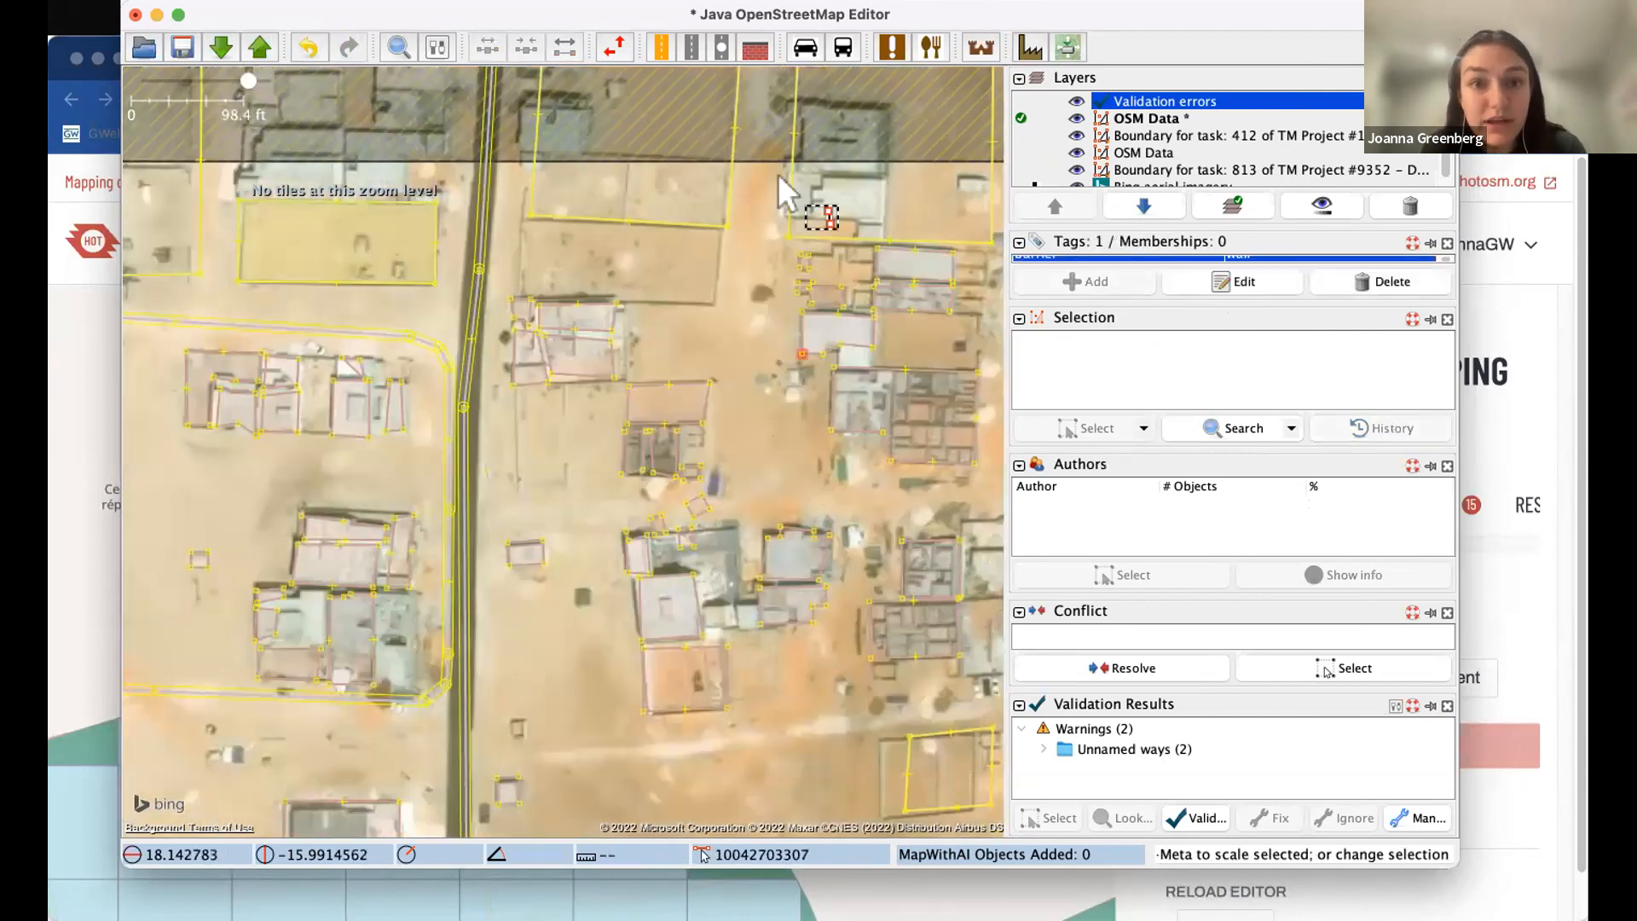
click(911, 0)
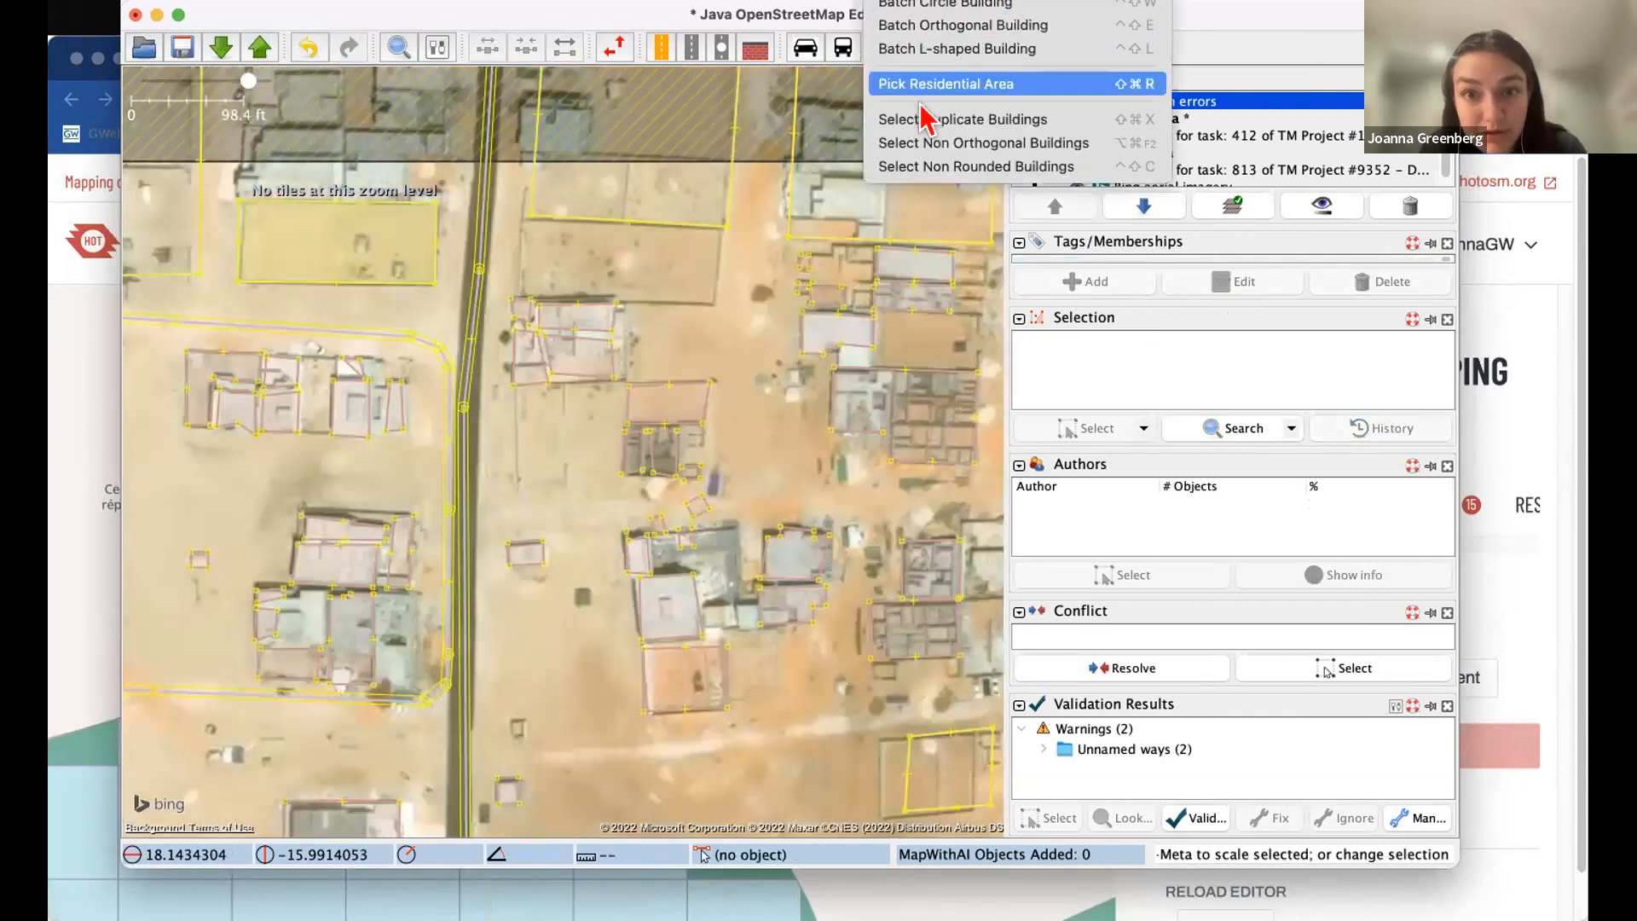
click(943, 147)
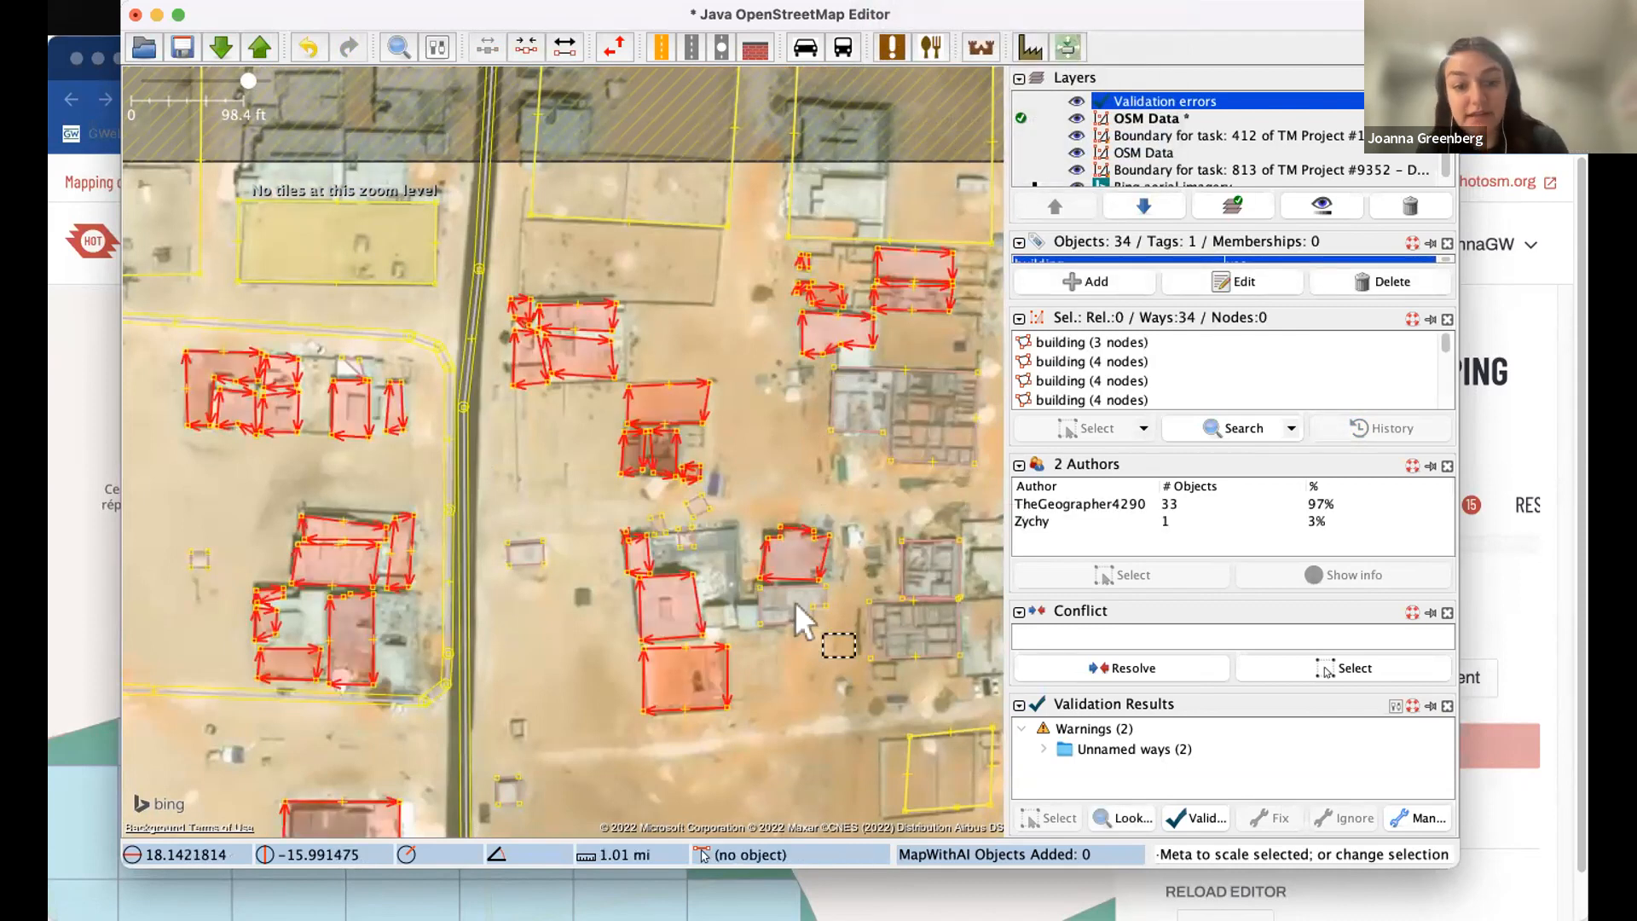
drag(791, 662, 798, 642)
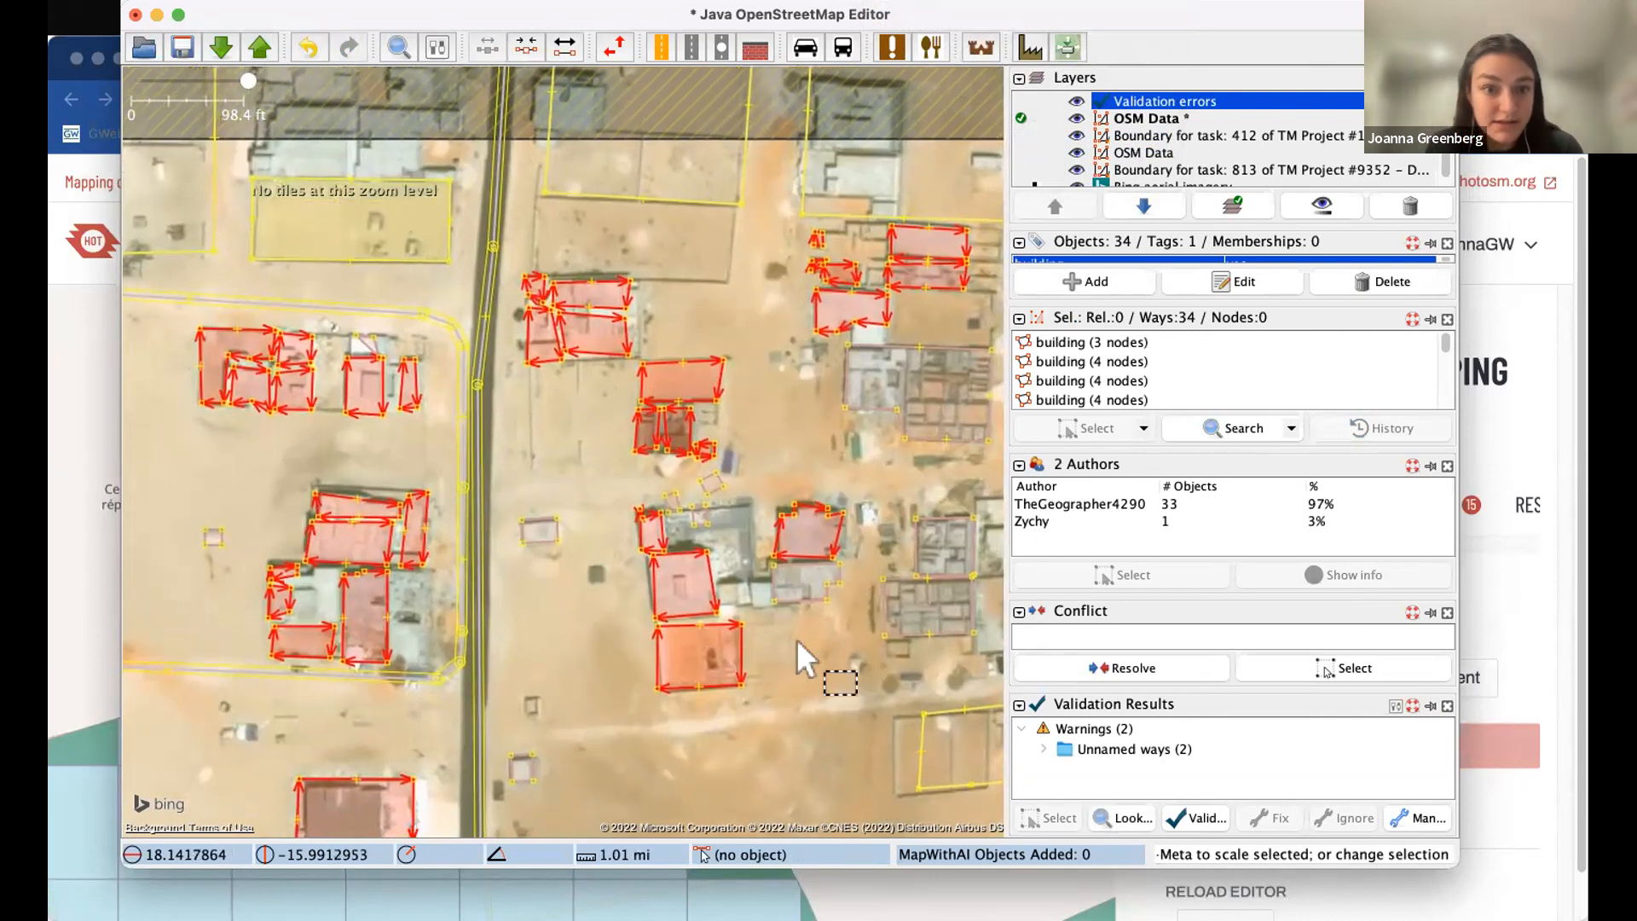
key(q)
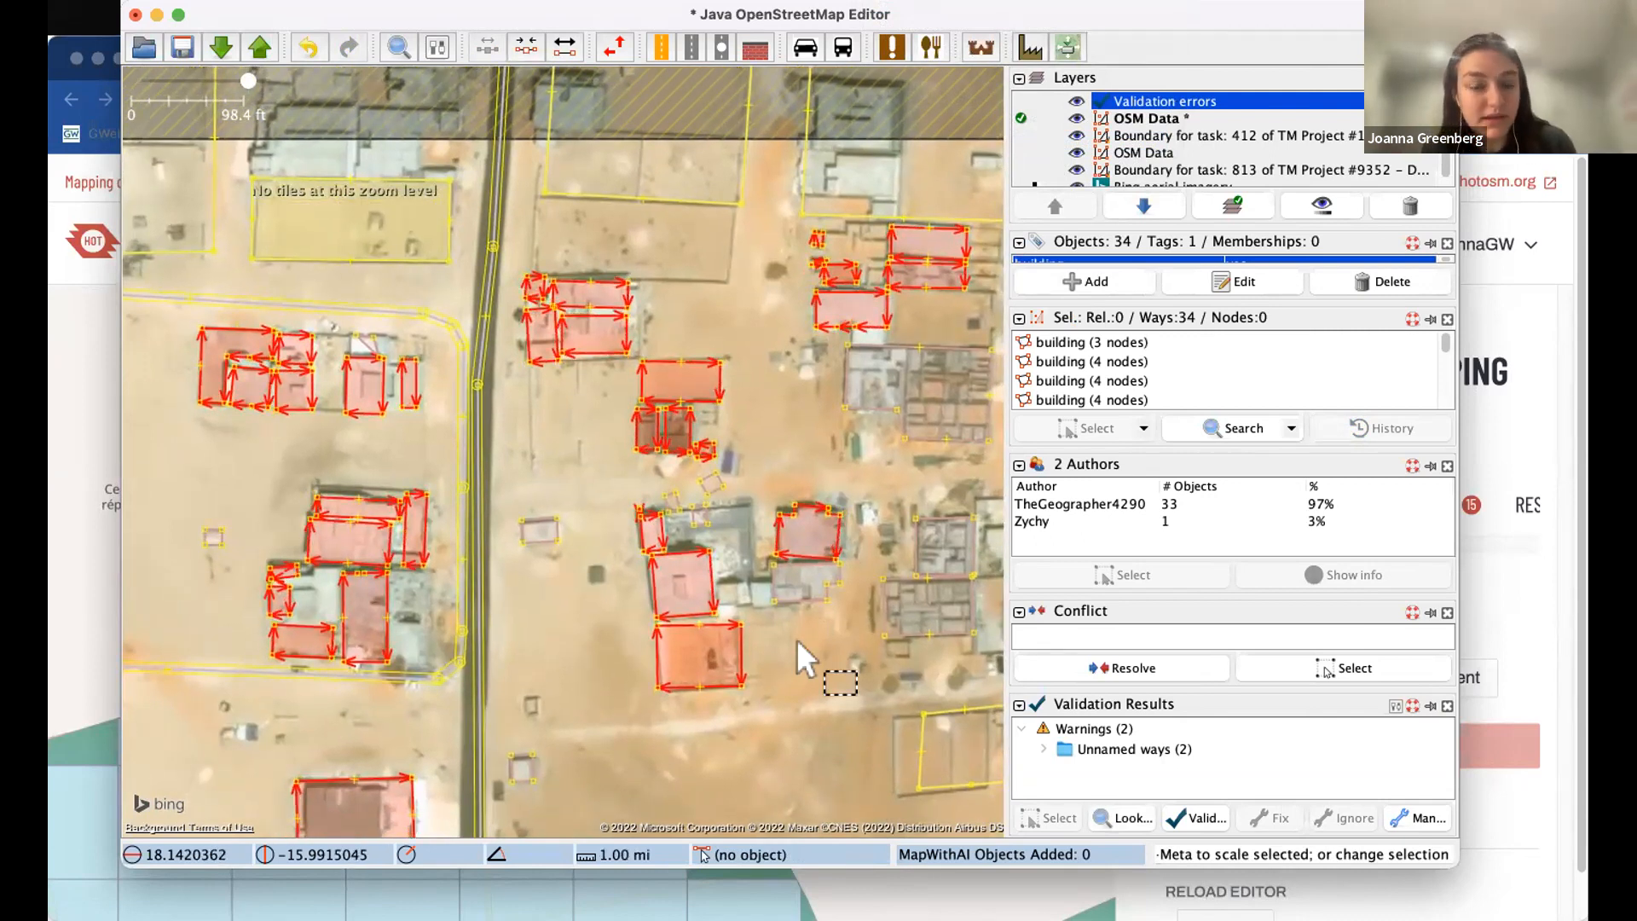
- Examine the squared buildings on both sides of the main road, especially the small building at the courtyard's northwest corner
drag(801, 661, 764, 517)
drag(503, 588, 660, 520)
drag(507, 536, 482, 366)
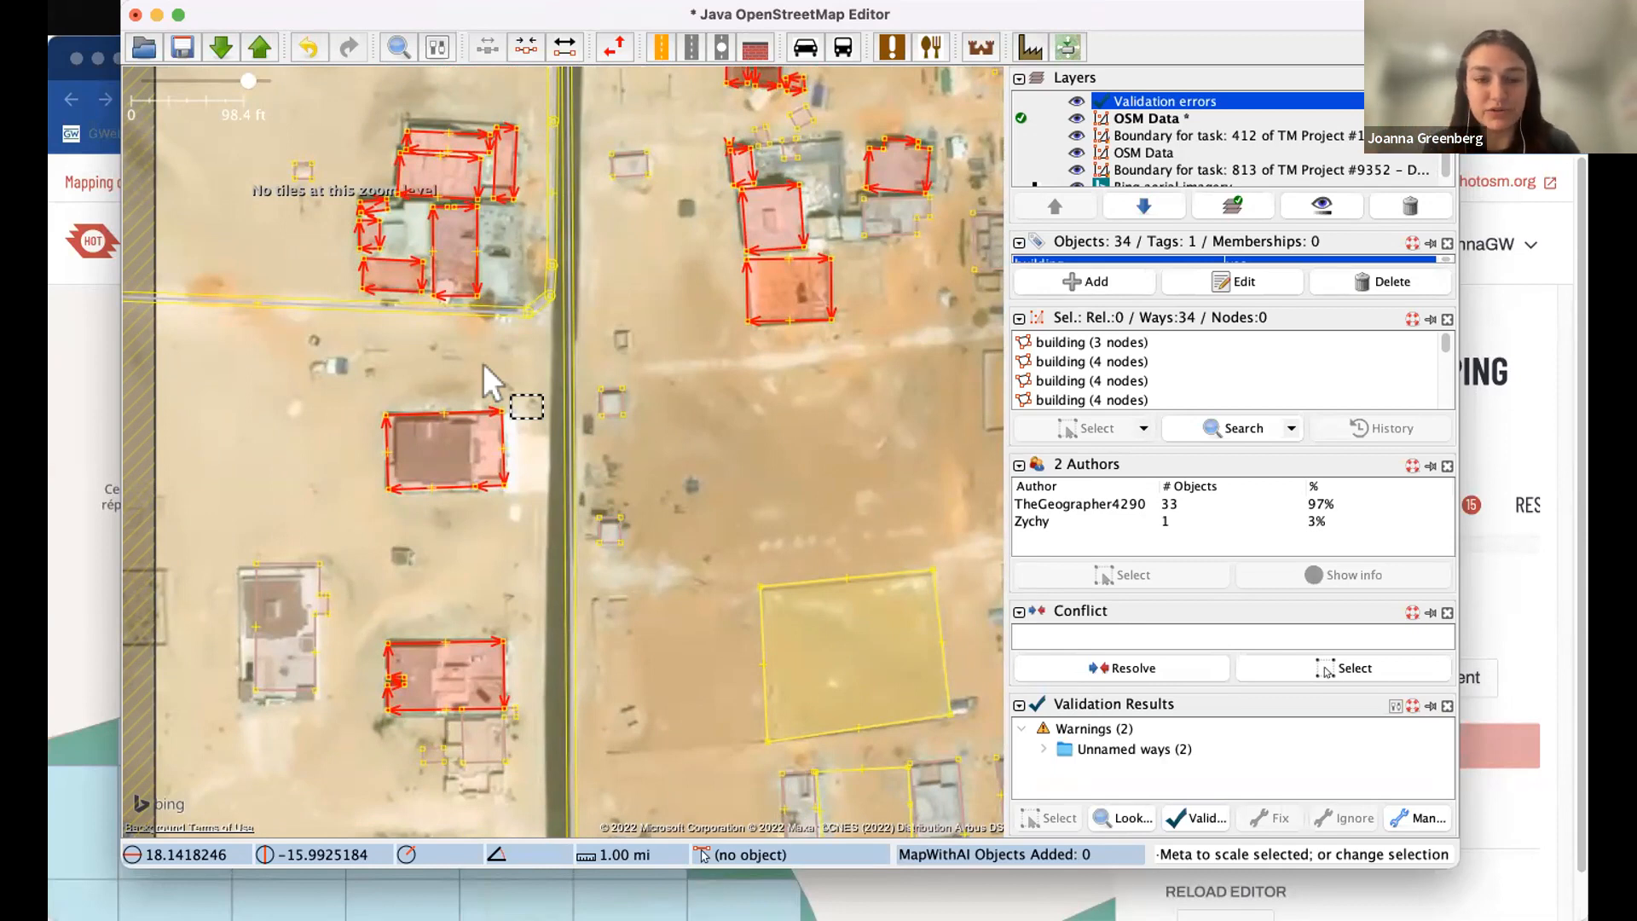
drag(655, 280, 655, 354)
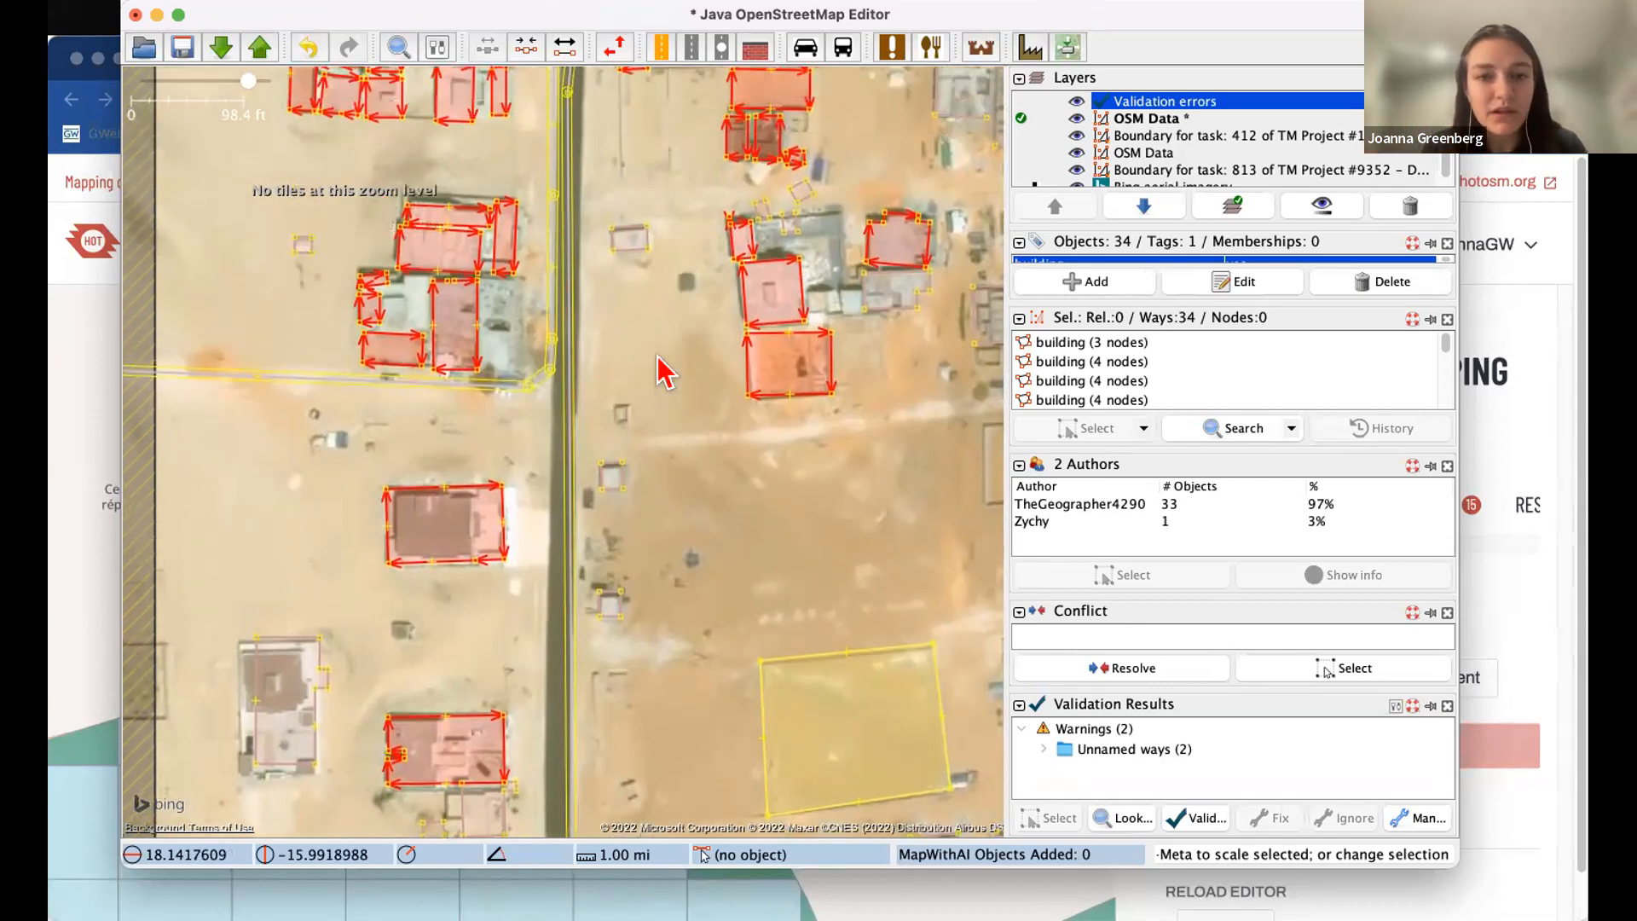
drag(692, 253, 678, 319)
scroll(716, 341, up, 5)
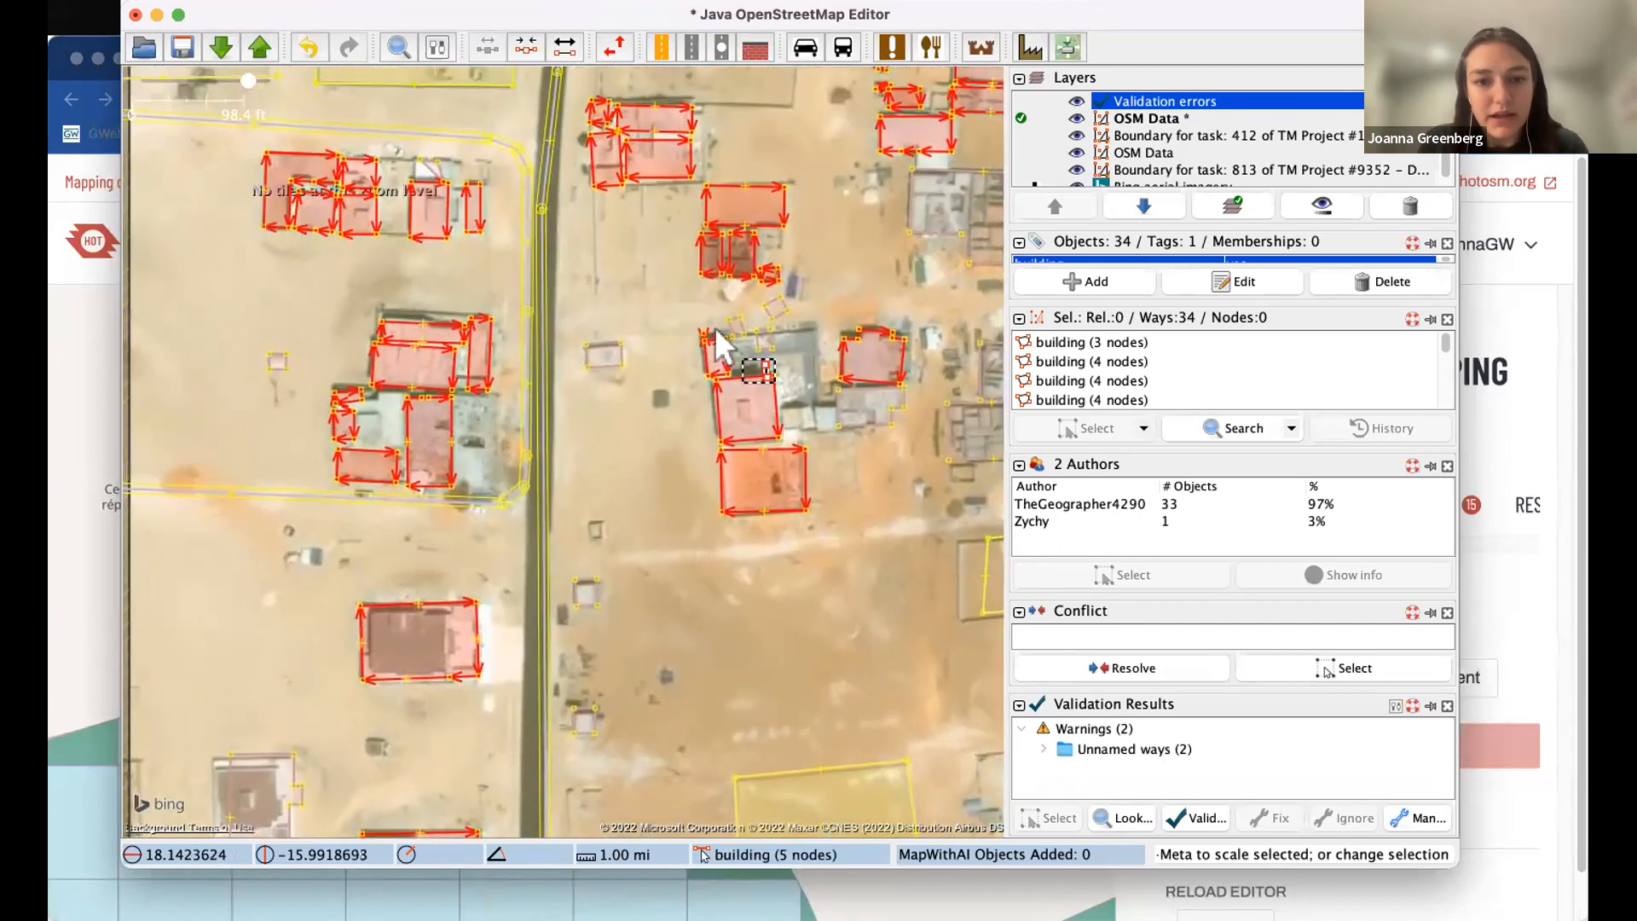
drag(785, 386, 757, 383)
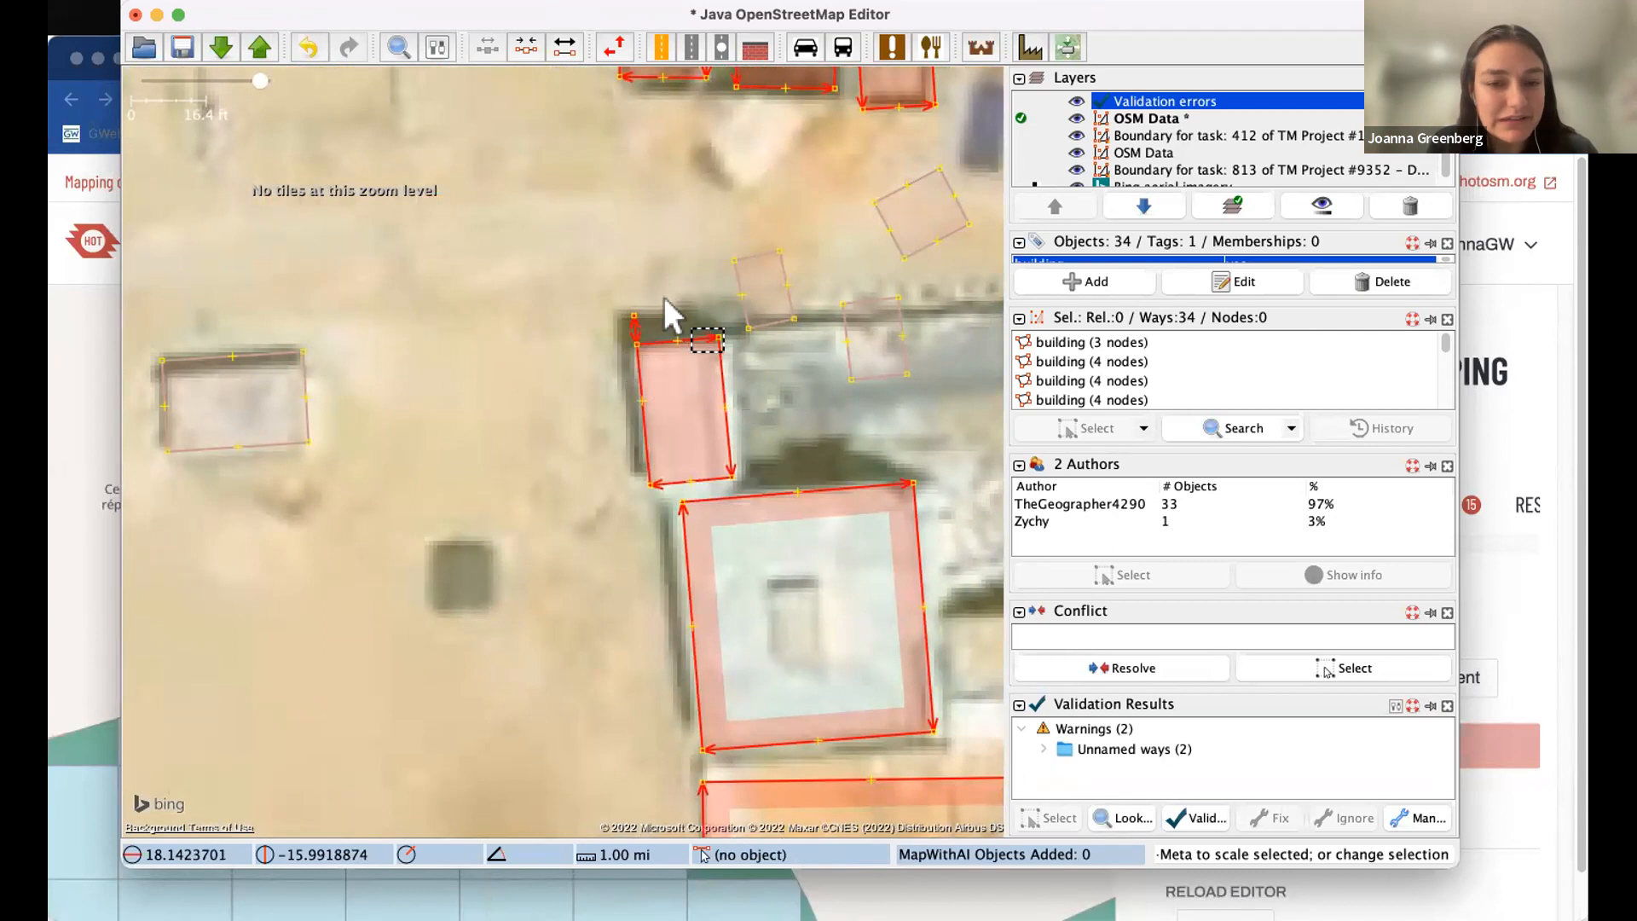
scroll(663, 295, down, 2)
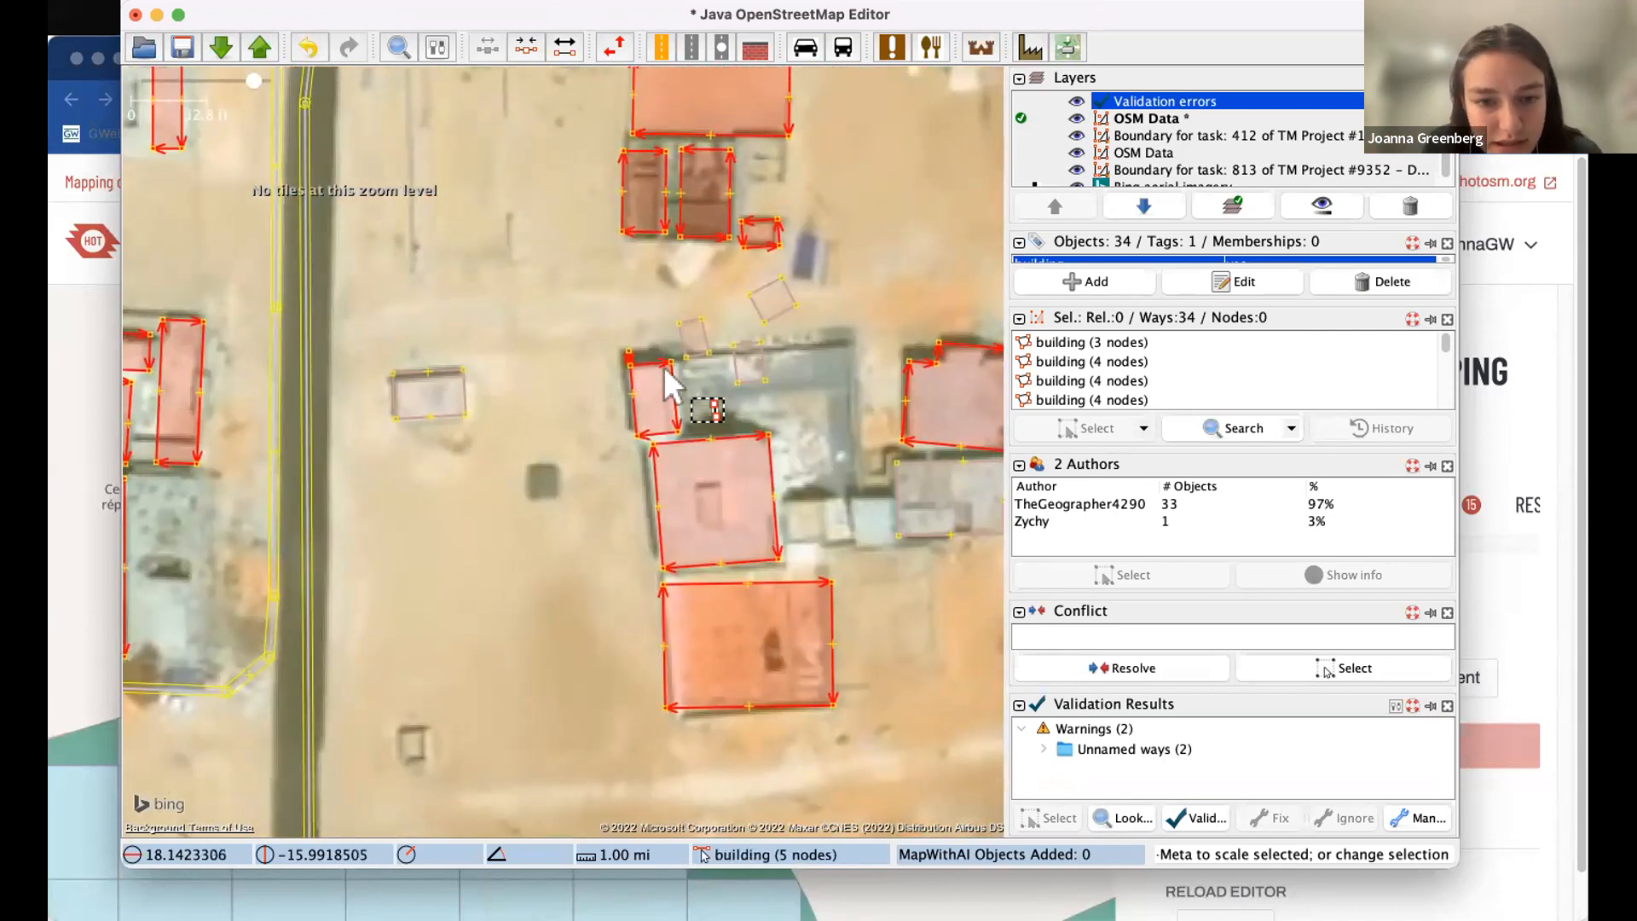
scroll(681, 419, up, 2)
drag(682, 437, 659, 352)
scroll(648, 353, down, 2)
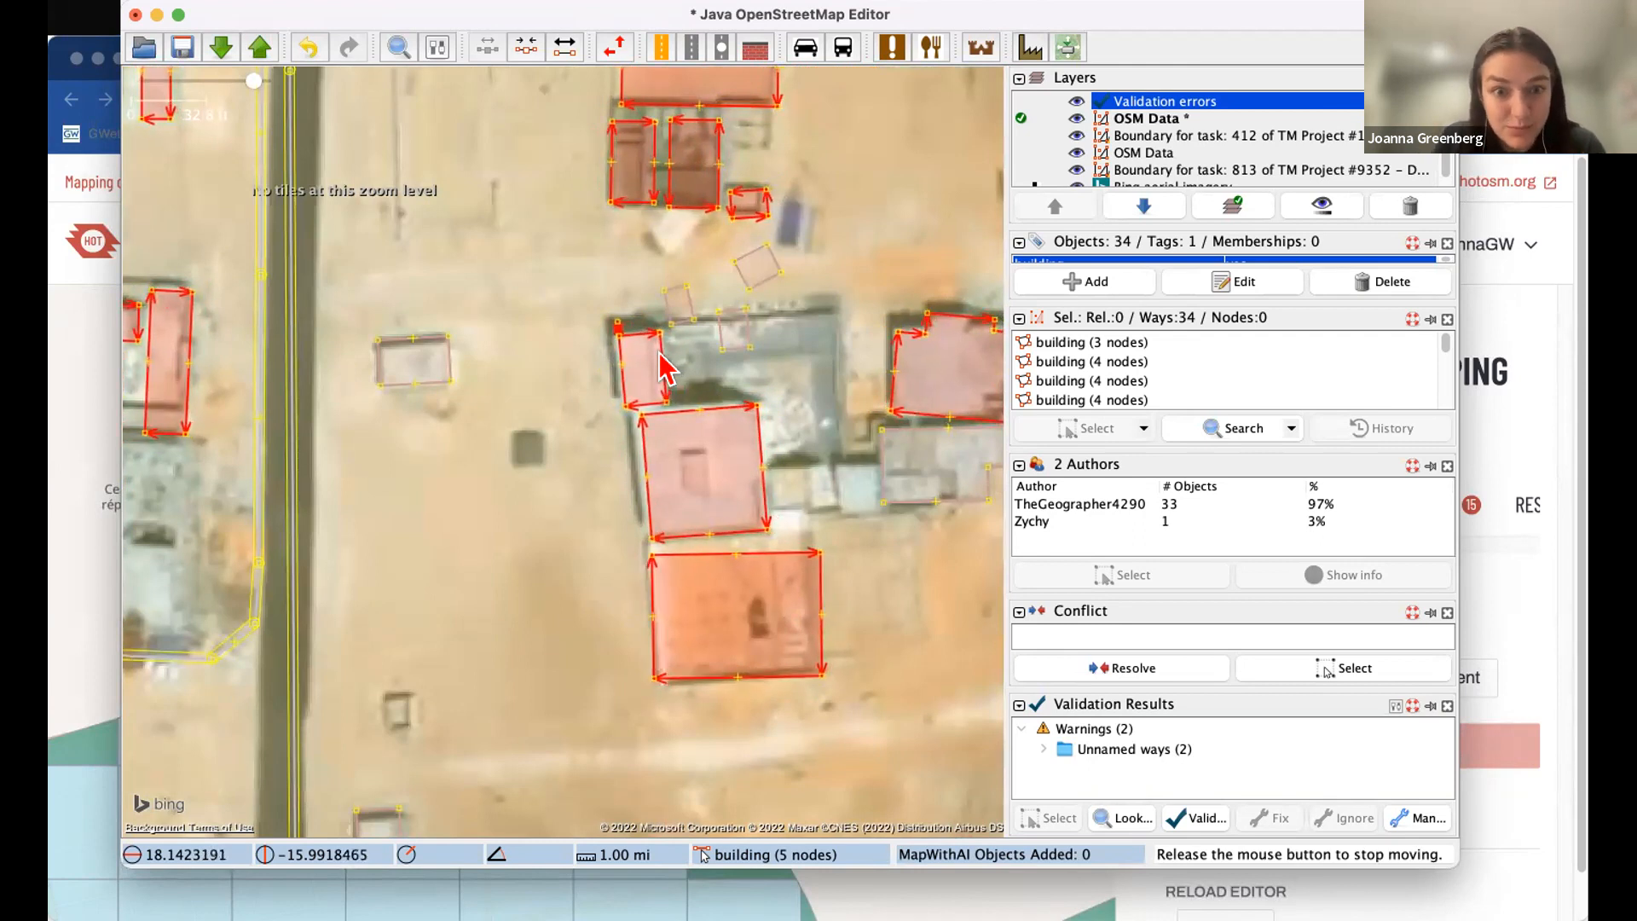
- Move the selected buildings together by a small offset, undo that move and clear the selection
drag(662, 367, 759, 331)
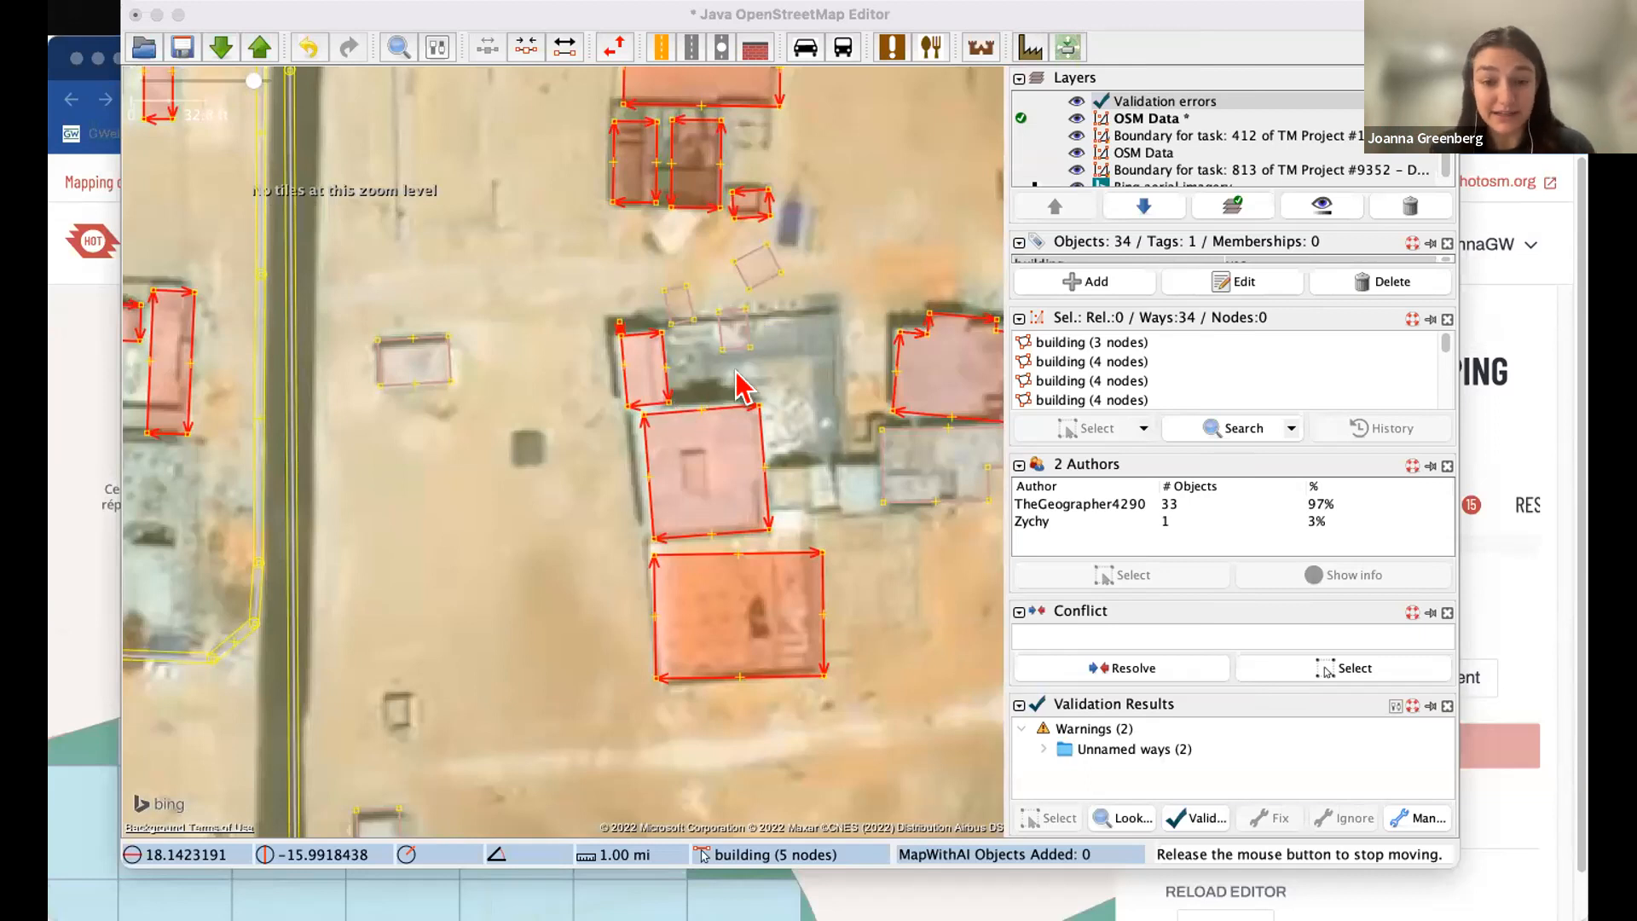
click(835, 503)
key(super+z)
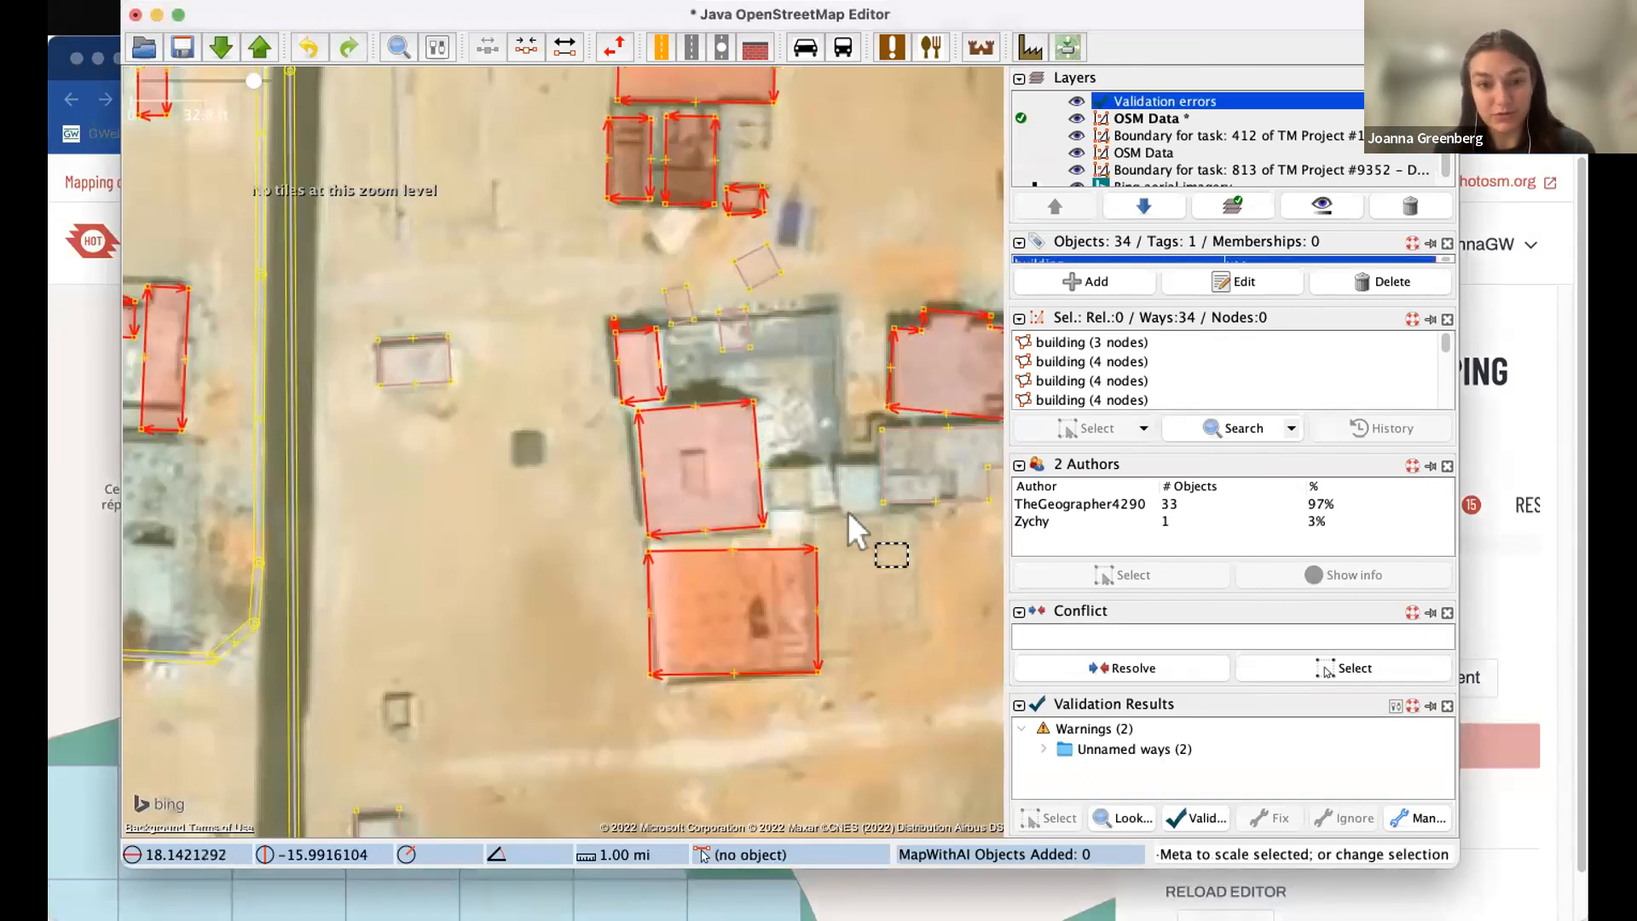
click(842, 515)
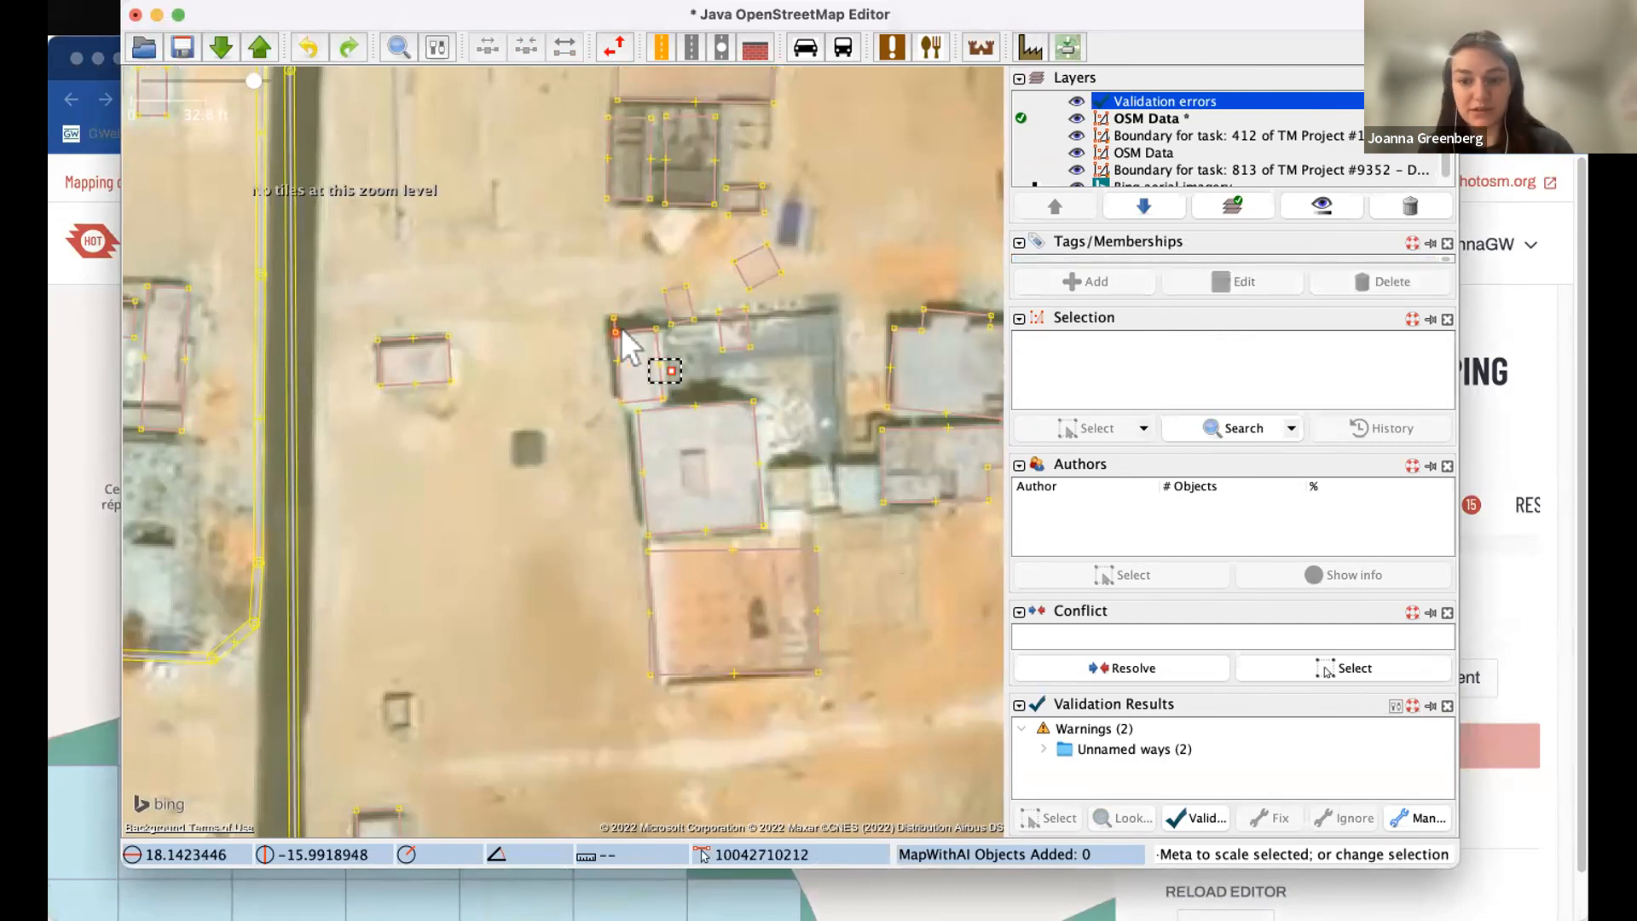
- Examine the five-node building at the courtyard's northwest corner for a stray node extending beyond its roof
scroll(661, 358, up, 2)
scroll(656, 358, up, 1)
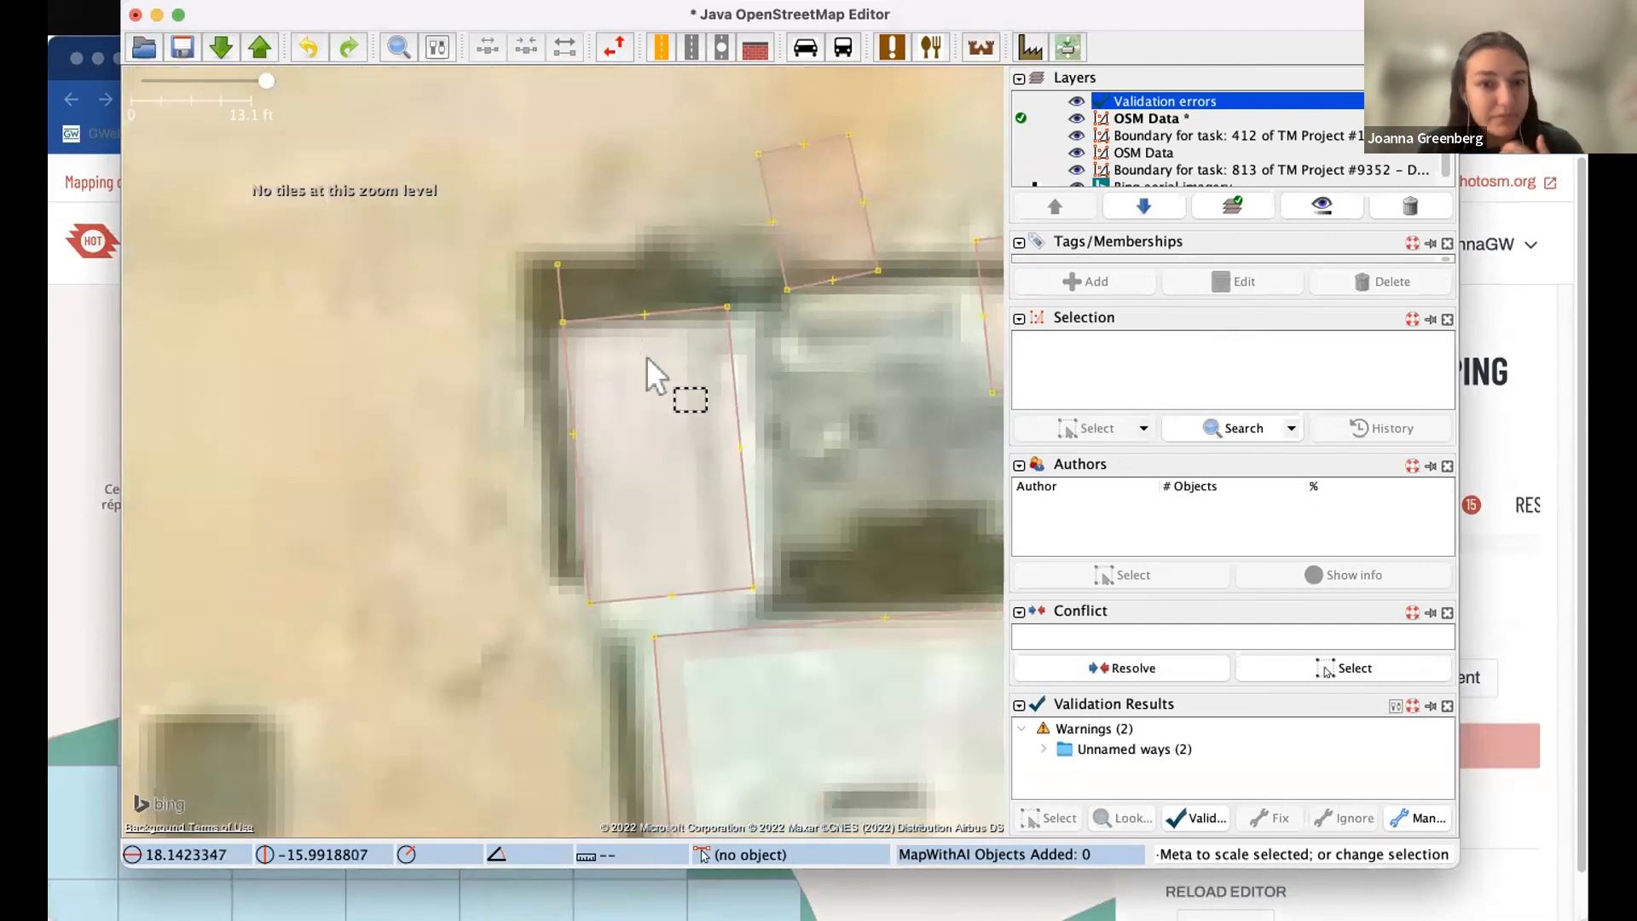
scroll(648, 361, down, 1)
click(682, 351)
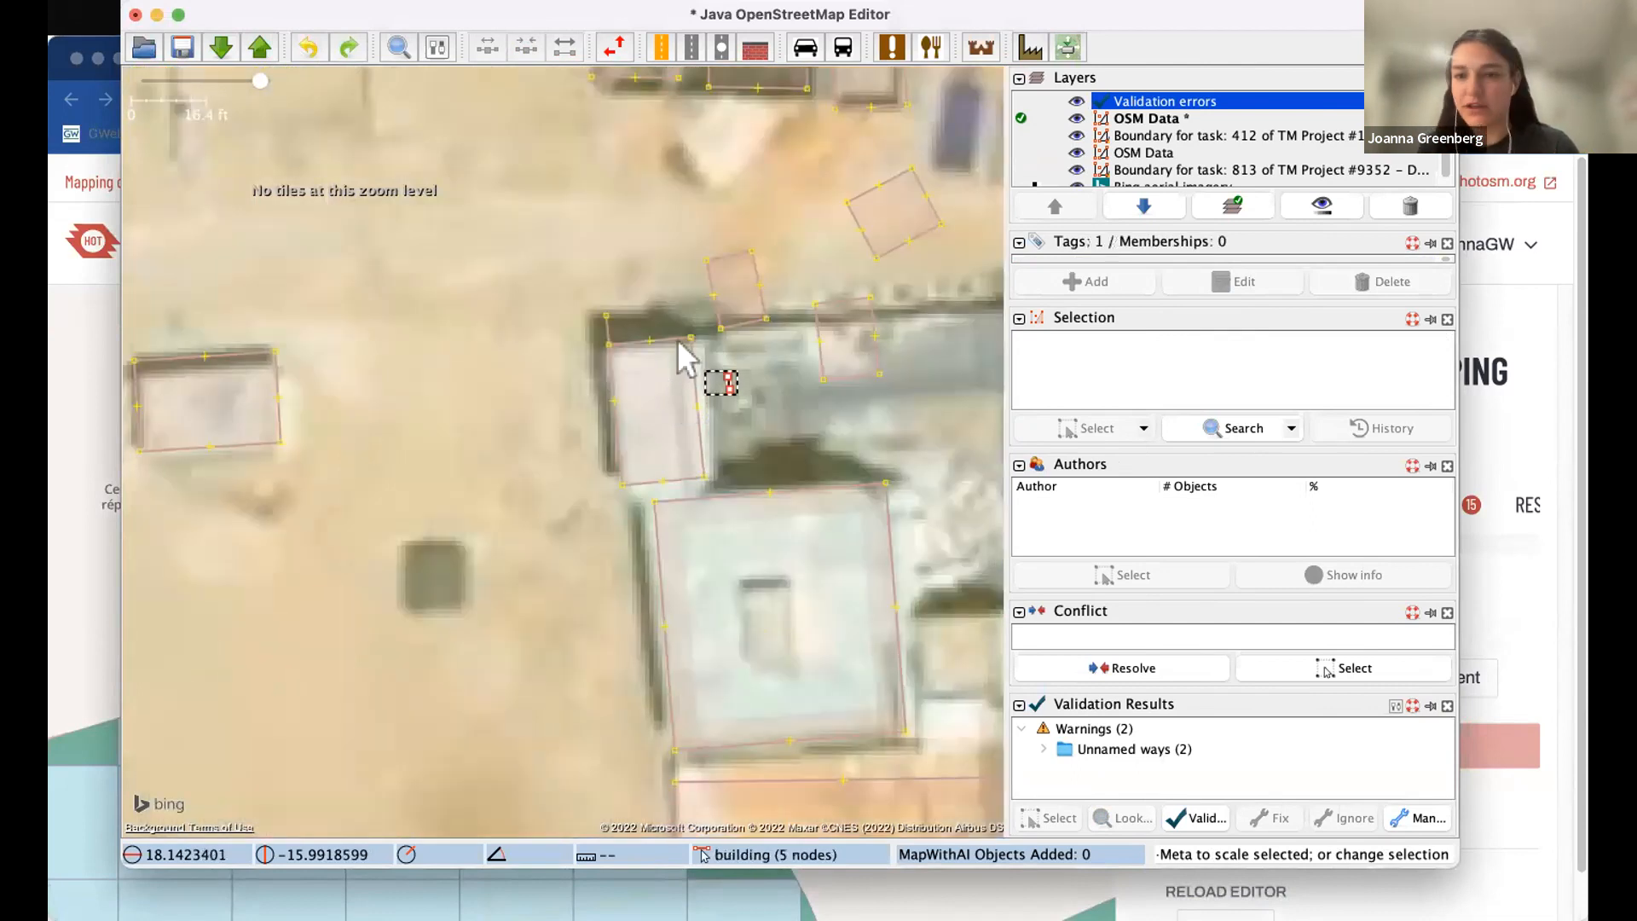
click(709, 339)
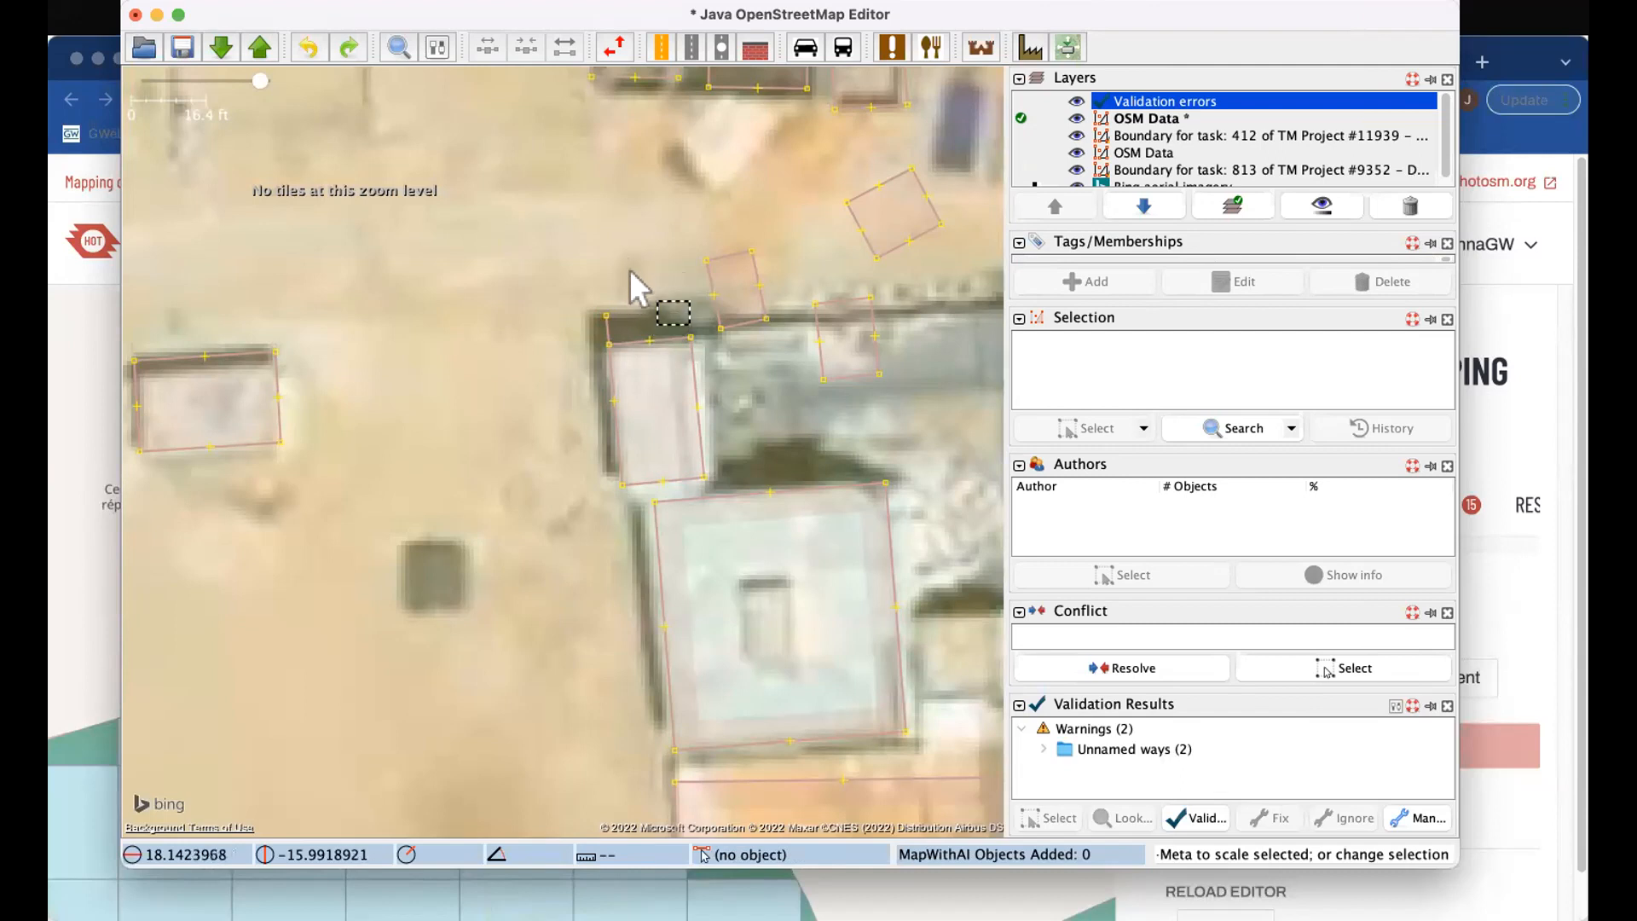
click(617, 328)
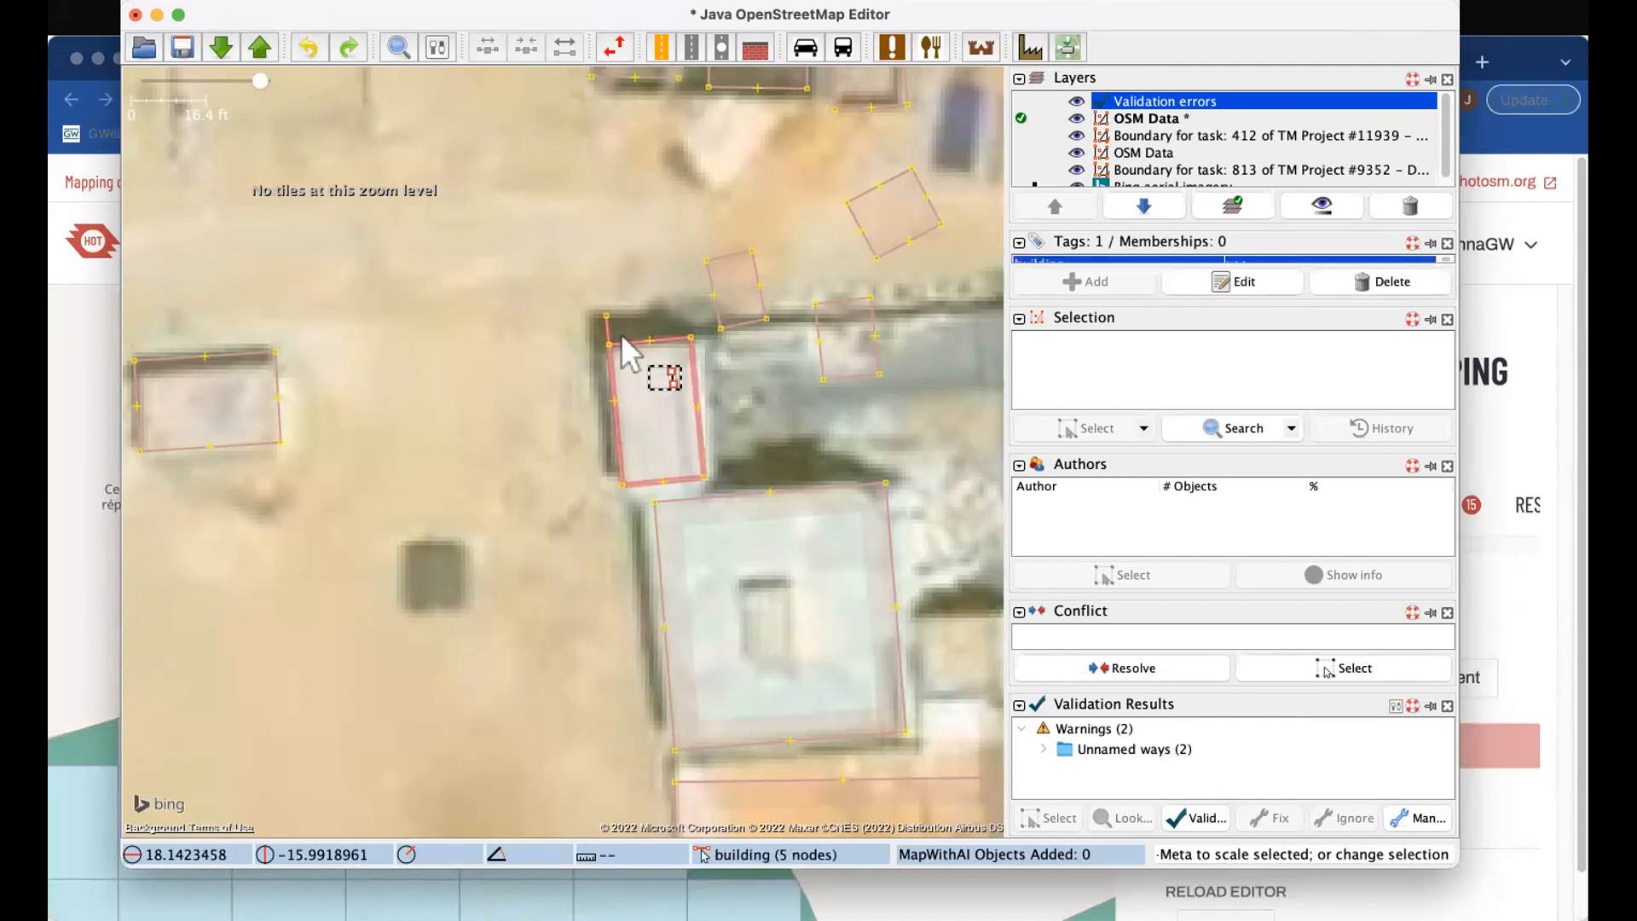
click(579, 345)
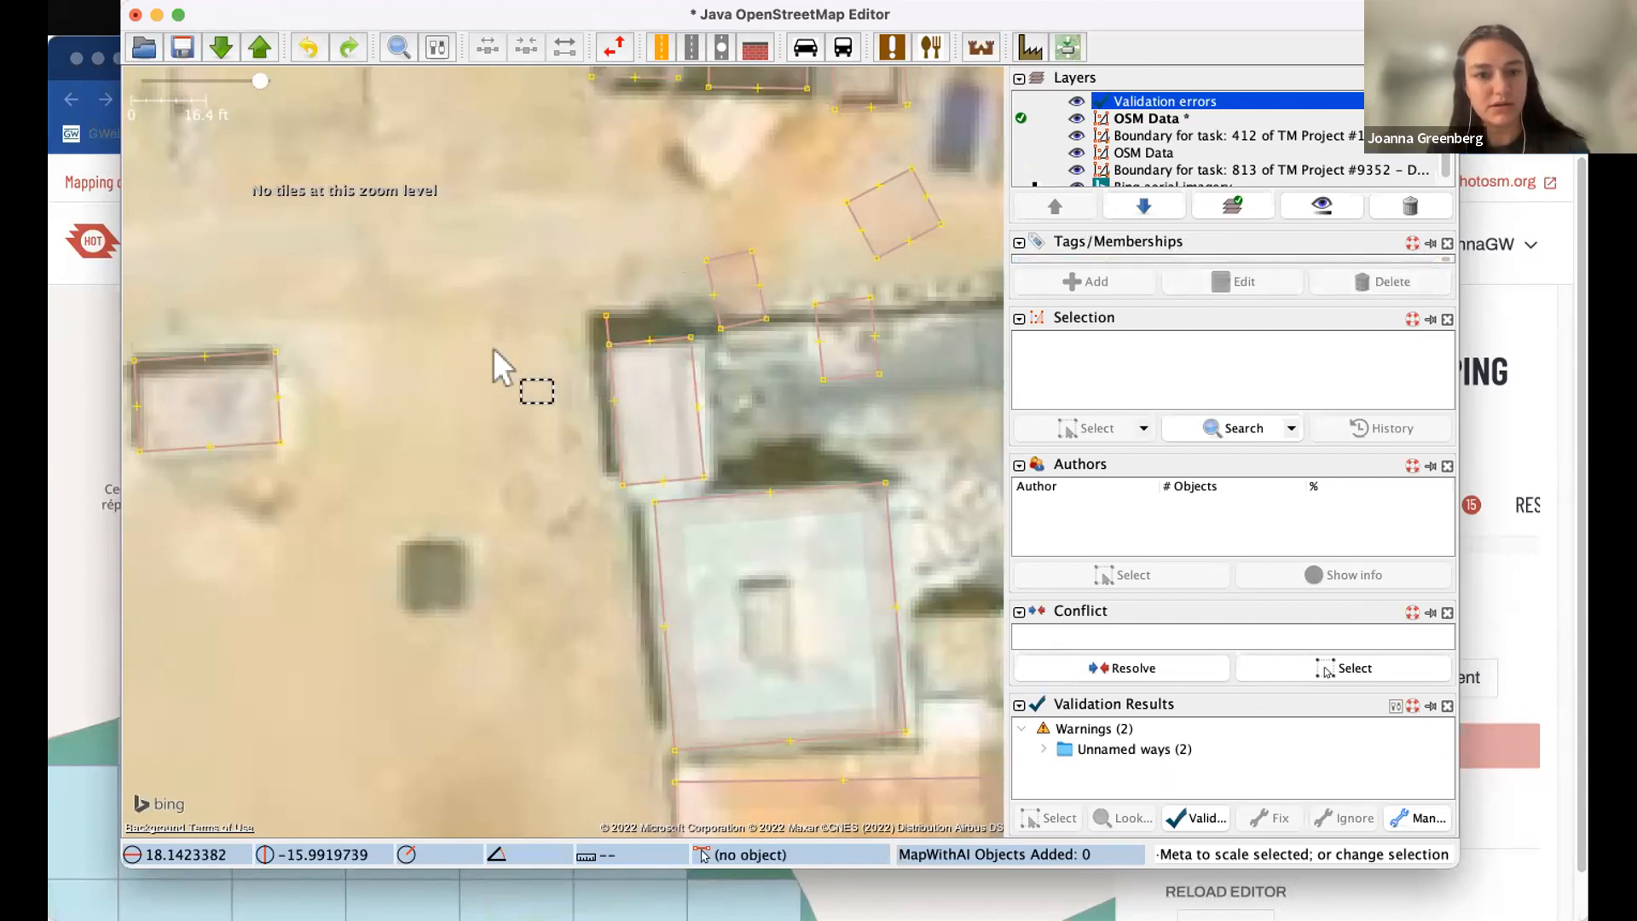
- Draw a rectangular building about 30 ft long on the open ground just west of the five-node building at the courtyard's northwest corner
key(b)
click(470, 349)
click(537, 347)
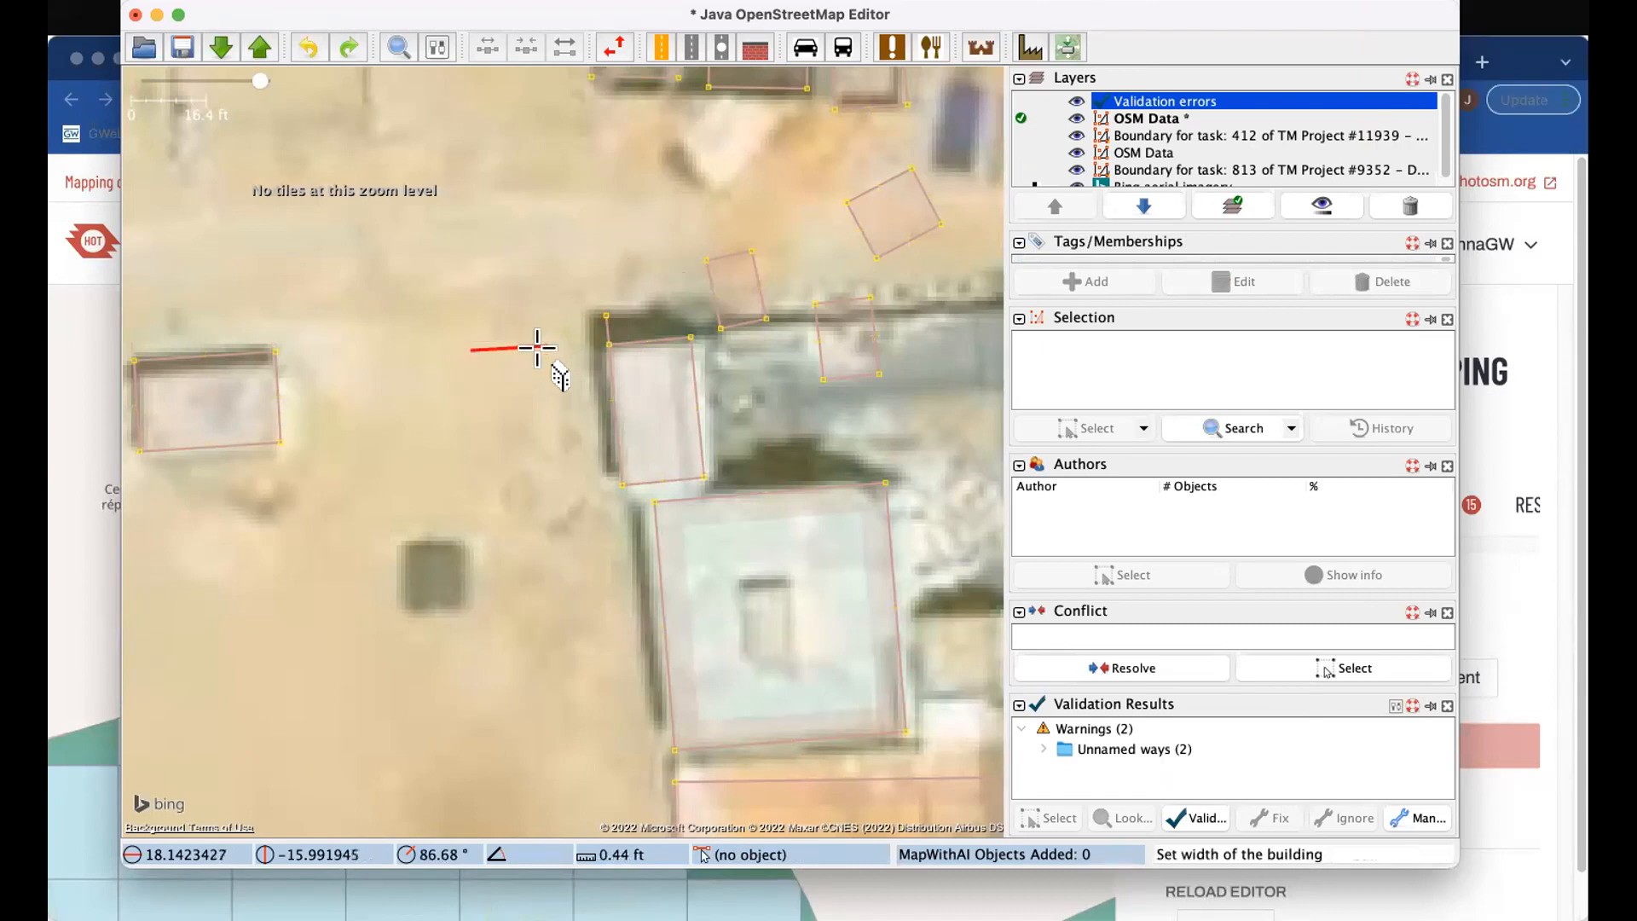
click(552, 482)
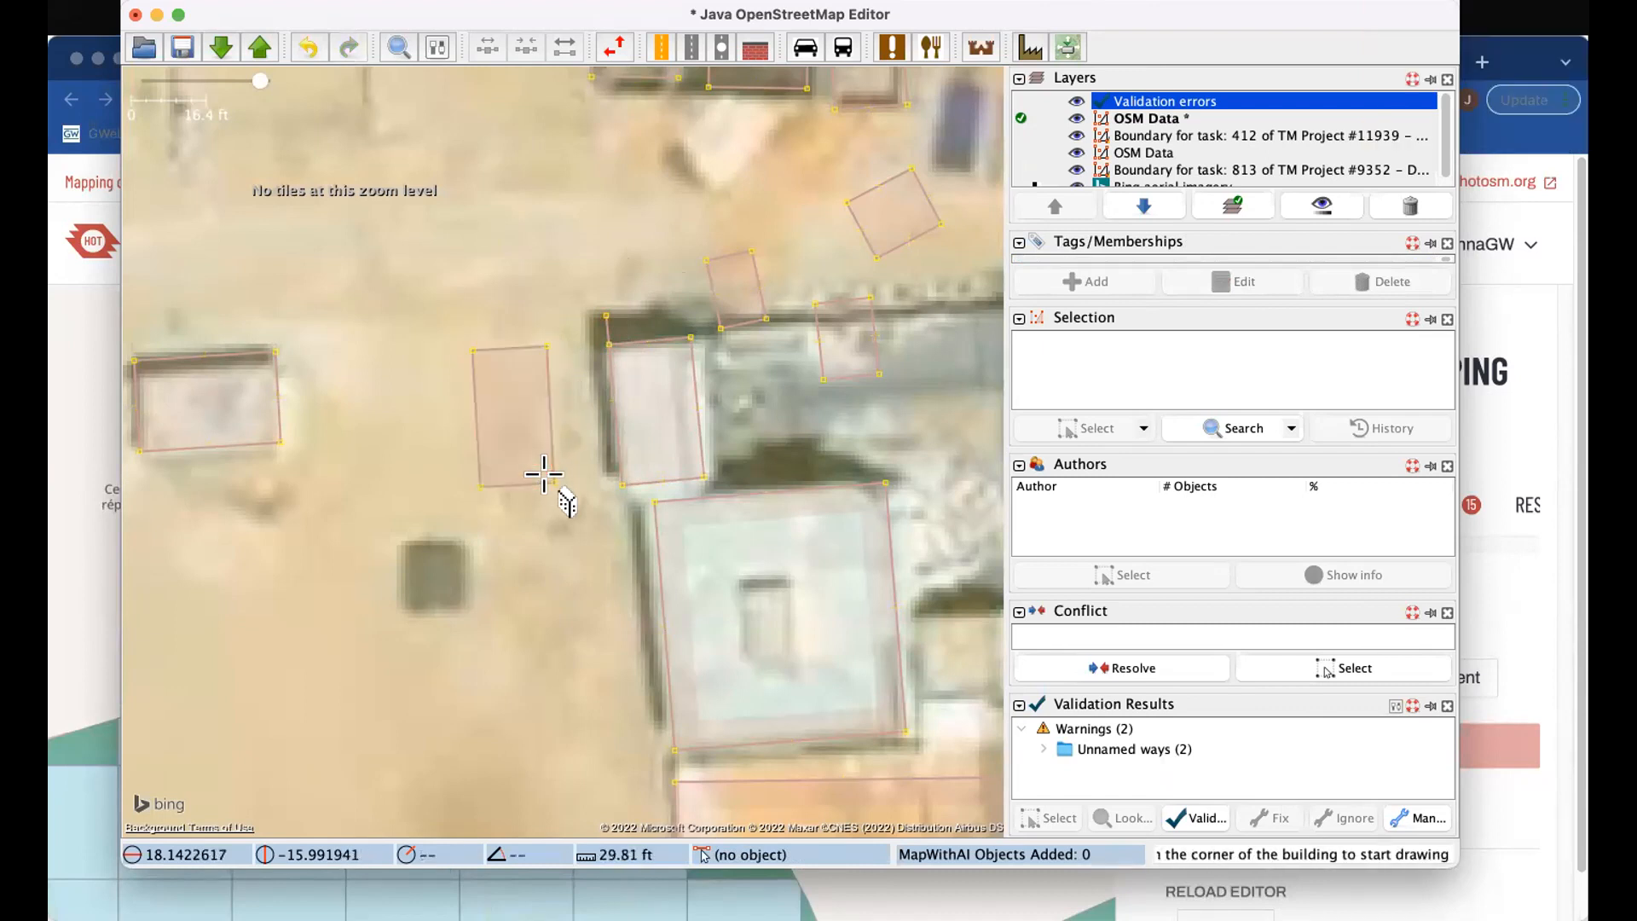
key(s)
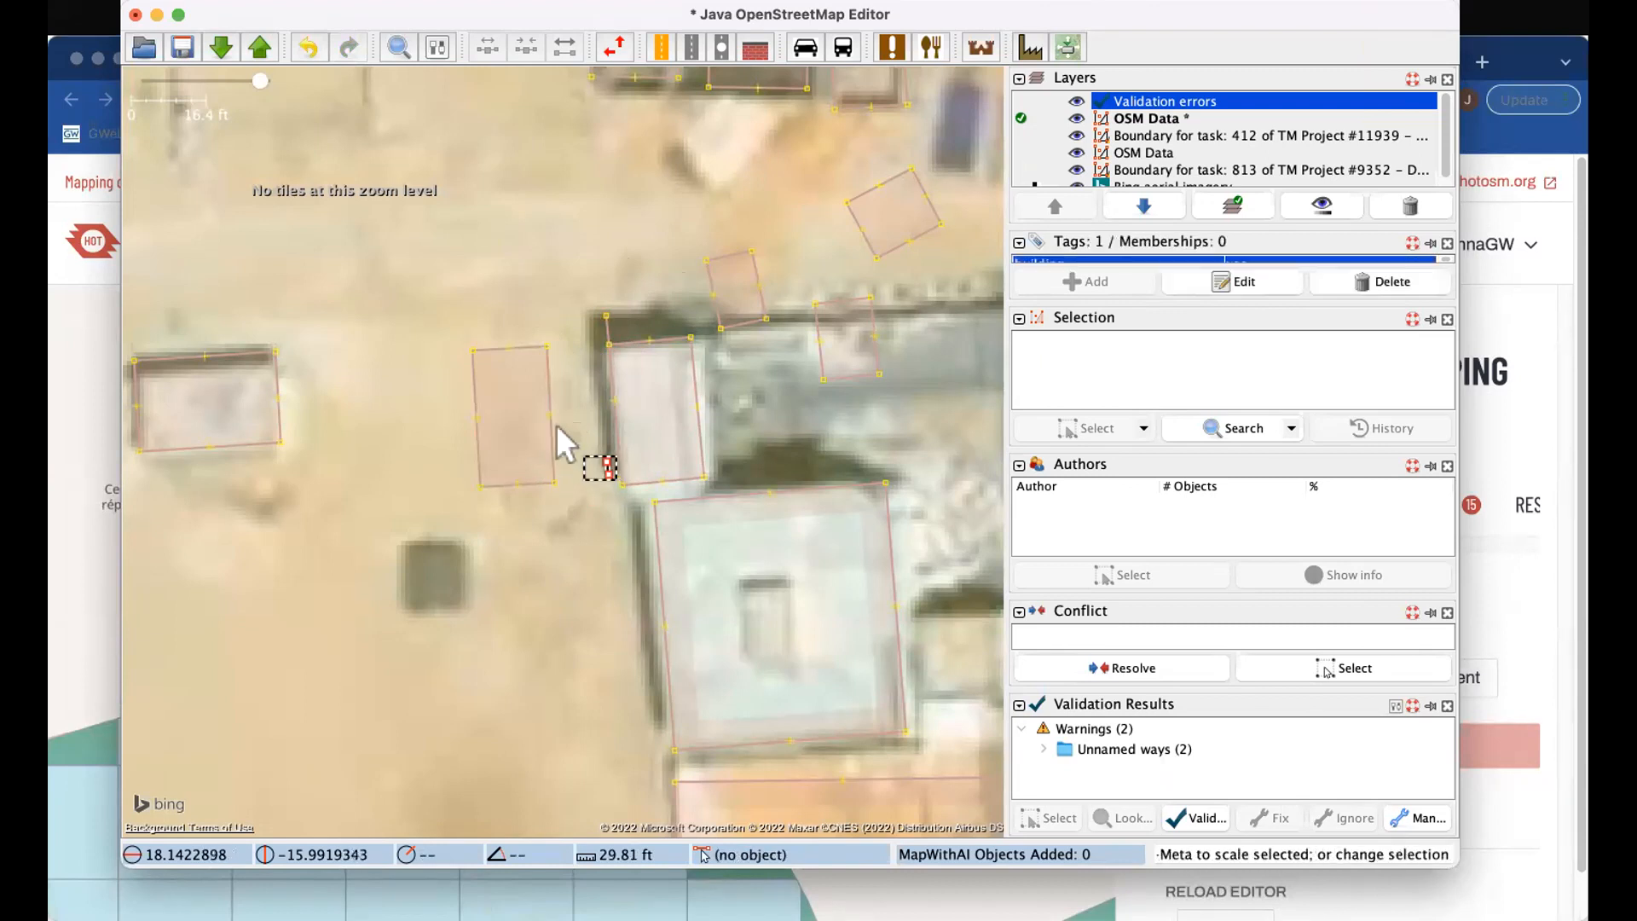
- Select the five-node building together with the new rectangle and run Replace Geometry on the pair
click(607, 368)
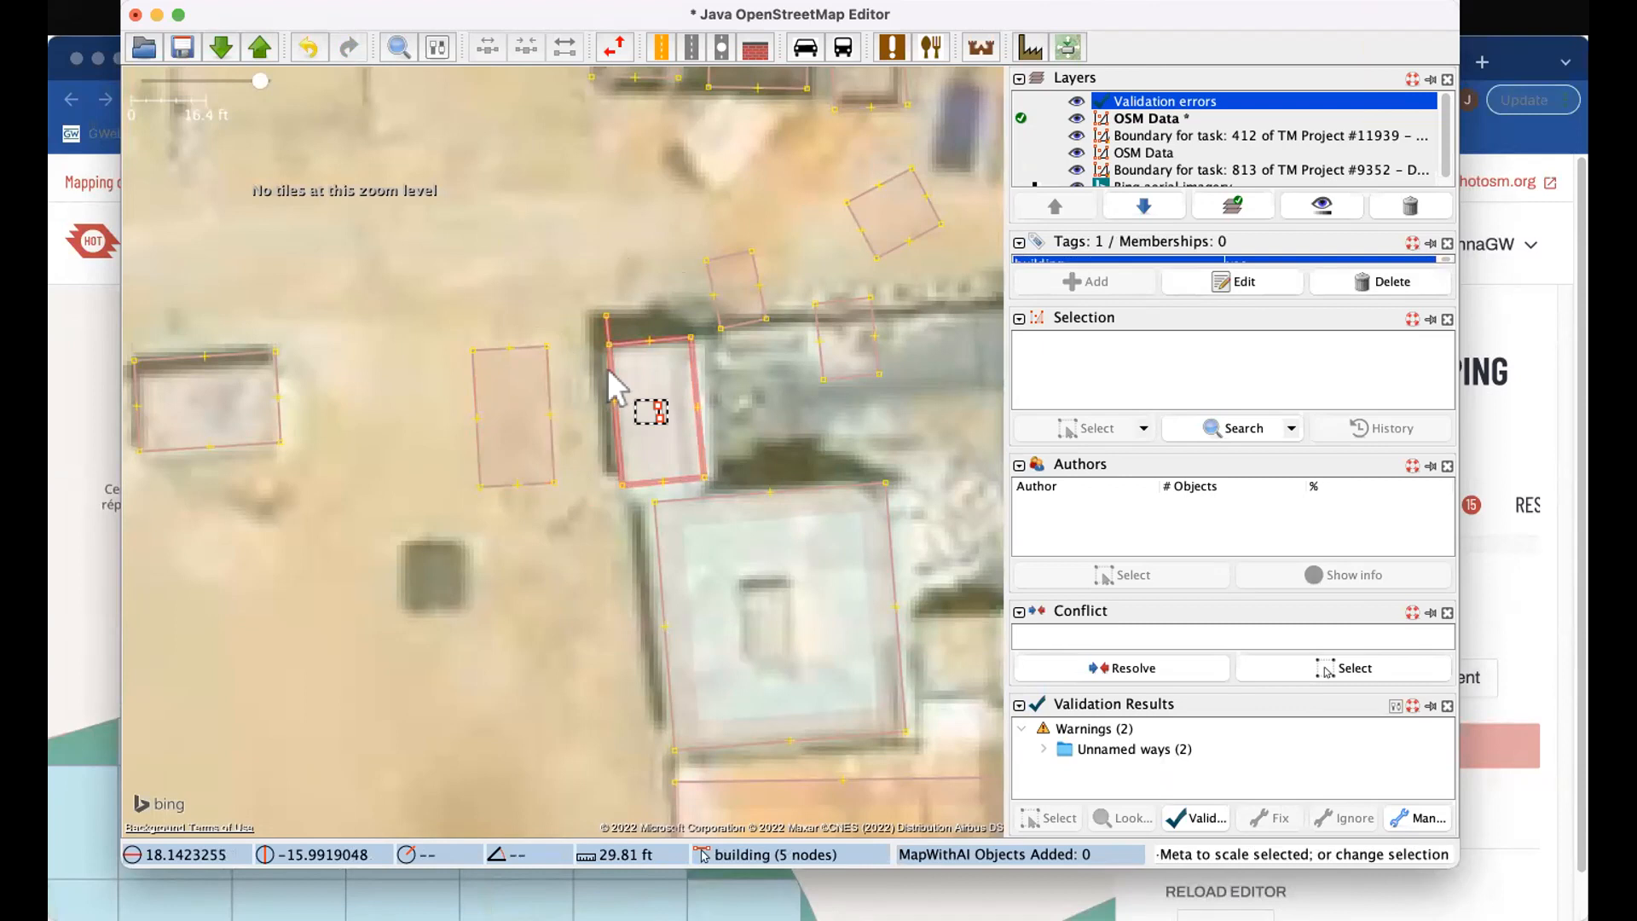
click(609, 372)
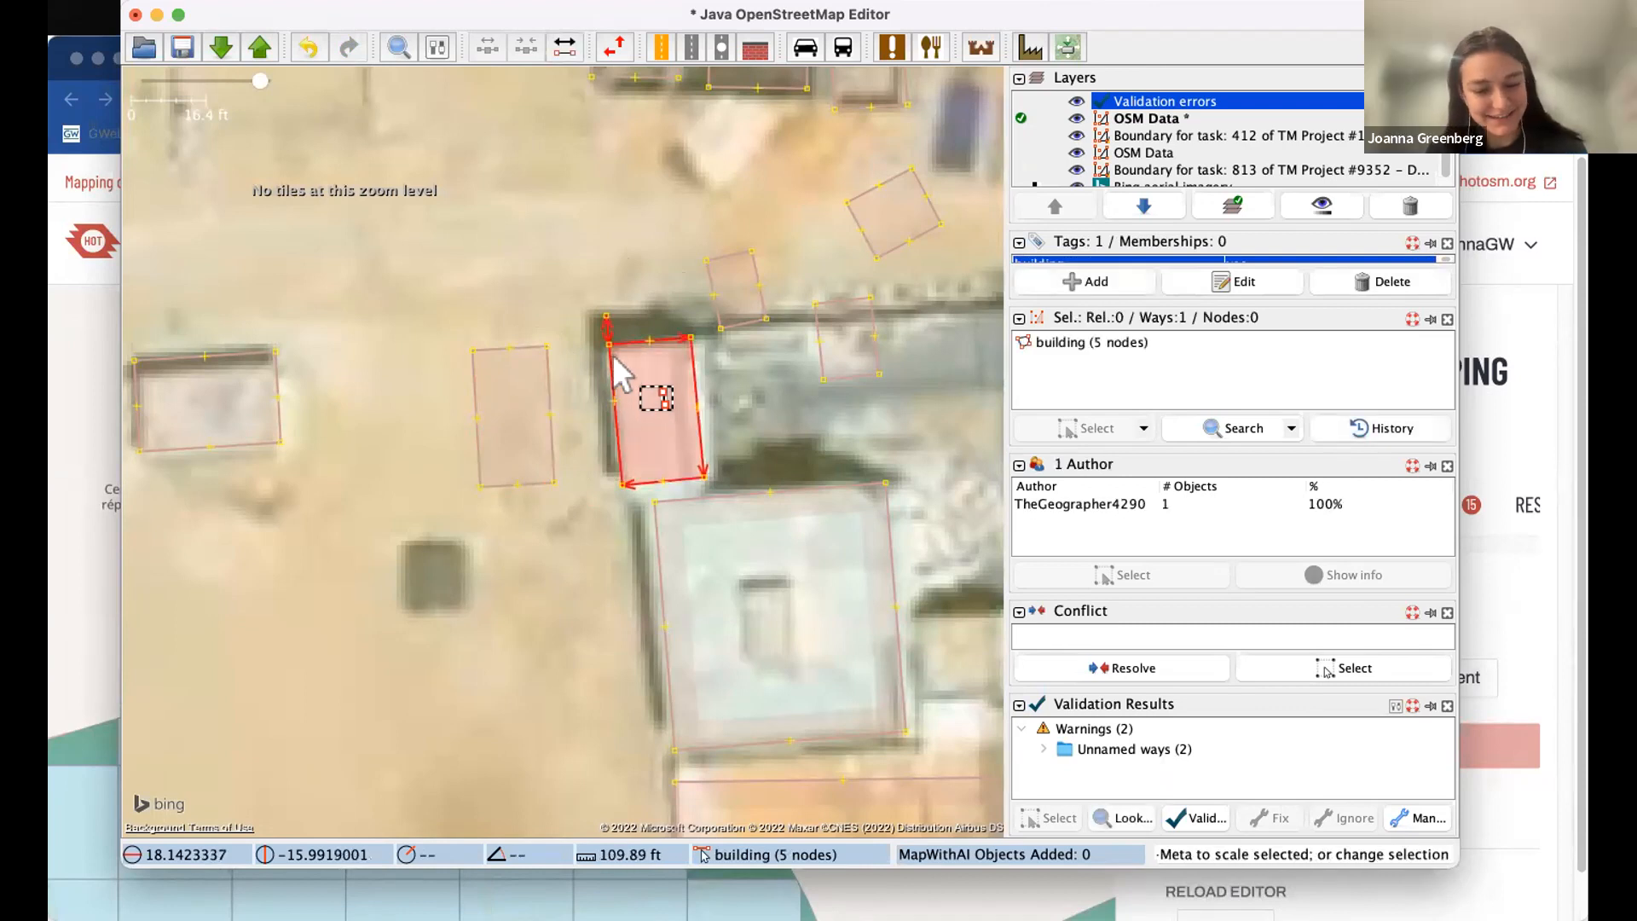
shift+click(550, 382)
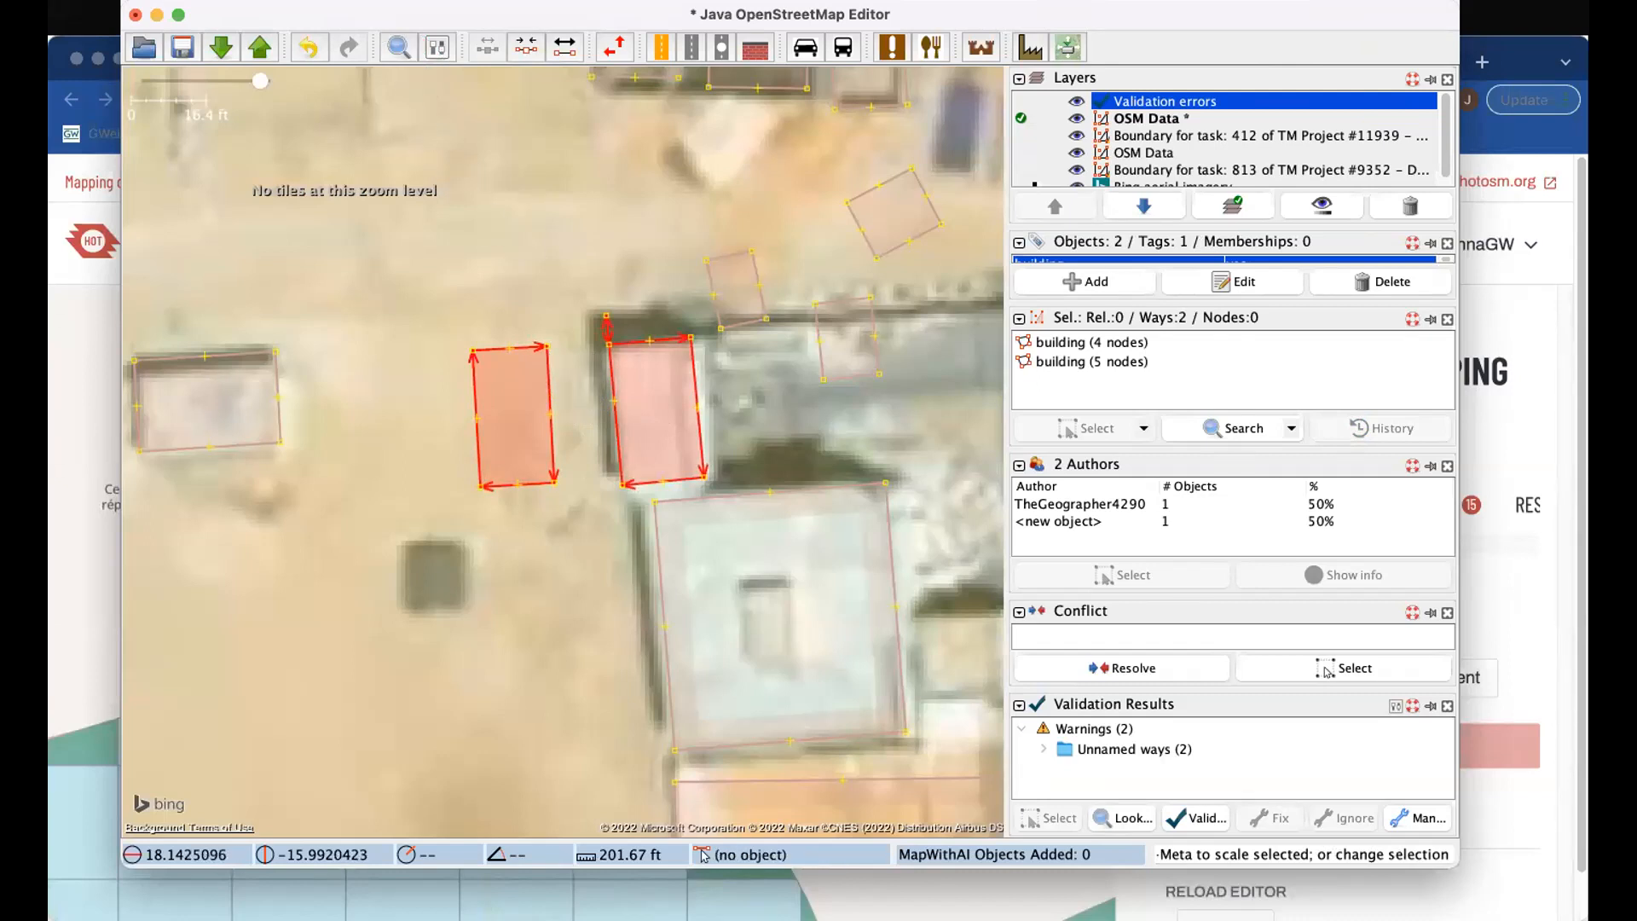
click(381, 0)
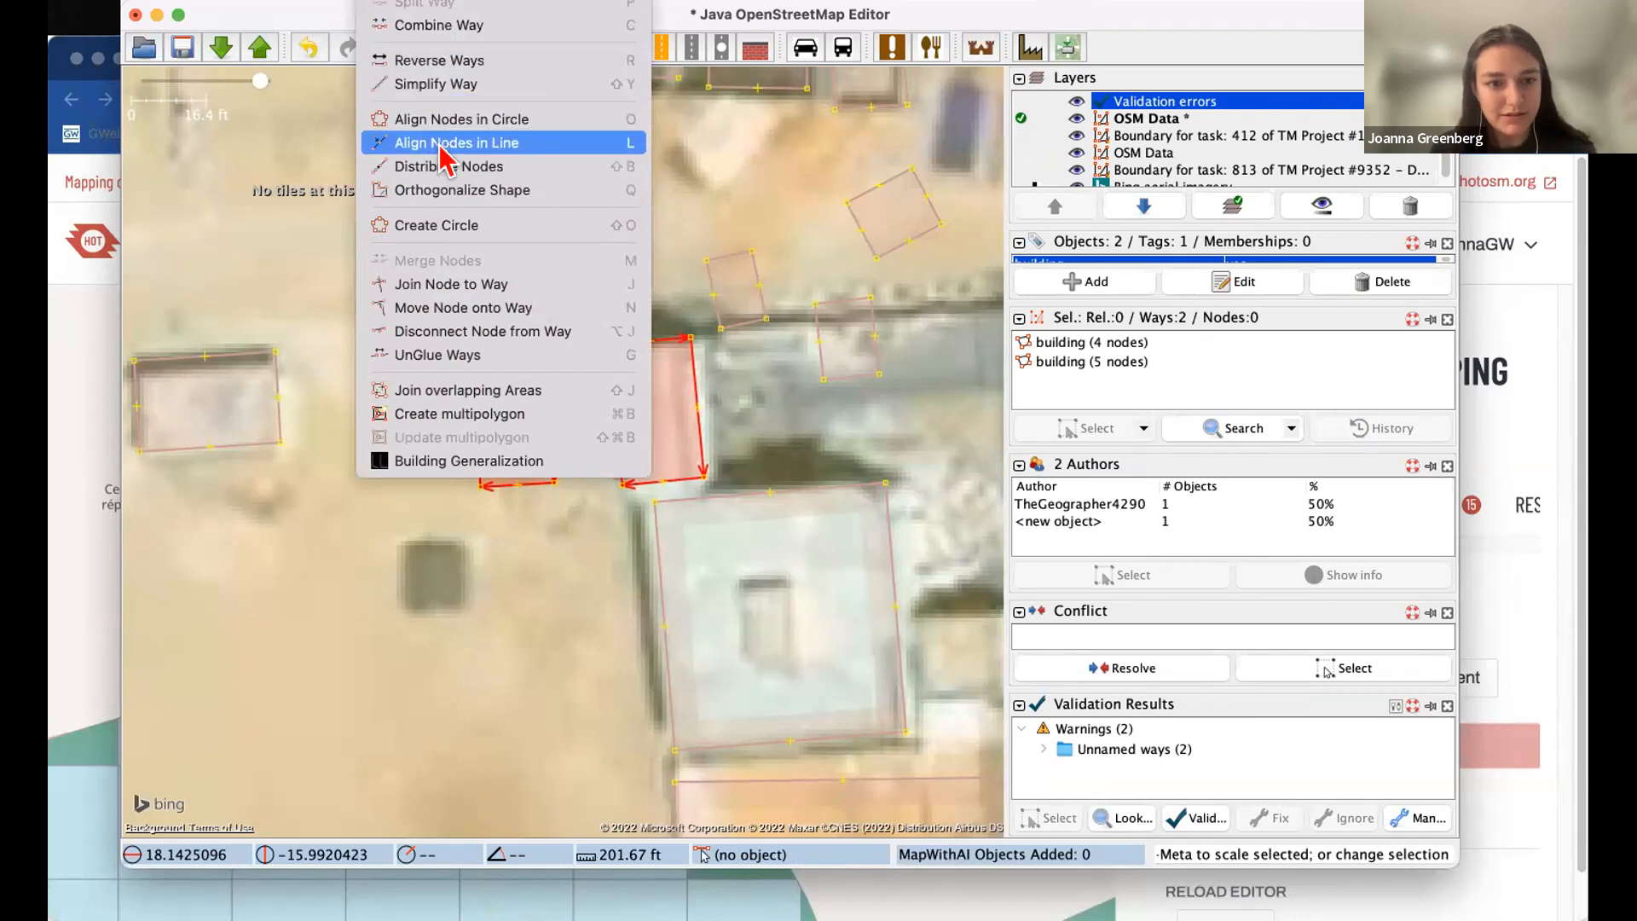
mouse_move(1214, 1)
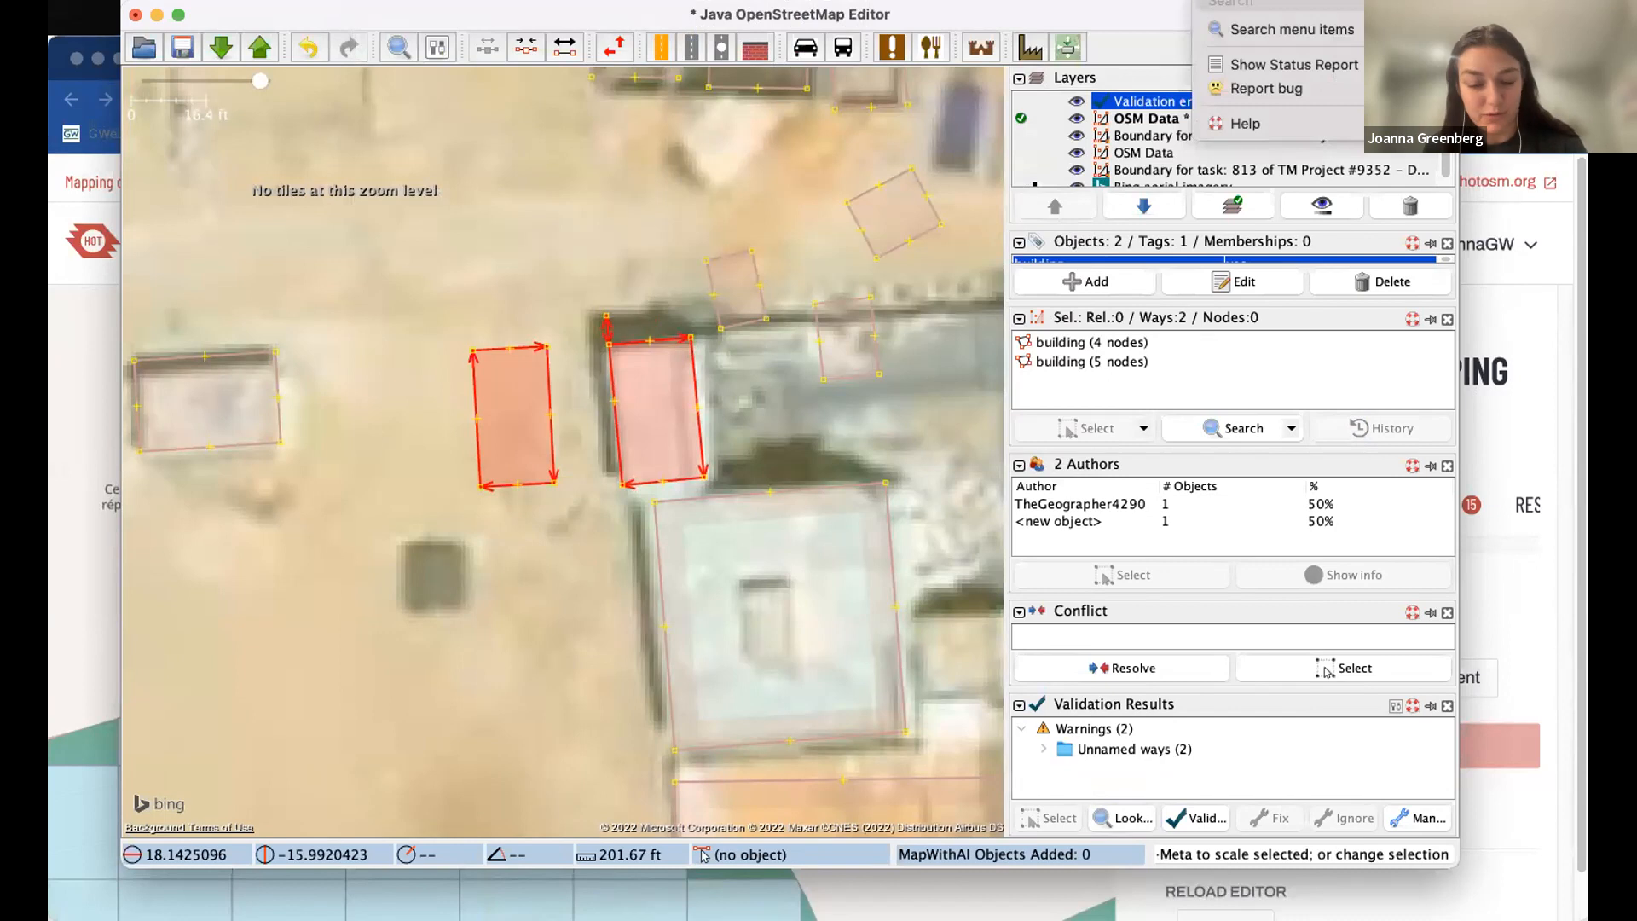
text(rep)
text(l)
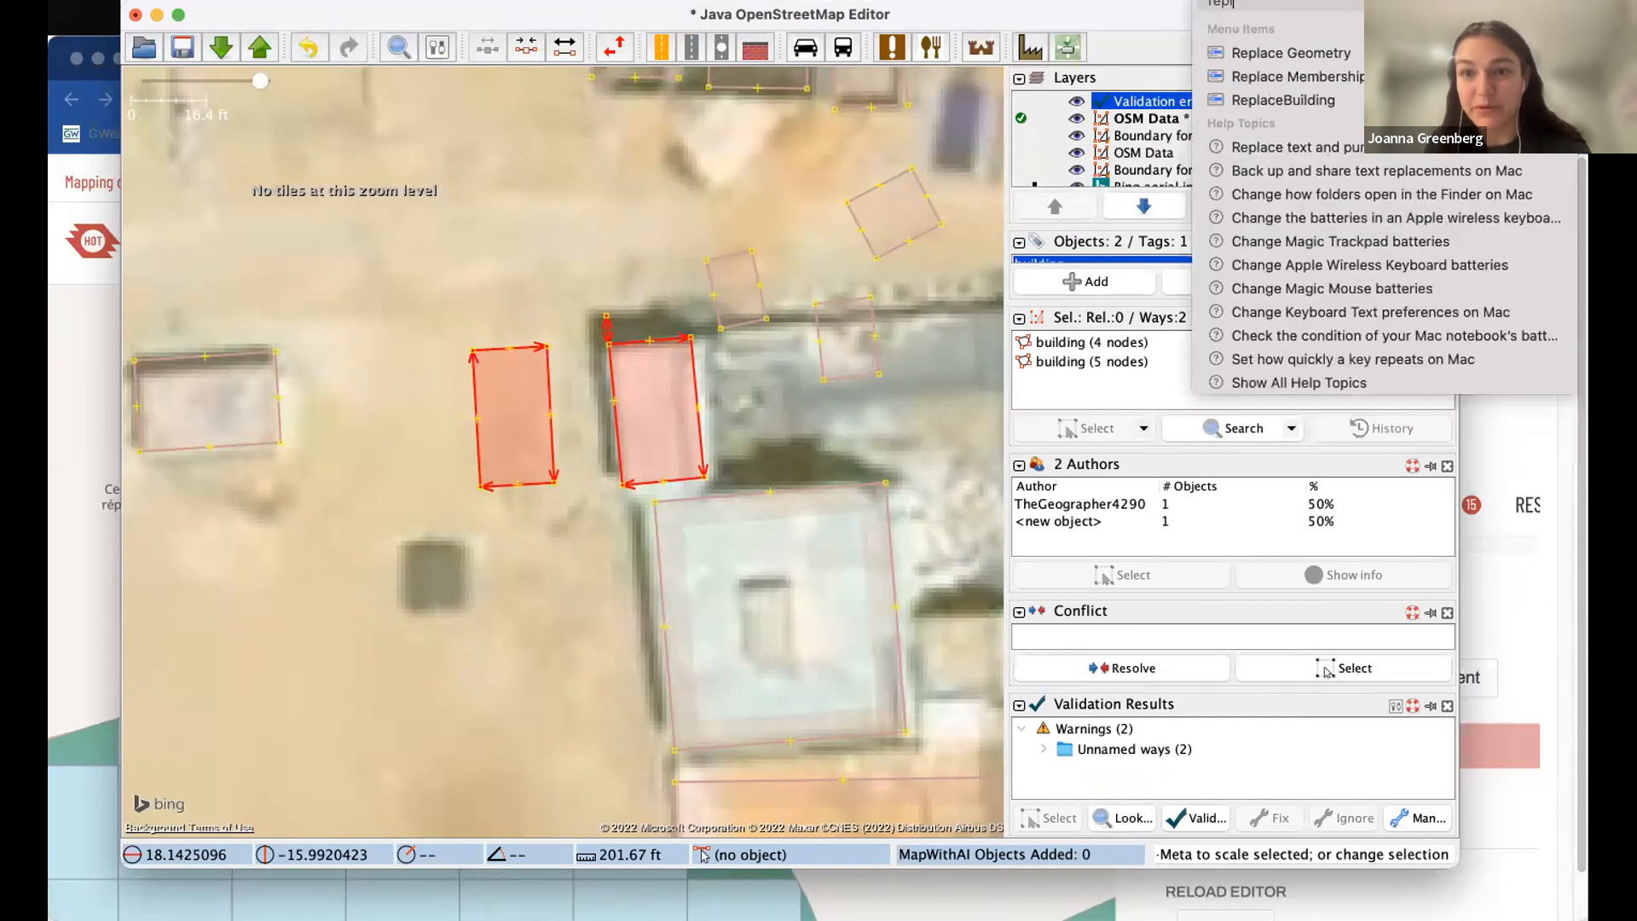
mouse_move(1262, 54)
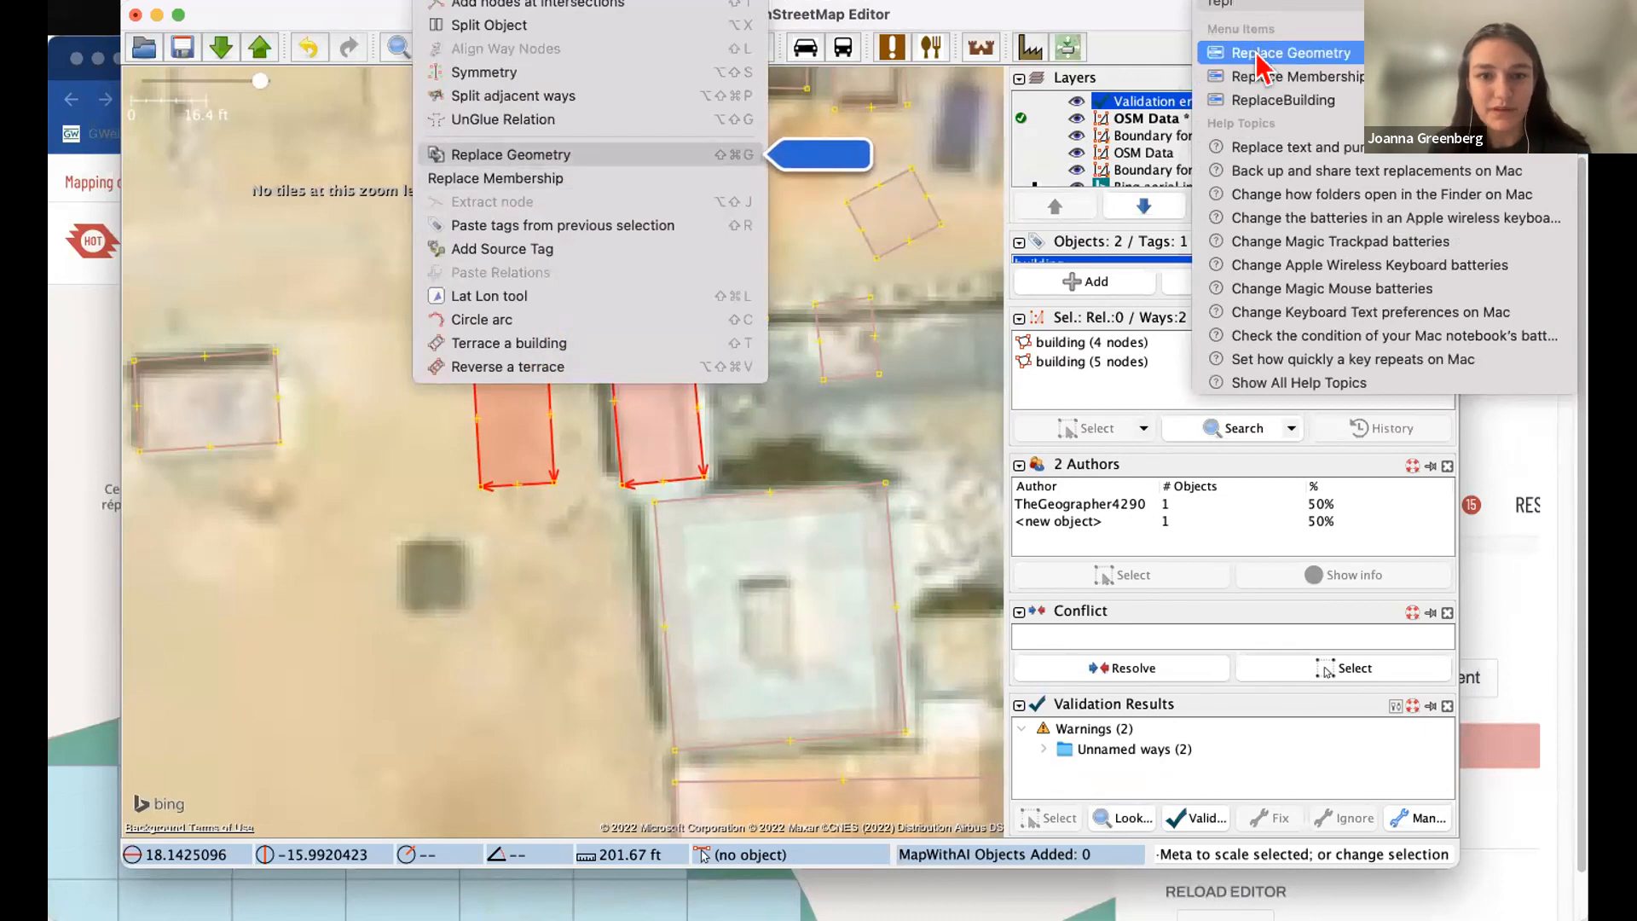
click(1259, 54)
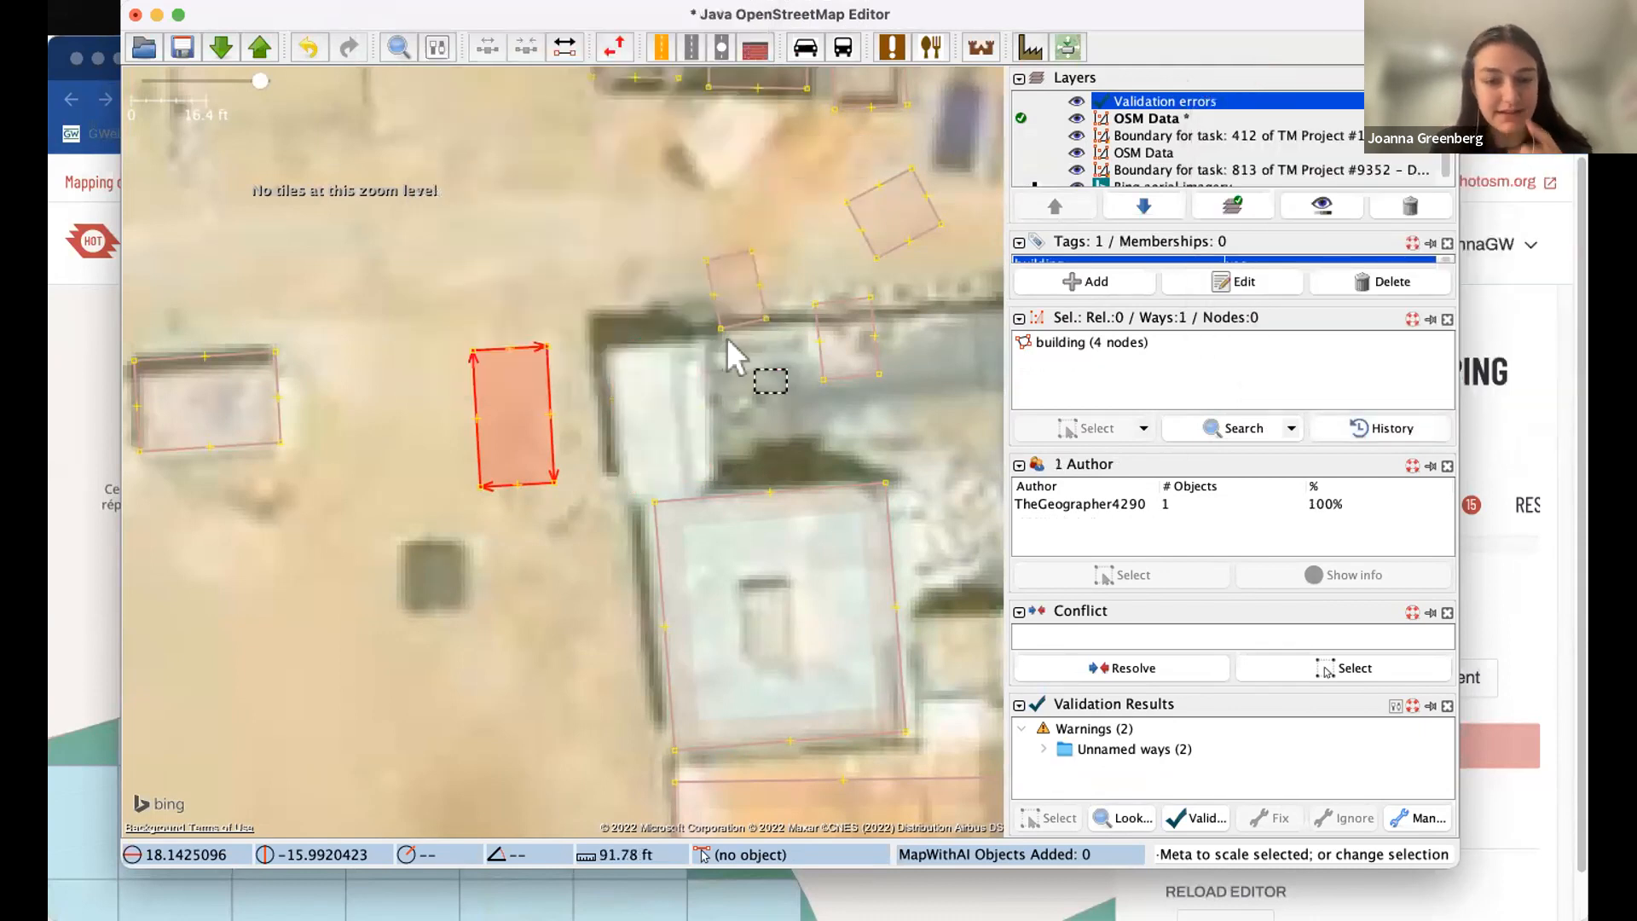
- Move the redrawn building onto the roof at the courtyard's northwest corner, widen it to the roof edge and check its author
click(567, 392)
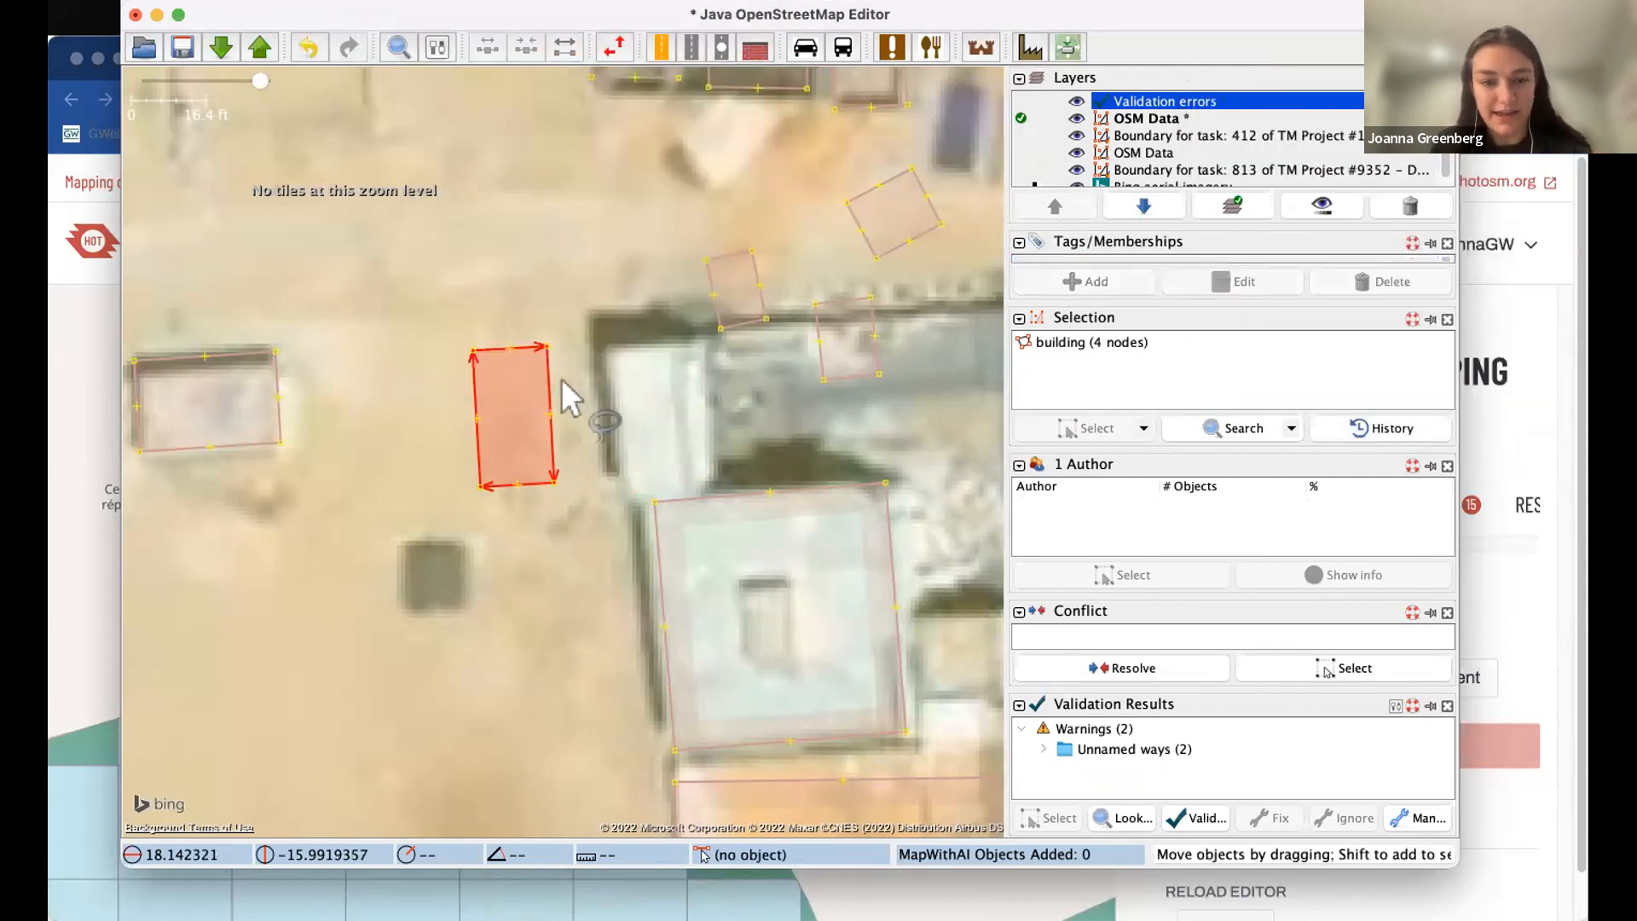
drag(552, 380, 698, 366)
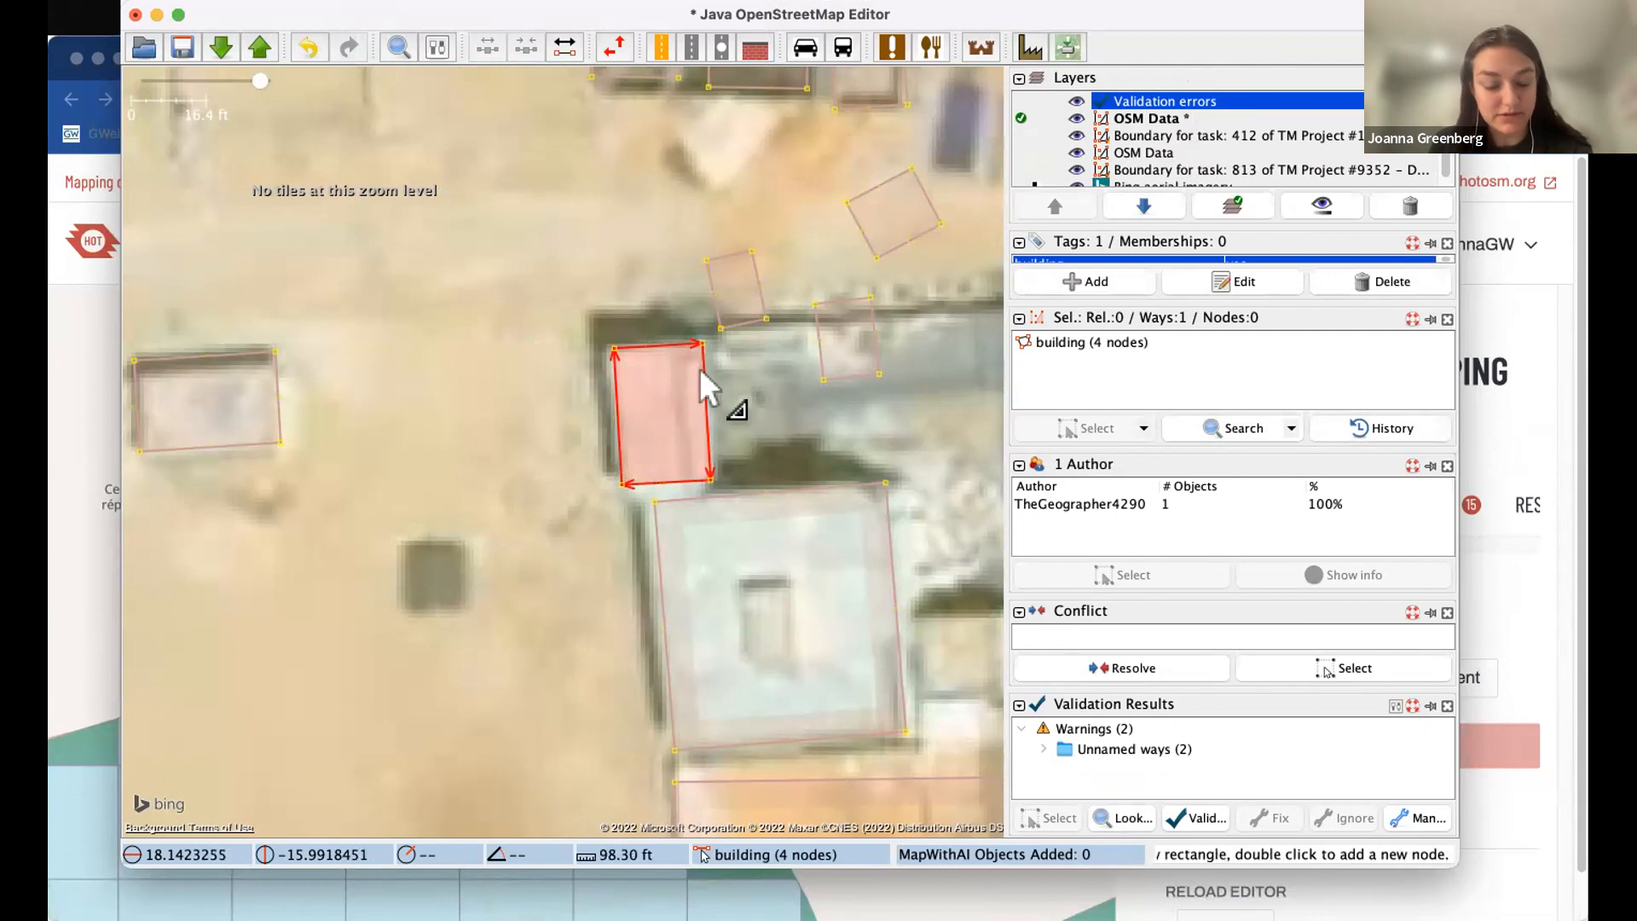
key(s)
click(580, 438)
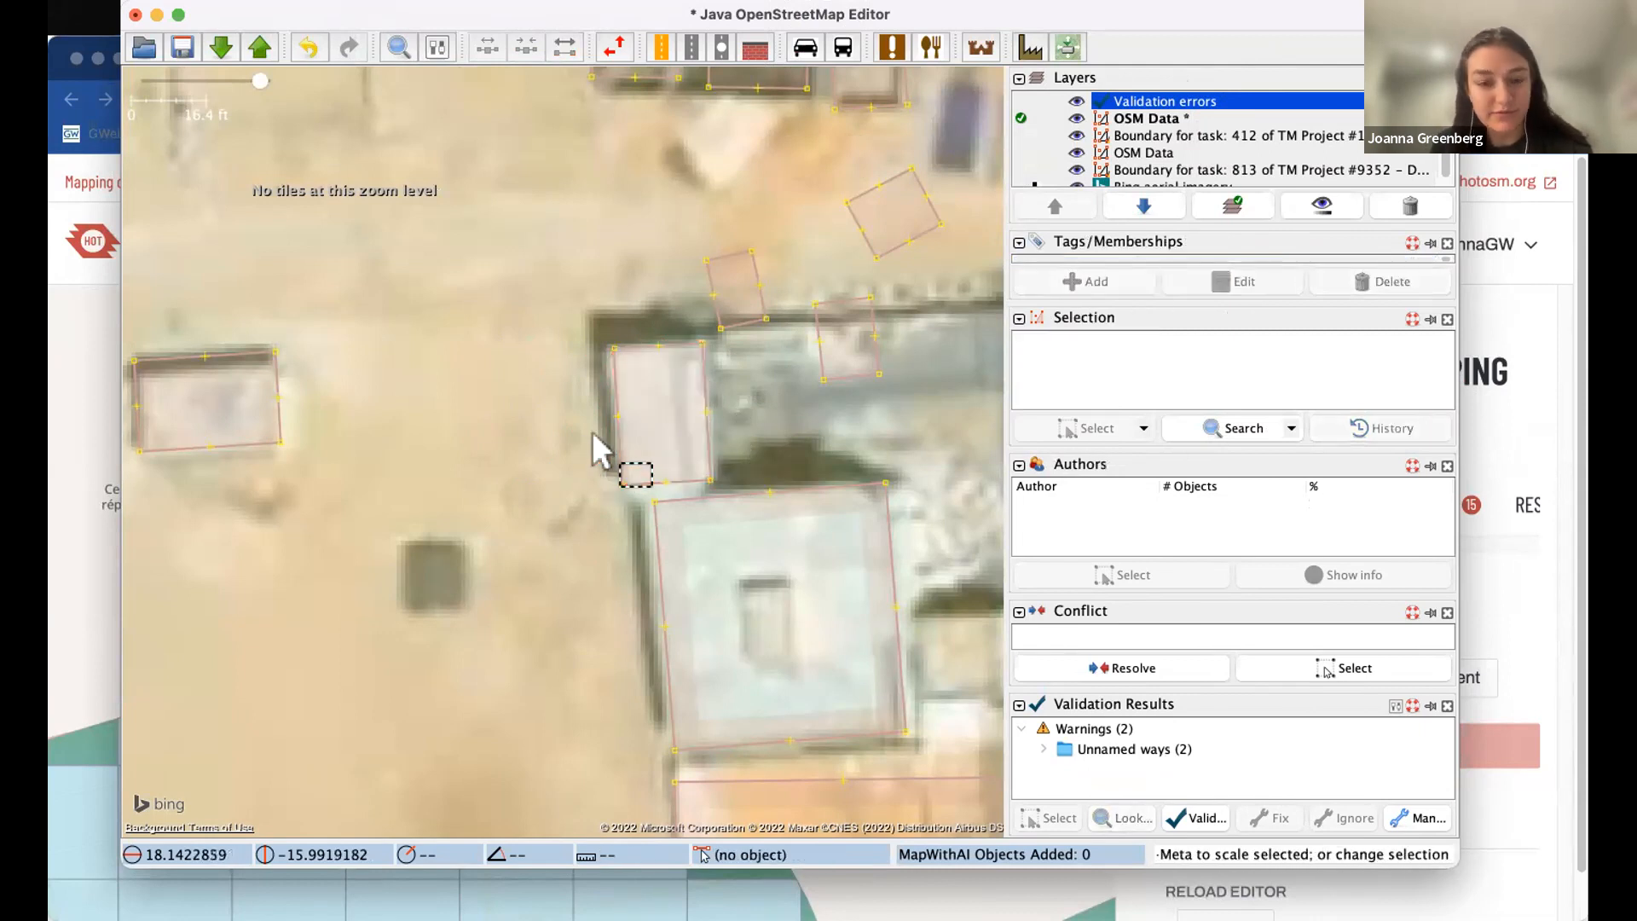
click(614, 432)
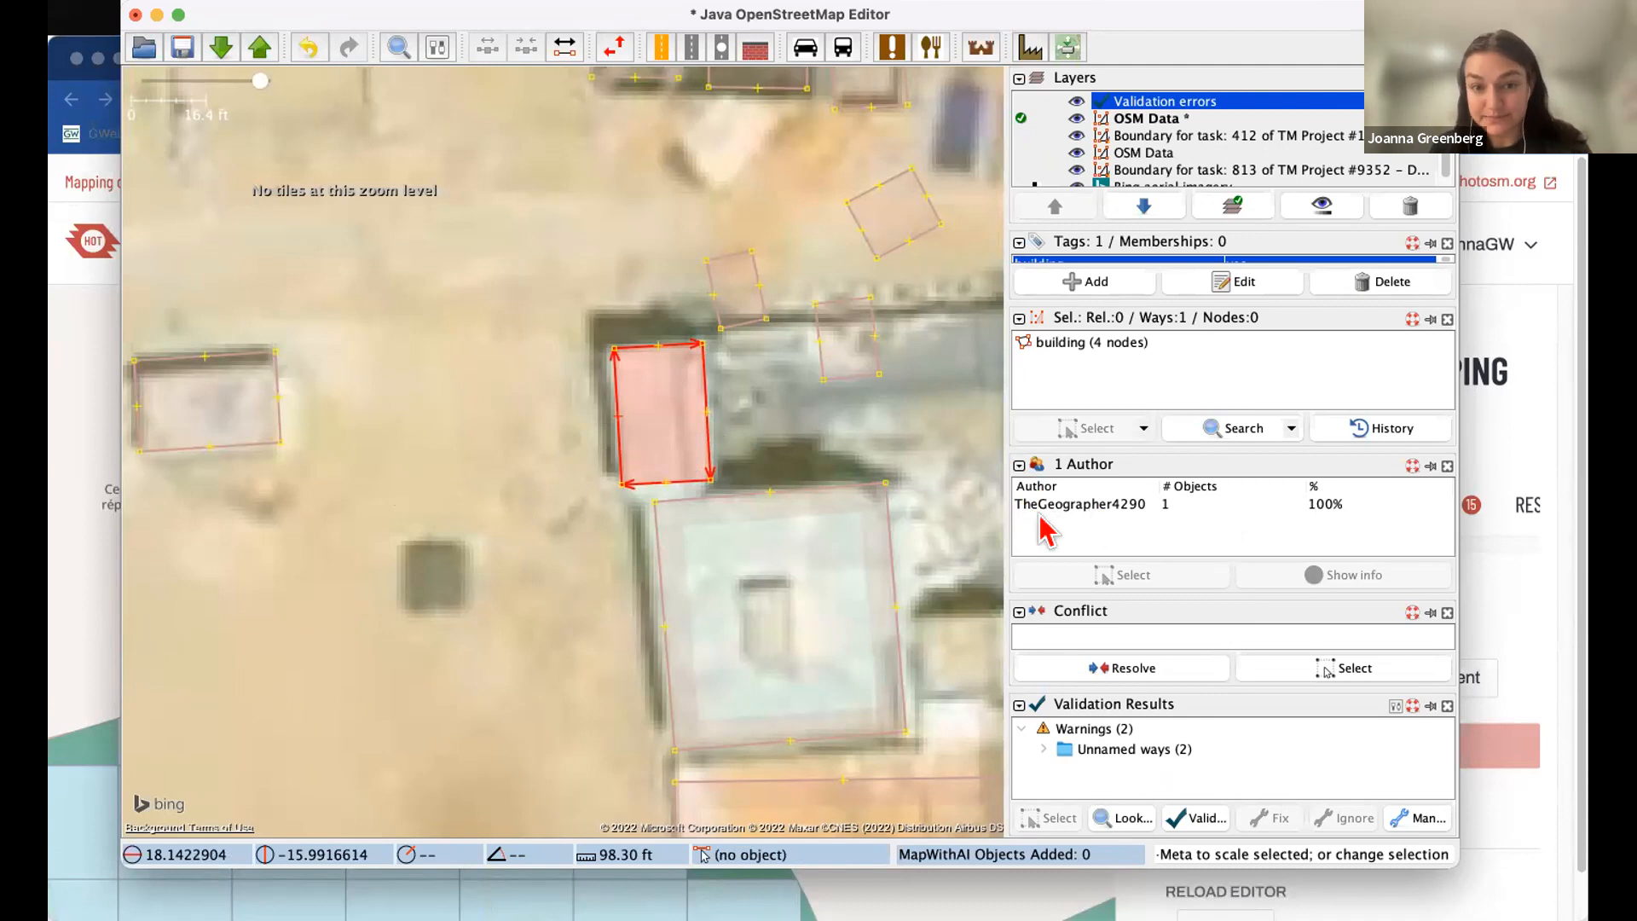
click(726, 442)
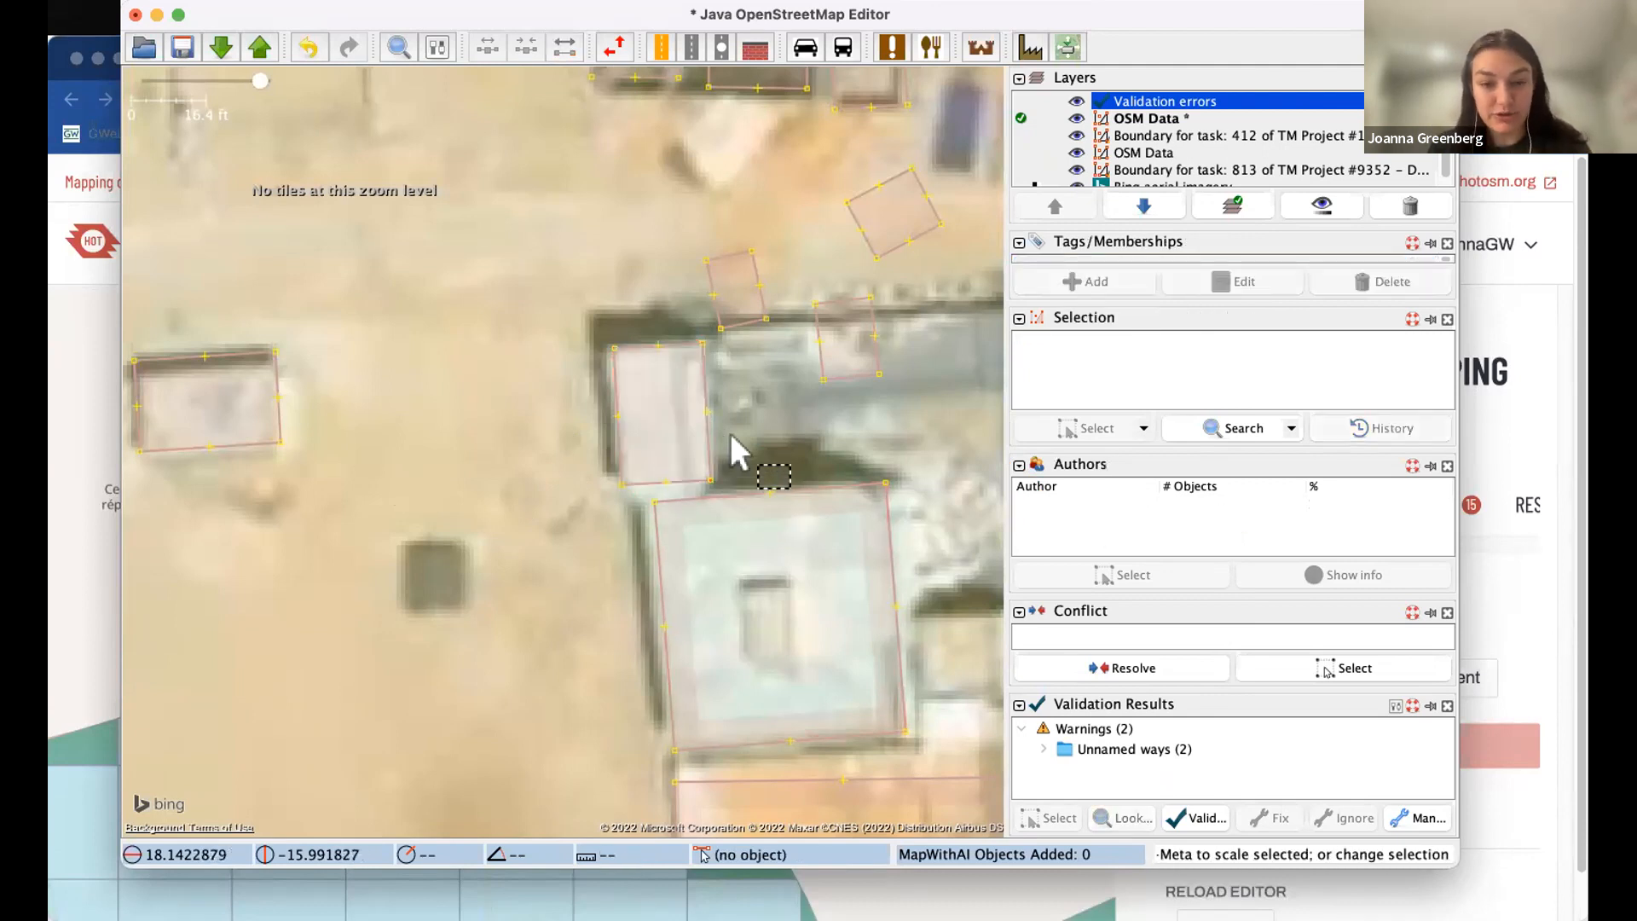
- Run Select Non Orthogonal Buildings to check the data for remaining unsquared buildings
scroll(730, 448, down, 2)
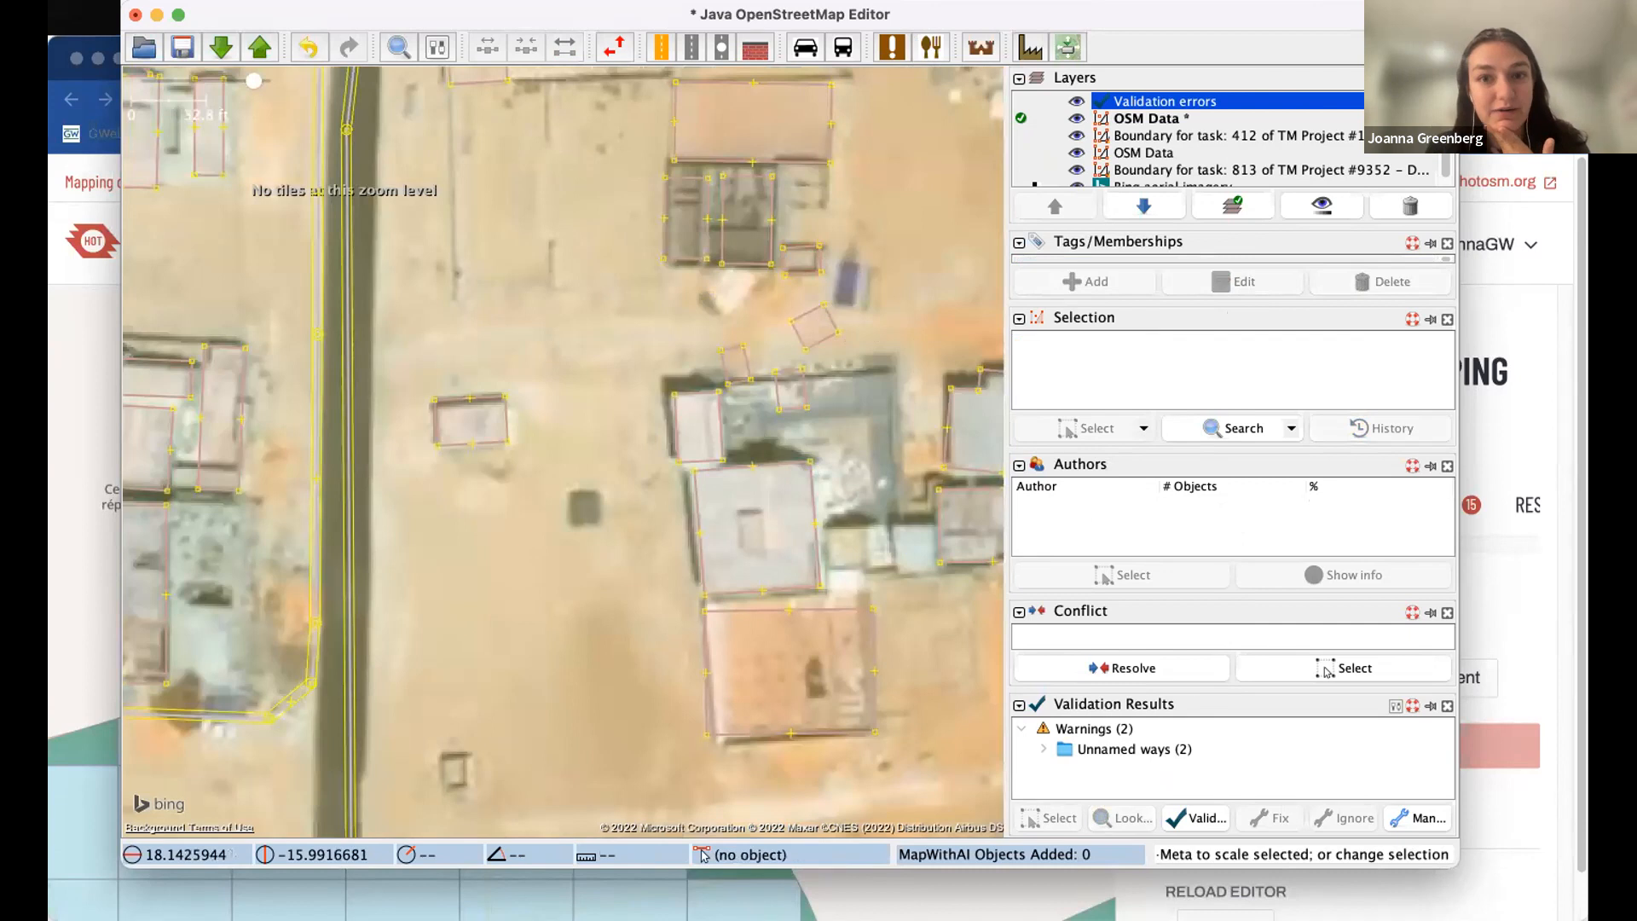
click(915, 1)
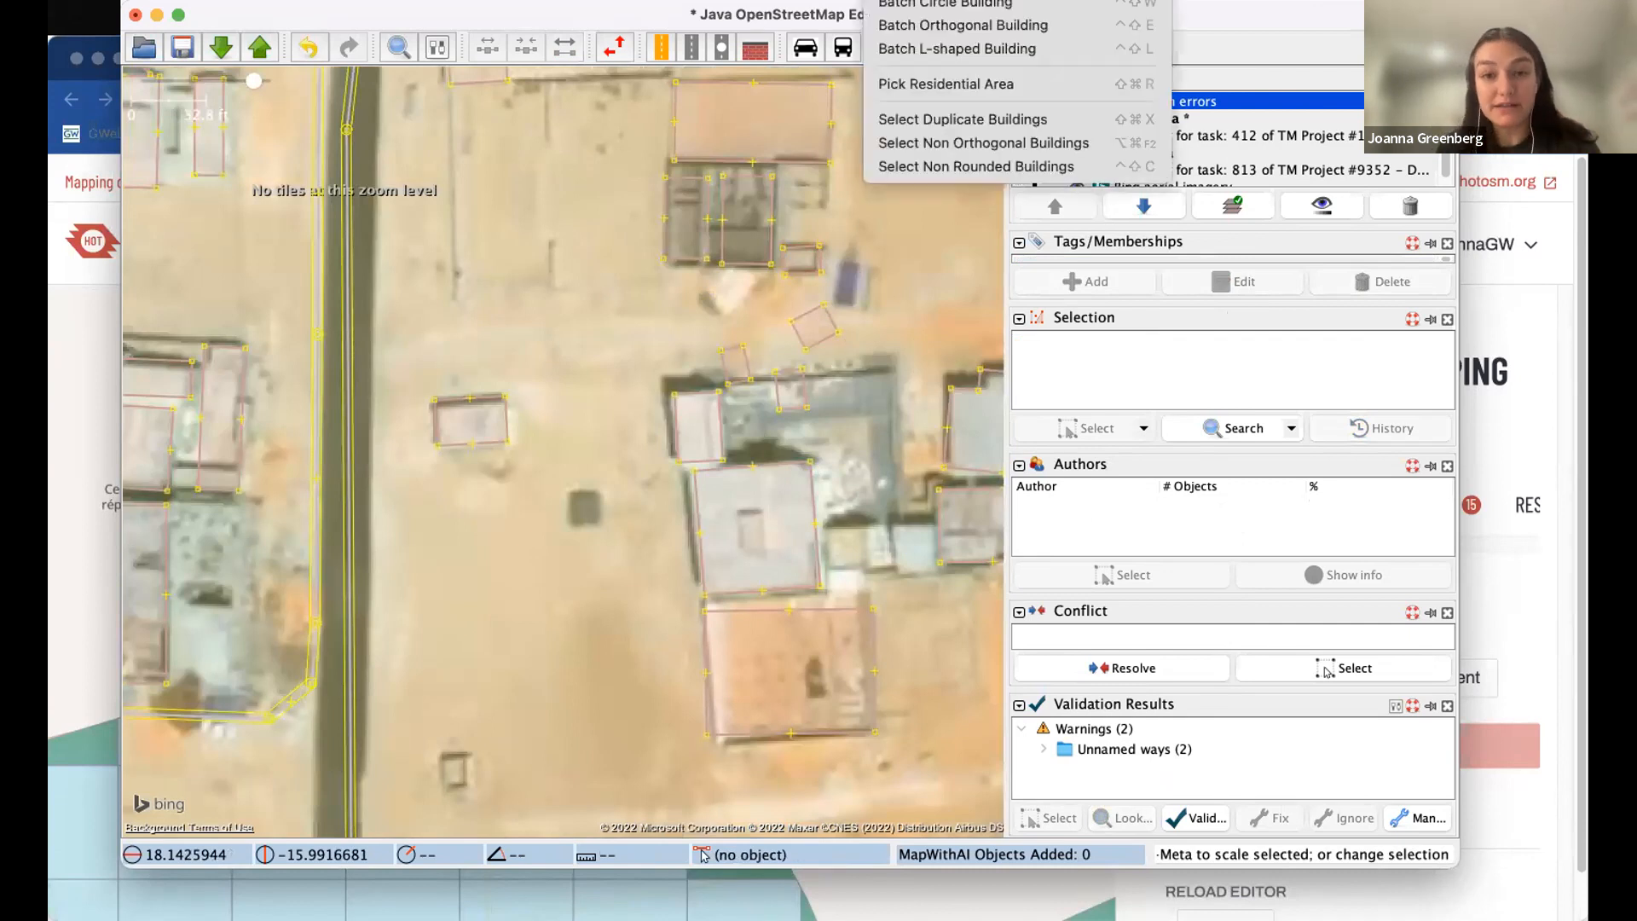
click(958, 143)
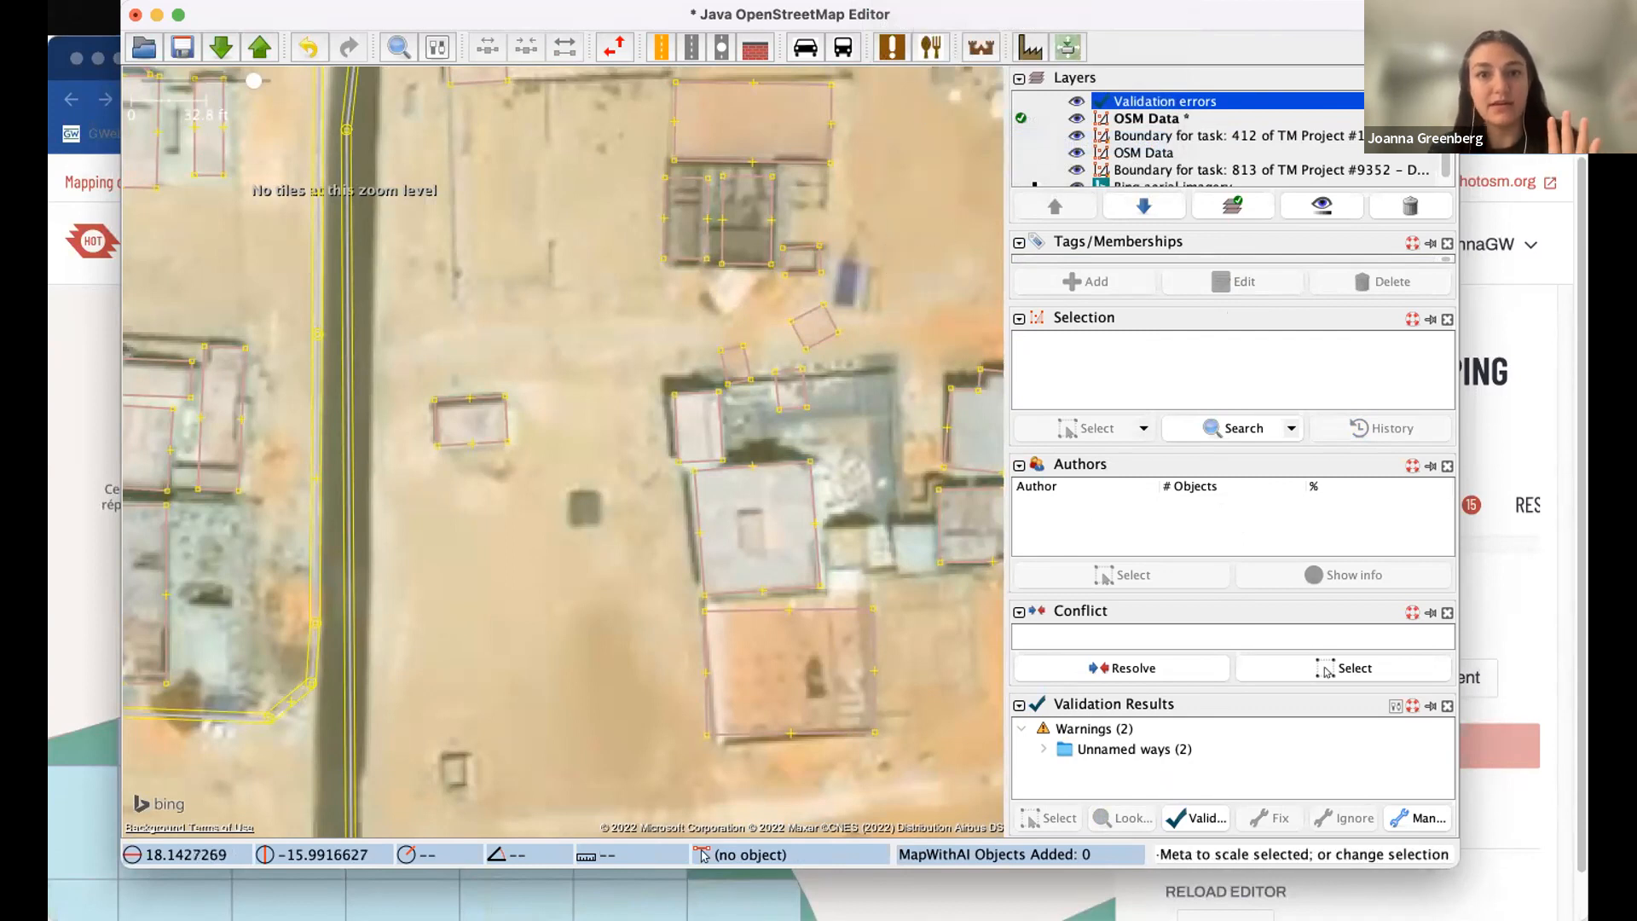
click(887, 1)
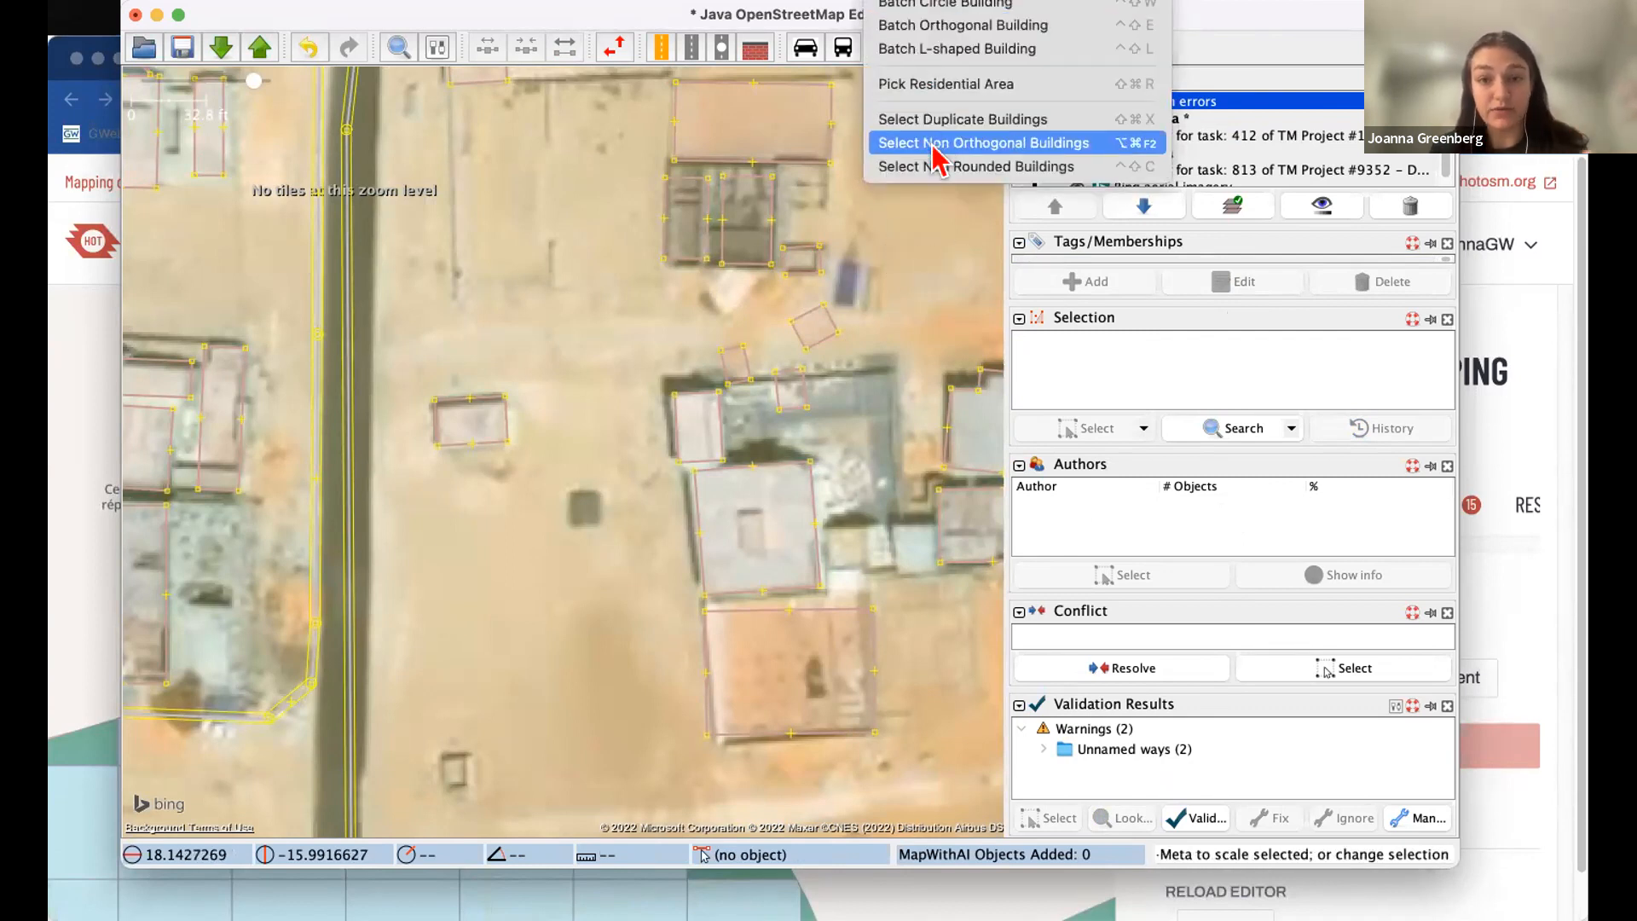
click(939, 145)
- Select the three-node triangular building north of the large rectangular roof, west of the main road, and examine its shape
scroll(635, 375, down, 3)
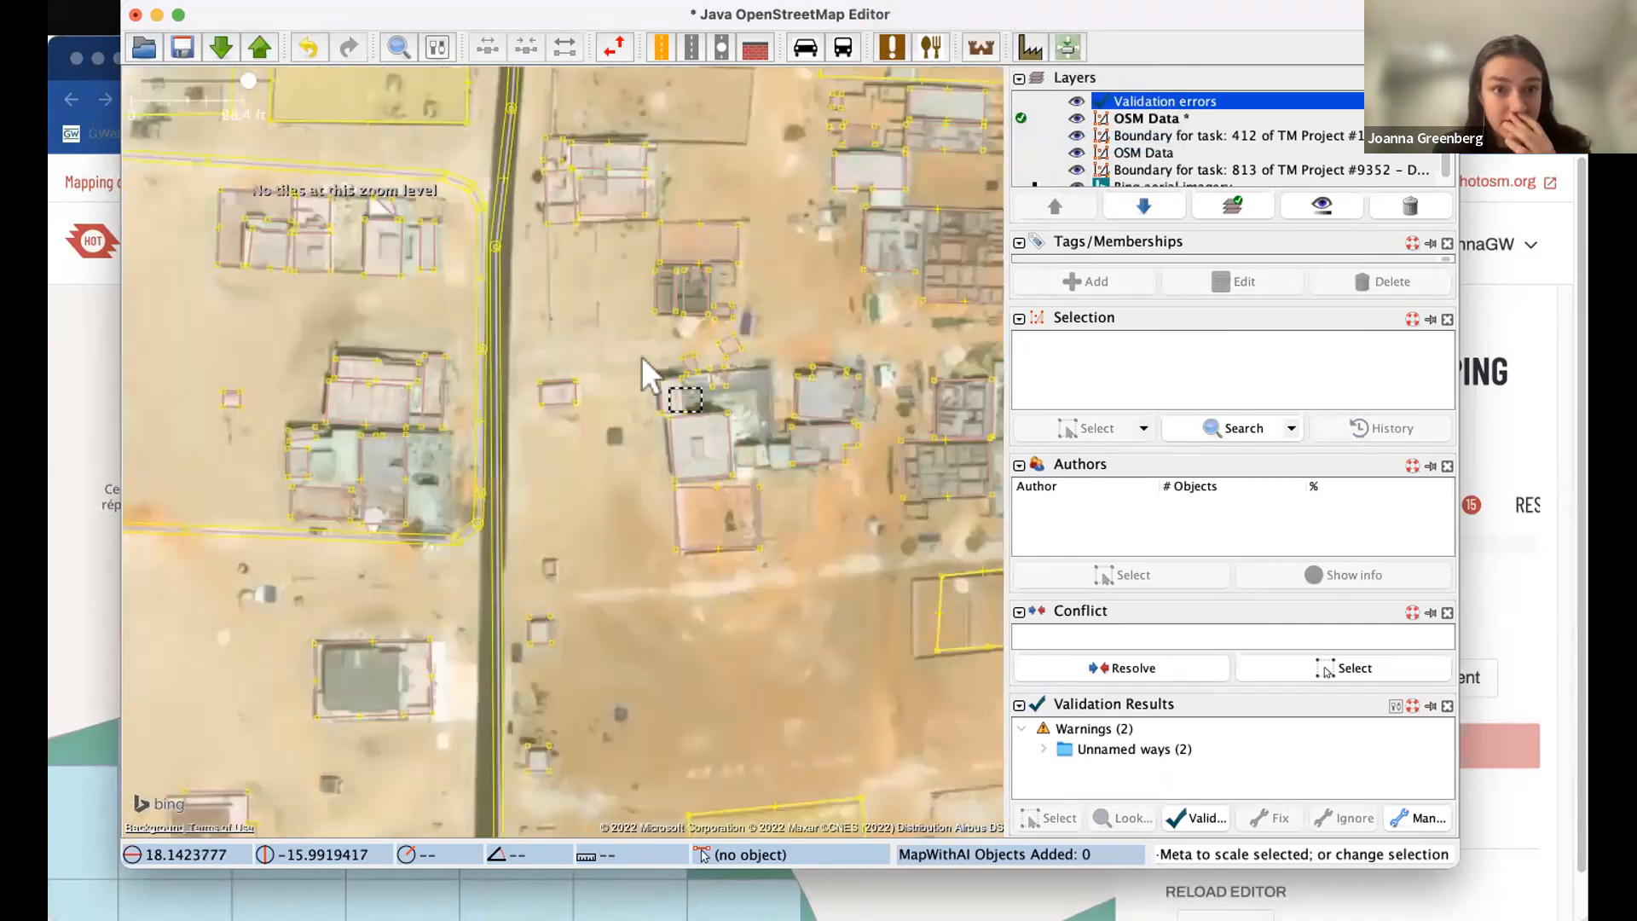
scroll(611, 366, down, 2)
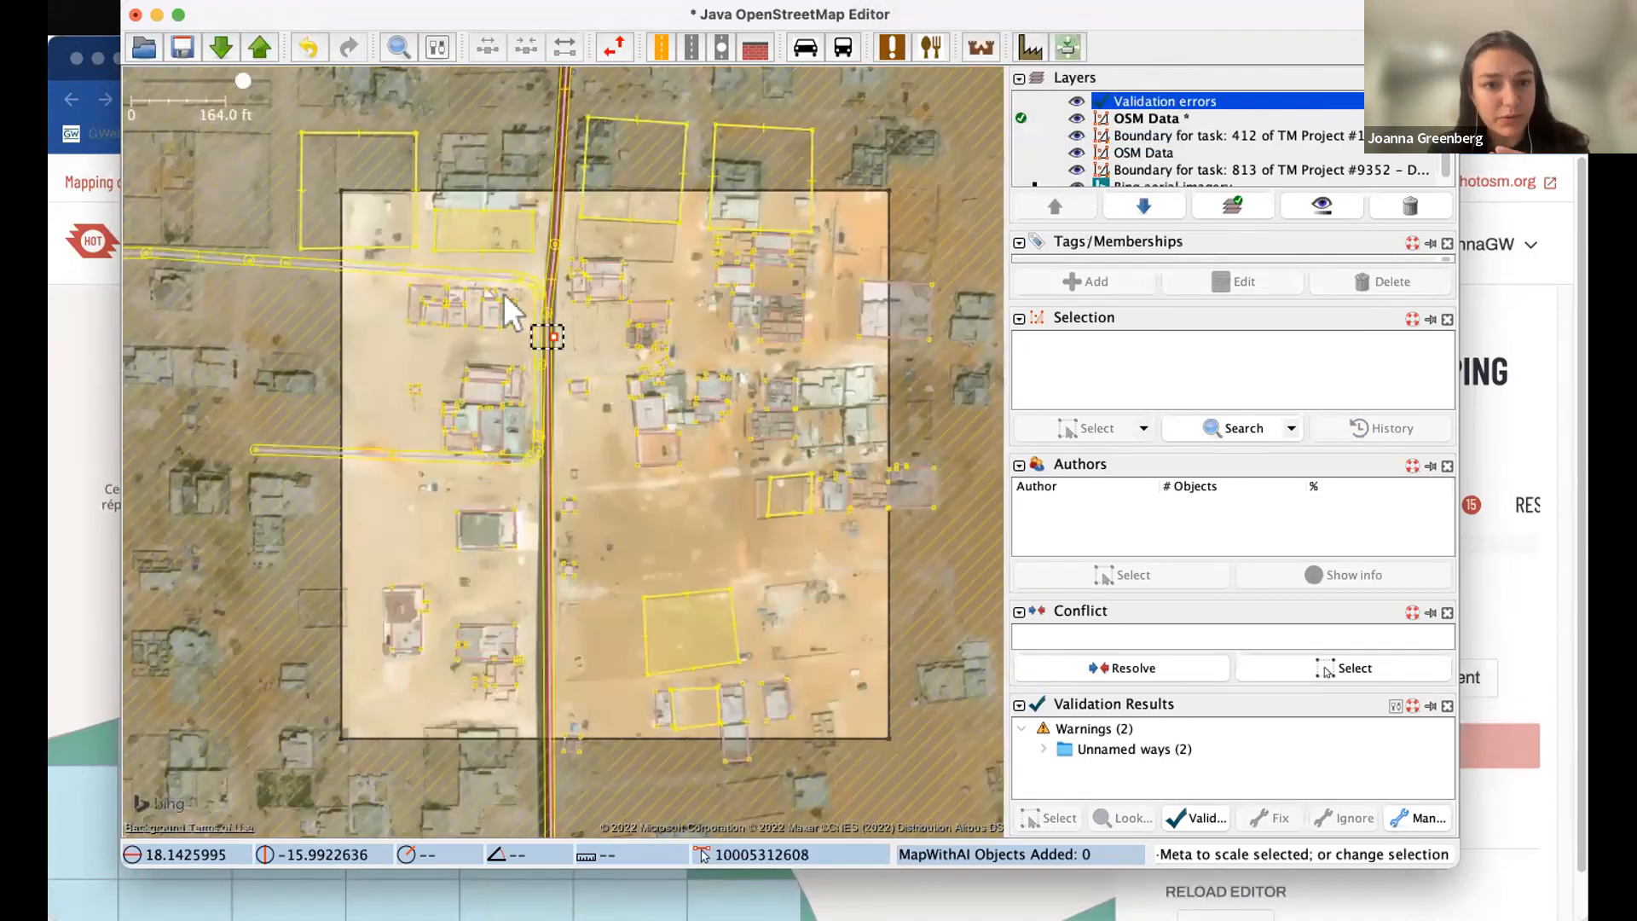
scroll(490, 286, up, 6)
click(474, 257)
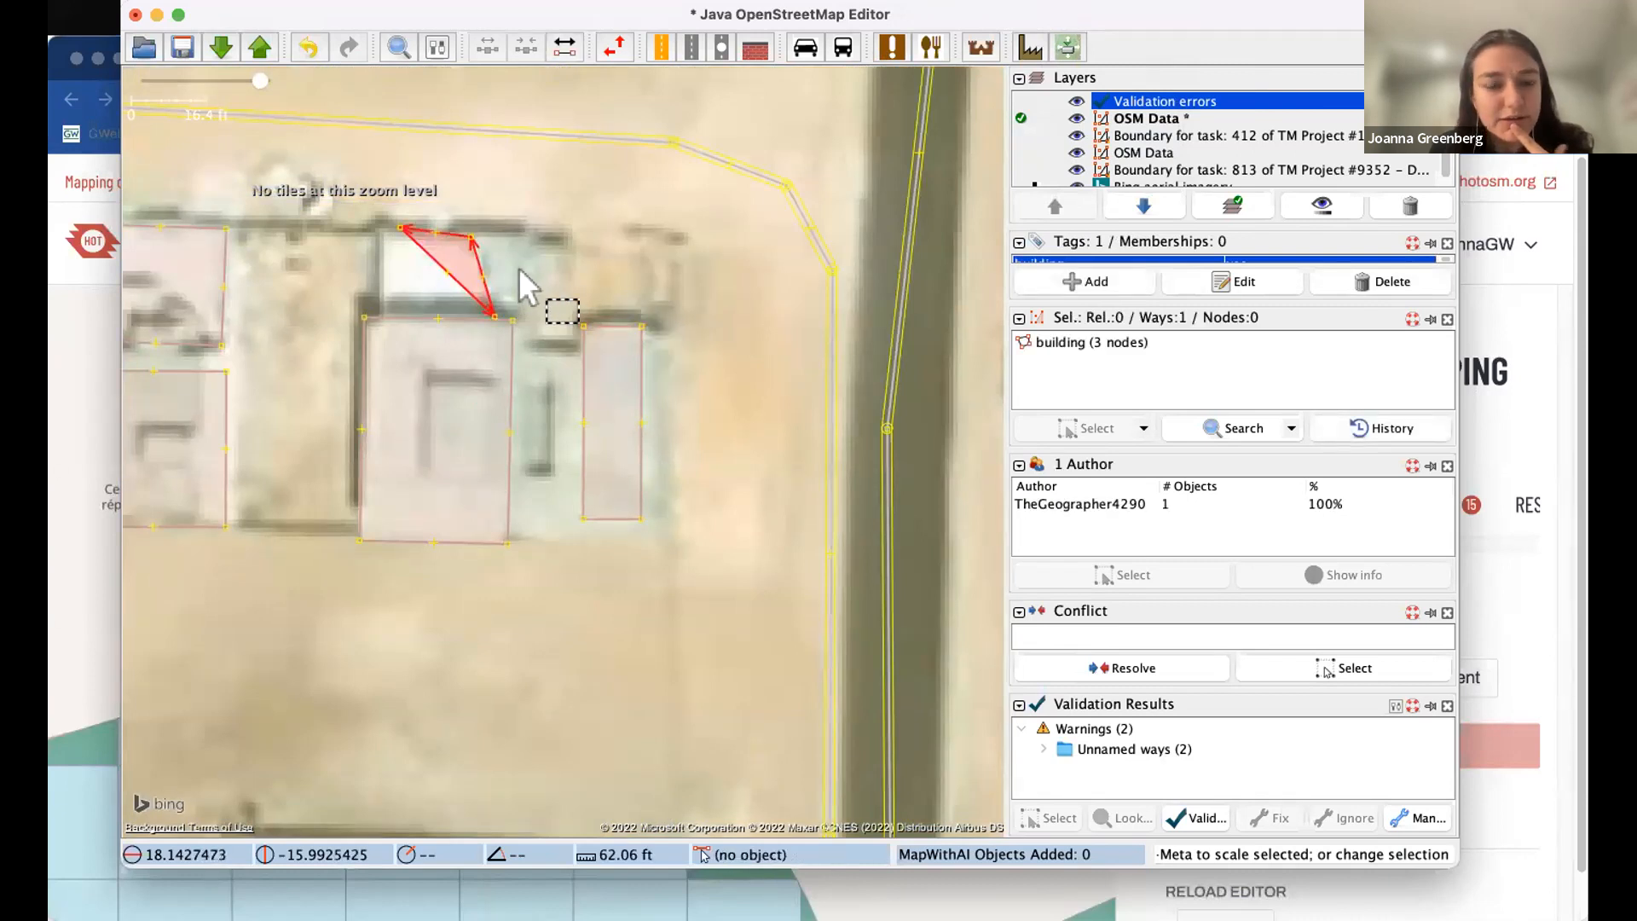
drag(537, 268, 563, 280)
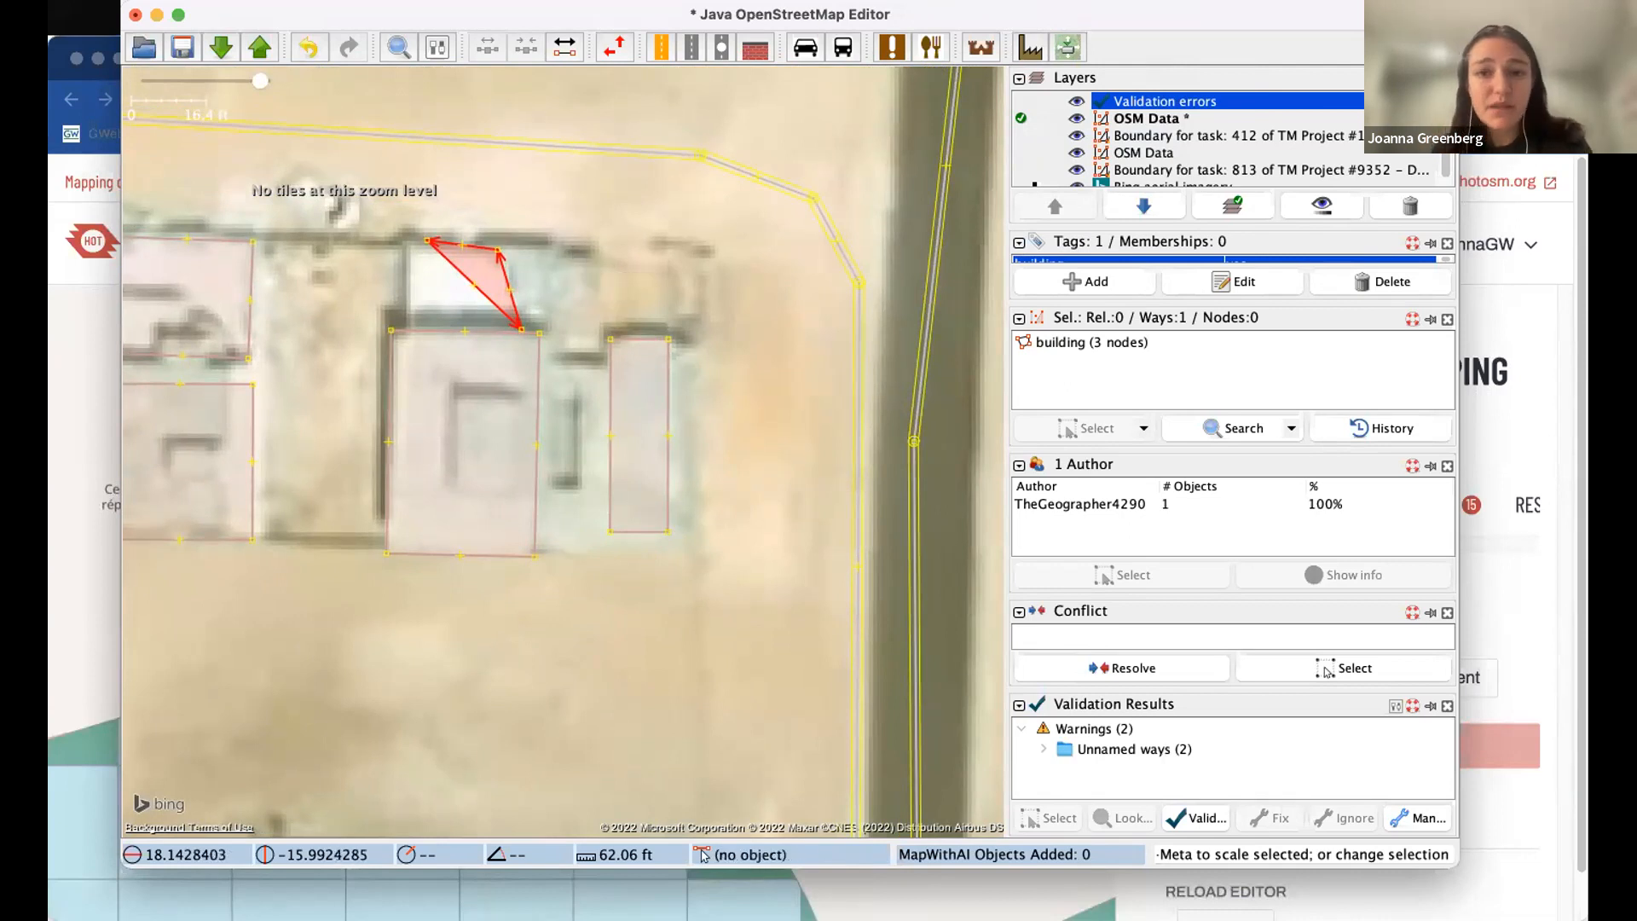
- Clear the selection and check whether Select Non Orthogonal Buildings picks up the triangular building
click(891, 1)
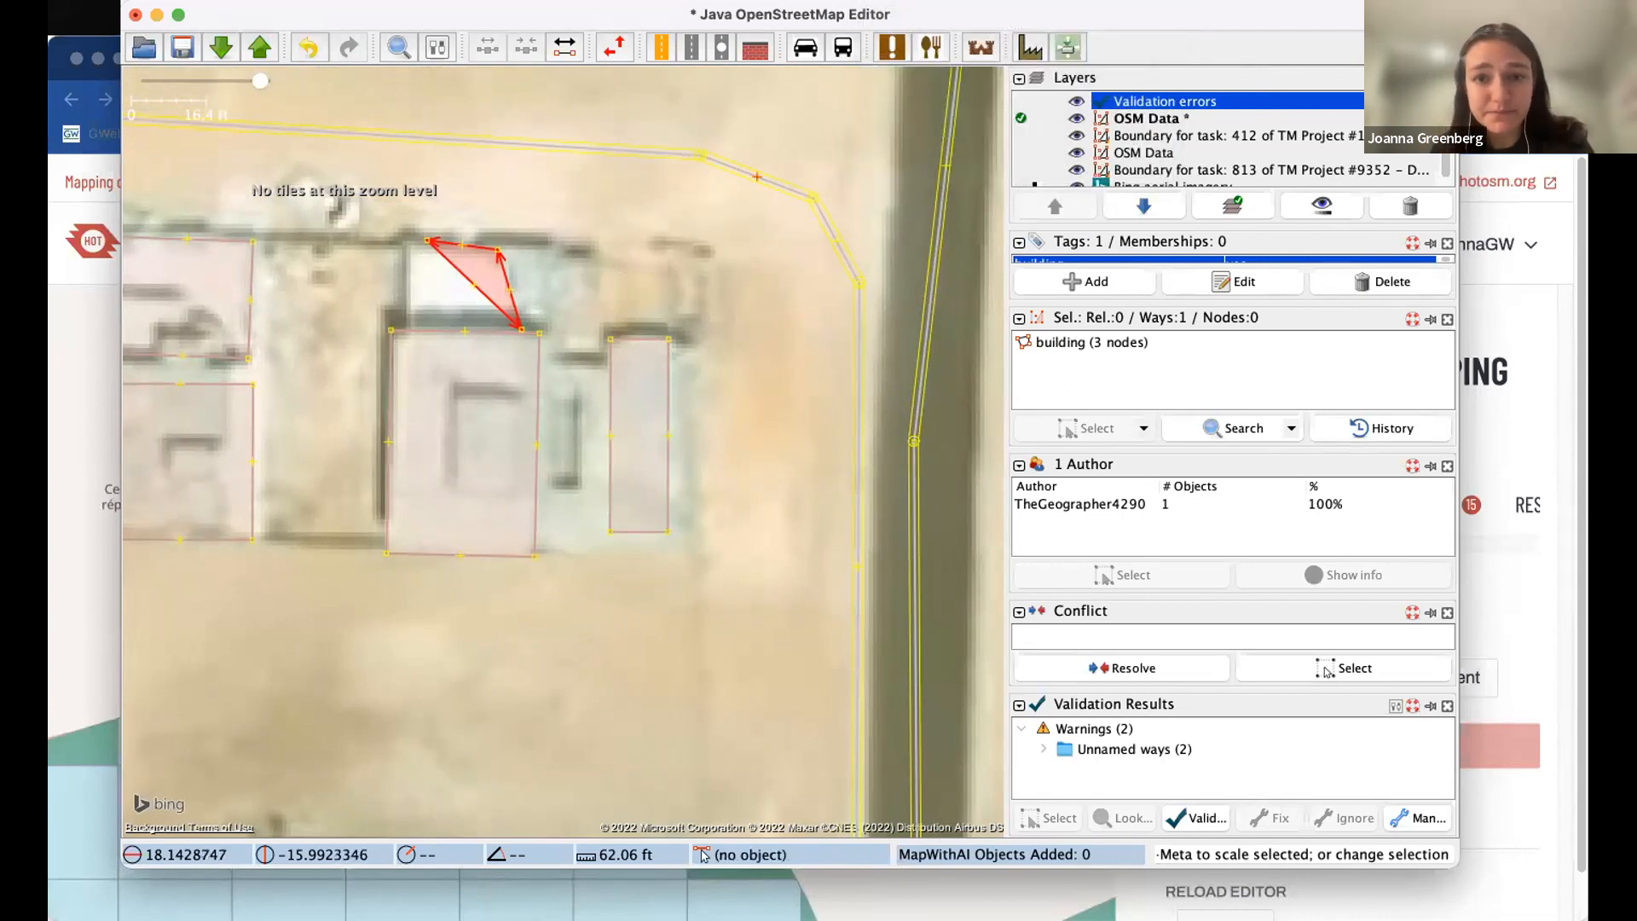
drag(742, 252, 692, 243)
click(891, 0)
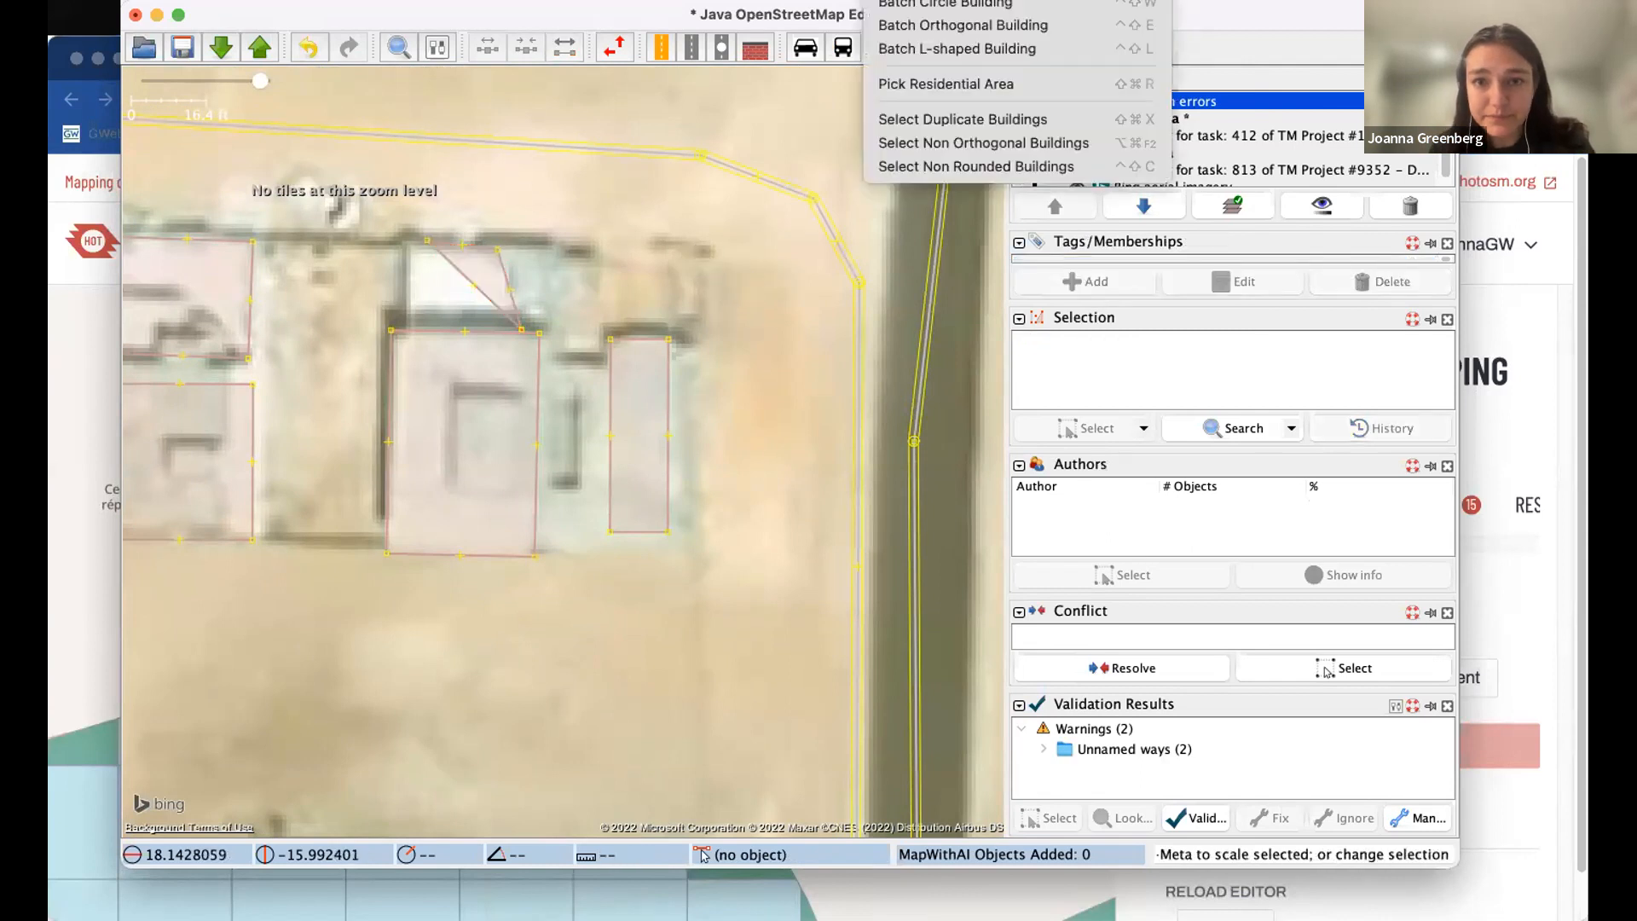
click(937, 145)
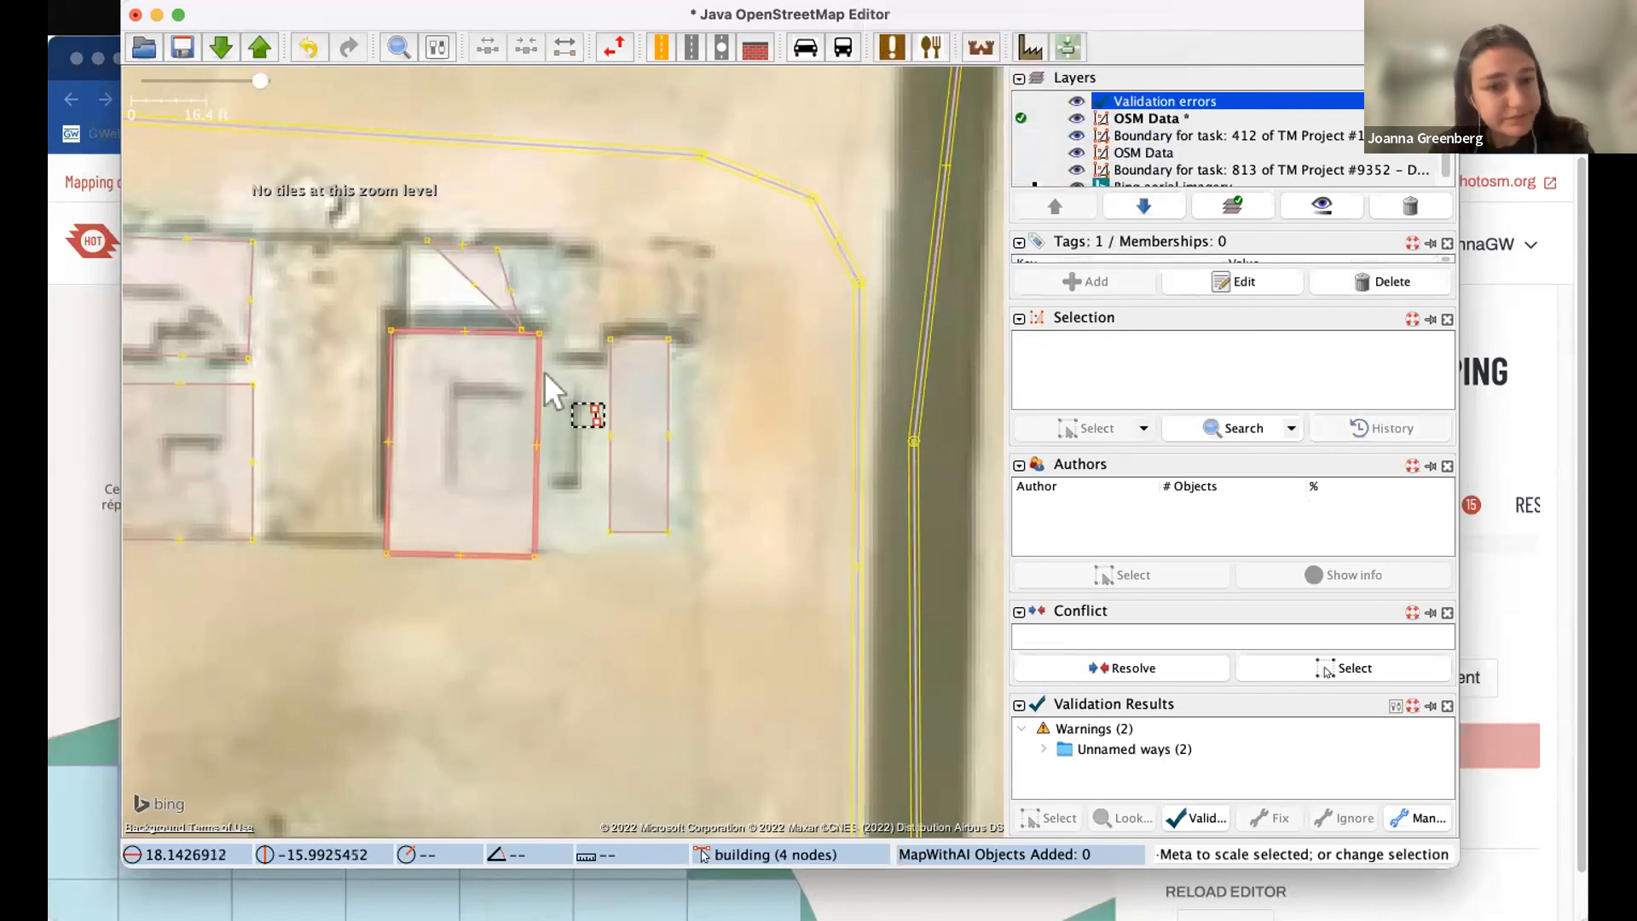
drag(578, 284, 602, 294)
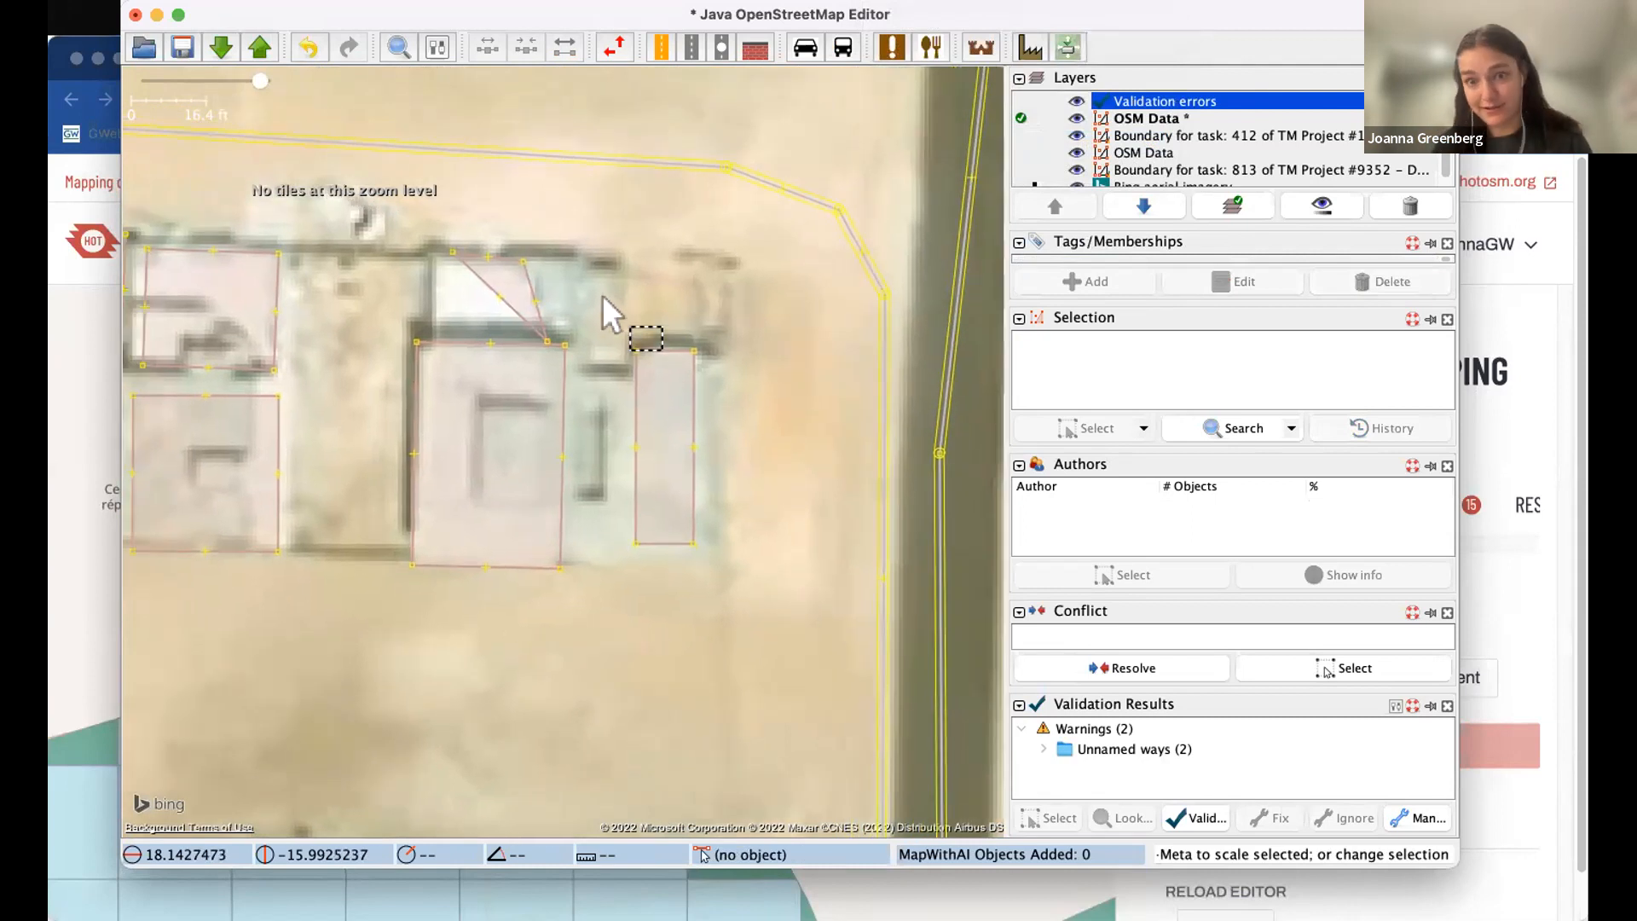
scroll(669, 230, down, 5)
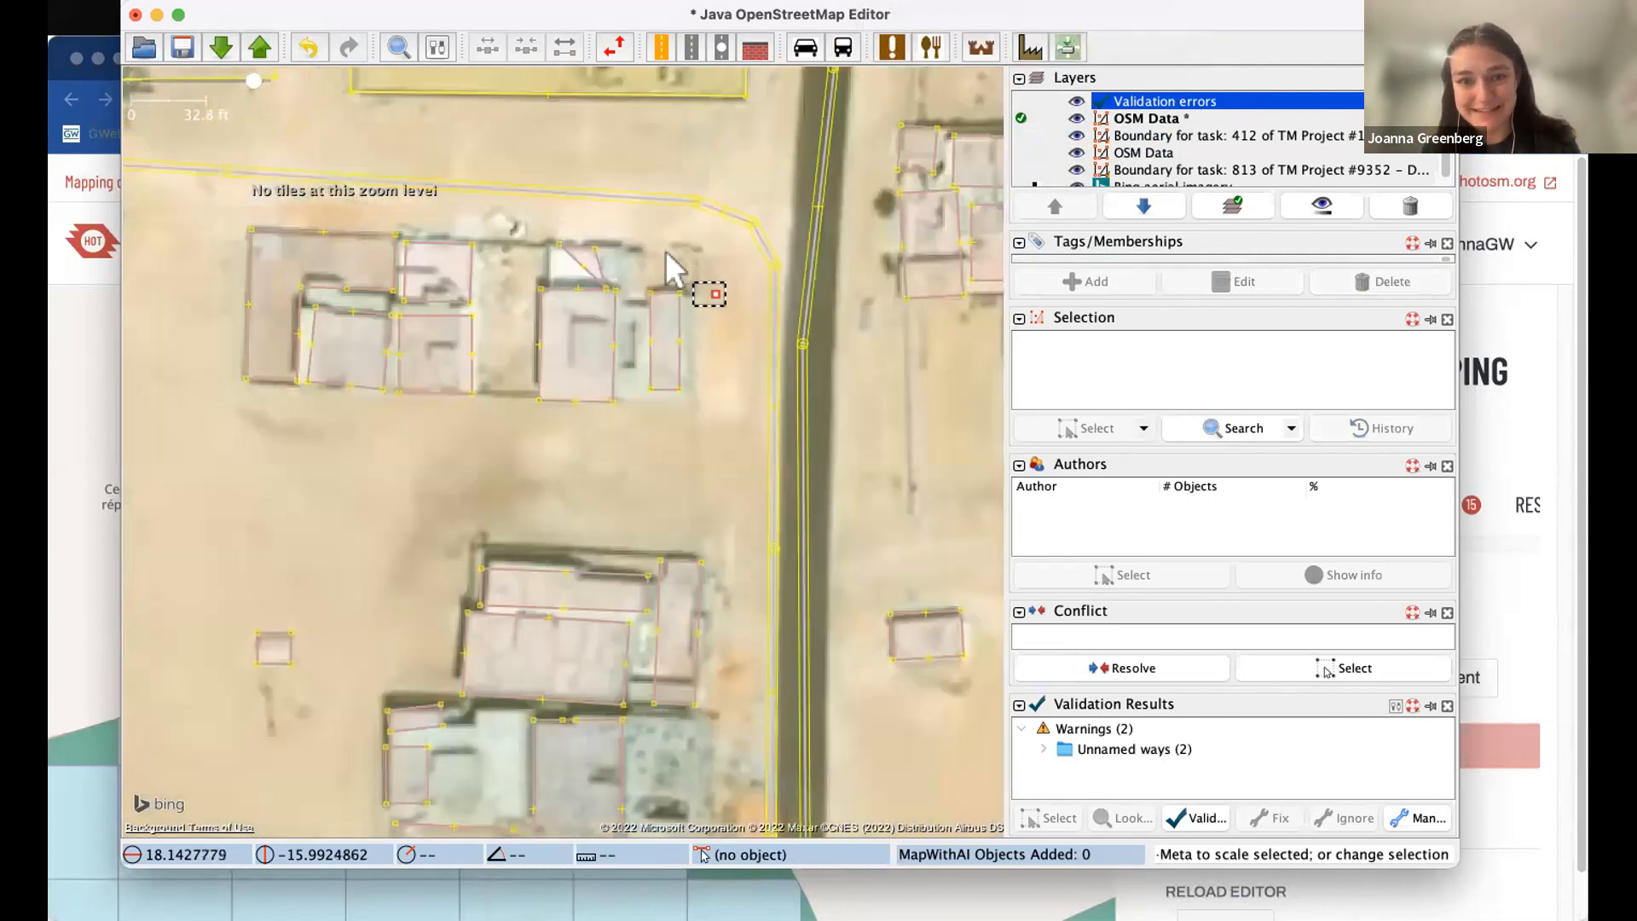
drag(709, 309, 624, 414)
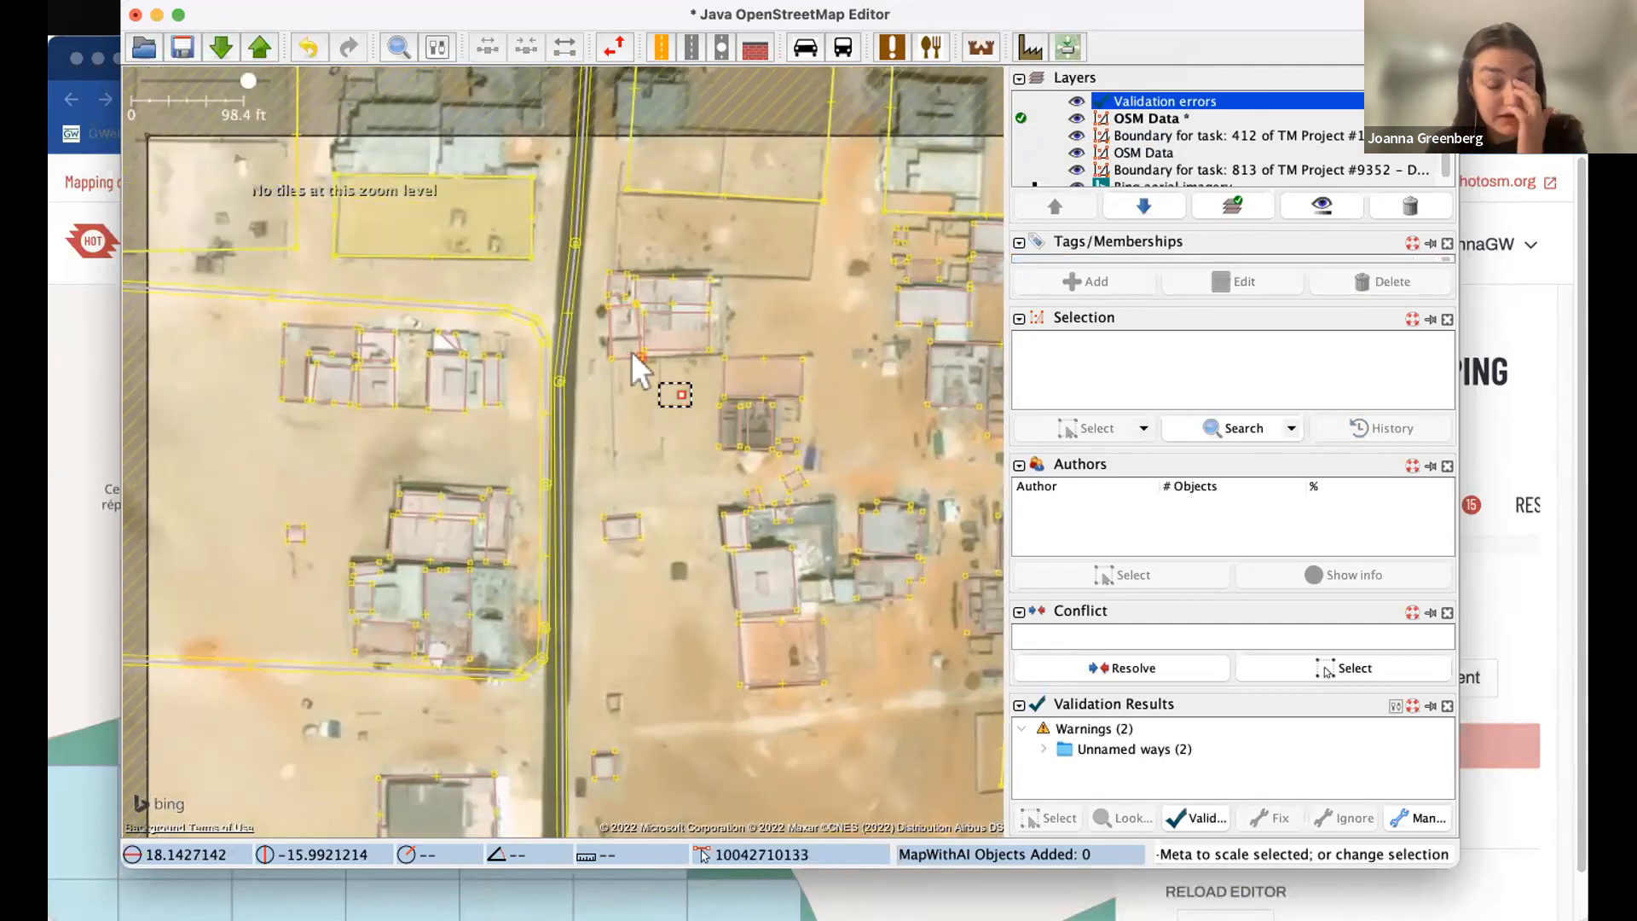
drag(748, 273, 654, 265)
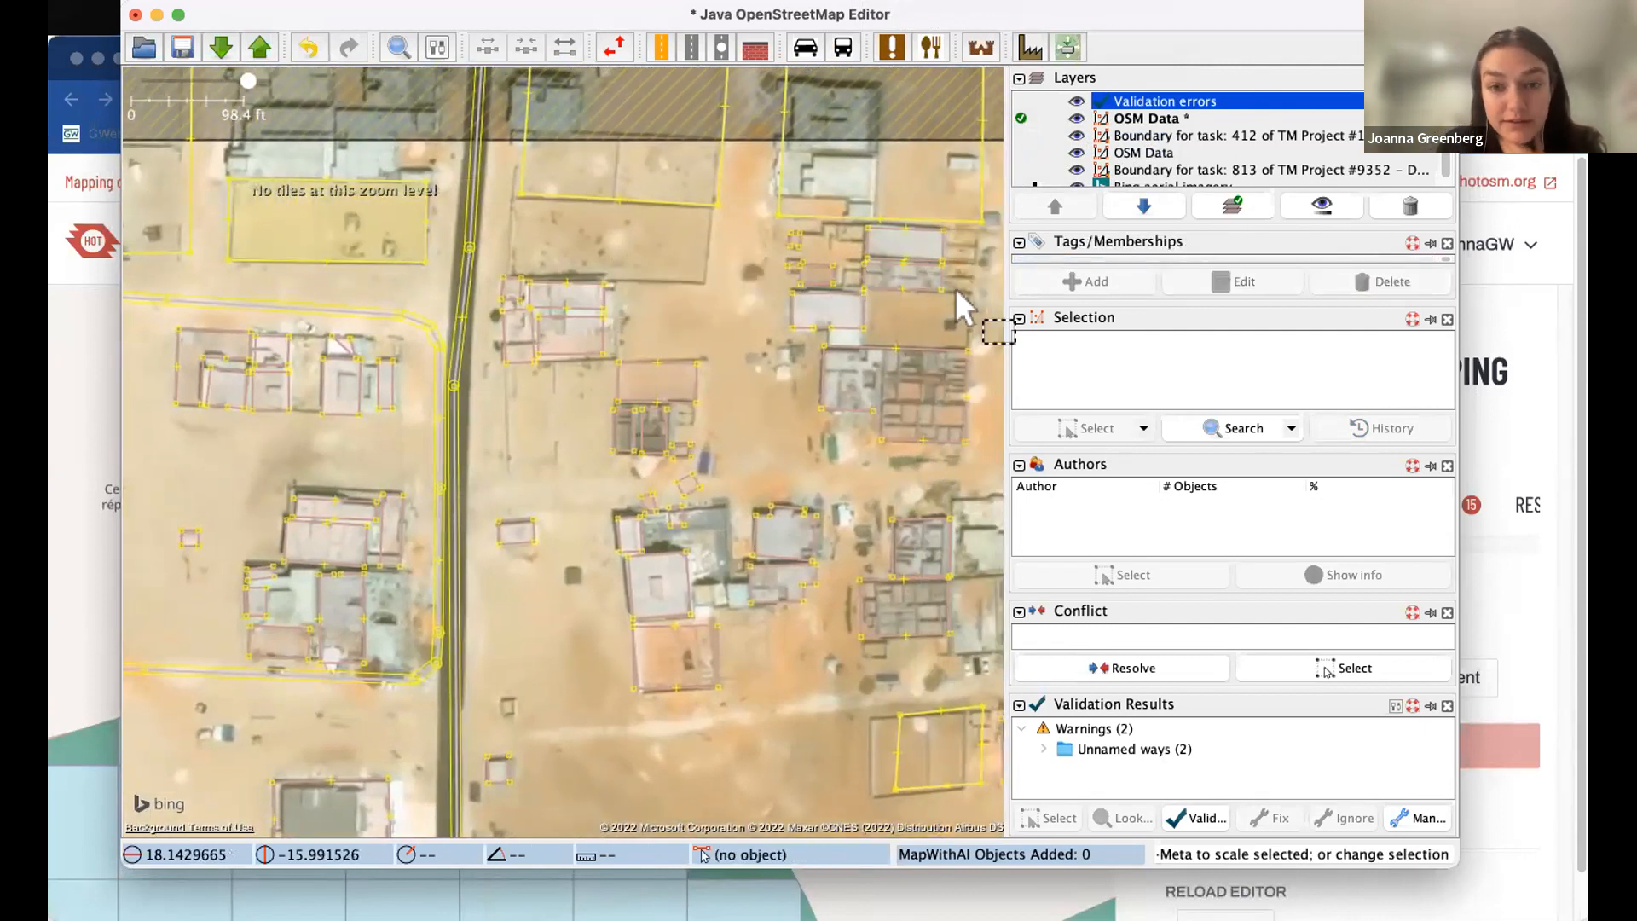
mouse_move(861, 290)
mouse_down()
mouse_move(800, 282)
mouse_move(848, 310)
mouse_move(839, 287)
mouse_move(863, 336)
mouse_move(863, 319)
mouse_up()
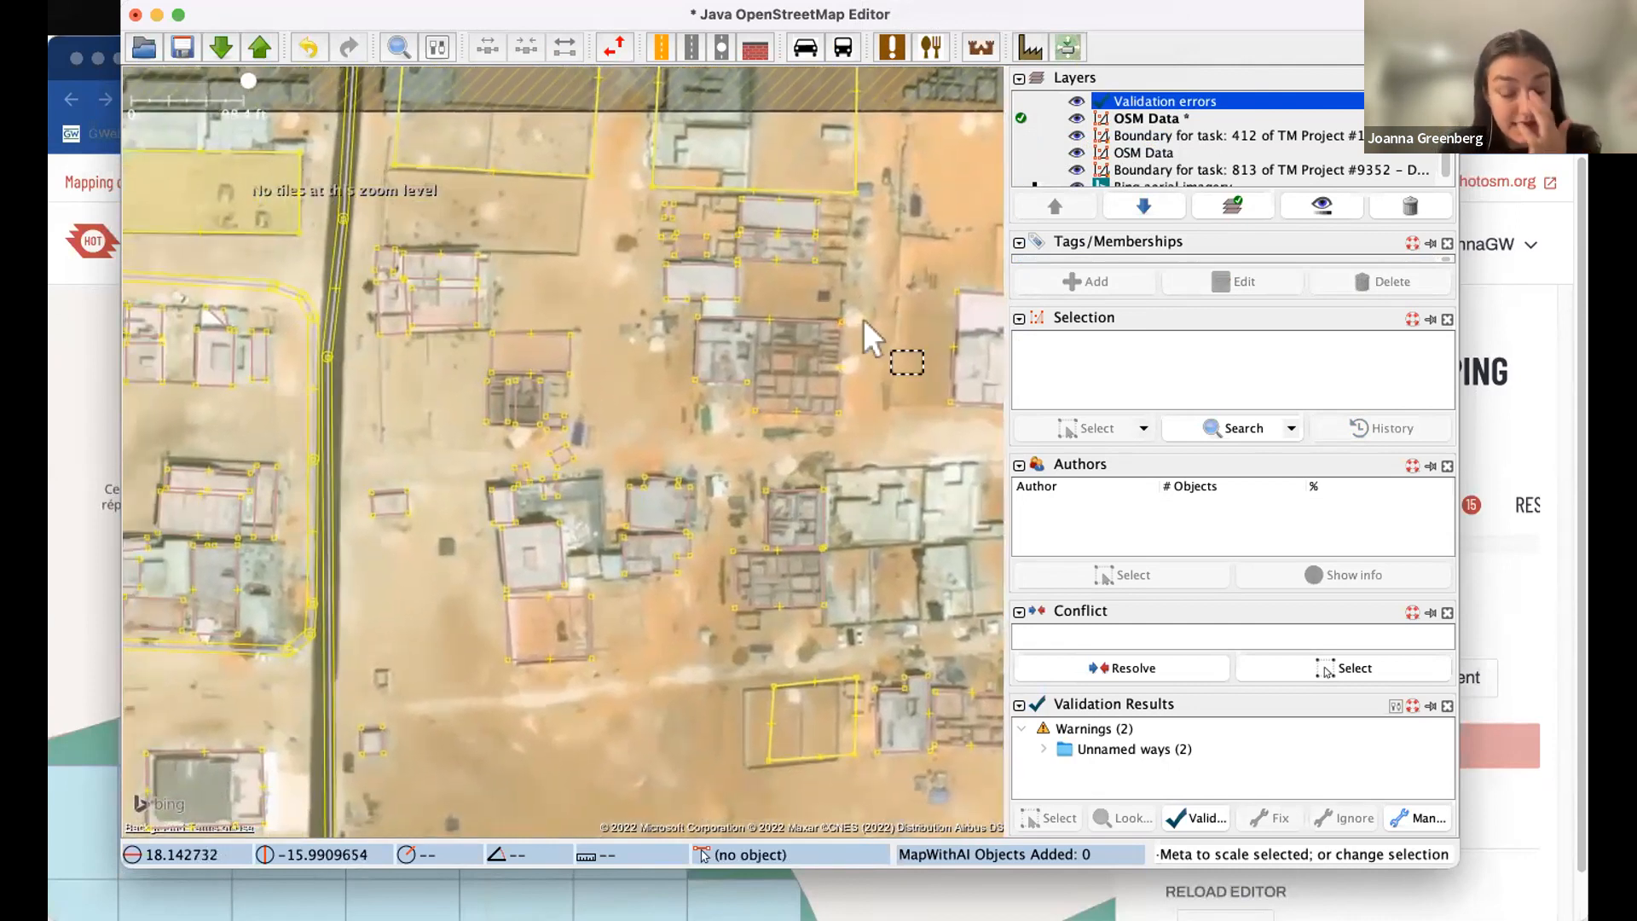
- Reshape the triangular building north of the large rectangular roof, west of the main road, into a four-corner outline matching the roof and square it
drag(646, 343, 706, 331)
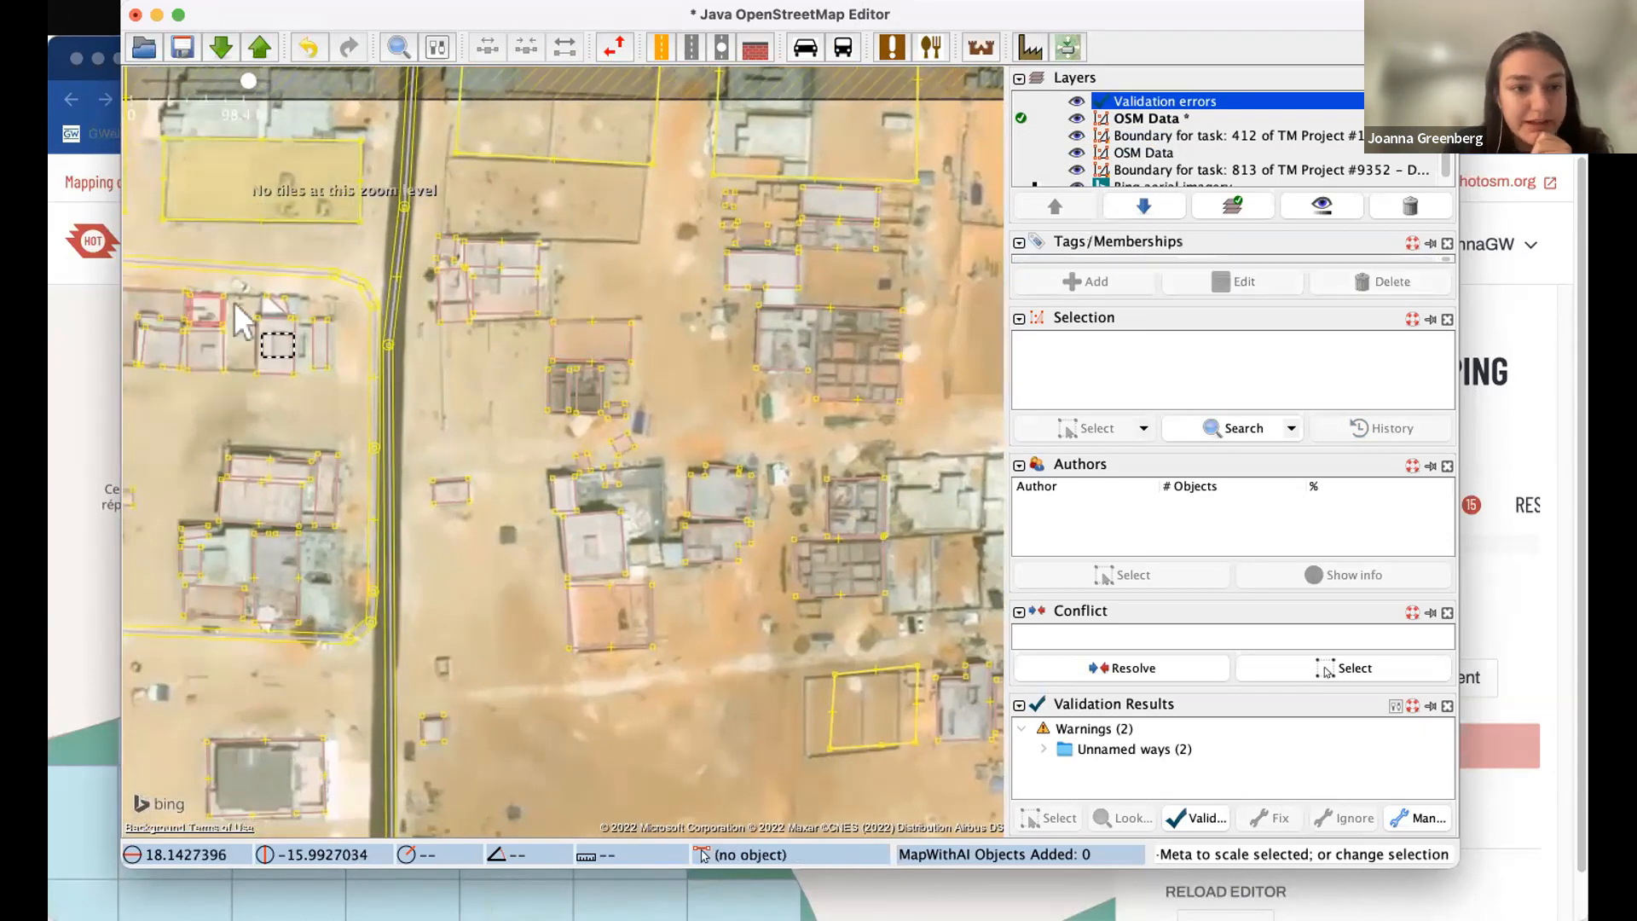
scroll(333, 317, up, 5)
drag(333, 312, 273, 350)
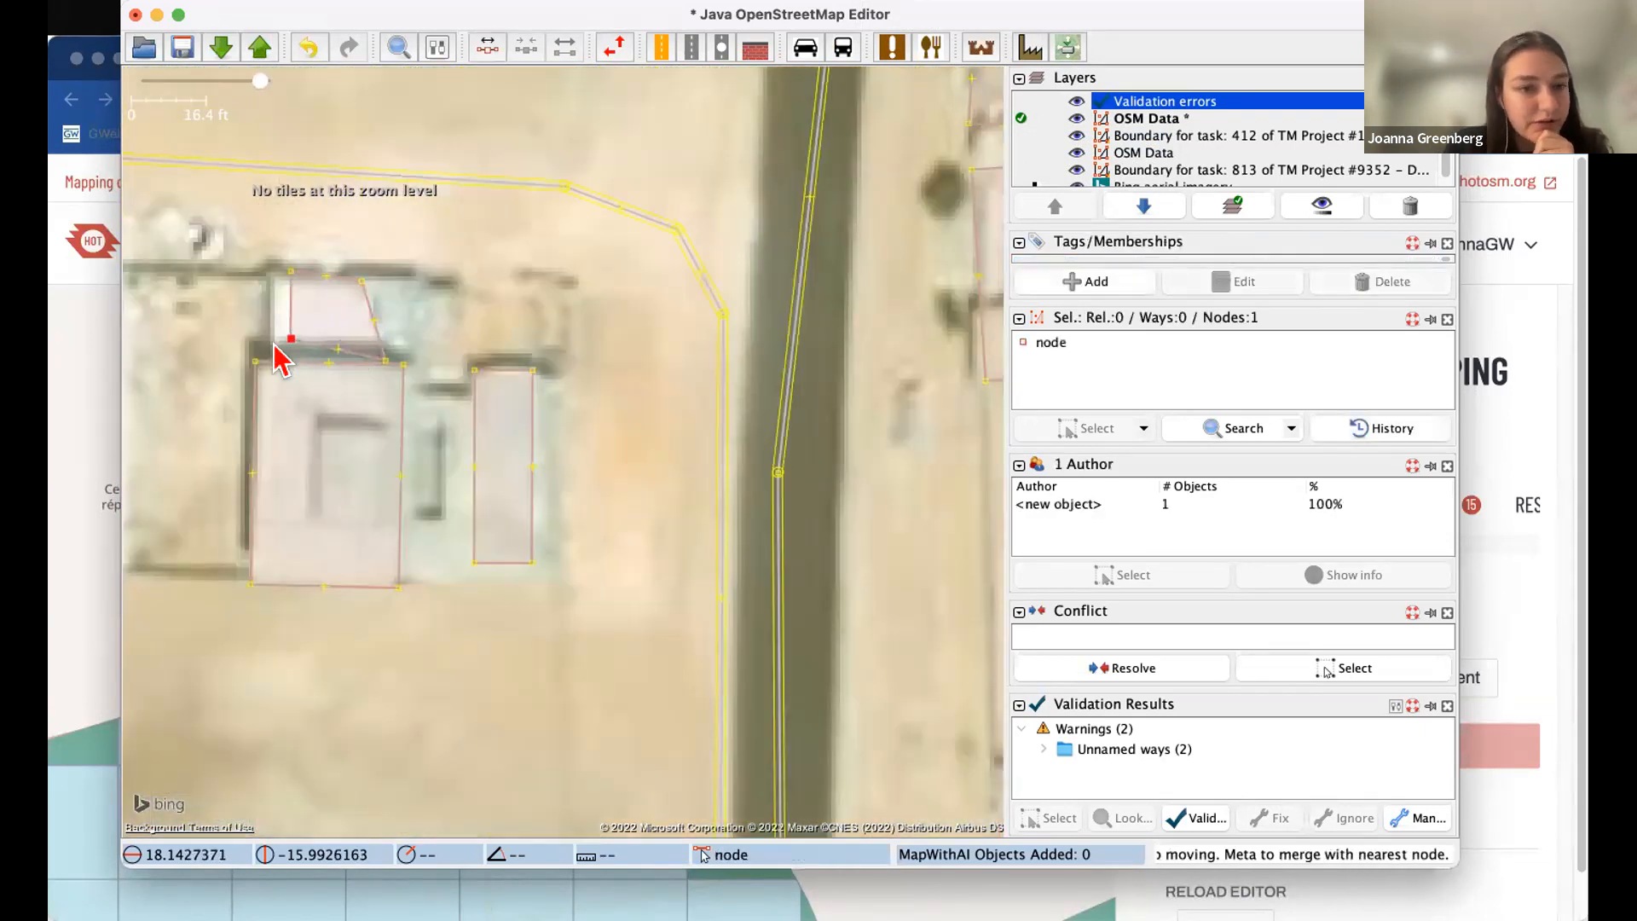
drag(290, 272, 271, 281)
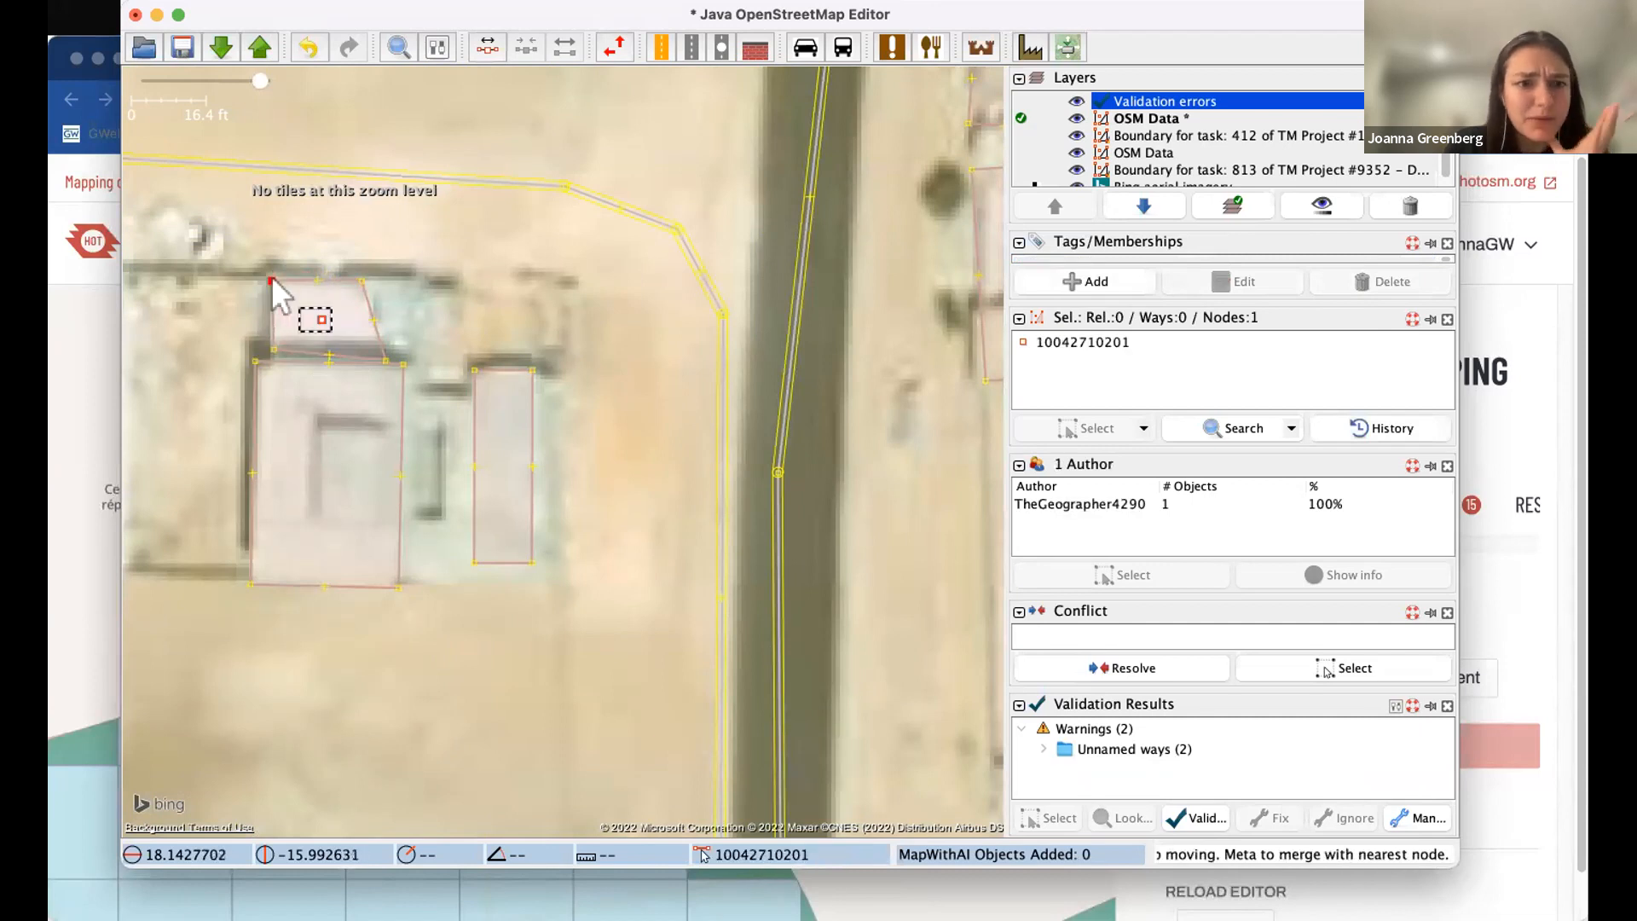
drag(382, 358, 367, 346)
drag(352, 275, 362, 275)
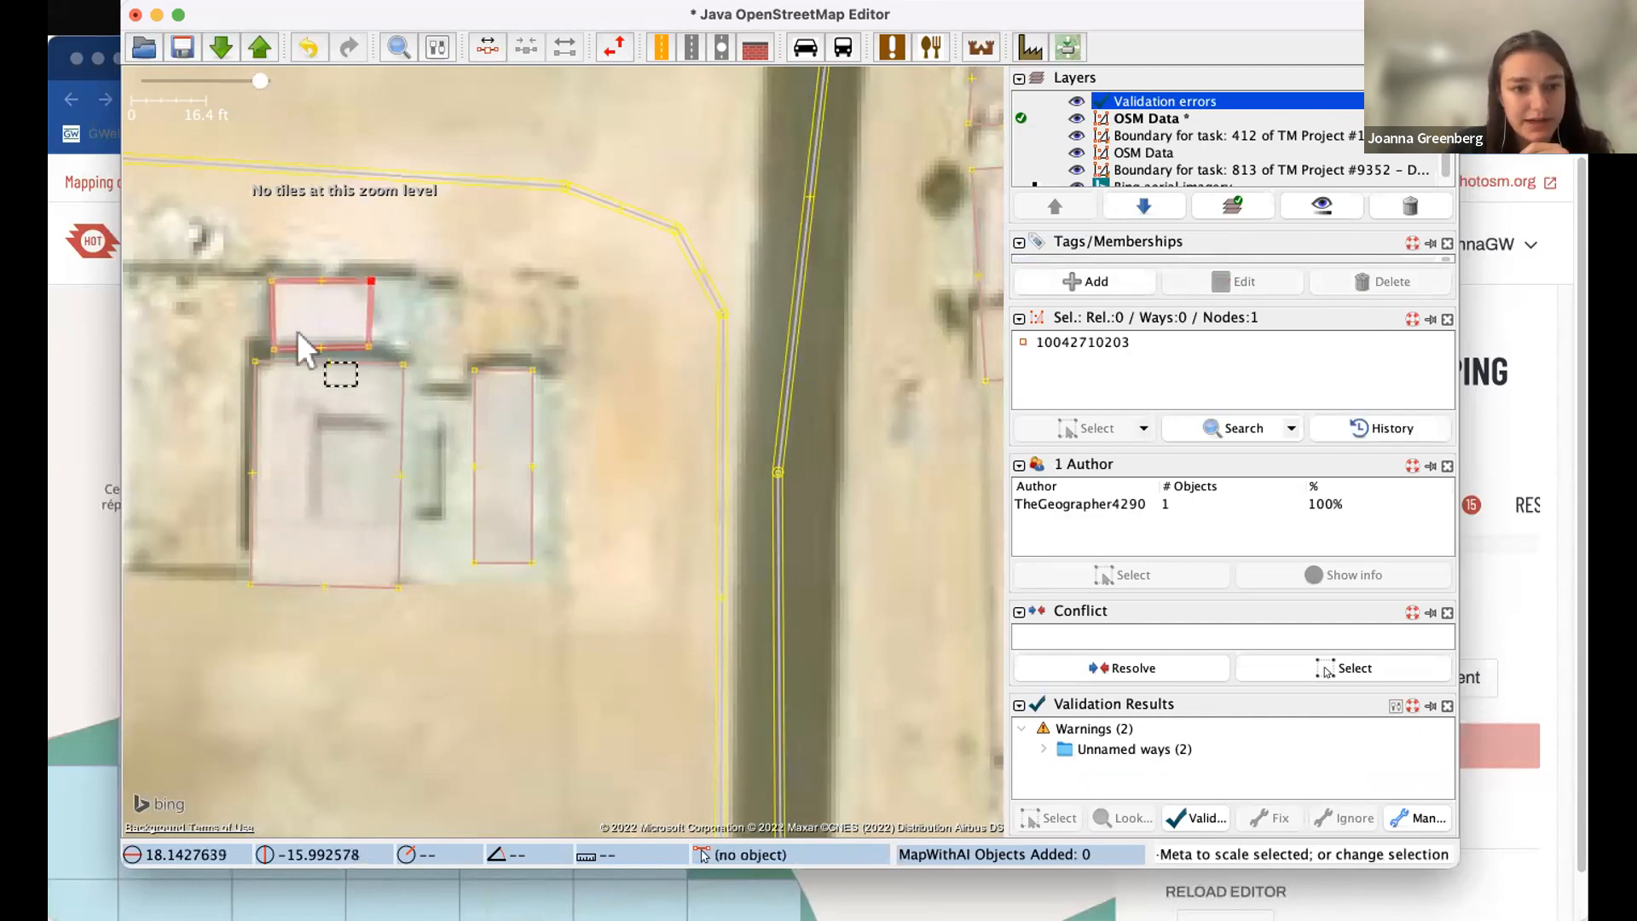
click(290, 325)
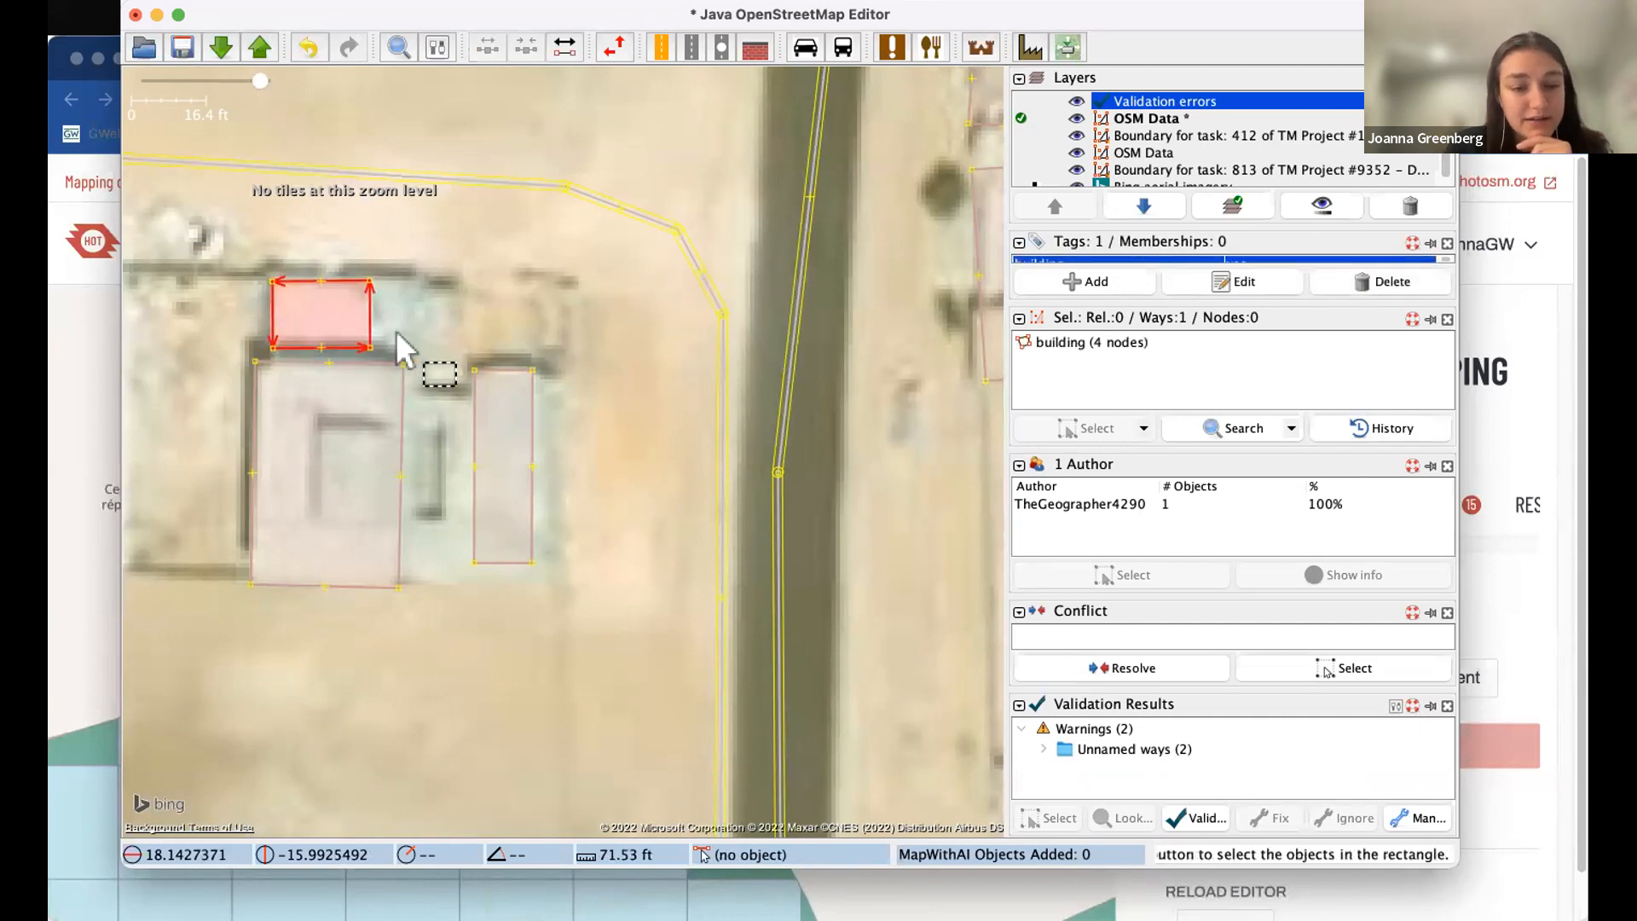
click(431, 349)
- Hide the Validation Results, find their command by searching for "valida", and show them again
scroll(436, 401, down, 2)
scroll(437, 400, down, 1)
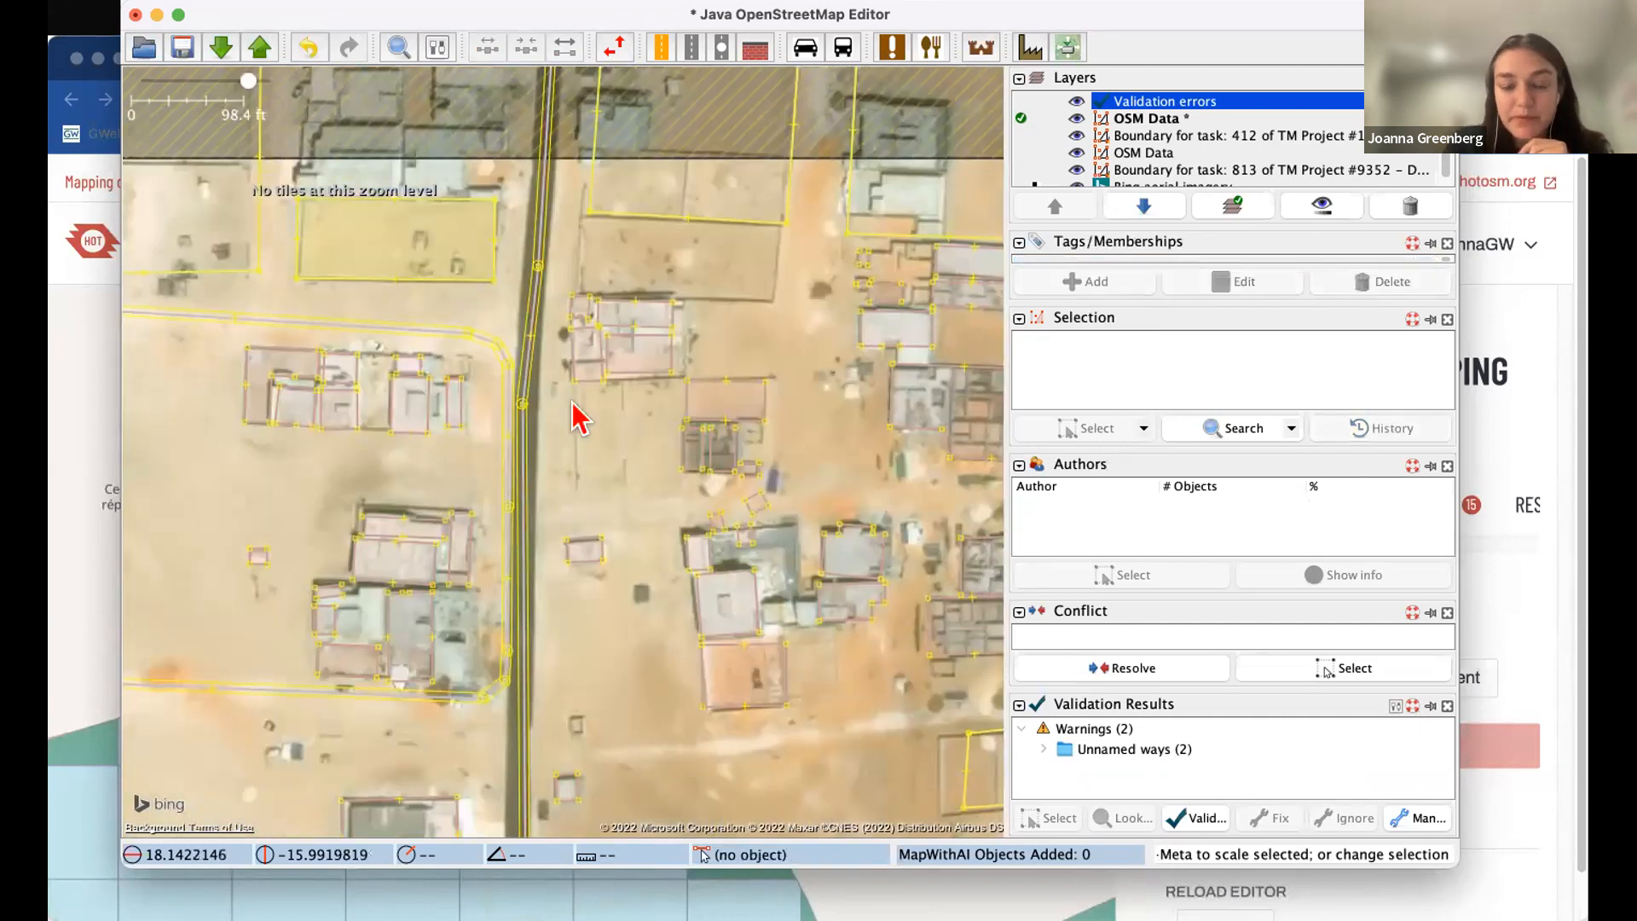
scroll(596, 460, down, 1)
scroll(590, 429, down, 1)
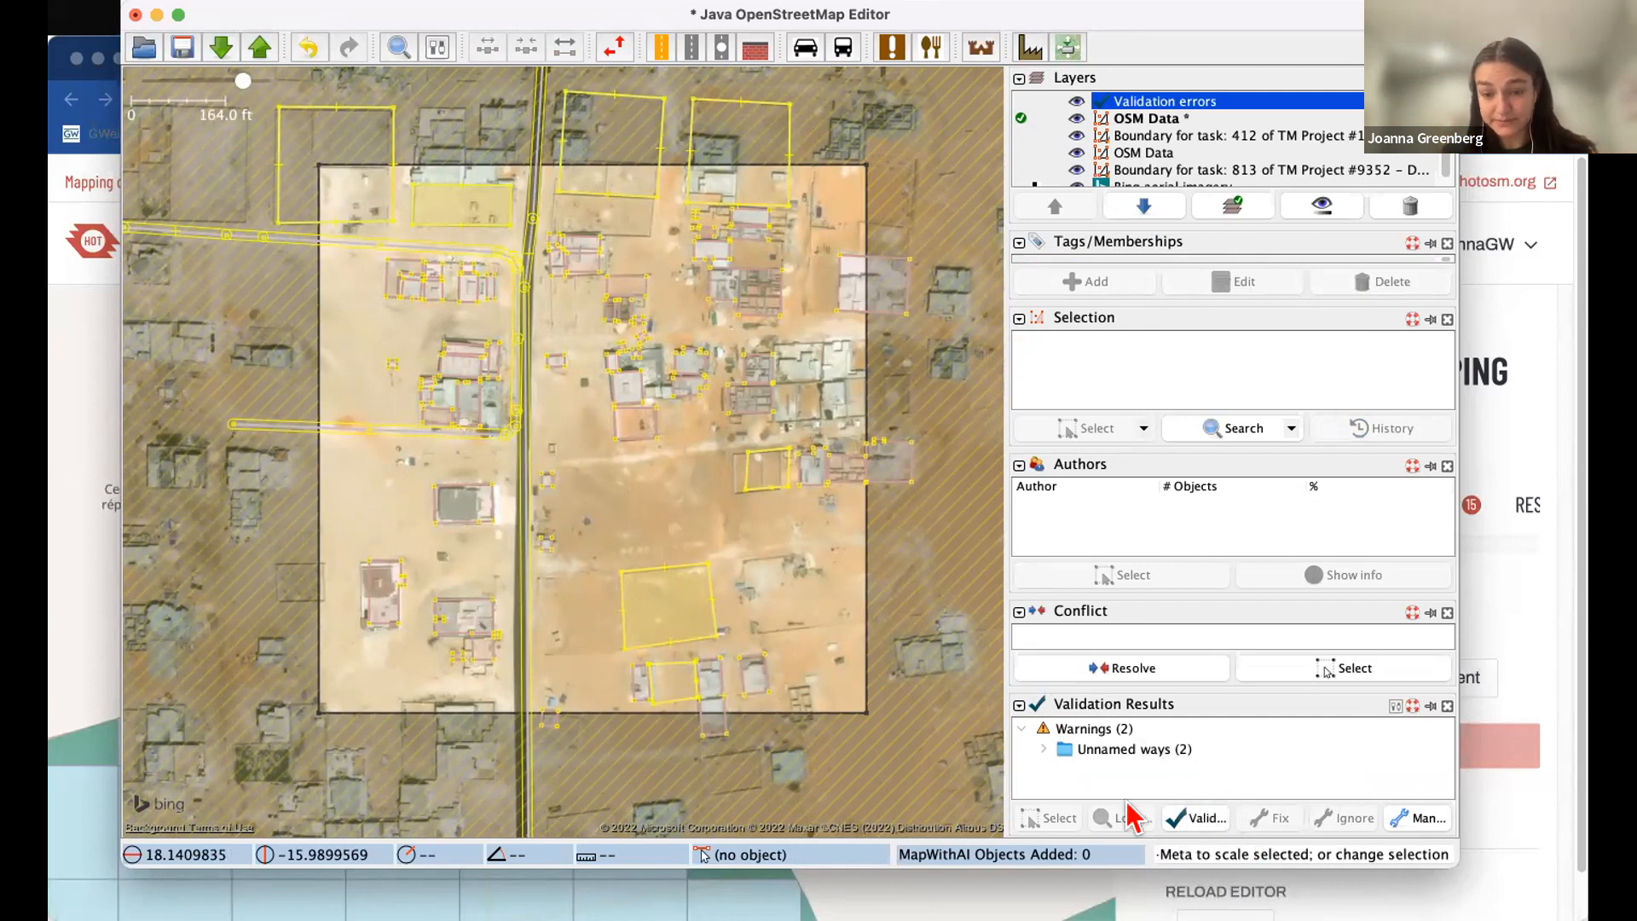
click(1445, 707)
click(1213, 0)
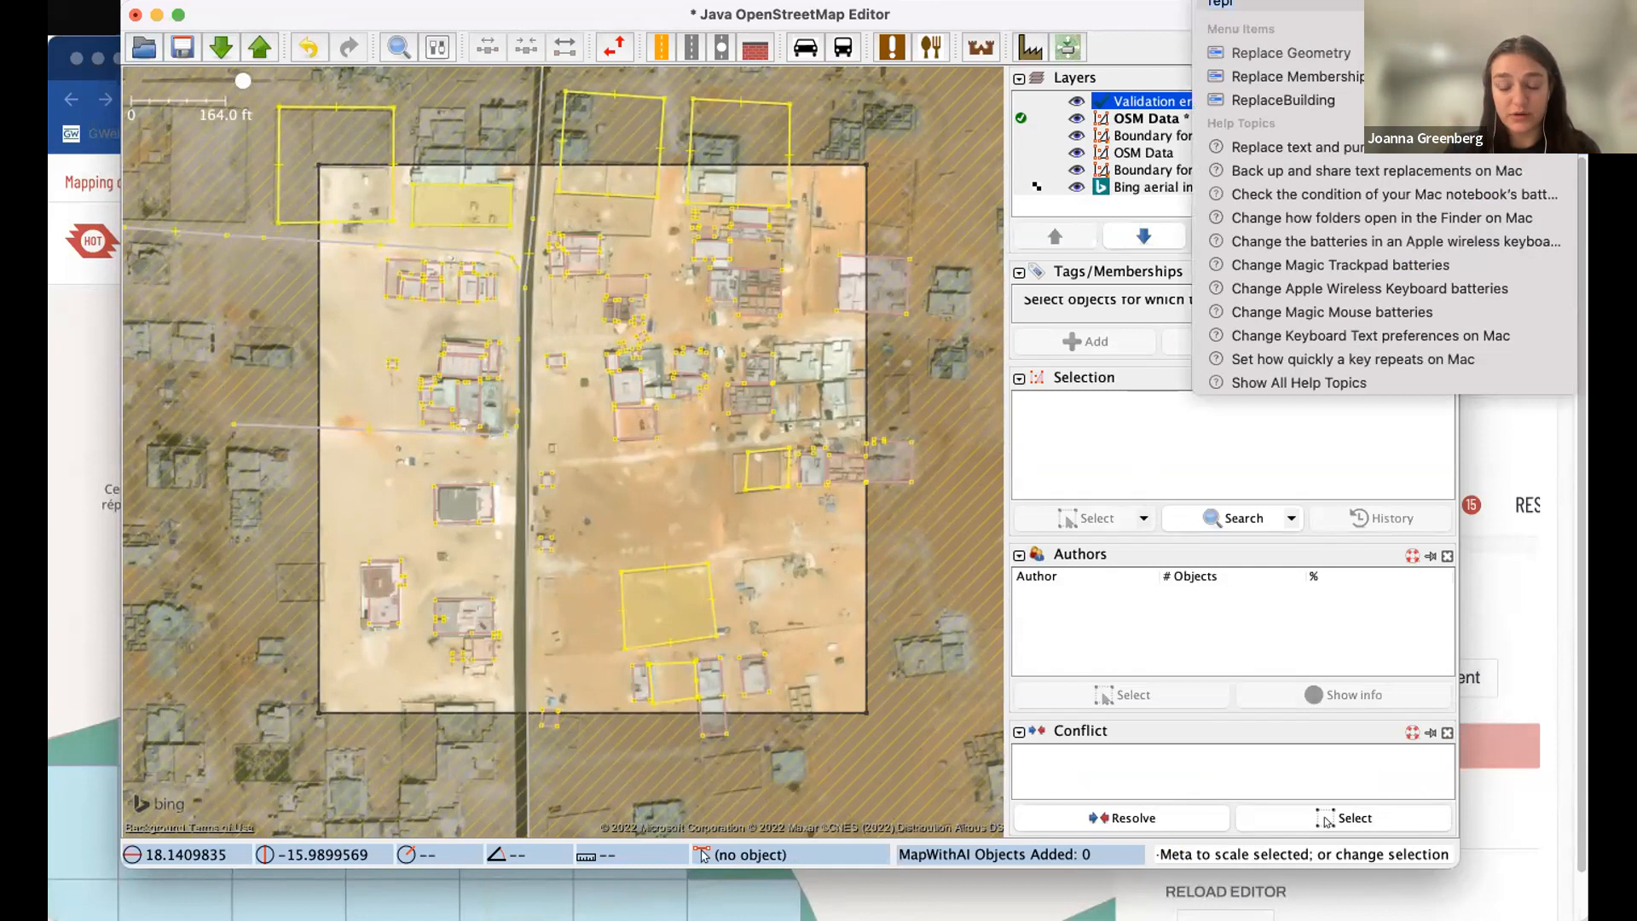
text(valida)
click(1286, 53)
click(1213, 0)
mouse_move(1236, 64)
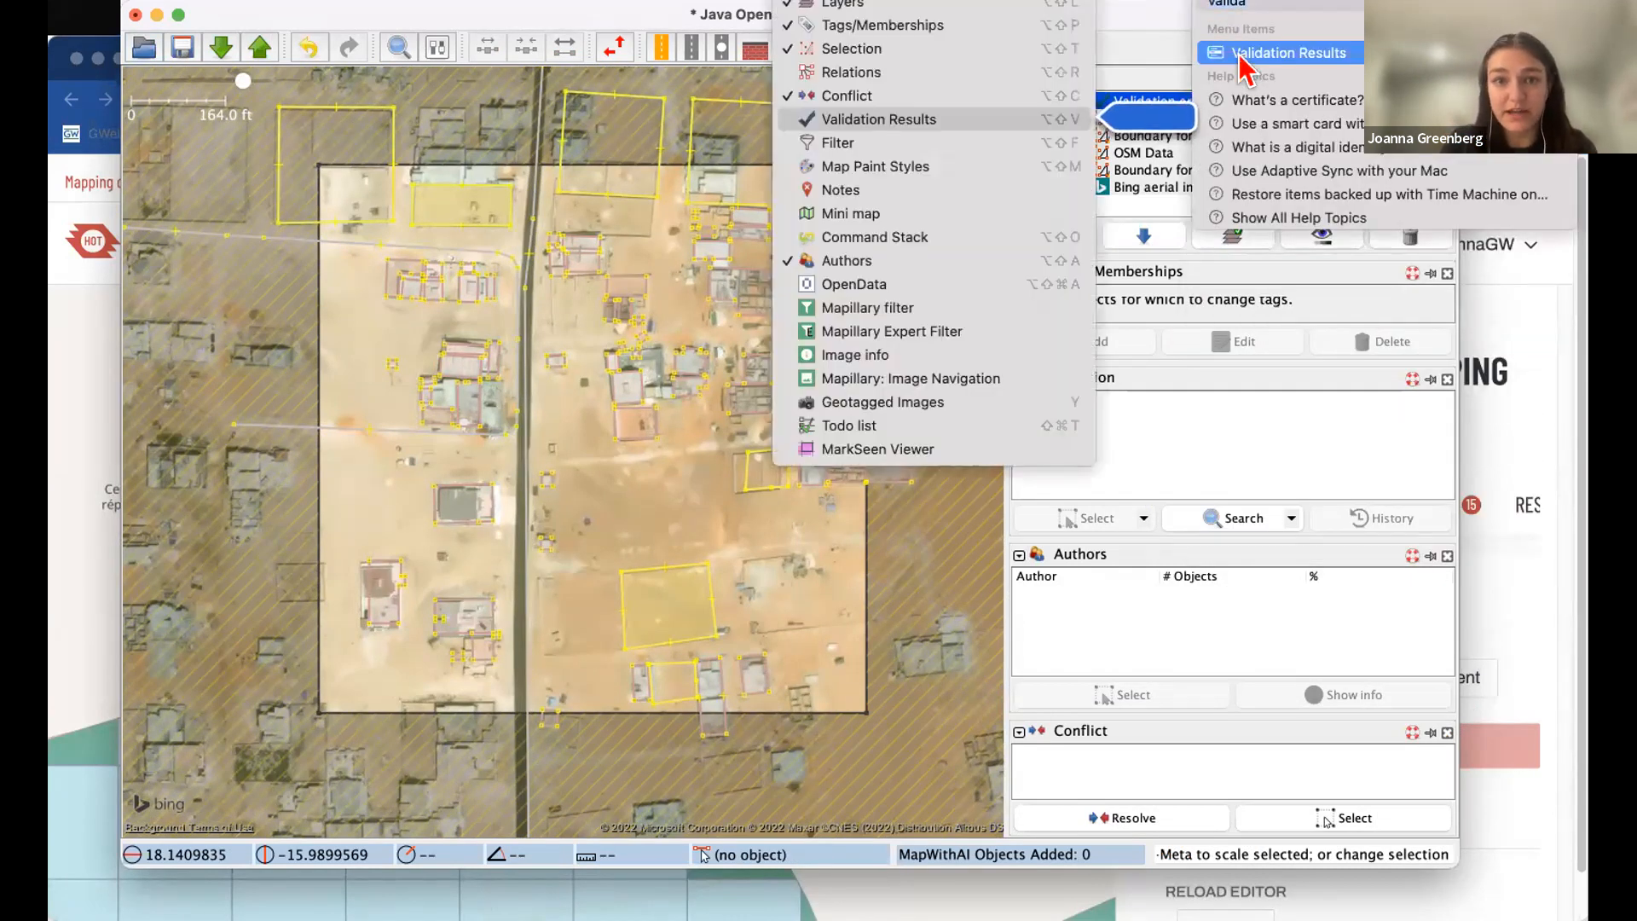
mouse_move(802, 0)
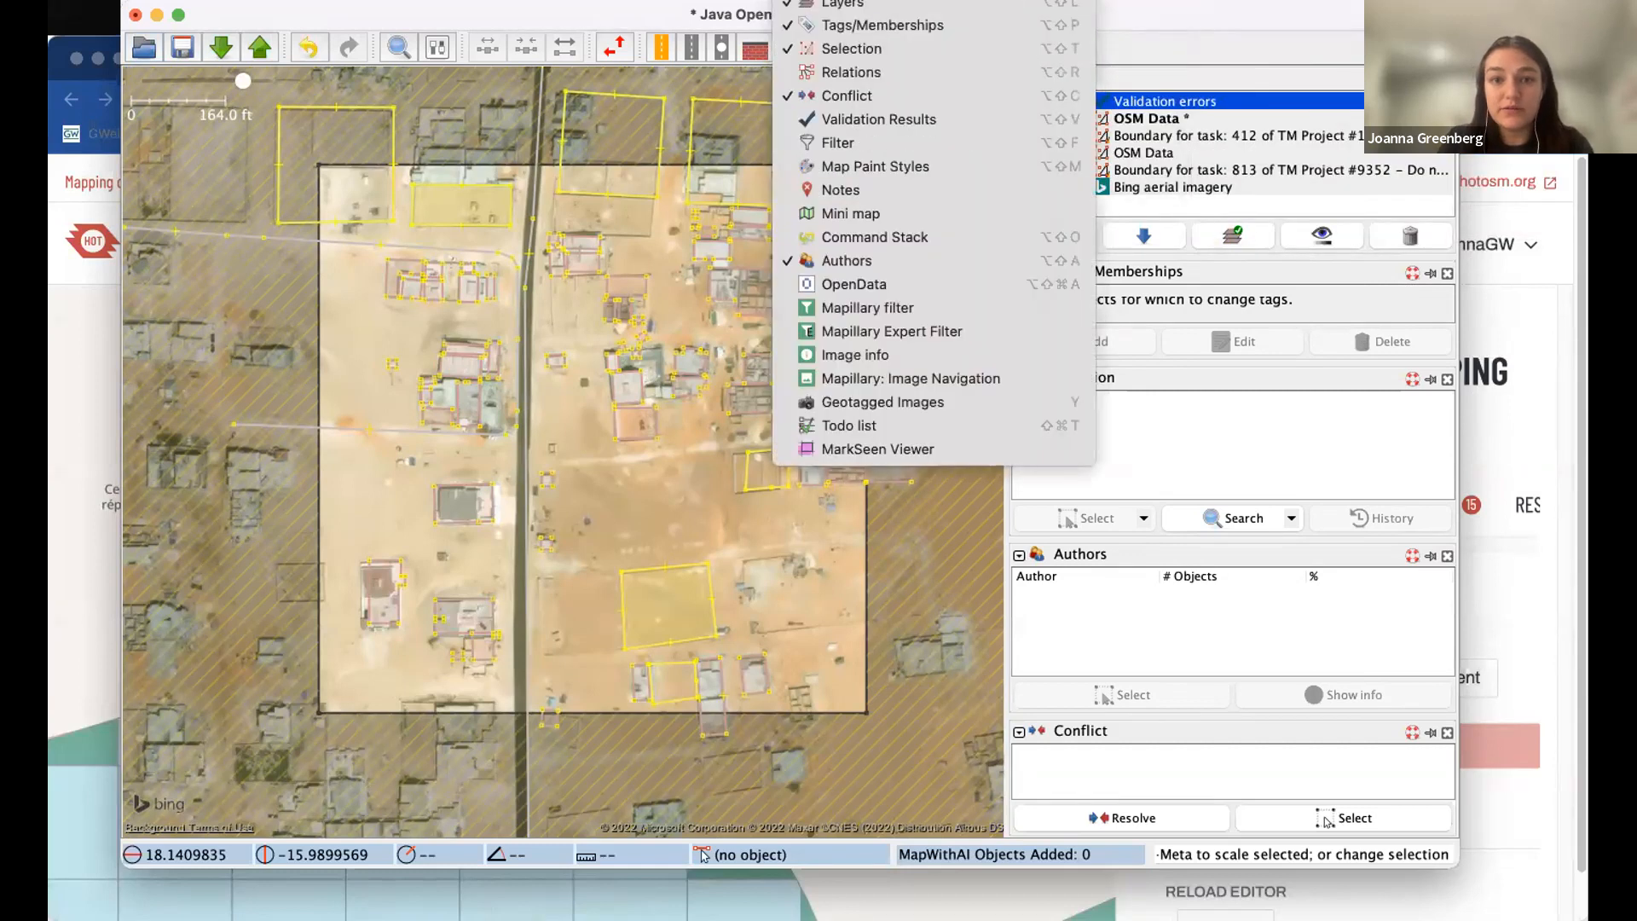
click(853, 124)
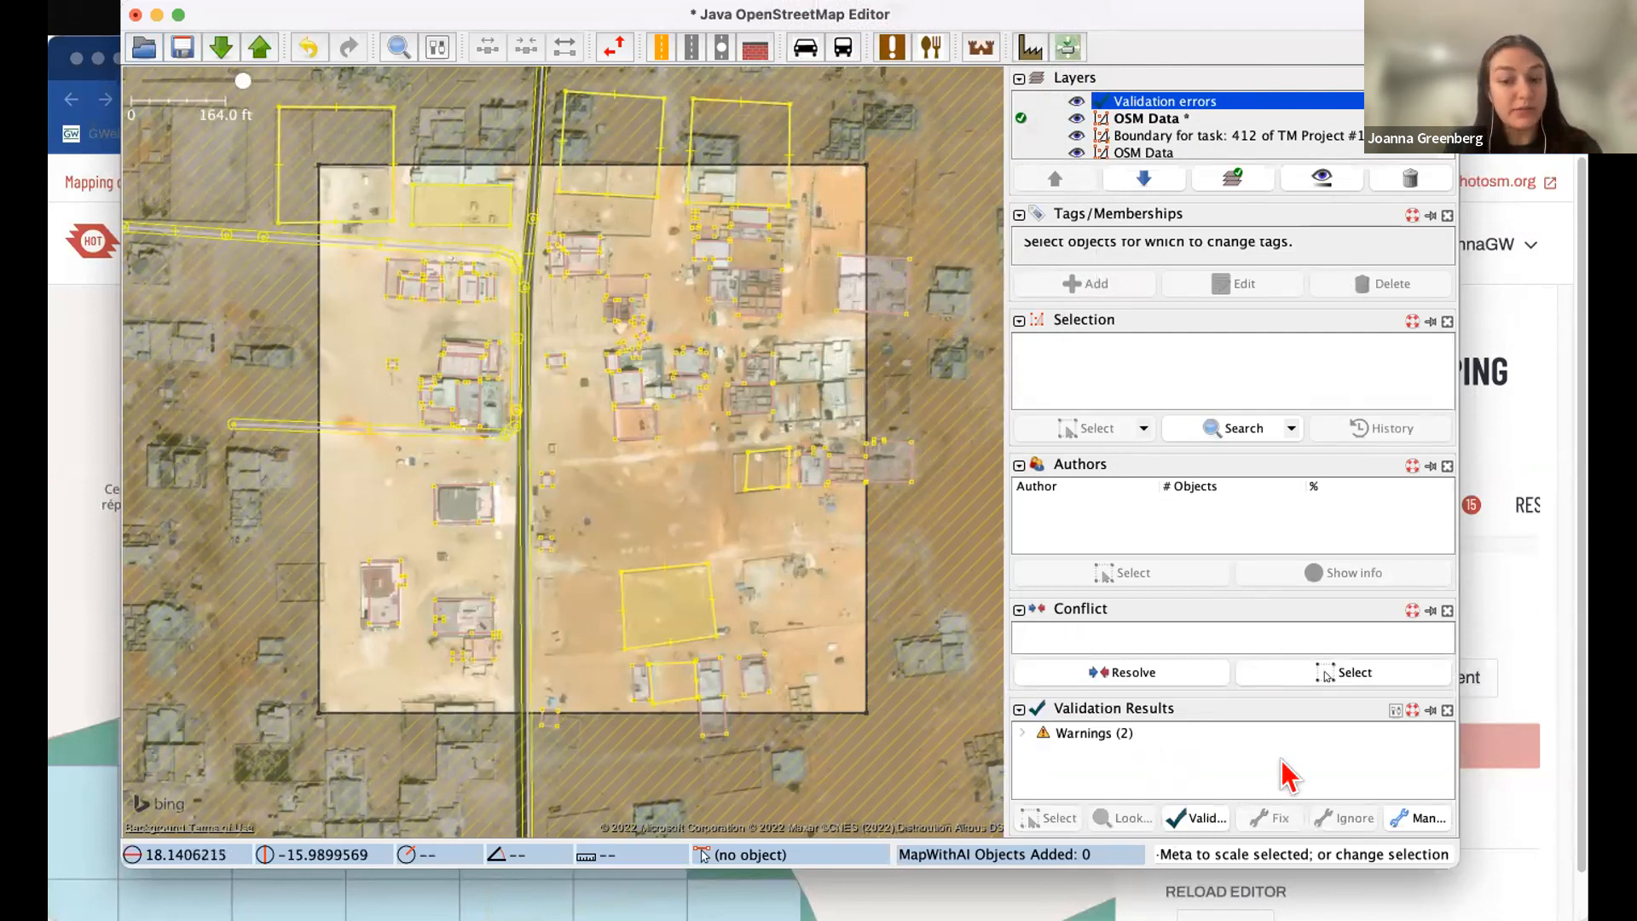
- Run Select Non Orthogonal Buildings with the whole task square in view to check for unsquared buildings
click(899, 0)
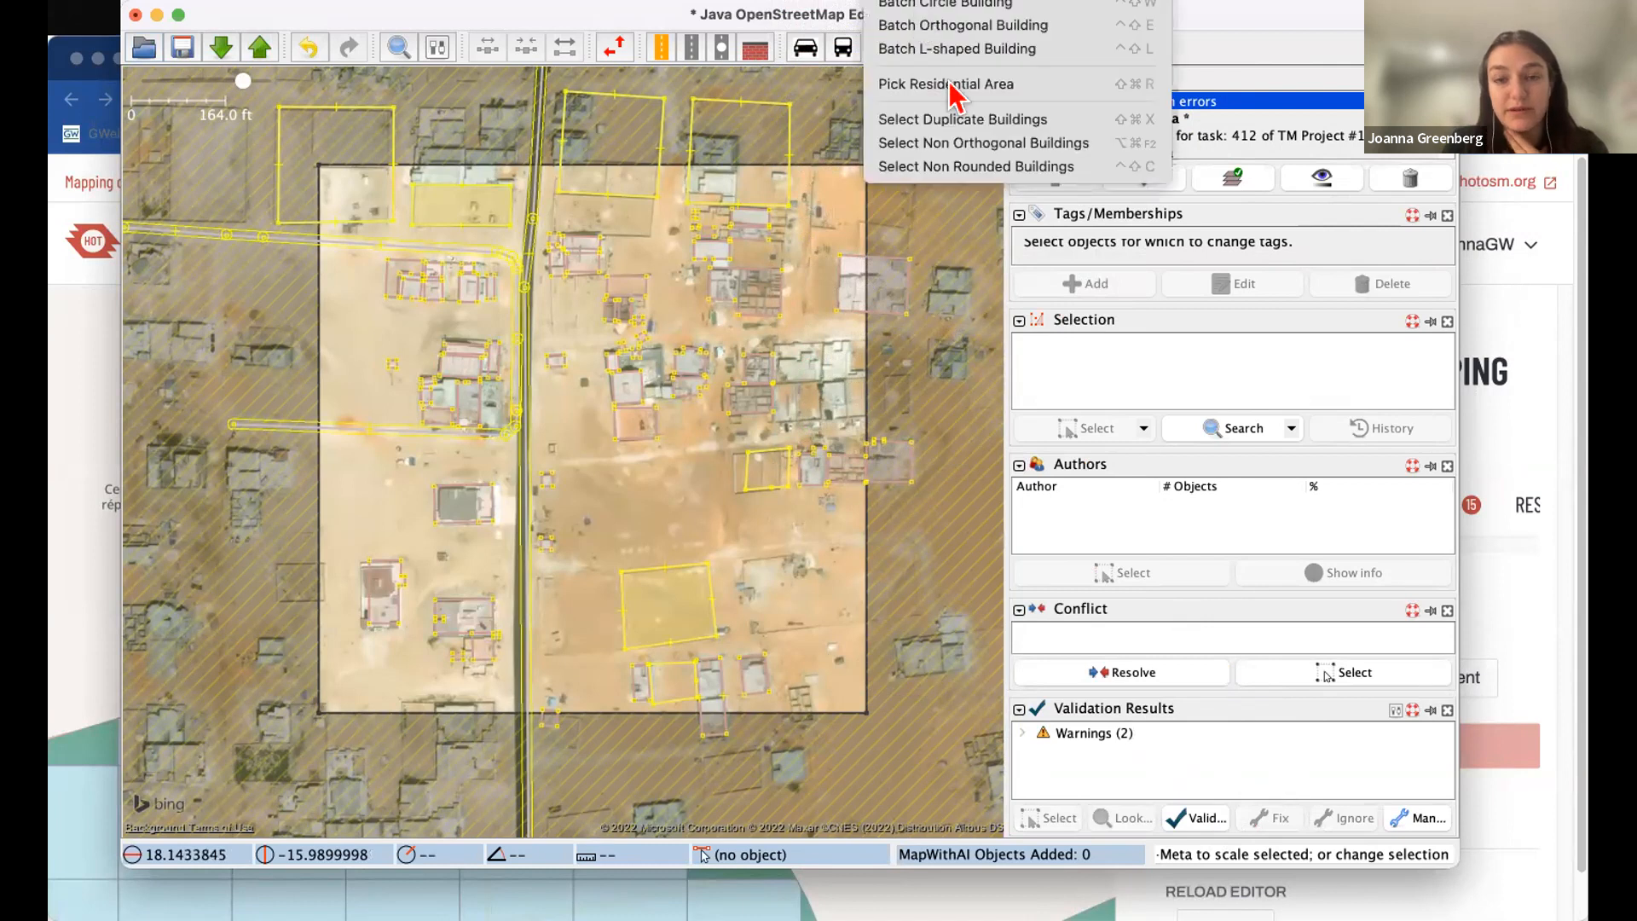
click(953, 143)
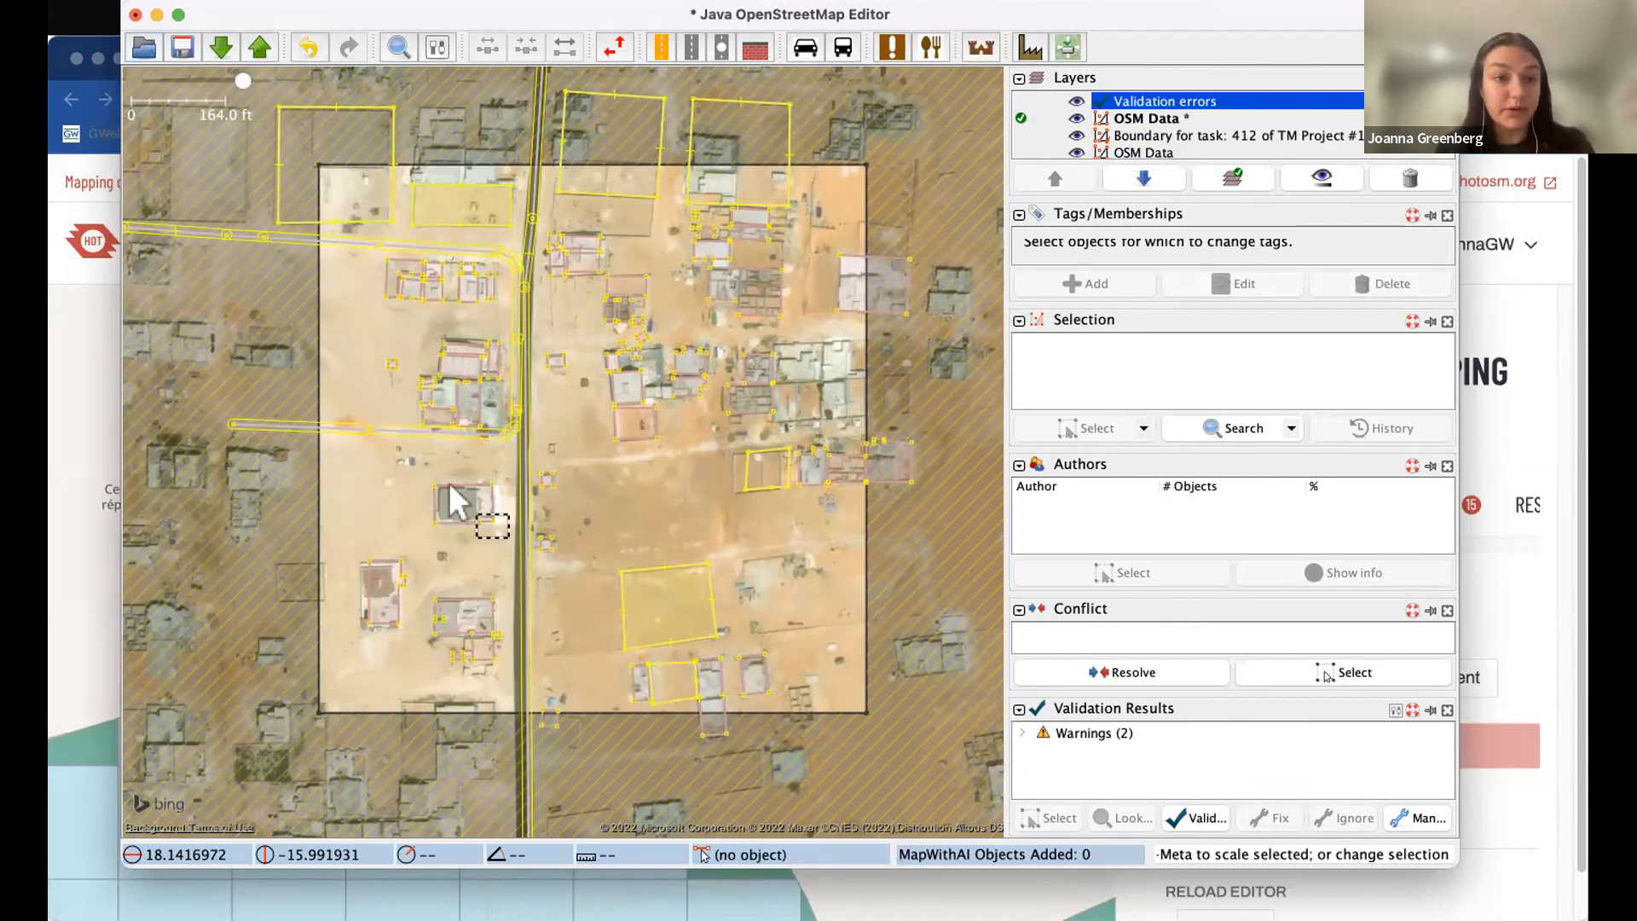
- Start uploading the edits, expand the Building duplicated nodes error and zoom to the affected nodes
click(258, 57)
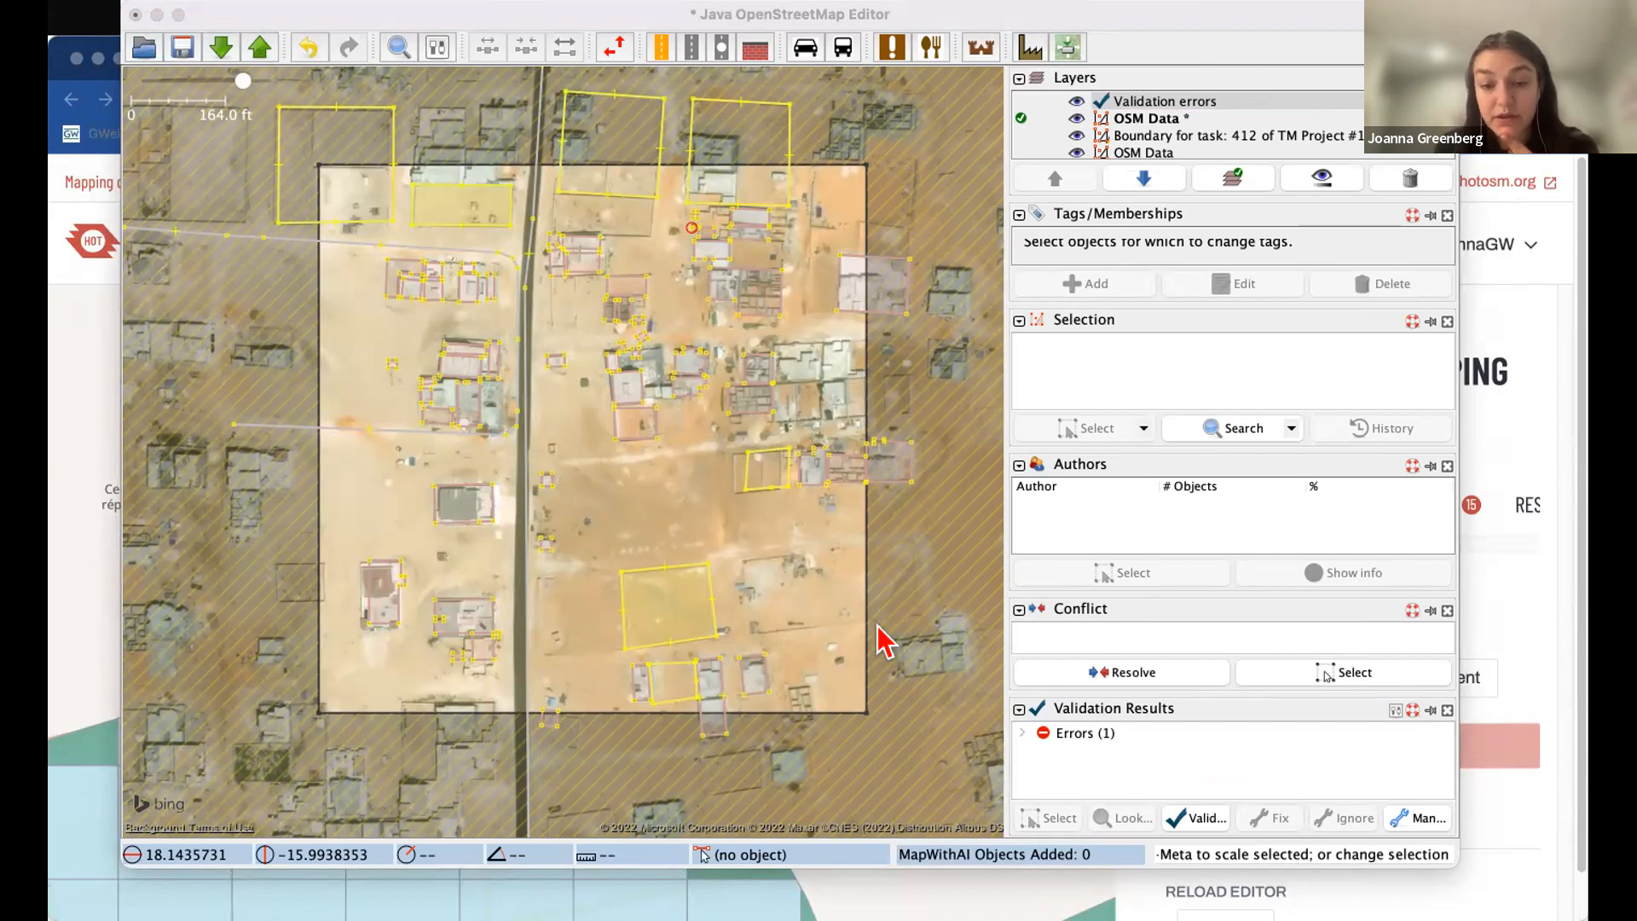
click(1031, 726)
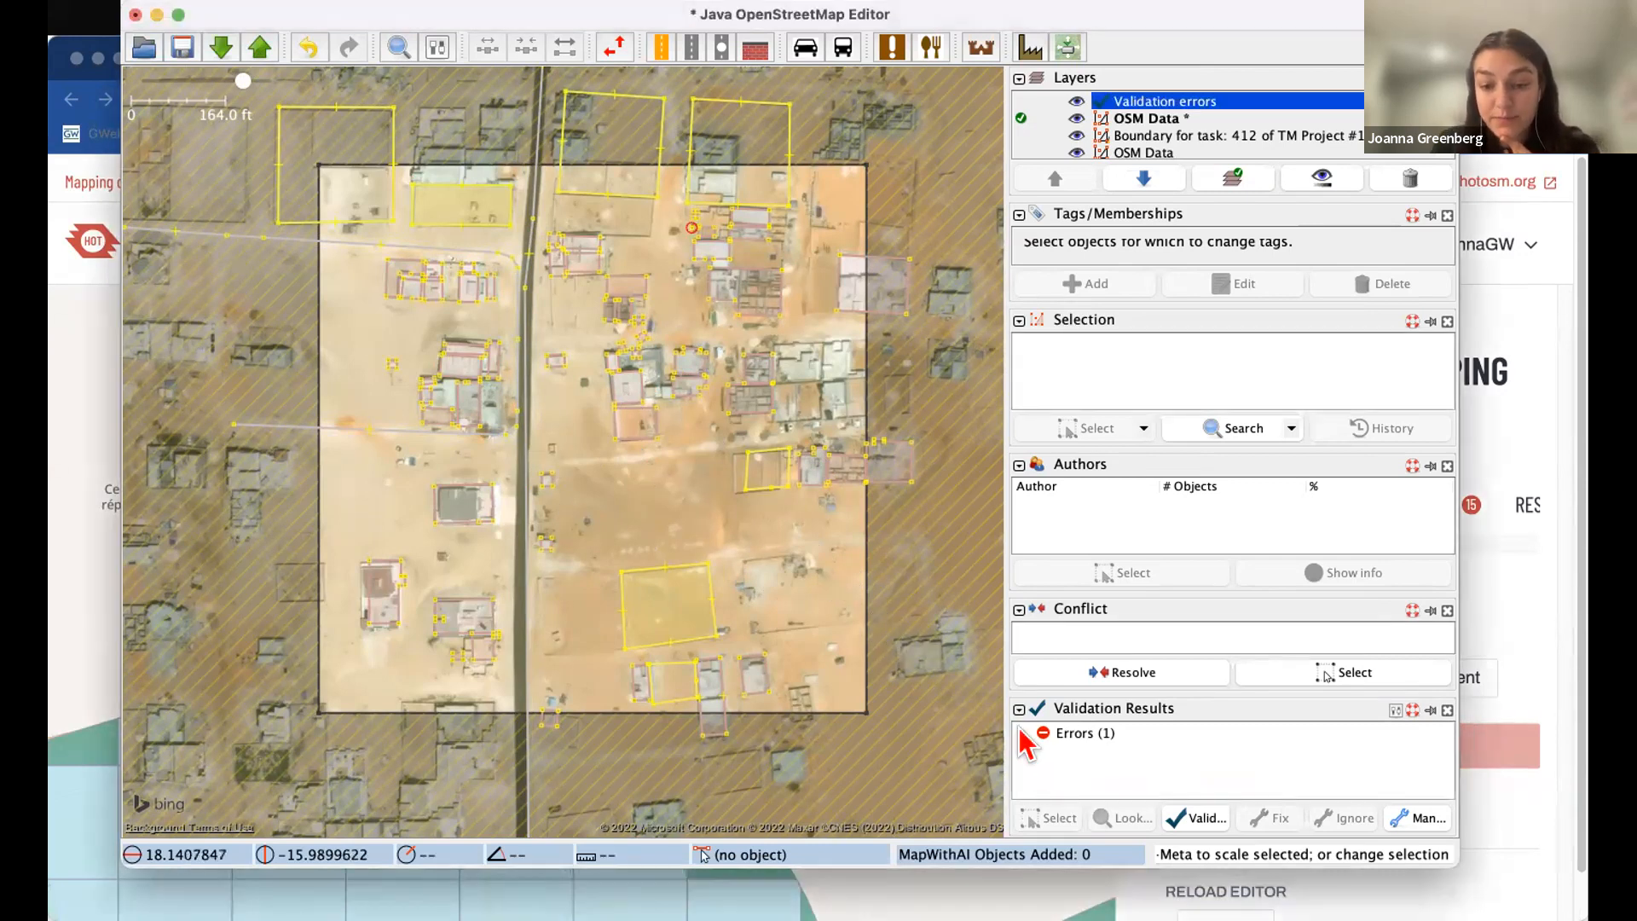
click(1024, 732)
click(1045, 753)
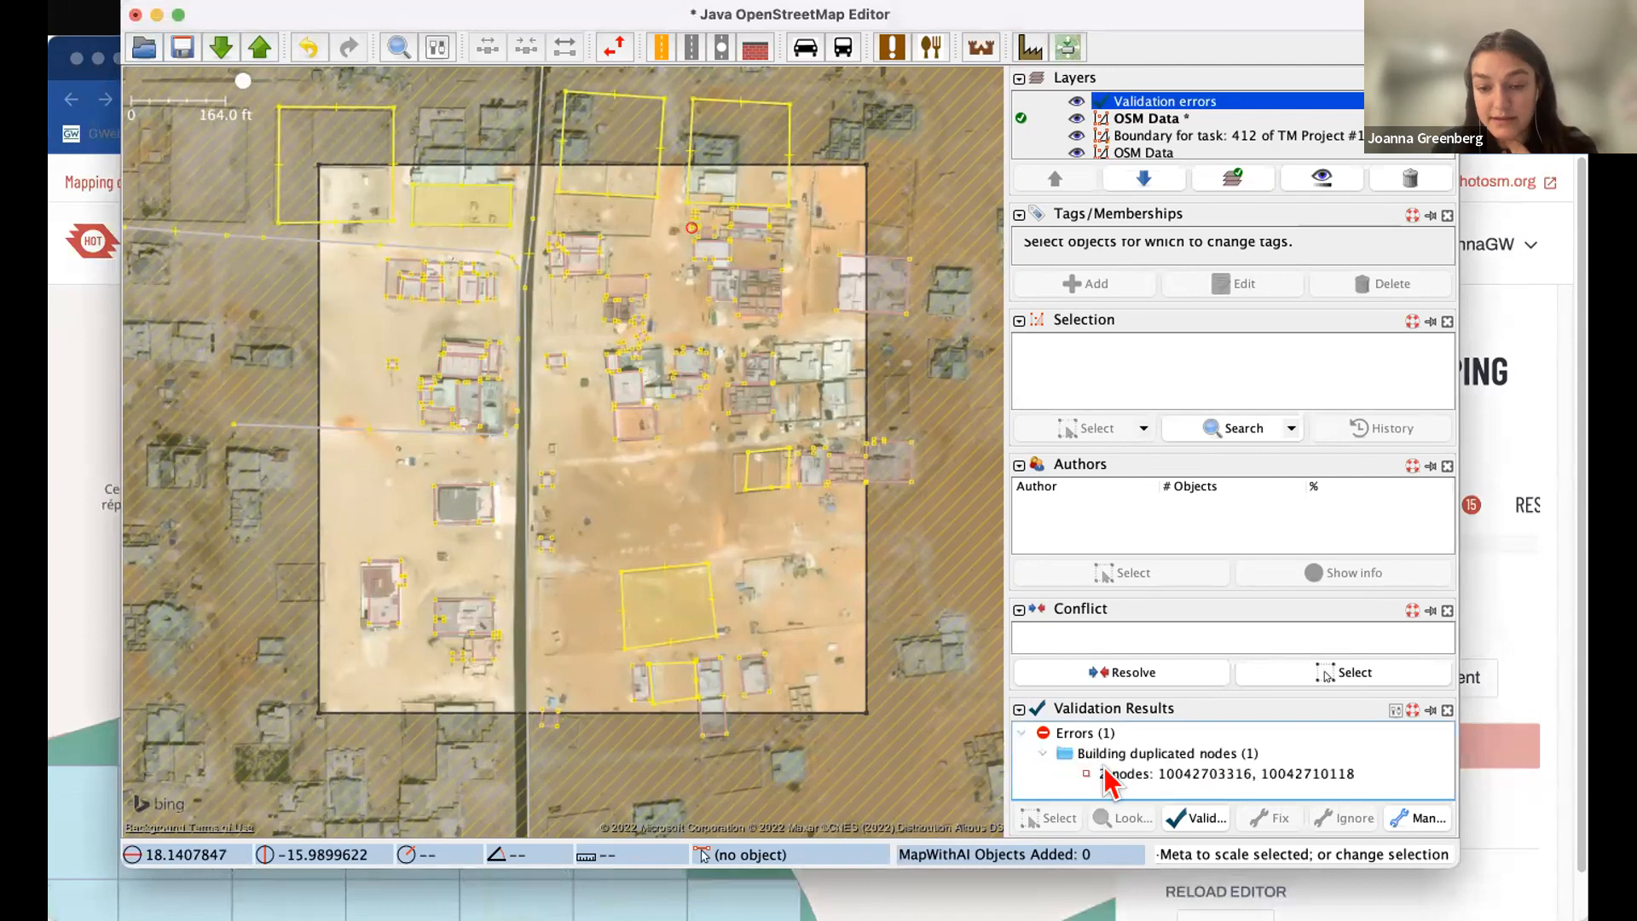
right_click(1108, 773)
click(1193, 783)
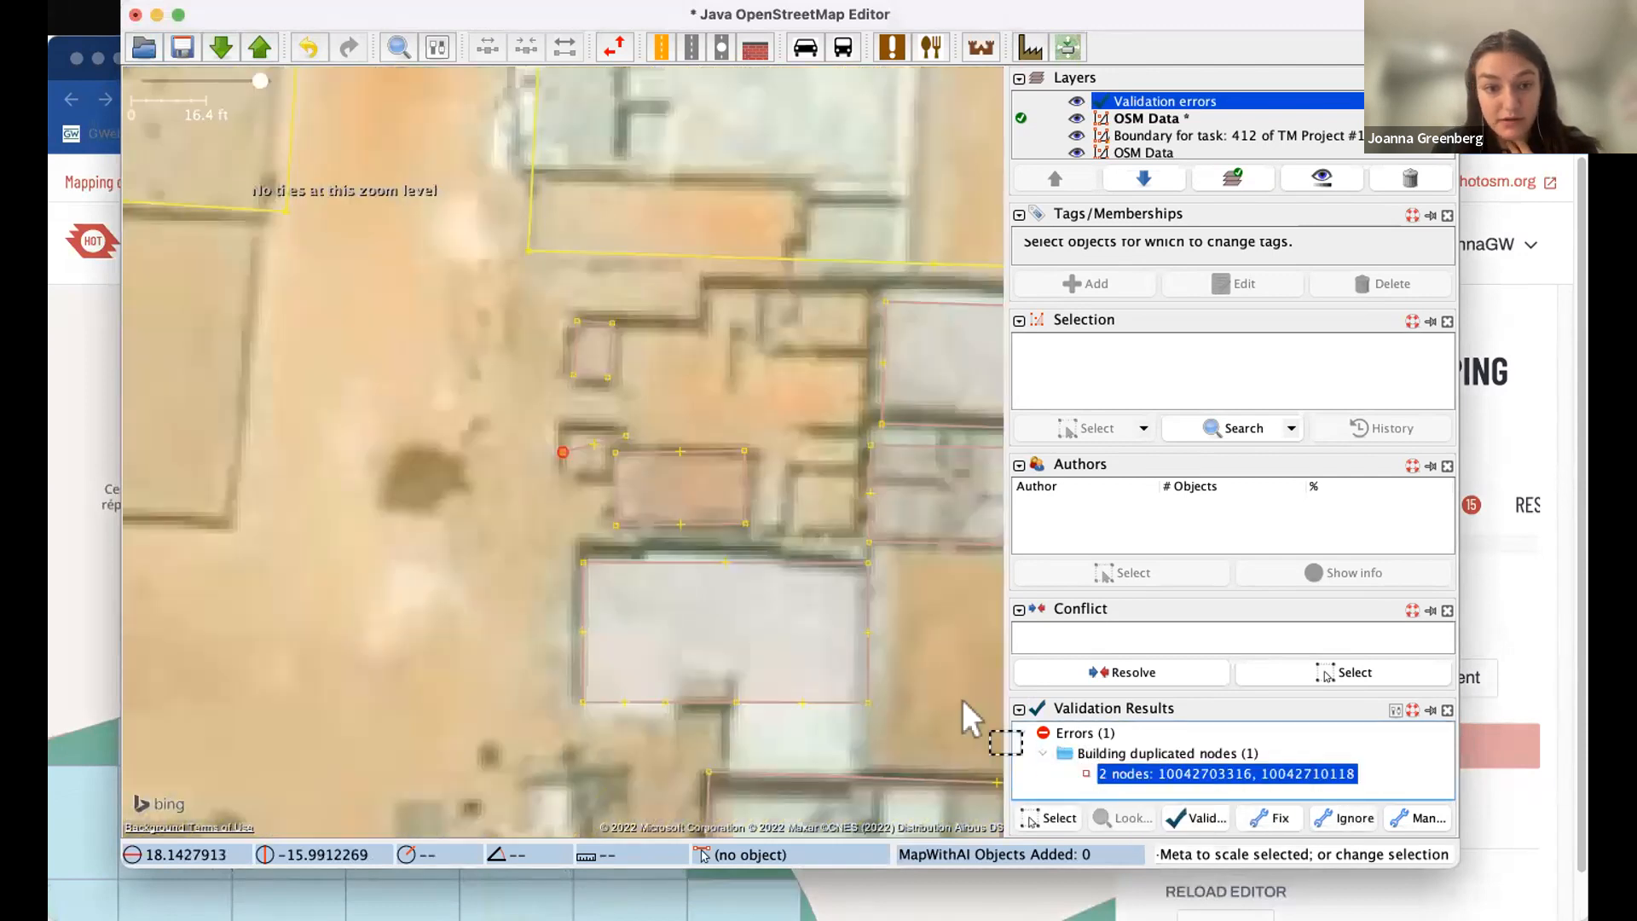
- Separate the duplicated nodes of the small three-node building, spread its corners outward and select it to inspect the shape
click(582, 445)
scroll(581, 444, up, 2)
click(562, 448)
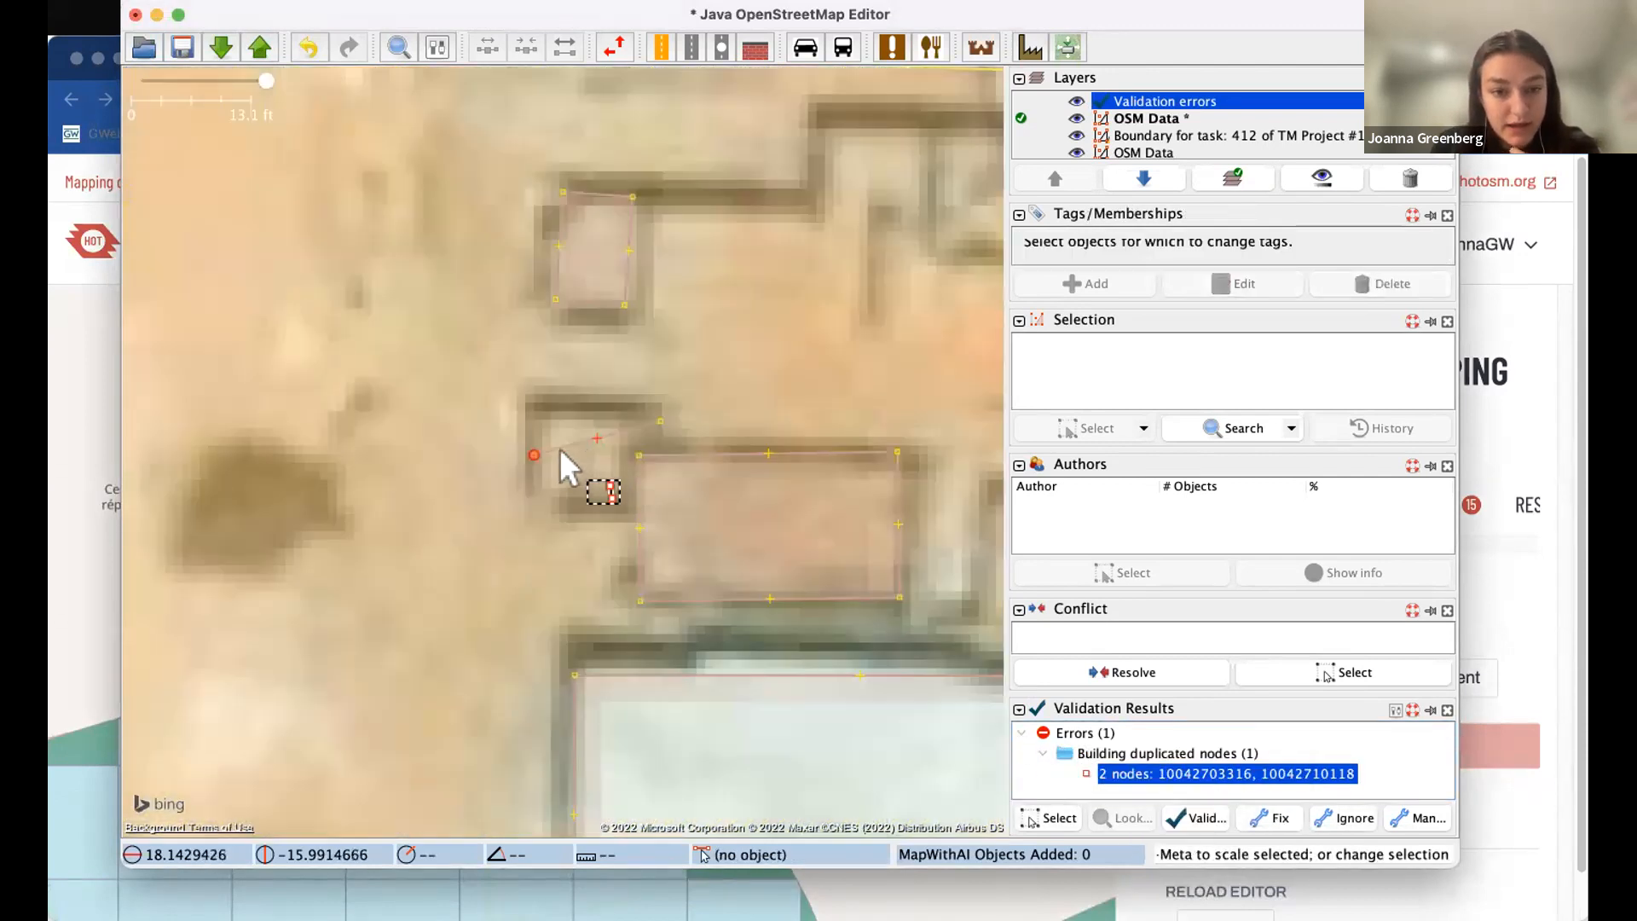
click(594, 434)
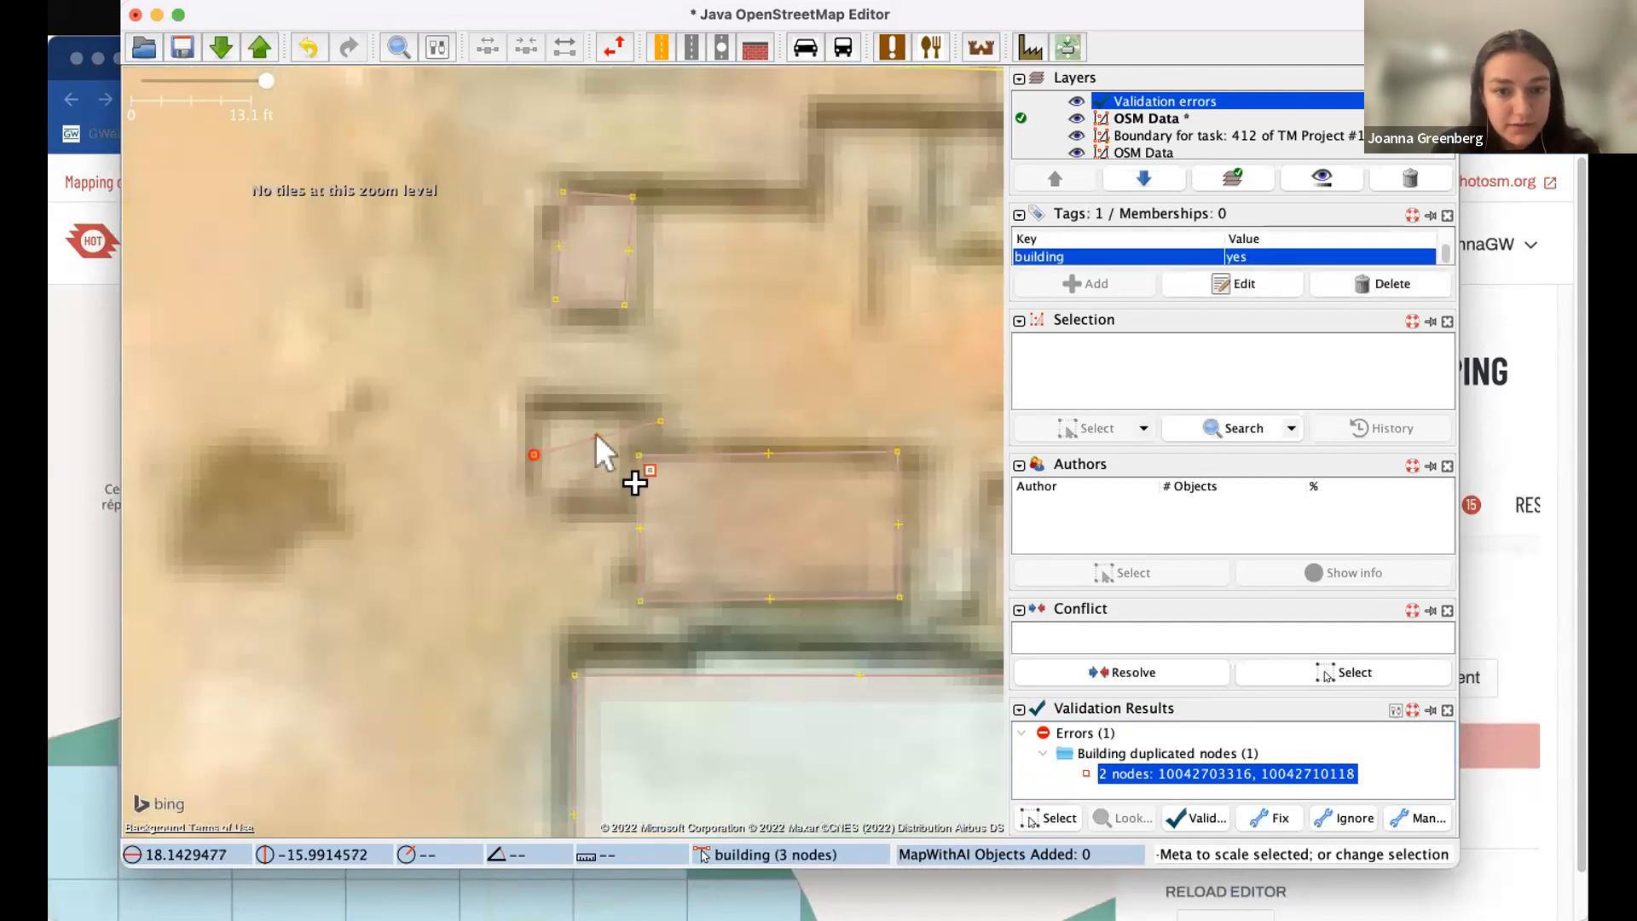
click(534, 455)
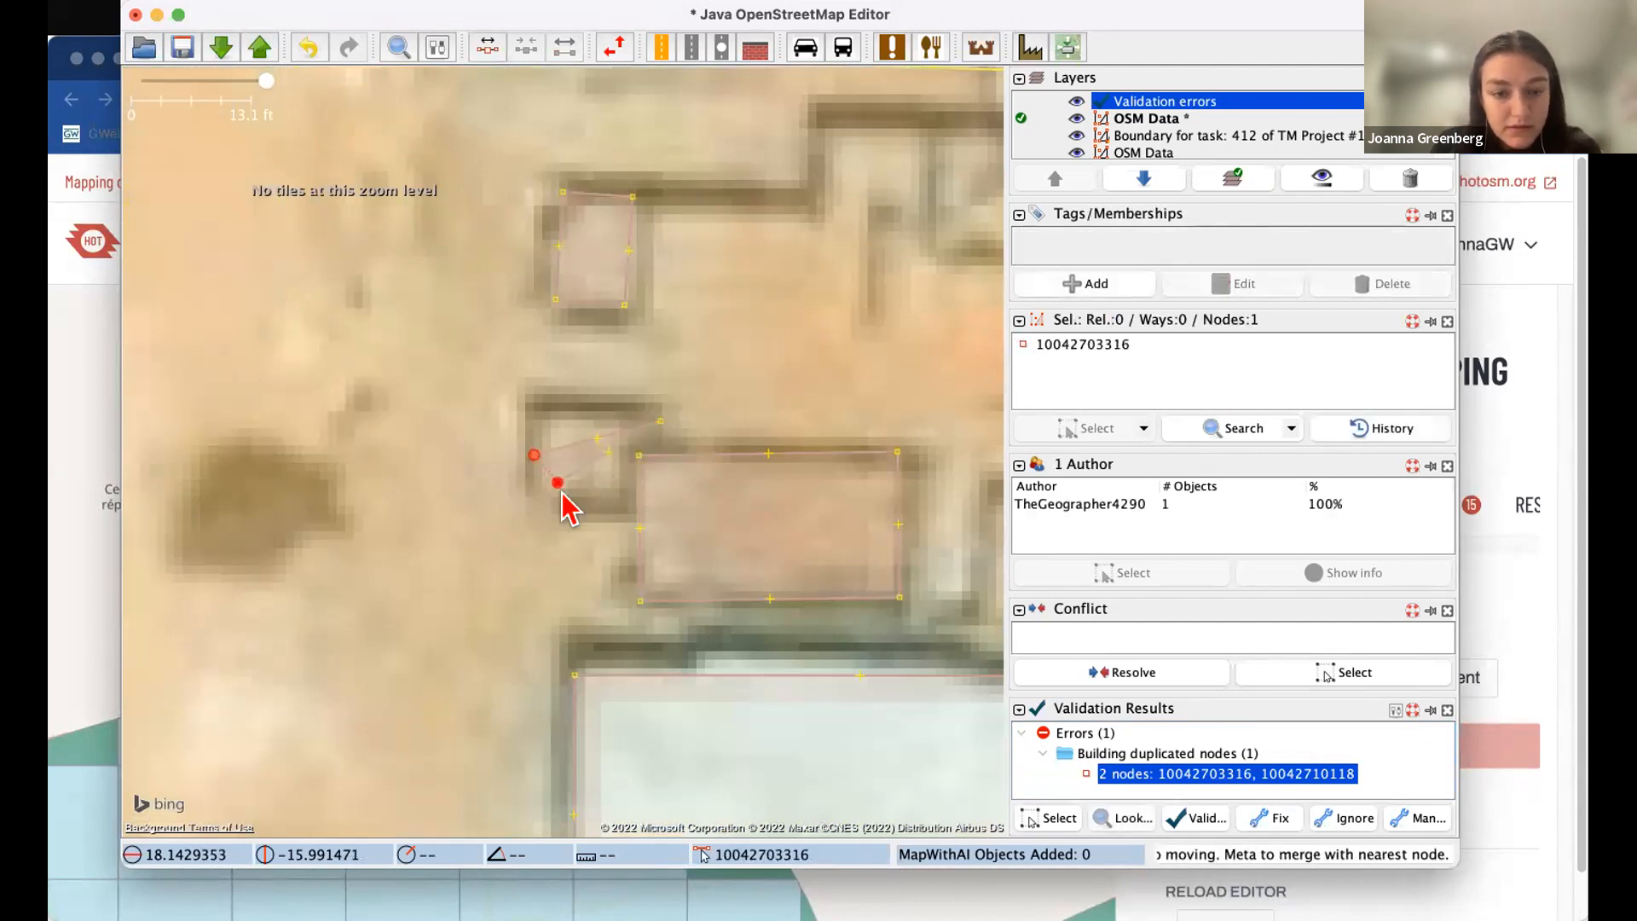
drag(533, 456, 508, 421)
drag(658, 426, 686, 393)
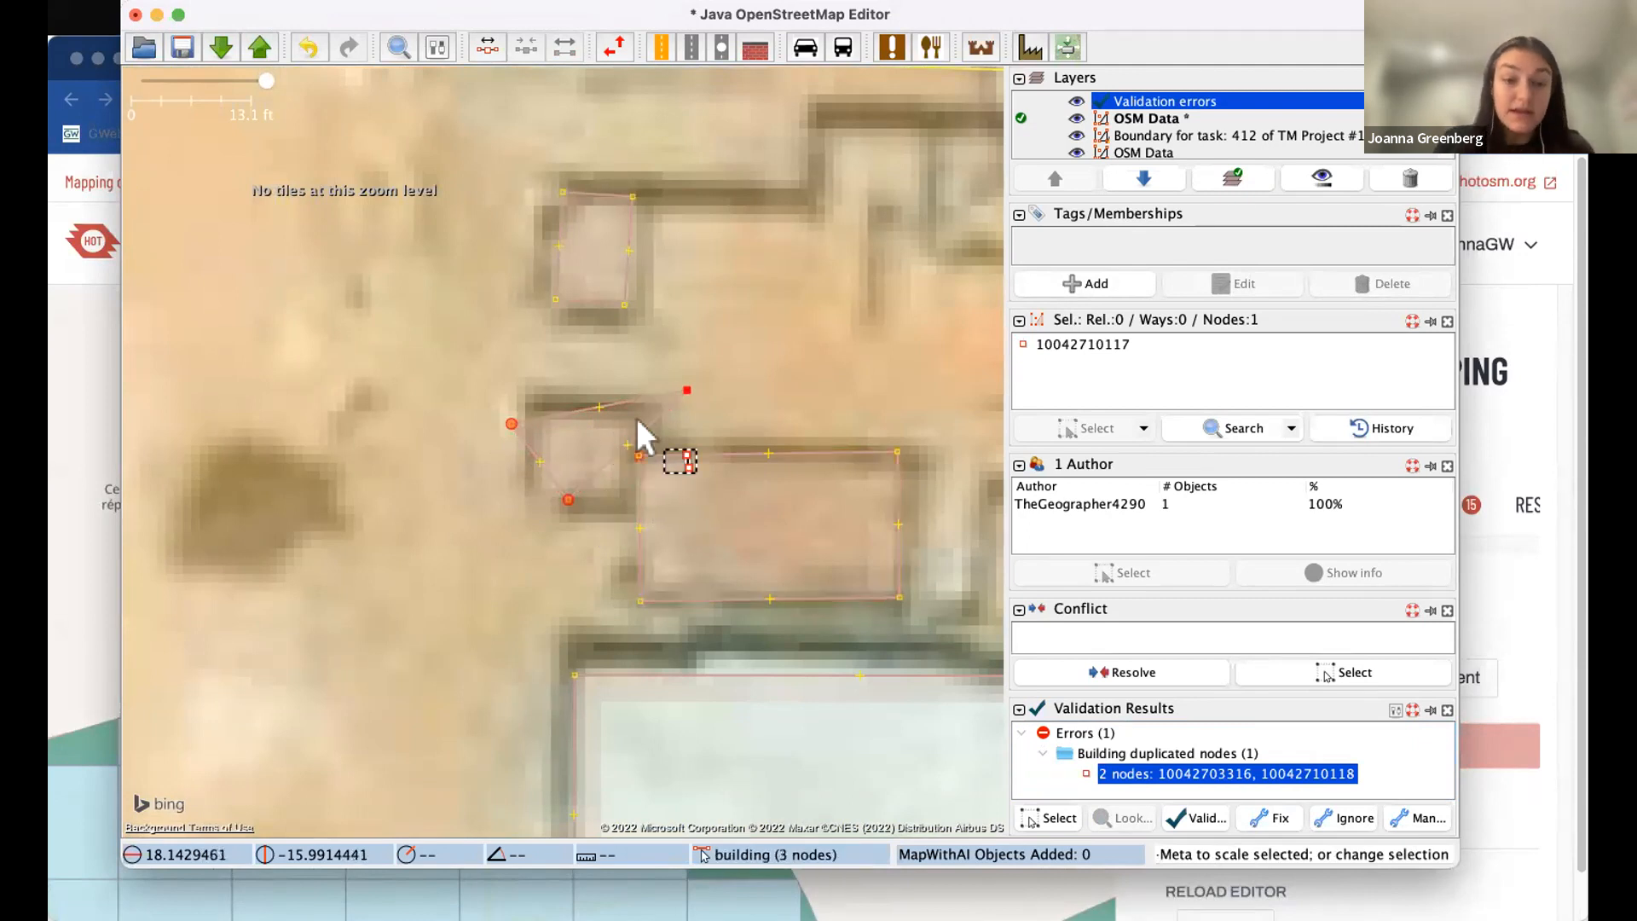
click(596, 493)
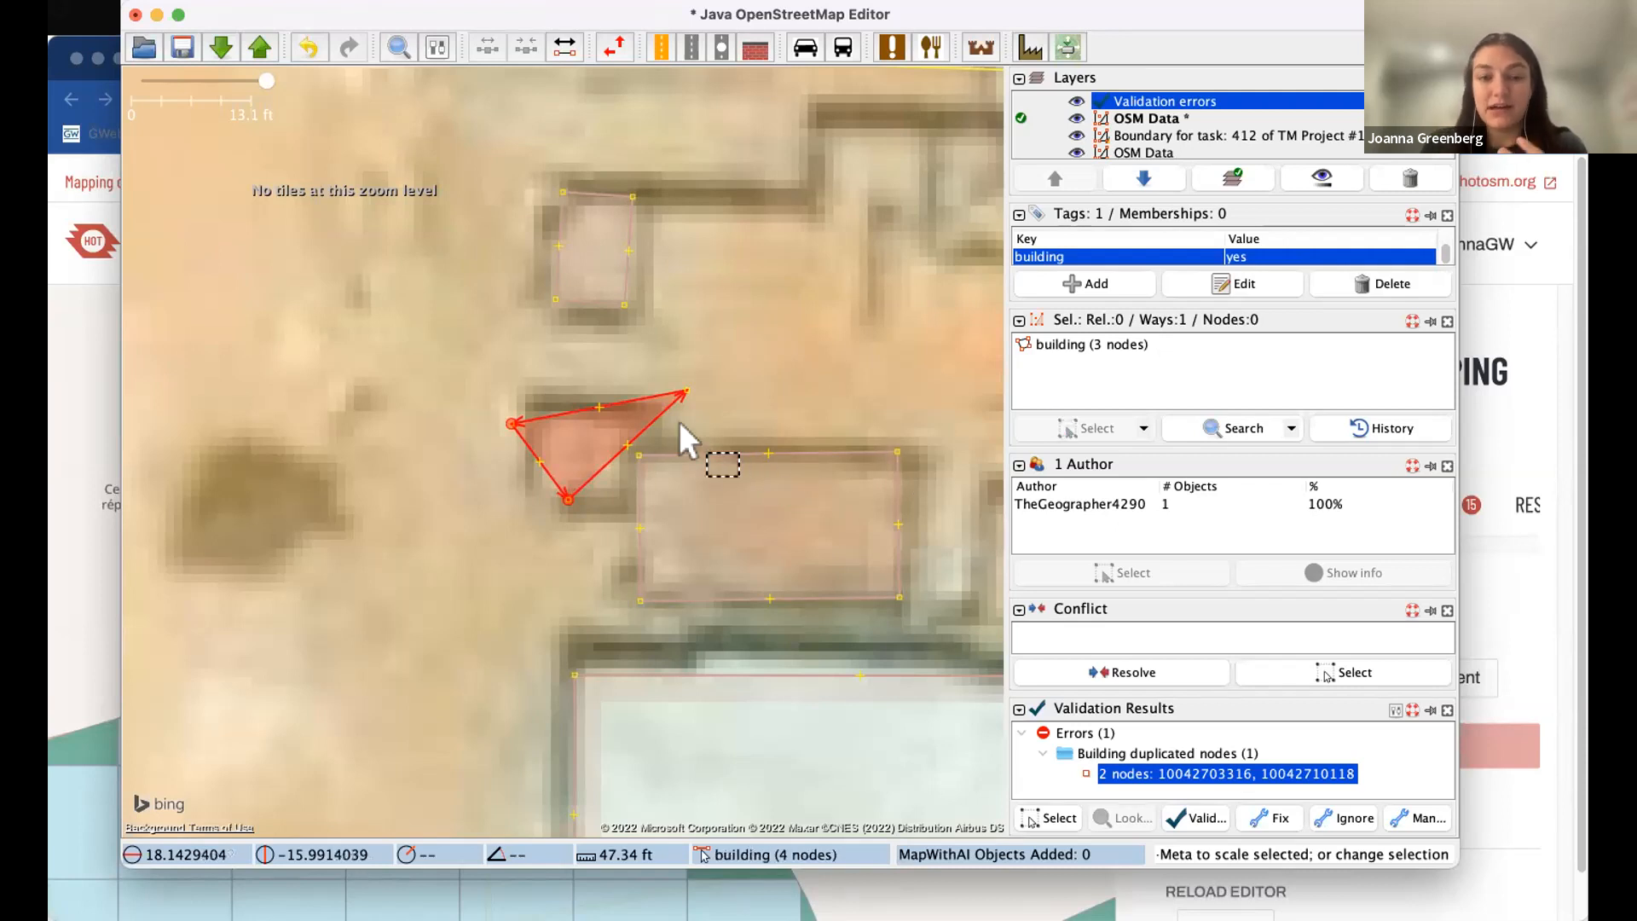
- Rebuild the small collapsed building as a four-corner outline fitted to its roof and square it
drag(565, 418, 621, 508)
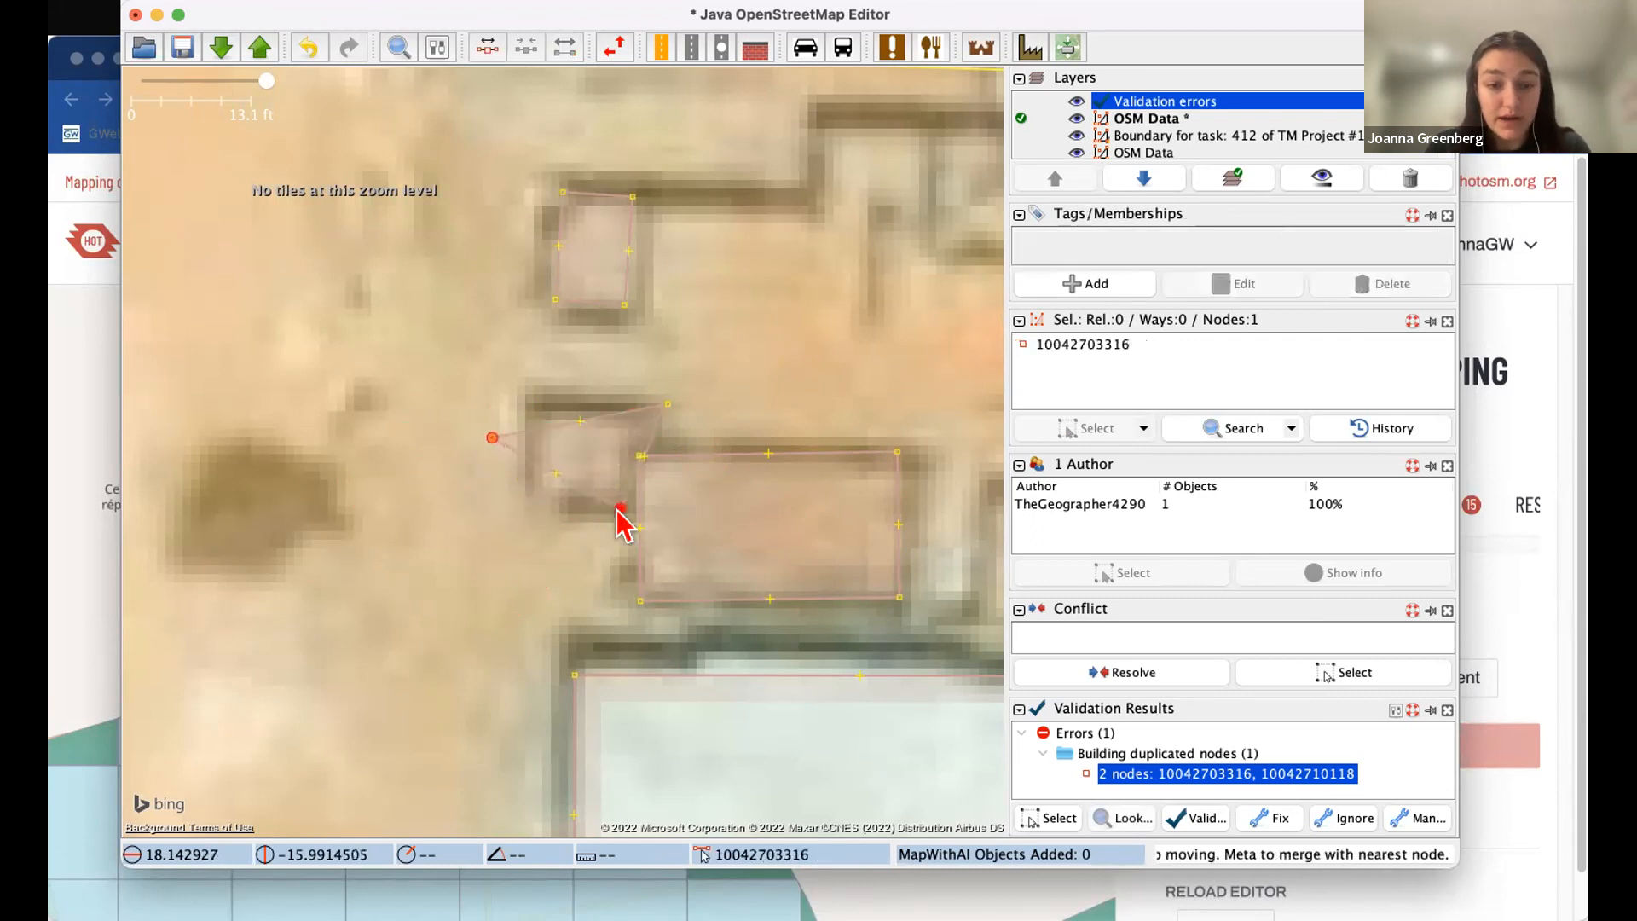
drag(493, 438, 535, 503)
drag(600, 453, 532, 412)
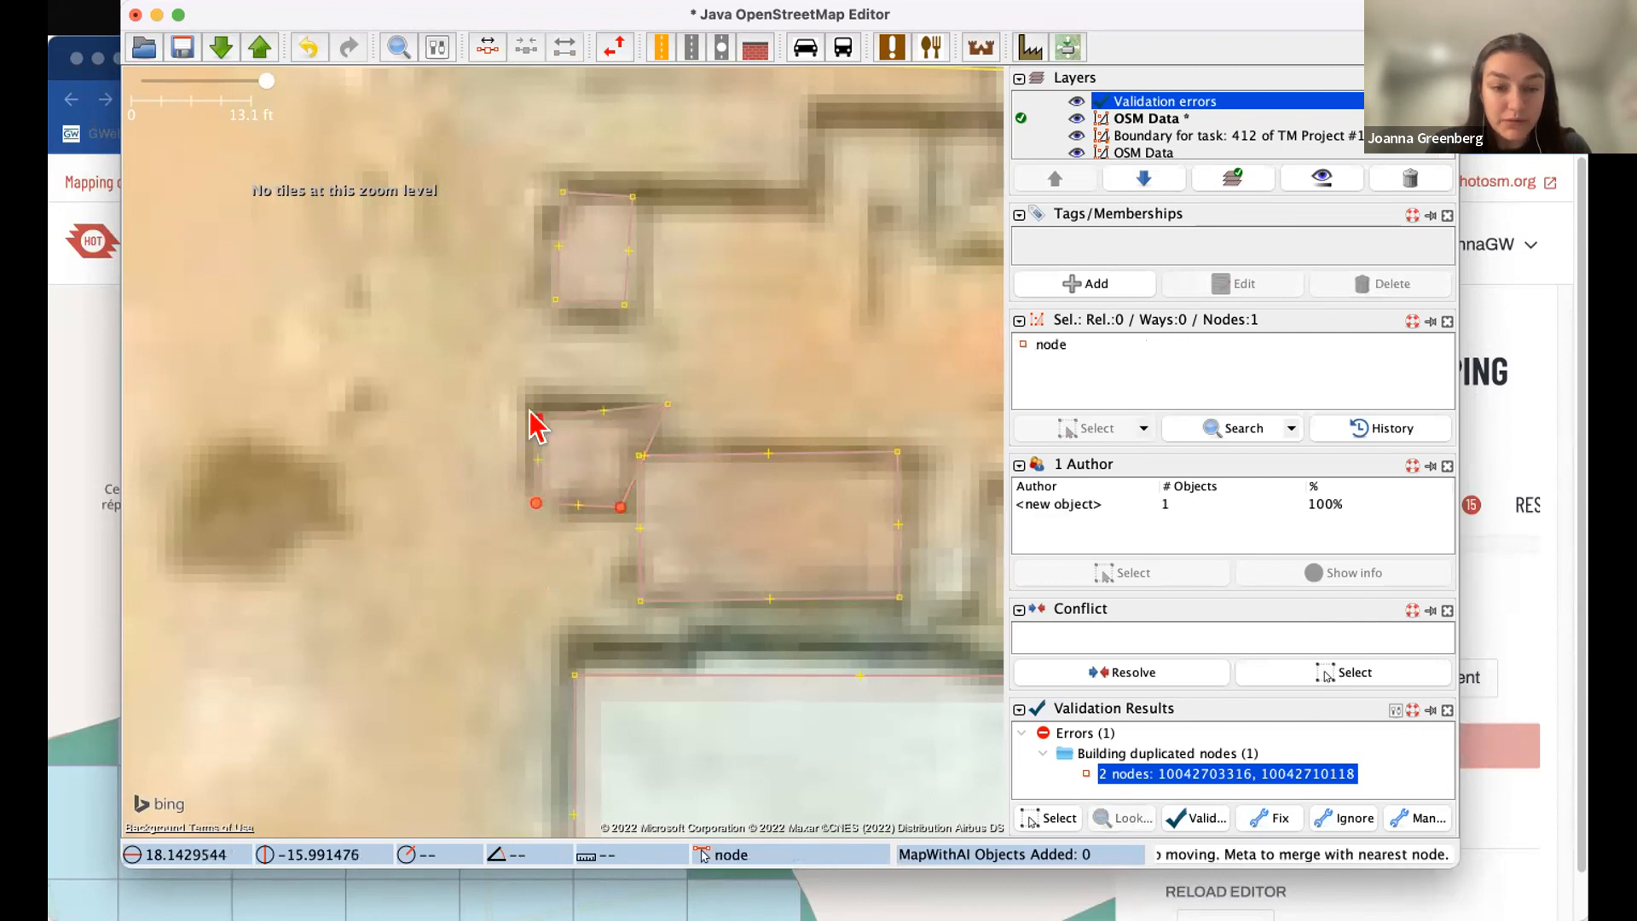
drag(669, 404, 623, 411)
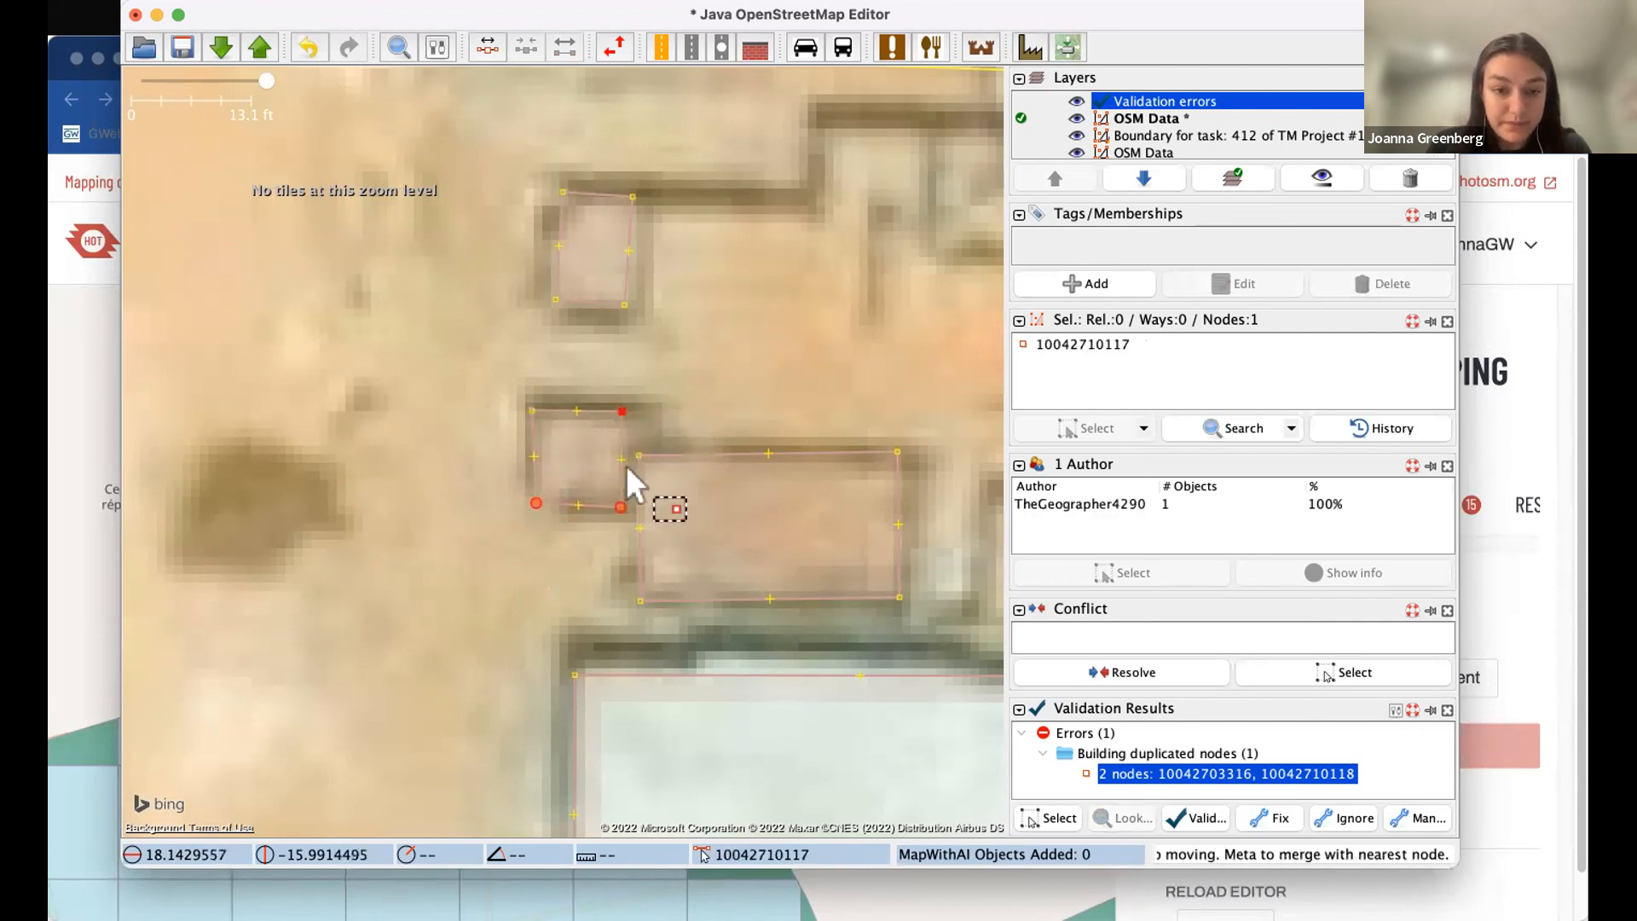
drag(620, 507, 631, 507)
drag(622, 411, 628, 411)
click(612, 409)
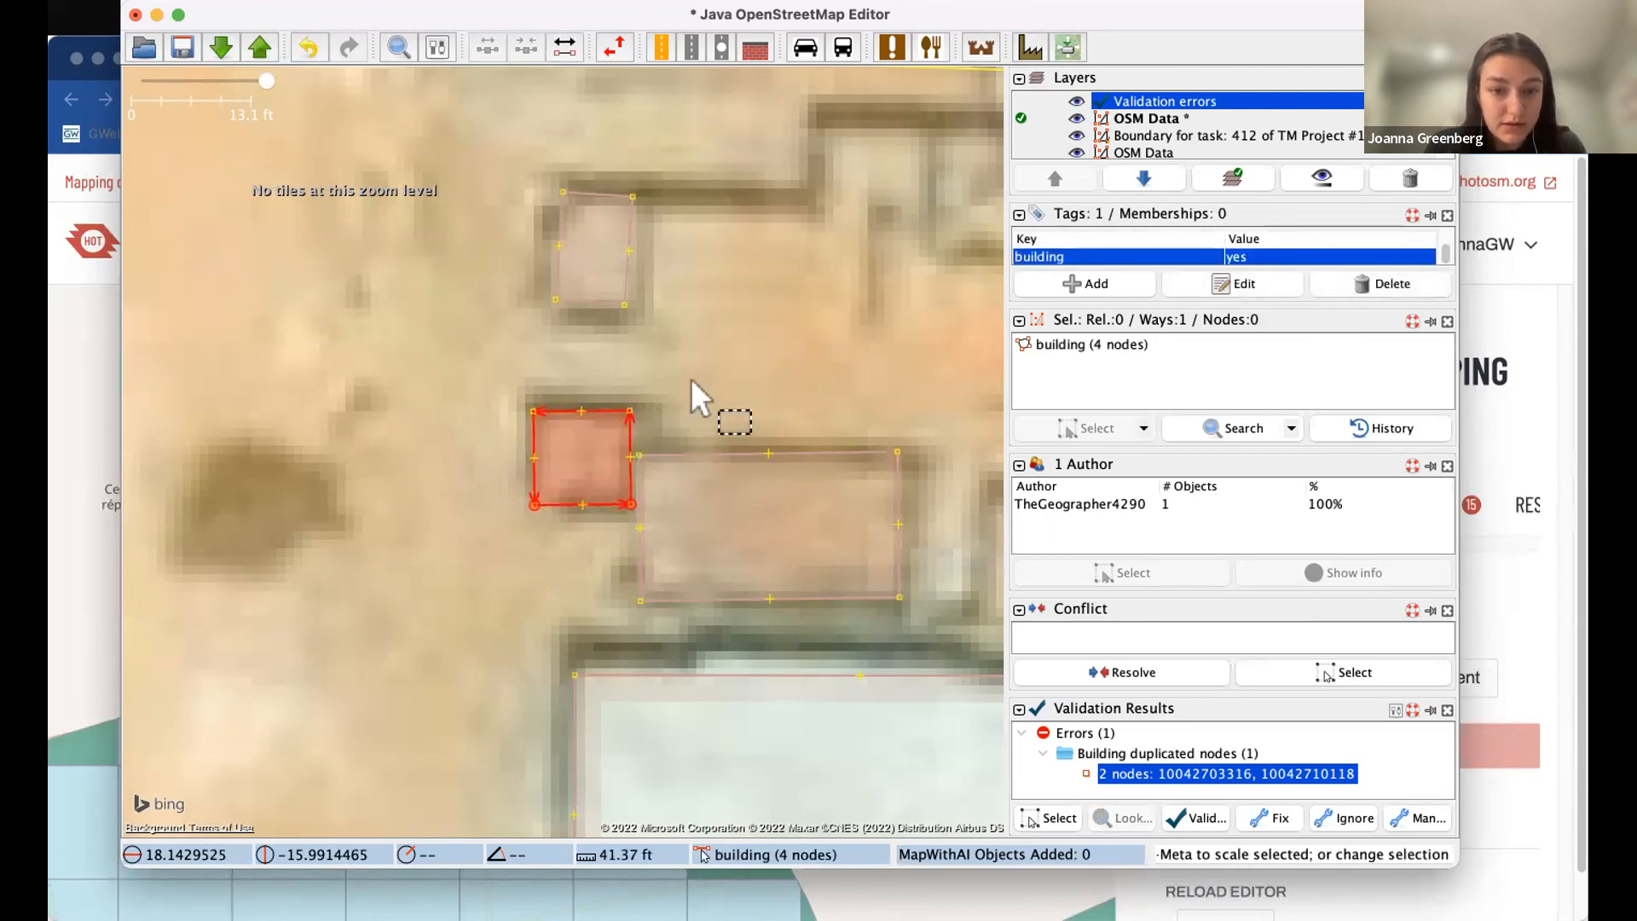
click(711, 396)
click(627, 422)
click(661, 404)
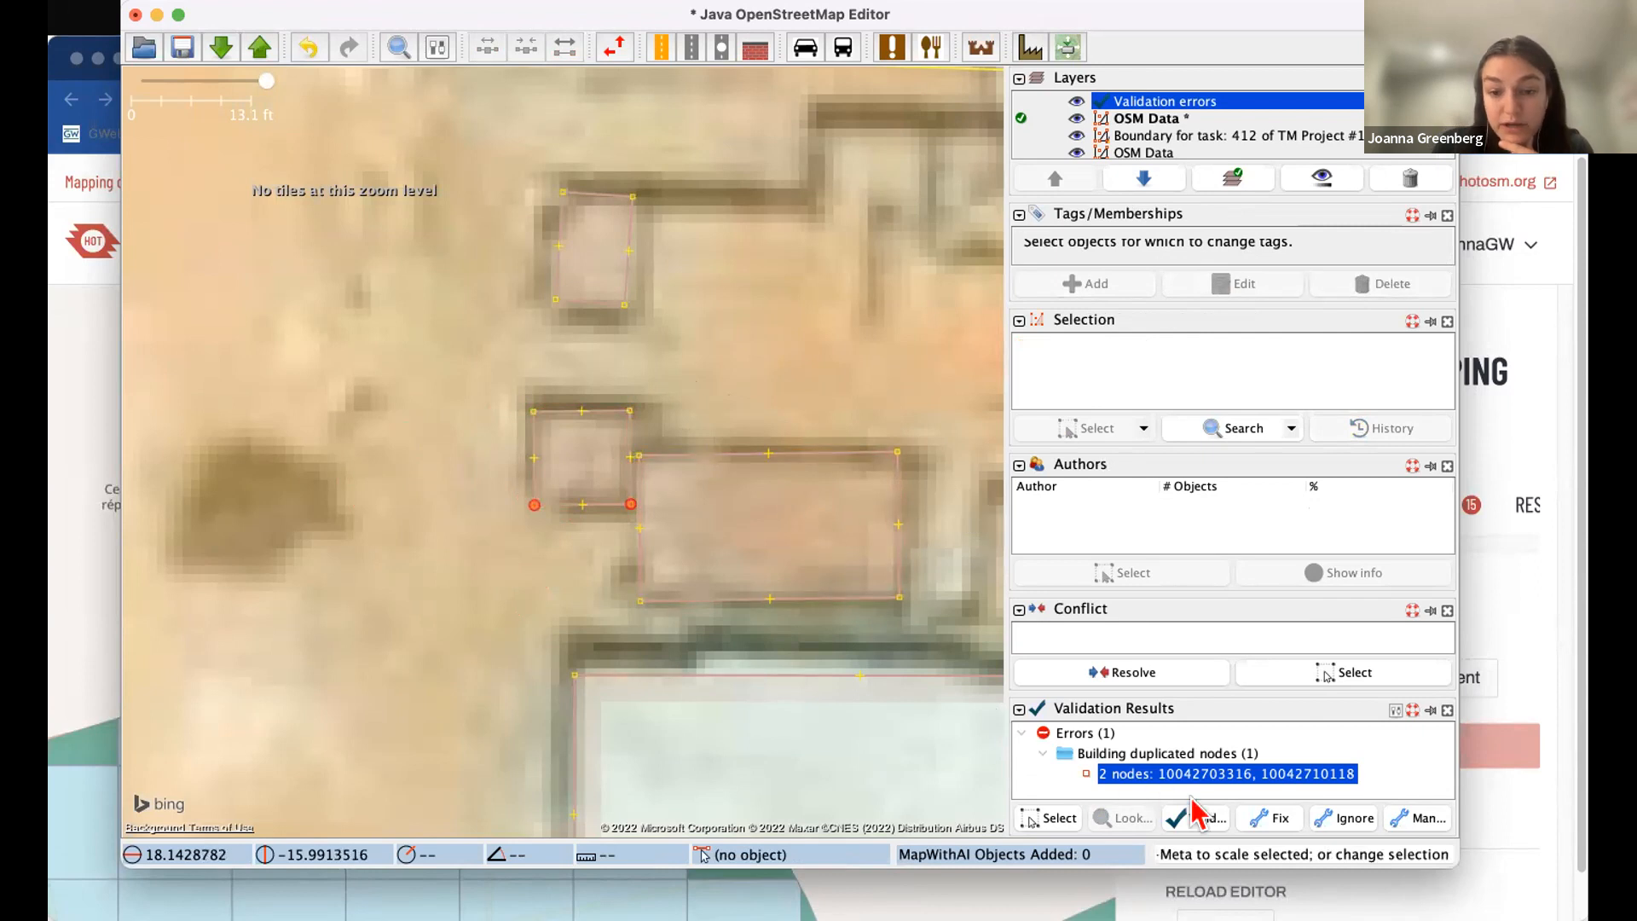
- Rerun the validation, expand the Overlapping buildings warning and zoom to the two overlapping ways
click(1204, 818)
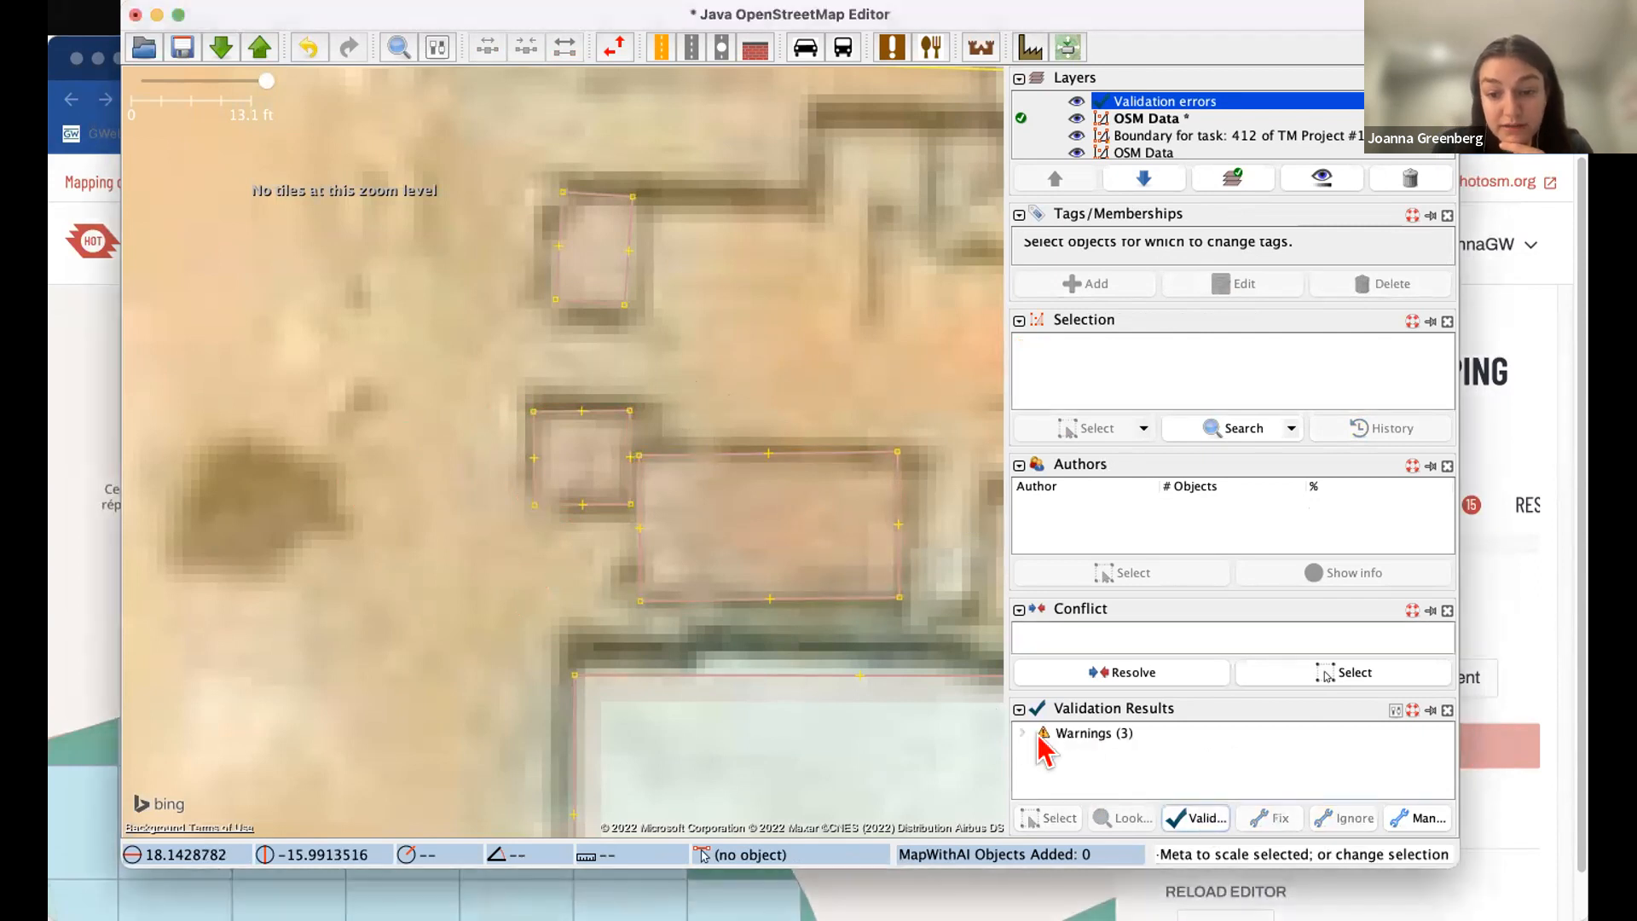
click(1023, 734)
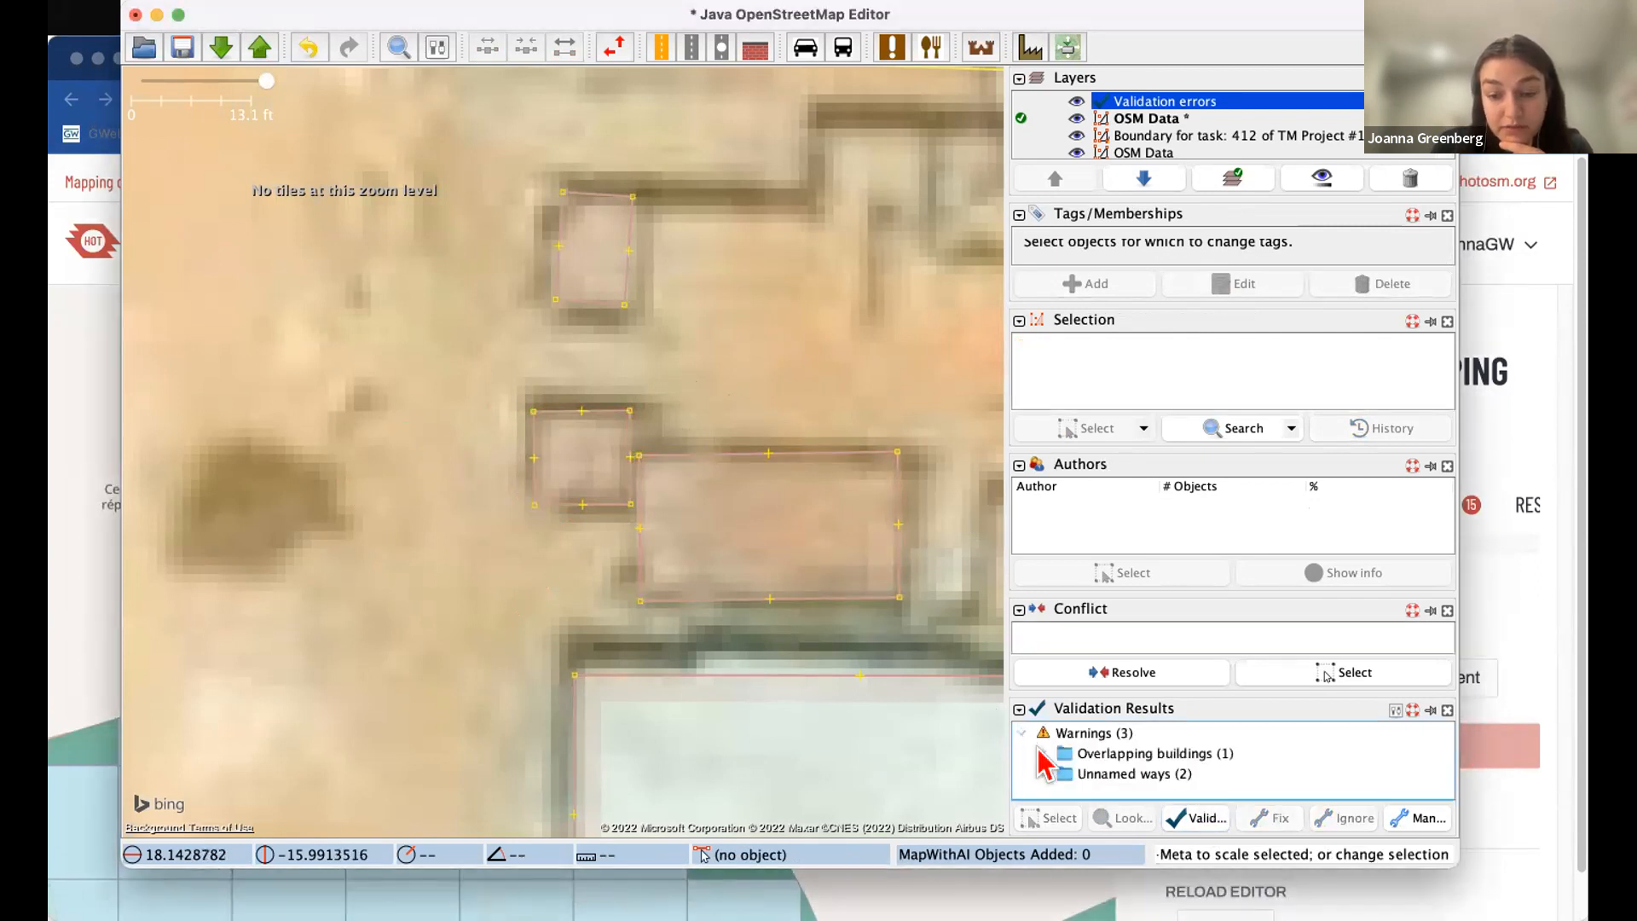
click(1041, 754)
click(1093, 774)
right_click(1104, 774)
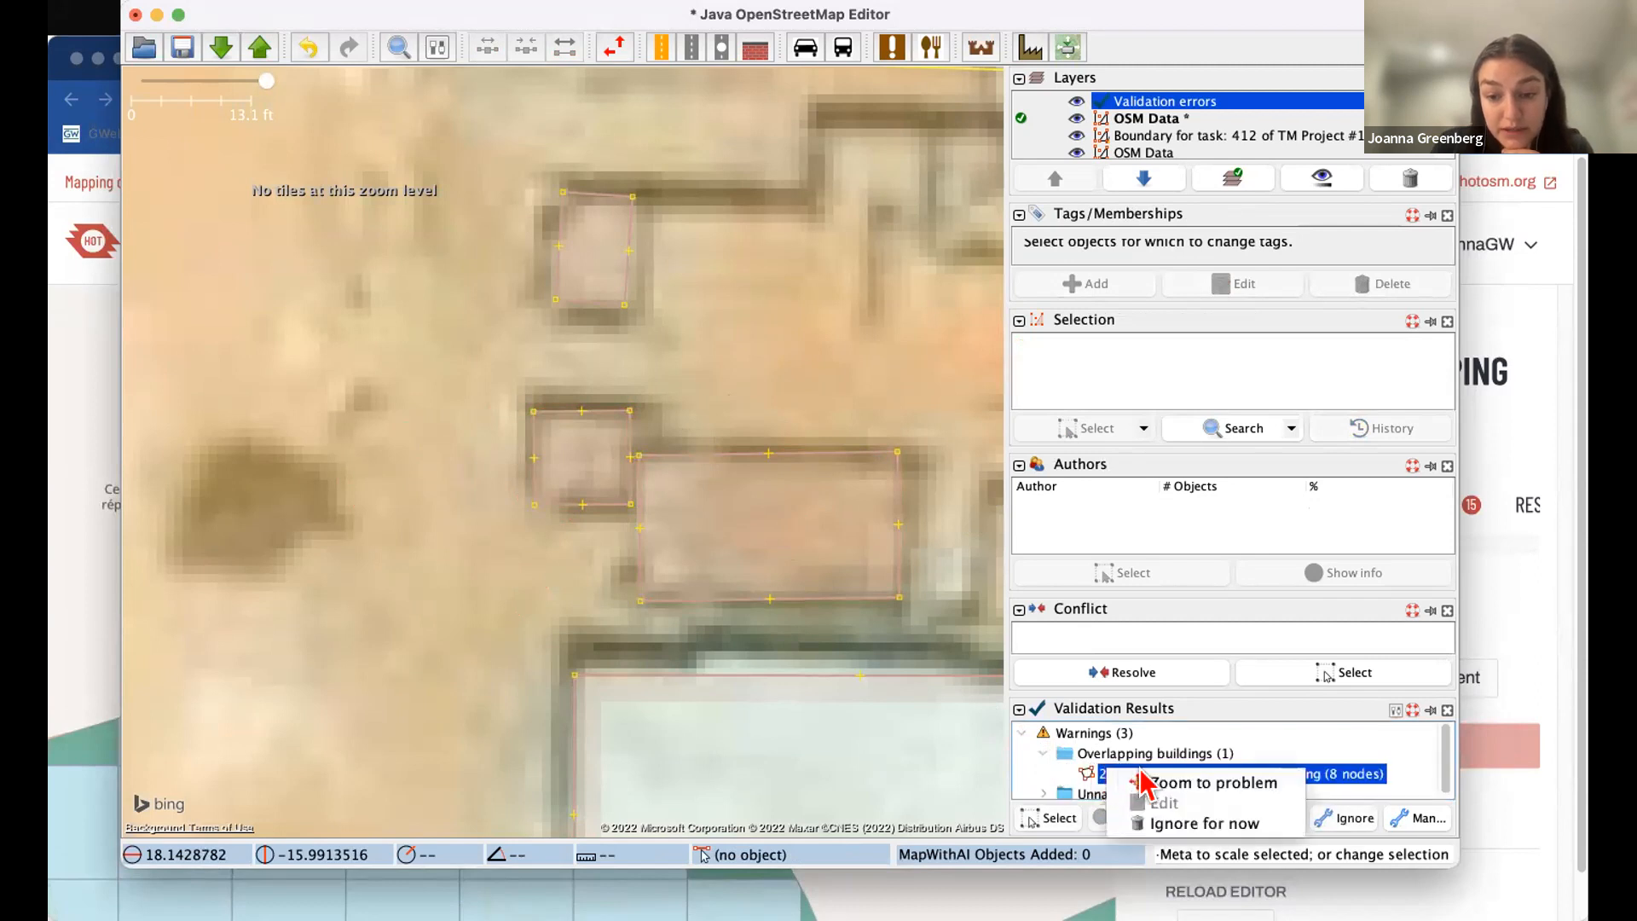
click(1193, 782)
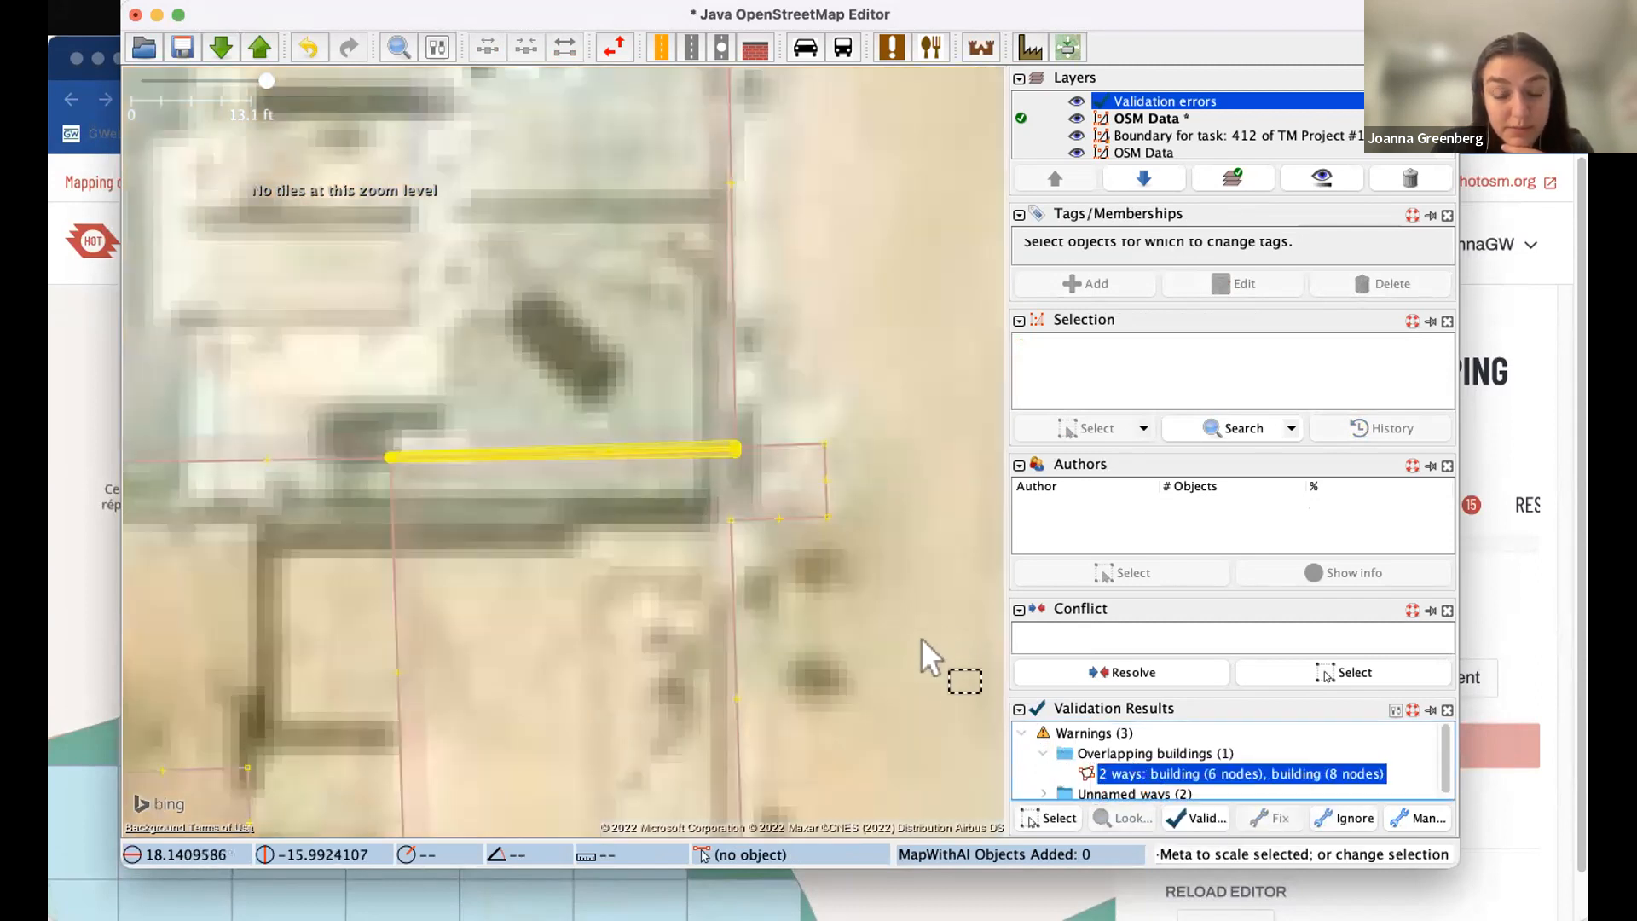
- Move the six-node building south, clear of the overlapping neighbour, and extend its west side out to the wall in the imagery
drag(861, 680, 911, 631)
scroll(910, 631, down, 2)
drag(848, 584, 824, 655)
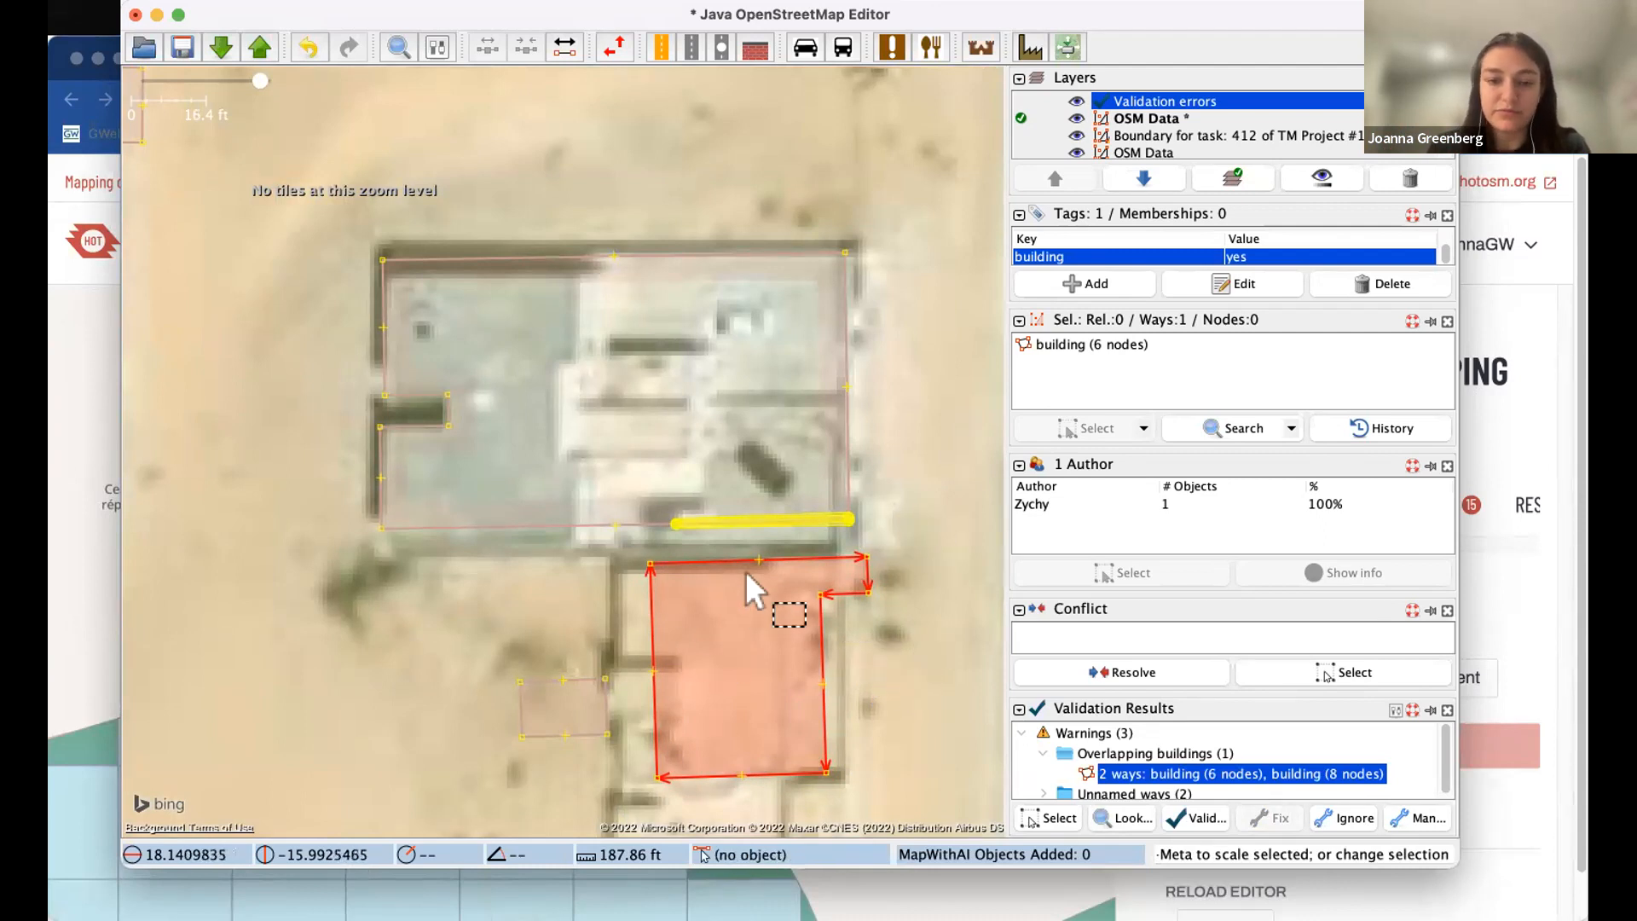
drag(791, 550, 776, 558)
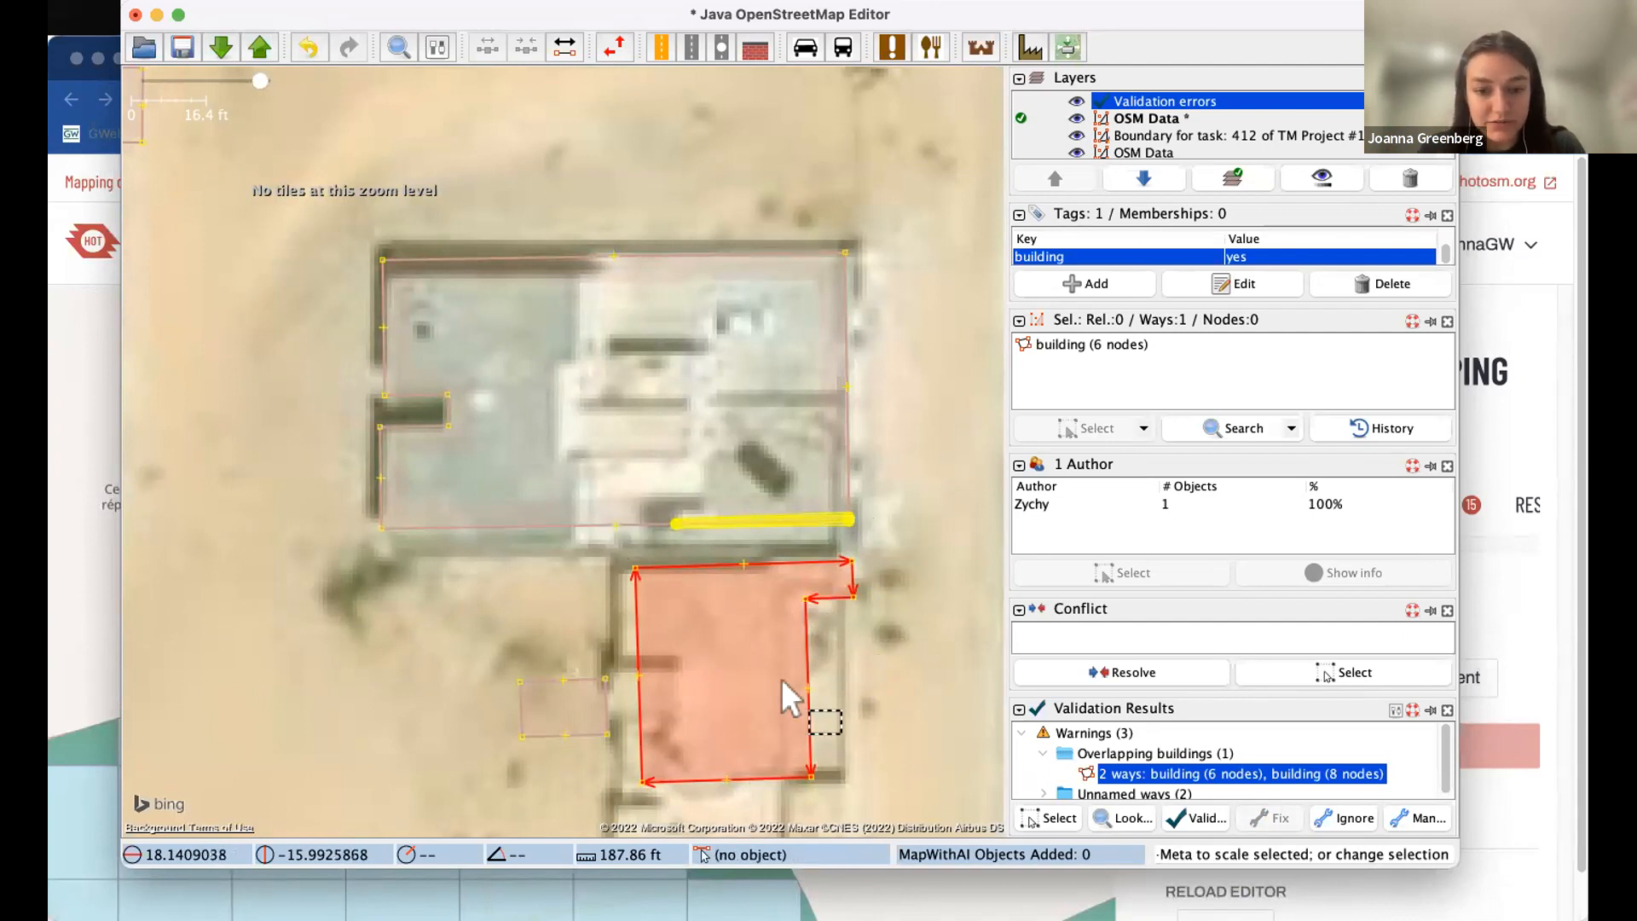
drag(632, 726, 612, 728)
drag(831, 599, 833, 620)
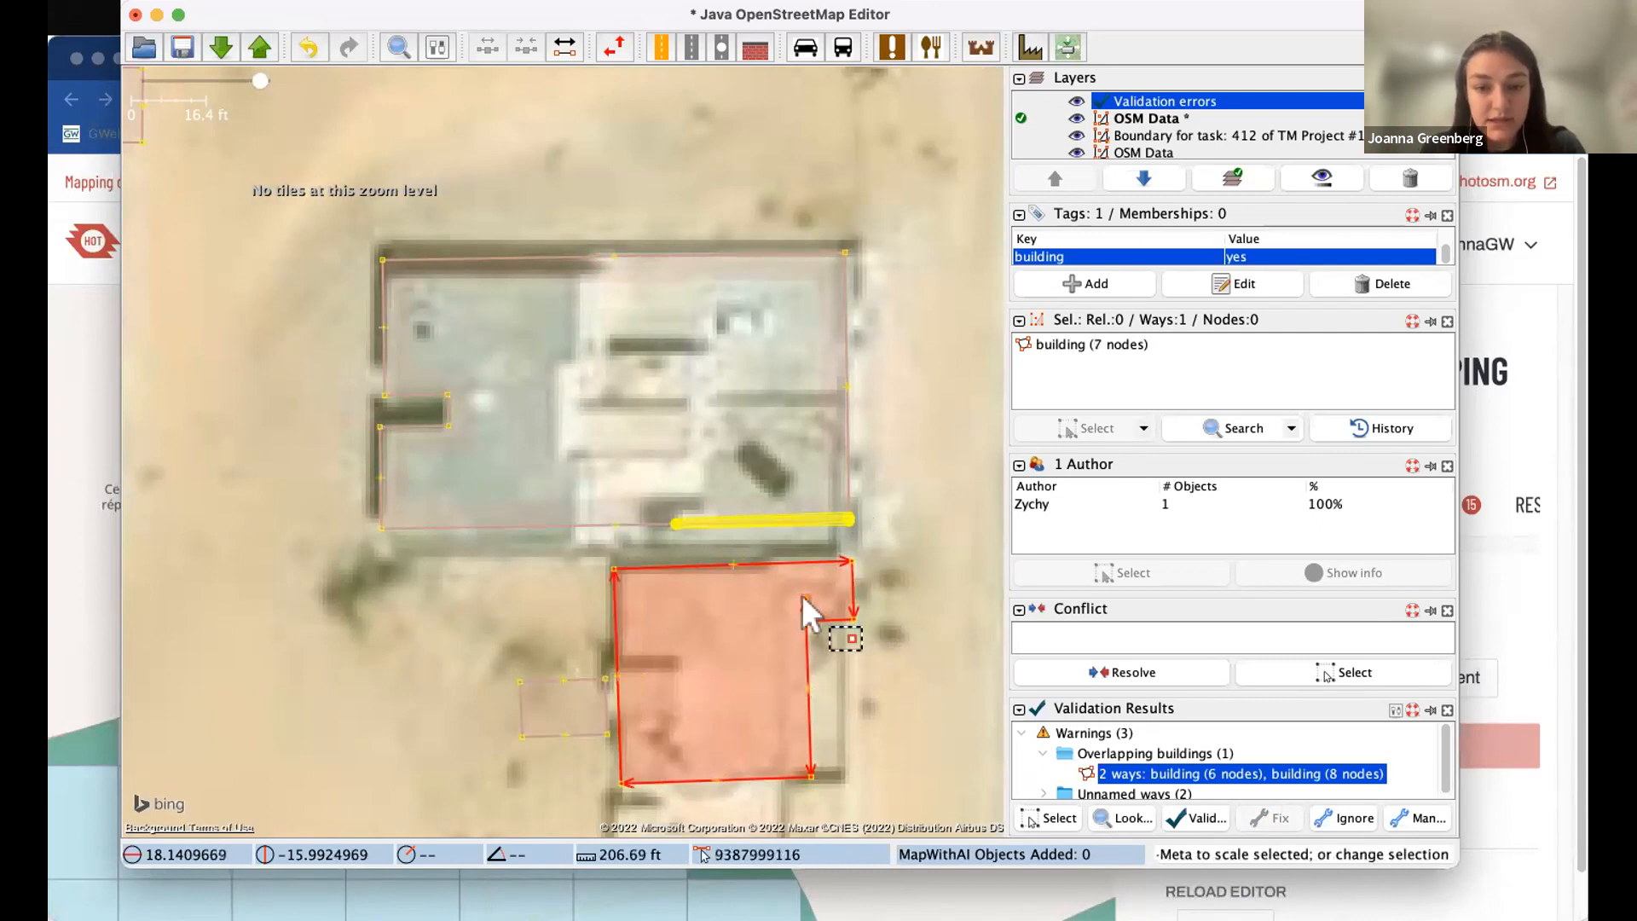
key(s)
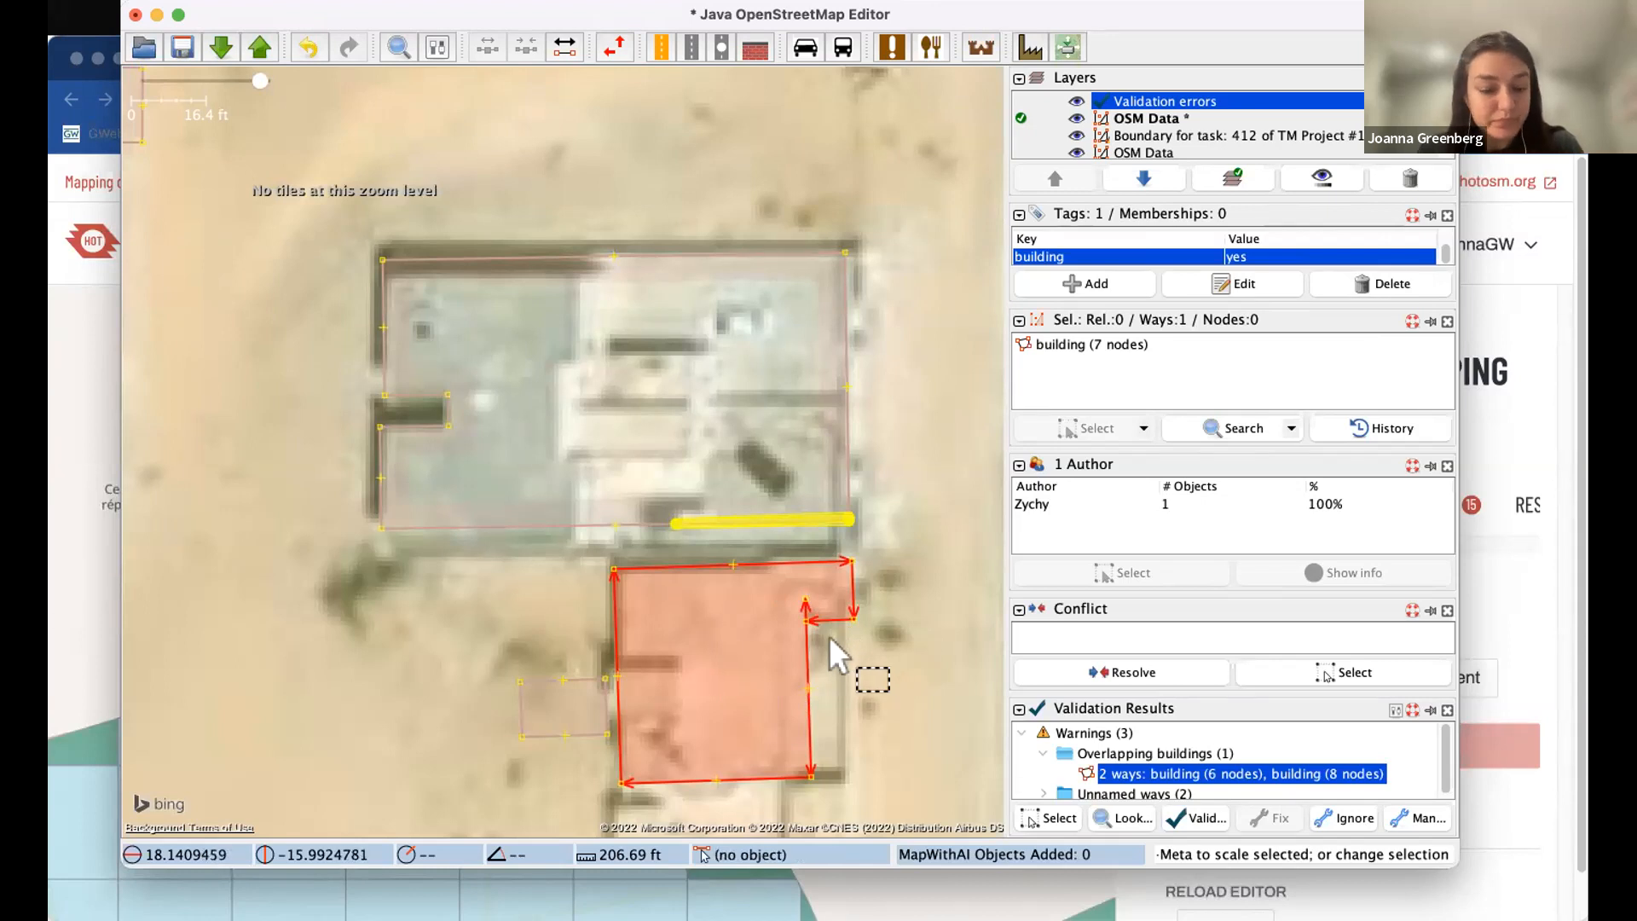
click(312, 49)
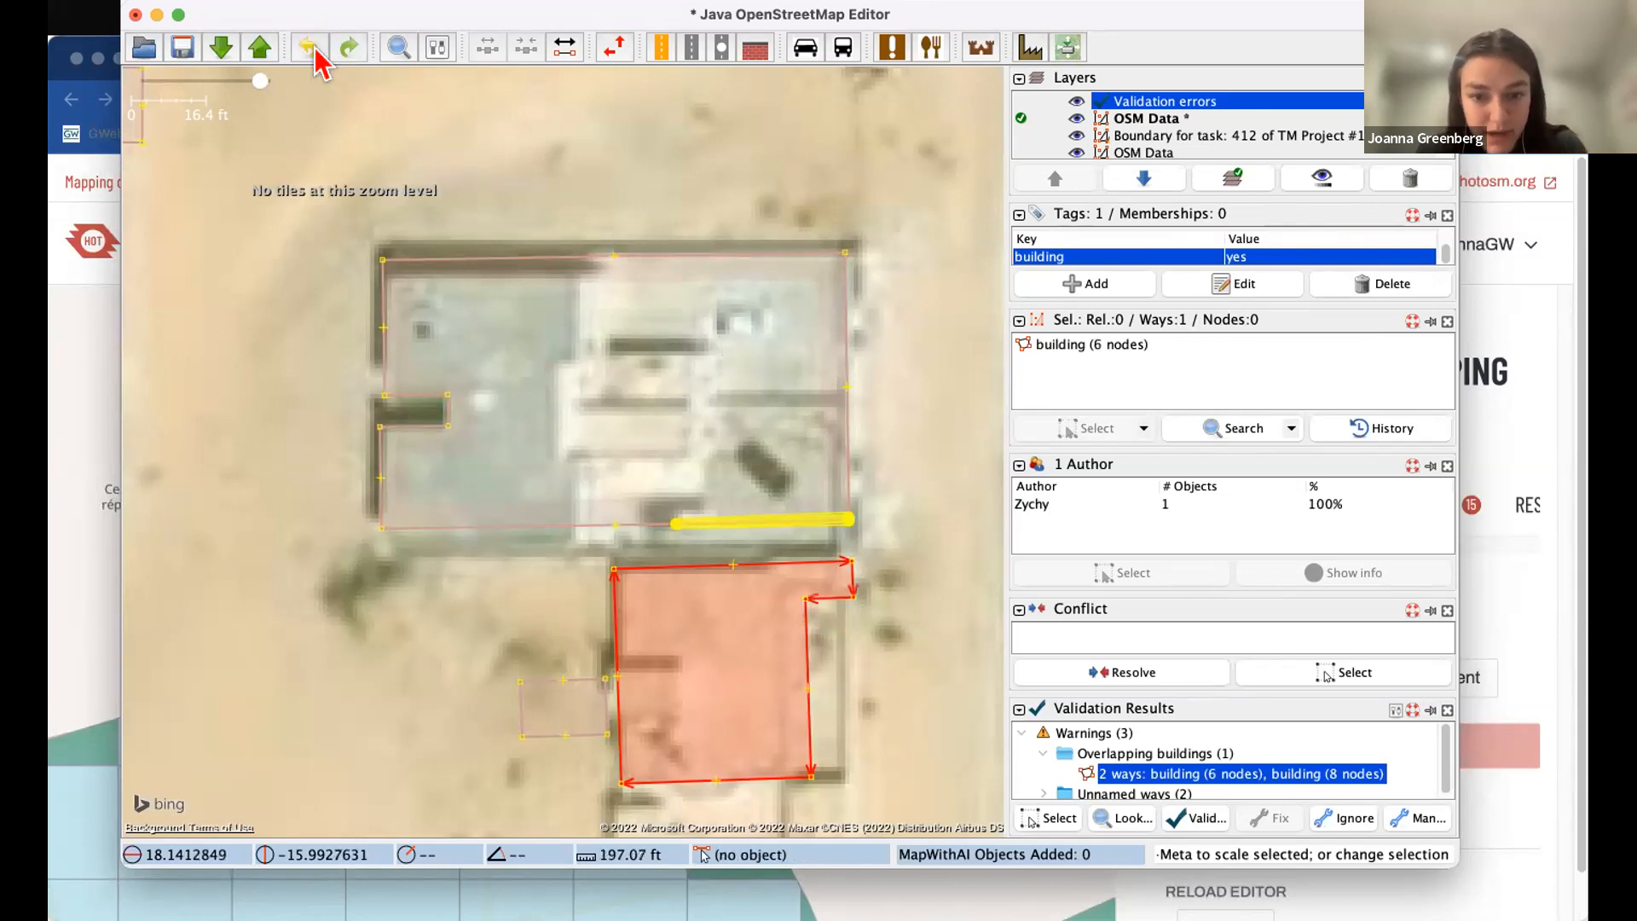
- Move the two lower corners of the building's small eastern extension farther south and square the outline
click(804, 597)
mouse_move(802, 595)
mouse_down()
mouse_move(824, 617)
mouse_move(800, 631)
mouse_move(804, 609)
mouse_up()
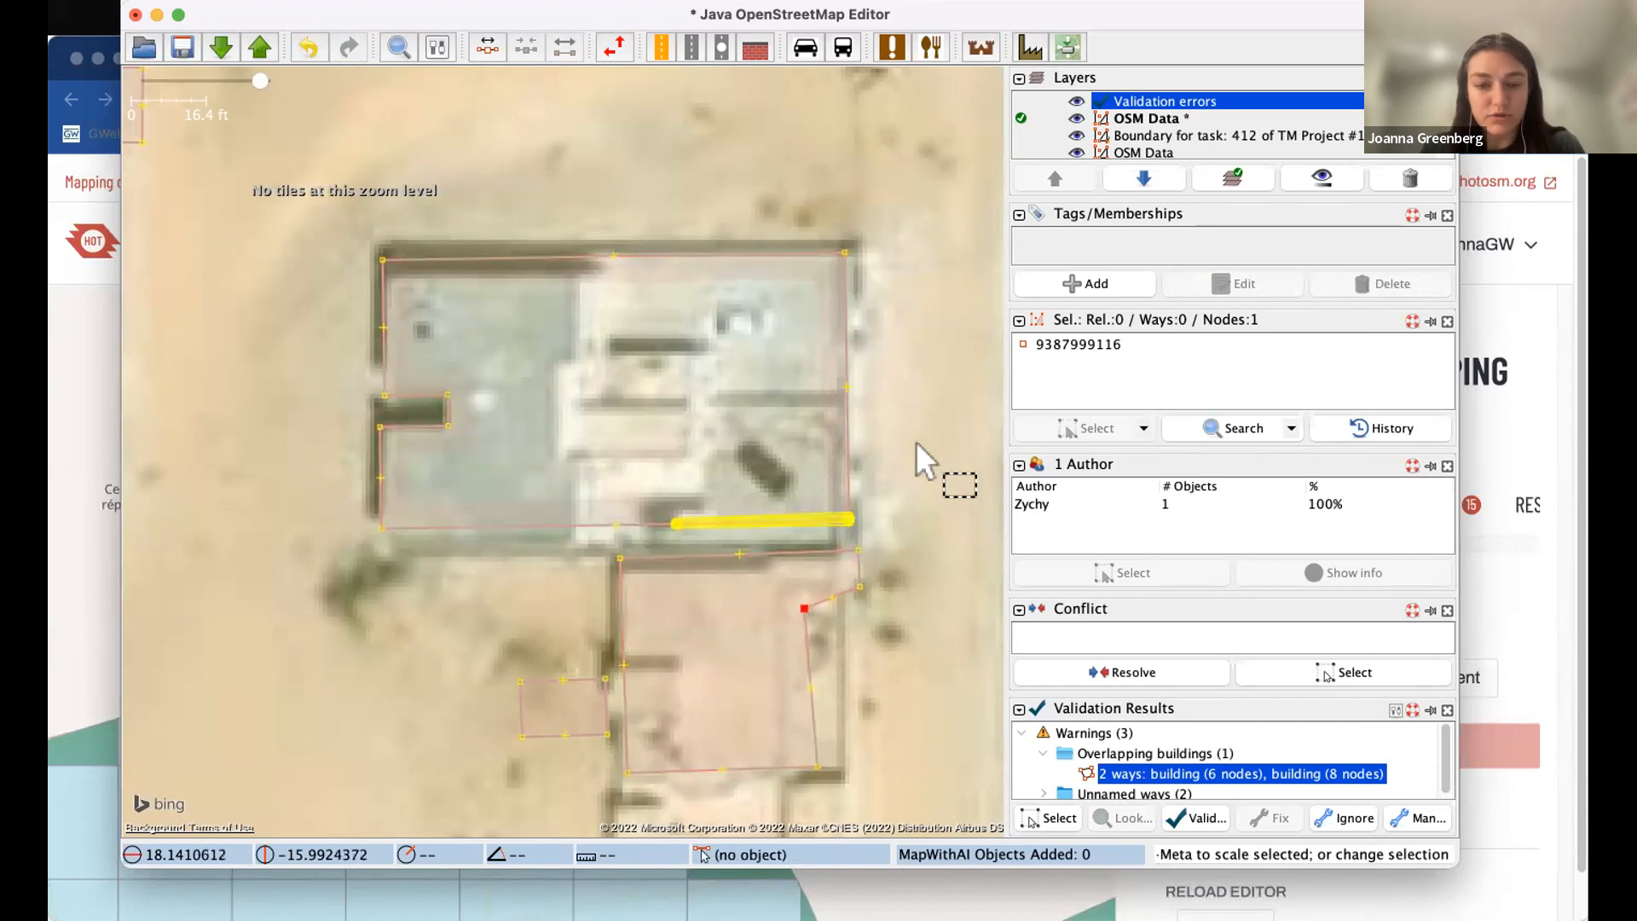
click(859, 587)
drag(857, 587, 857, 608)
click(837, 608)
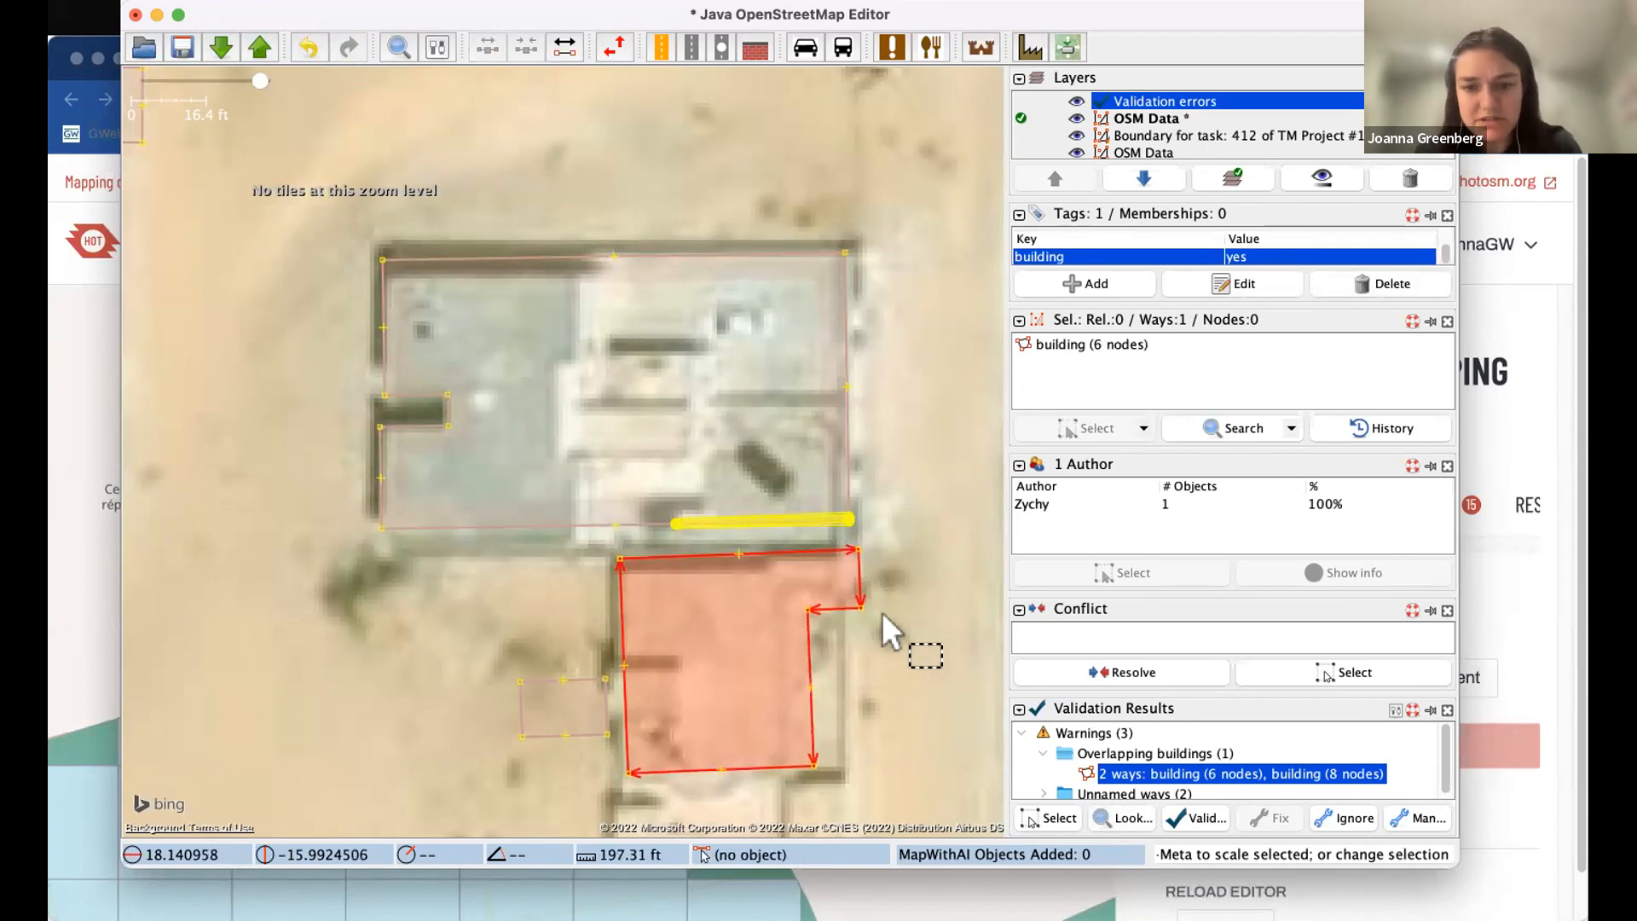
- Clear the selection and check the data for non-orthogonal buildings
click(884, 620)
click(928, 1)
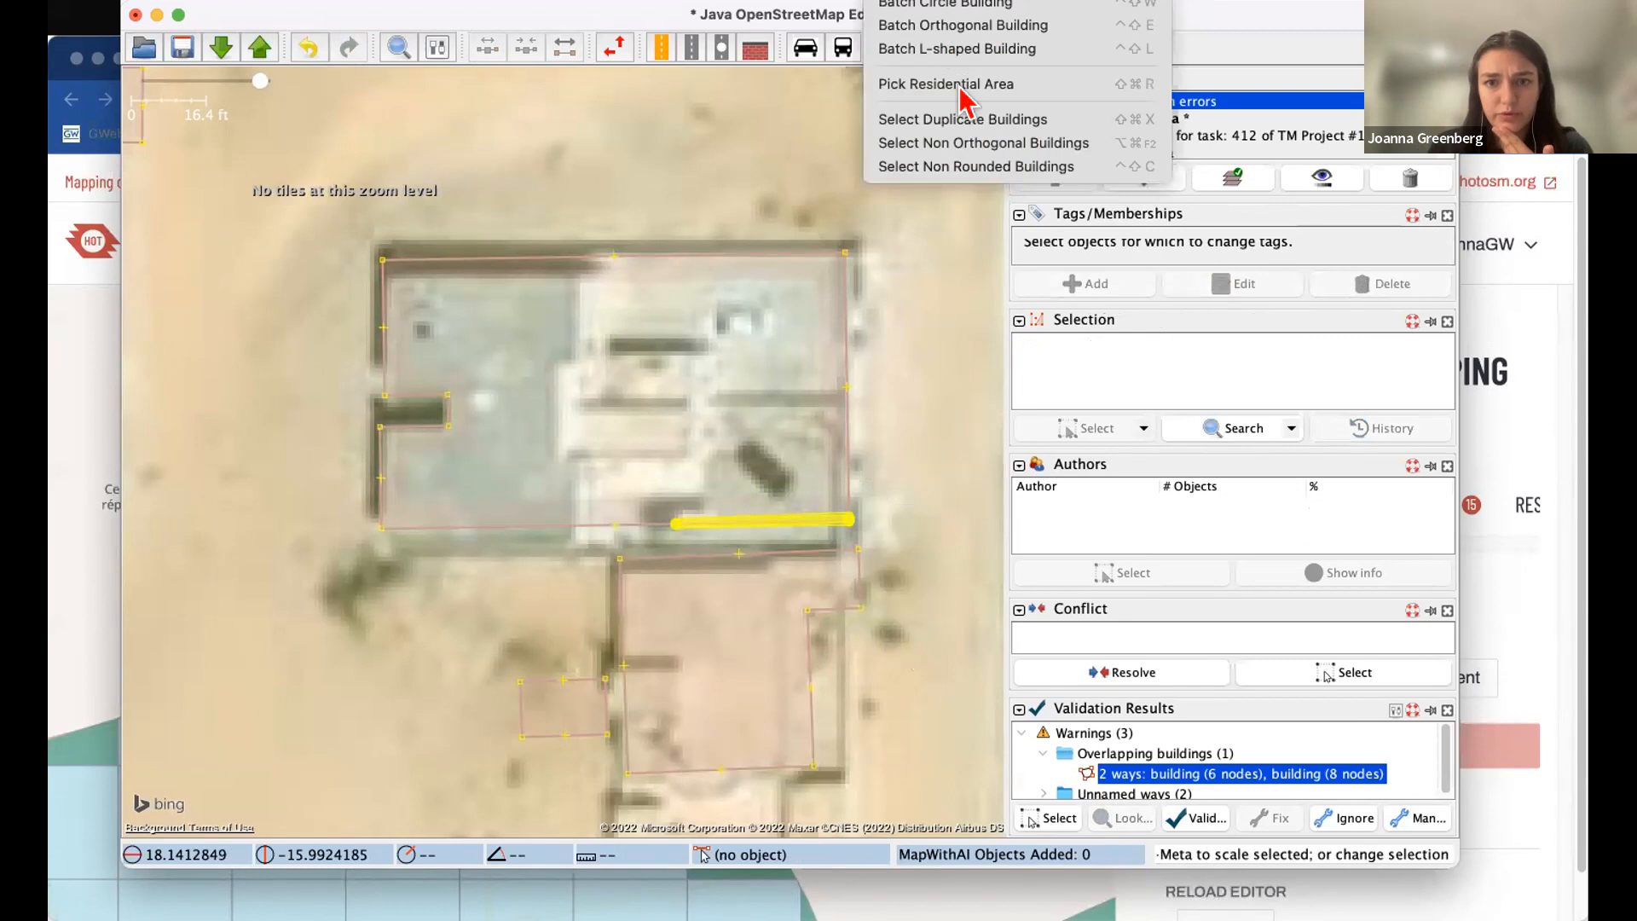
click(974, 150)
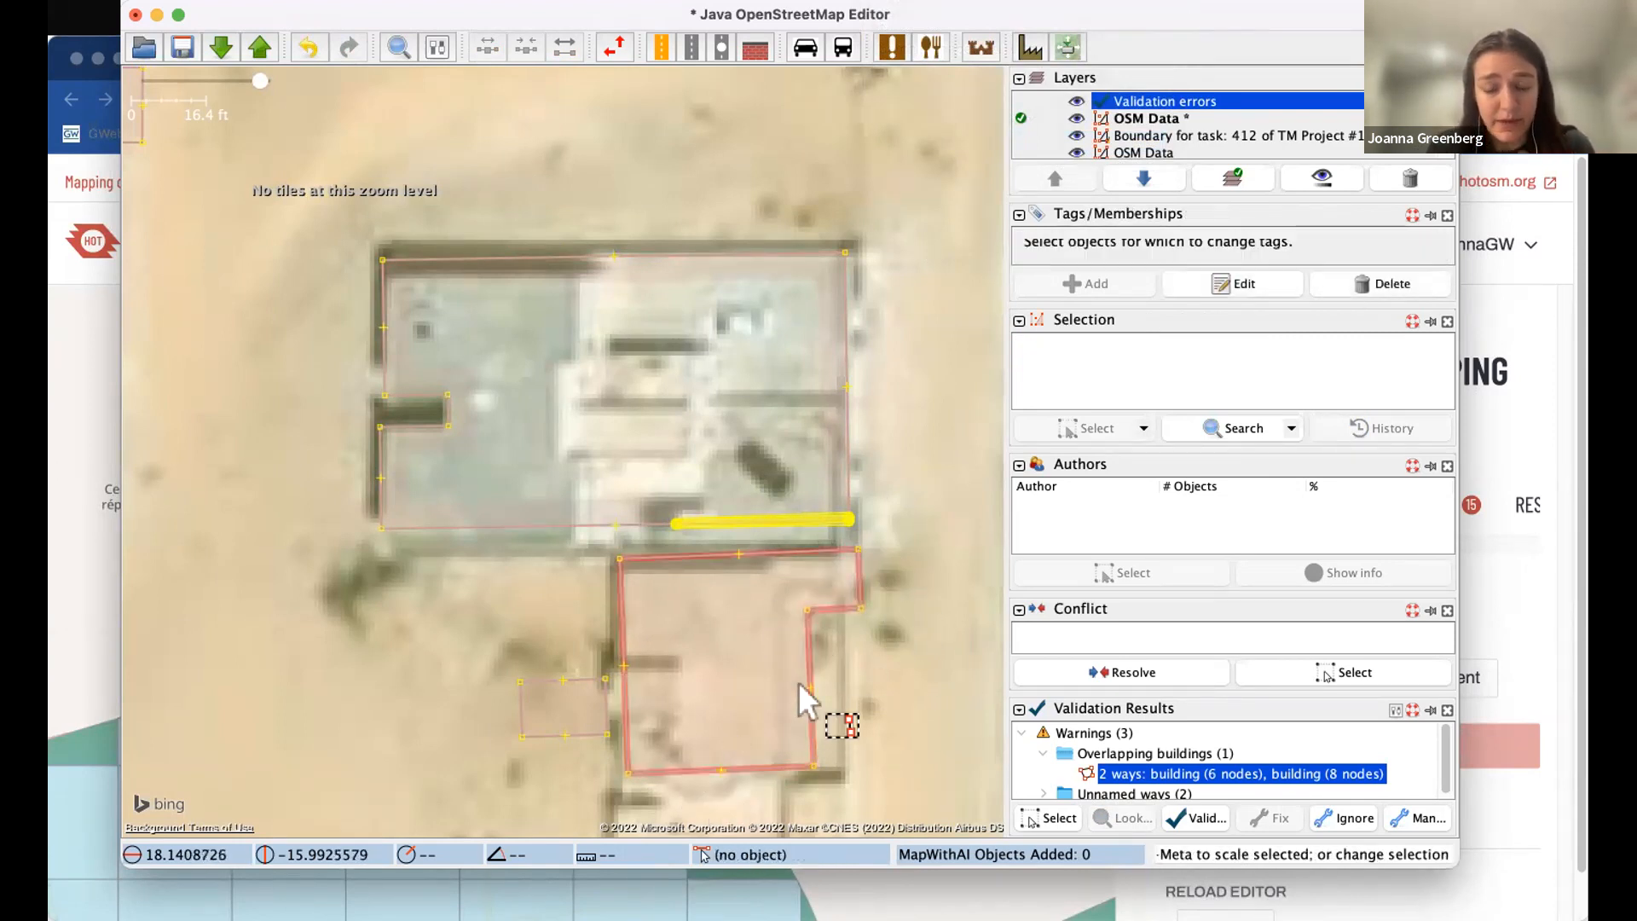
- Rerun the validation, start the upload of the edits and leave the upload dialog
click(1193, 816)
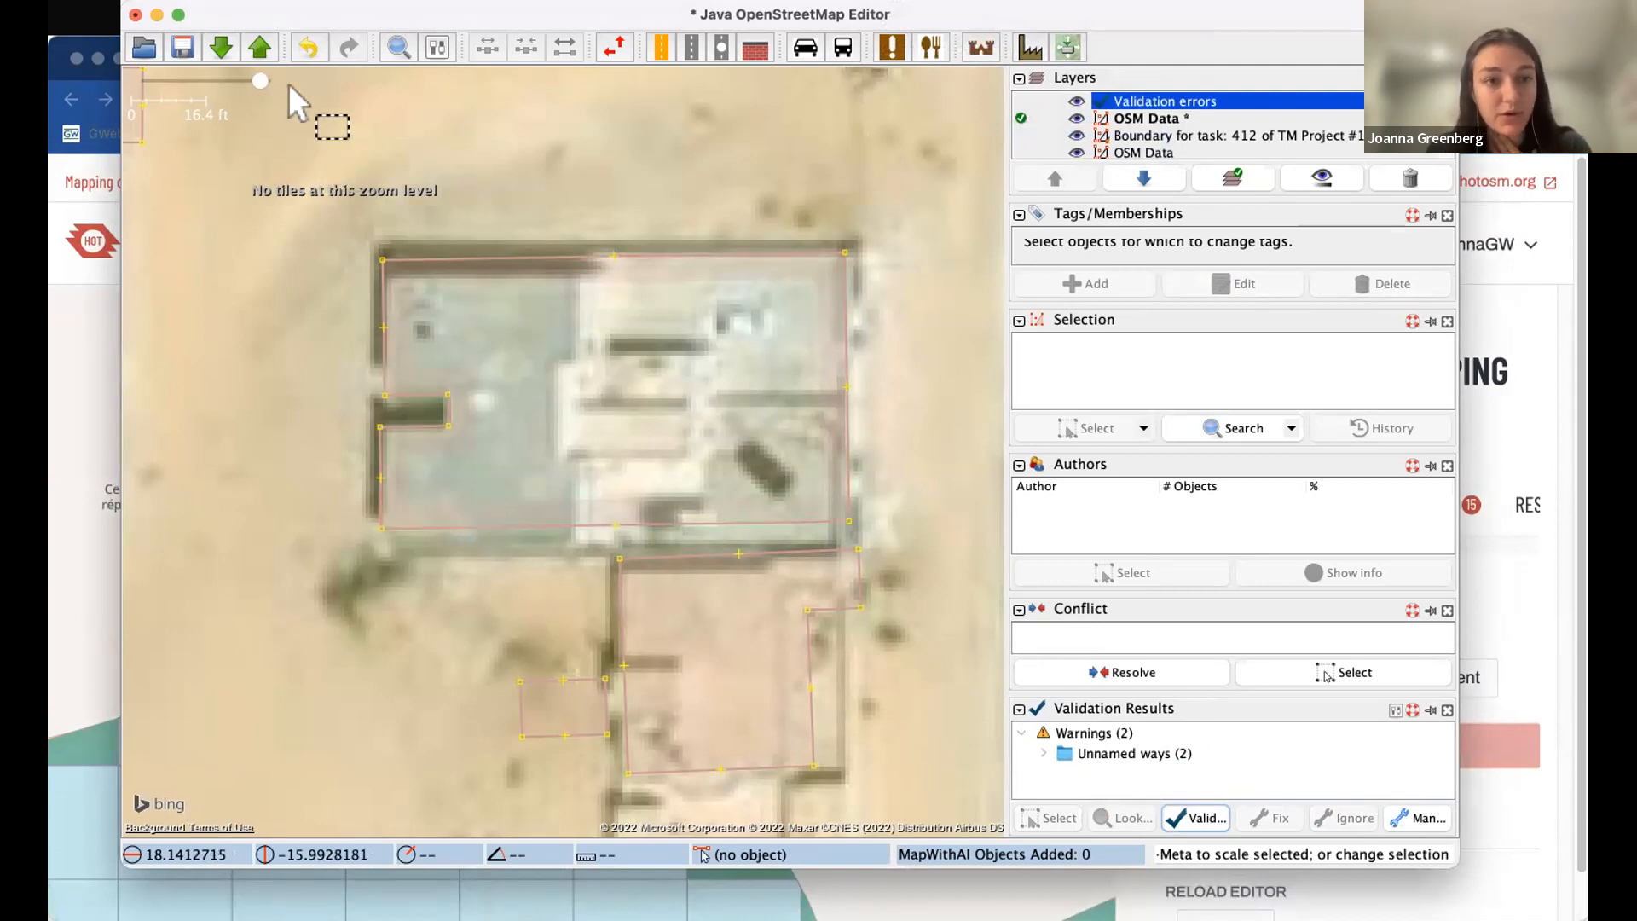
click(254, 53)
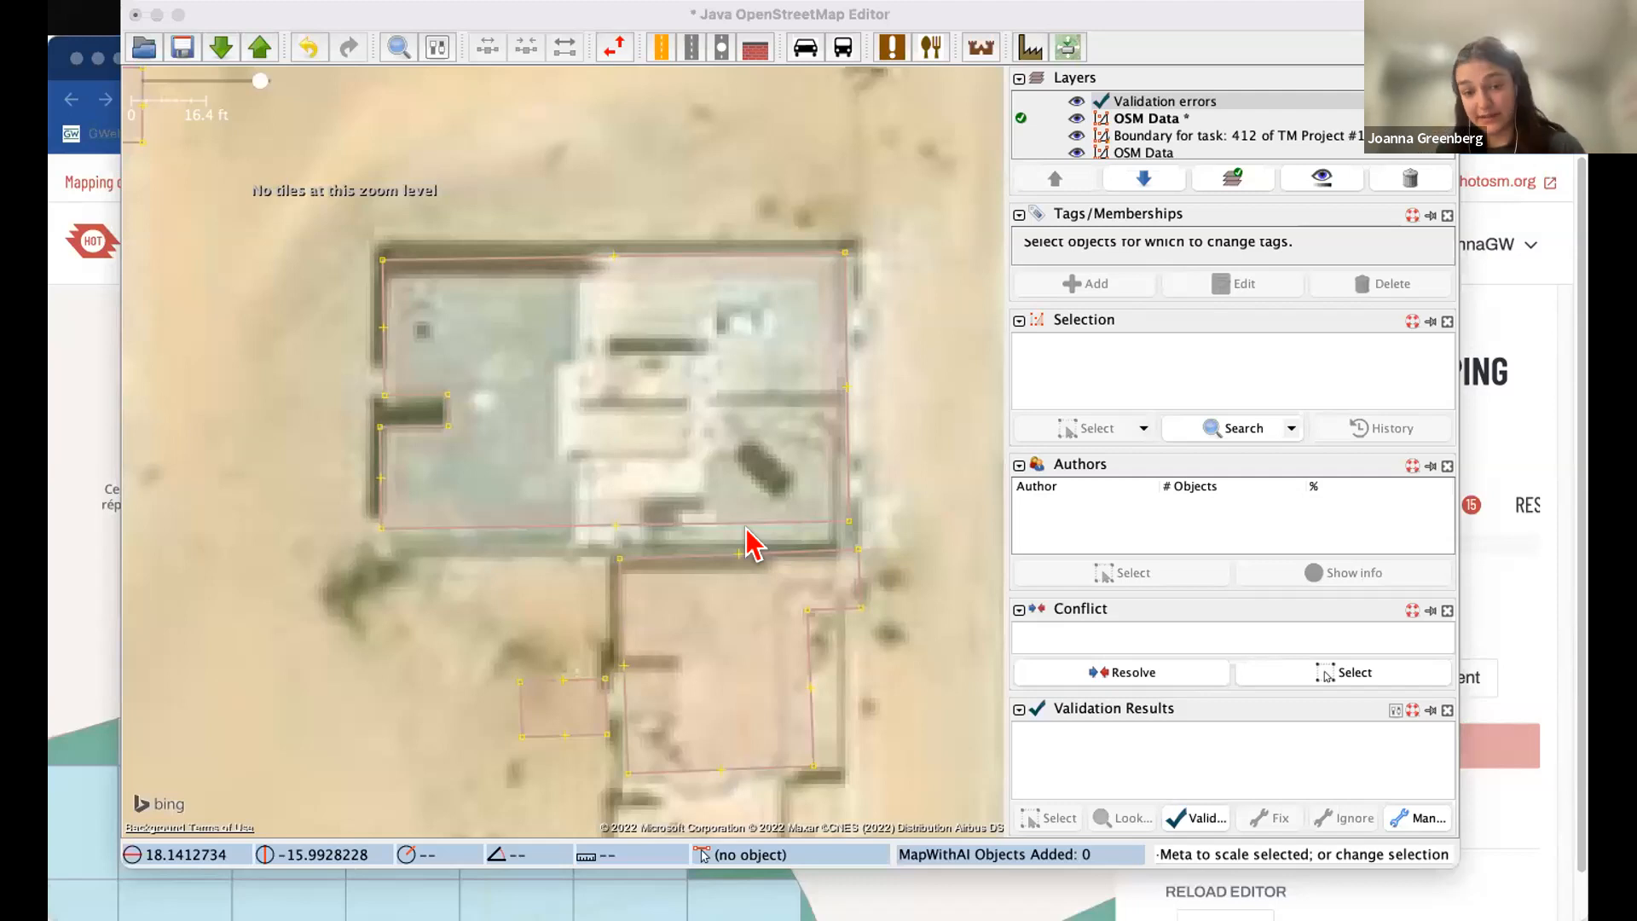
click(709, 589)
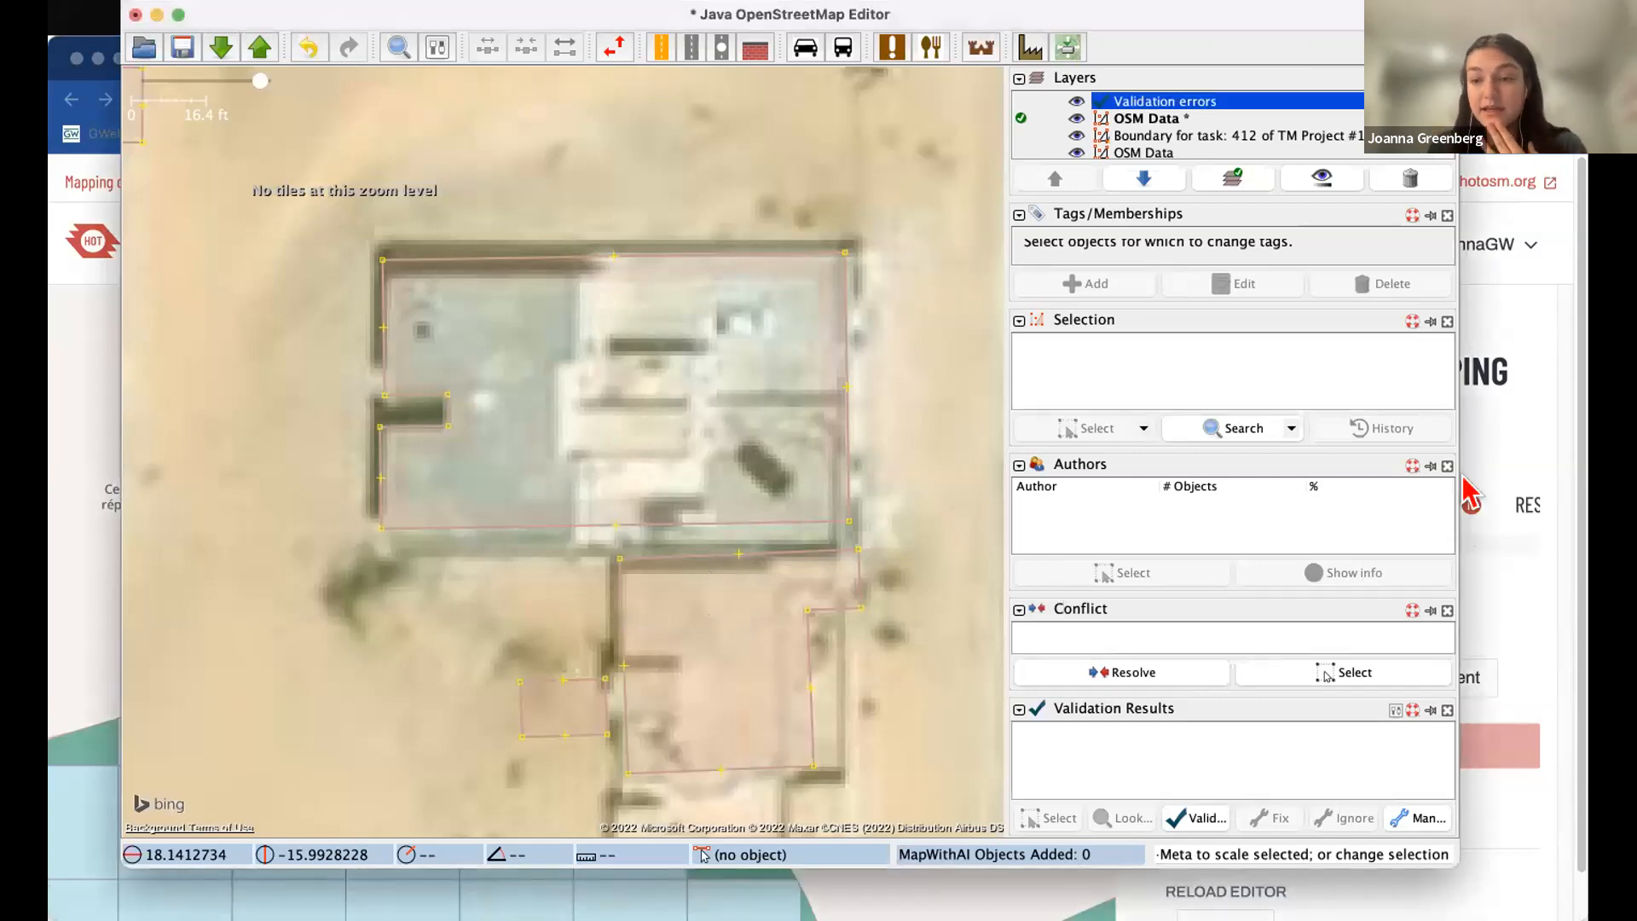
- Switch to the Tasking Manager in the browser, answer Yes to task #412 being well mapped and open its comment field
click(1525, 451)
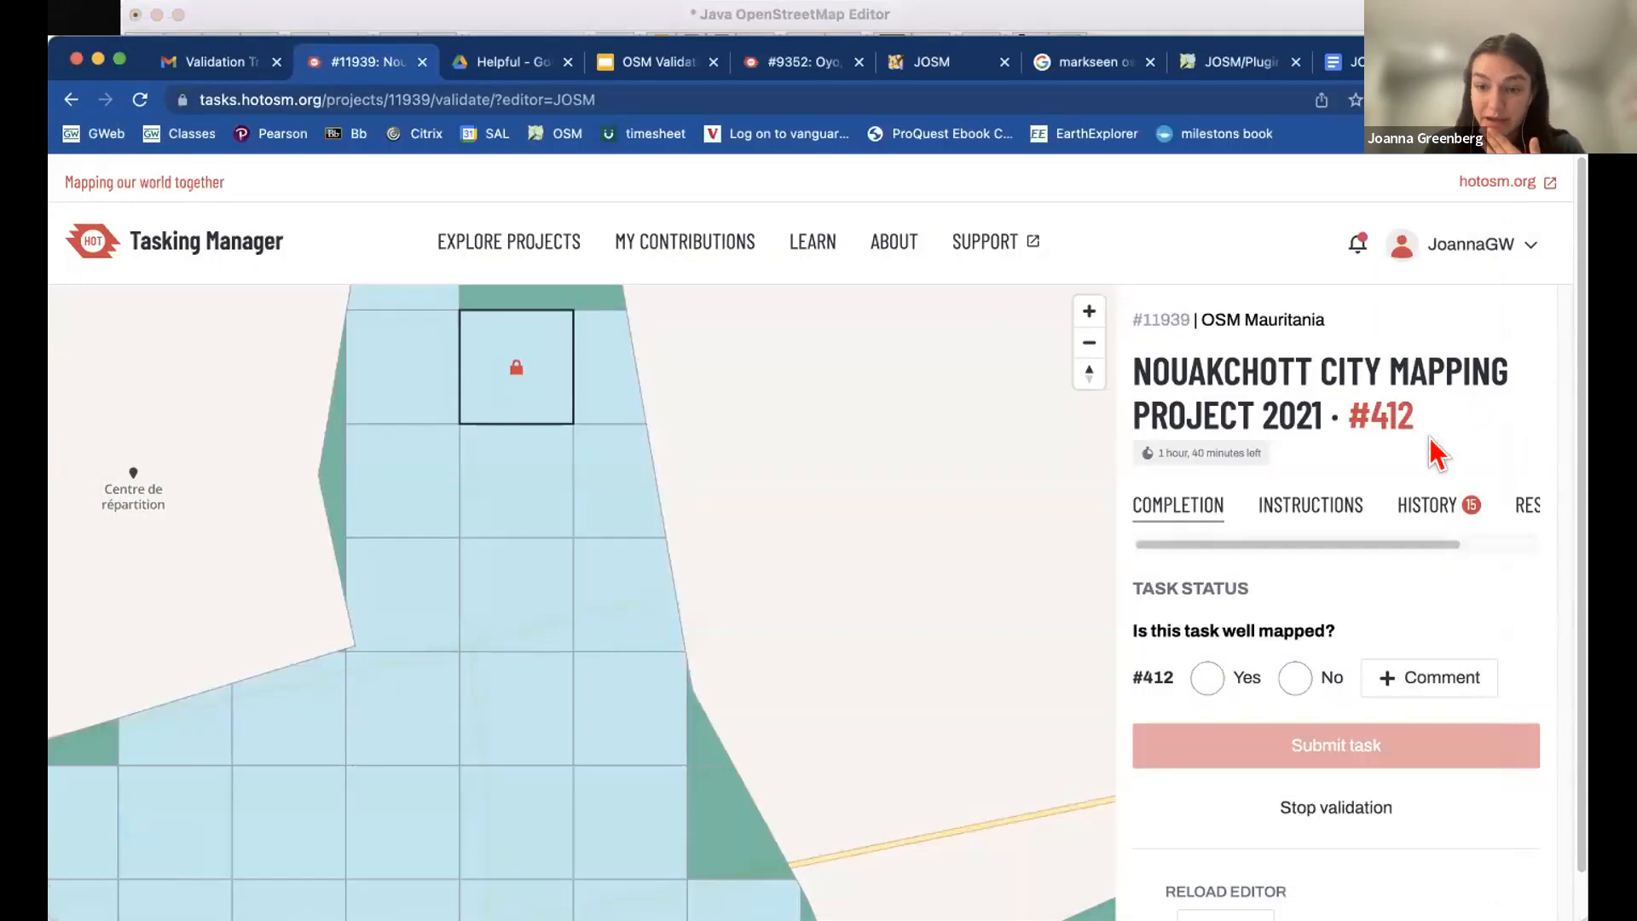
scroll(1272, 556, down, 1)
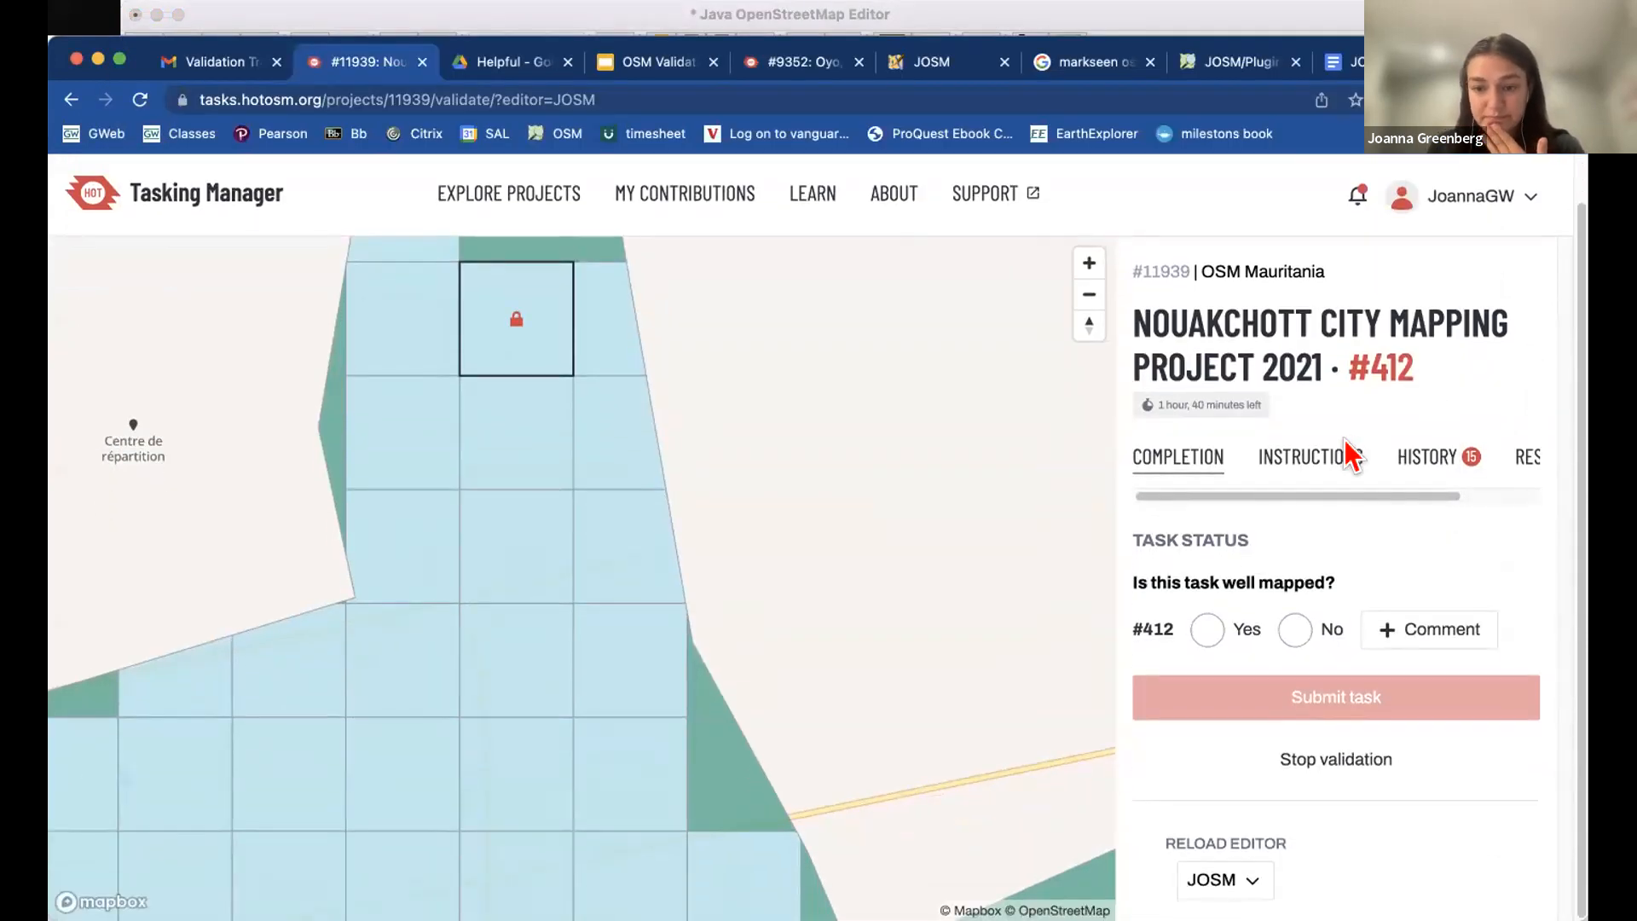
click(1200, 631)
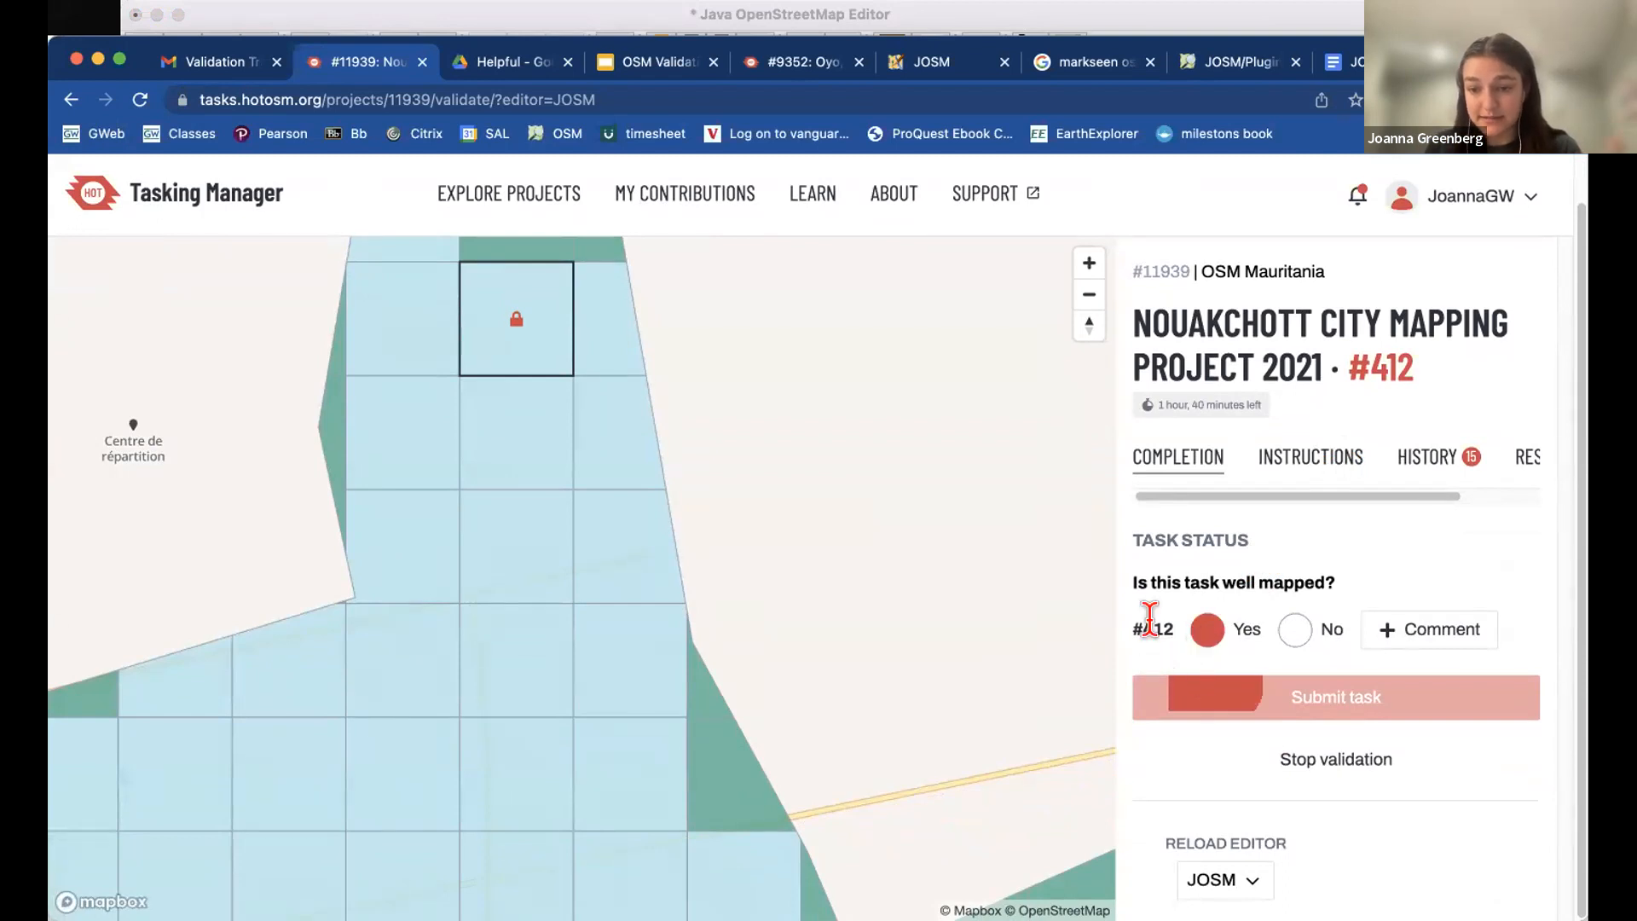
click(1405, 628)
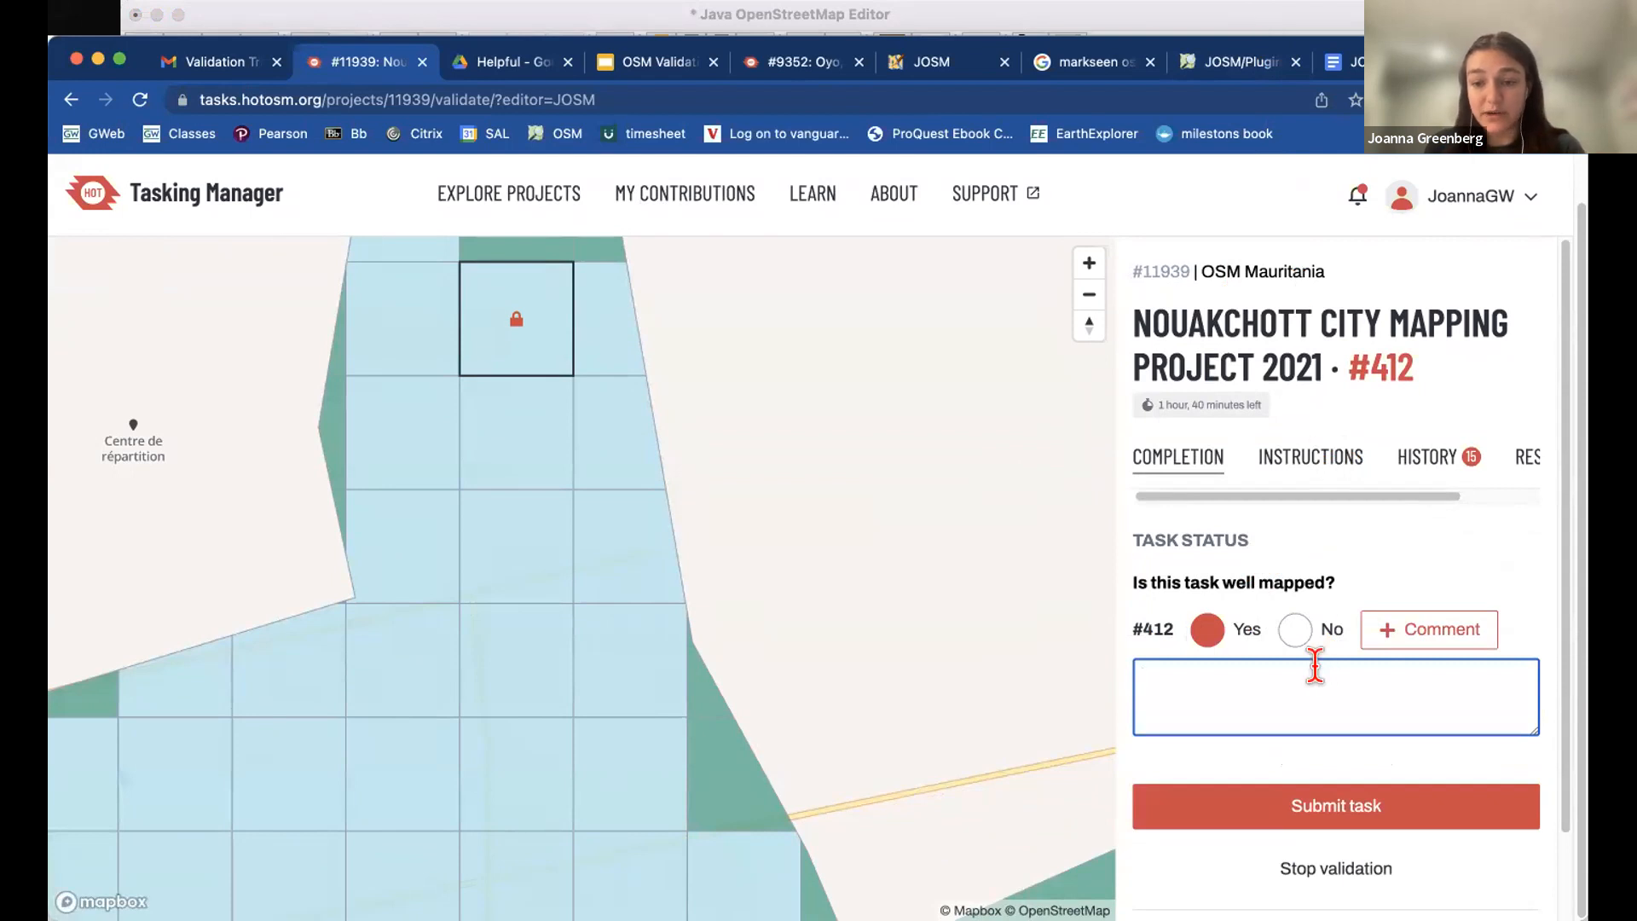
- Review the comments and activities in the history of task #412 to see who mapped it, and return to the completion form
click(1424, 458)
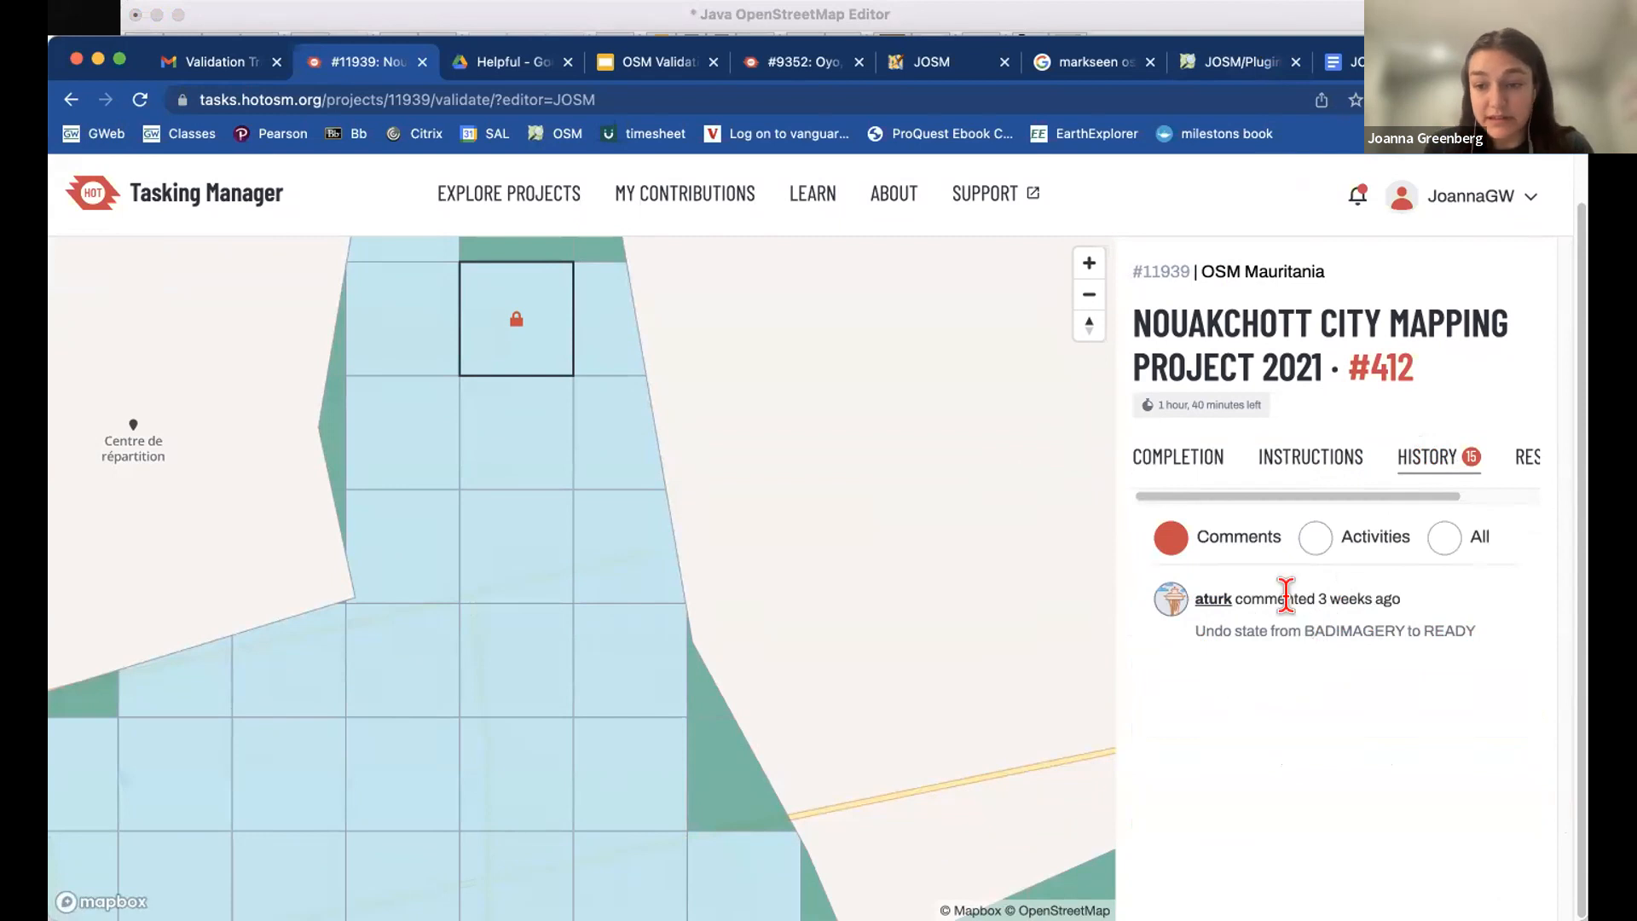
click(1315, 536)
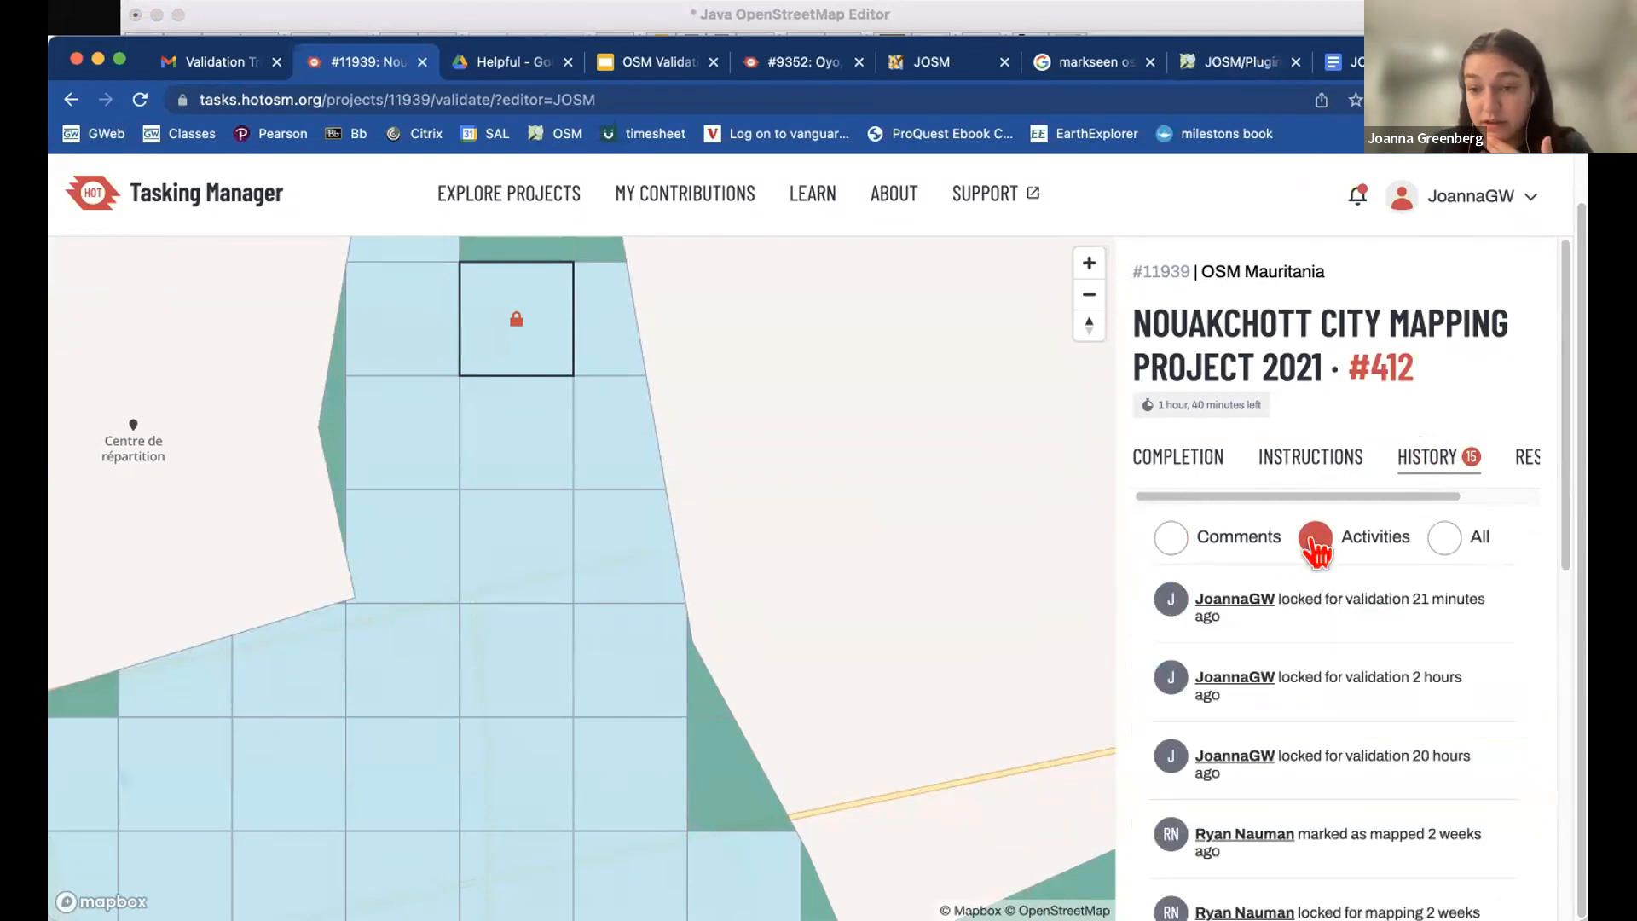
scroll(1304, 657, down, 1)
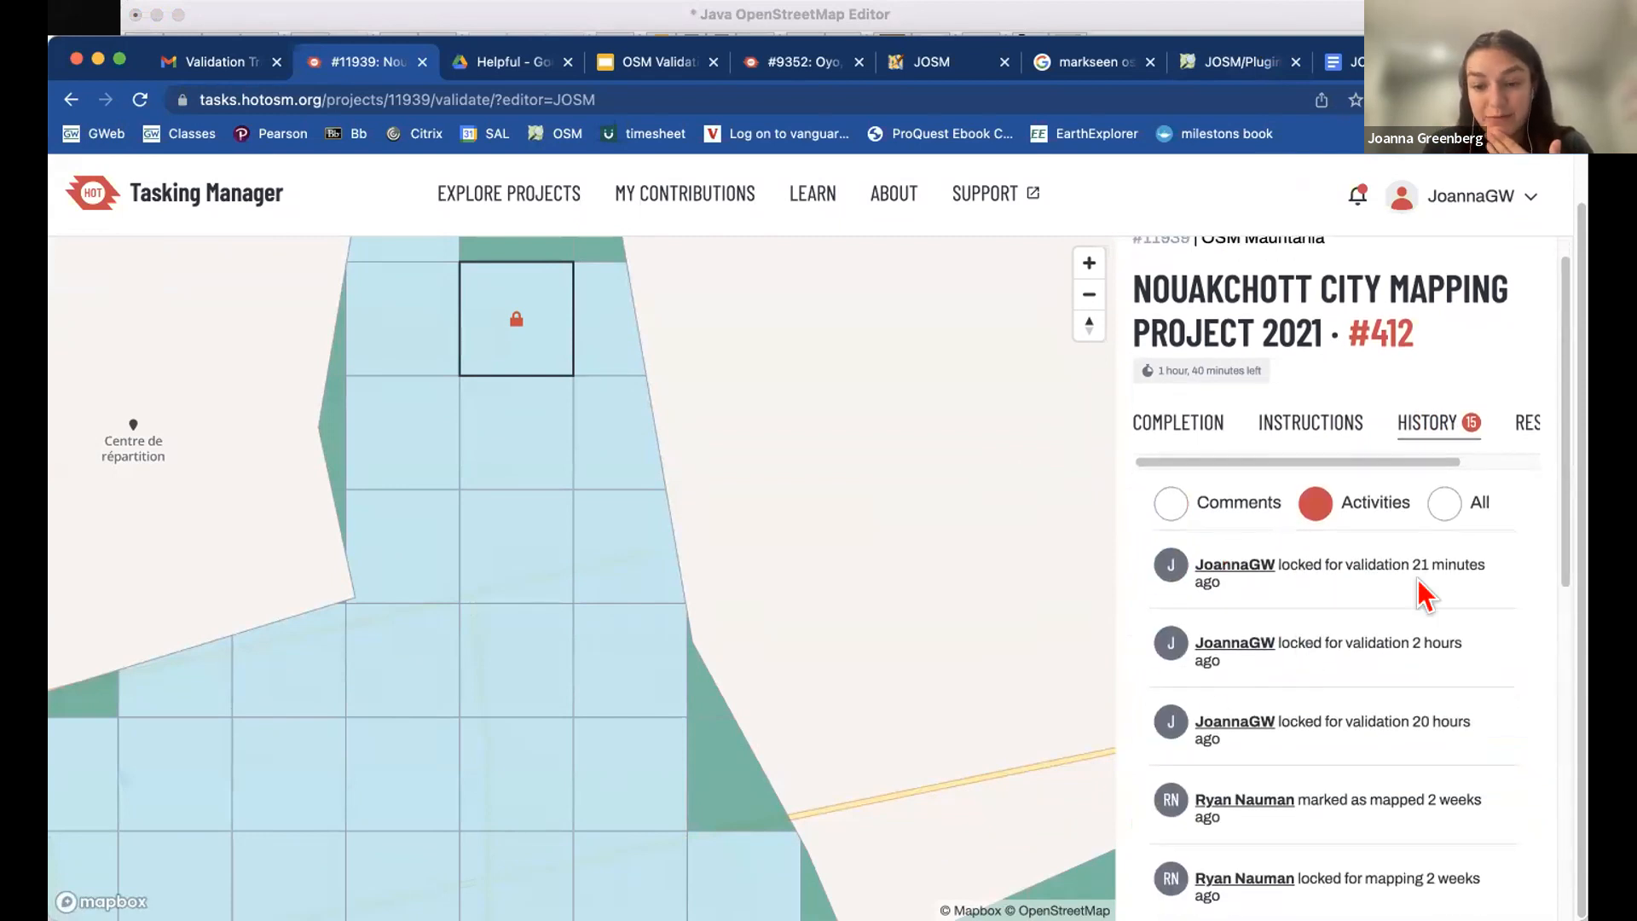
scroll(1270, 703, down, 3)
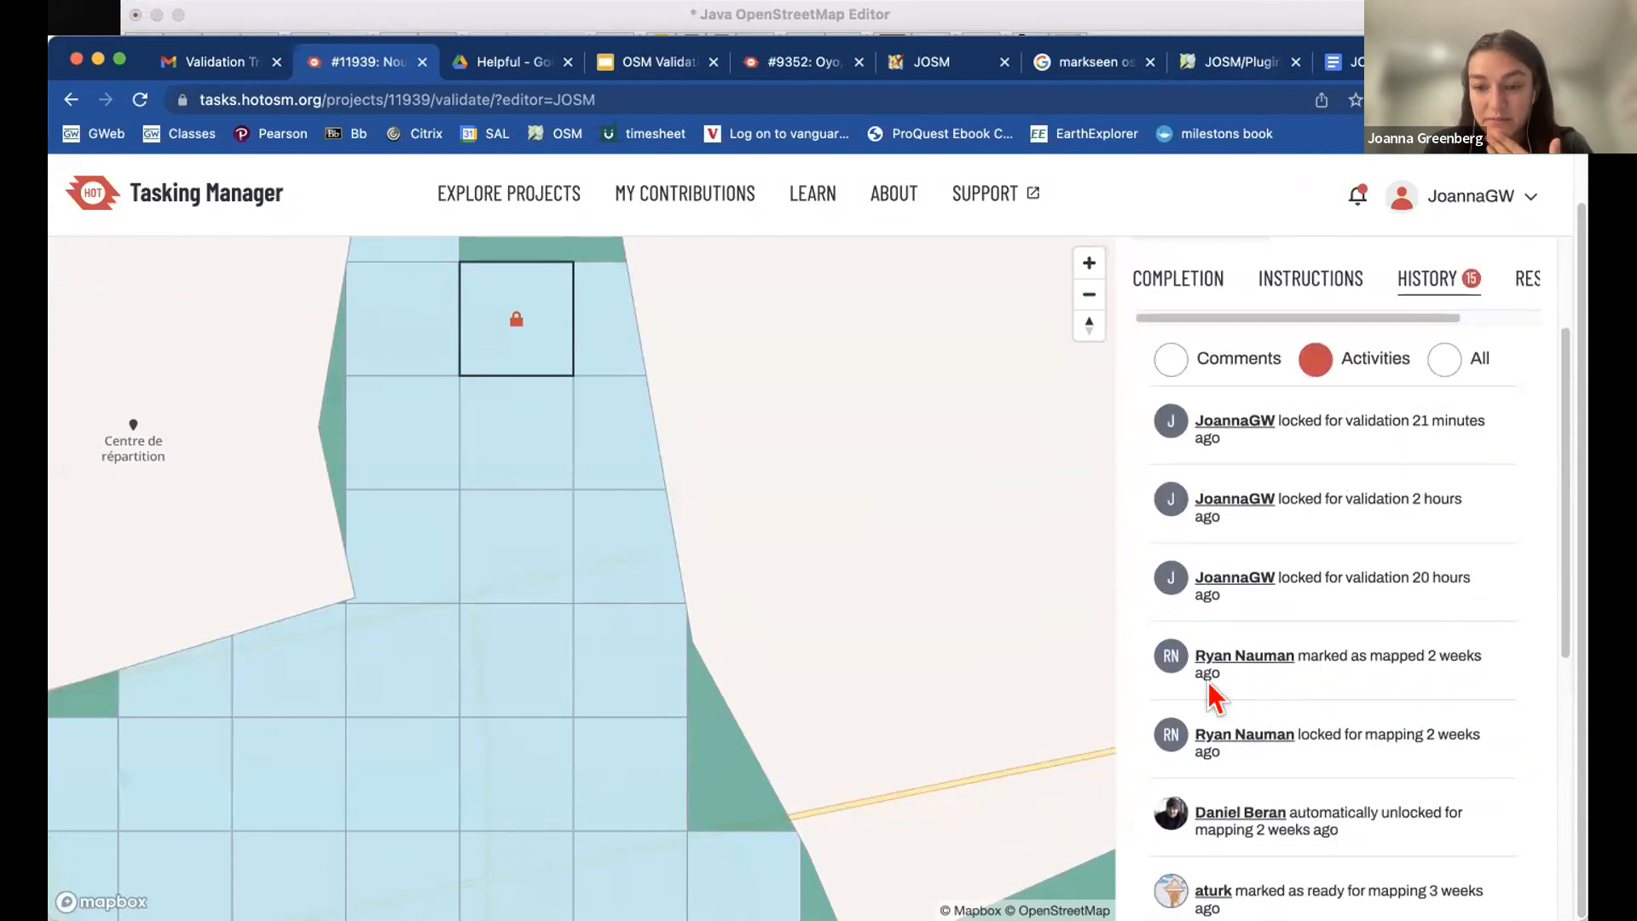
scroll(1288, 780, up, 4)
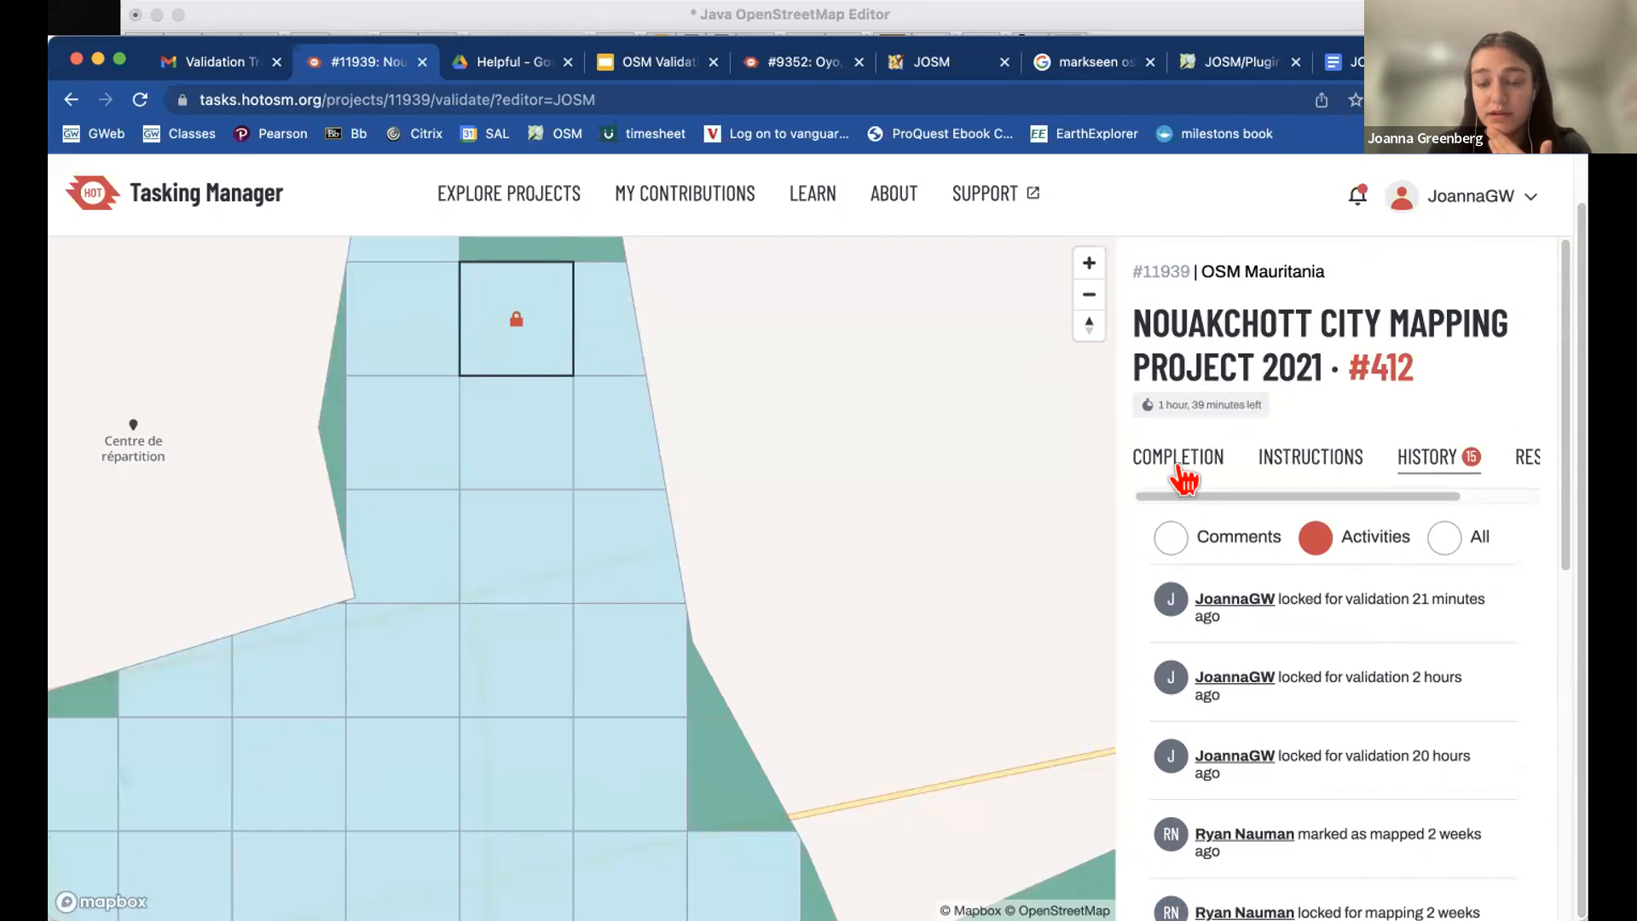
click(1255, 460)
click(1161, 467)
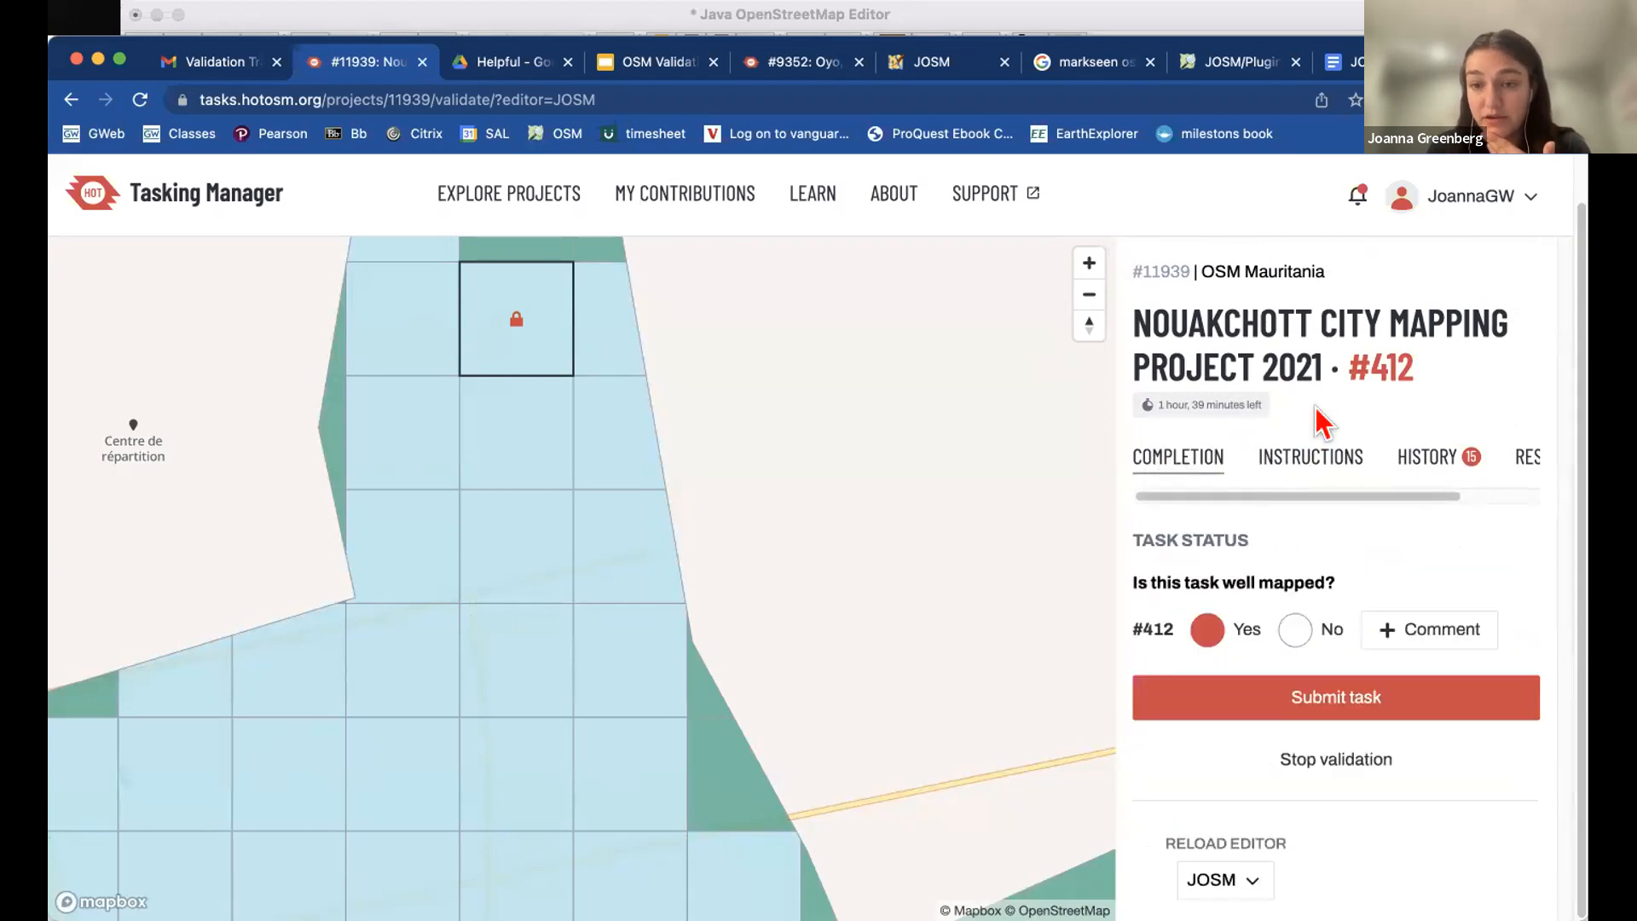
- Switch to JOSM and select all objects within the task #412 boundary to examine their authors and object counts
click(1313, 25)
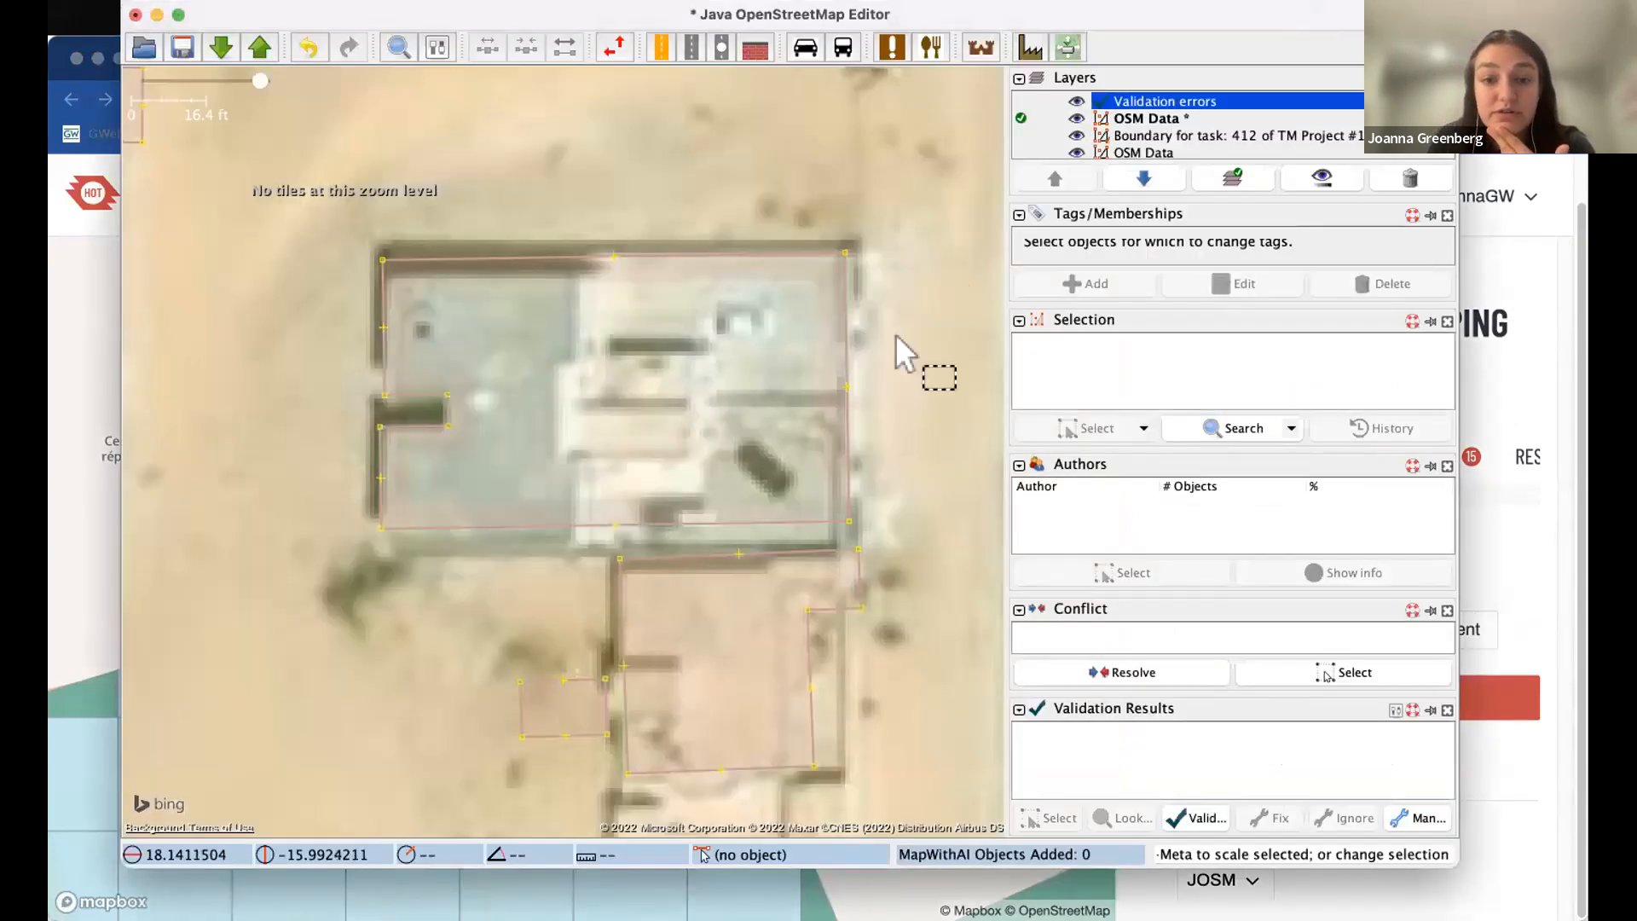
scroll(891, 345, down, 2)
scroll(895, 333, down, 6)
scroll(897, 331, down, 11)
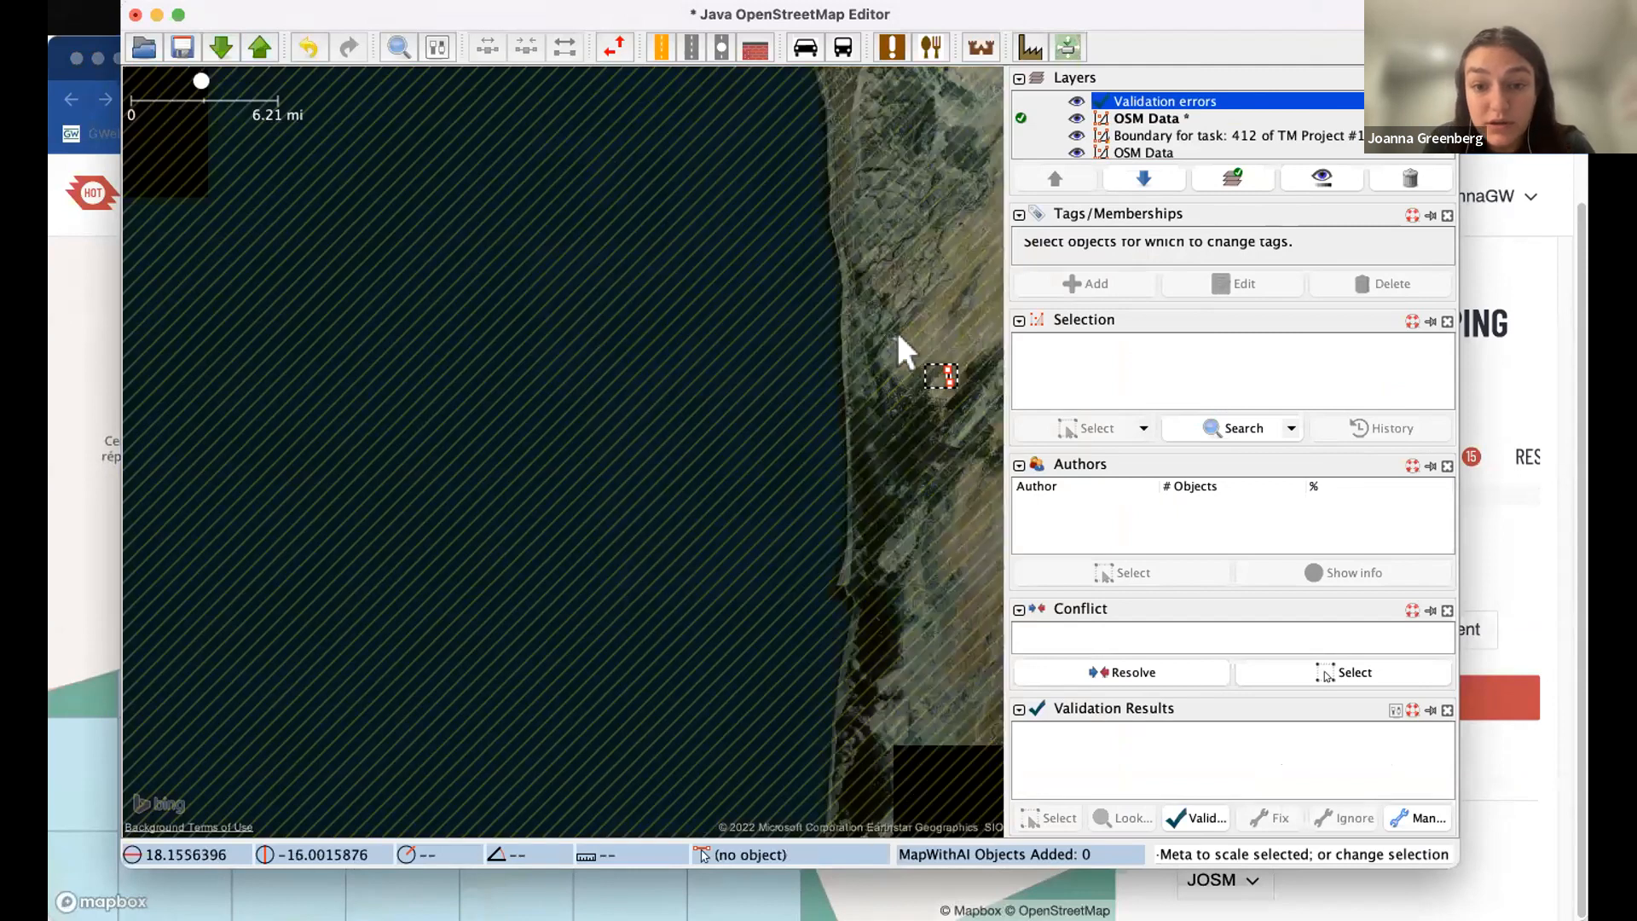
scroll(895, 331, up, 2)
scroll(892, 331, up, 10)
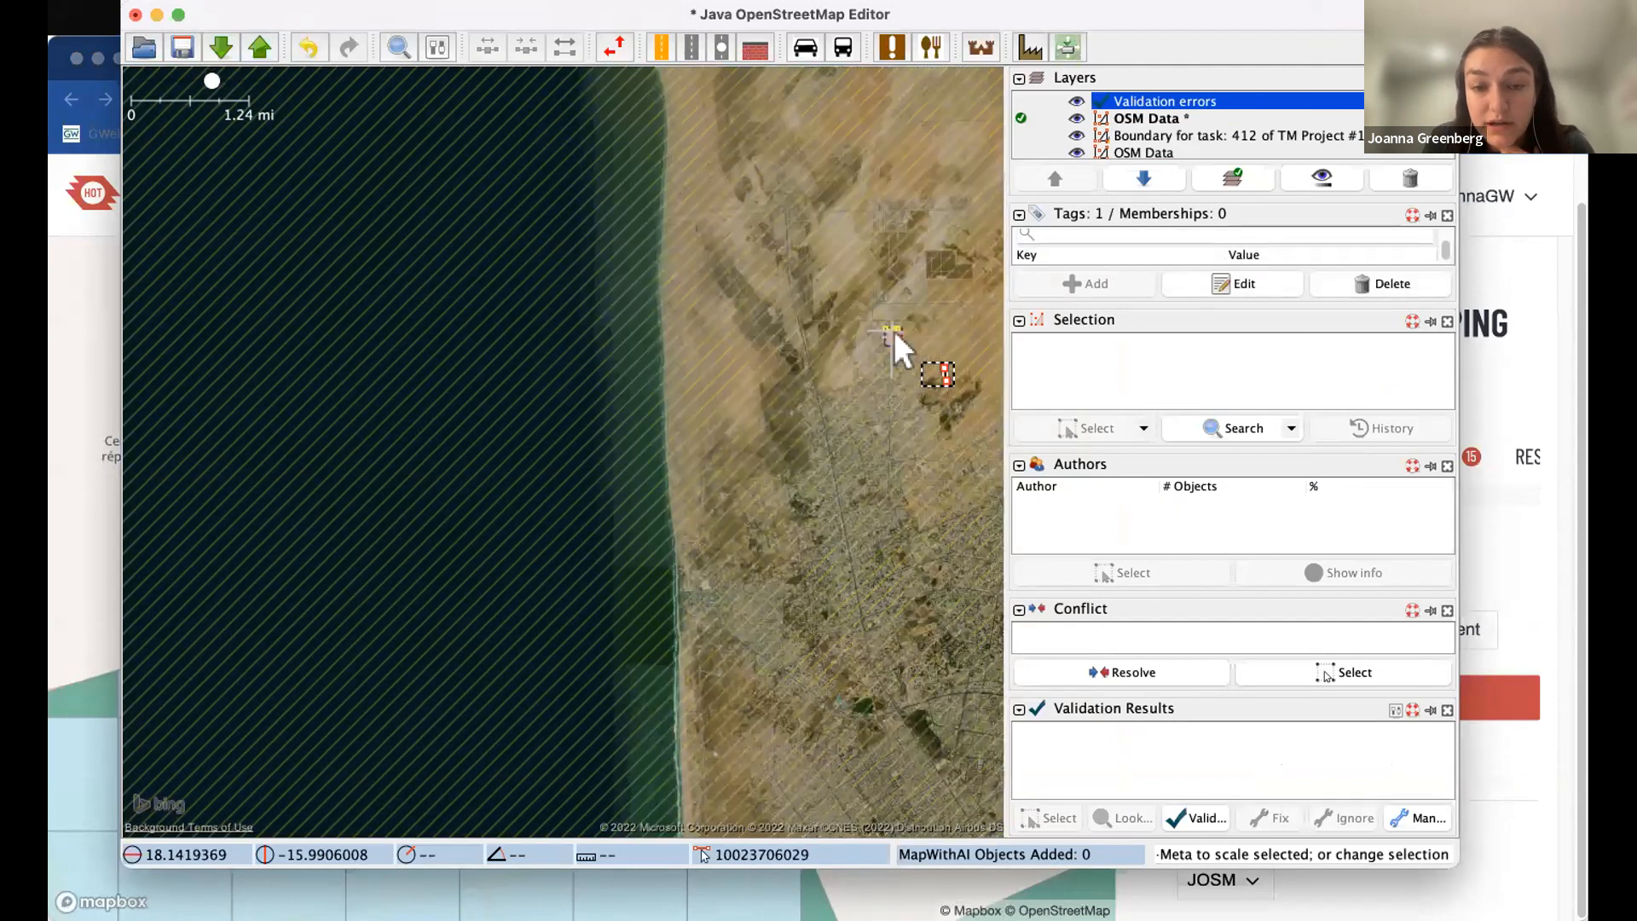
scroll(890, 334, up, 8)
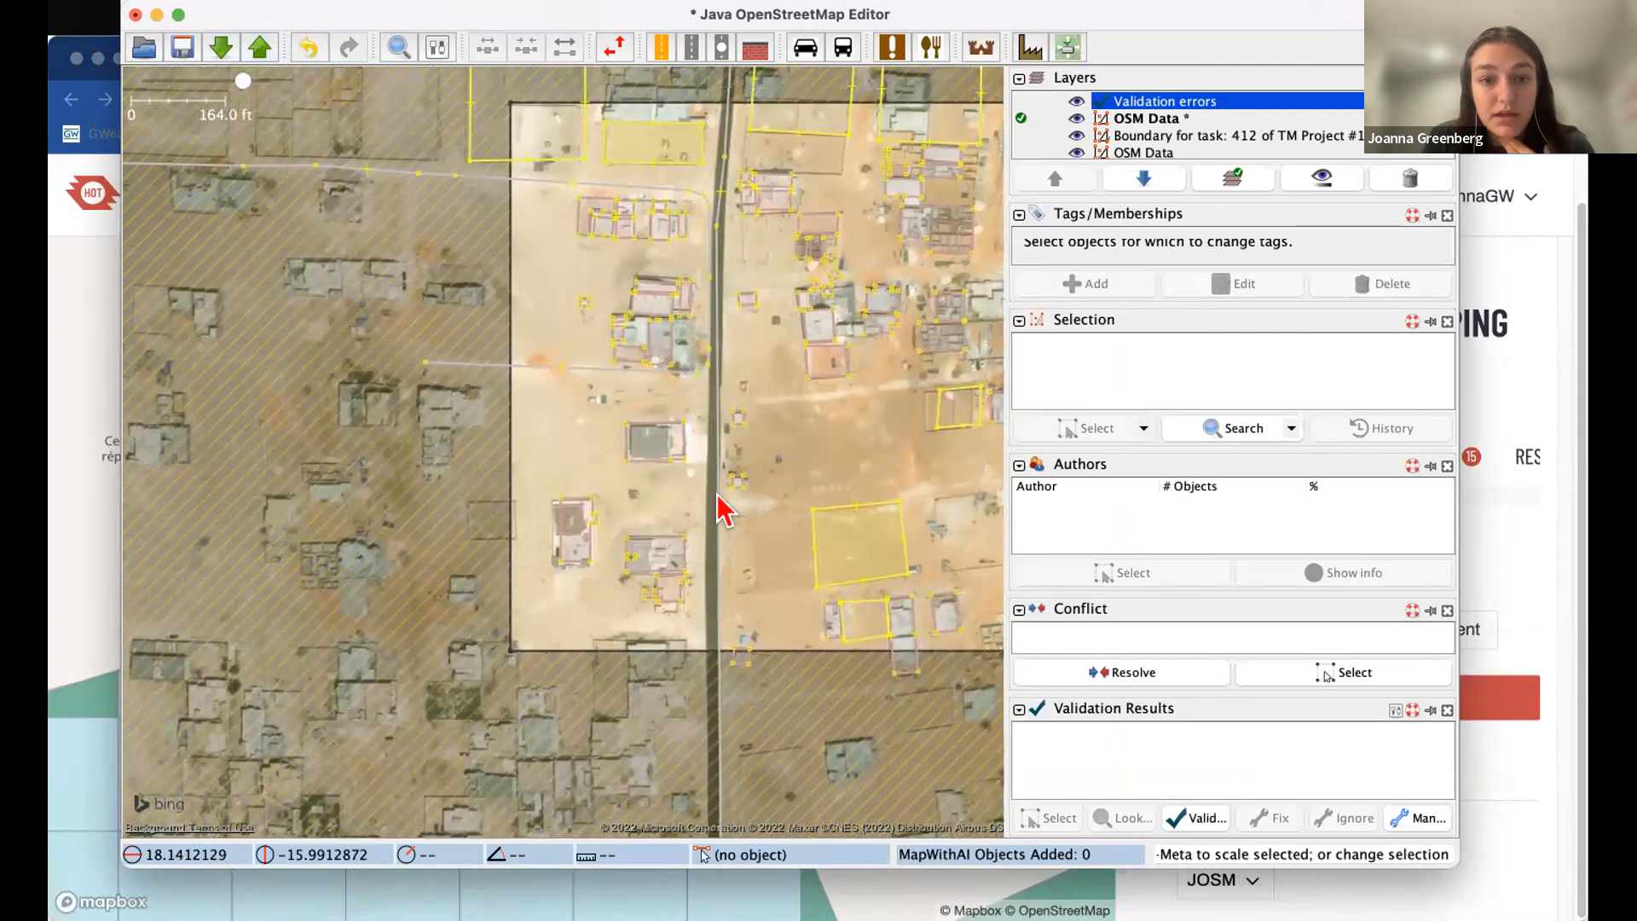
scroll(693, 493, down, 2)
drag(252, 145, 948, 744)
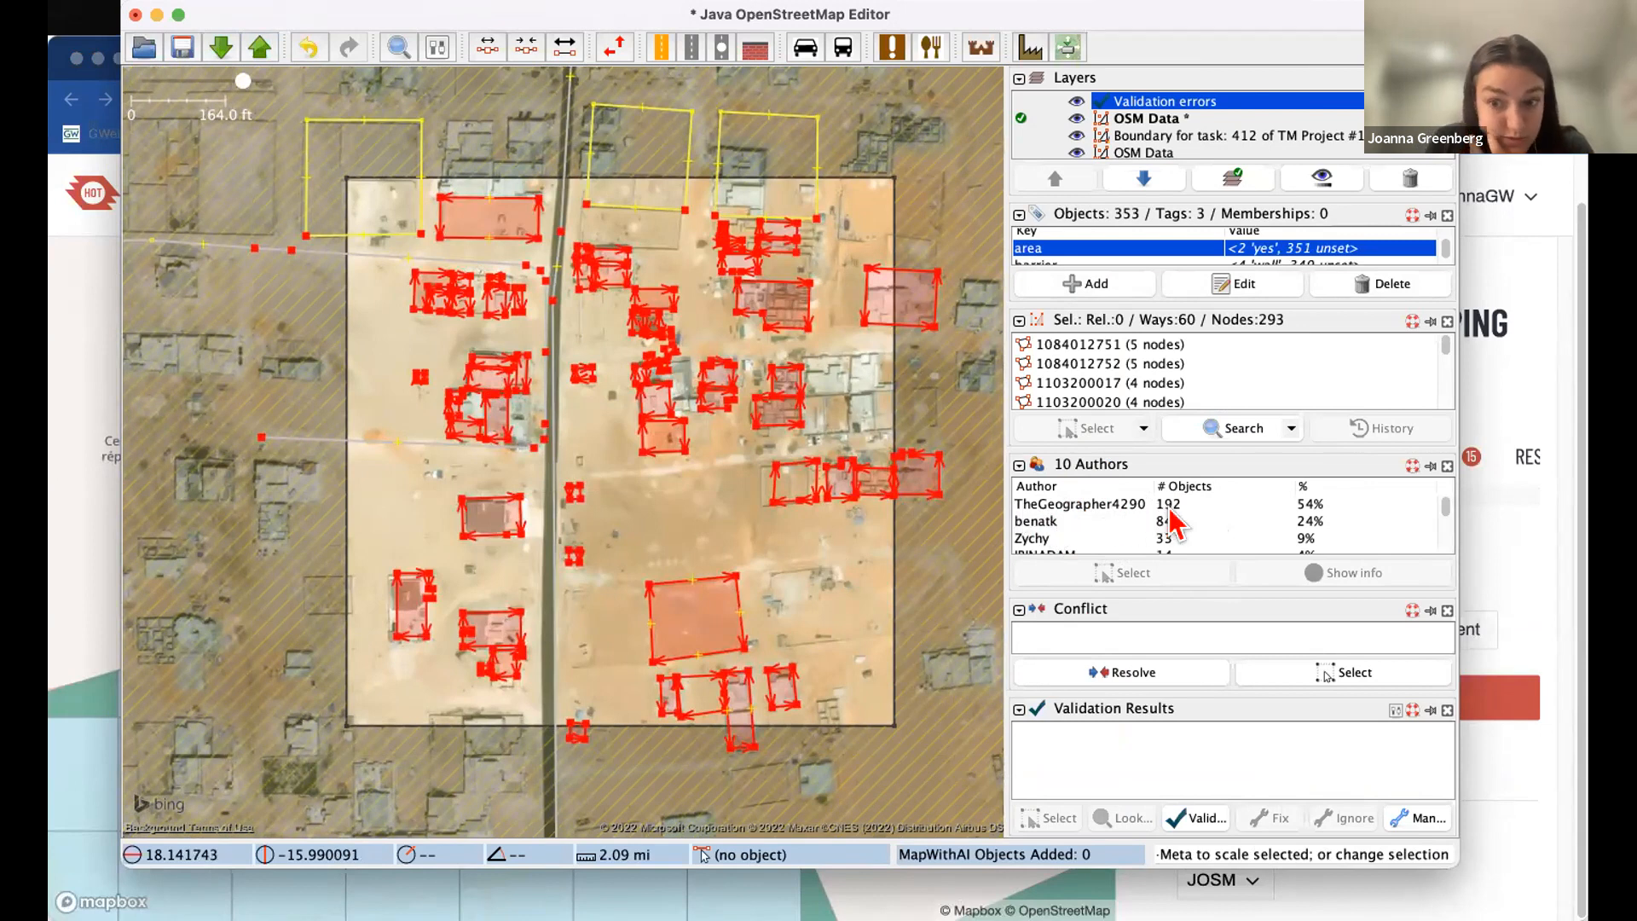
- Switch back to the Tasking Manager and start a comment on task #412 mentioning the mapper with the most objects
click(1560, 405)
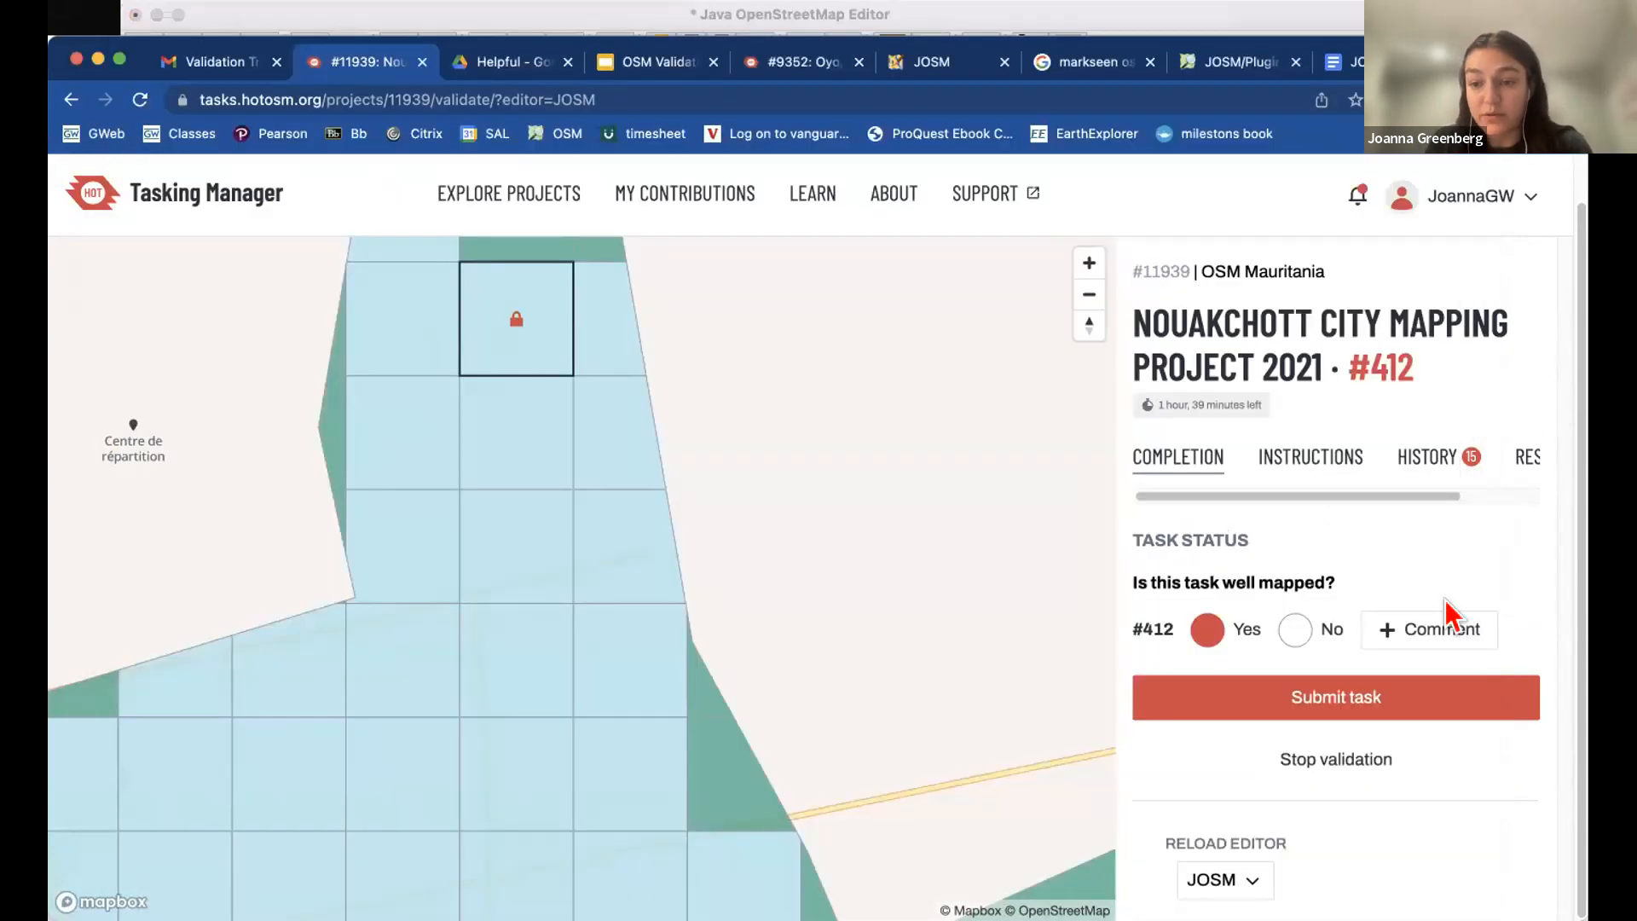
click(1440, 629)
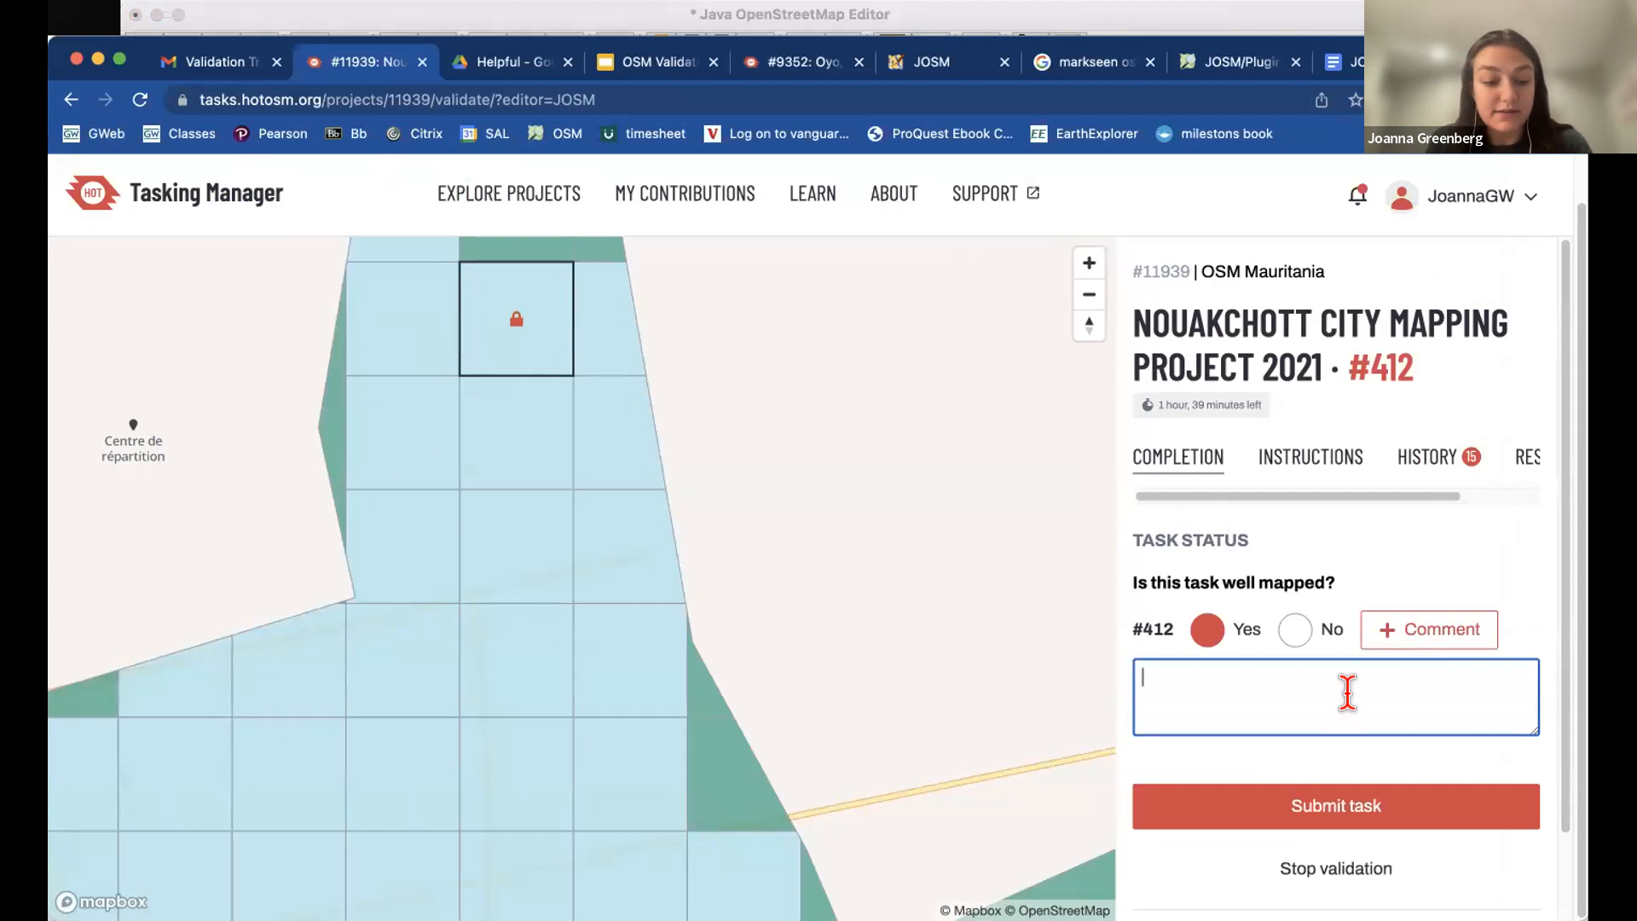
text(@the)
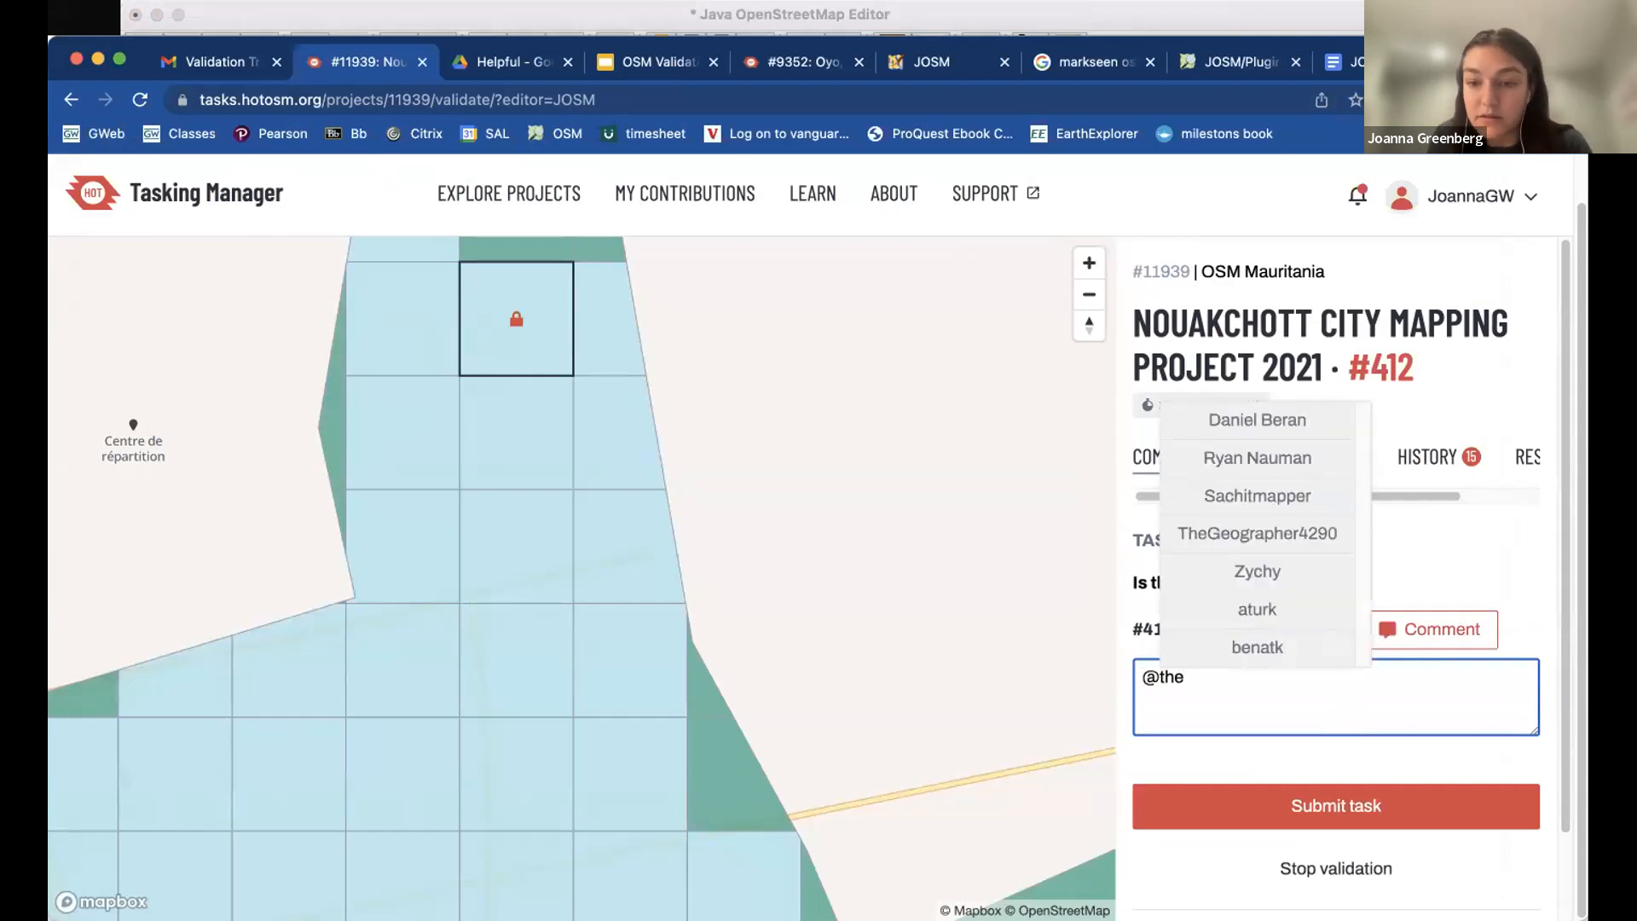
text(g)
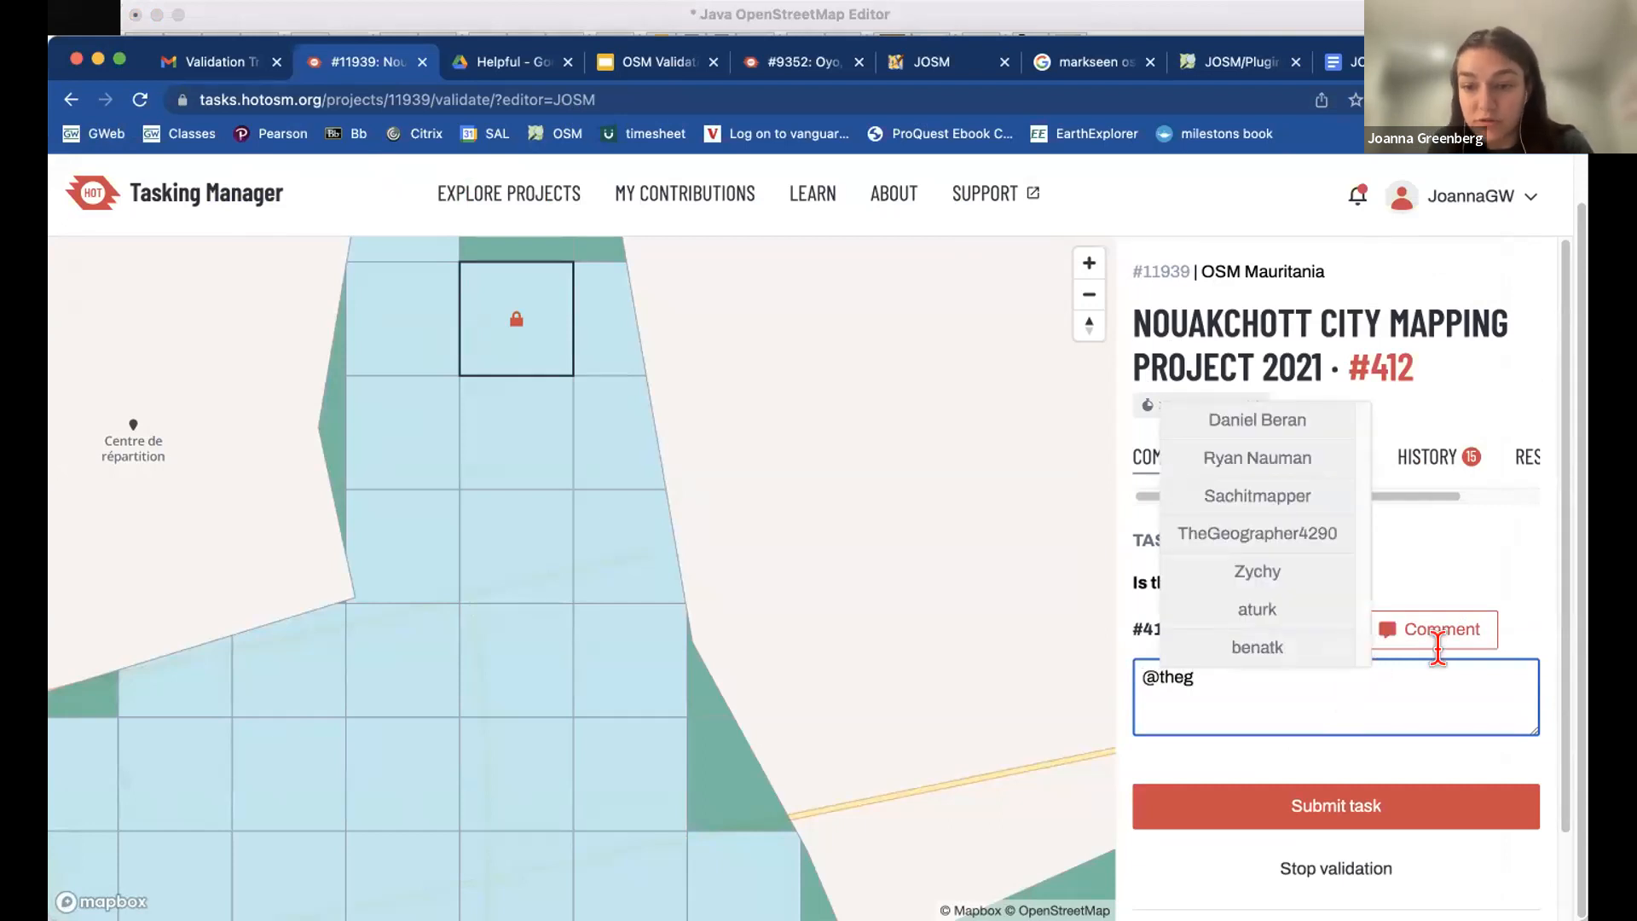
click(1313, 539)
- Complete the comment with "Thank you so much for mapping! We appreciate your contributions to this project." and stop the validation
text(Thank)
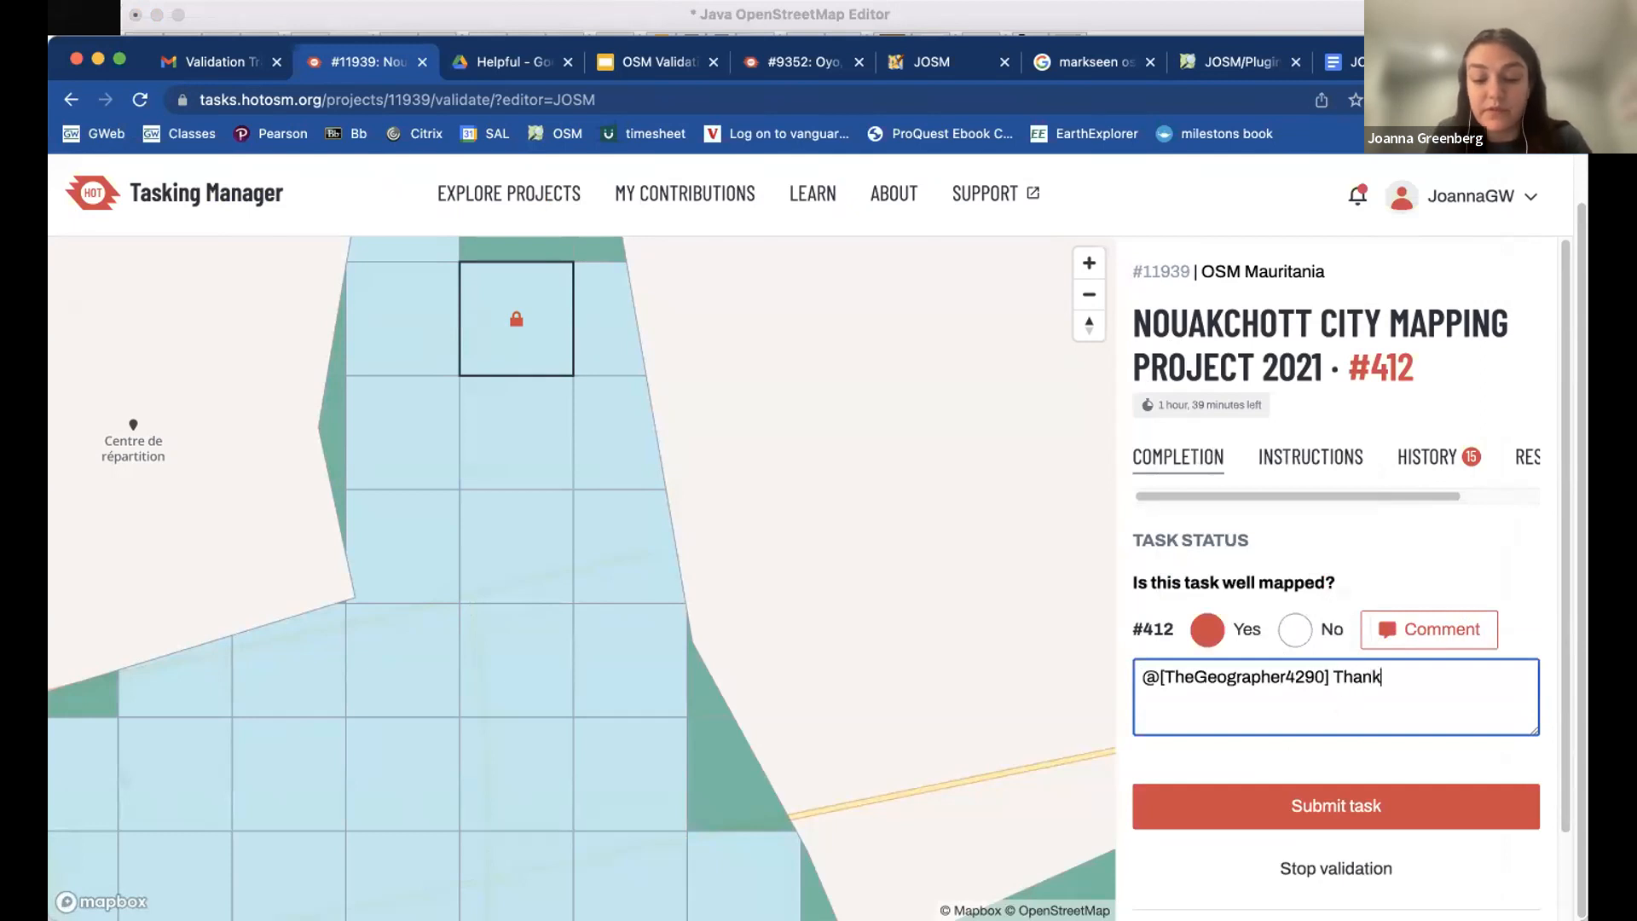
text( you so much for mapping! Y)
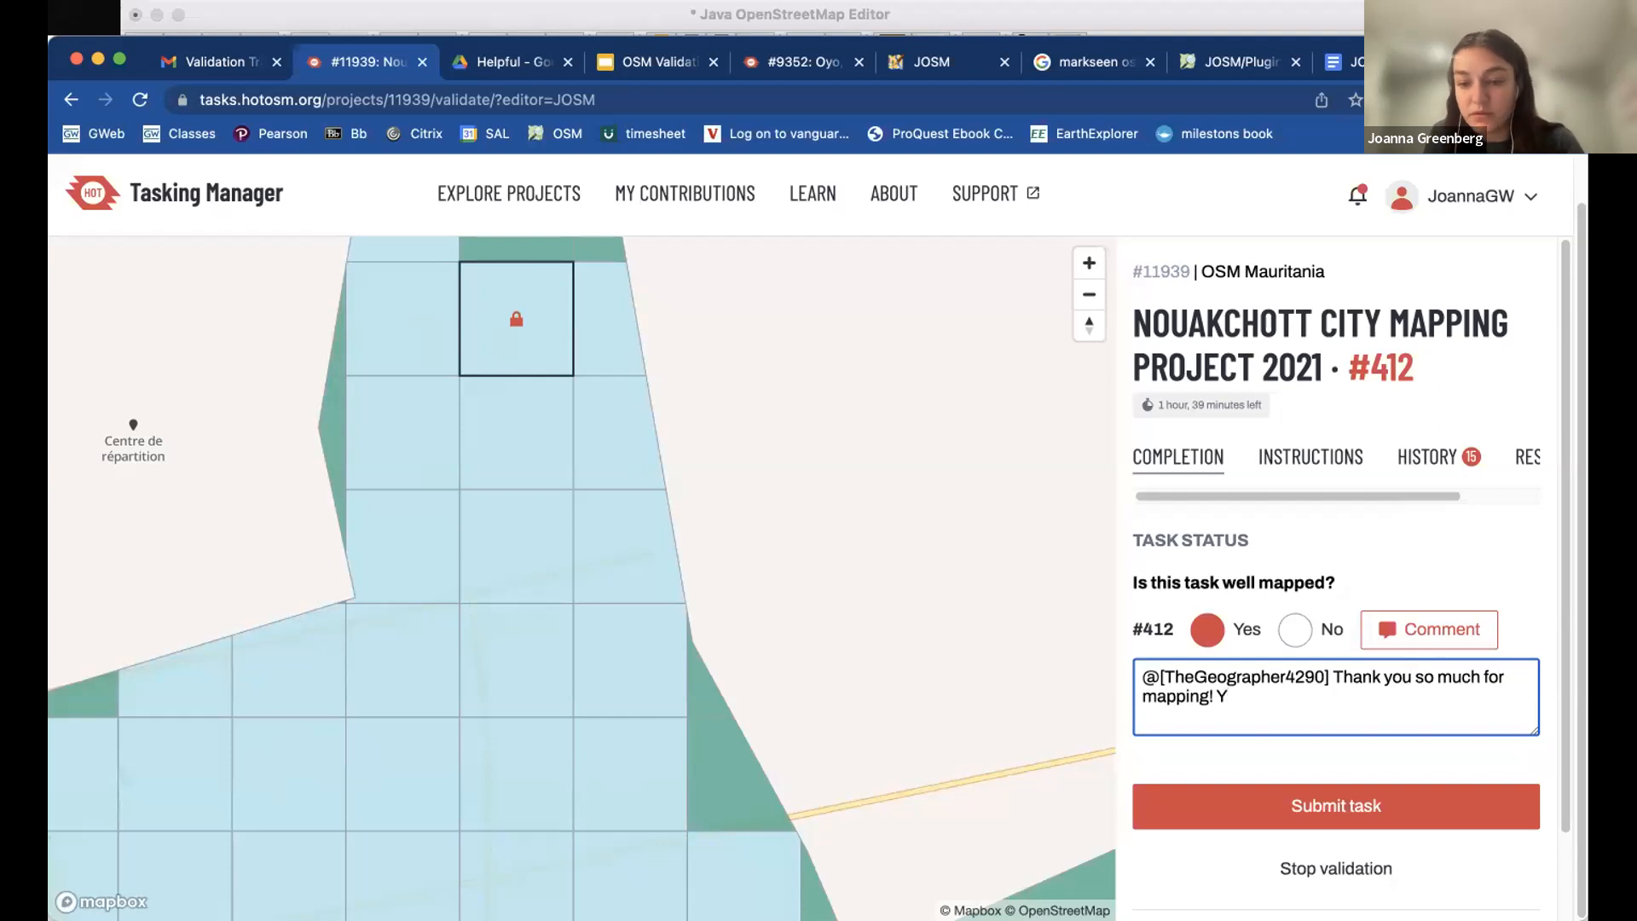
key(BackSpace)
text(We appreciate your contribution)
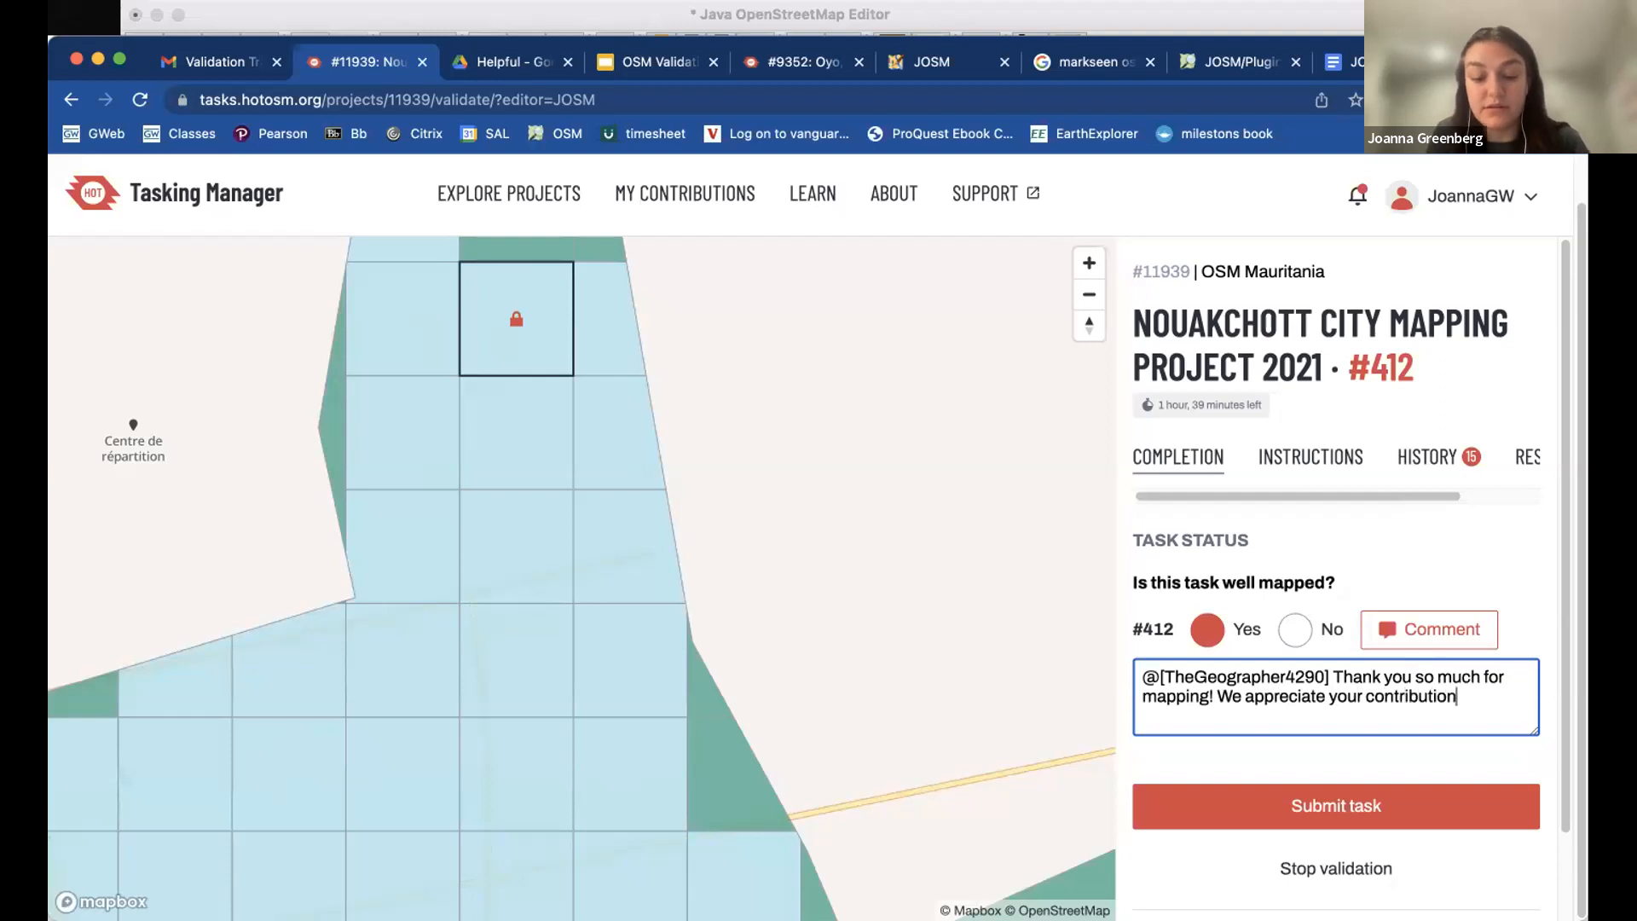
text(s to this project.)
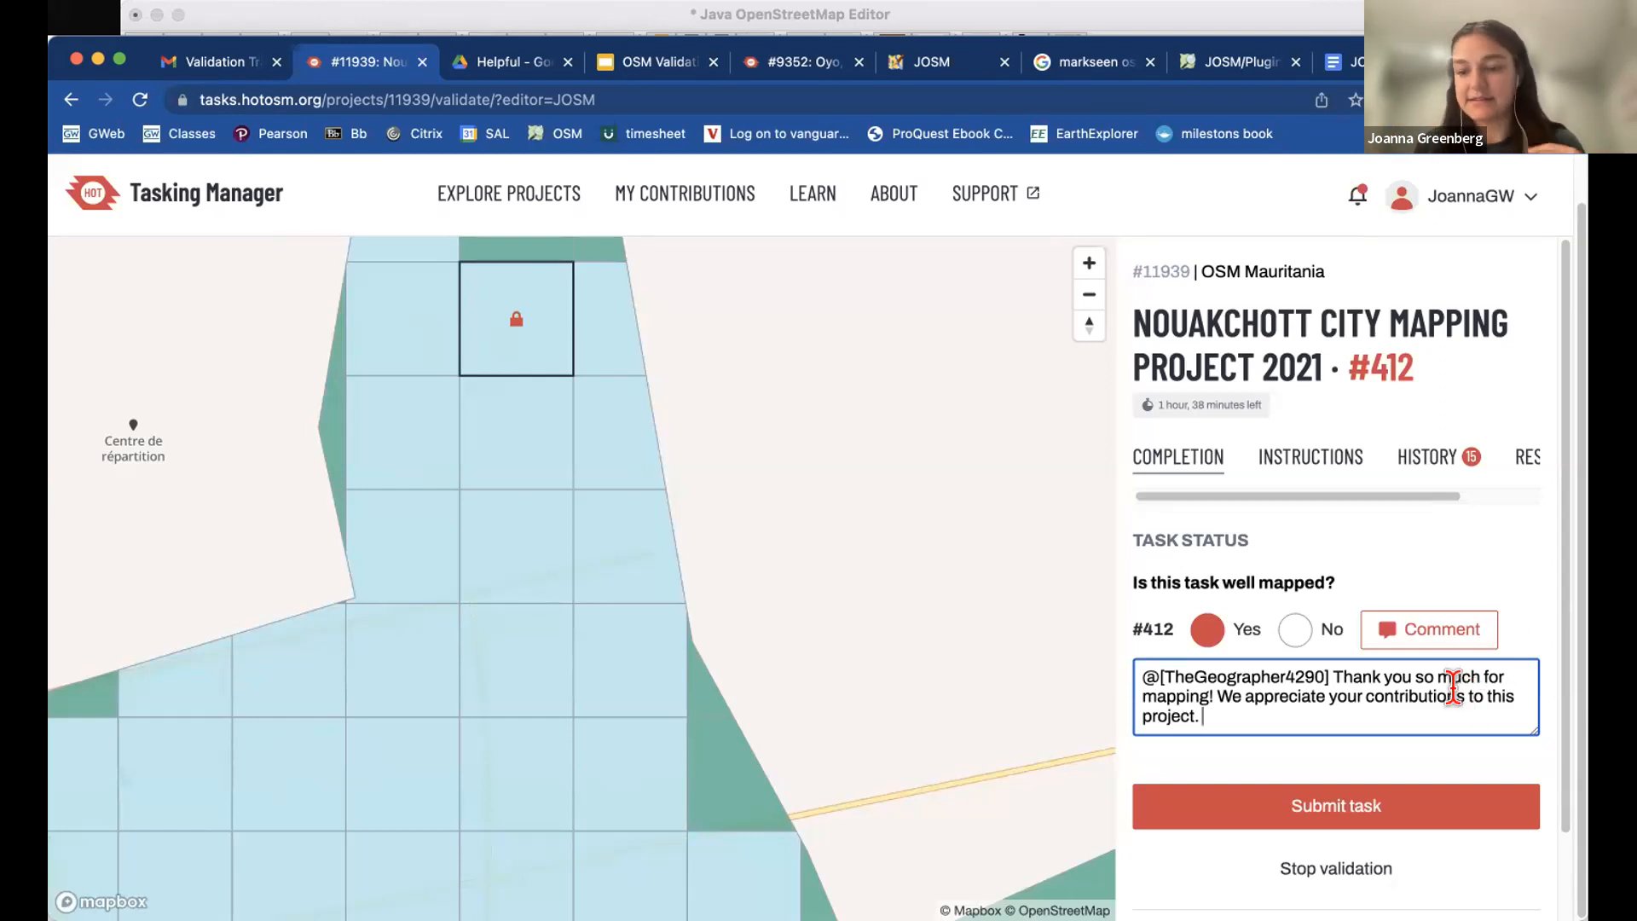
click(1367, 884)
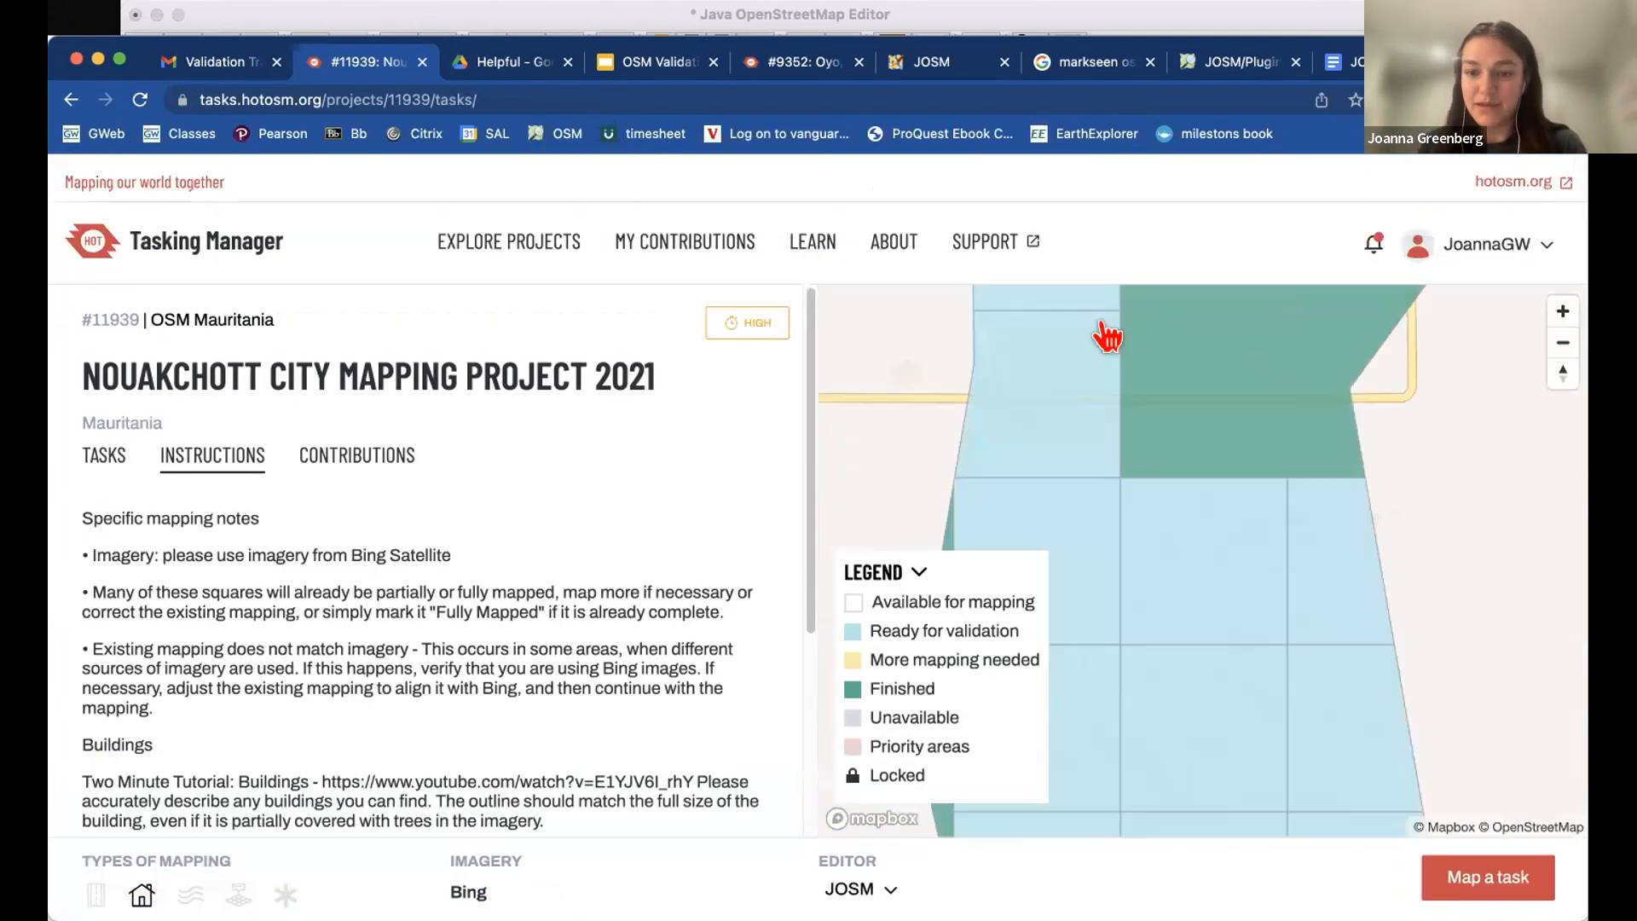